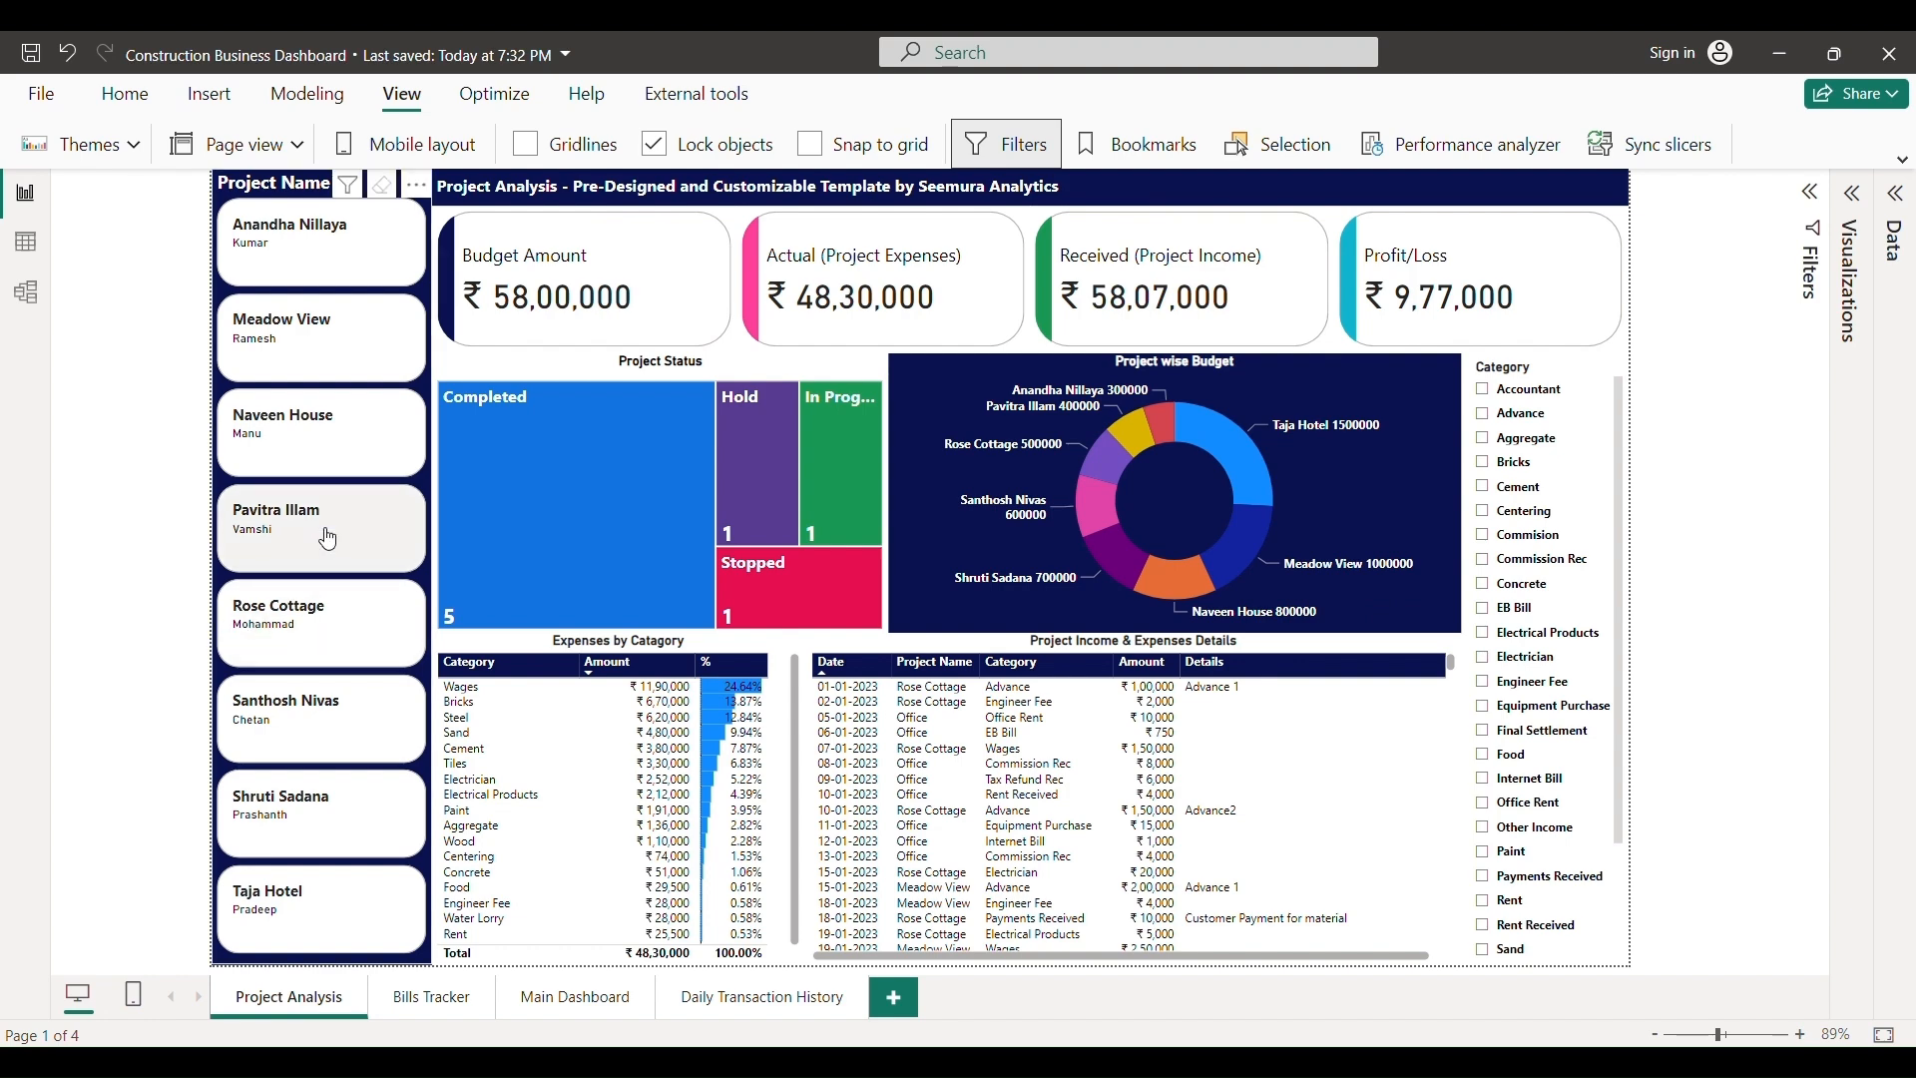
- Filter the dashboard to Pavitra Illam and the Aggregate category, then clear both filters
{"action": "left_click", "coordinate": [328, 539]}
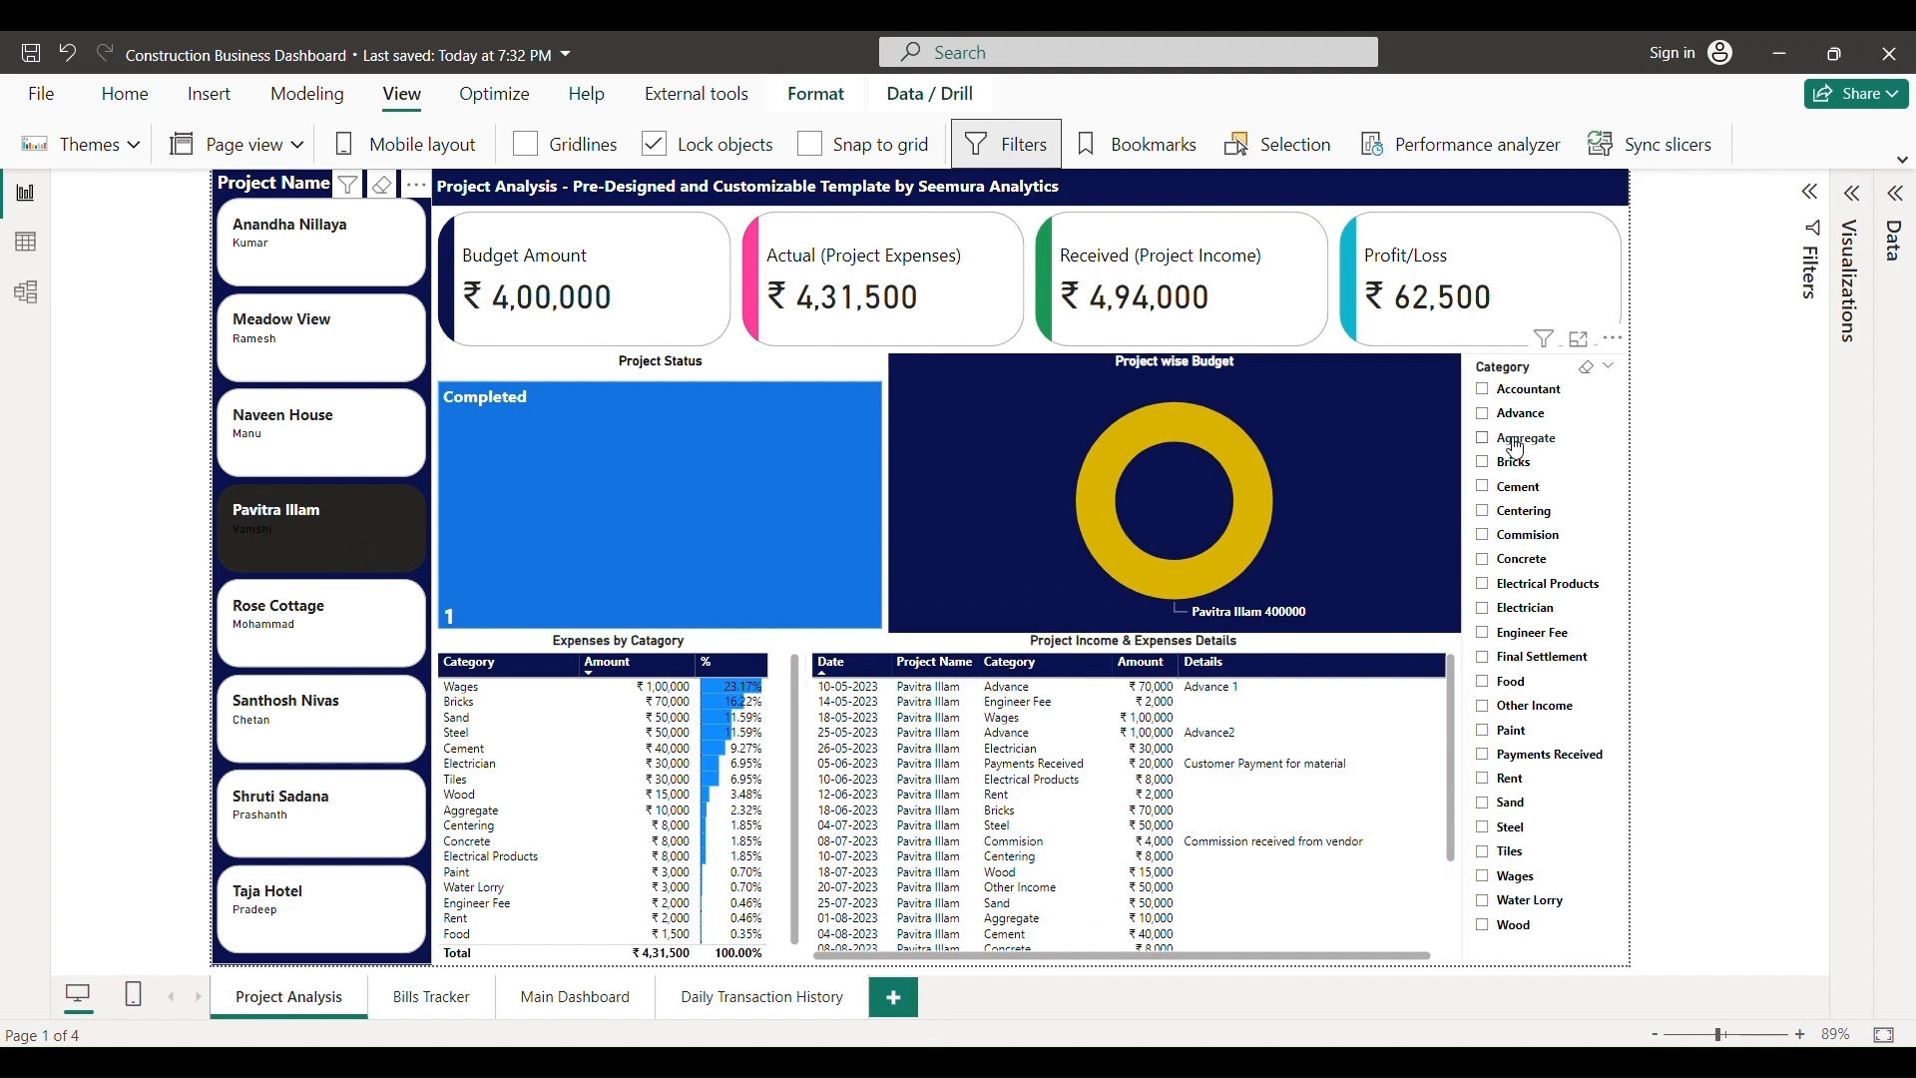
{"action": "left_click", "coordinate": [1518, 449]}
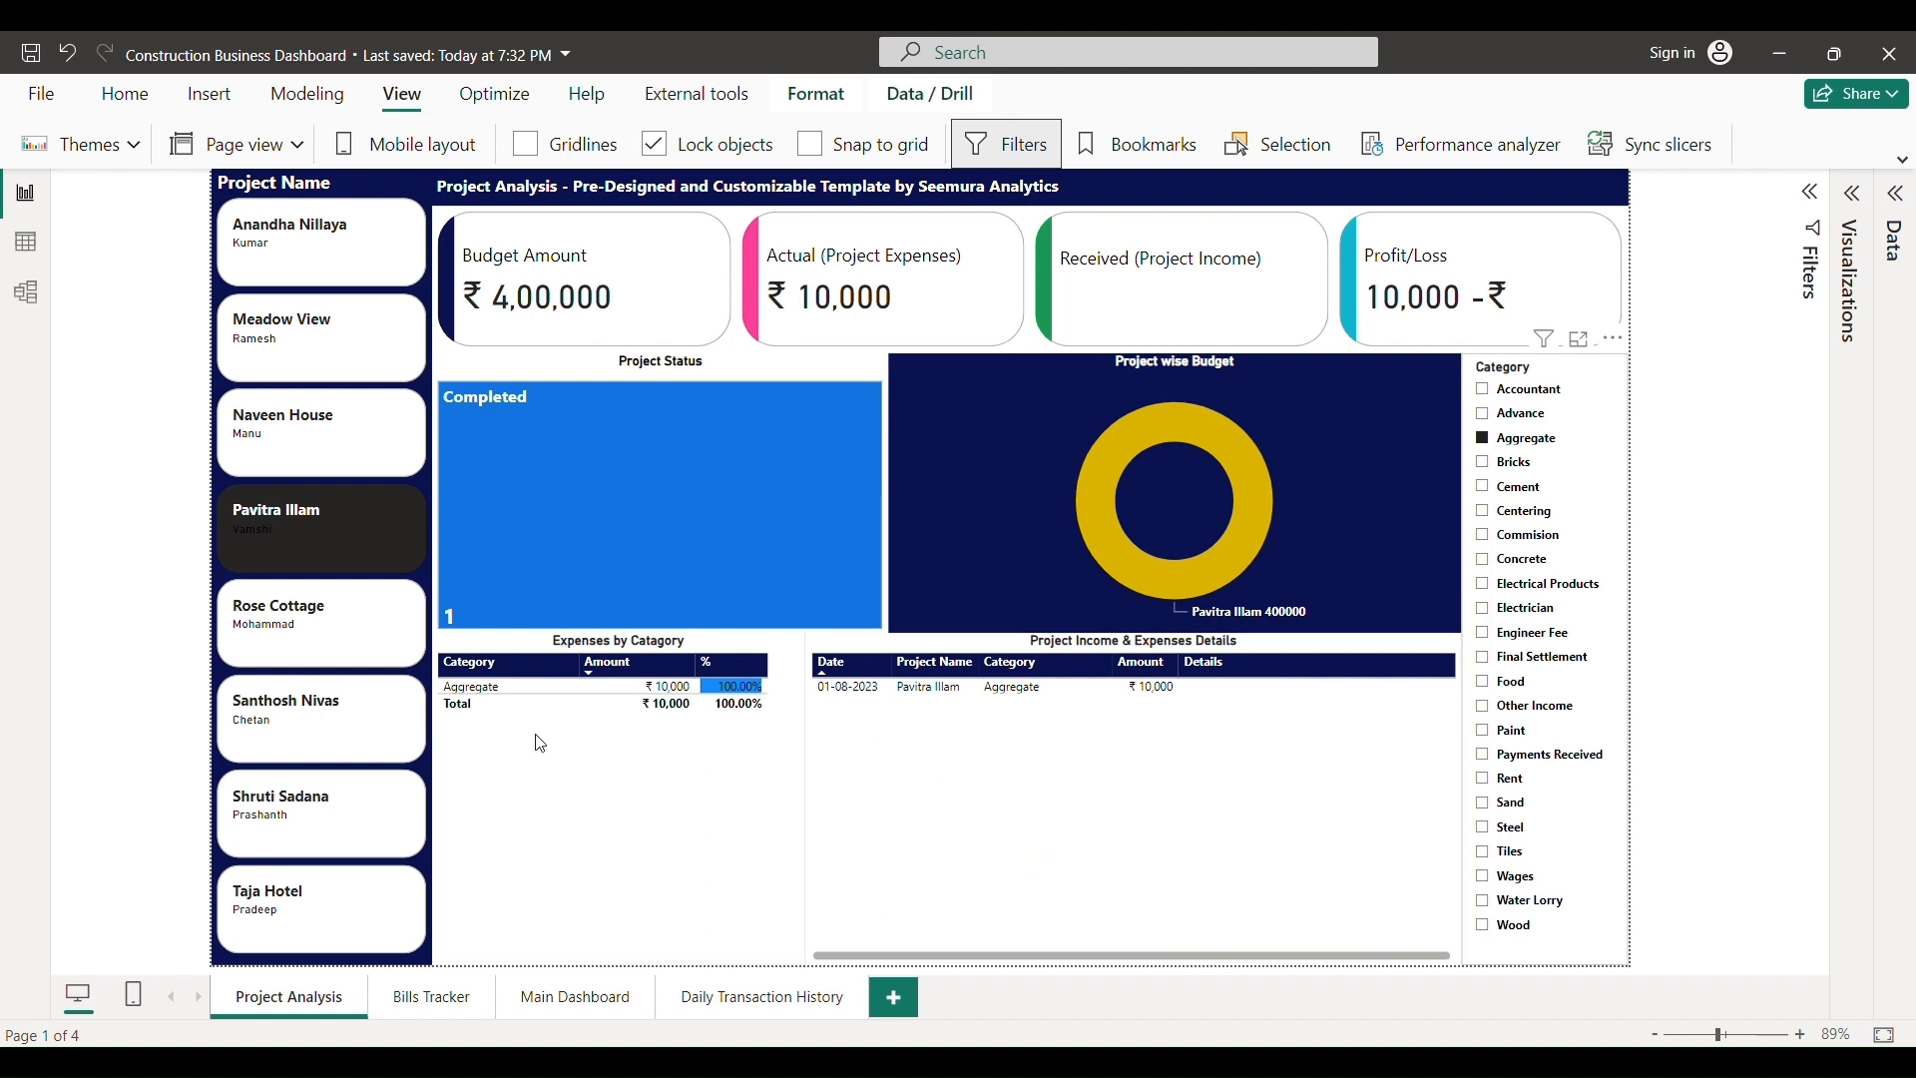
{"action": "left_click", "coordinate": [1513, 444]}
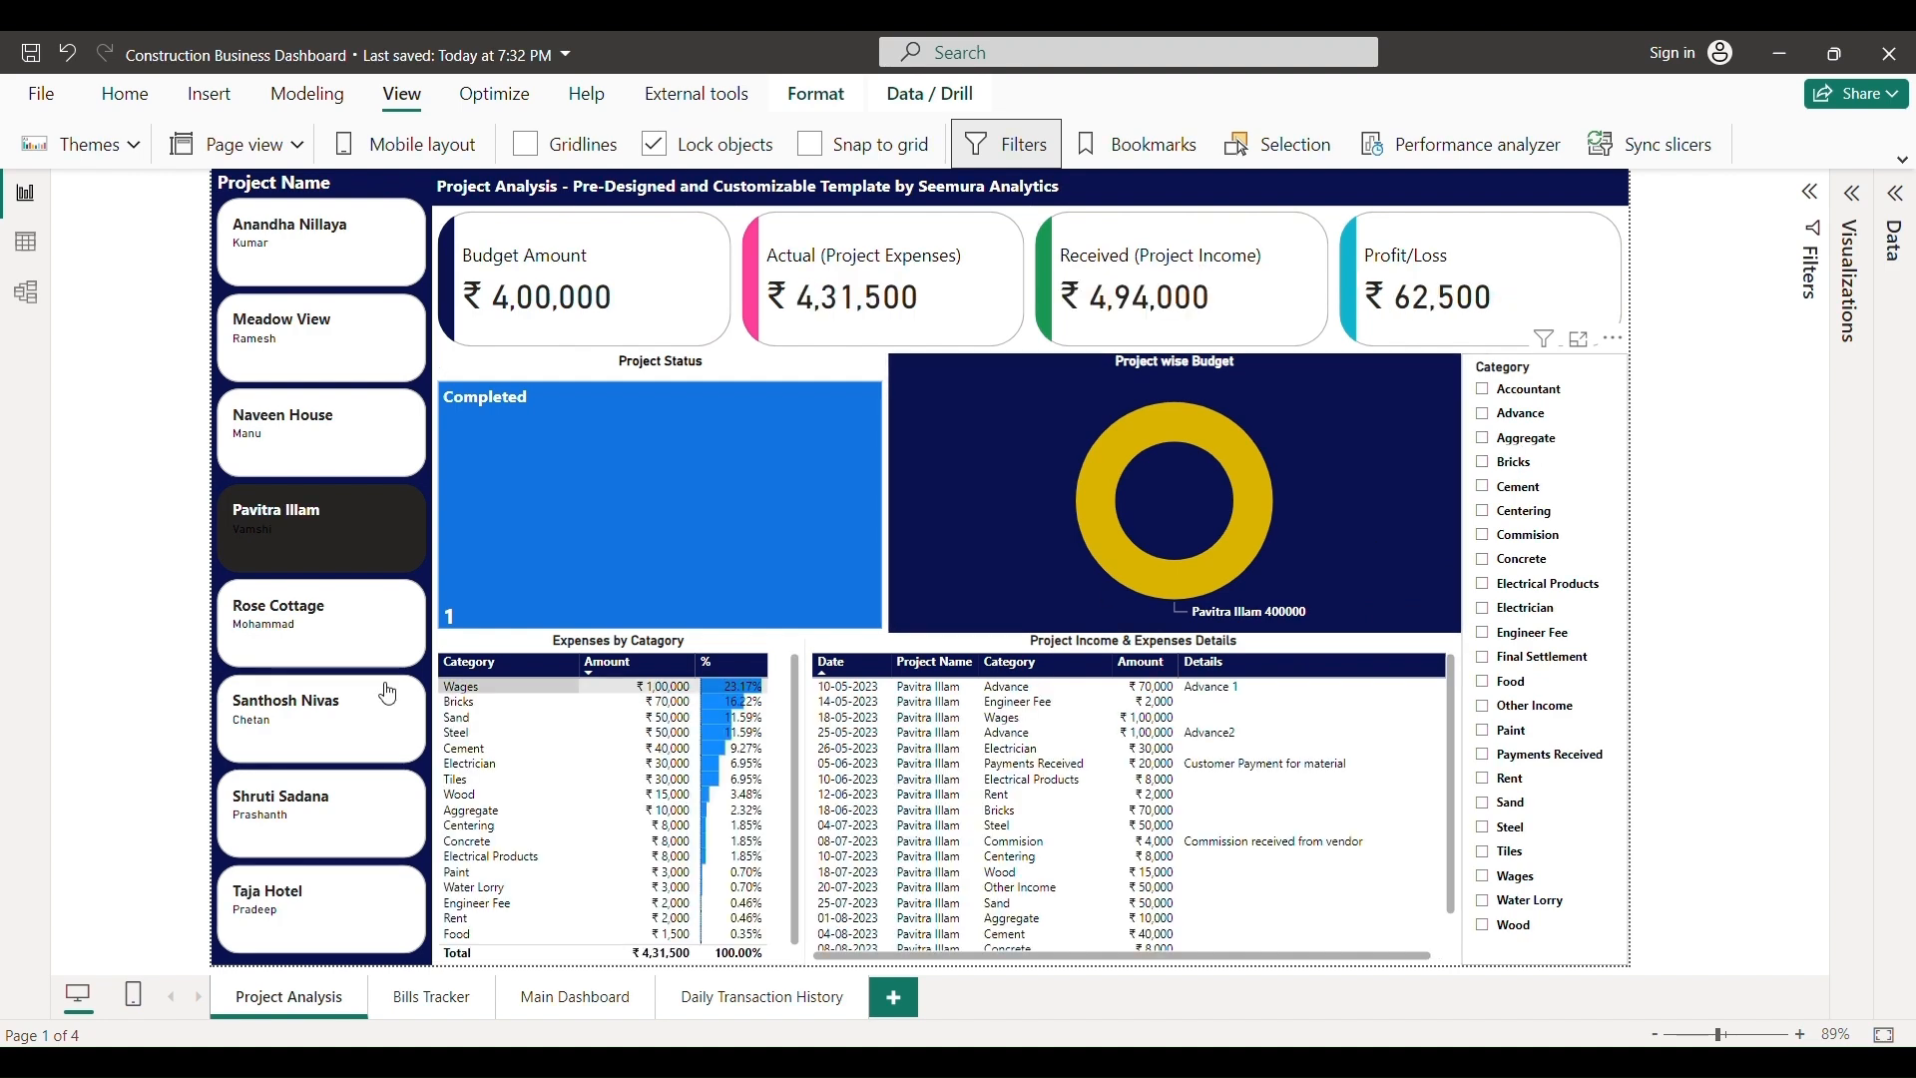
{"action": "left_click", "coordinate": [300, 524]}
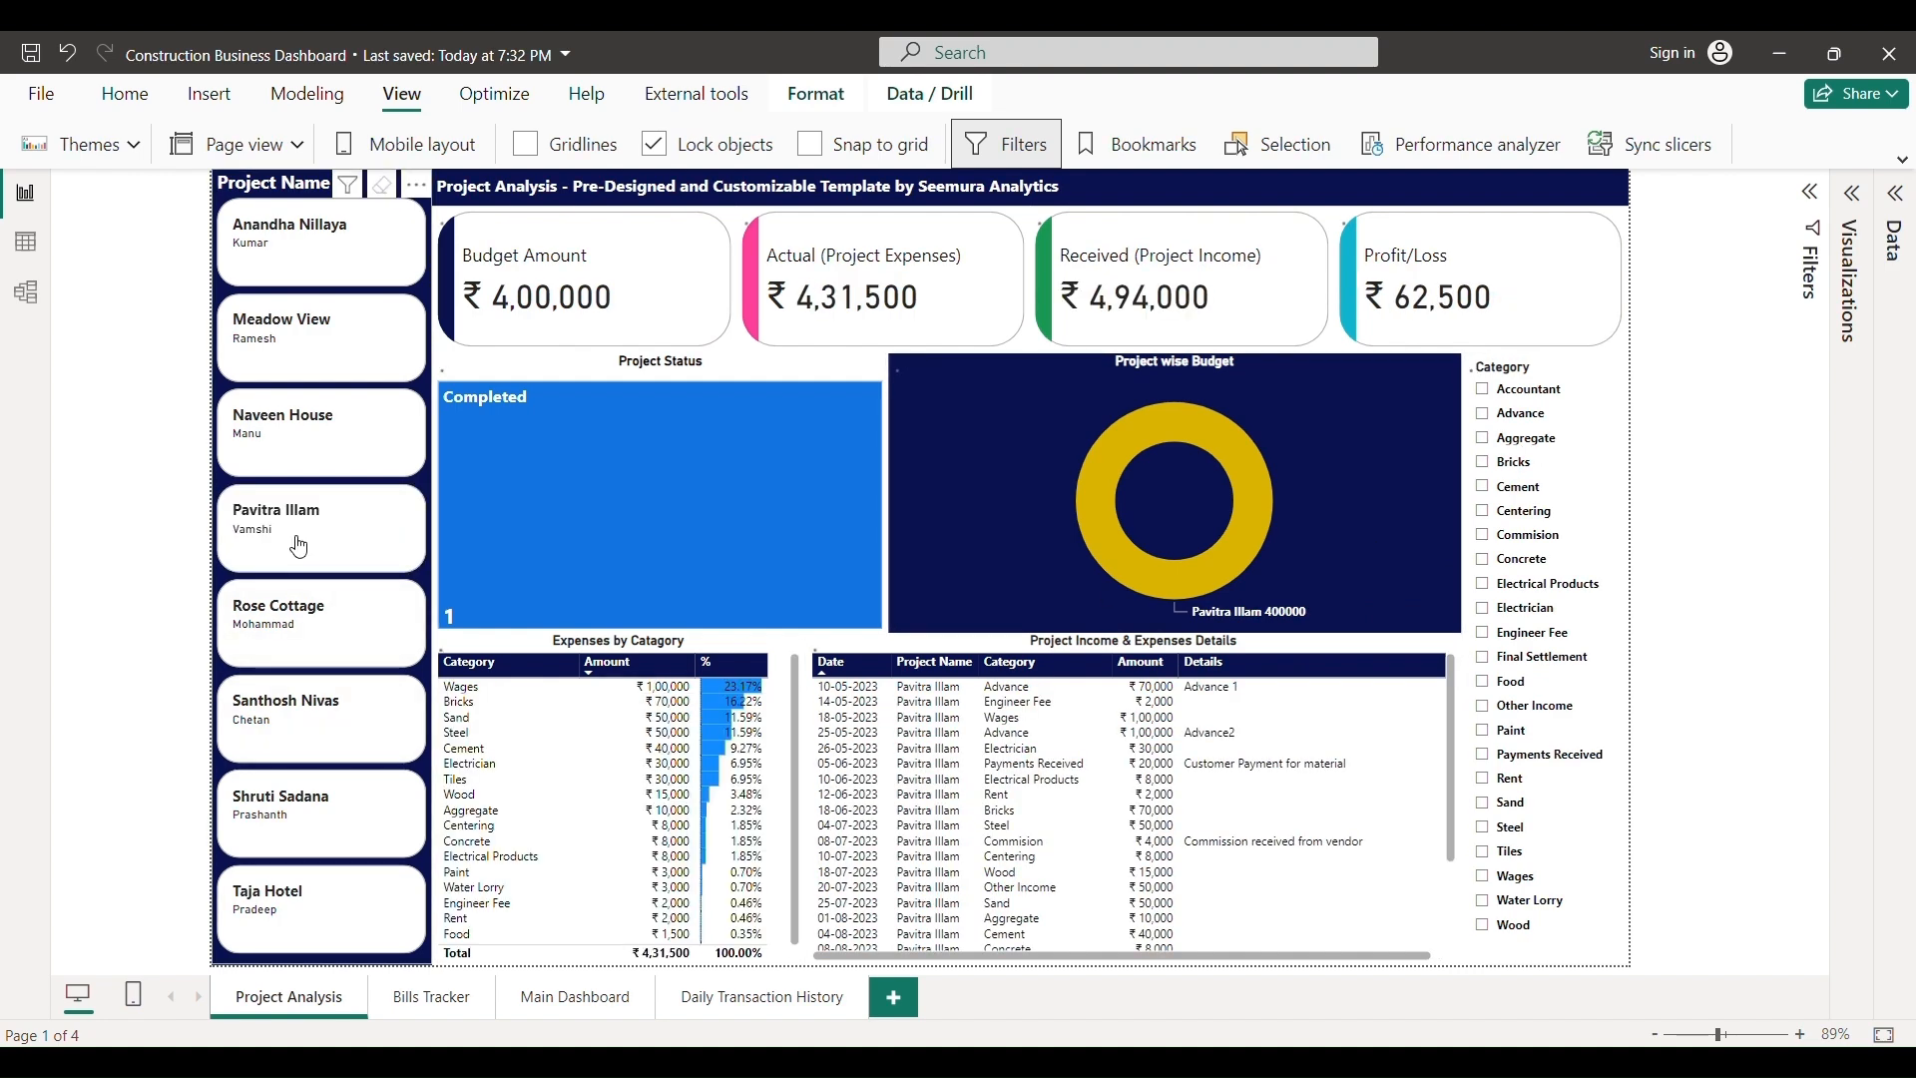
- On the Bills Tracker page, show only Atherva's bills, then remove that vendor filter
{"action": "left_click", "coordinate": [427, 1006]}
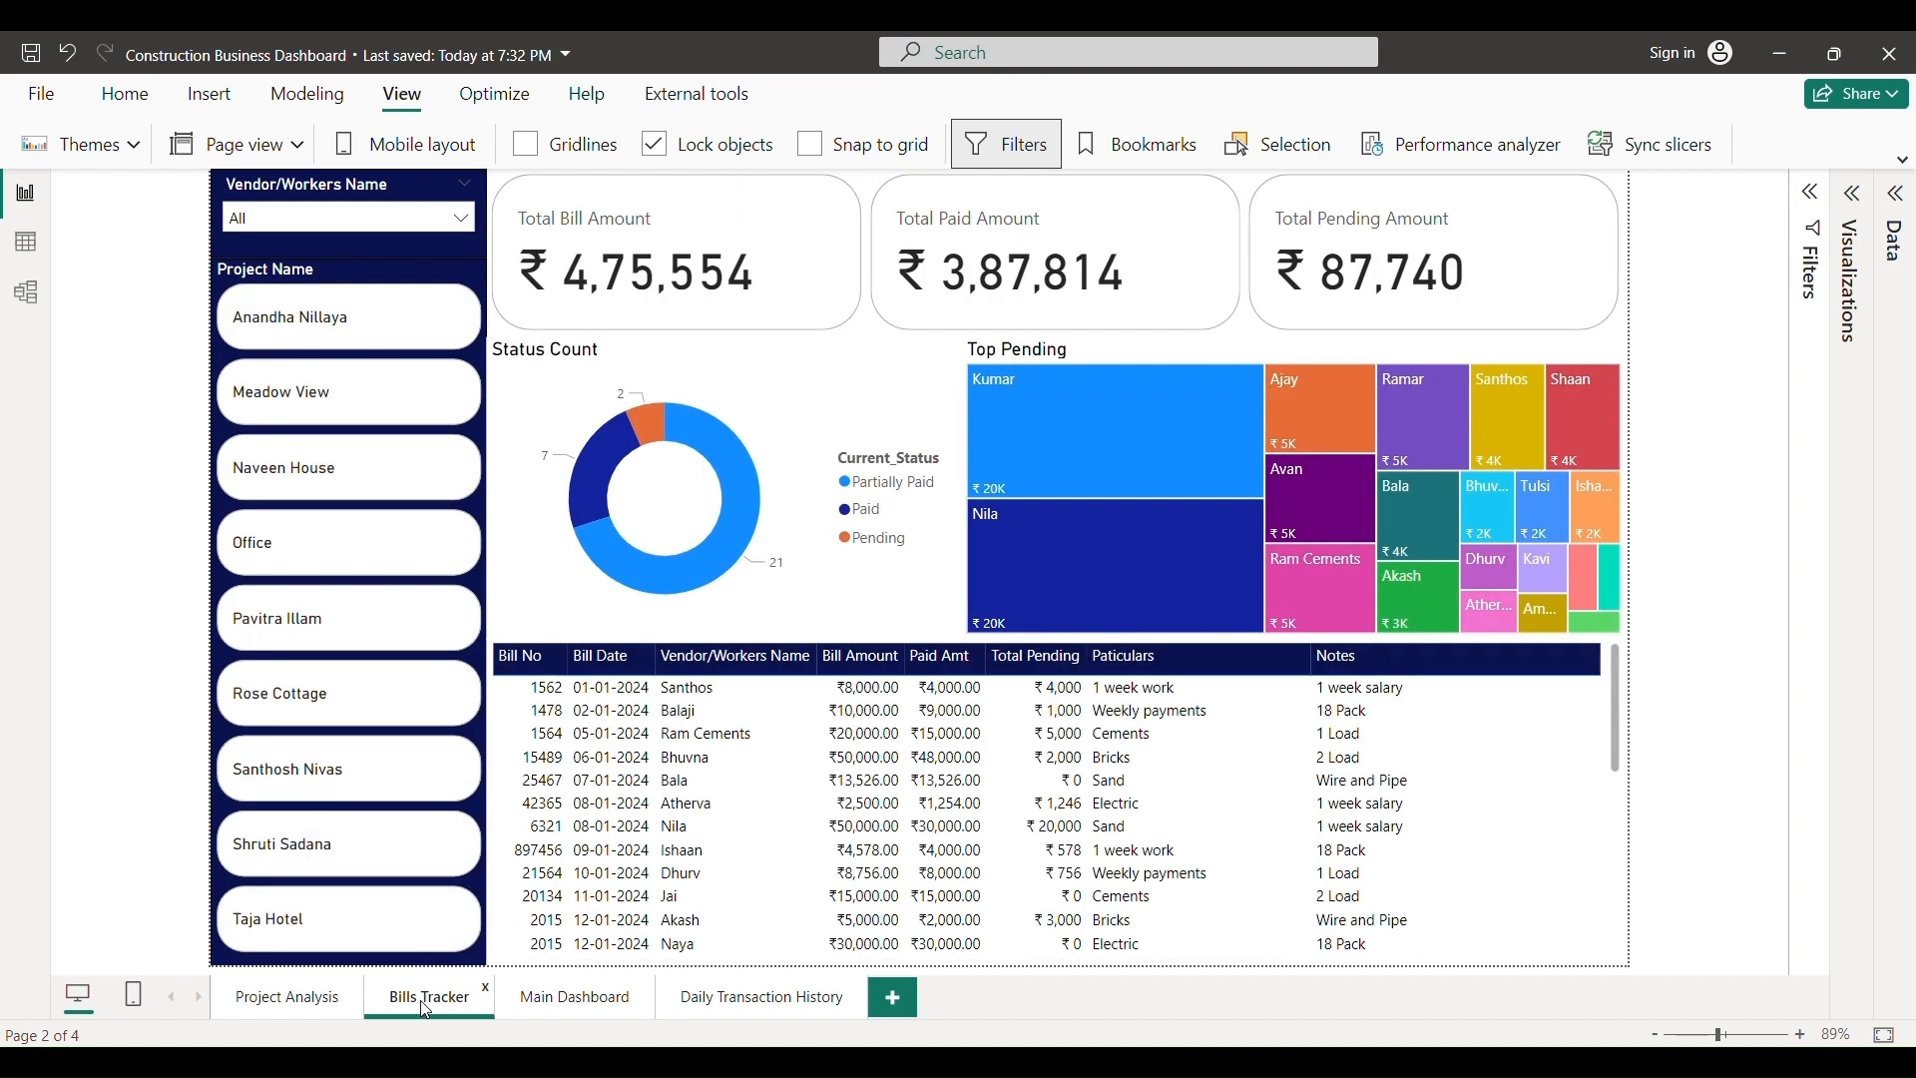
{"action": "left_click", "coordinate": [454, 224]}
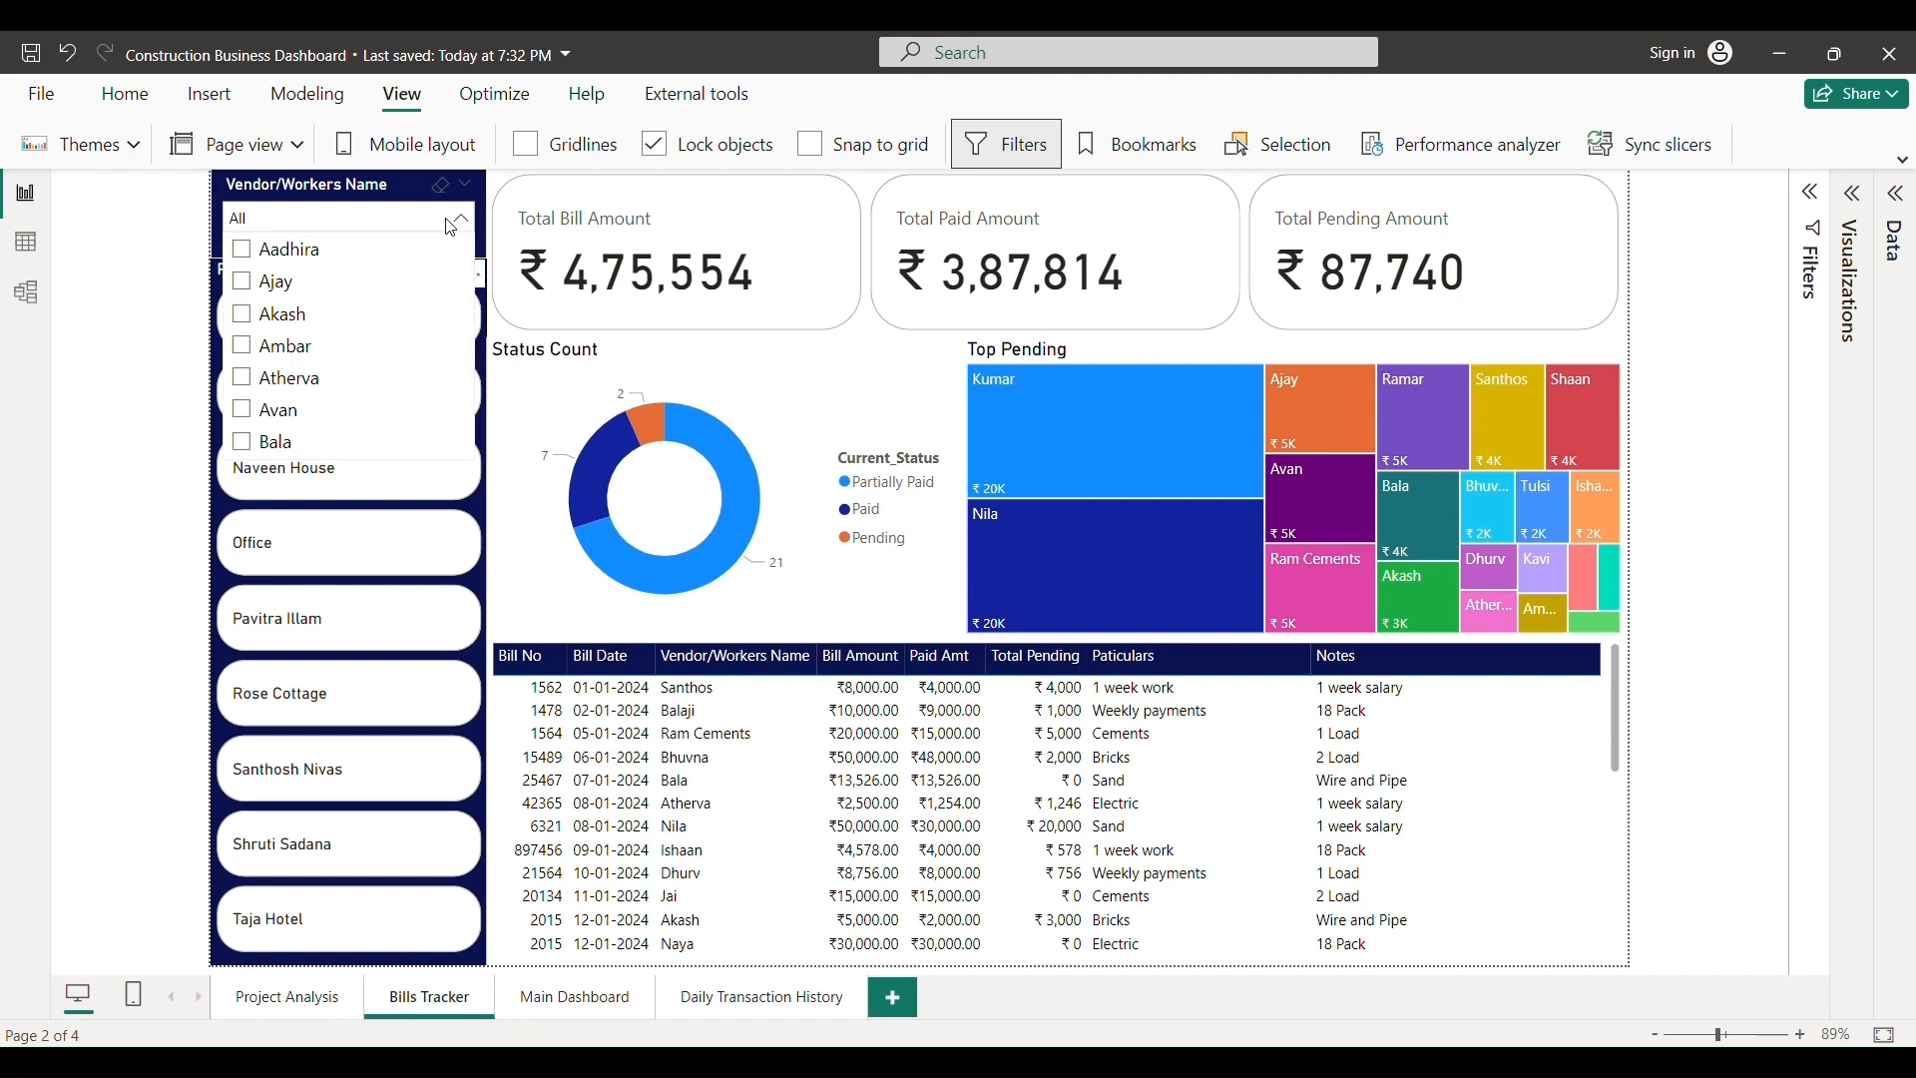
{"action": "left_click", "coordinate": [262, 383]}
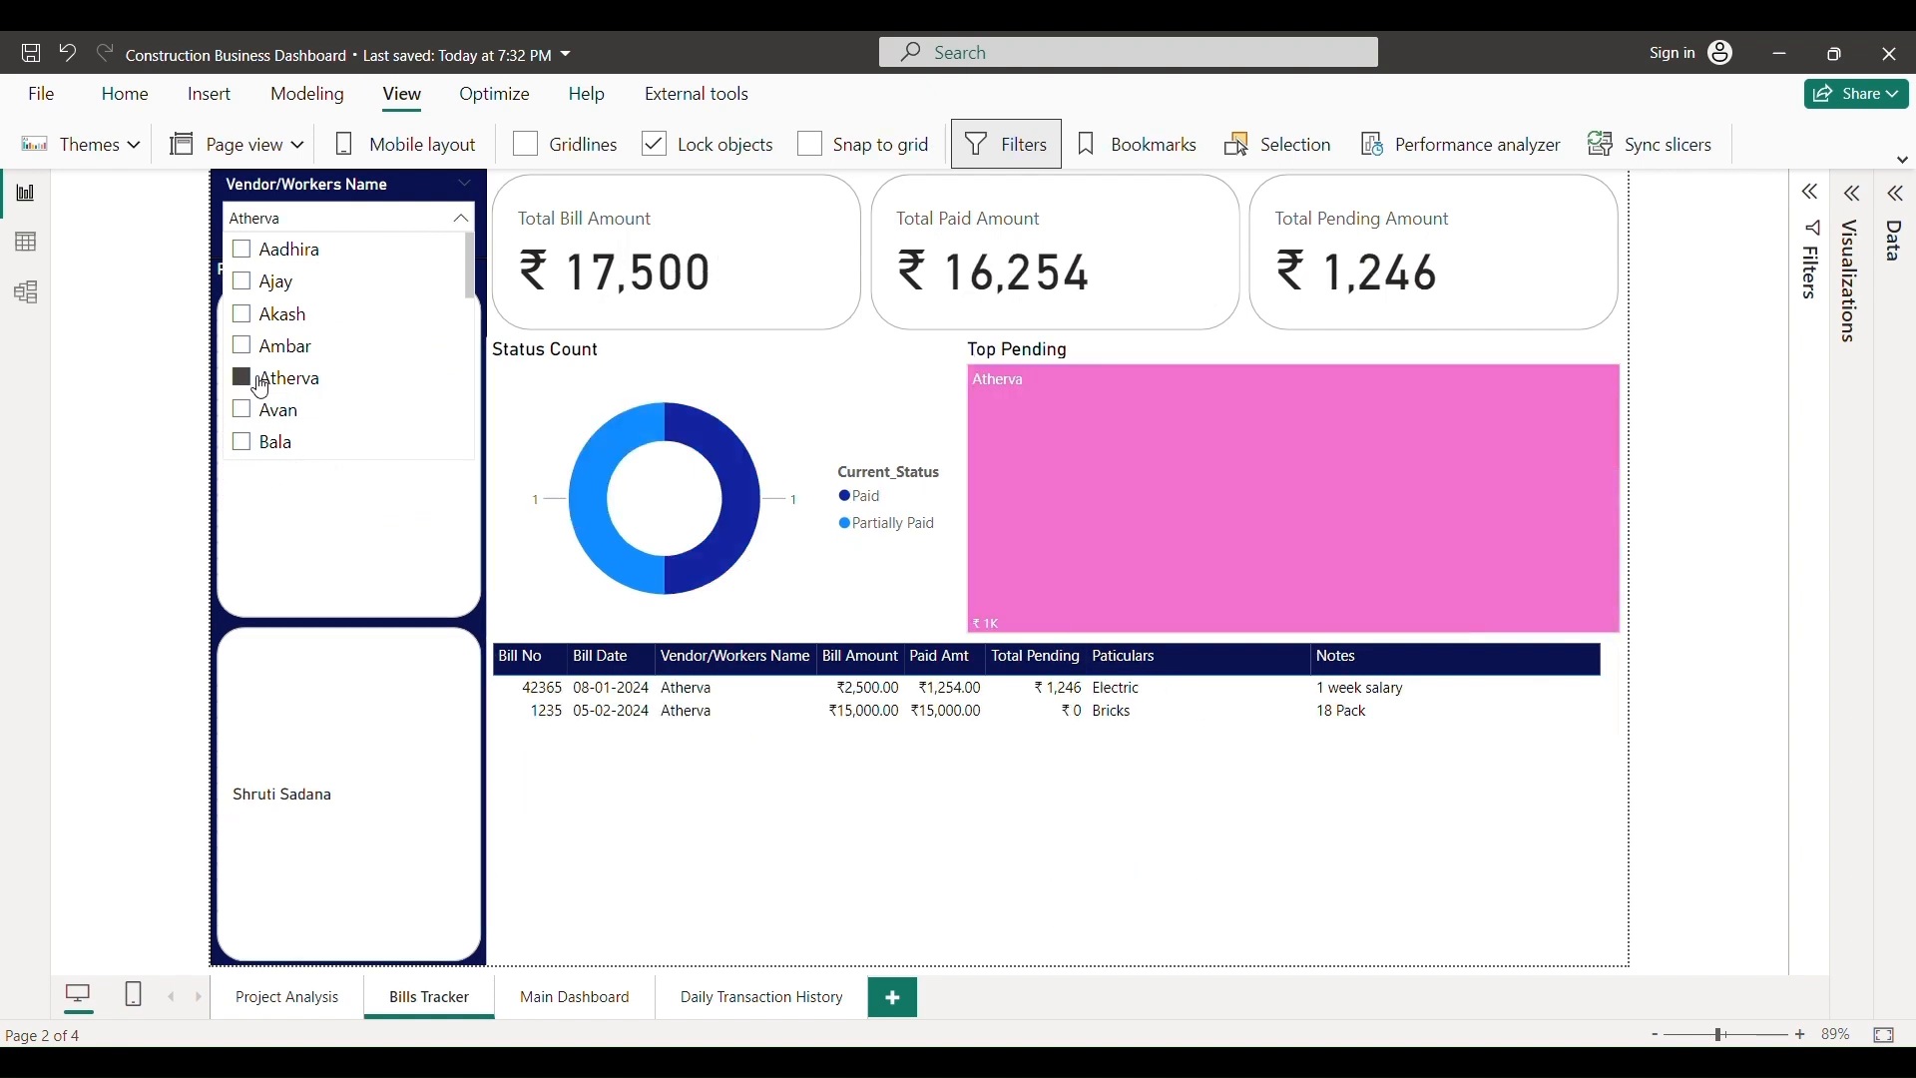
{"action": "left_click", "coordinate": [1699, 588]}
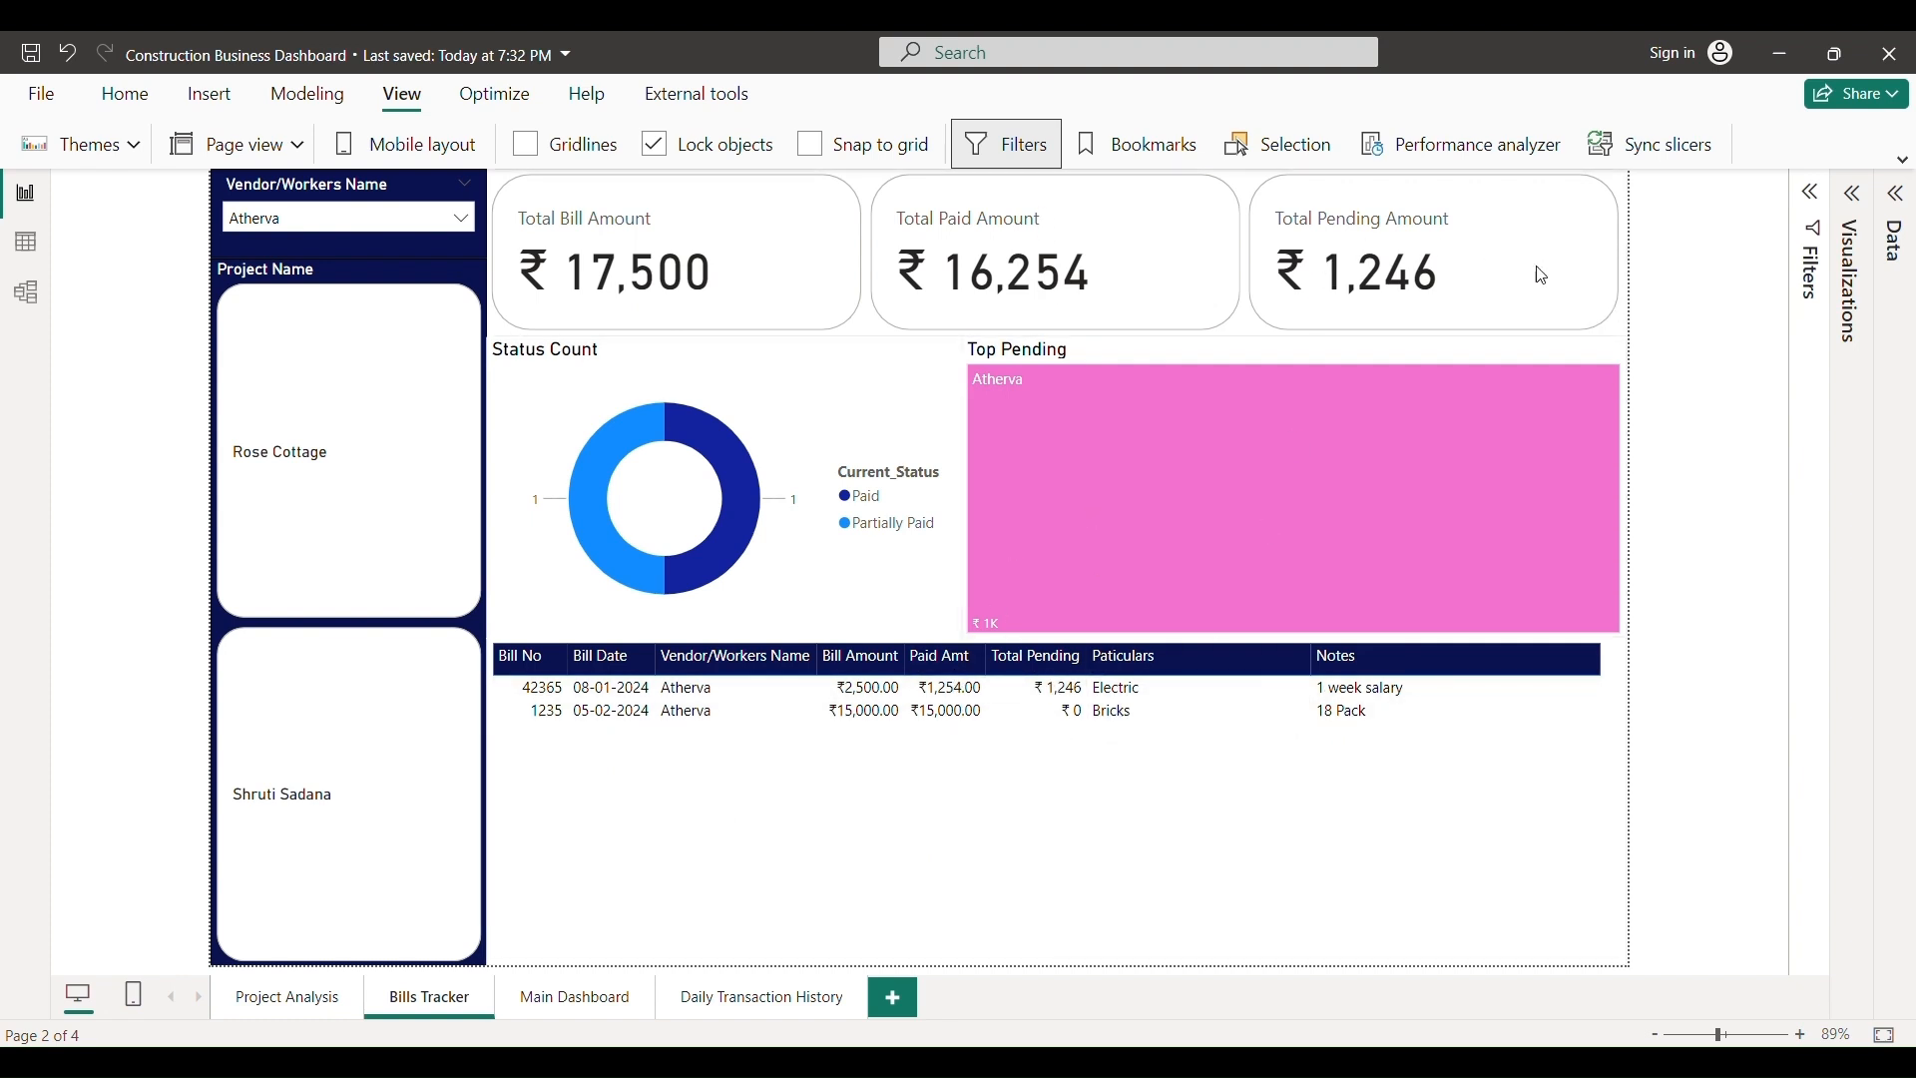
{"action": "left_click", "coordinate": [309, 225]}
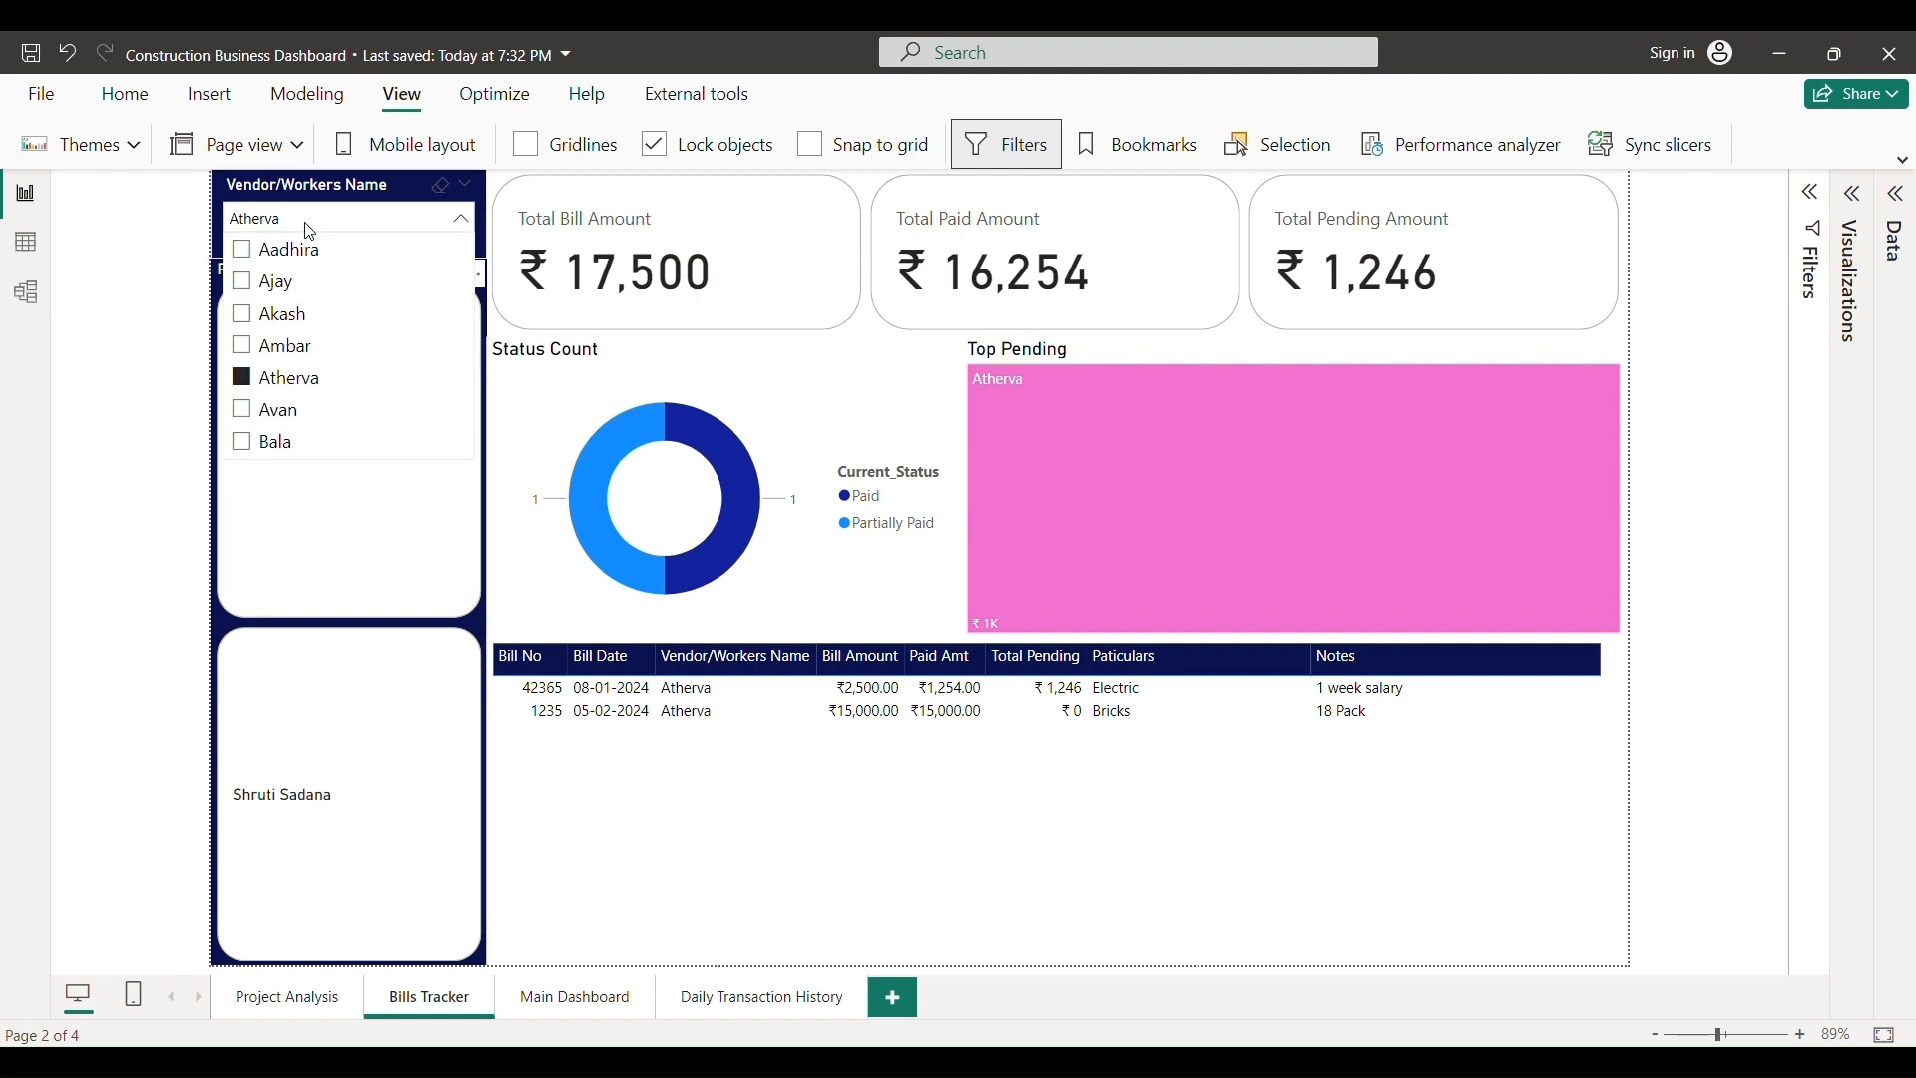
{"action": "left_click", "coordinate": [243, 378]}
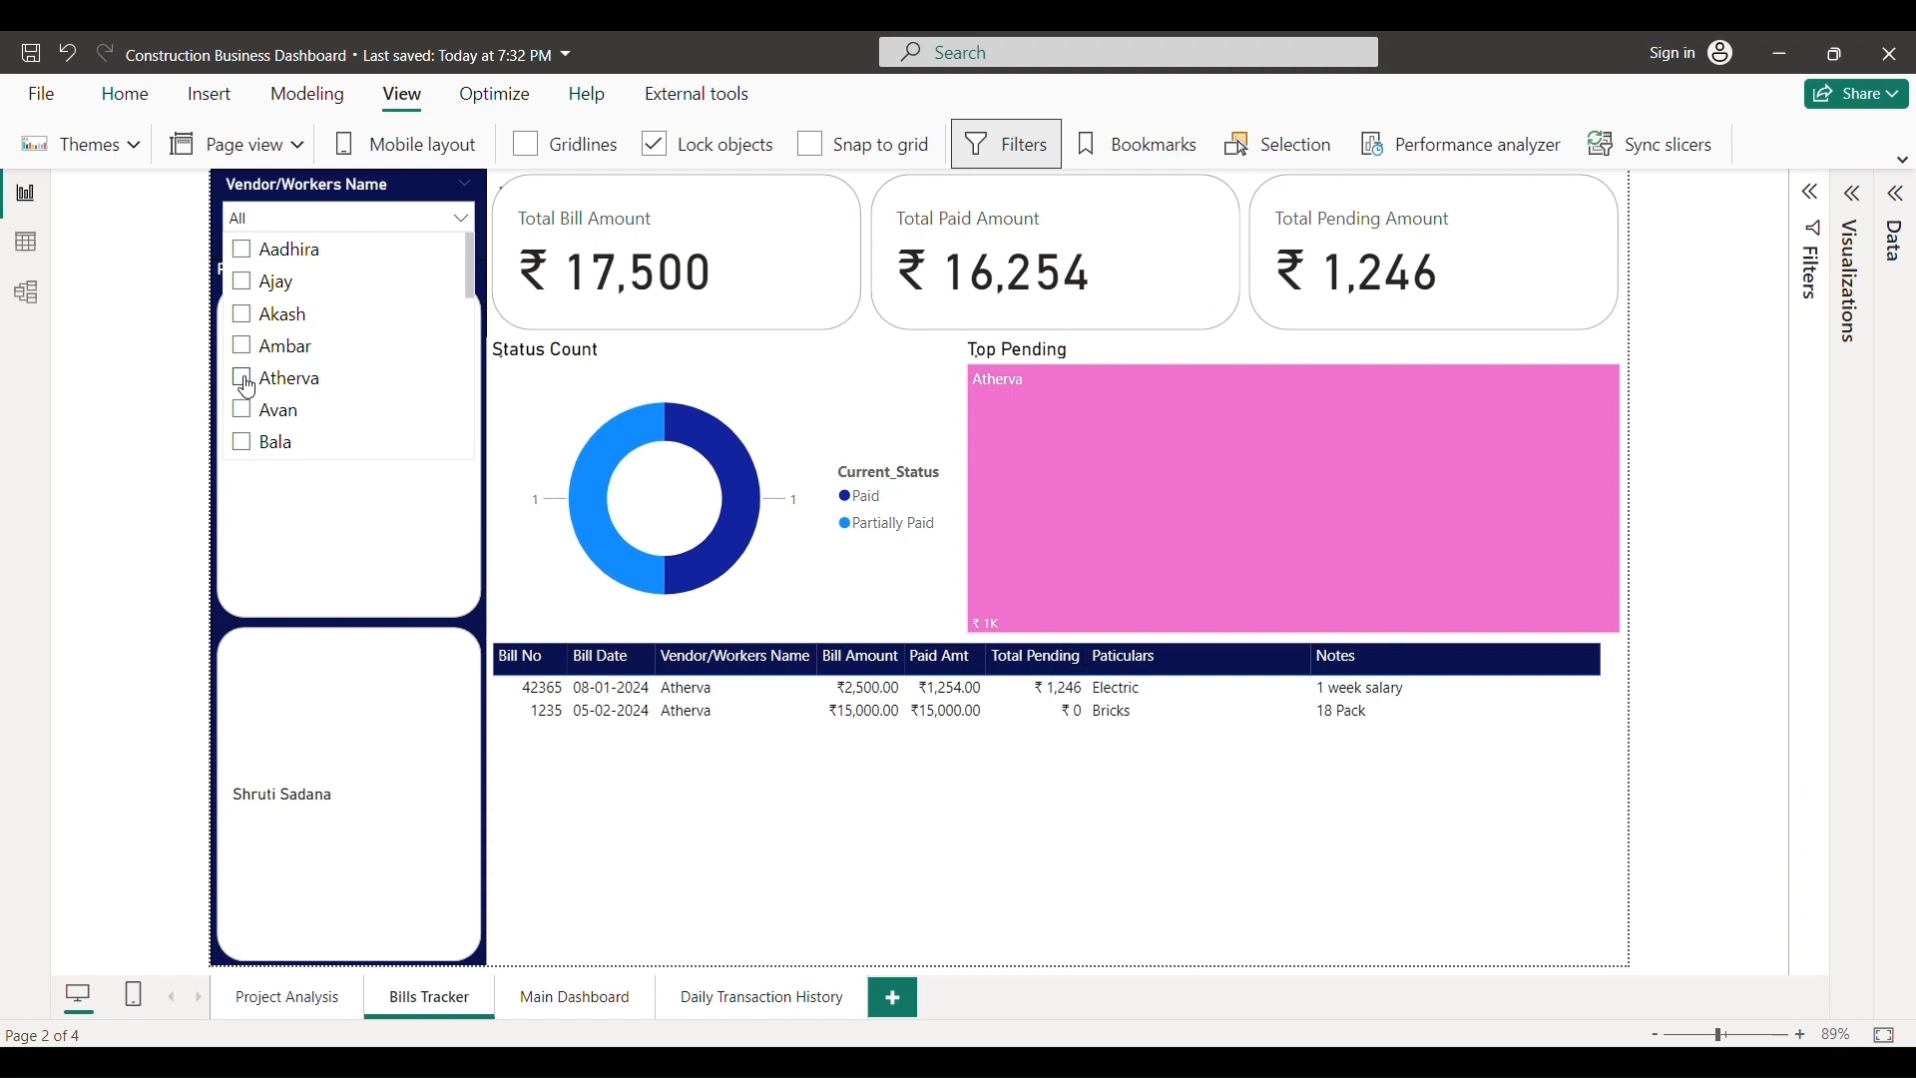
{"action": "left_click", "coordinate": [174, 547]}
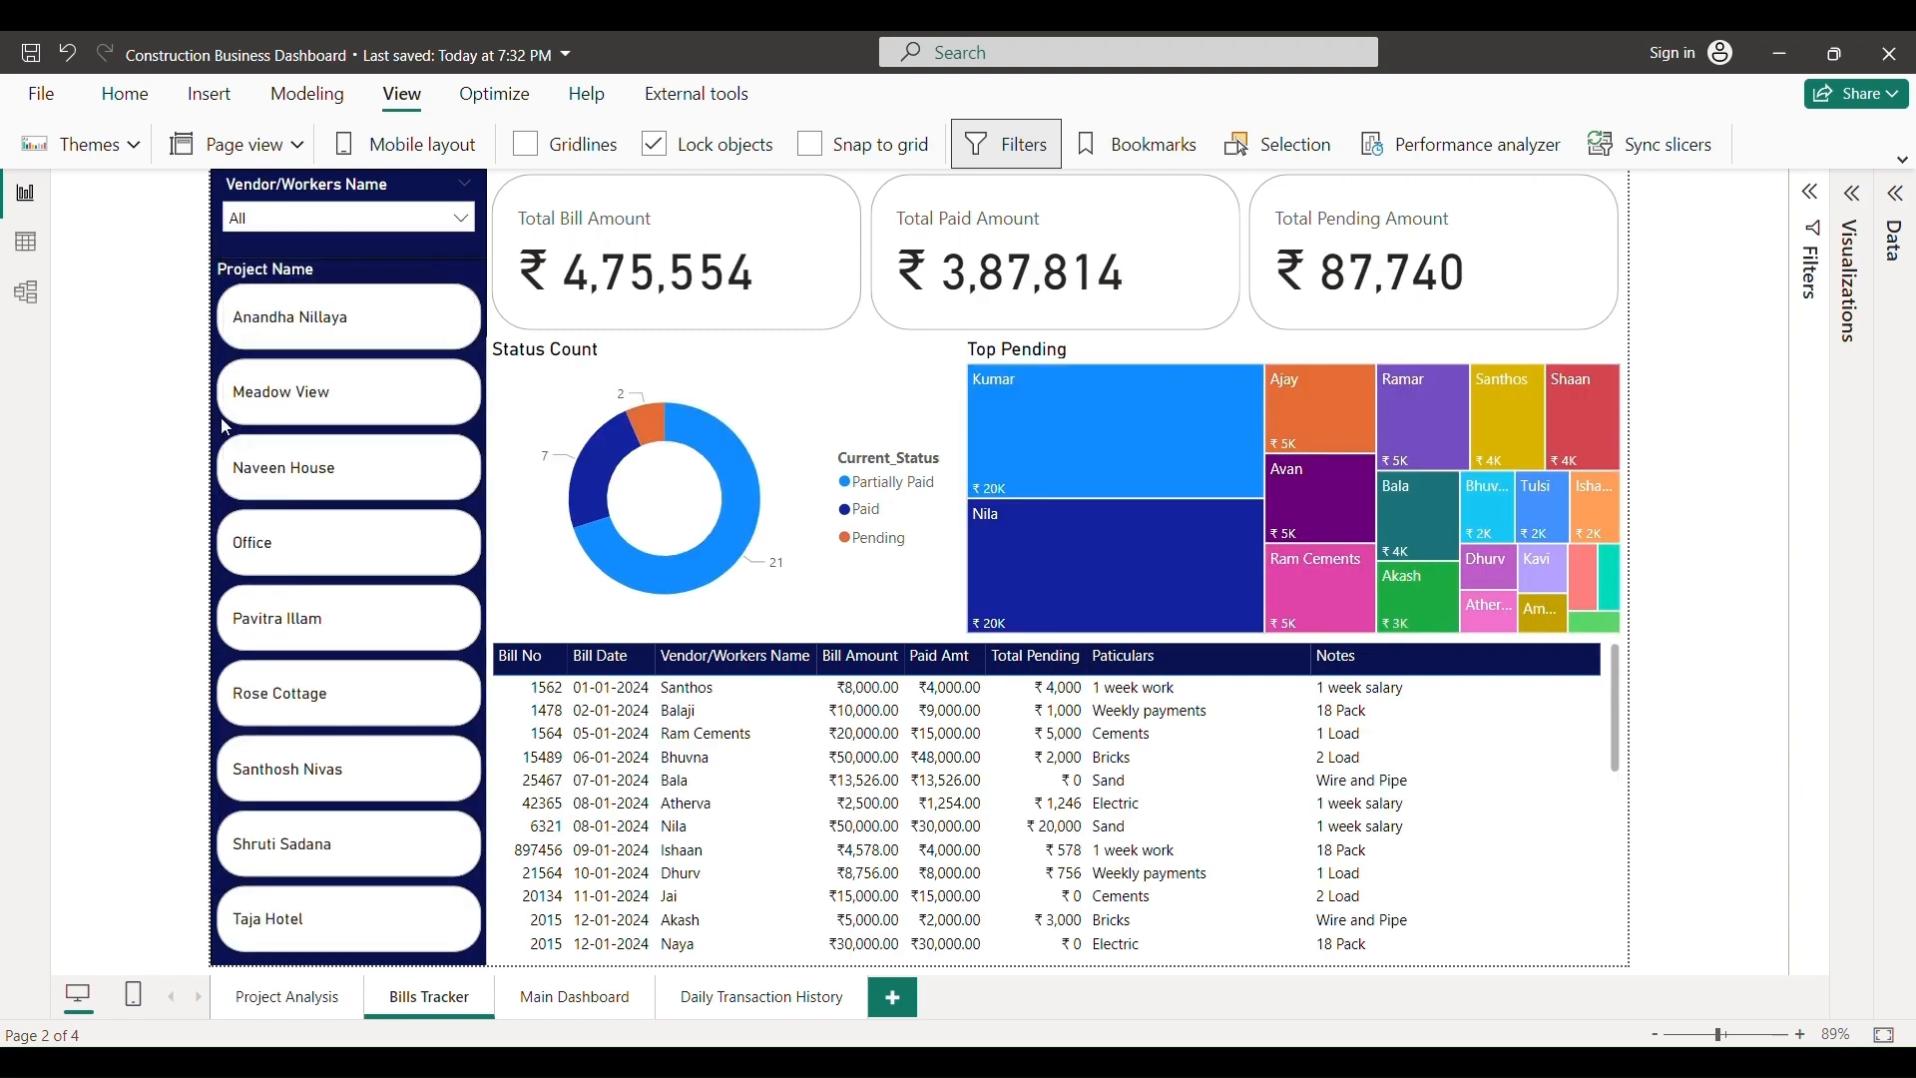
{"action": "left_click", "coordinate": [292, 325]}
{"action": "left_click", "coordinate": [291, 325]}
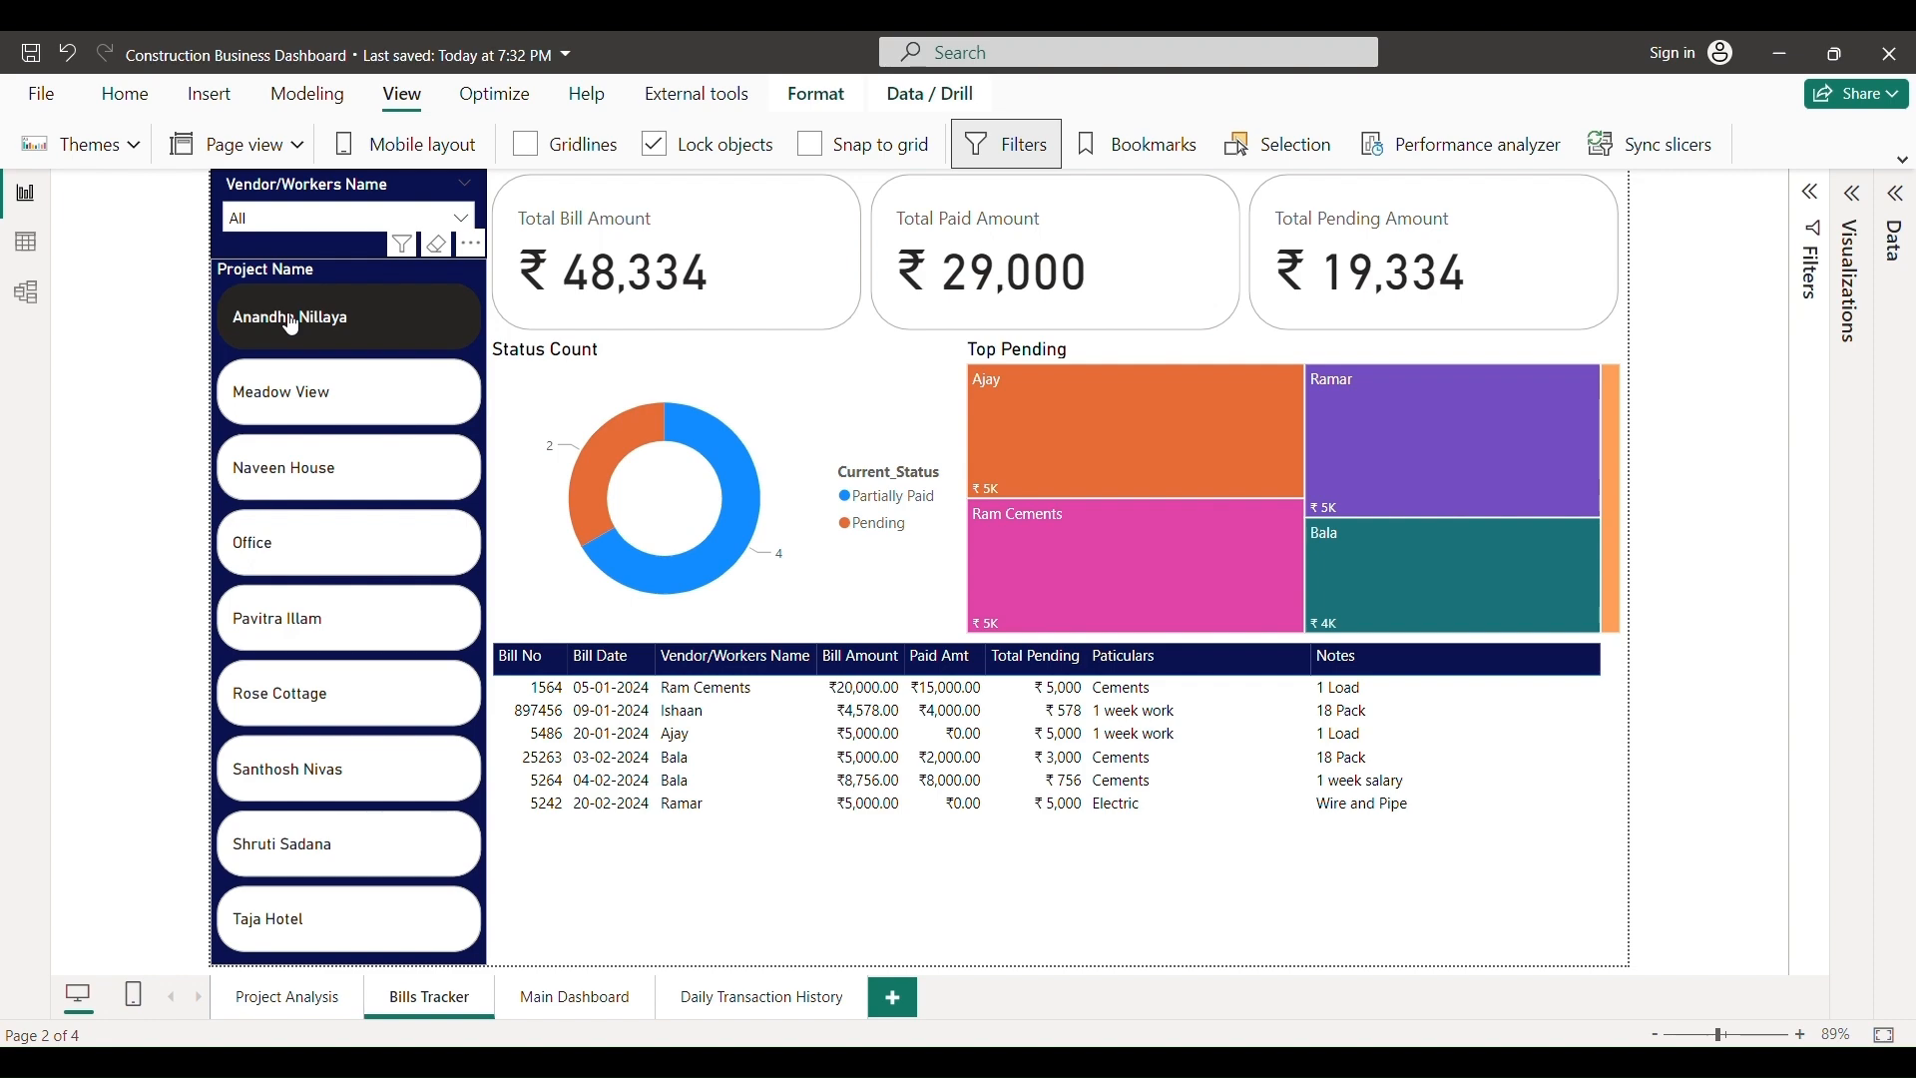
{"action": "left_click", "coordinate": [293, 324]}
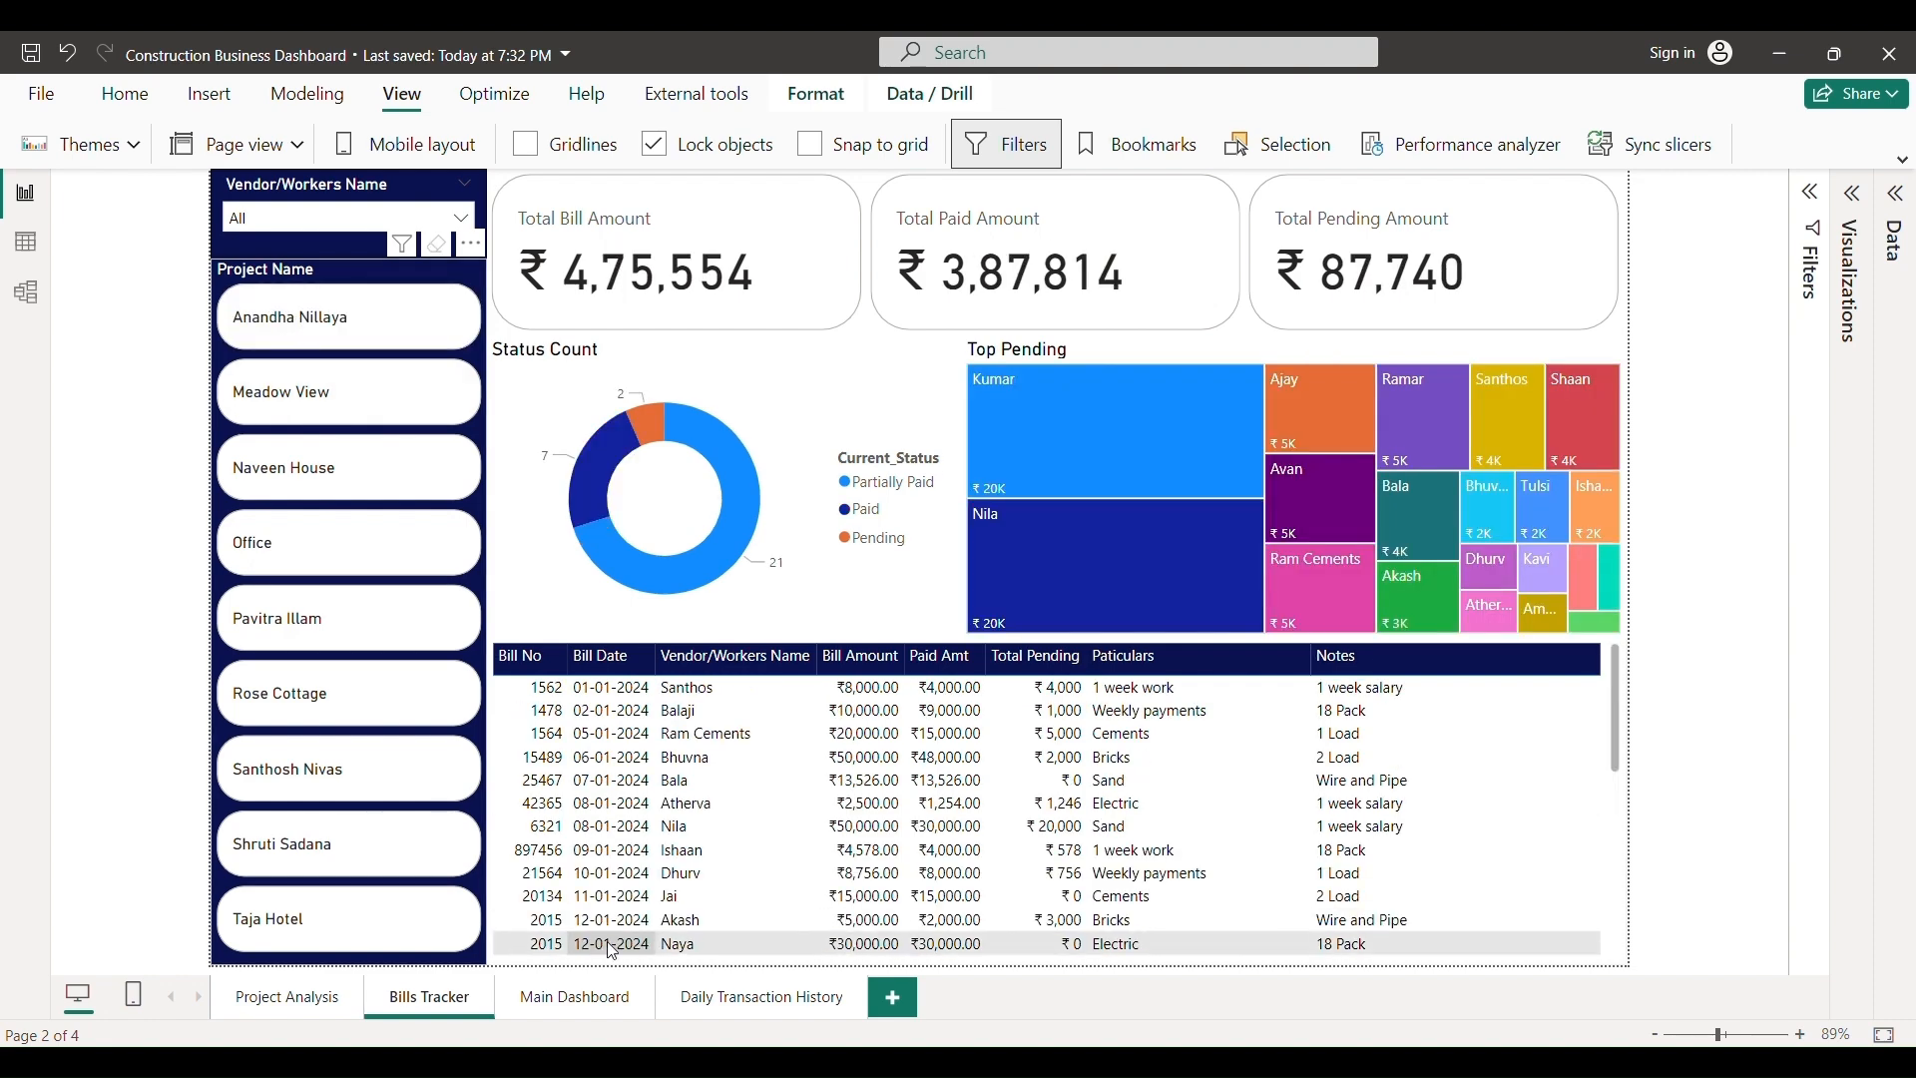
{"action": "left_click", "coordinate": [590, 1008]}
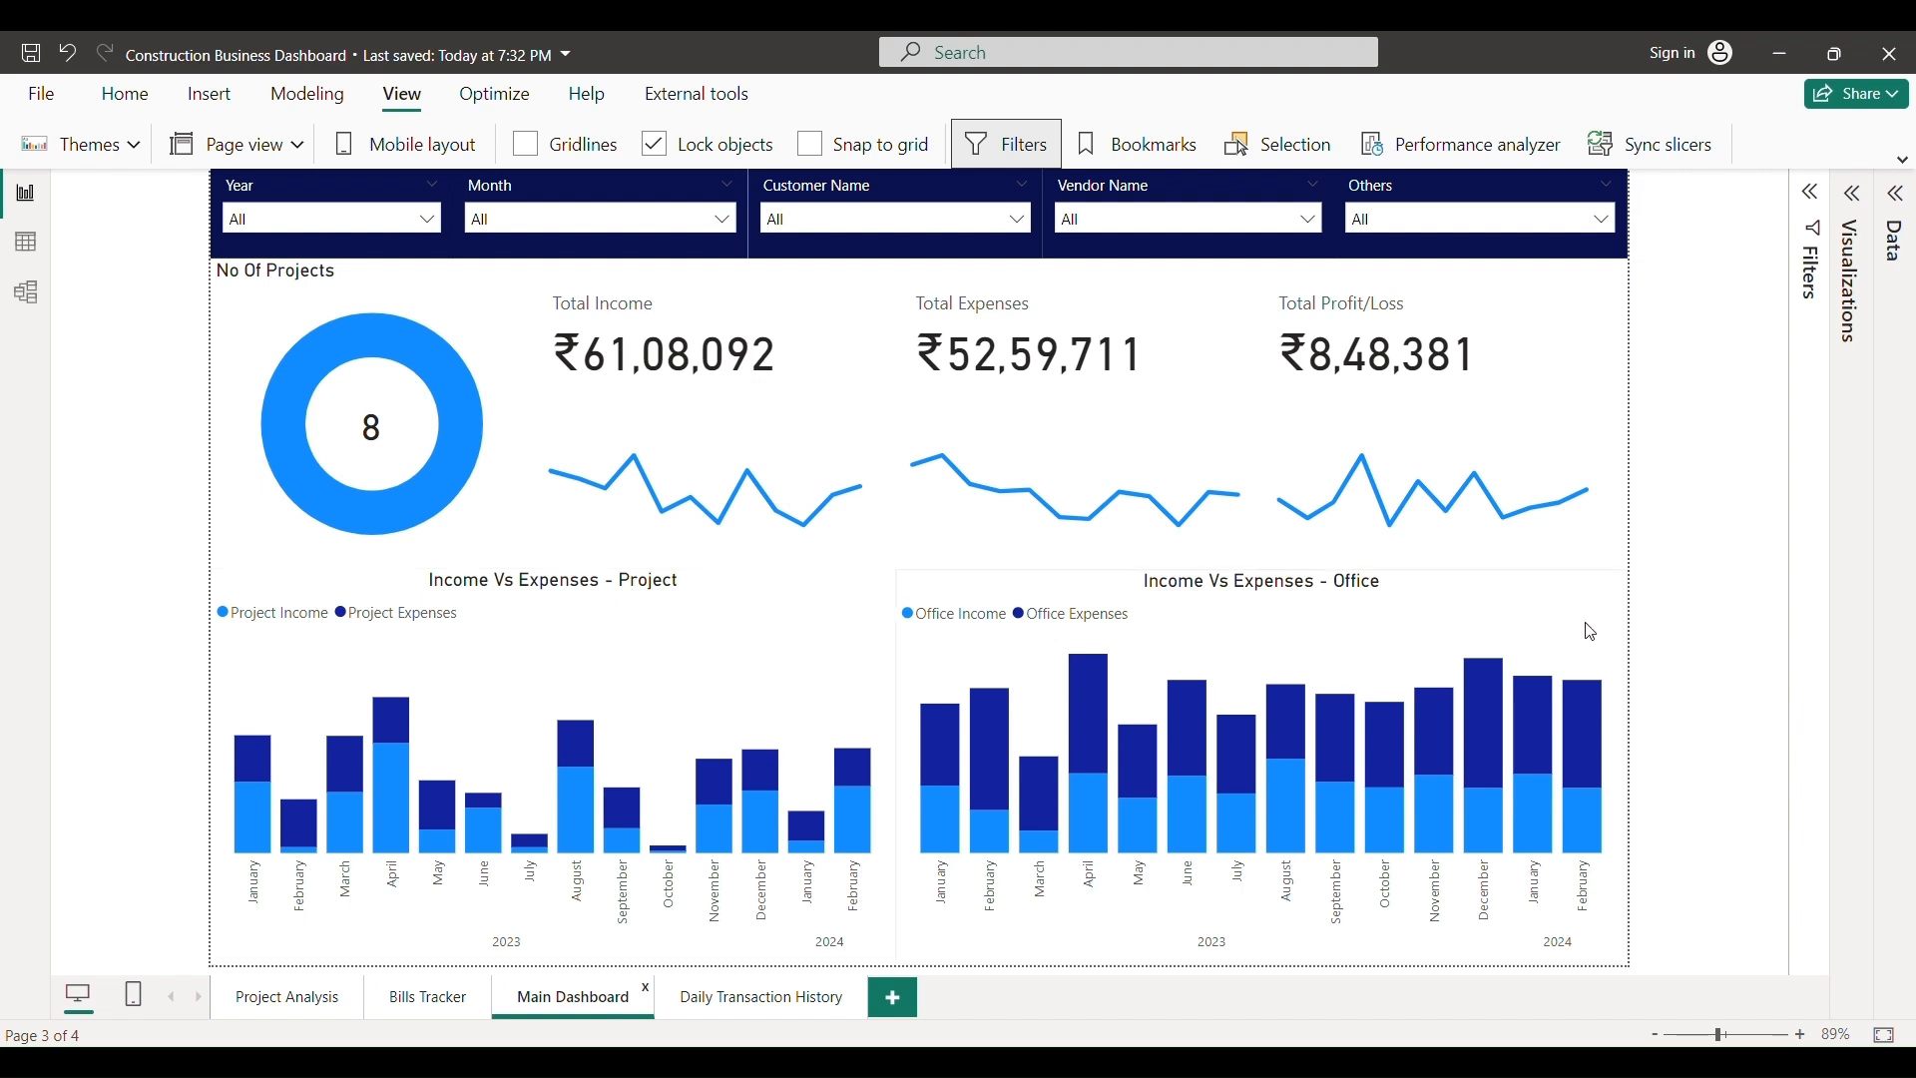
- Move from the Main Dashboard totals to the Daily Transaction History page
{"action": "left_click", "coordinate": [740, 1010]}
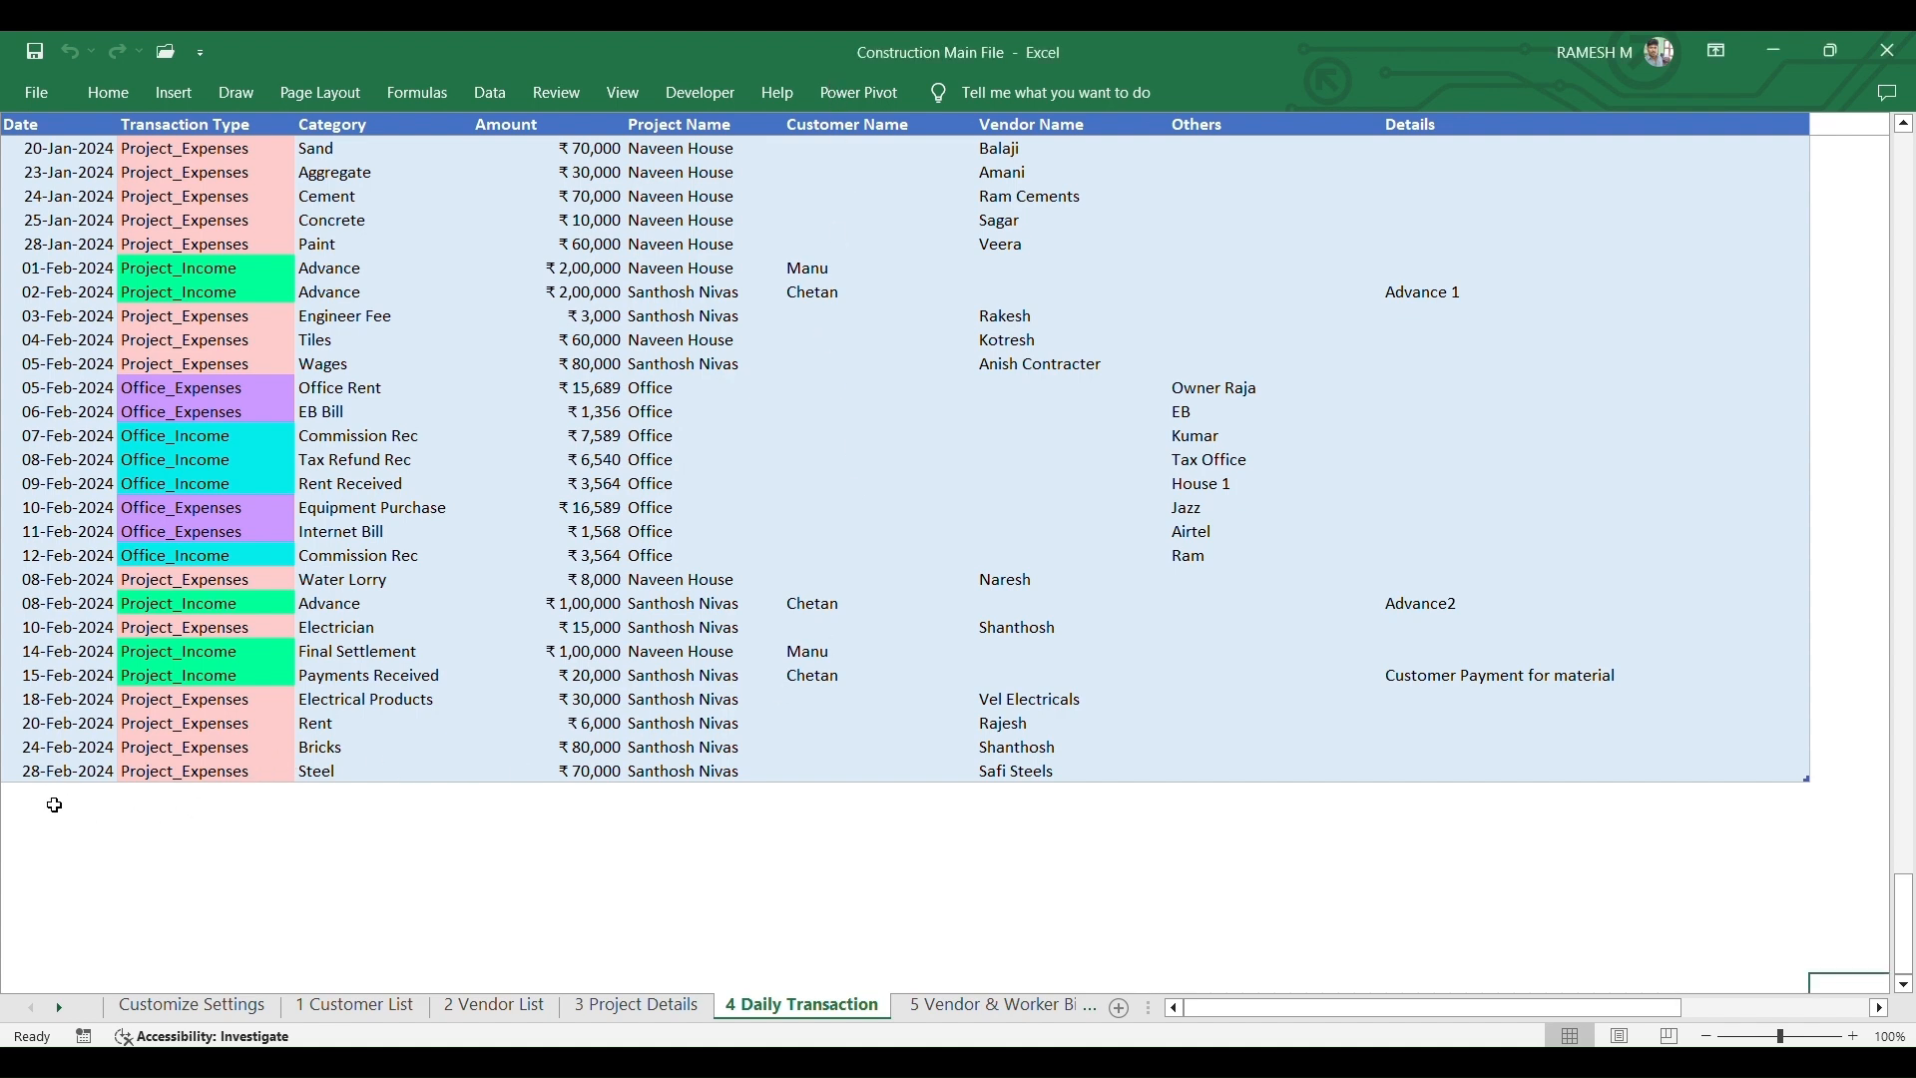
- Start a new 01-Mar-2024 row with type Project_Income and category Commision
{"action": "left_click", "coordinate": [54, 792]}
{"action": "type", "text": "01-3"}
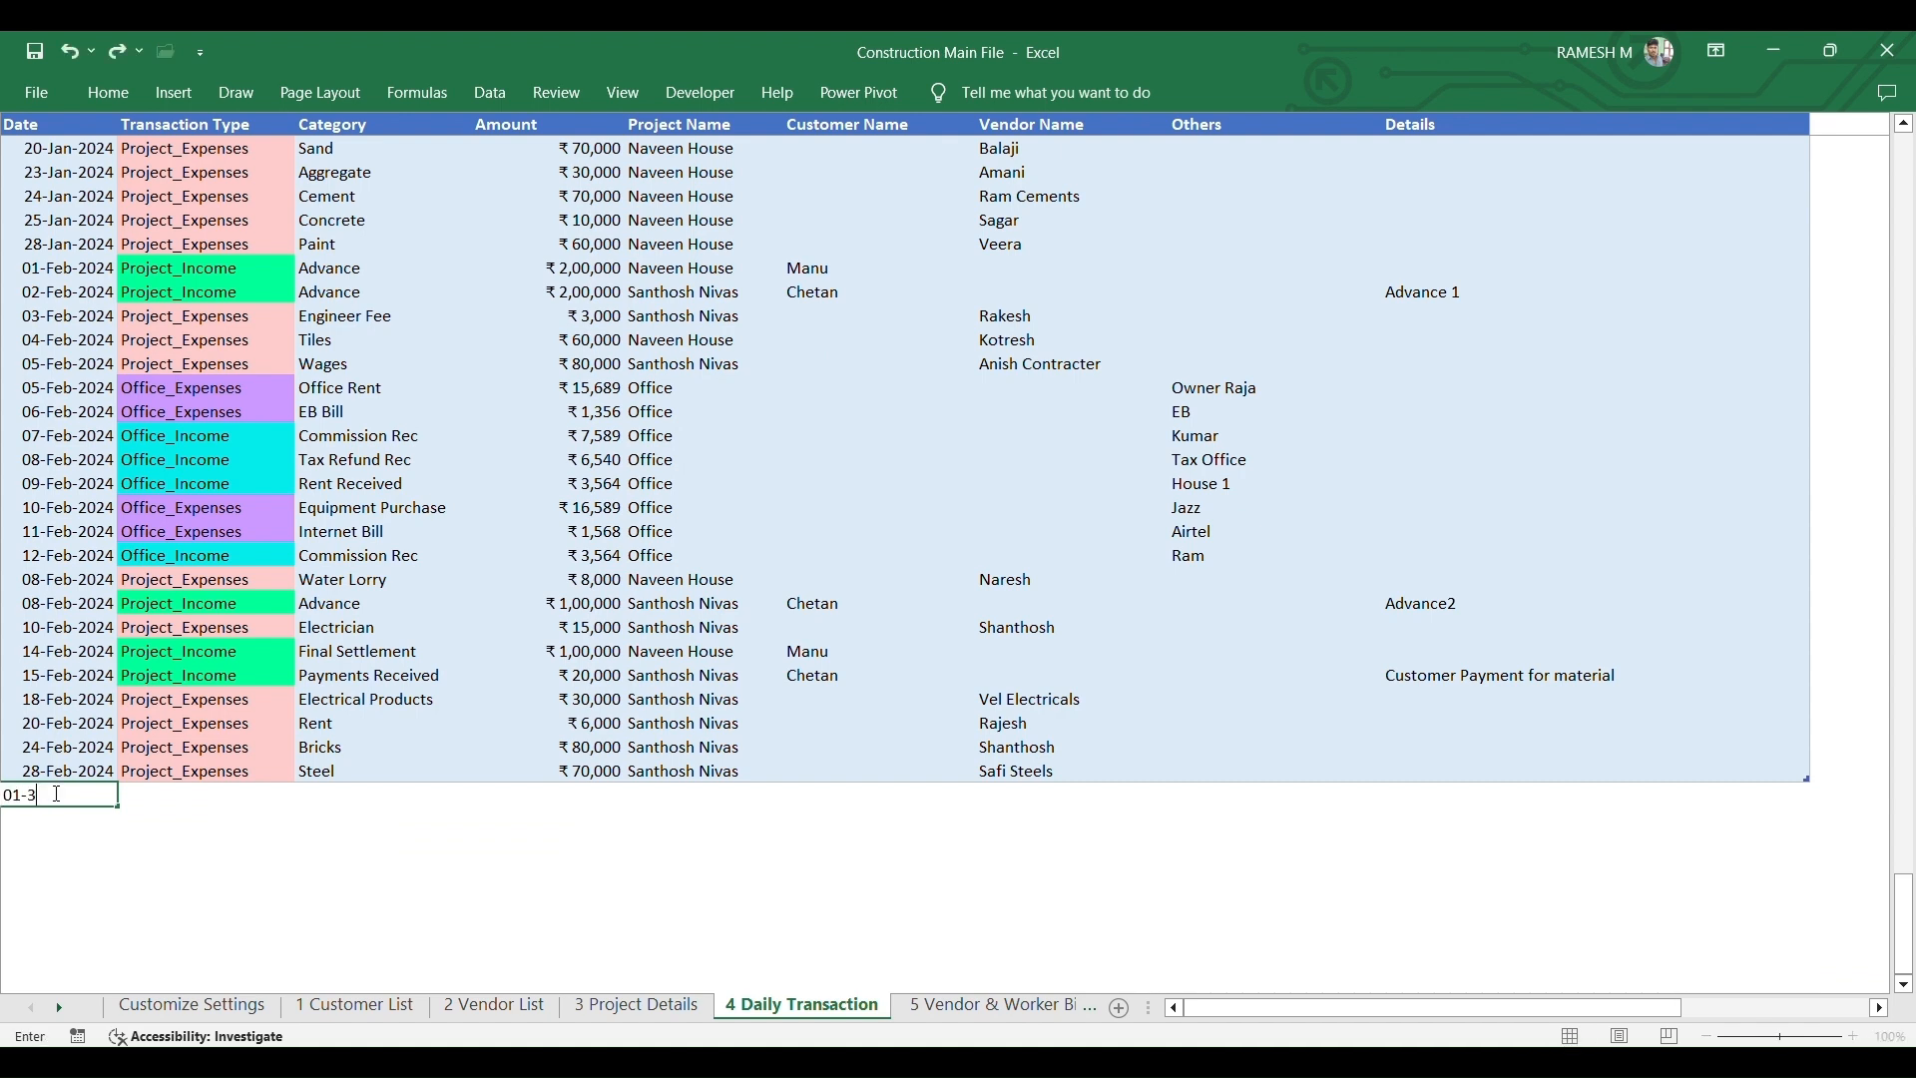
{"action": "type", "text": "-24"}
{"action": "key", "text": "Tab"}
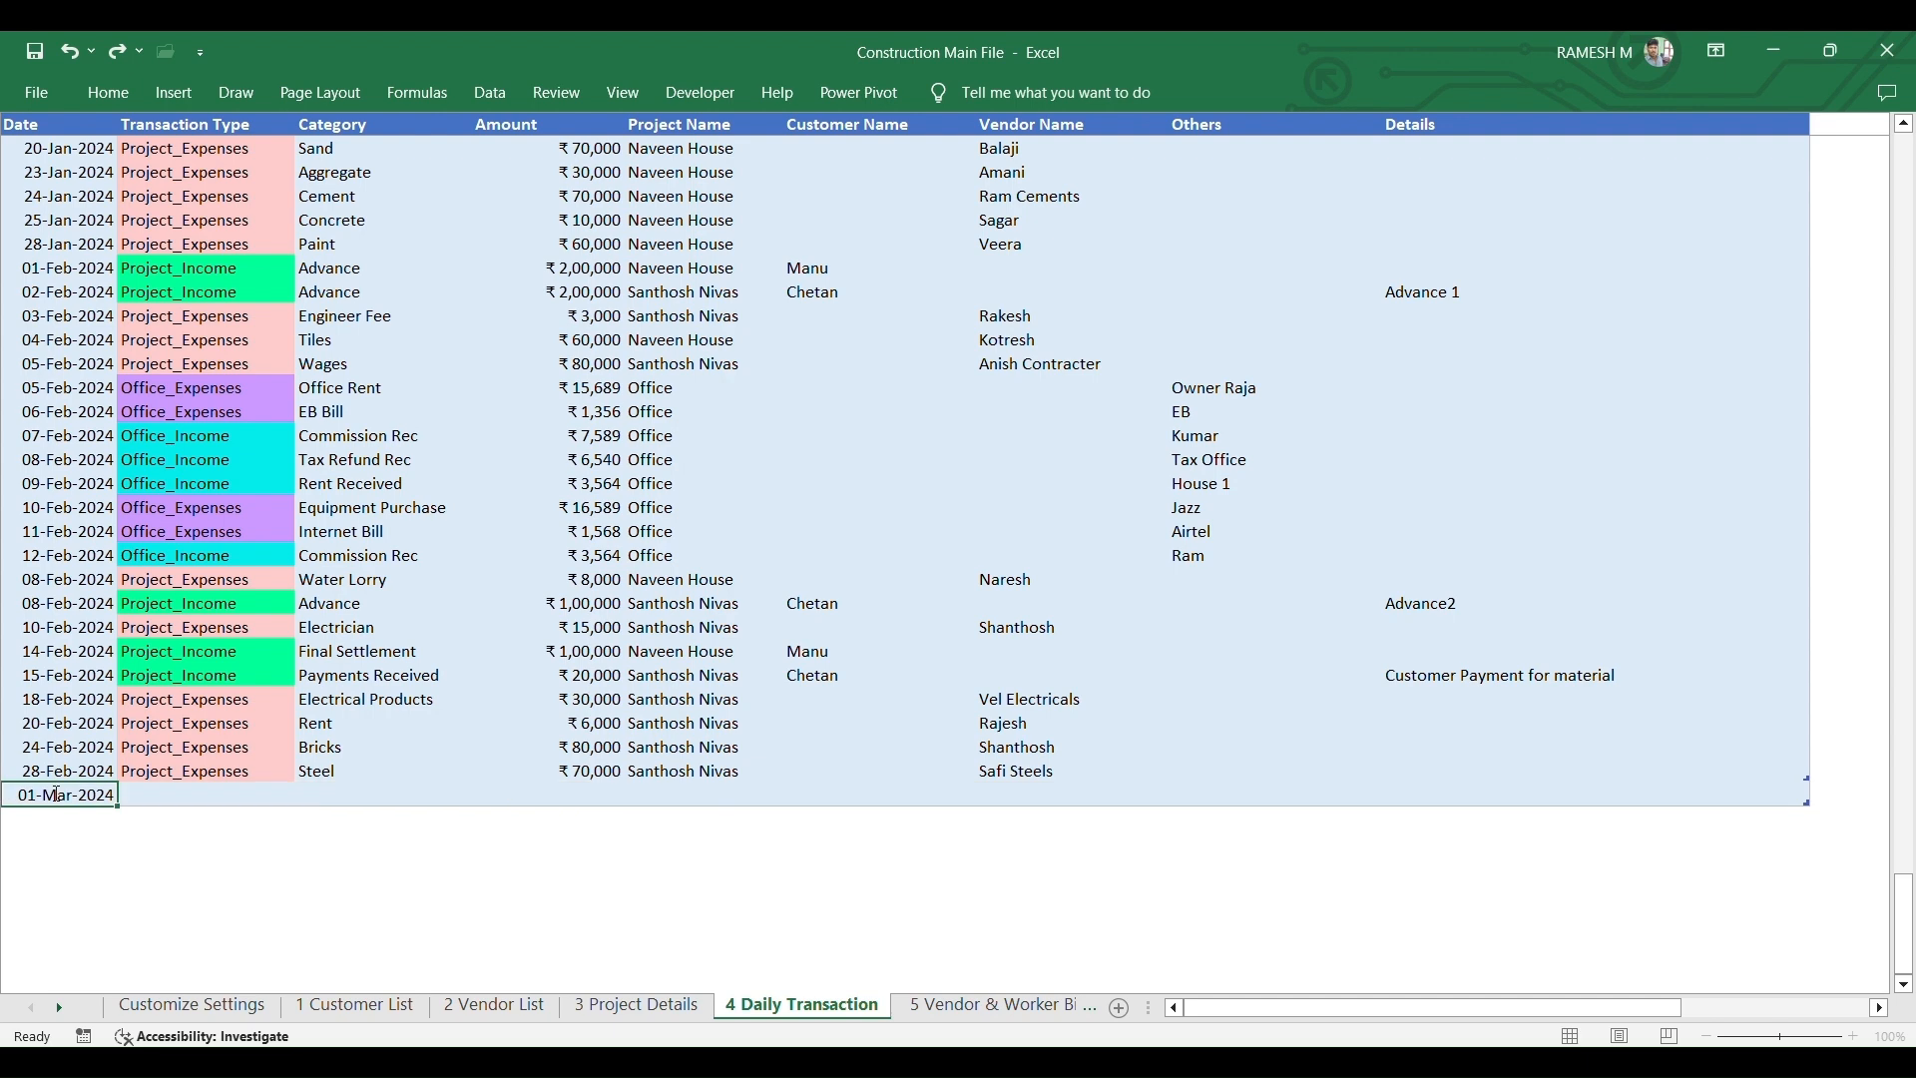
{"action": "left_click", "coordinate": [306, 796]}
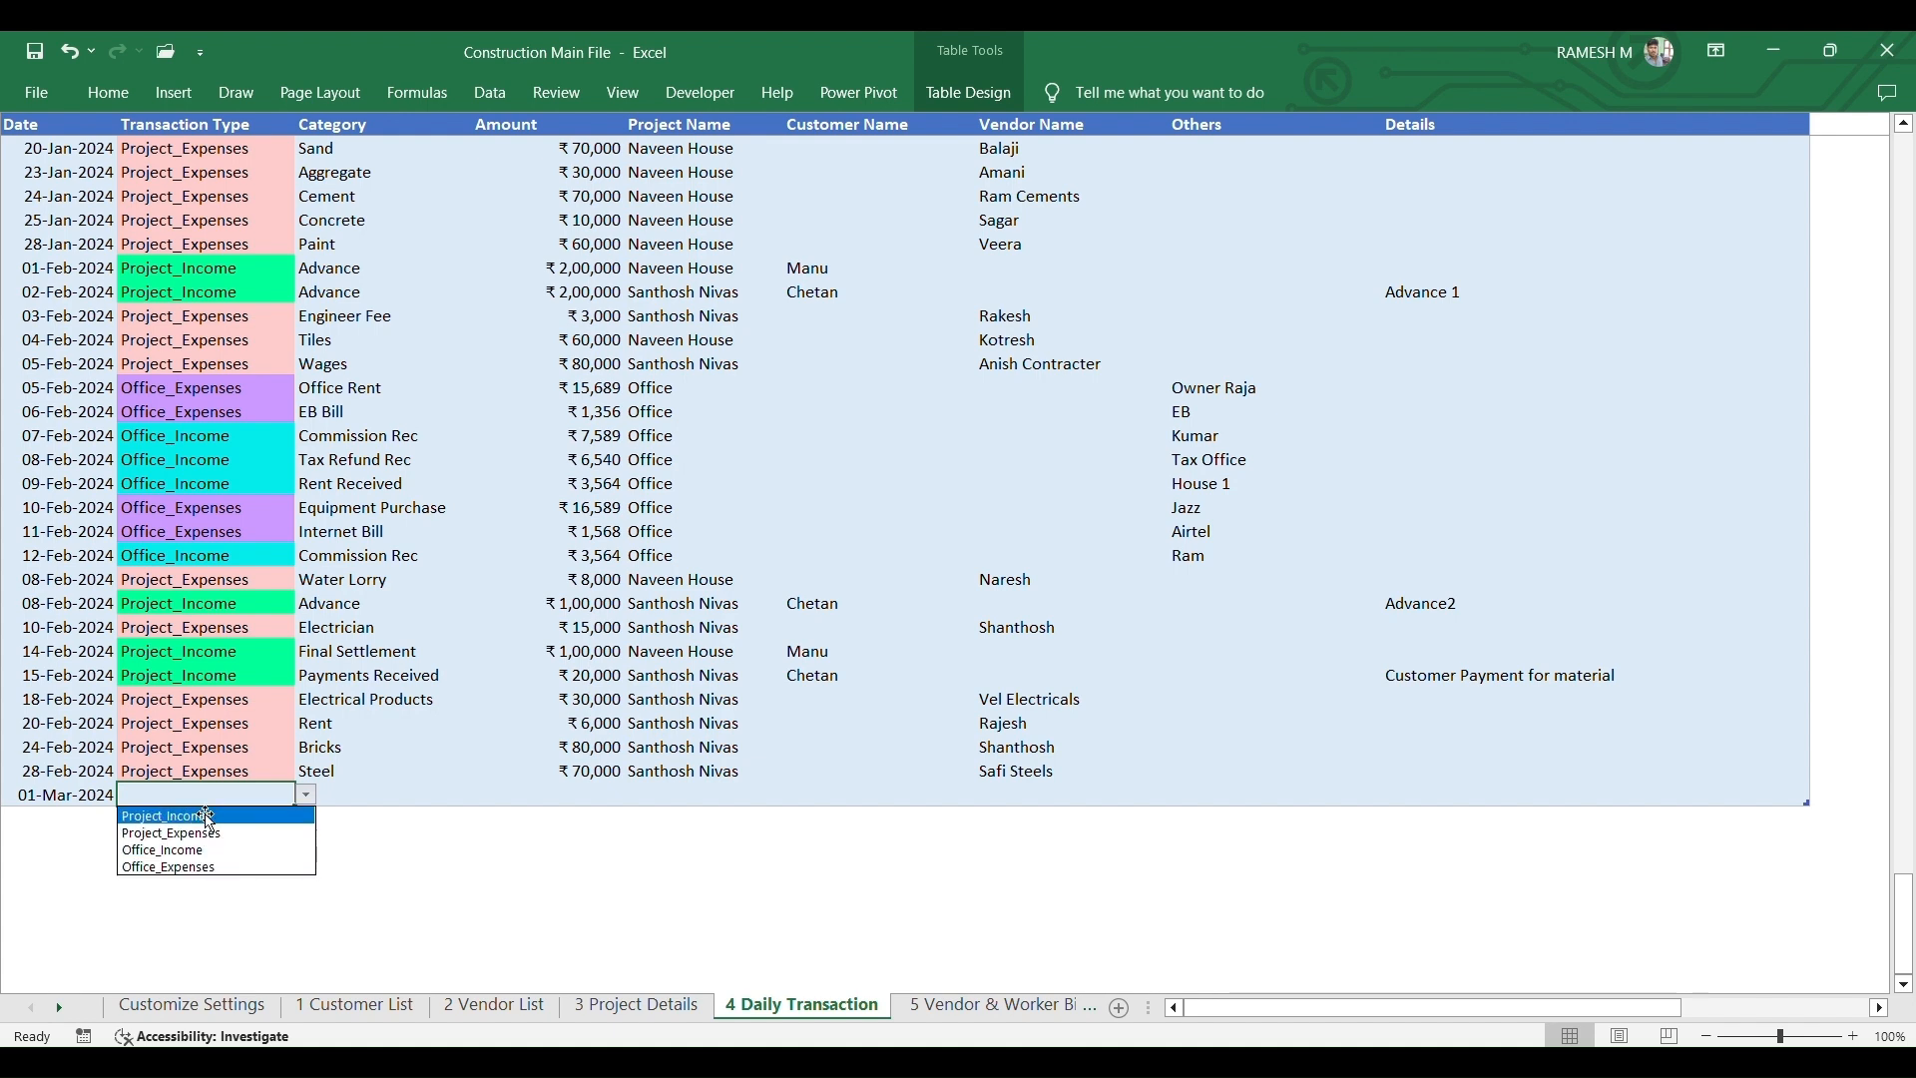
{"action": "left_click", "coordinate": [207, 817]}
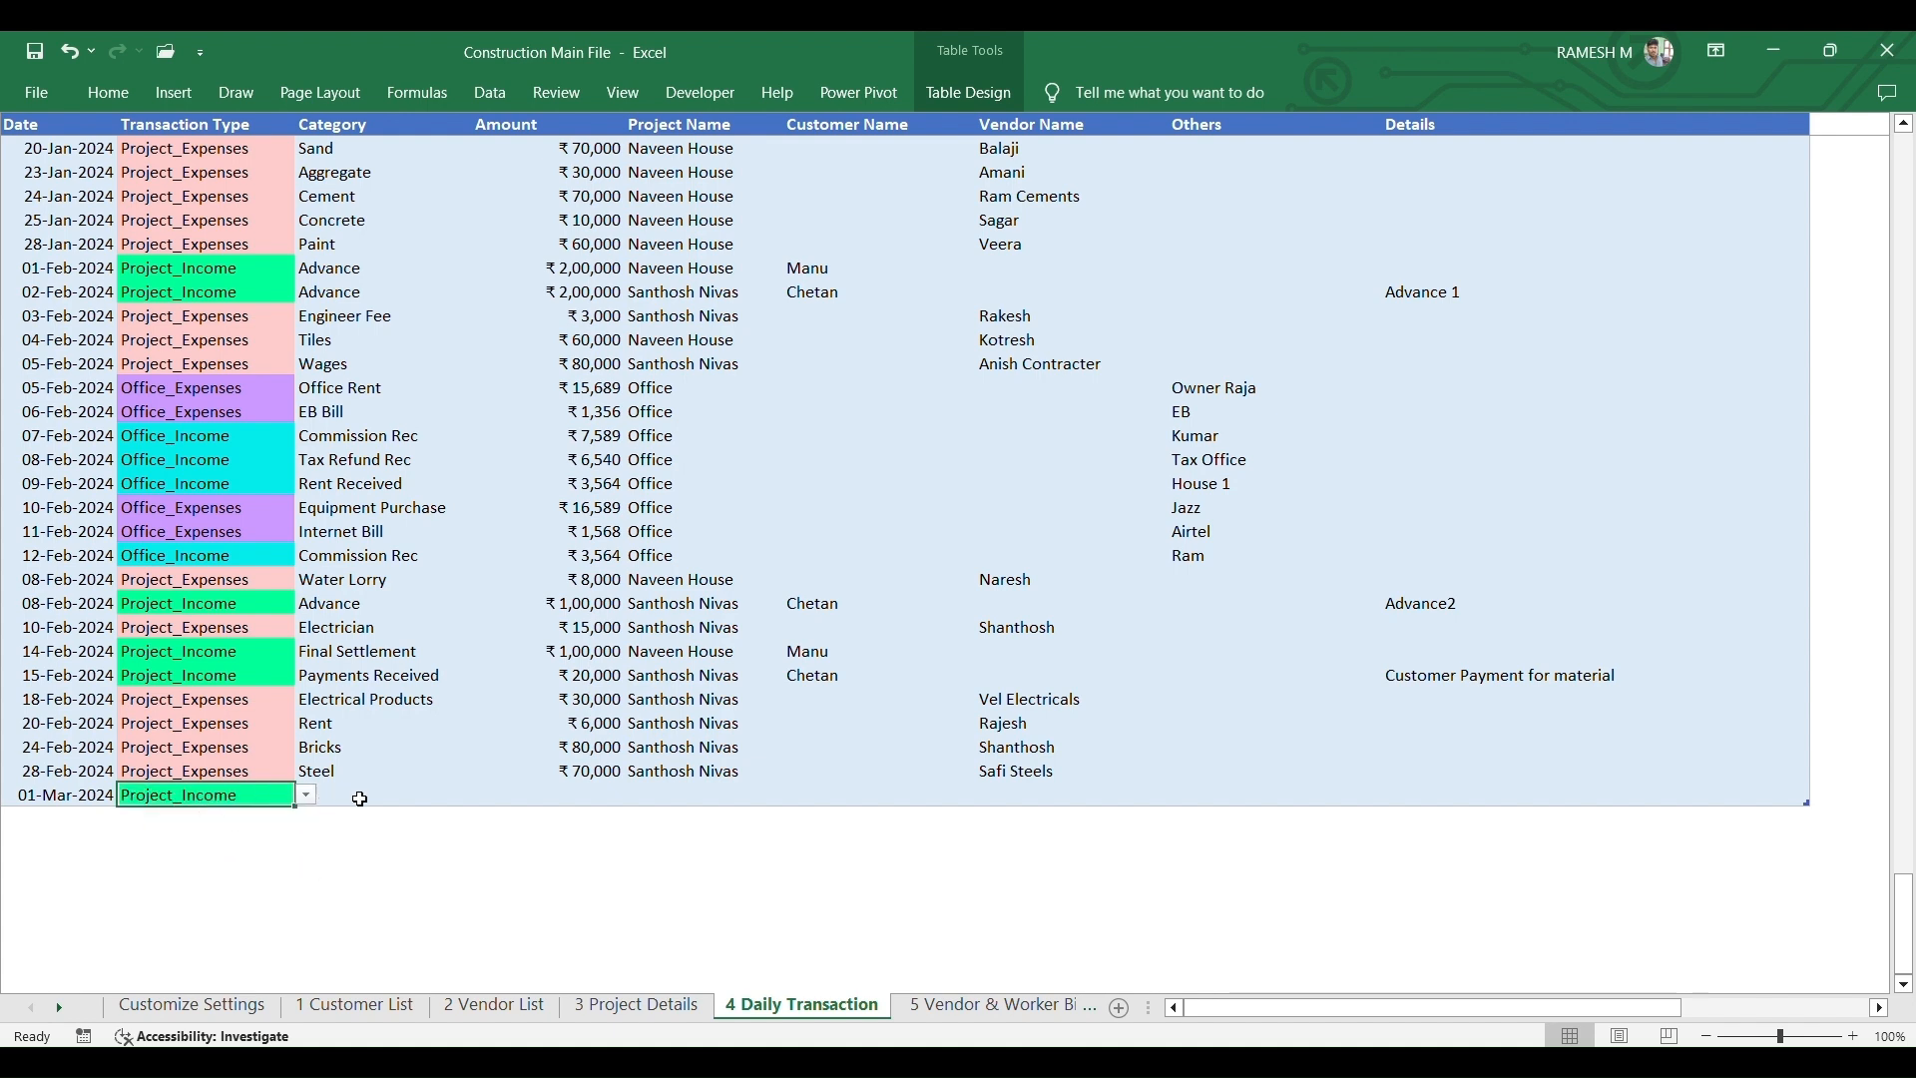
{"action": "left_click", "coordinate": [439, 794]}
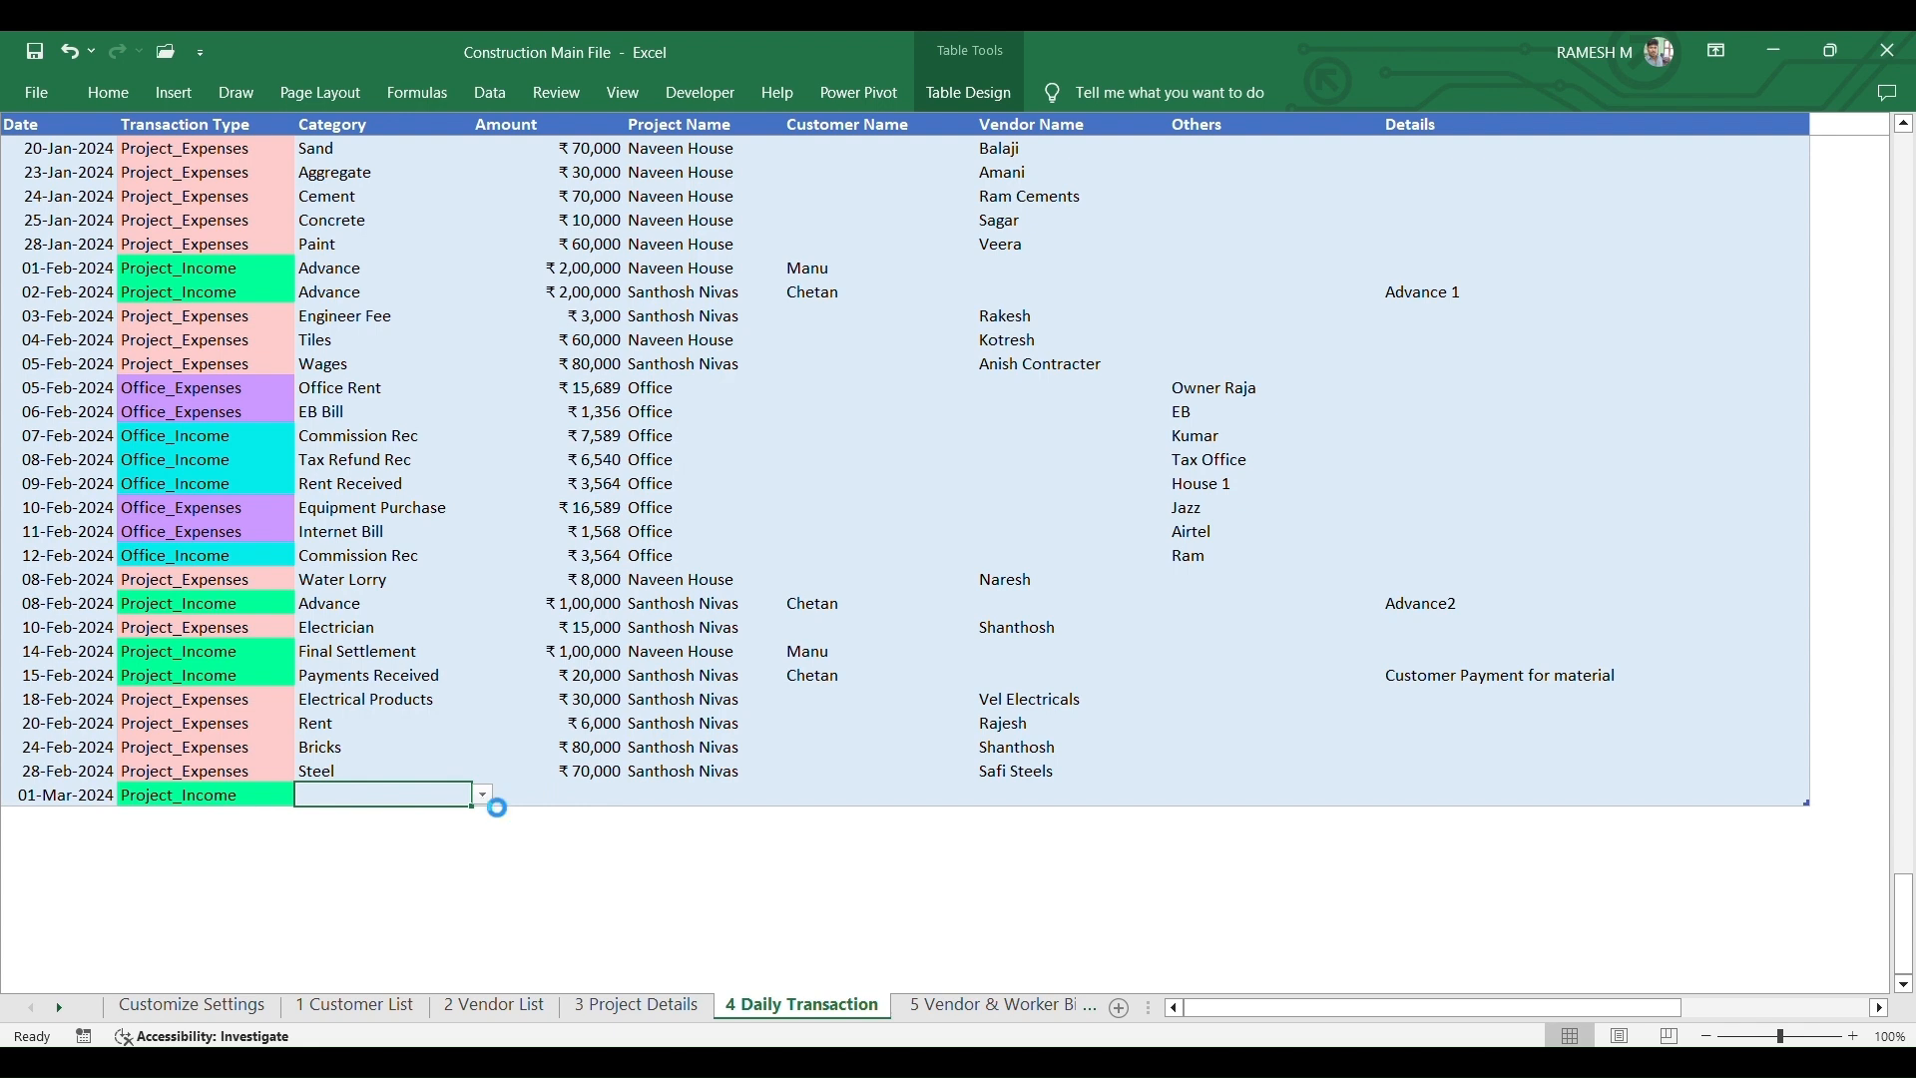
{"action": "left_click", "coordinate": [483, 796]}
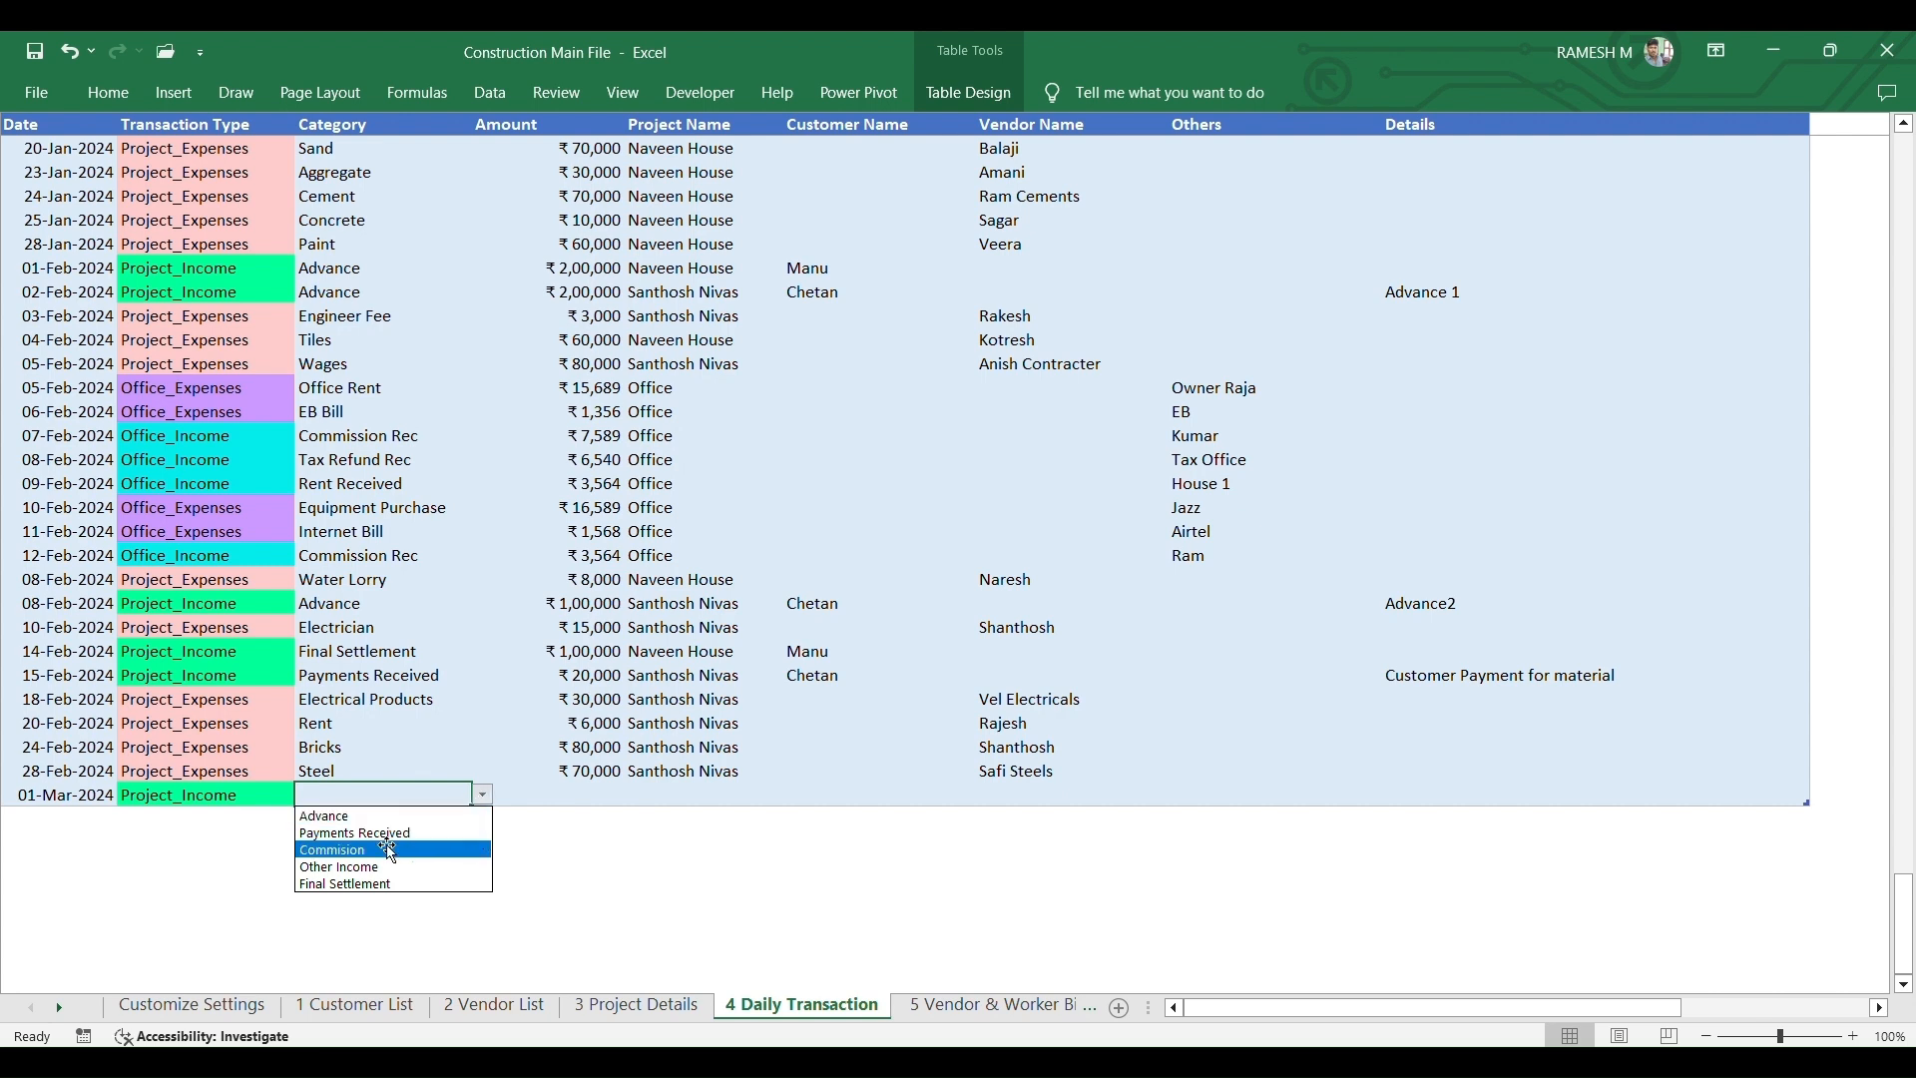
{"action": "left_click", "coordinate": [386, 850]}
- Enter ₹8,000 as the row's amount and Meadow View as its project
{"action": "left_click", "coordinate": [539, 799]}
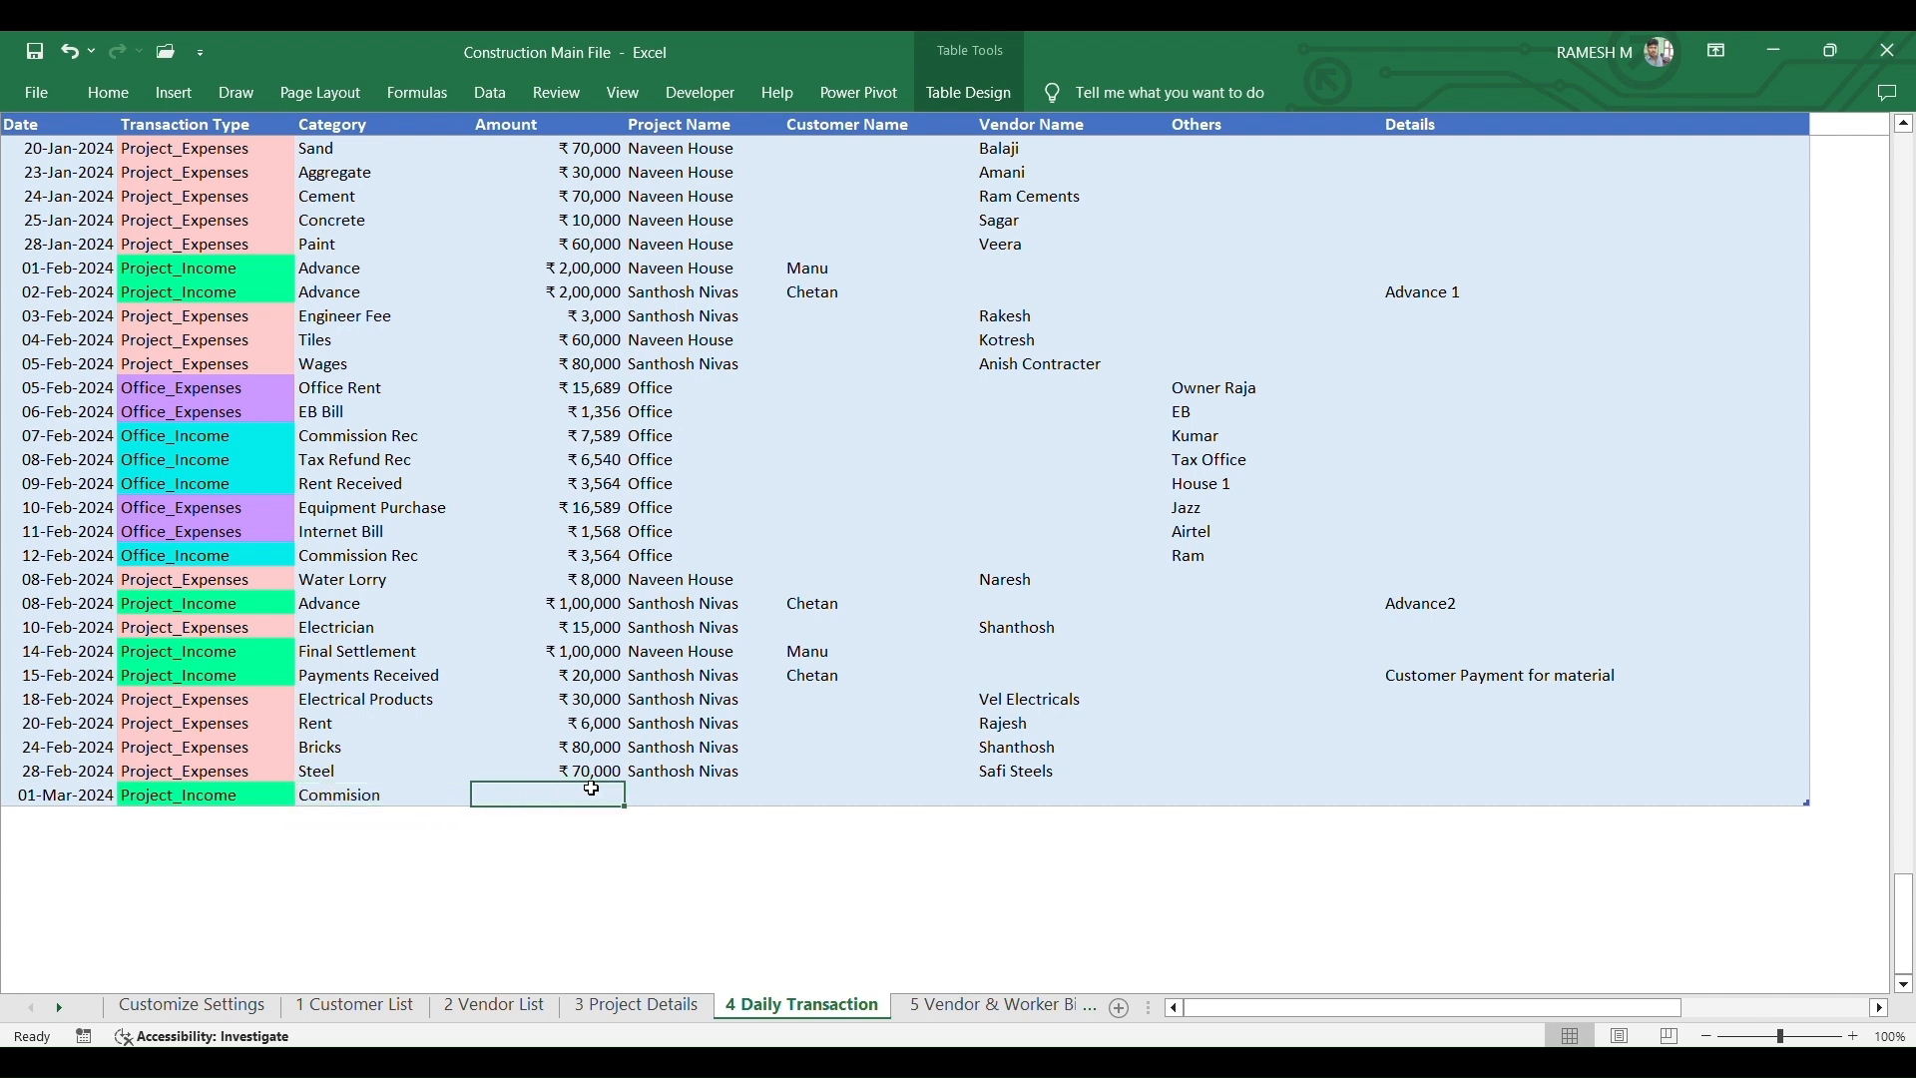
{"action": "type", "text": "8000"}
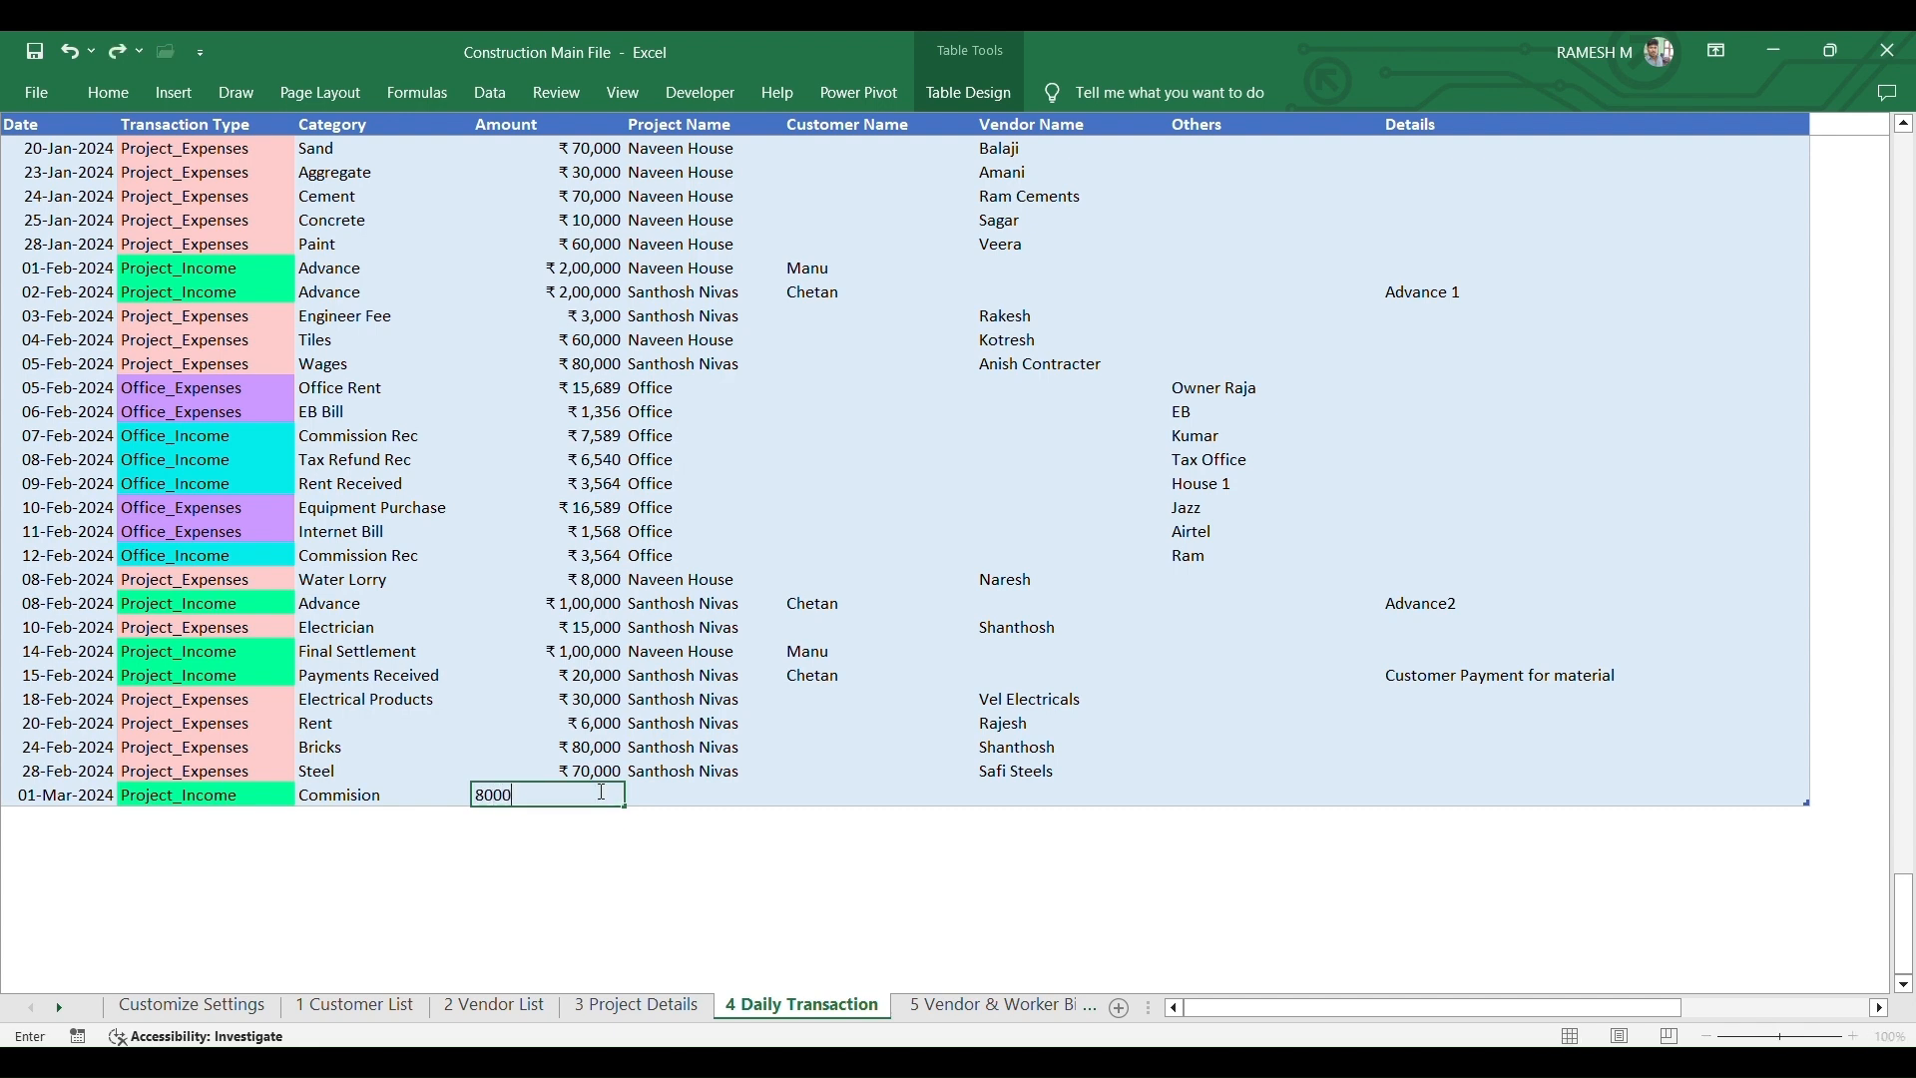
{"action": "key", "text": "Tab"}
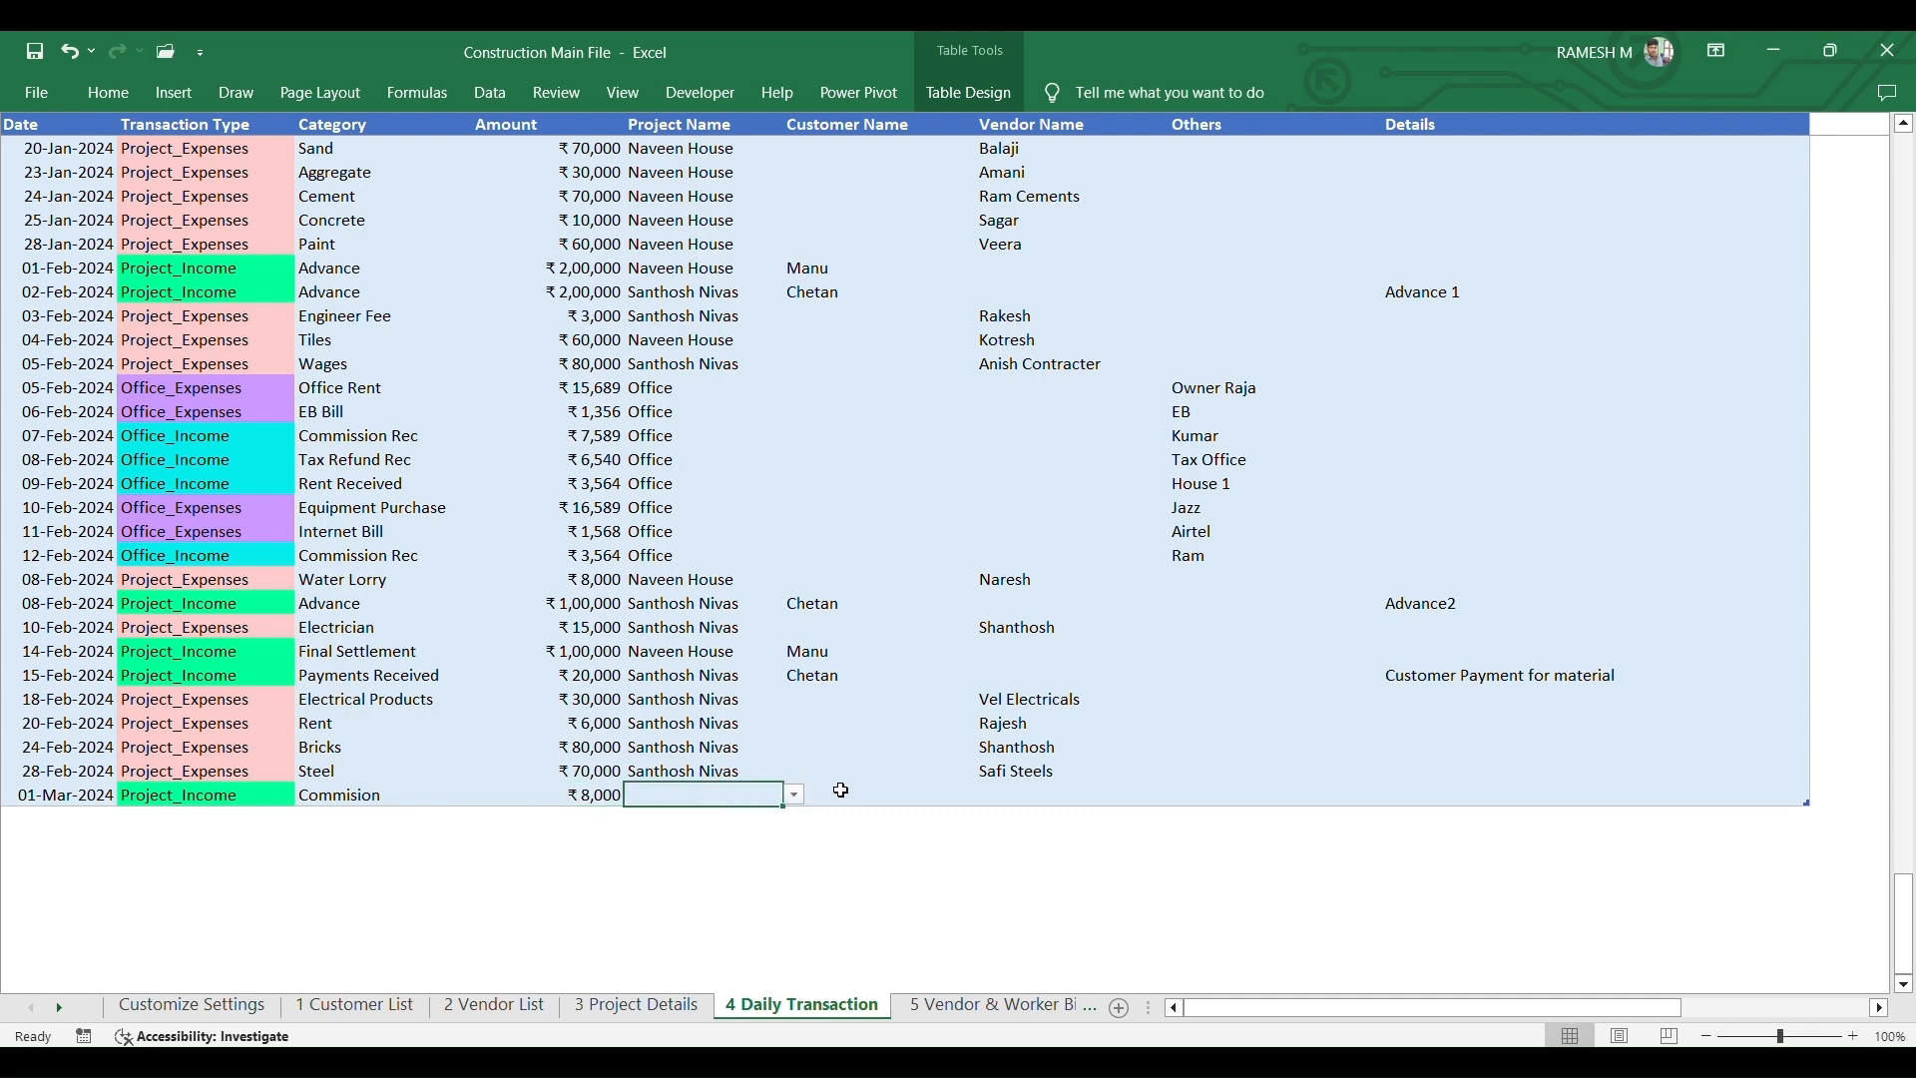
{"action": "left_click", "coordinate": [795, 796]}
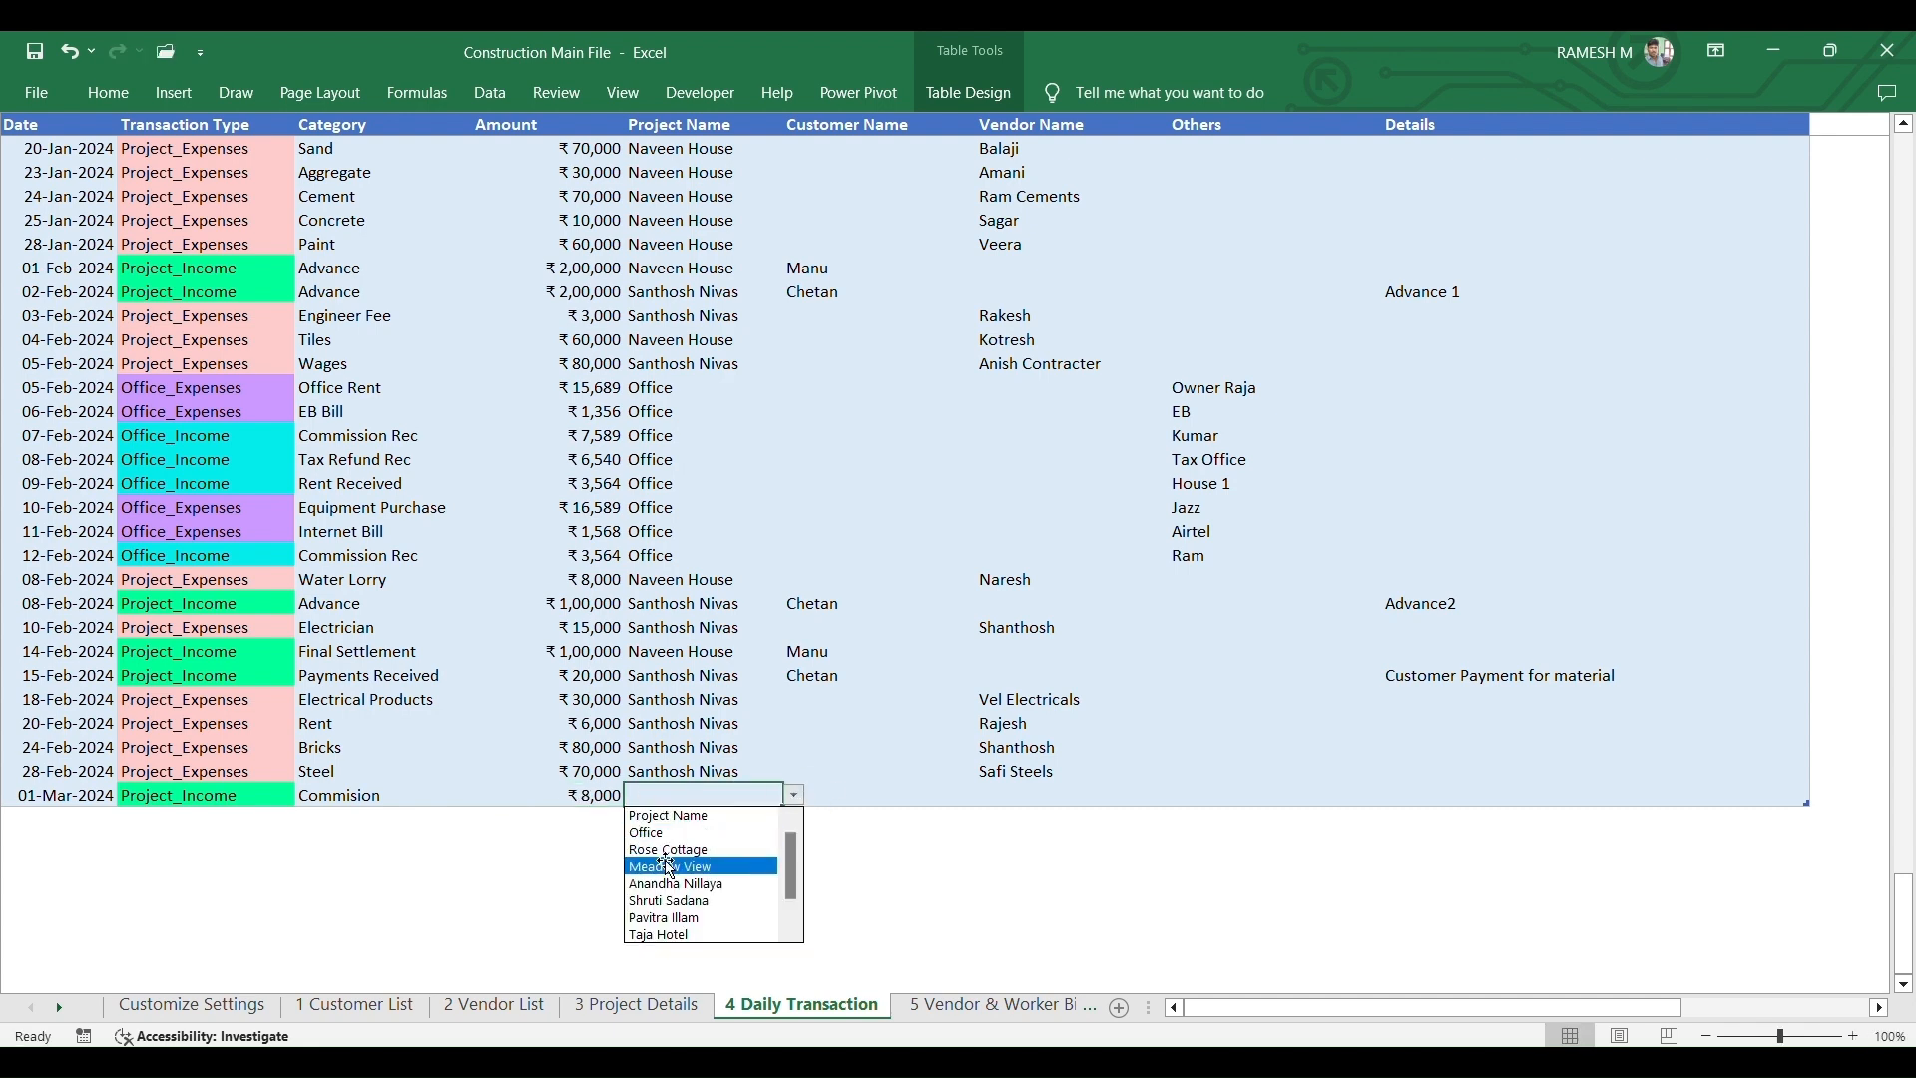
{"action": "left_click", "coordinate": [673, 867]}
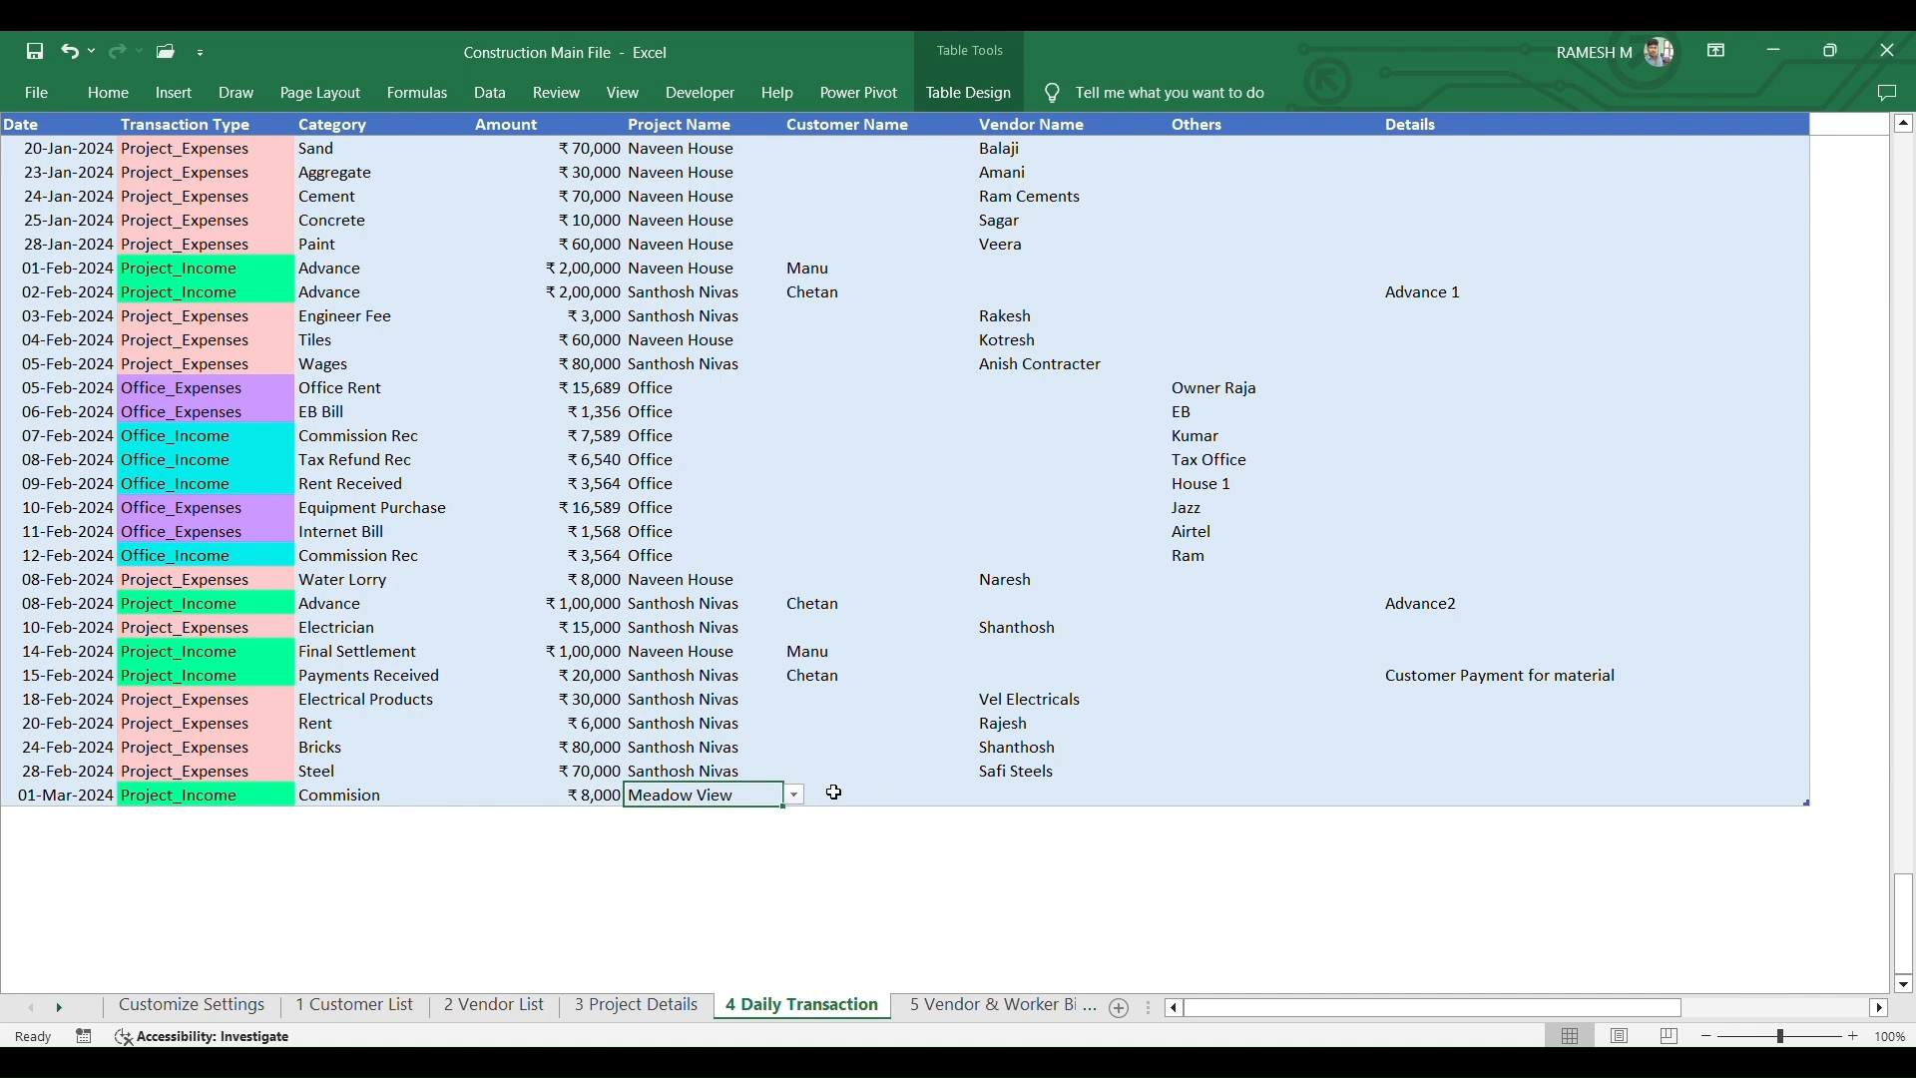
- Pick the row's customer from the Customer Name list and move across to Others and Details
{"action": "left_click", "coordinate": [835, 793]}
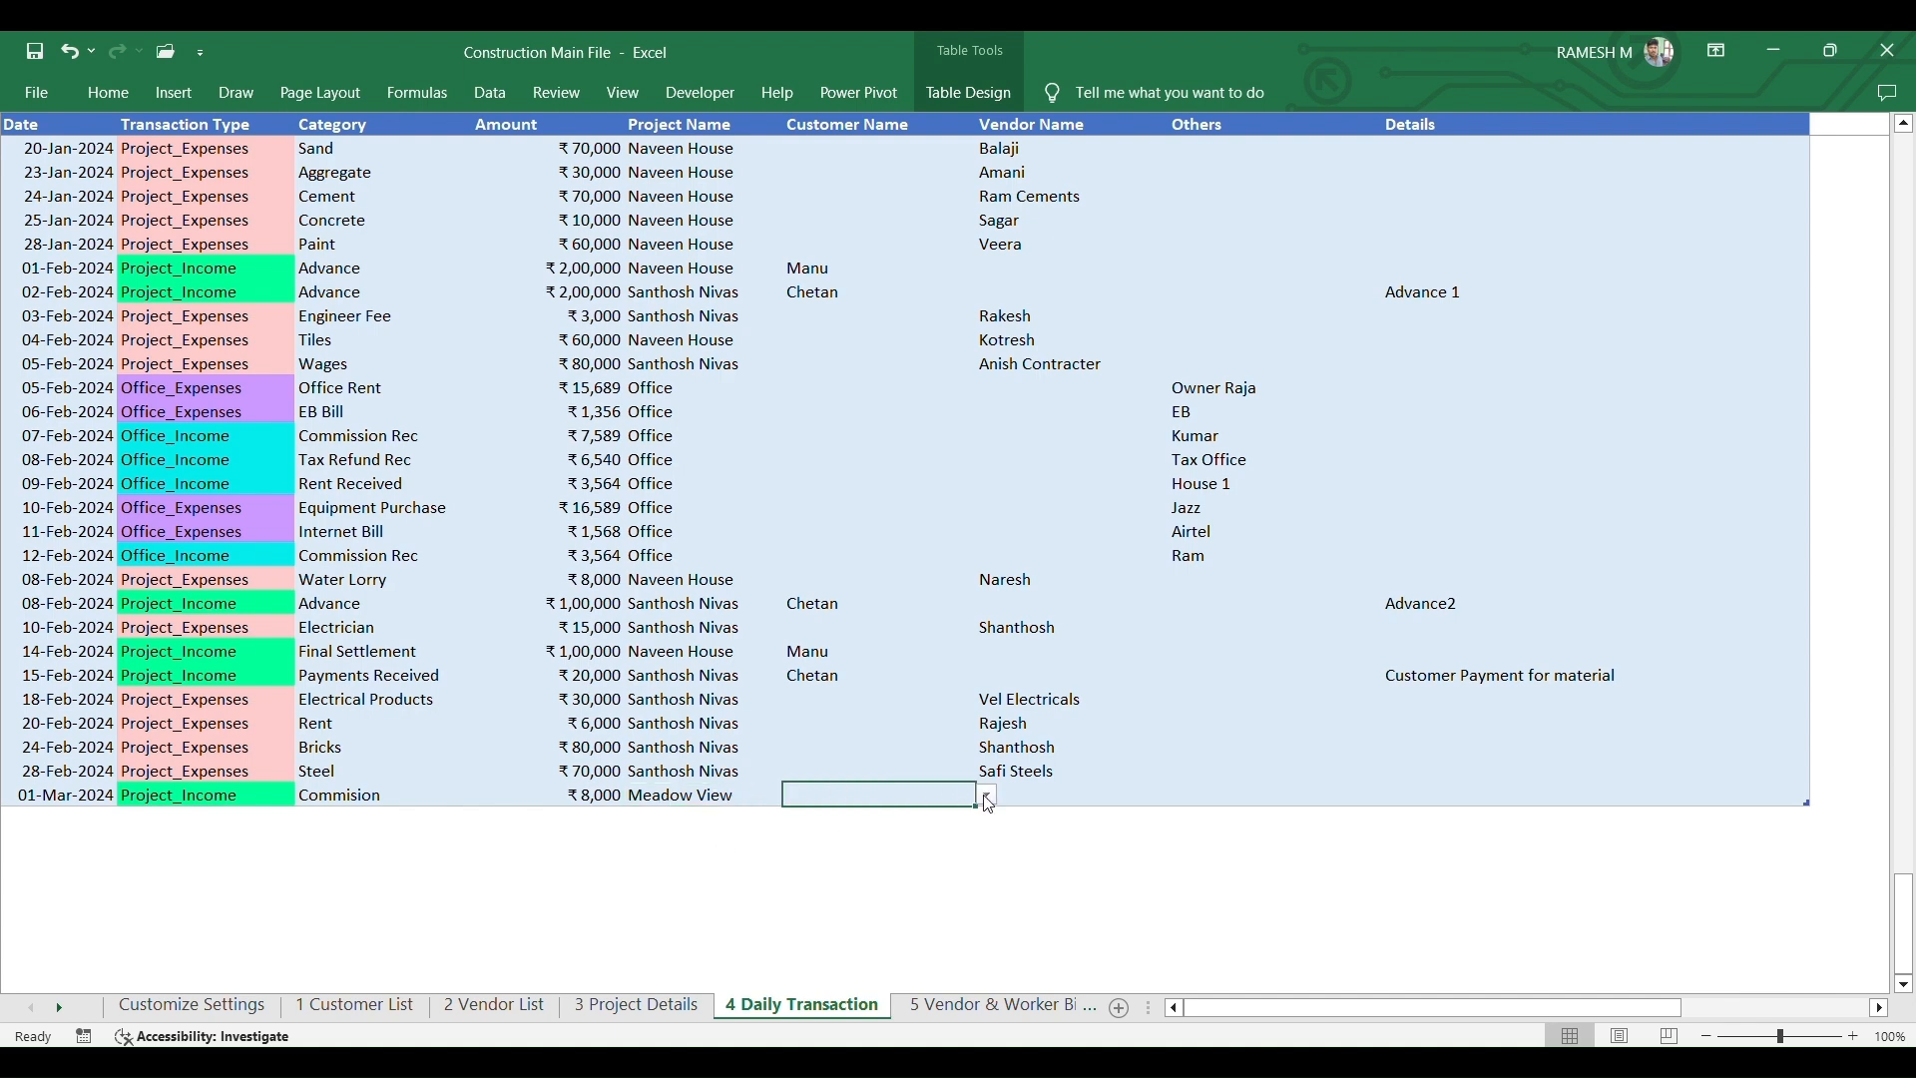
{"action": "left_click", "coordinate": [989, 795]}
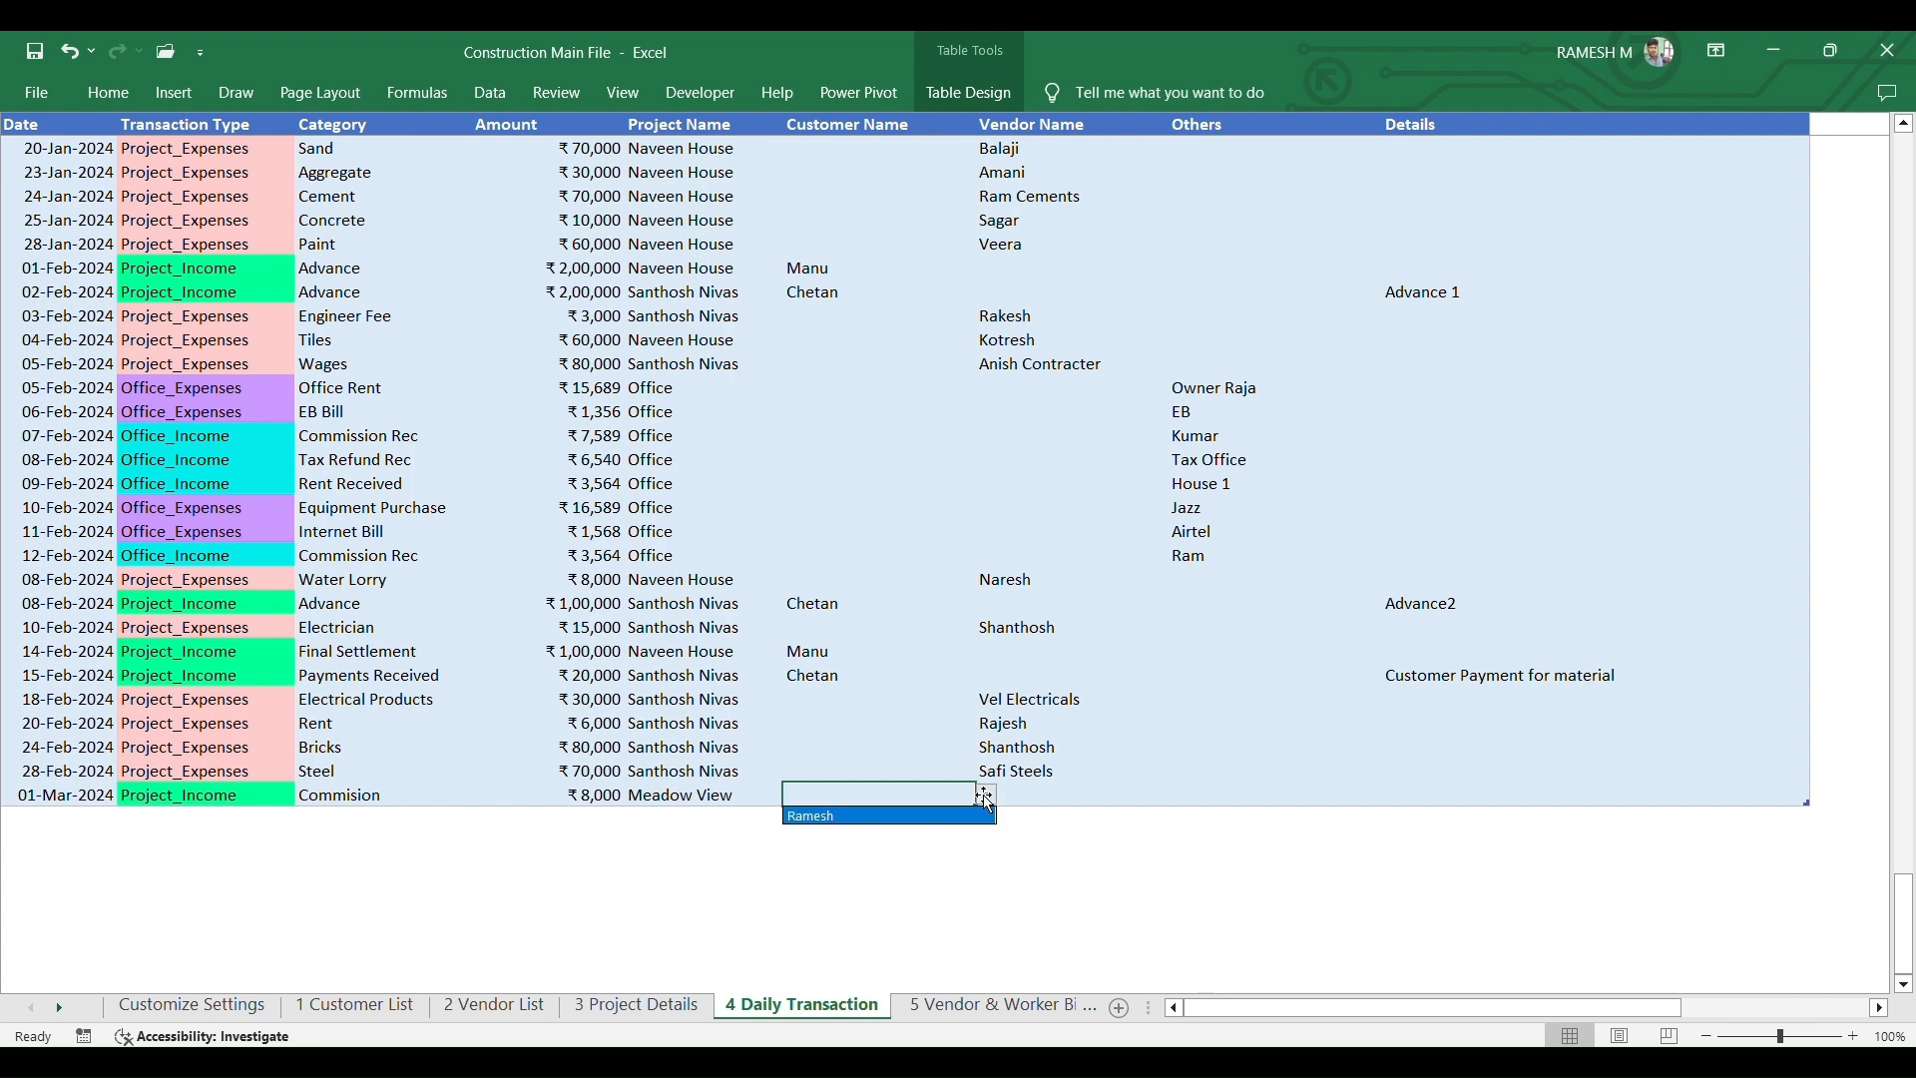
{"action": "left_click", "coordinate": [868, 816]}
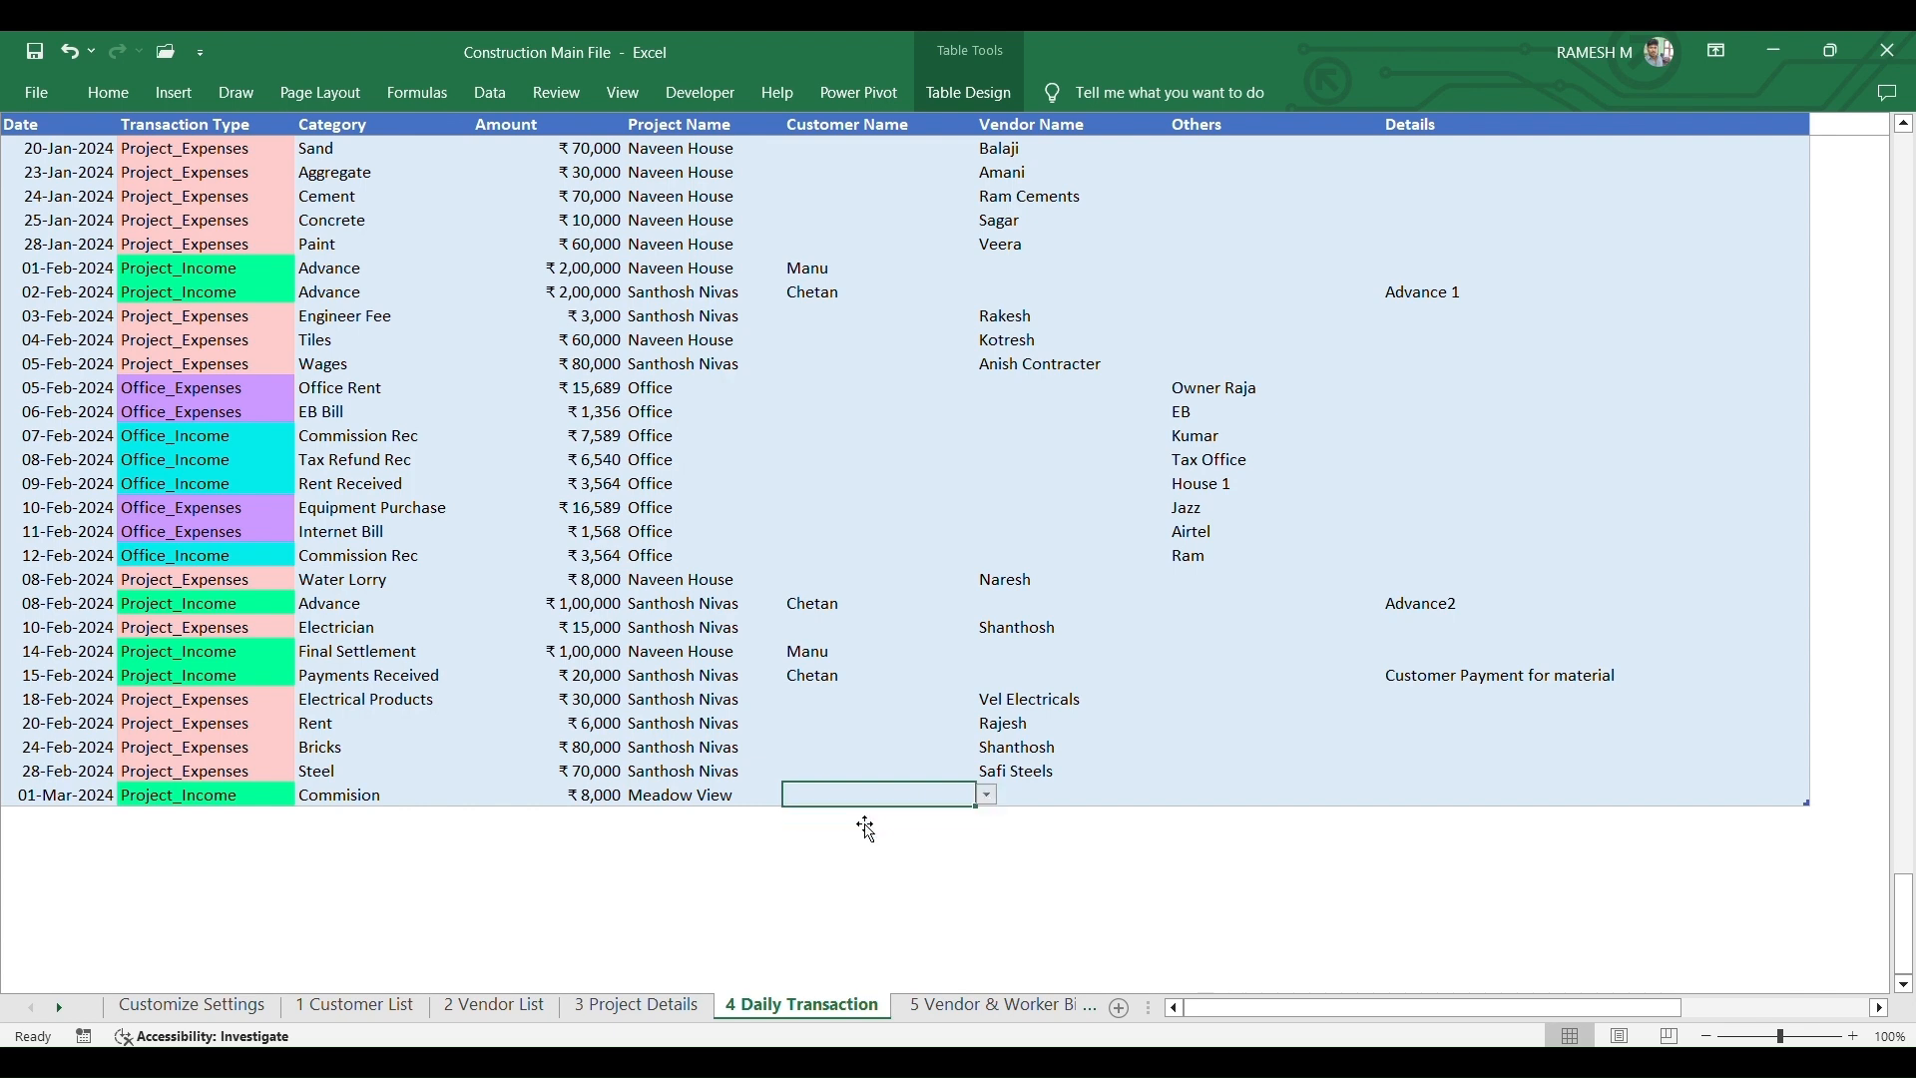
{"action": "left_click", "coordinate": [989, 795]}
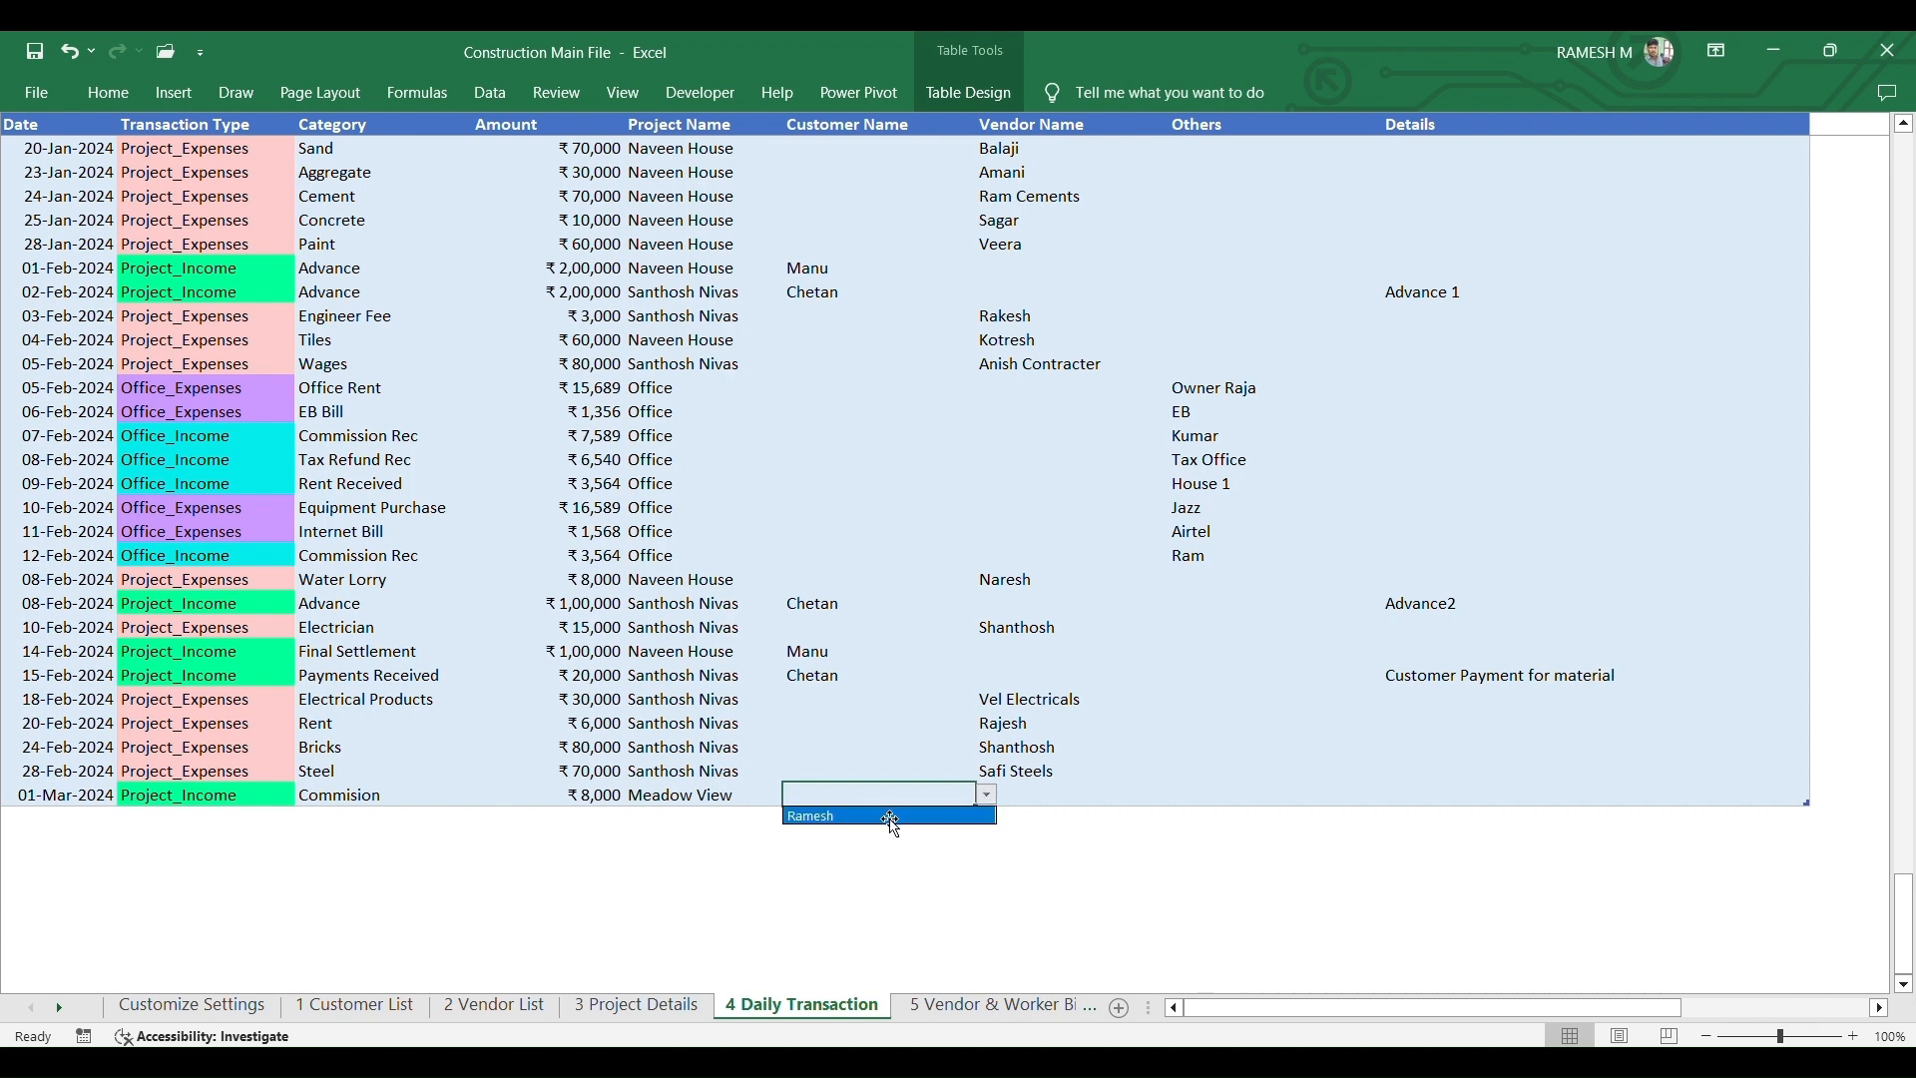
{"action": "left_click", "coordinate": [886, 813]}
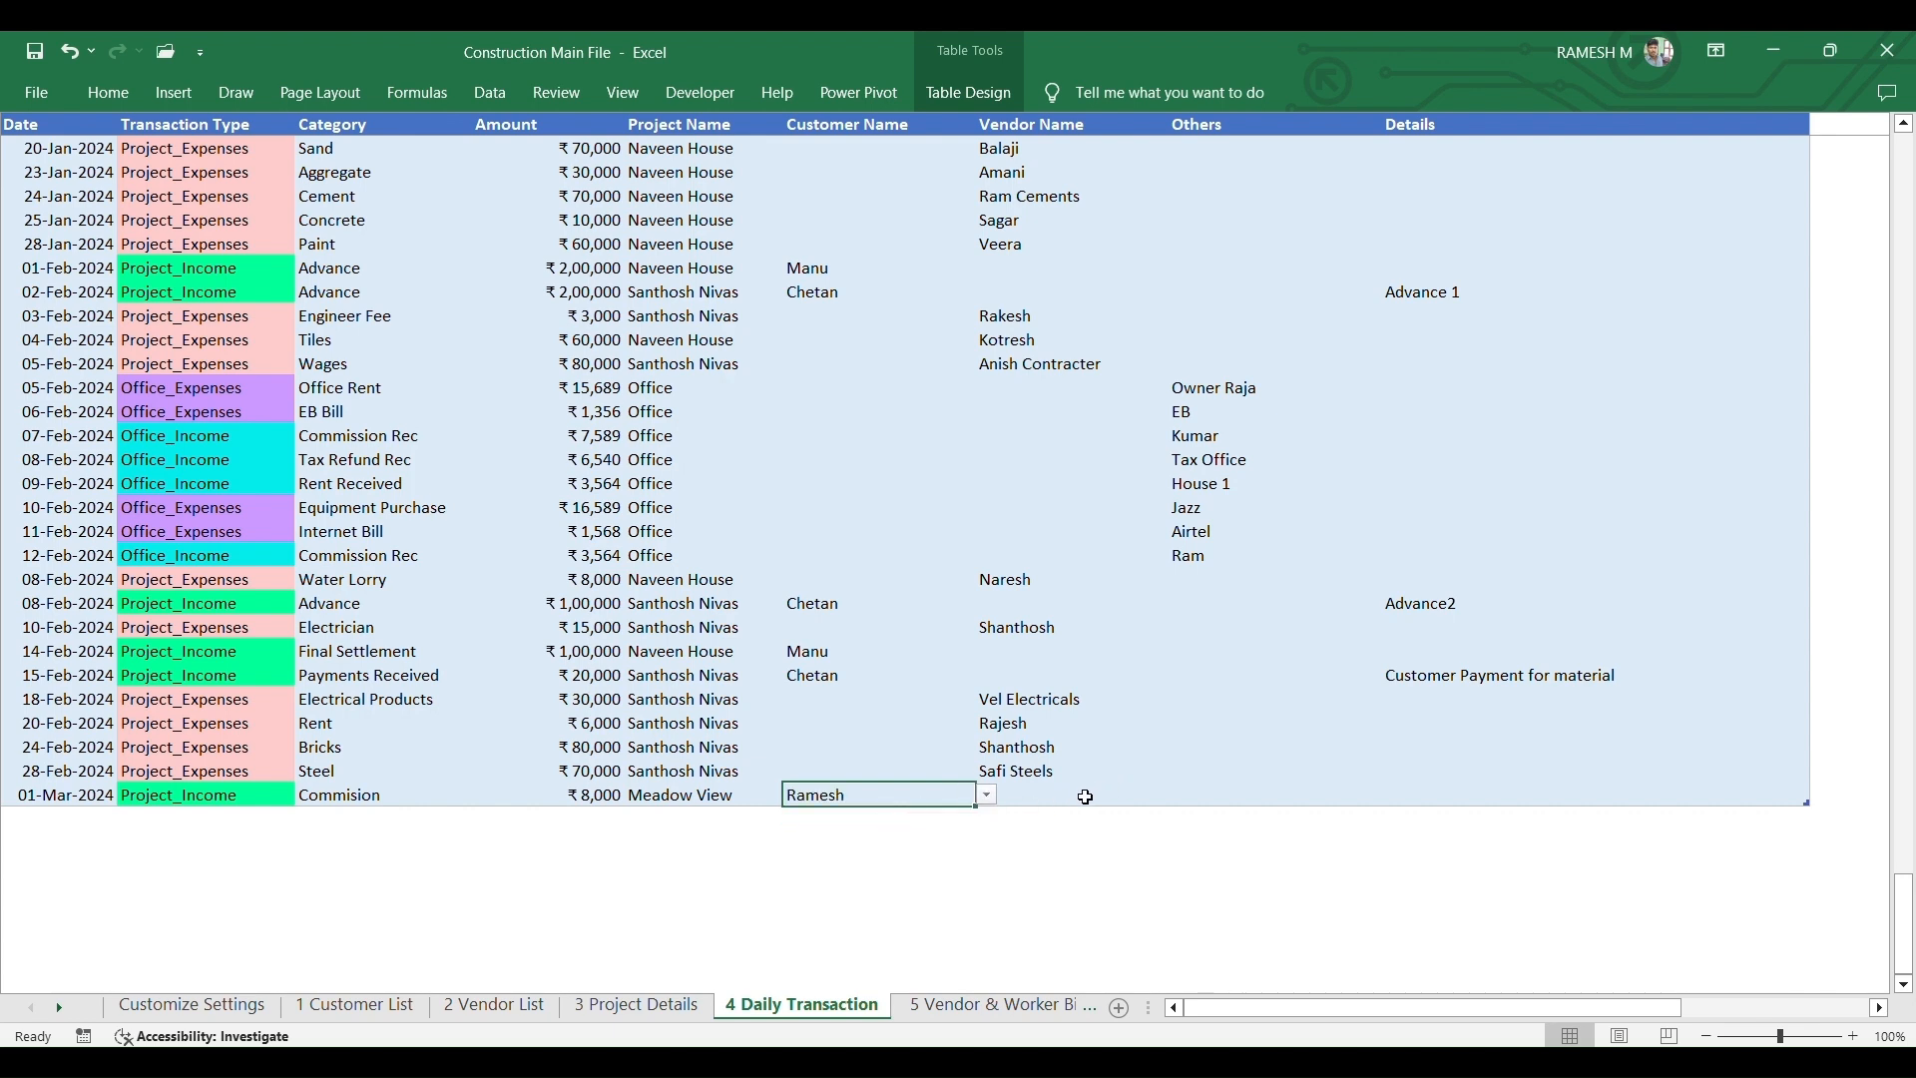
{"action": "left_click", "coordinate": [1085, 795]}
{"action": "left_click", "coordinate": [1353, 795]}
{"action": "left_click", "coordinate": [1547, 793]}
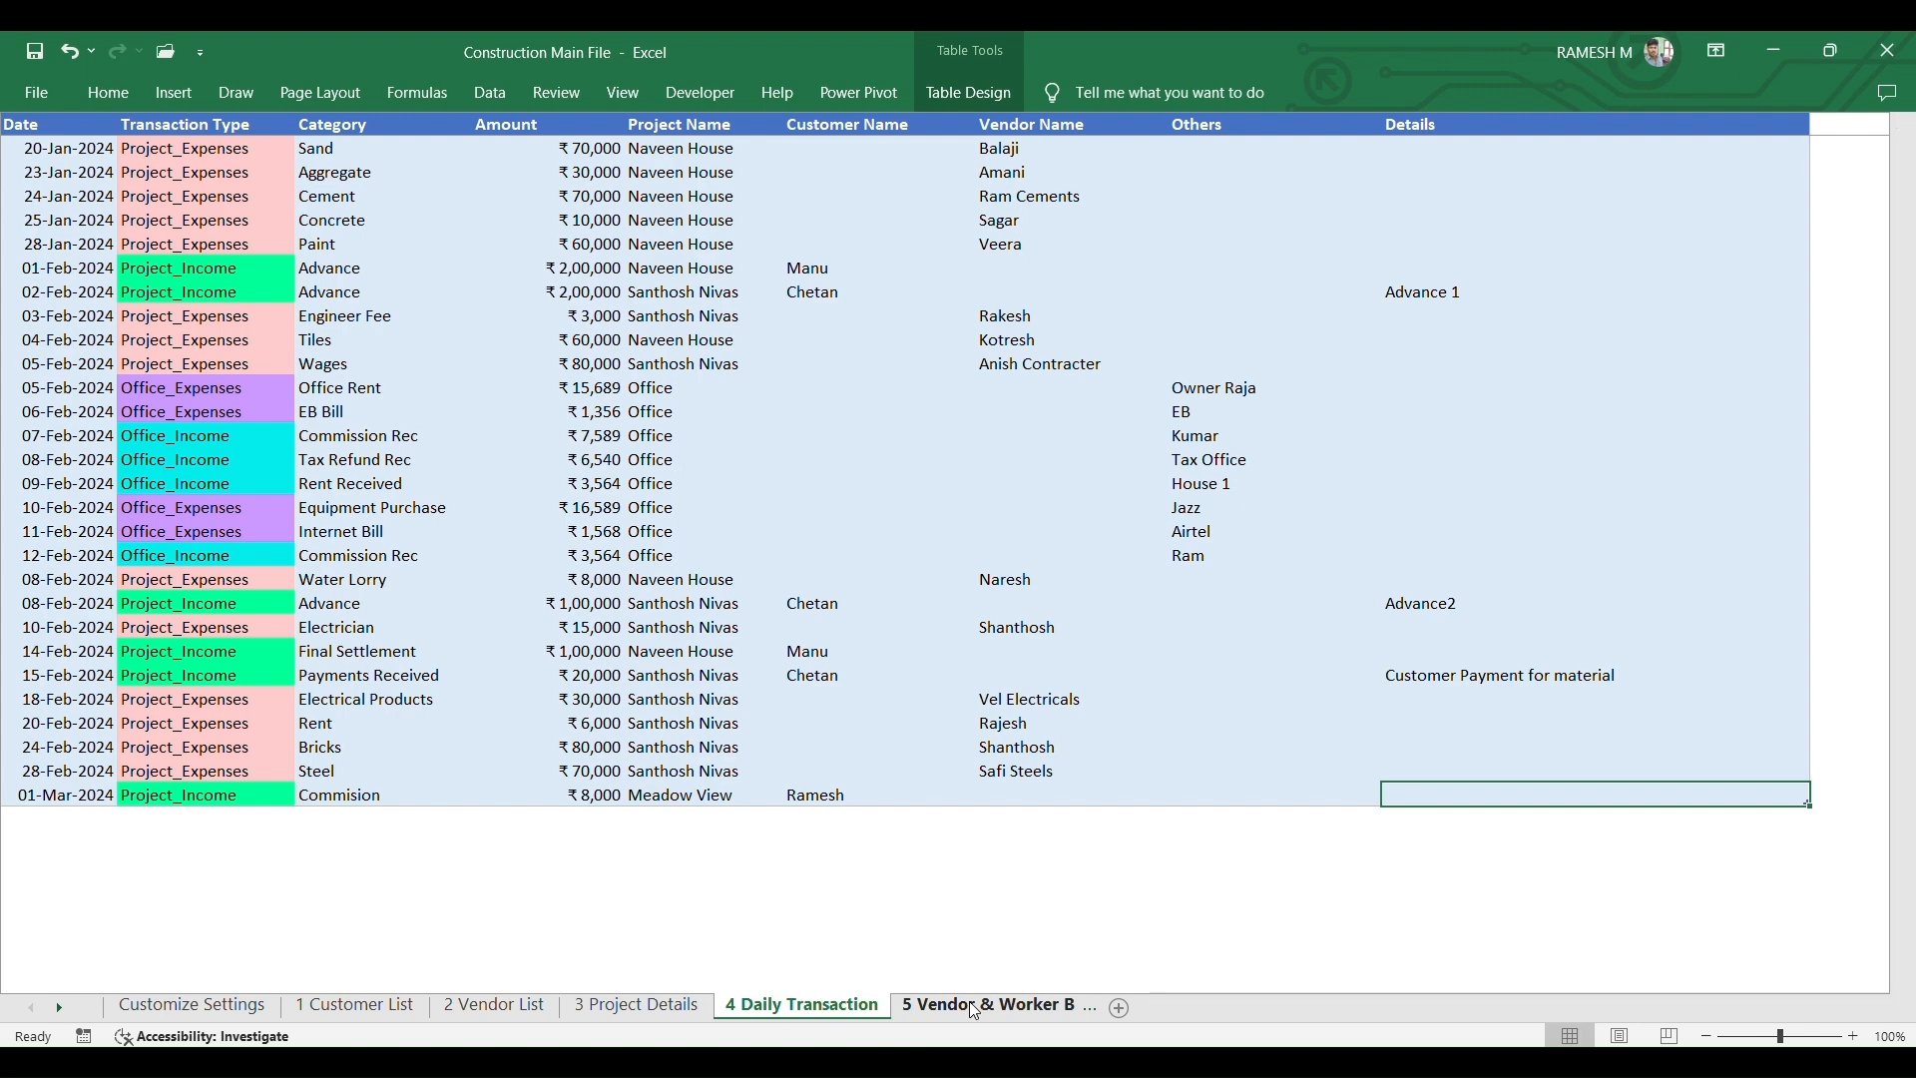
- On the bills tracker, start bill 7895 dated 01-Mar-2024 for project Rose Cottage
{"action": "left_click", "coordinate": [975, 1011]}
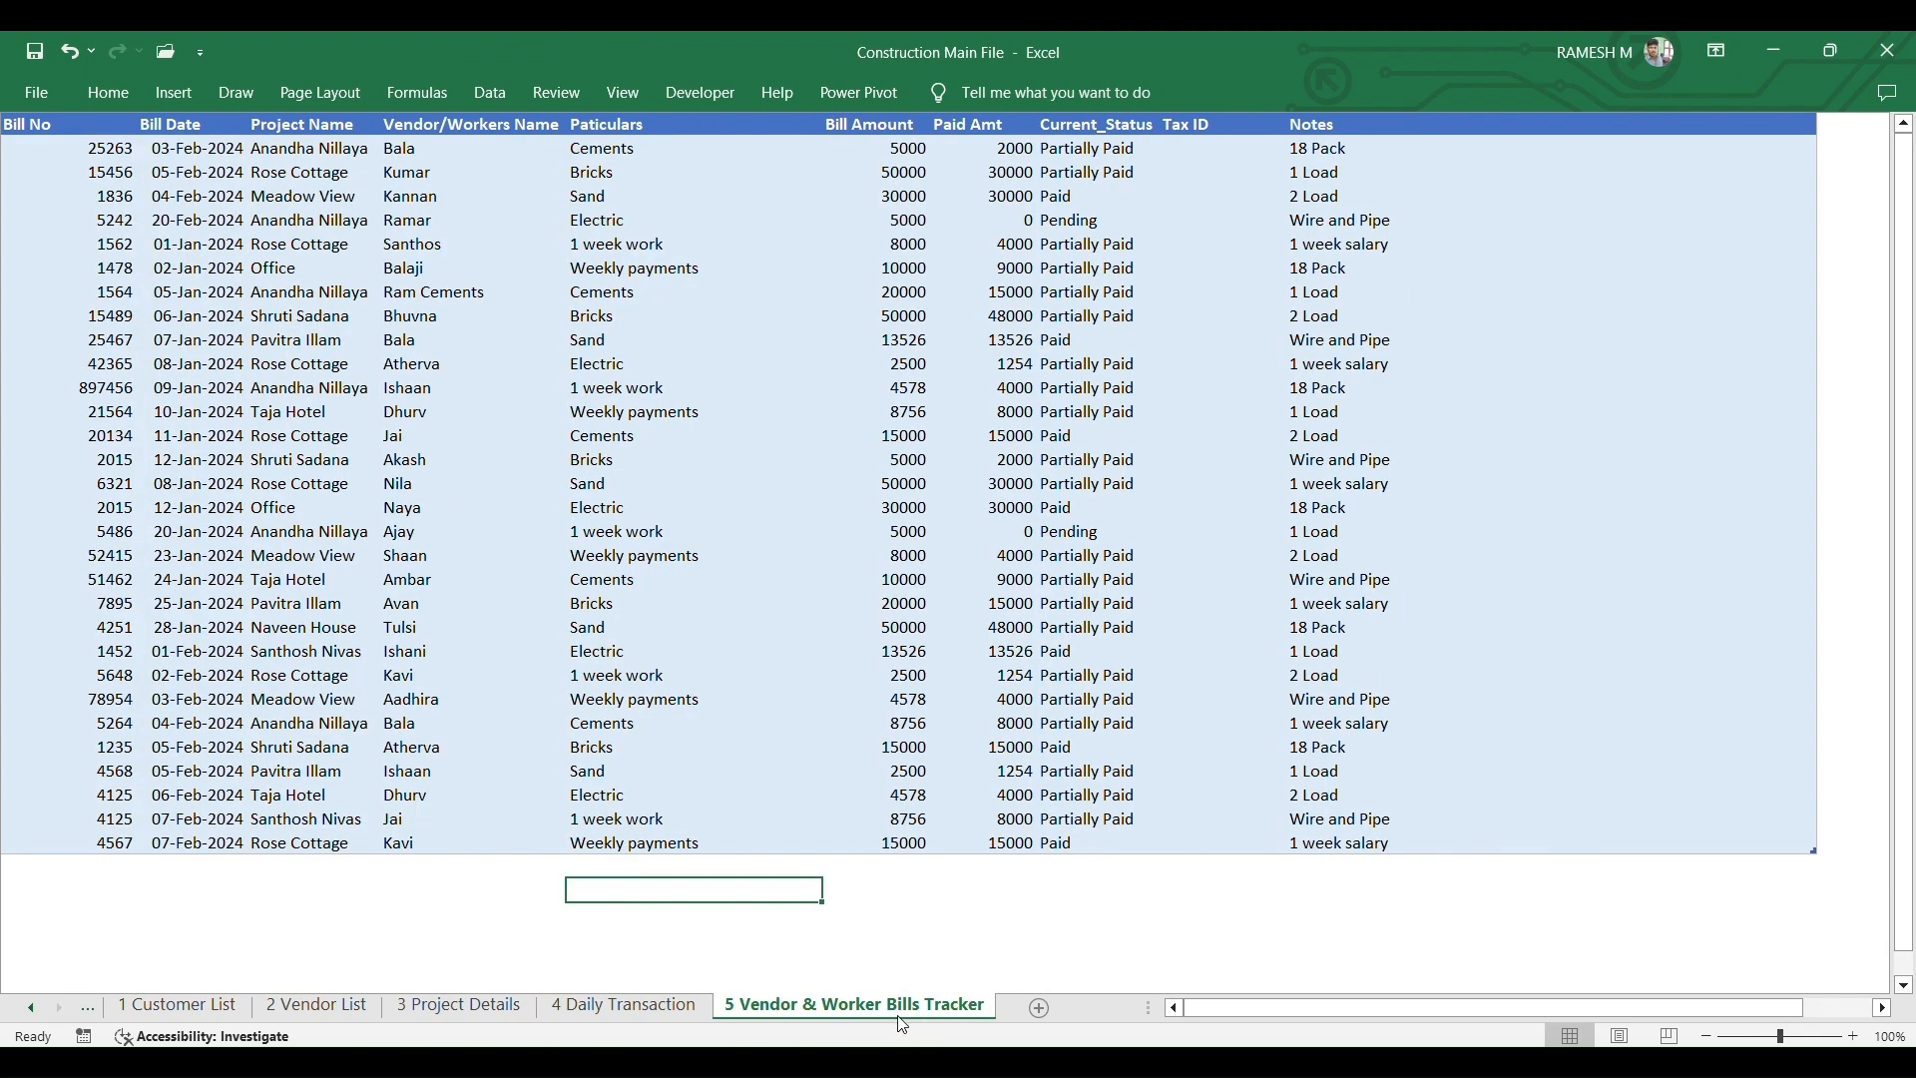
{"action": "left_click", "coordinate": [102, 866]}
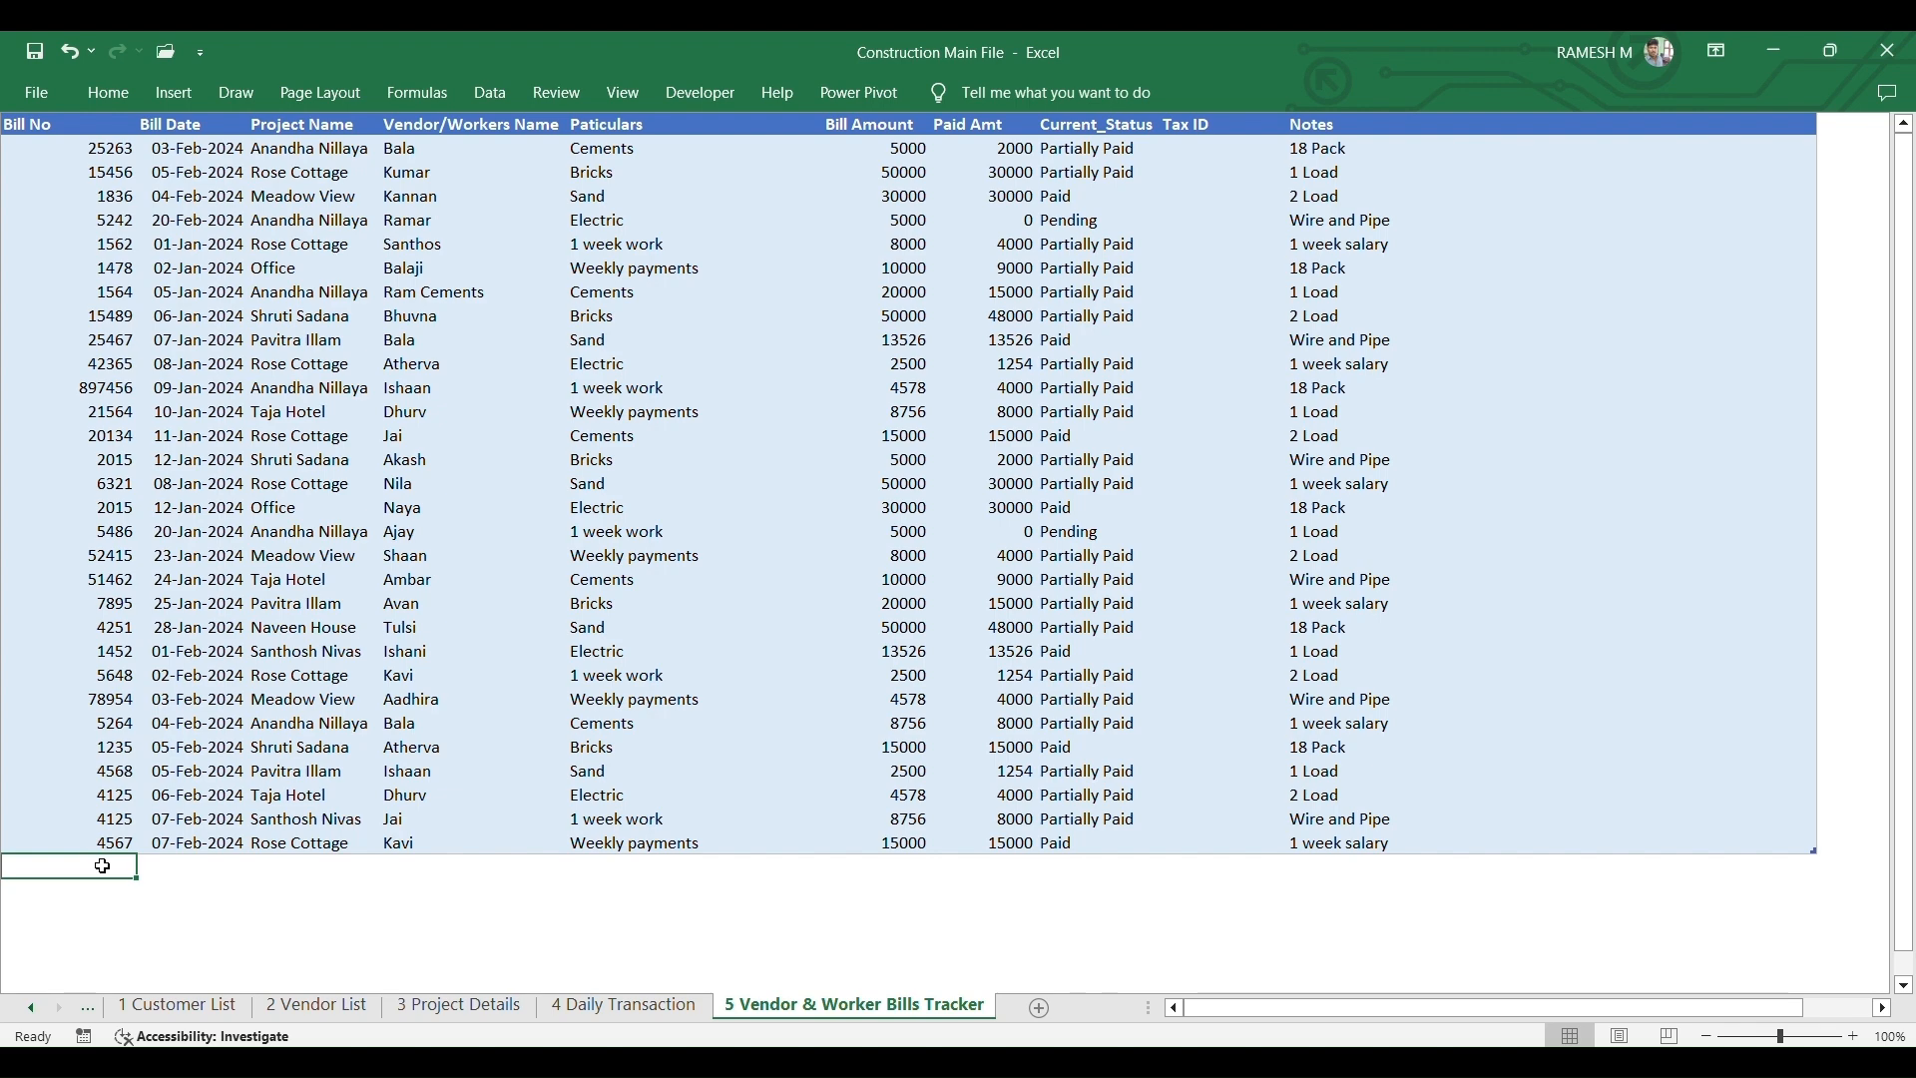
{"action": "type", "text": "7895"}
{"action": "key", "text": "Tab"}
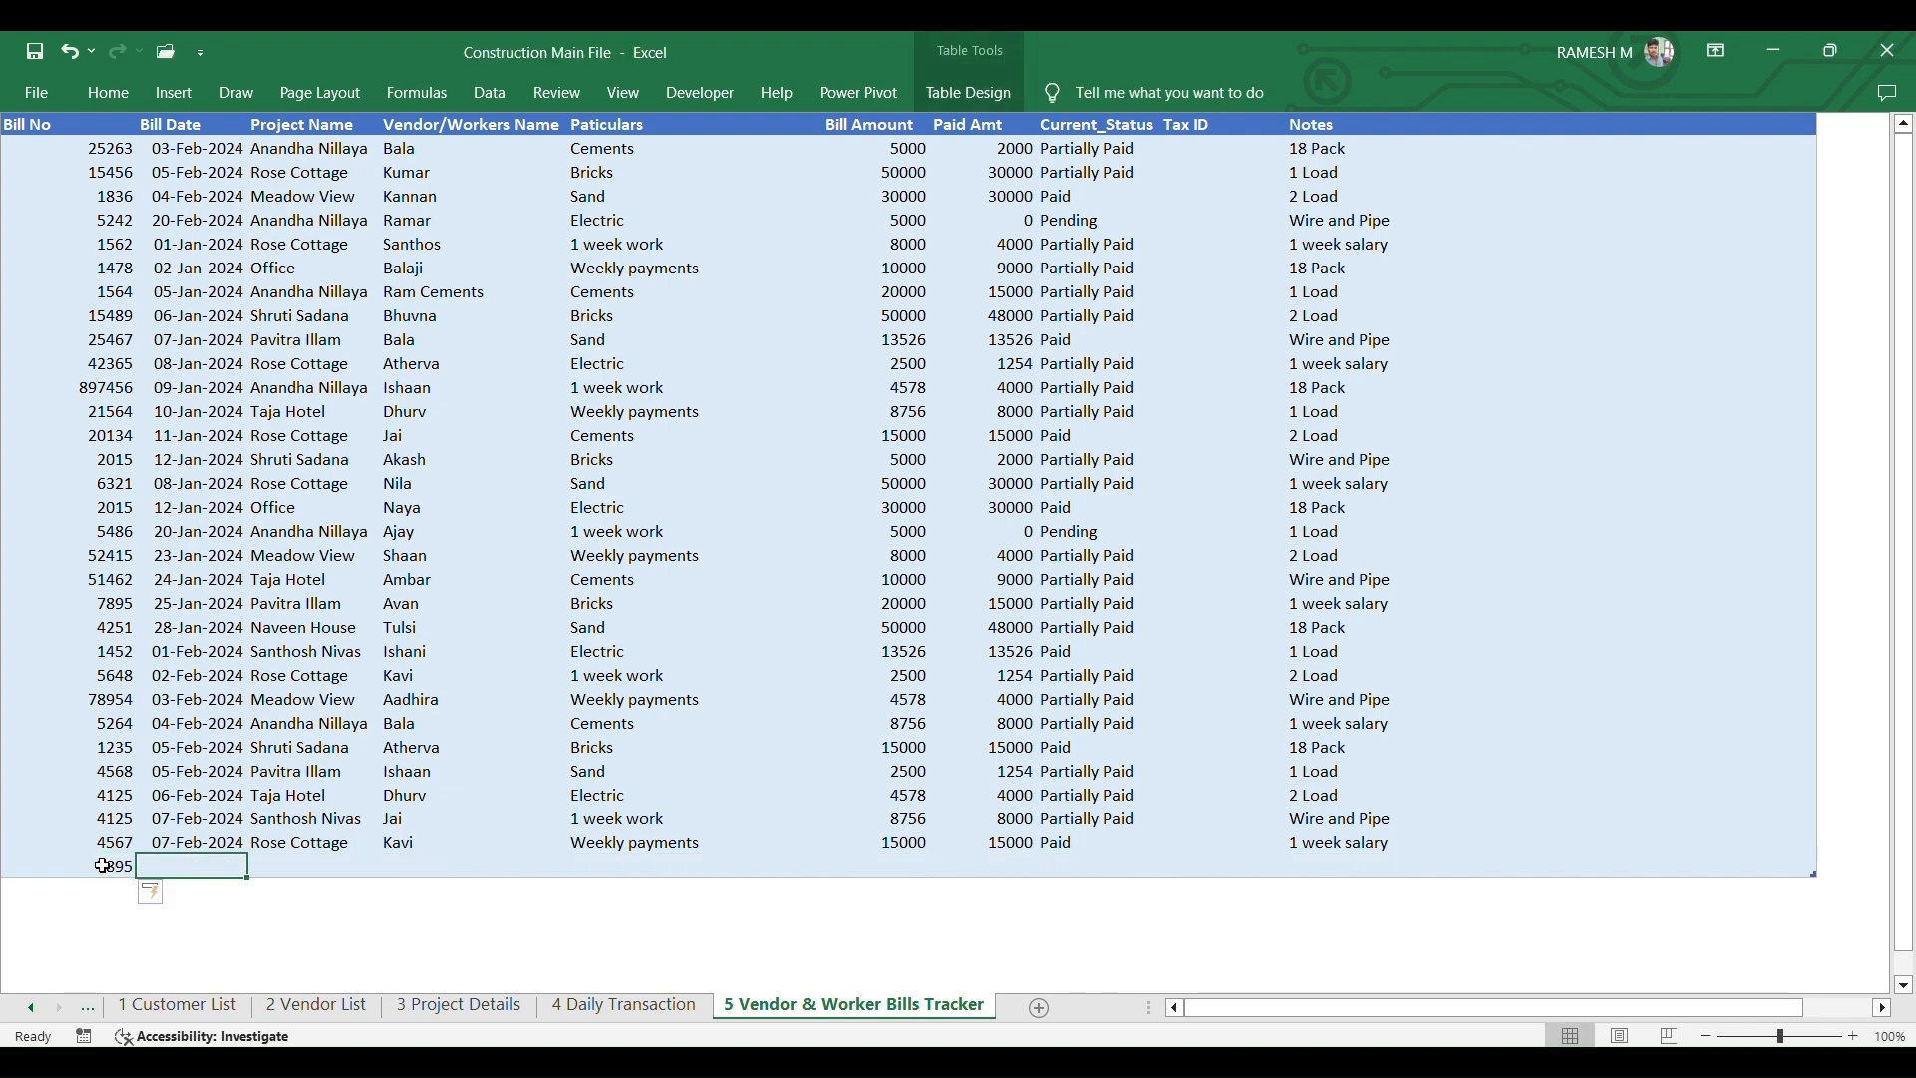
{"action": "type", "text": "01-3-"}
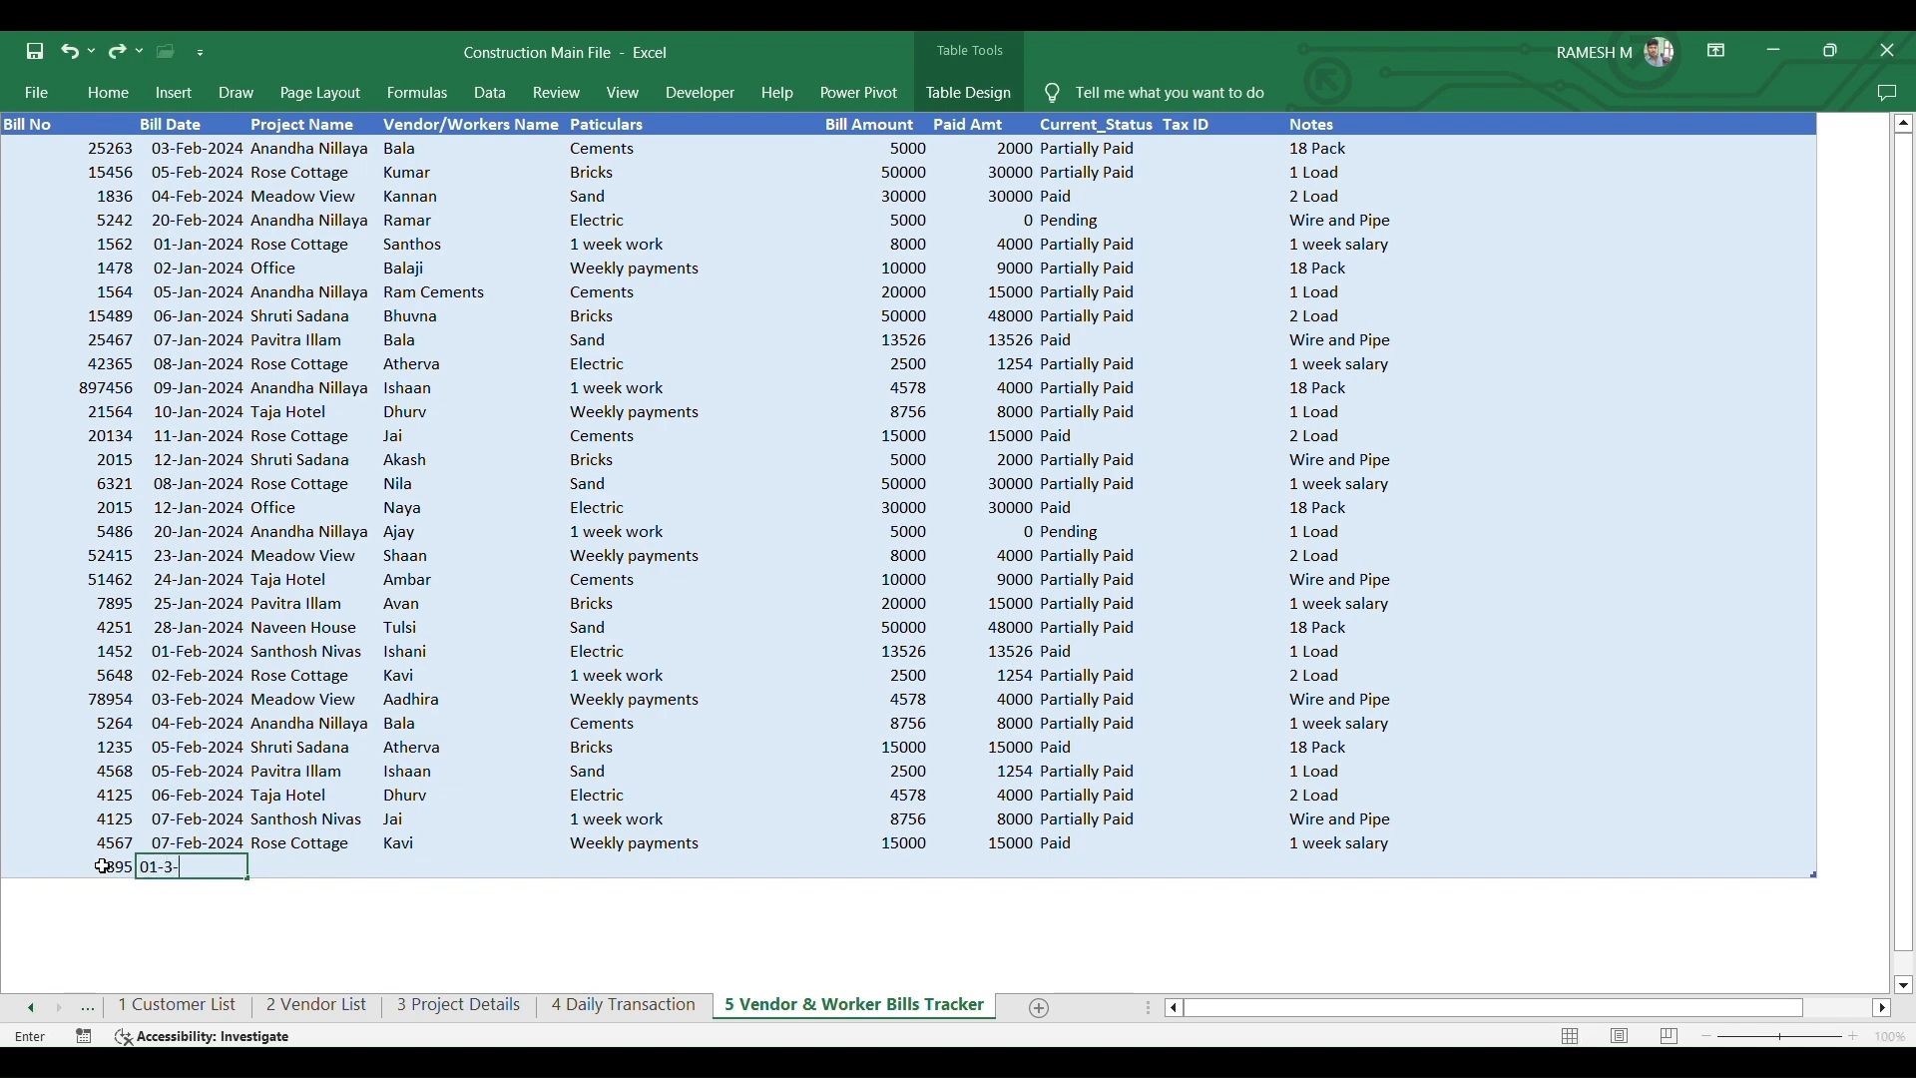
{"action": "type", "text": "2024"}
{"action": "key", "text": "Tab"}
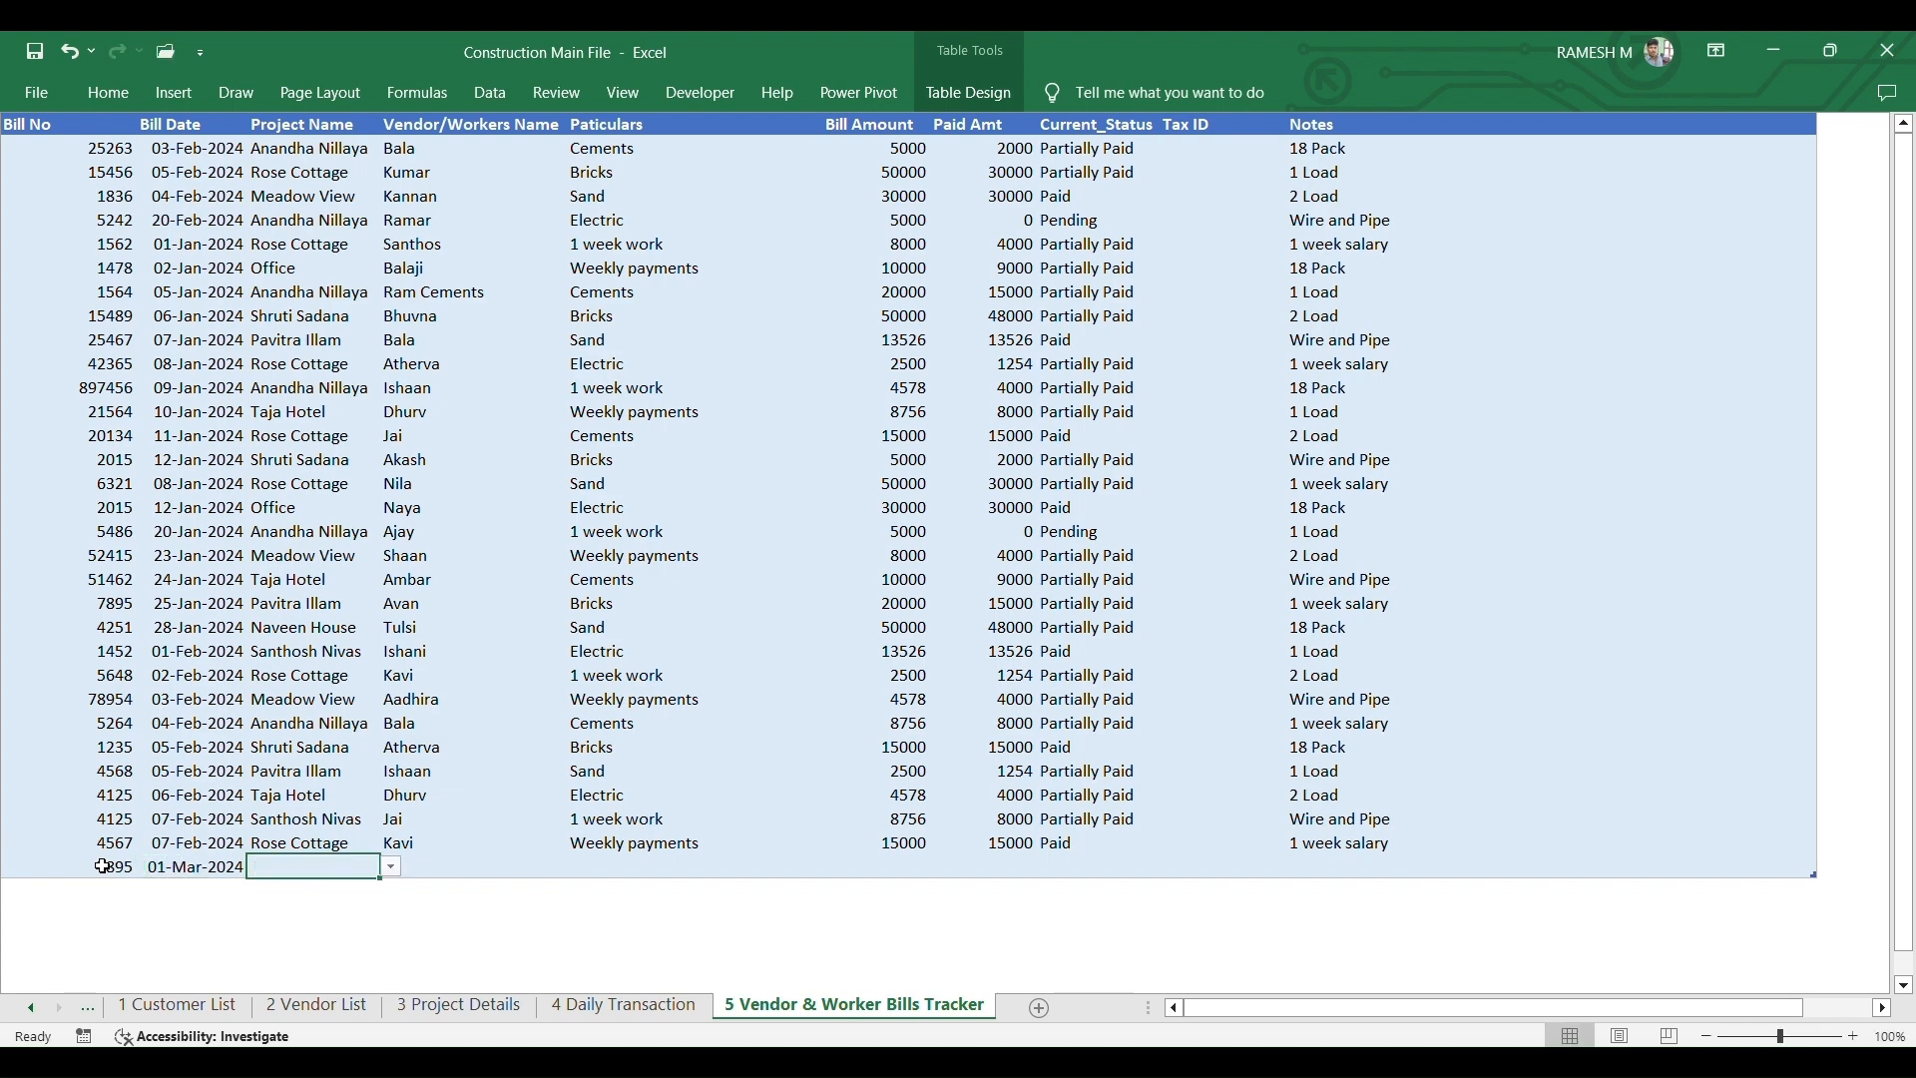
{"action": "left_click", "coordinate": [393, 868]}
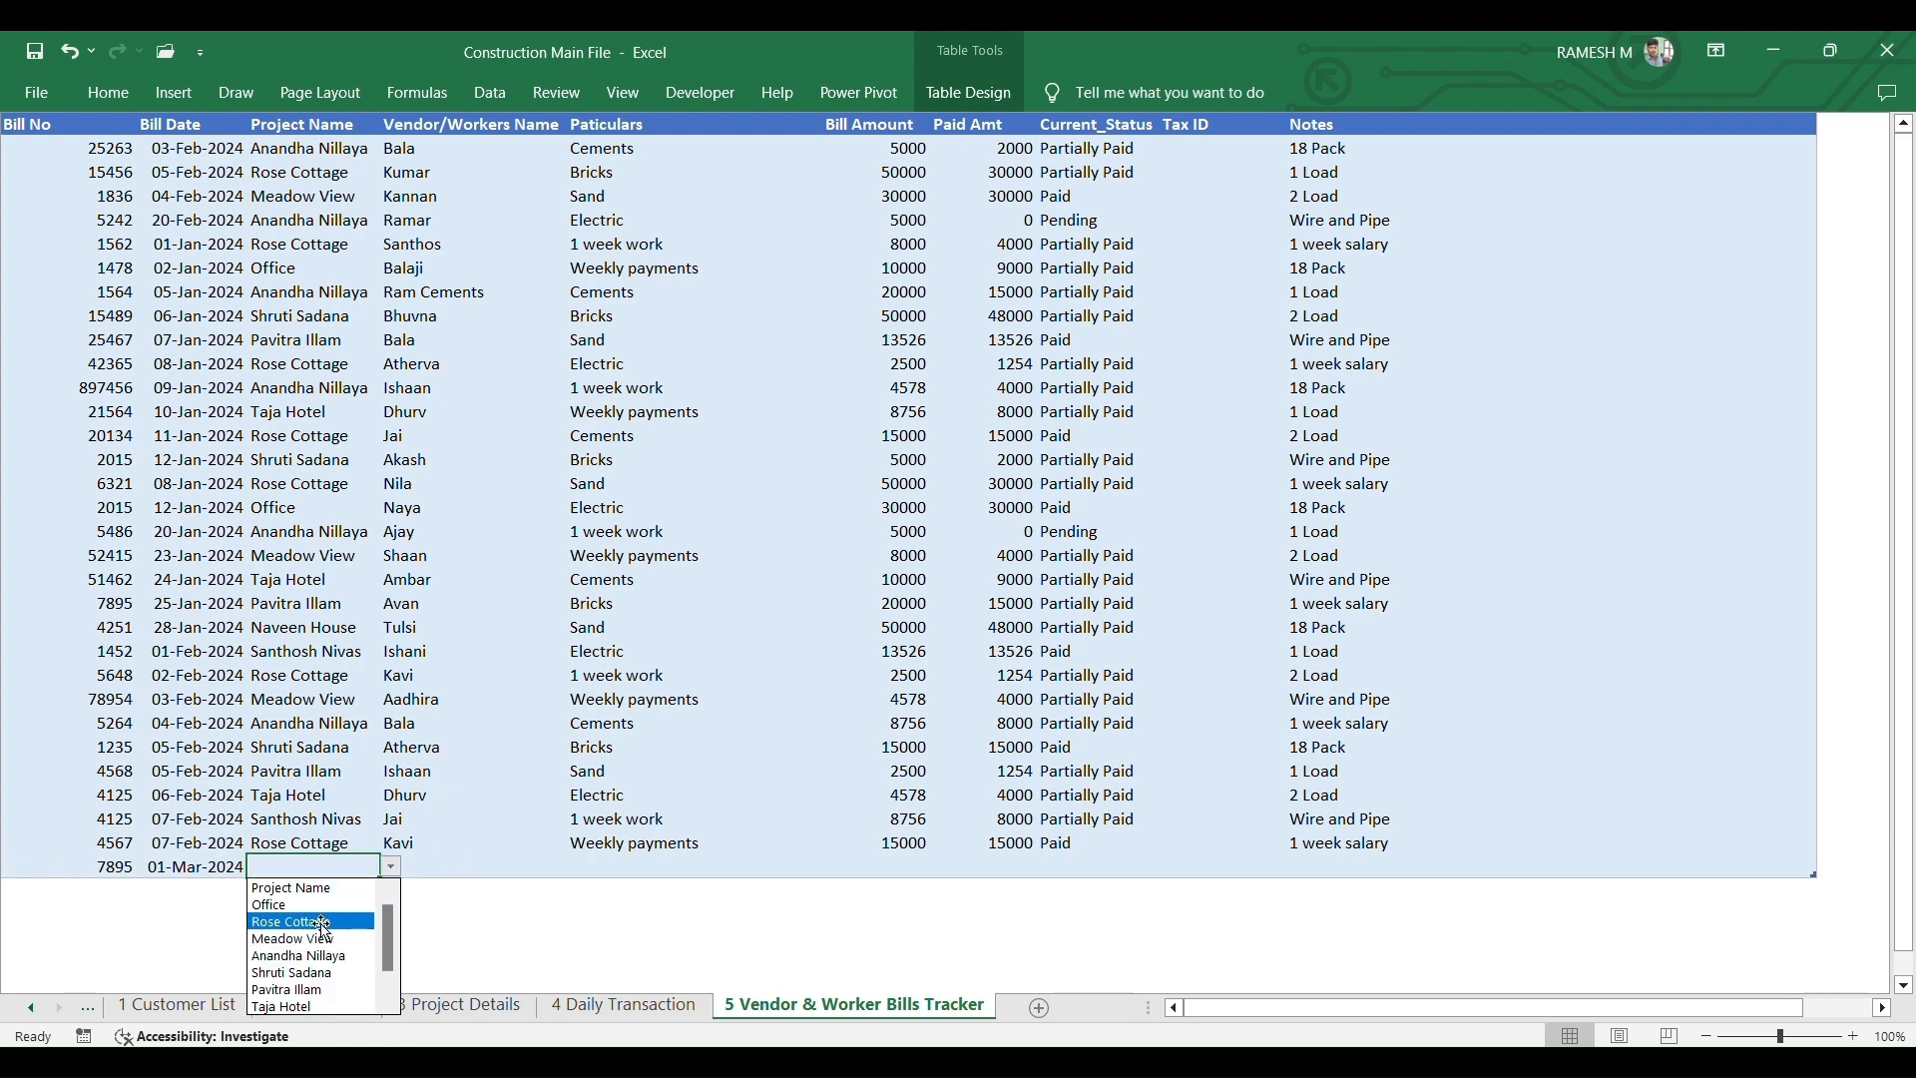
{"action": "left_click", "coordinate": [294, 922]}
- Enter the worker's name, particulars 'Weekly payments', bill amount 14000 and the paid amount
{"action": "left_click", "coordinate": [427, 864]}
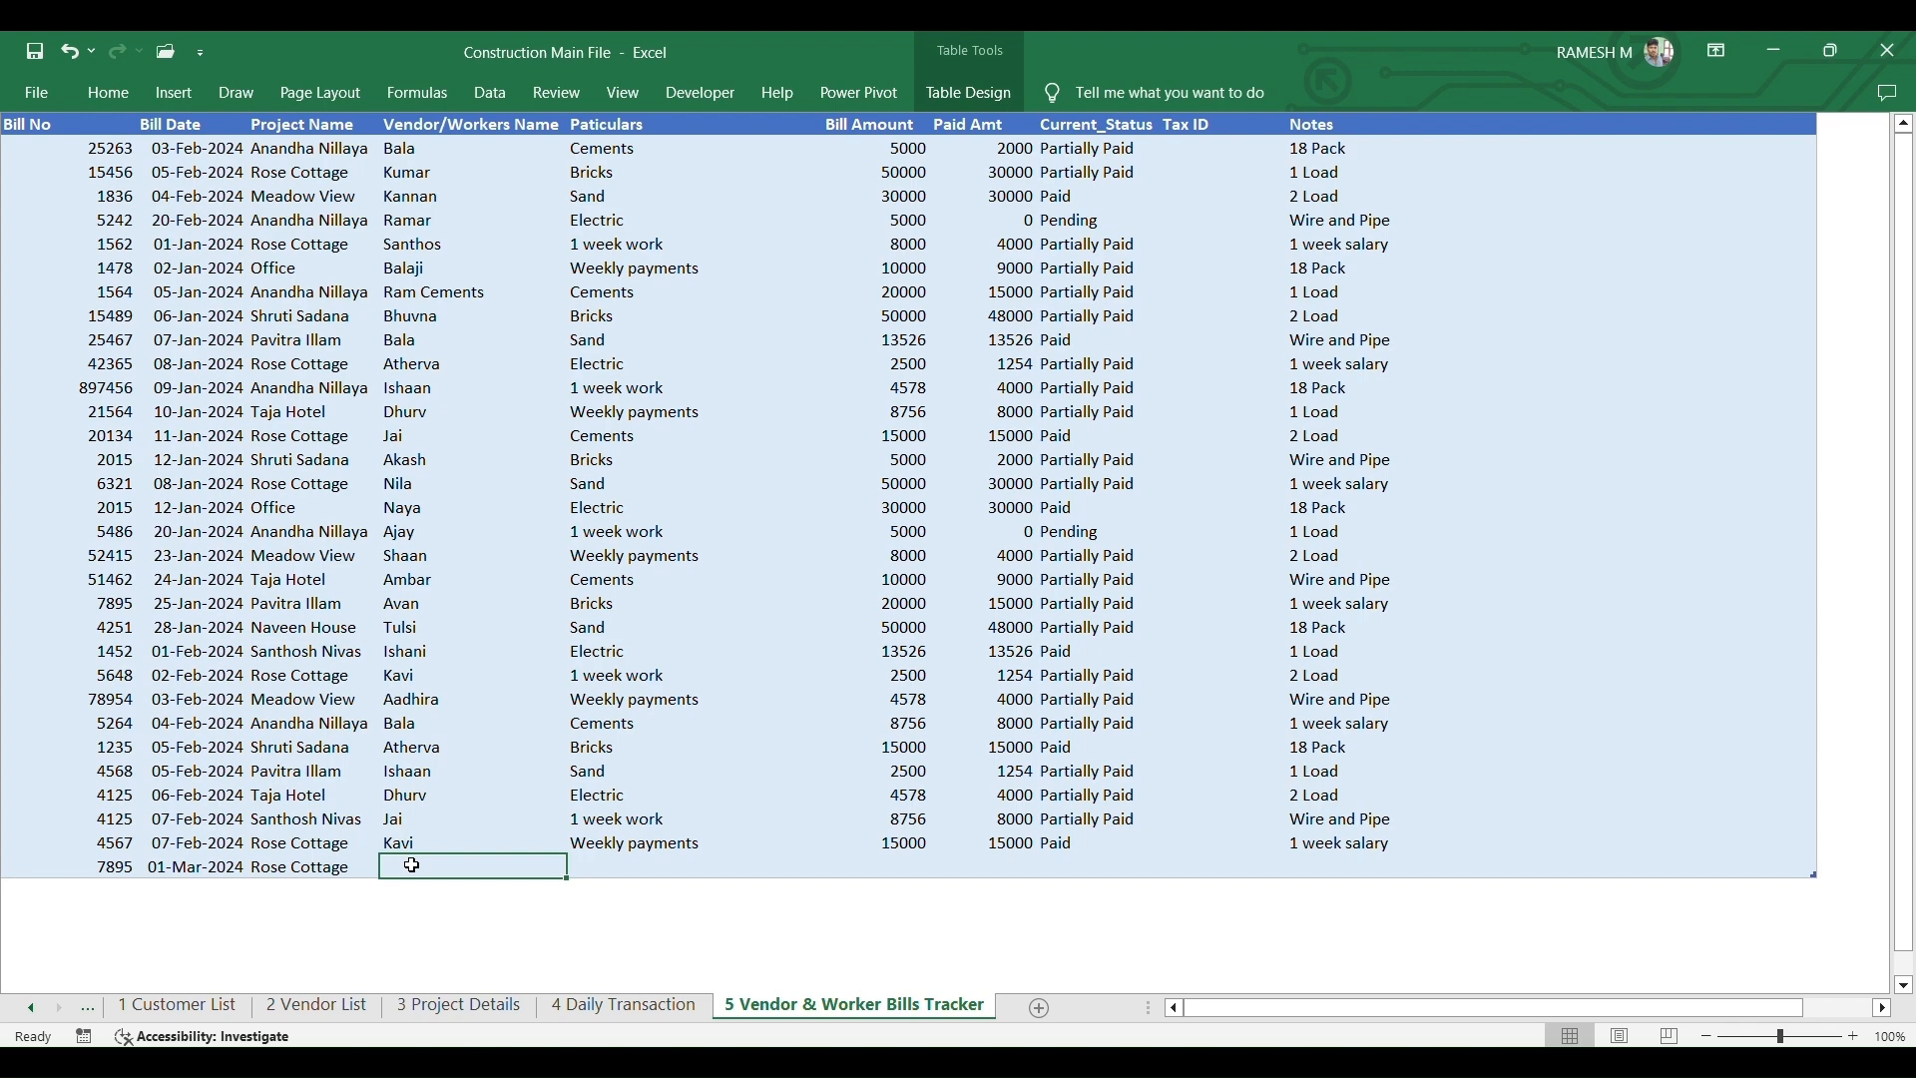
{"action": "type", "text": "Ramesh"}
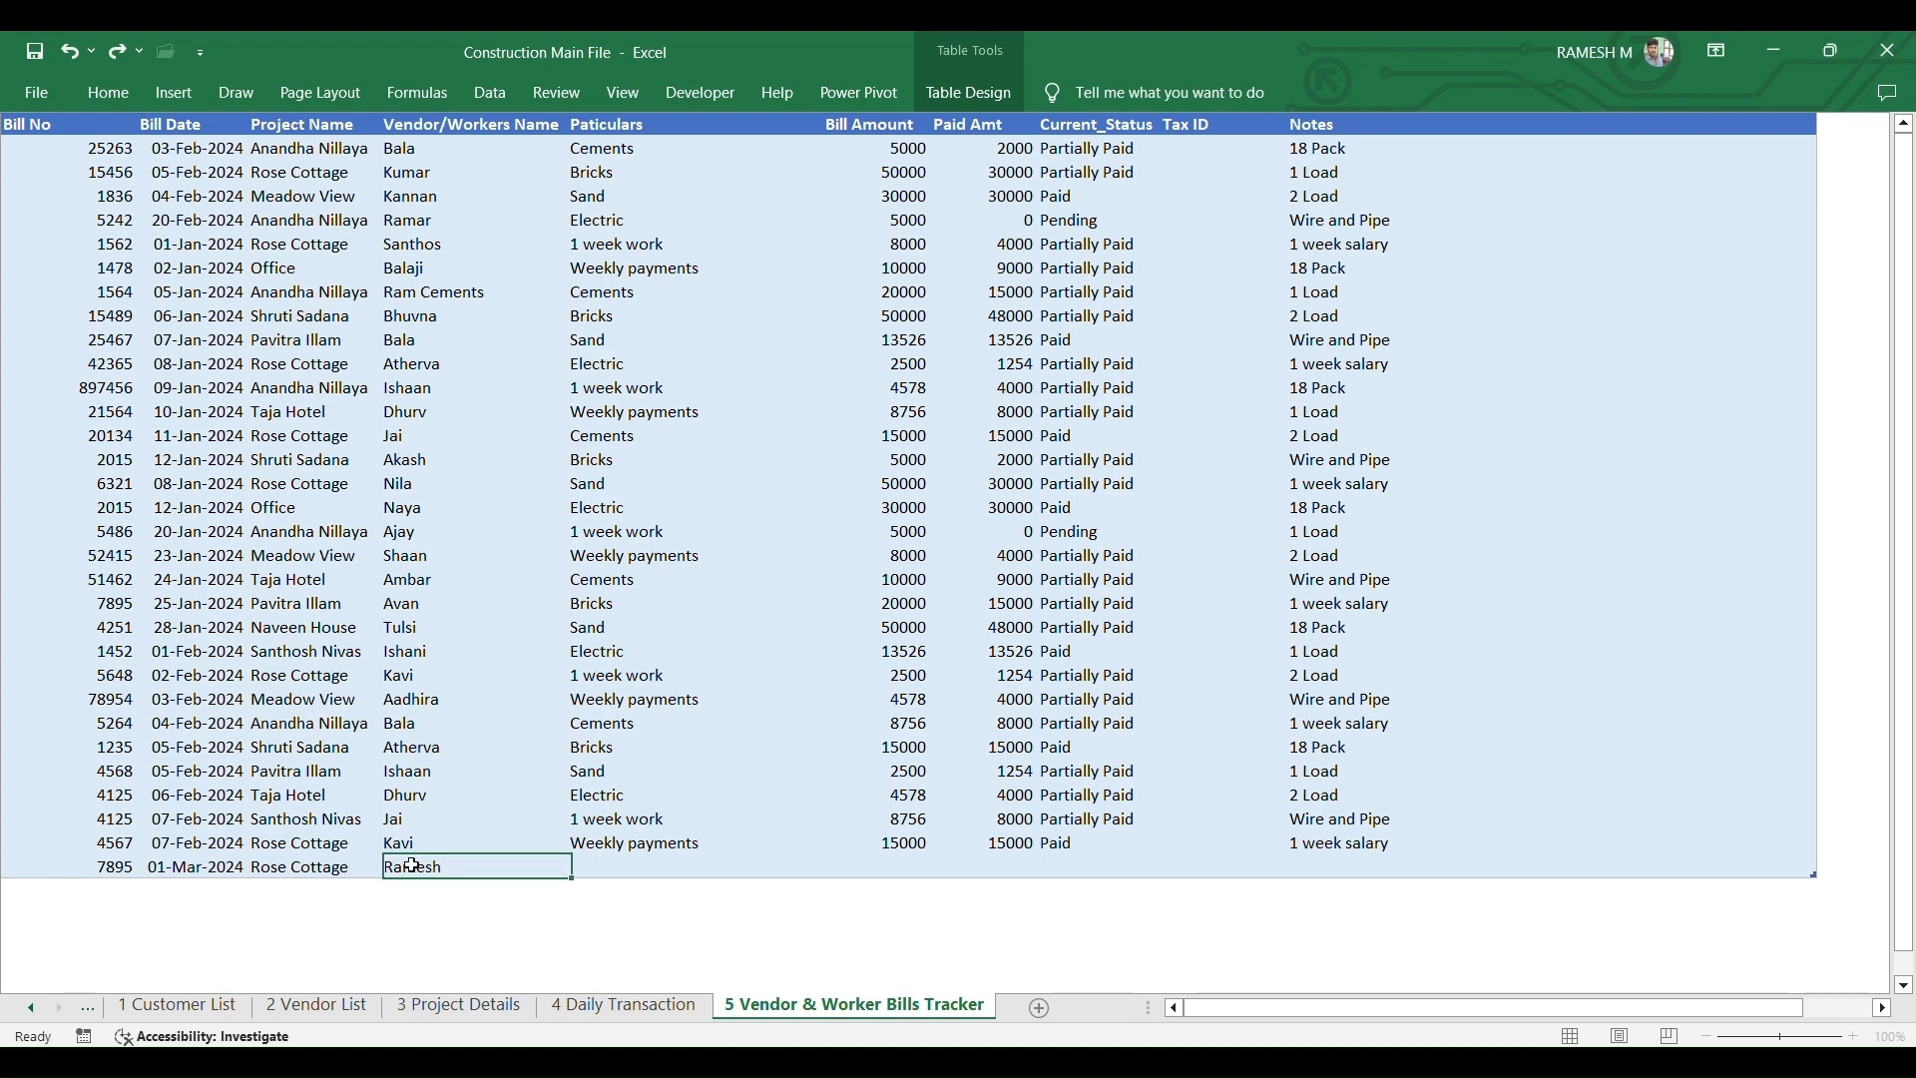
{"action": "key", "text": "Tab"}
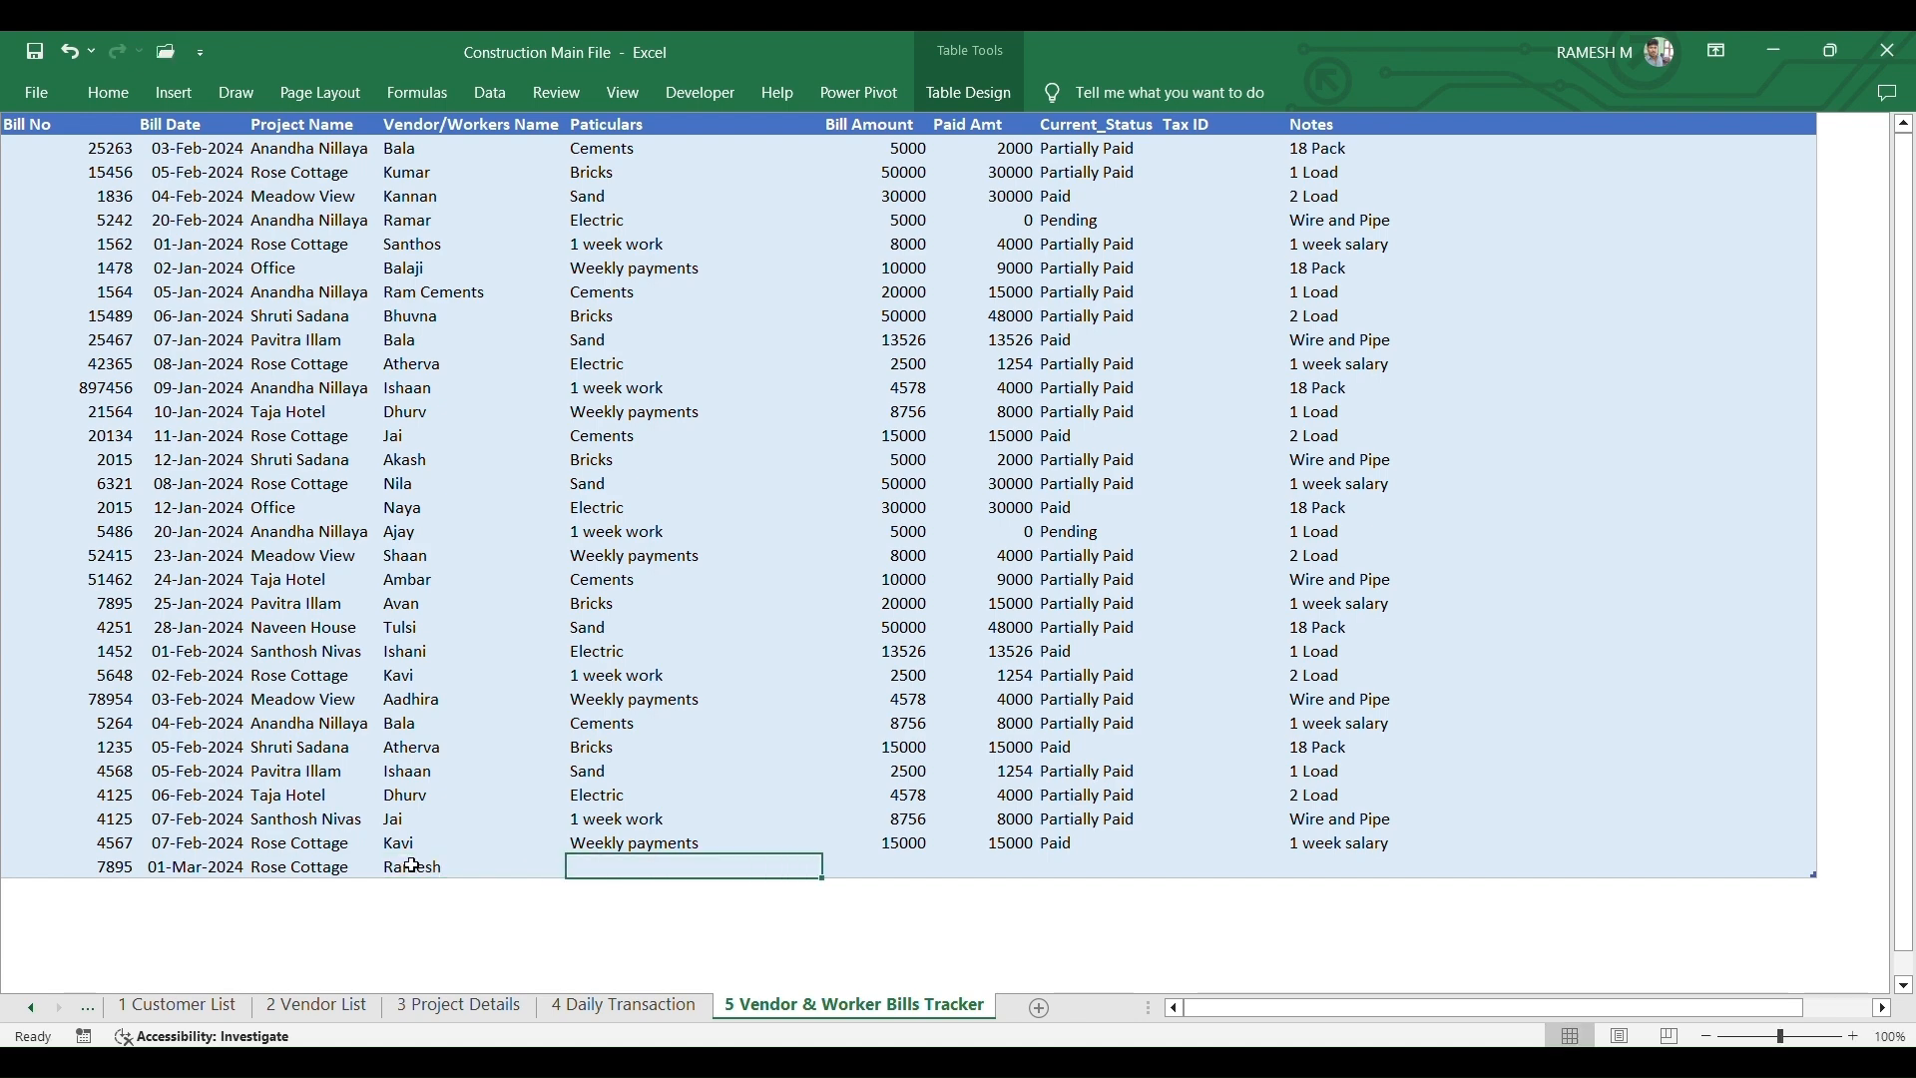
{"action": "type", "text": "Weekly payments"}
{"action": "key", "text": "Tab"}
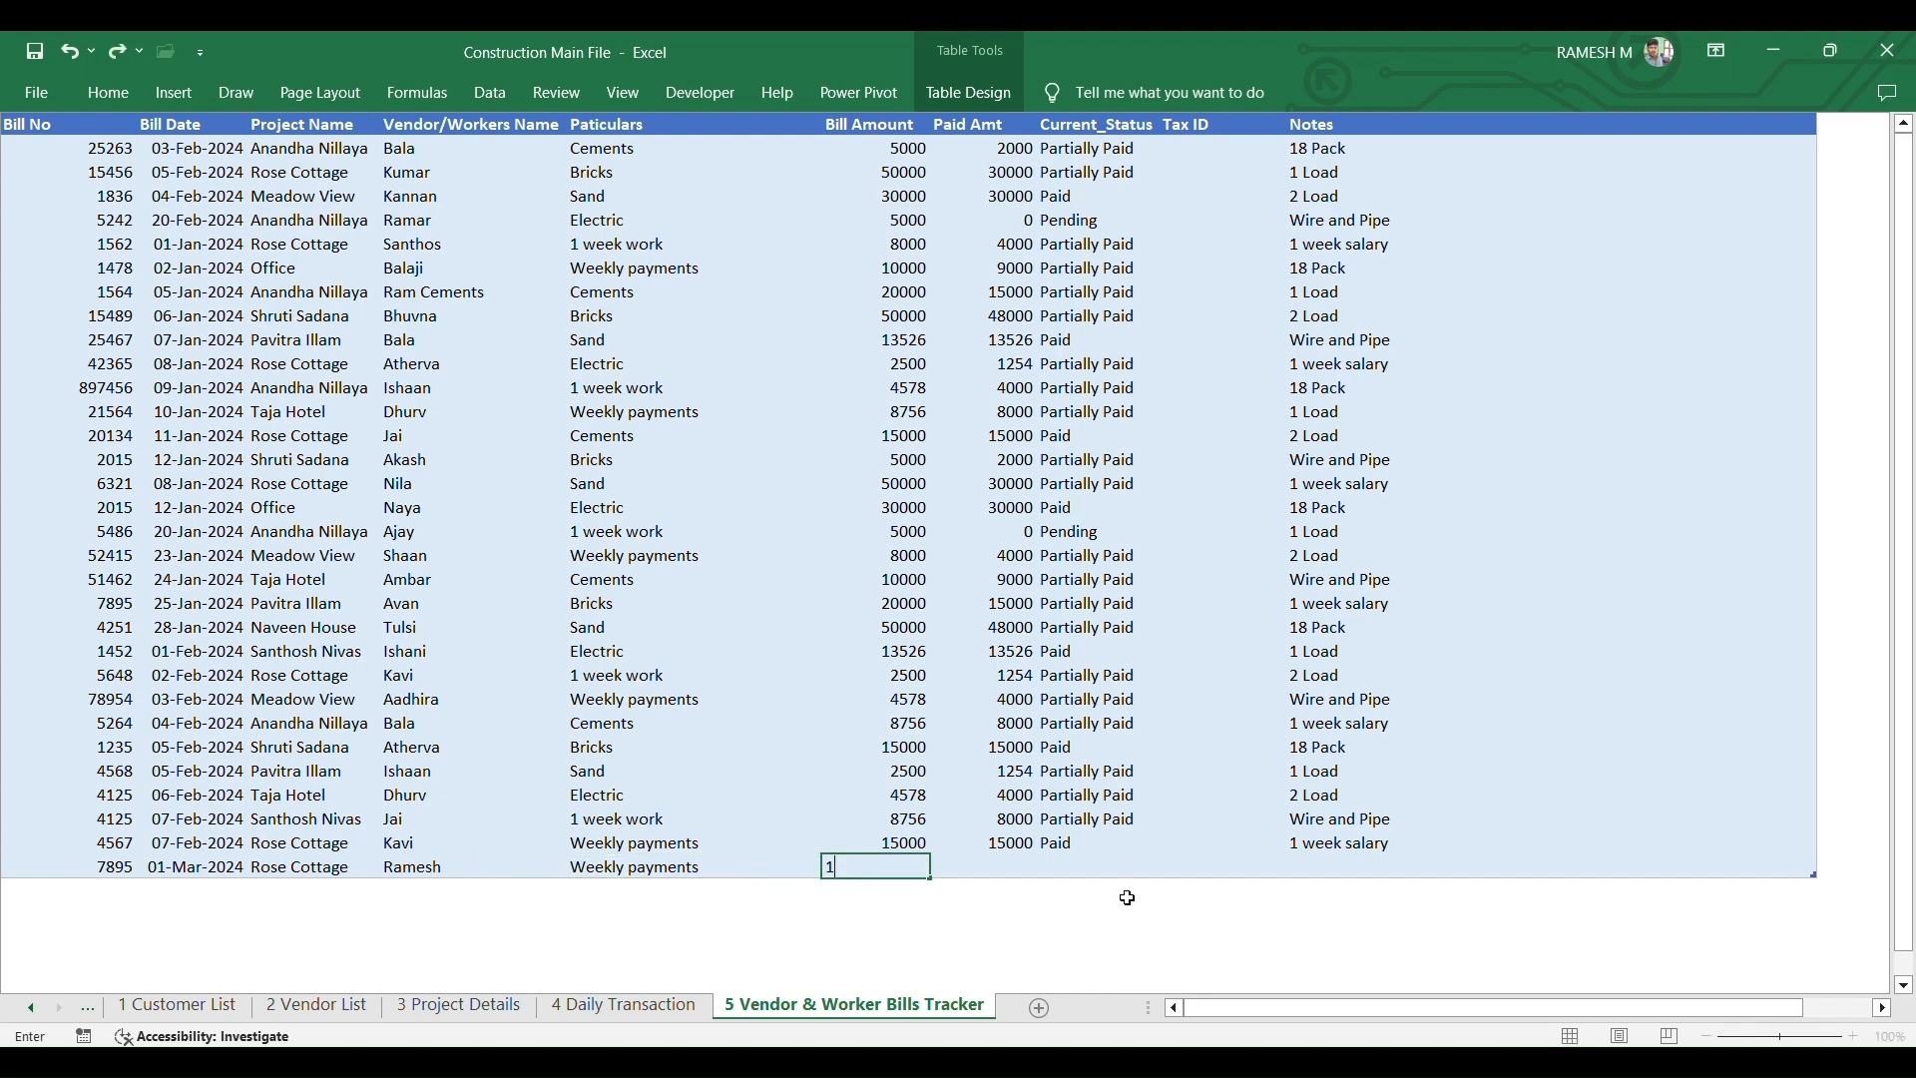
{"action": "type", "text": "14000"}
{"action": "key", "text": "Tab"}
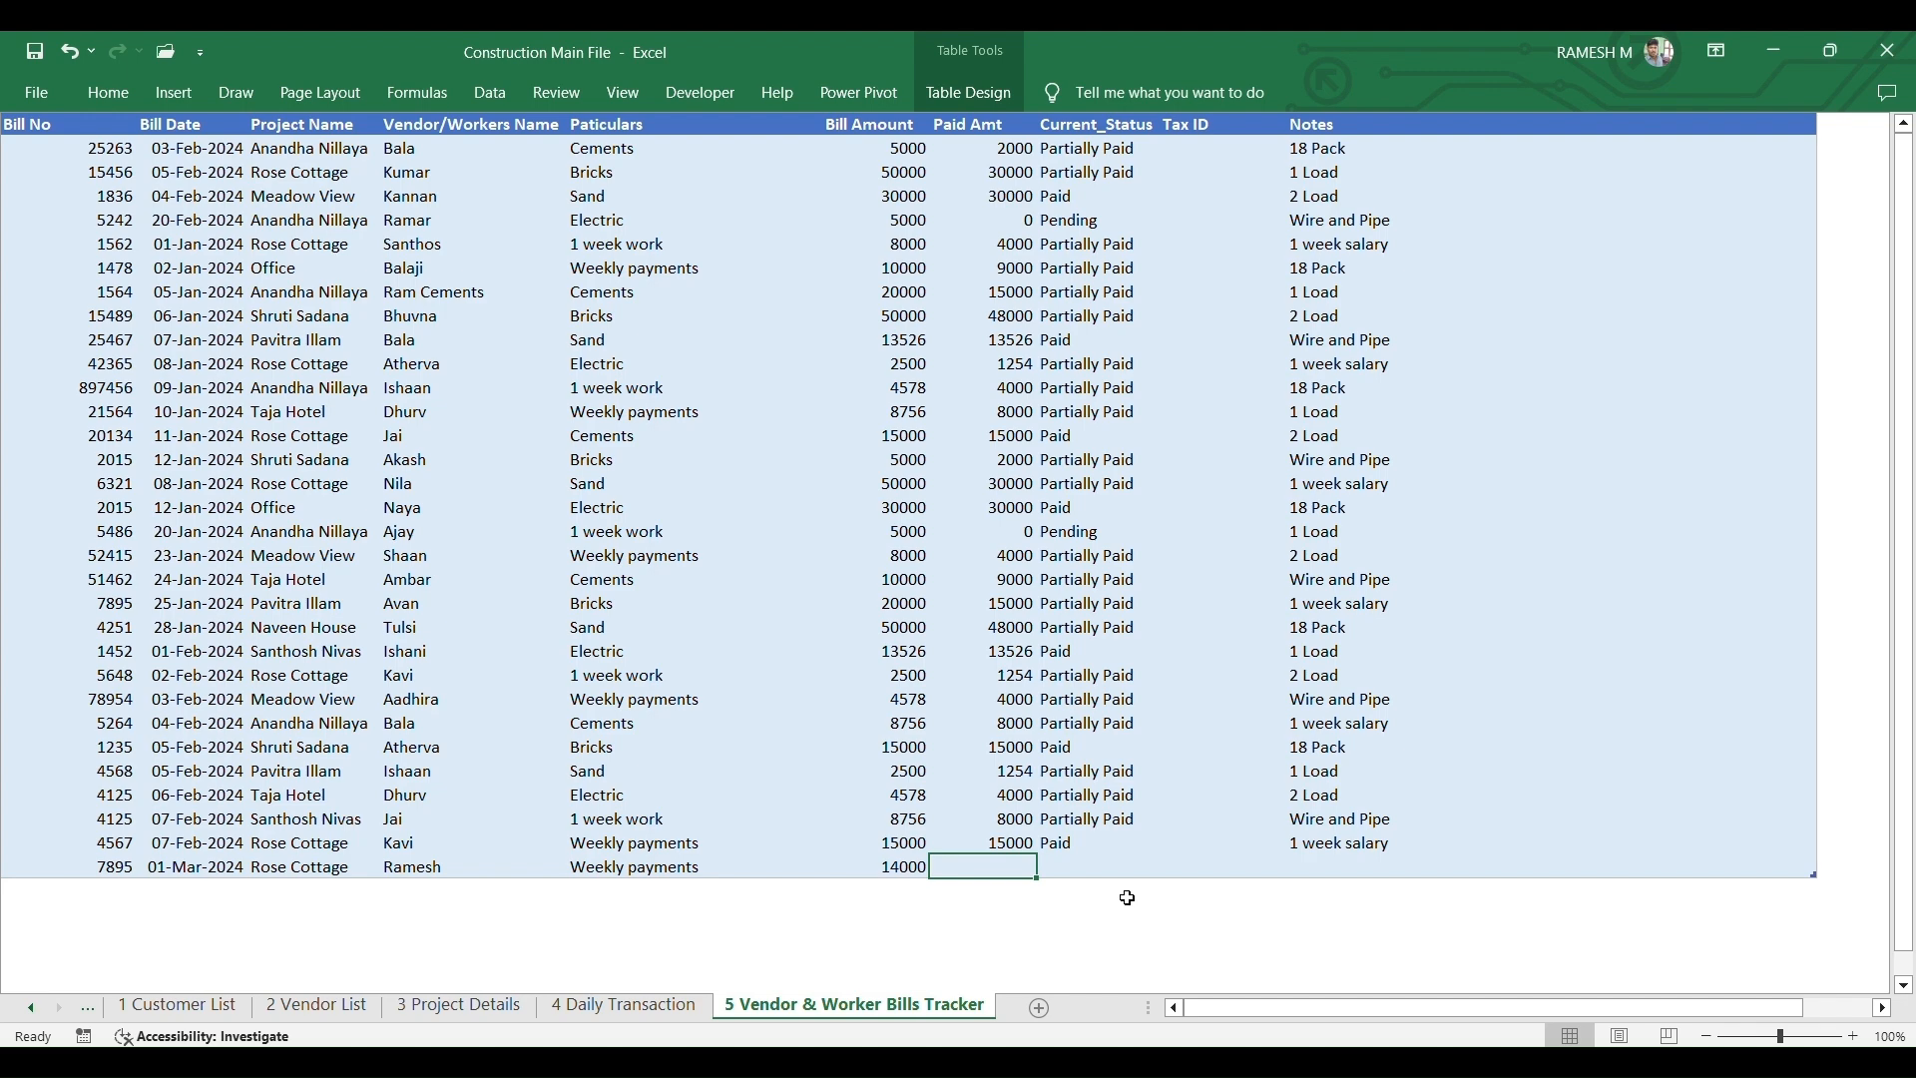
{"action": "type", "text": "1200"}
{"action": "key", "text": "Tab"}
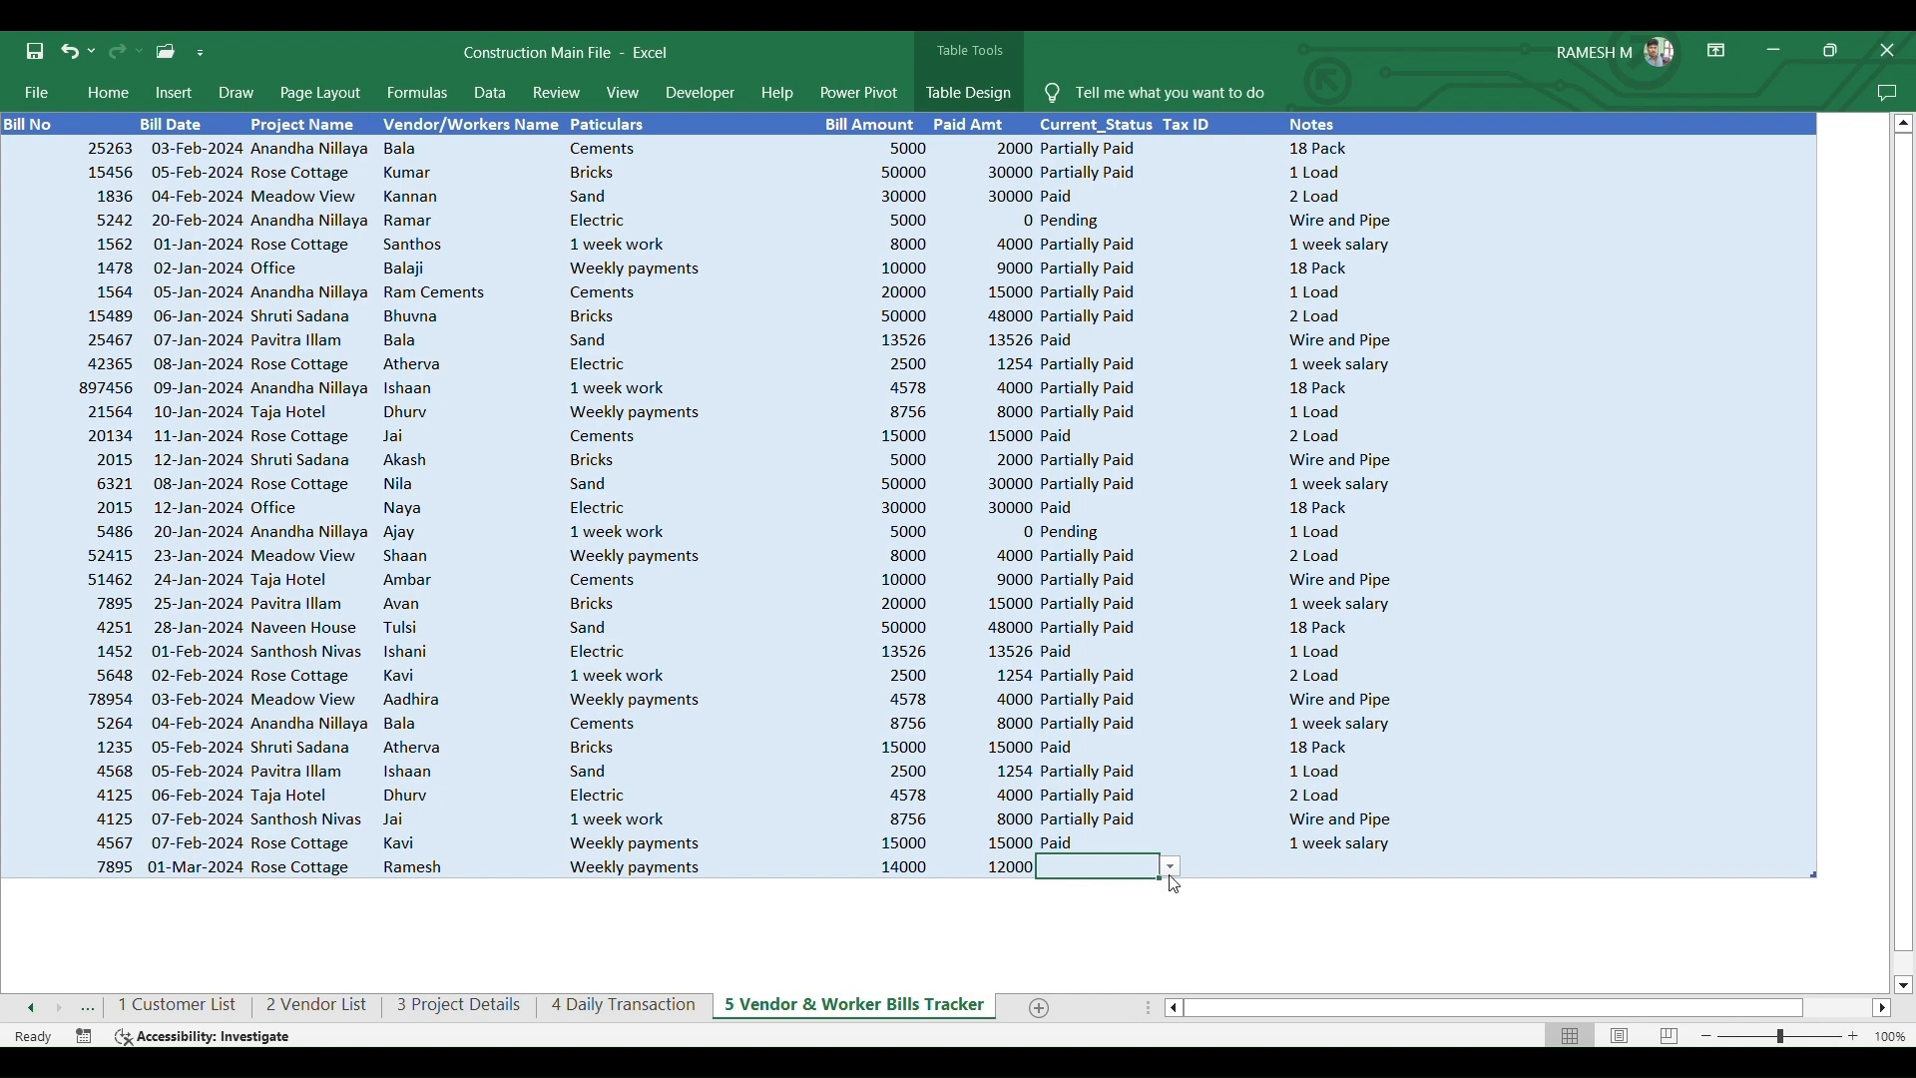
- Mark the new bill Partially Paid and step through its Tax ID and Notes cells
{"action": "left_click", "coordinate": [1171, 869]}
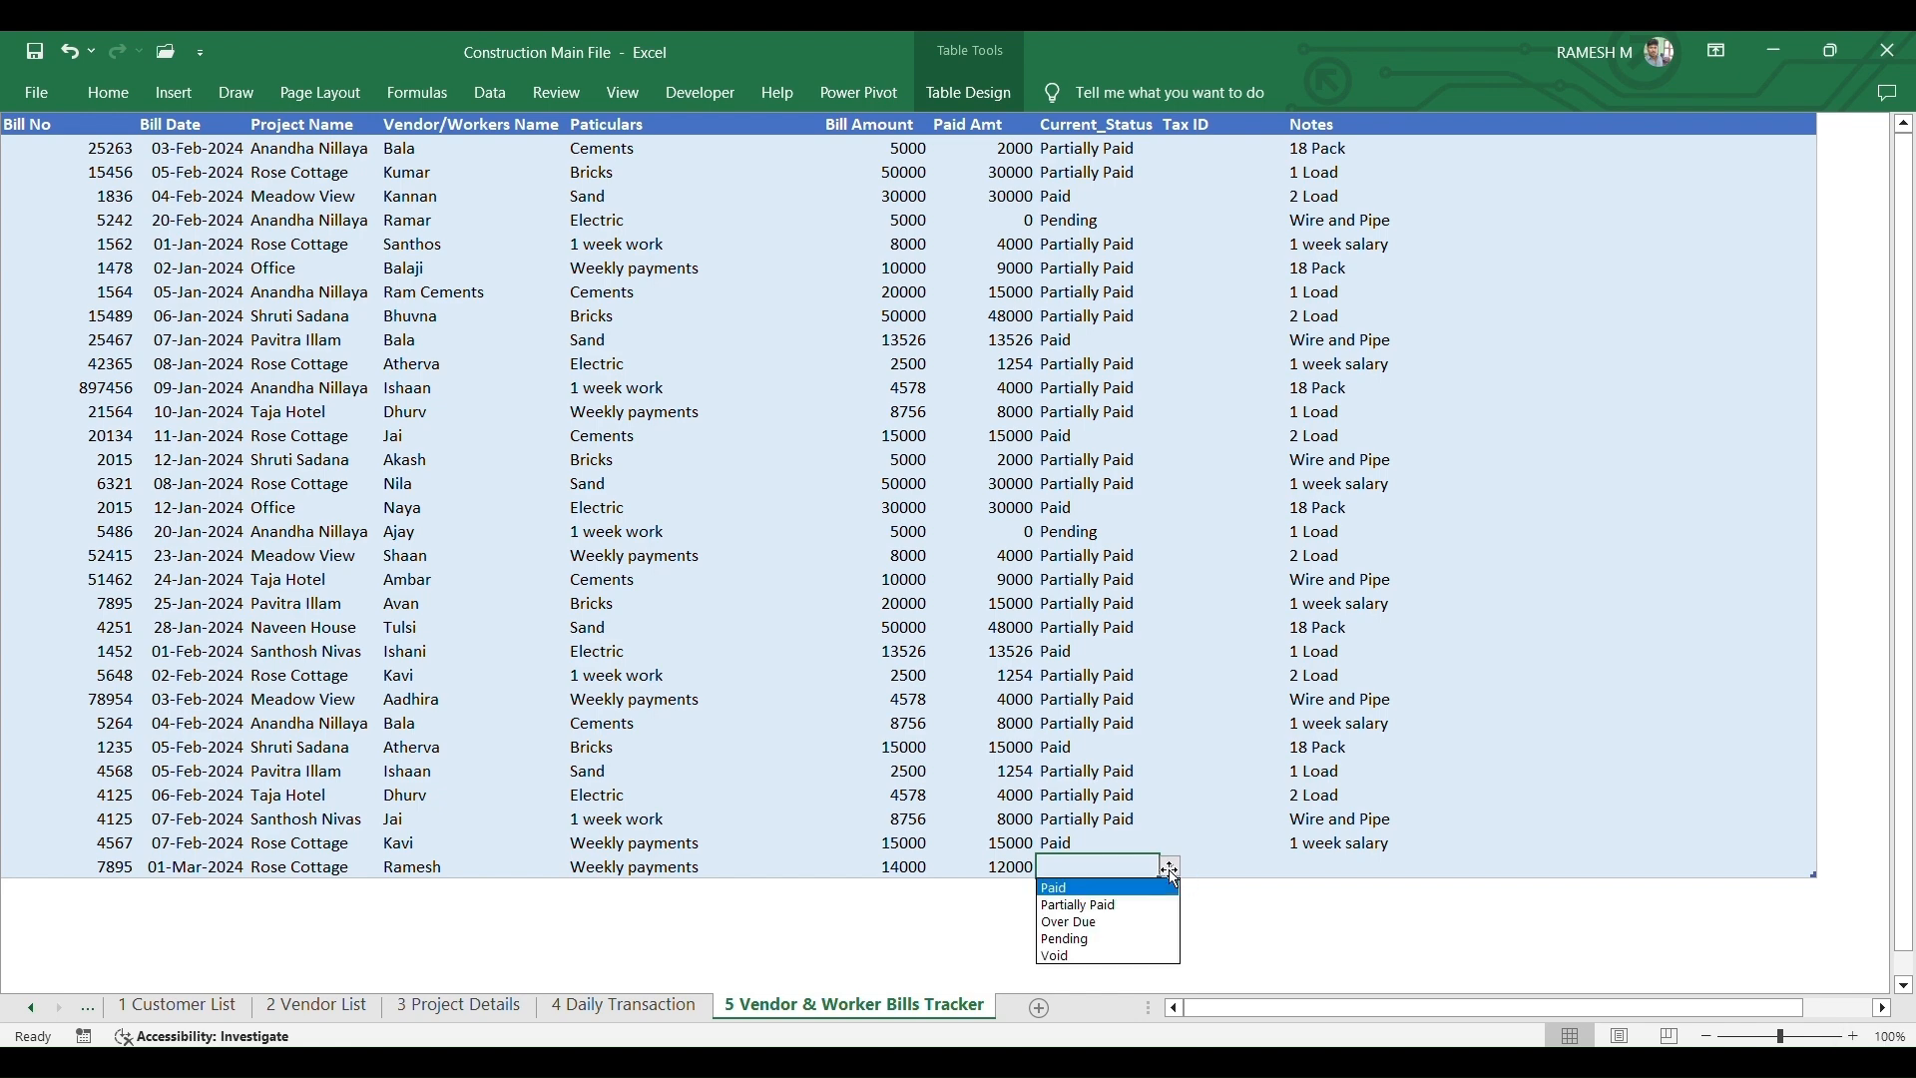
{"action": "left_click", "coordinate": [1118, 906]}
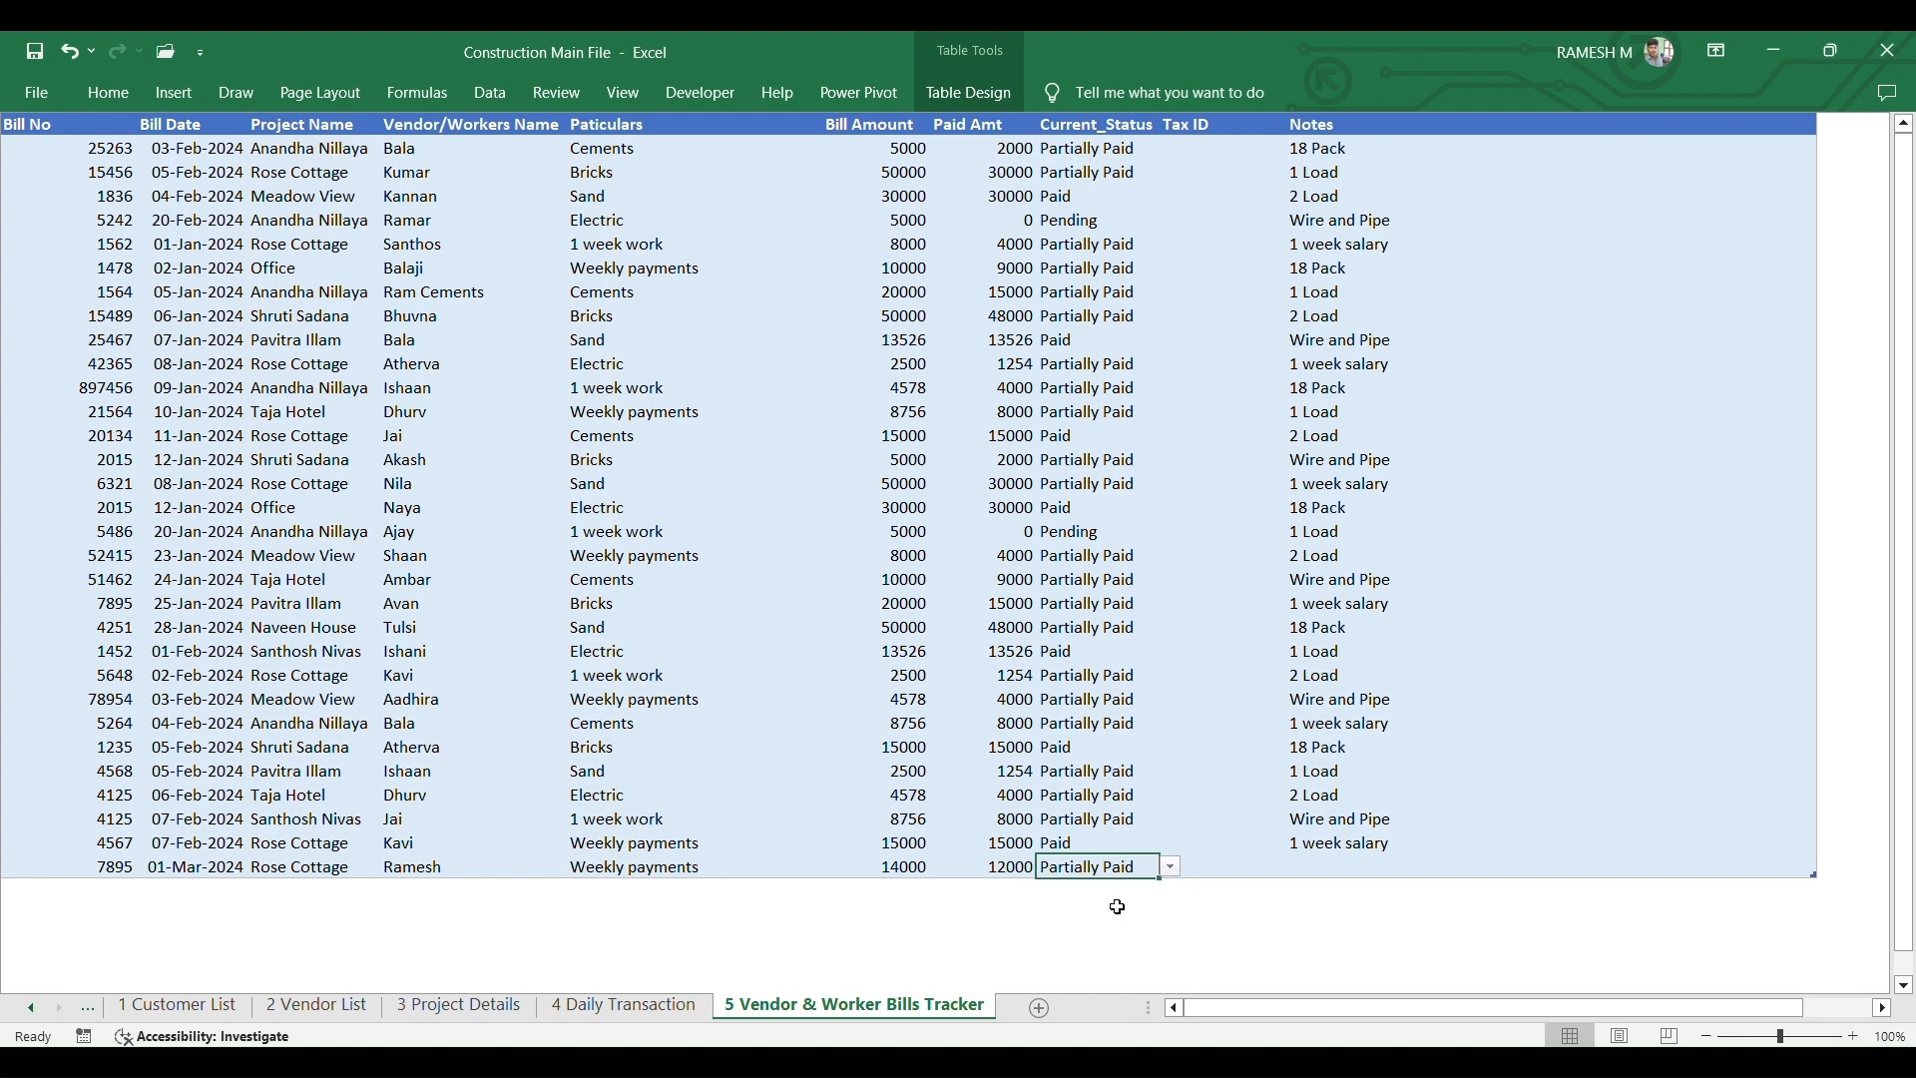
{"action": "left_click", "coordinate": [1257, 870]}
{"action": "left_click", "coordinate": [1418, 861]}
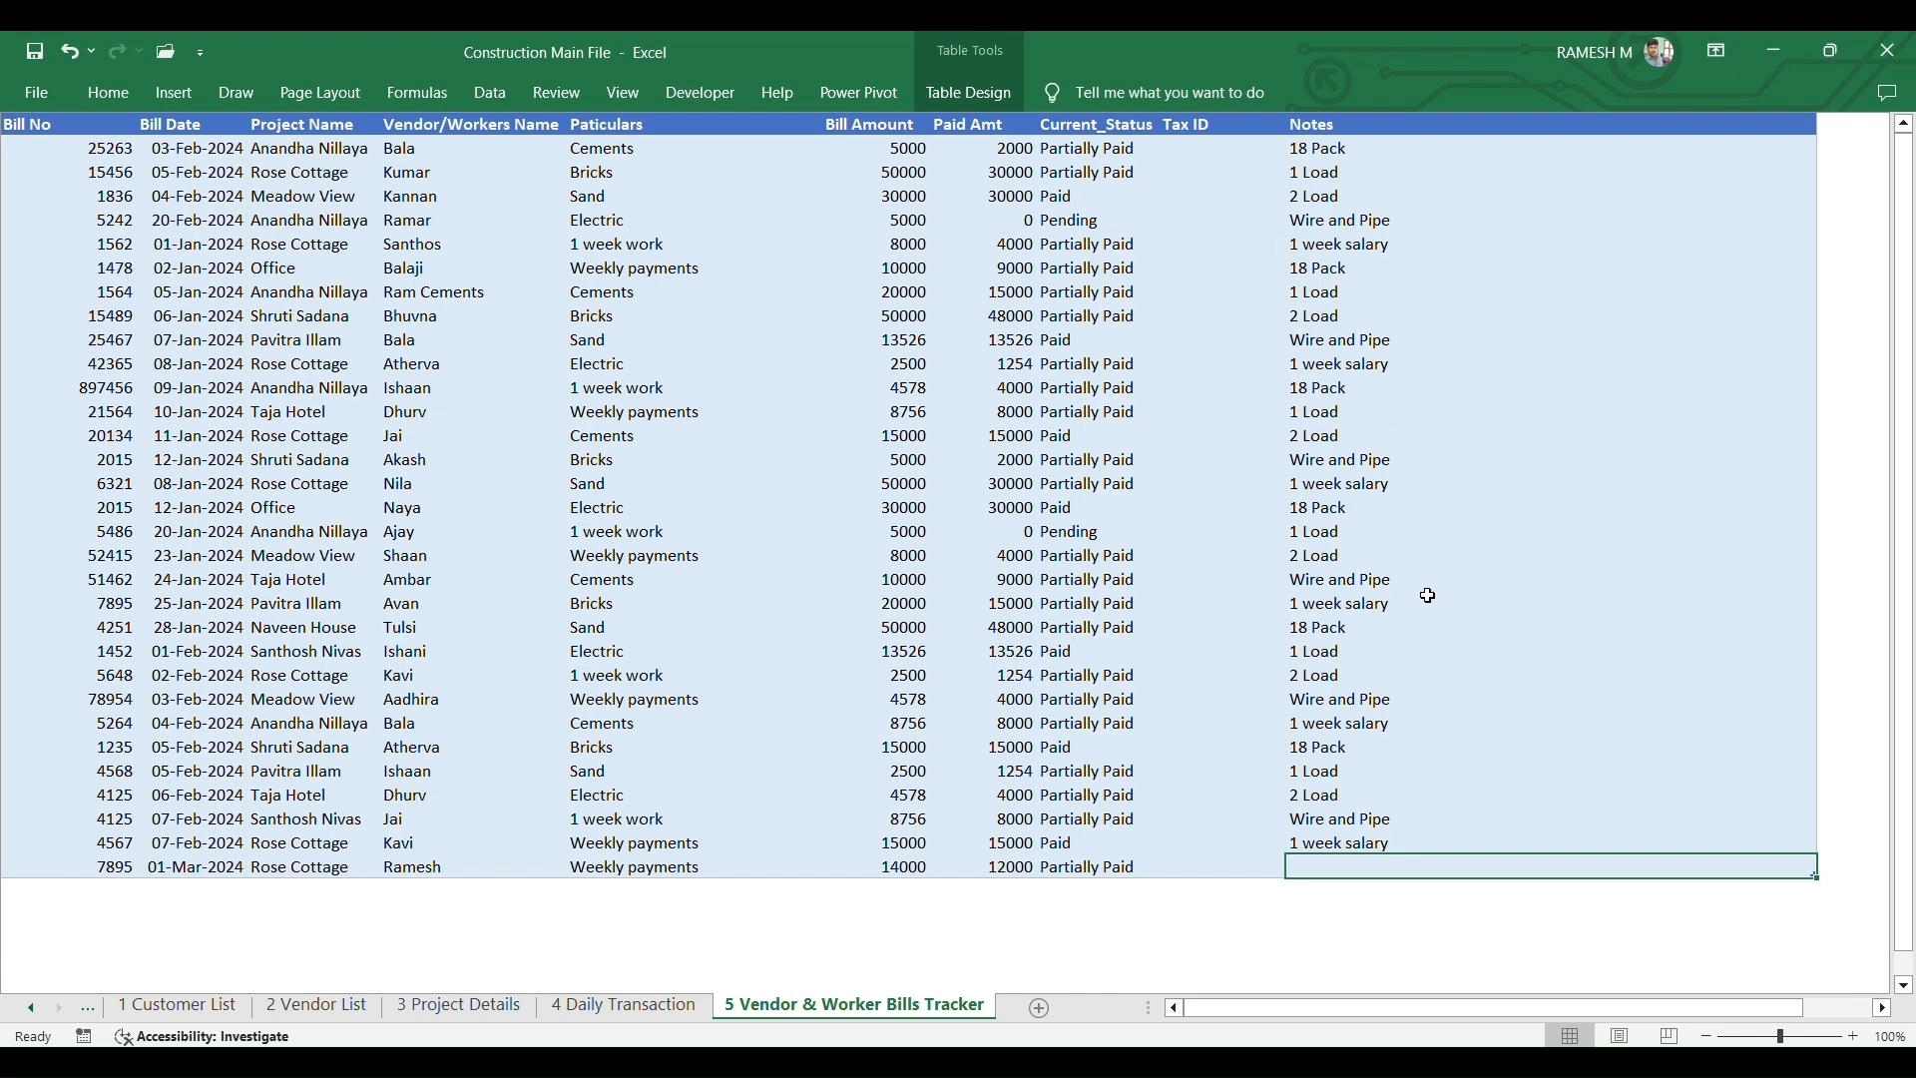
{"action": "left_click", "coordinate": [1446, 790]}
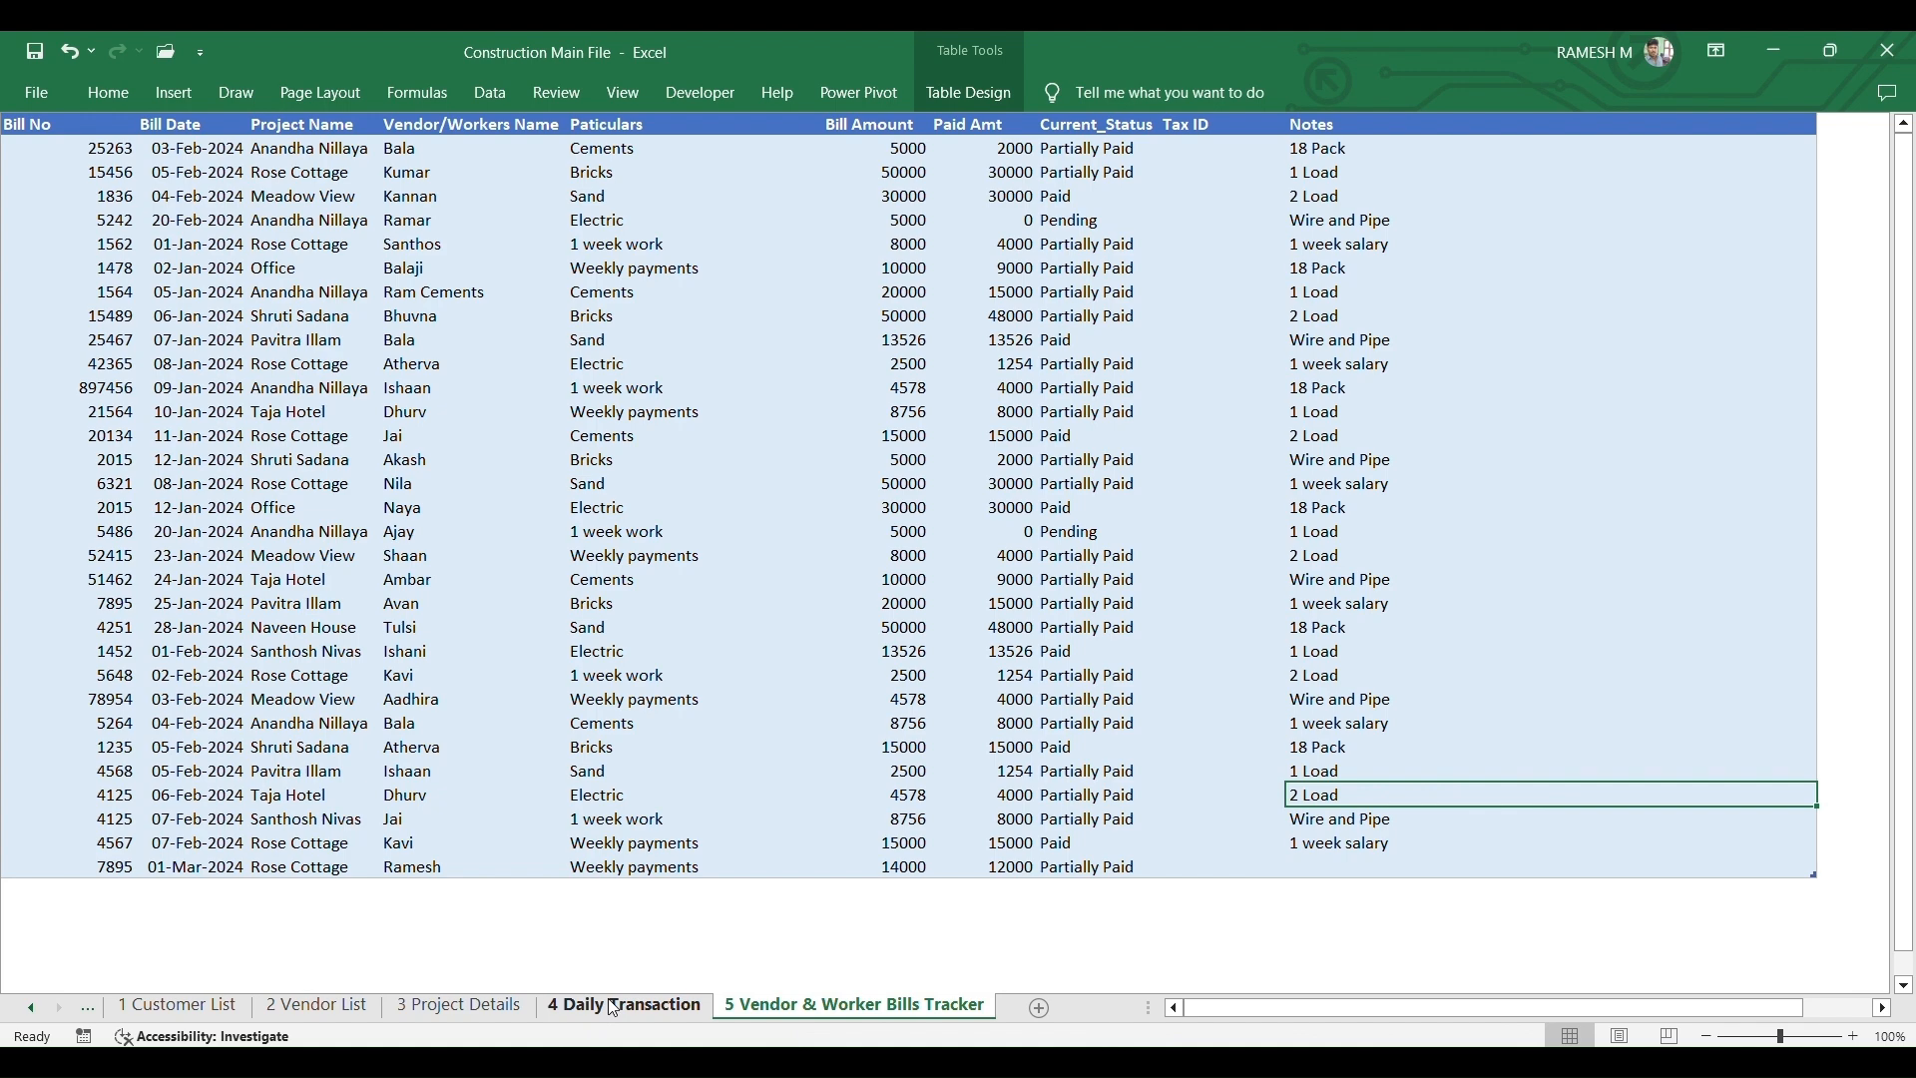
{"action": "left_click", "coordinate": [639, 1008]}
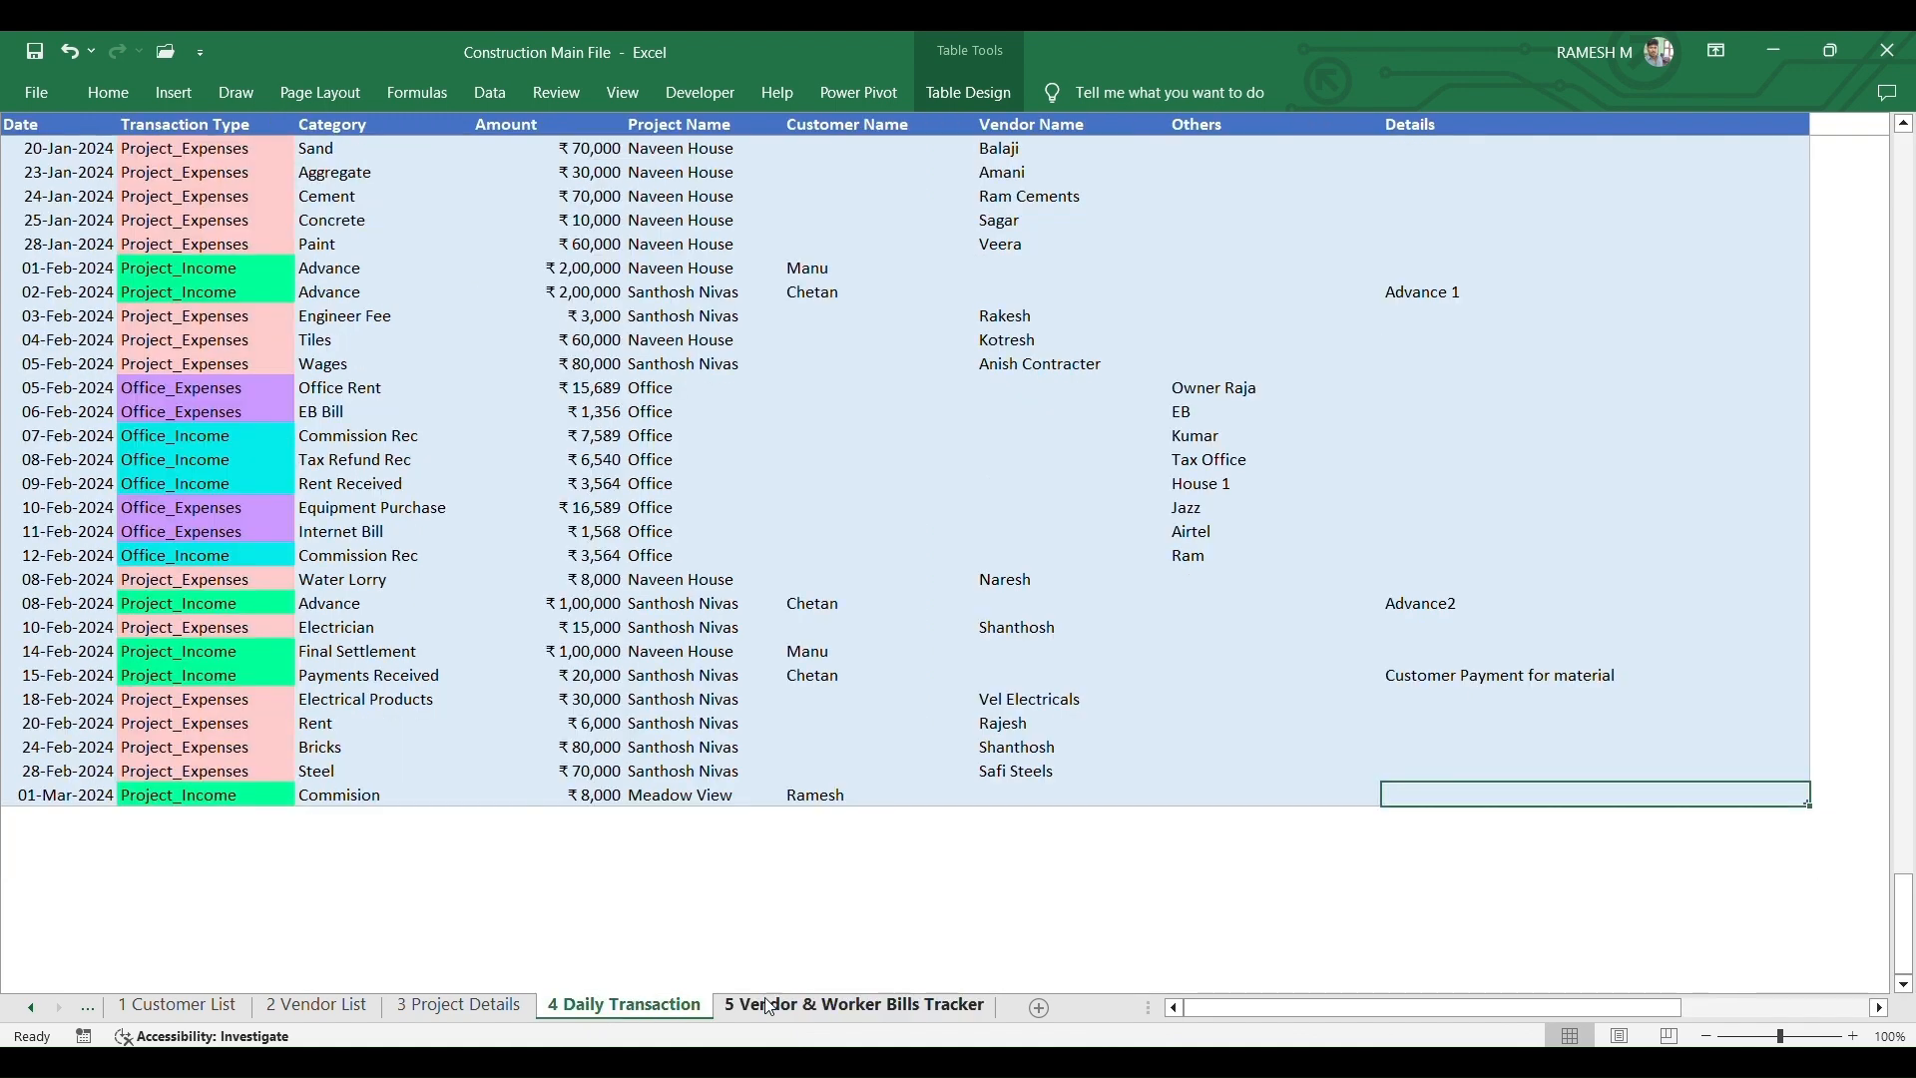
{"action": "left_click", "coordinate": [774, 1008]}
{"action": "key", "text": "alt+Tab"}
- View the Main Dashboard, Bills Tracker and Project Analysis pages, toggling the Naveen House filter
{"action": "left_click", "coordinate": [1101, 313]}
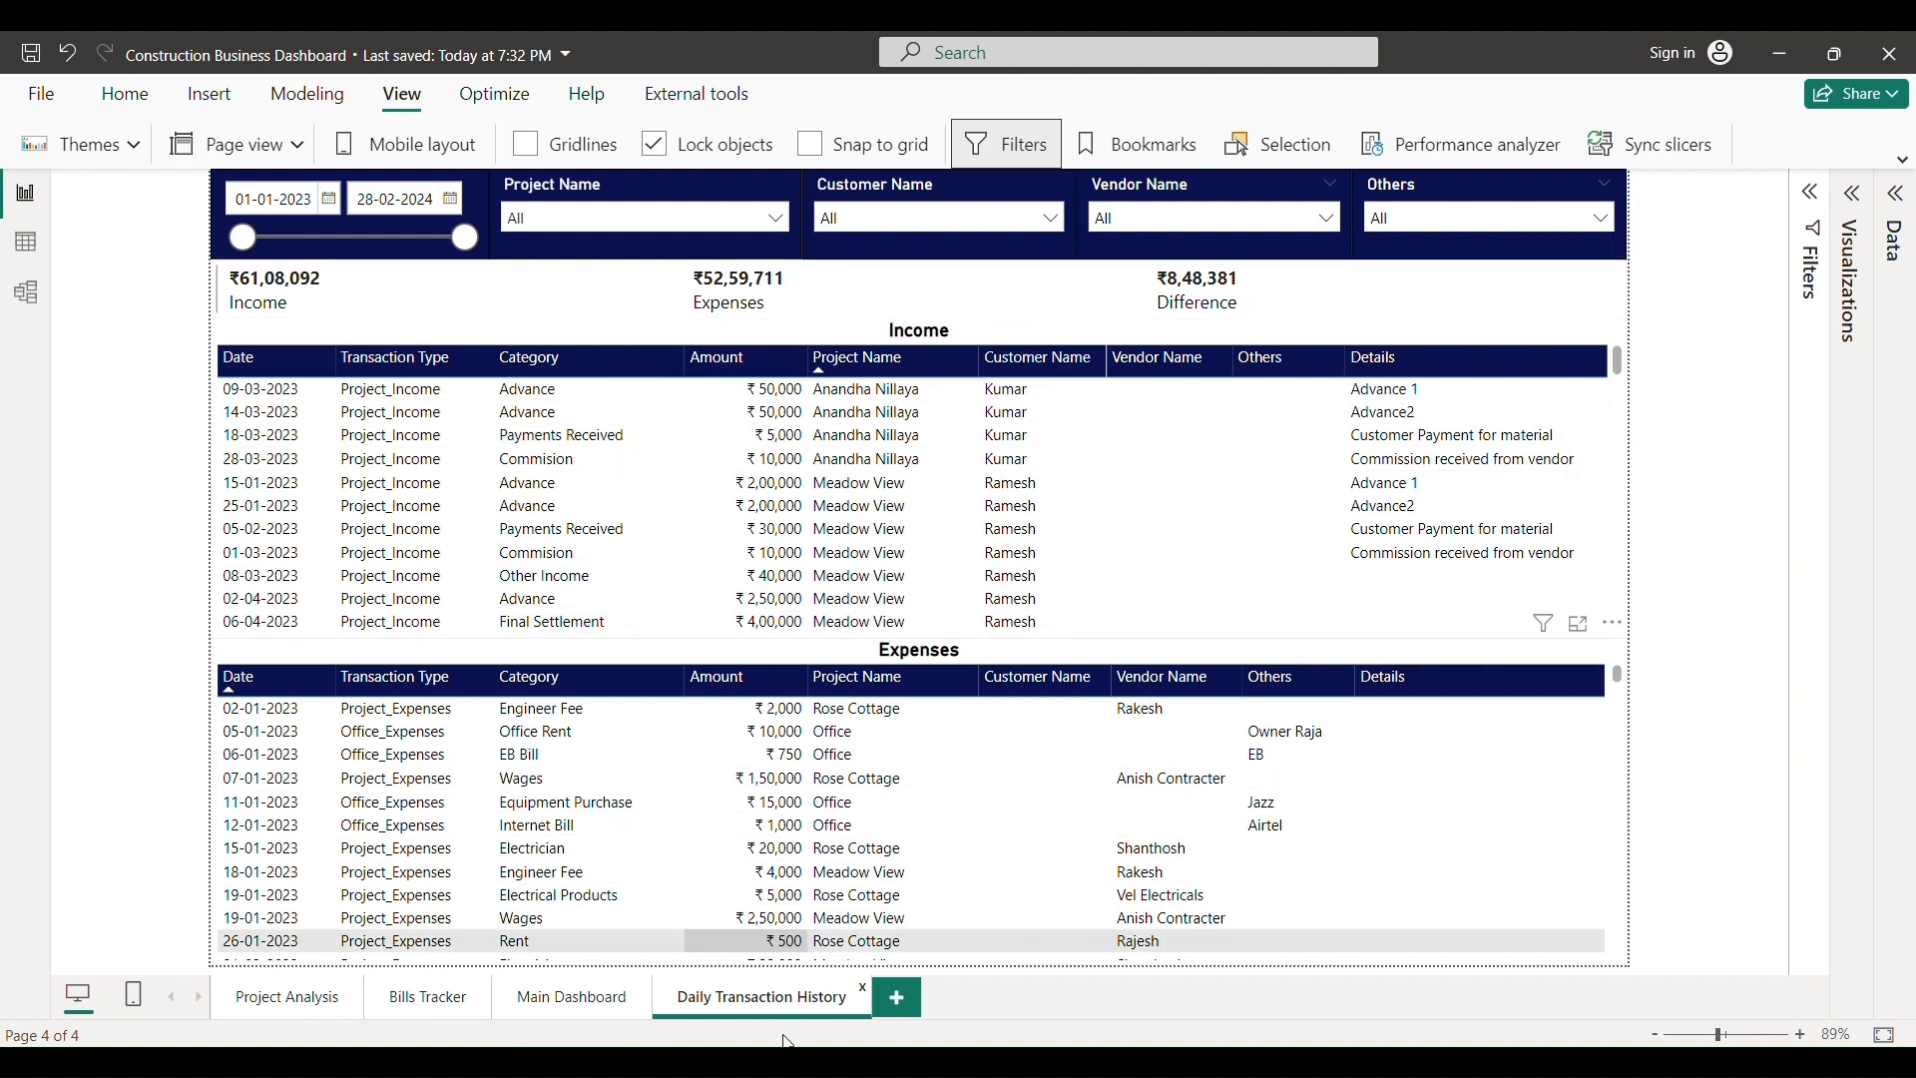
{"action": "left_click", "coordinate": [502, 1015]}
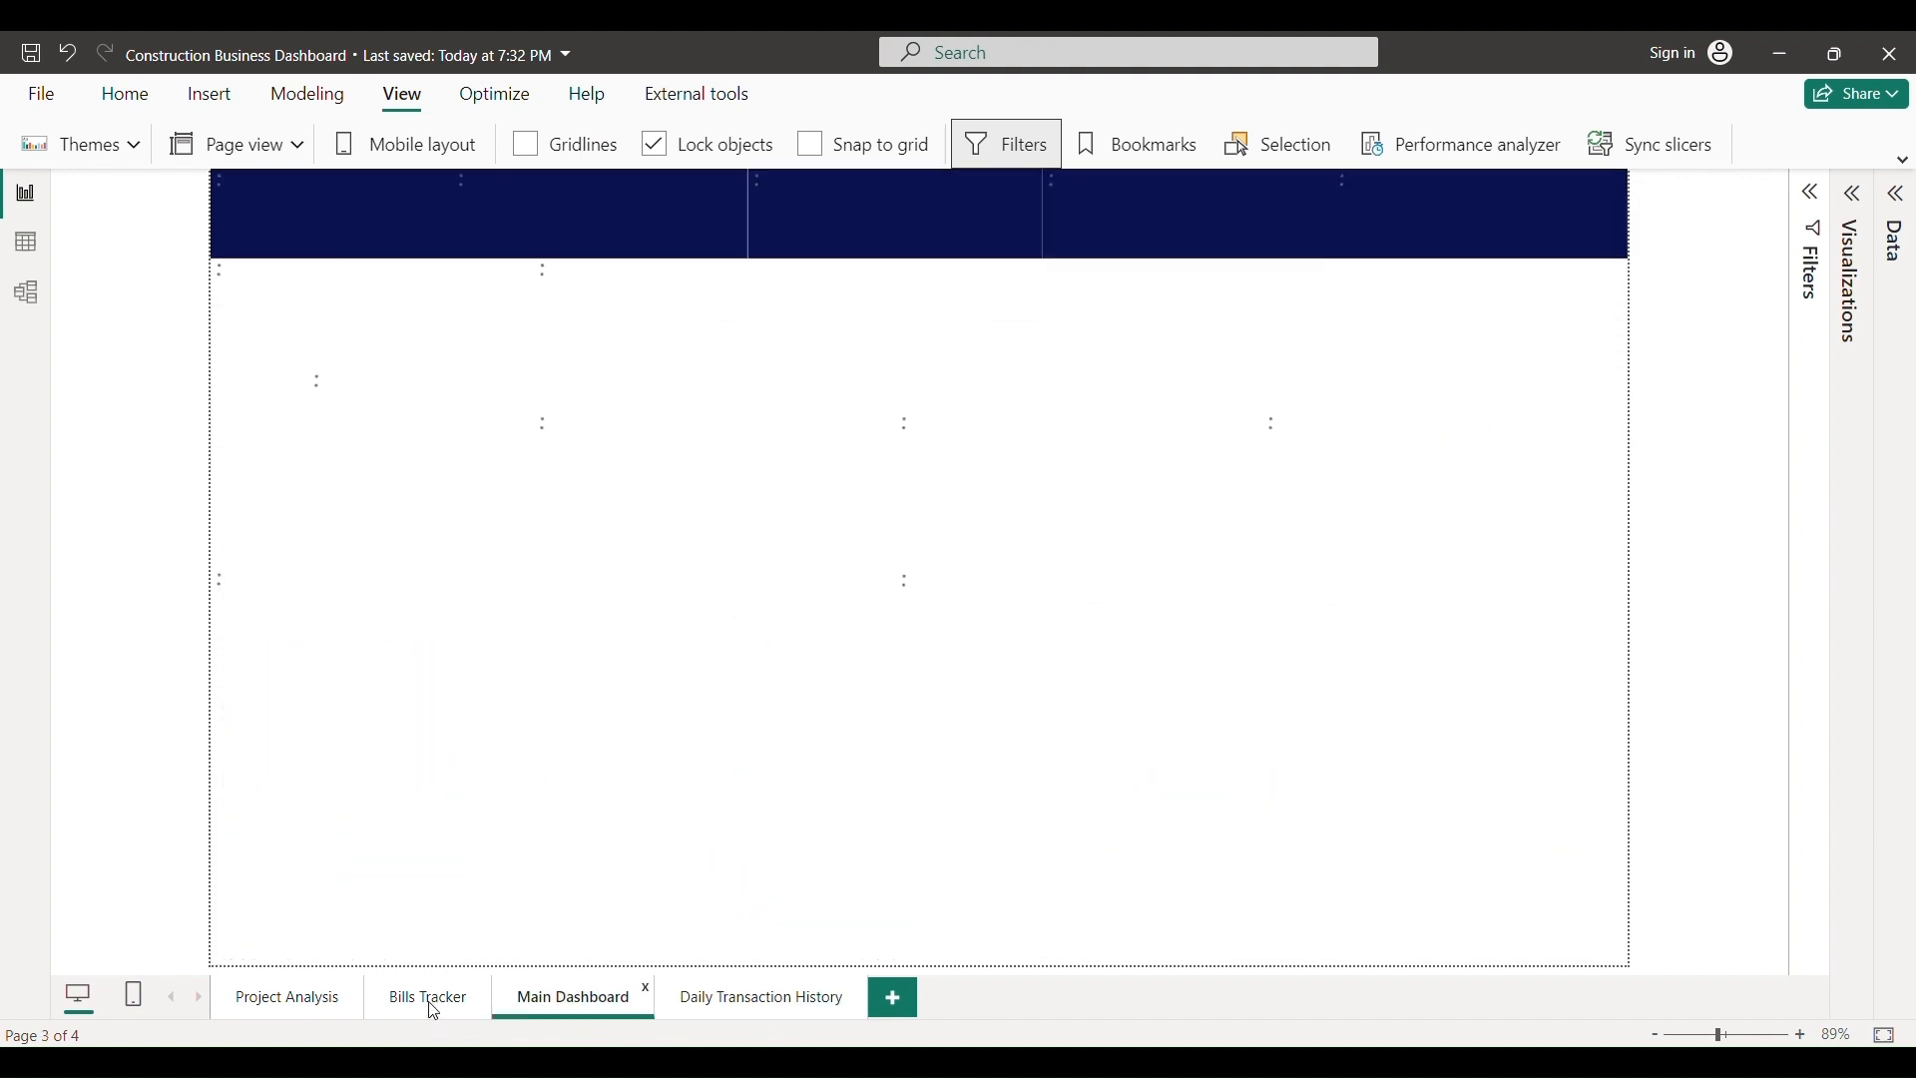
{"action": "left_click", "coordinate": [430, 1001]}
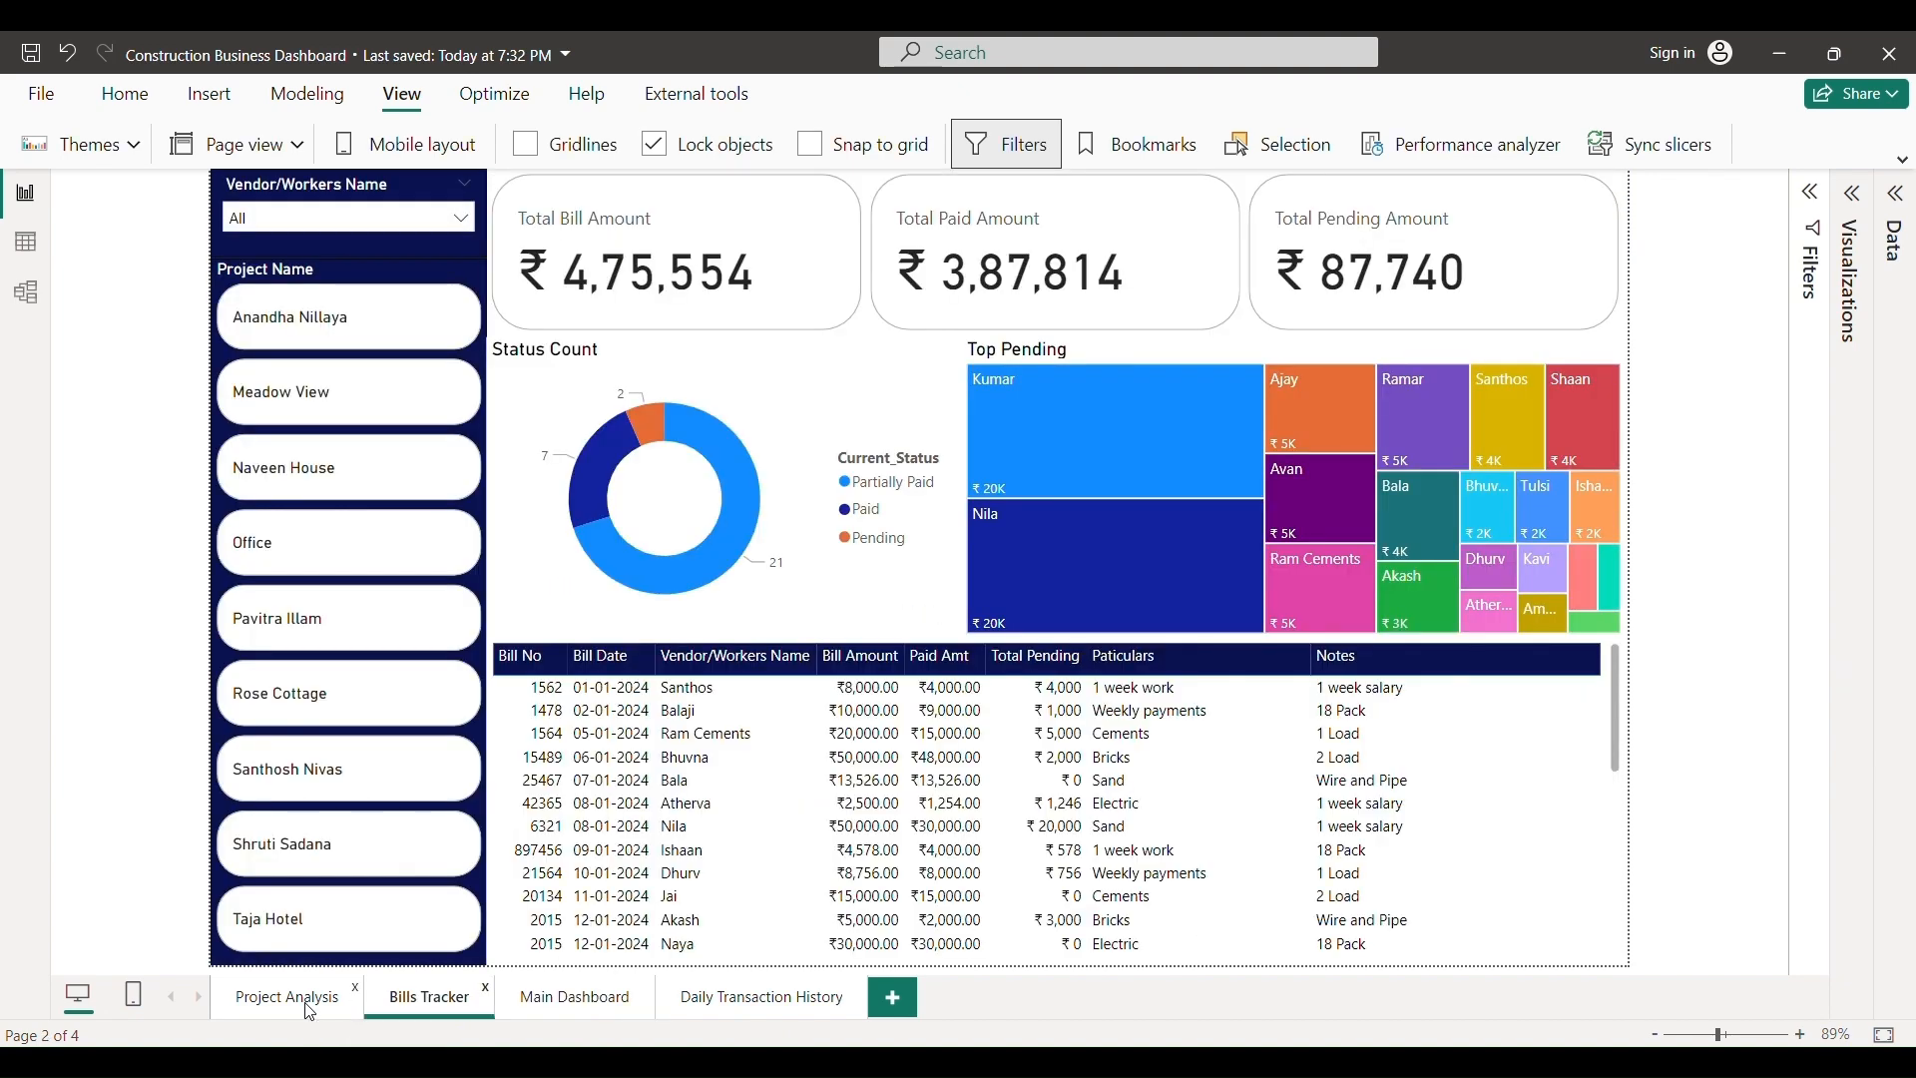
{"action": "left_click", "coordinate": [311, 1010]}
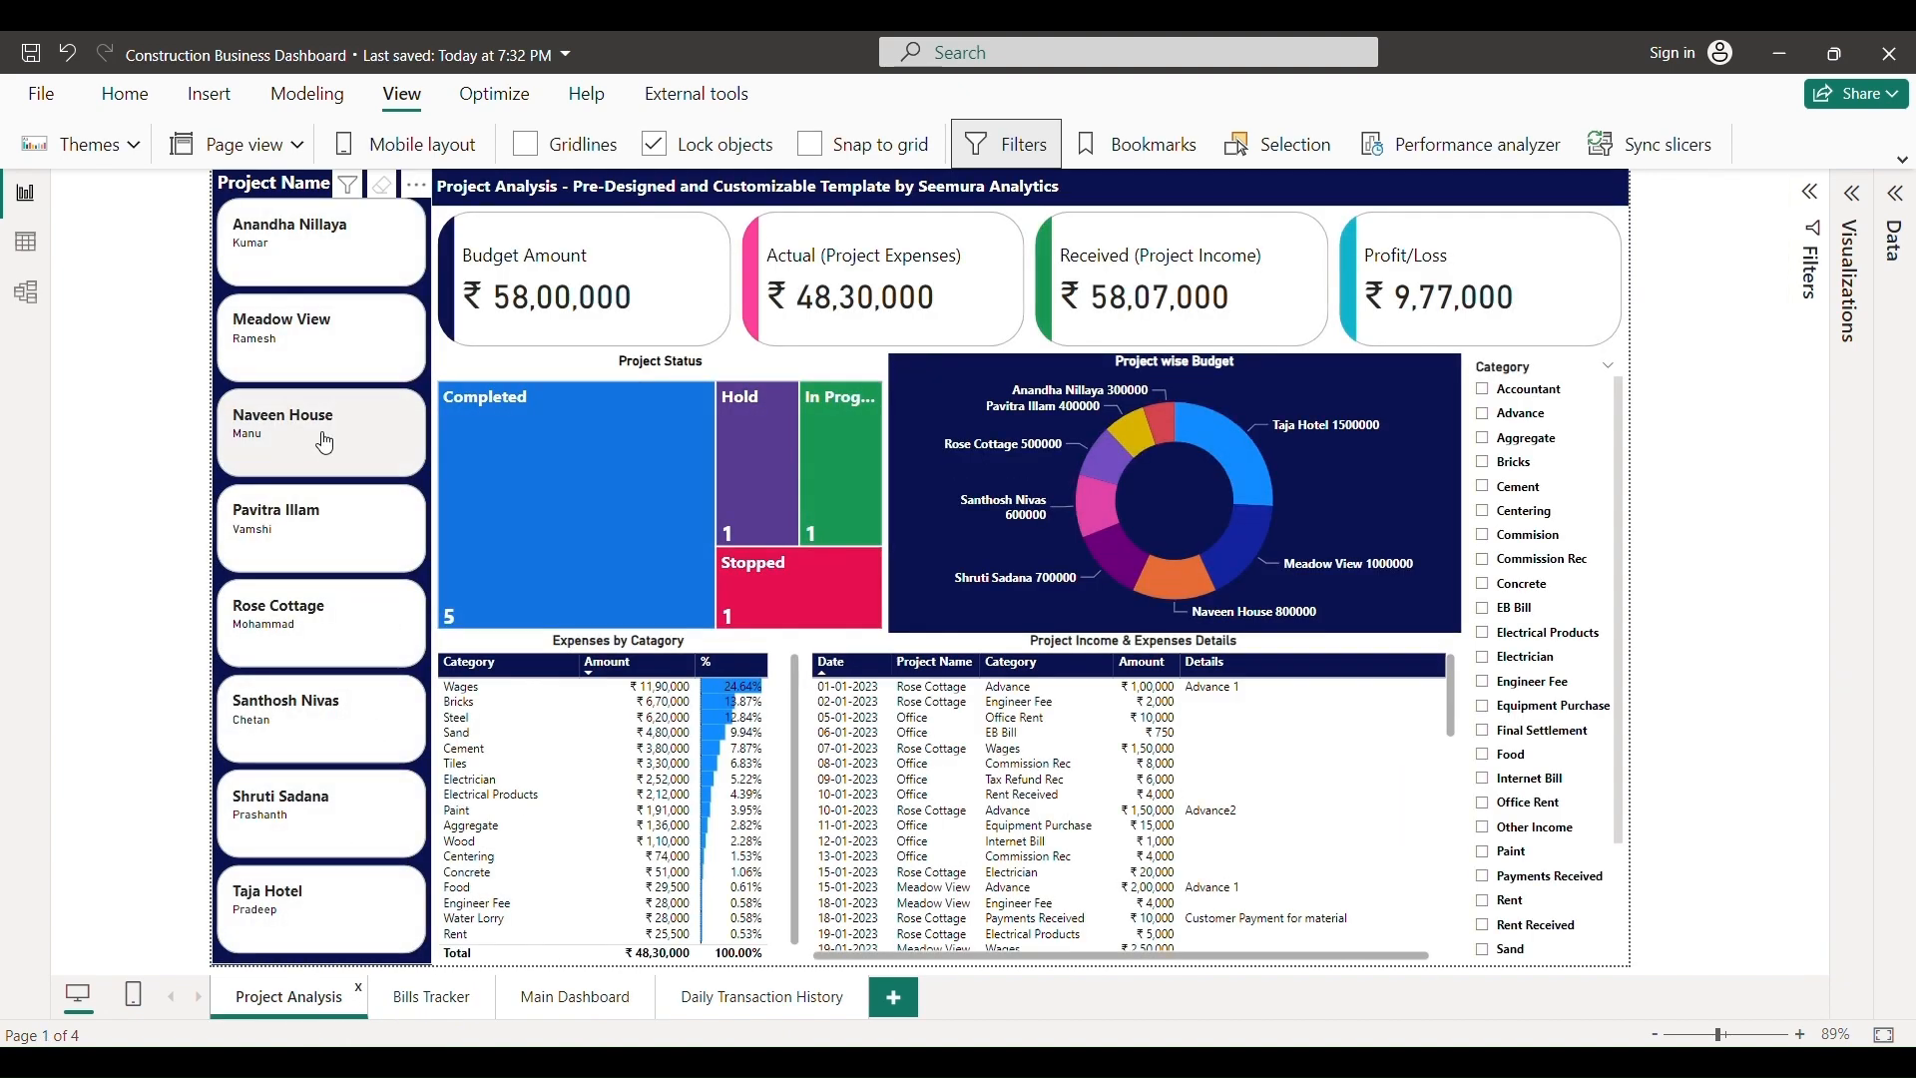
{"action": "left_click", "coordinate": [325, 442]}
{"action": "left_click", "coordinate": [326, 442]}
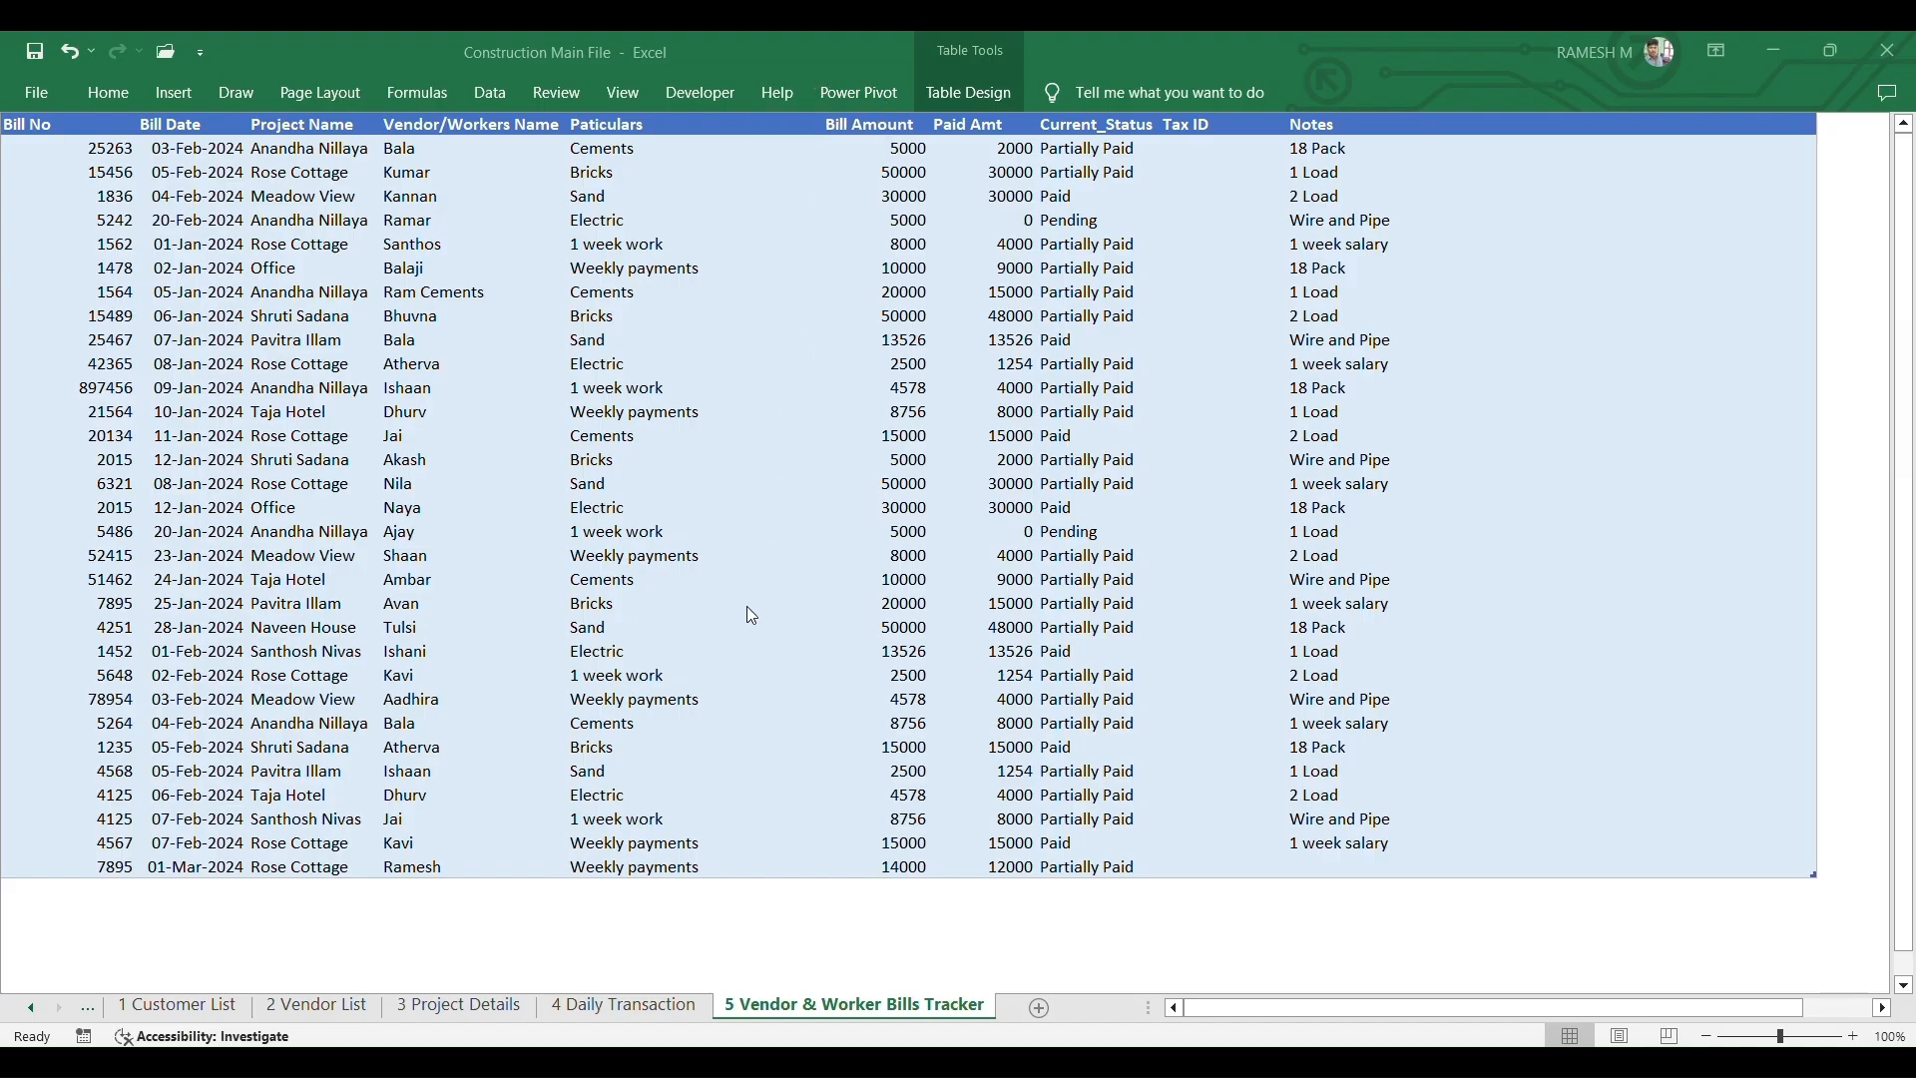
- On the Customer List sheet, add customer ID 1019 and enter the customer's name
{"action": "left_click", "coordinate": [190, 1008]}
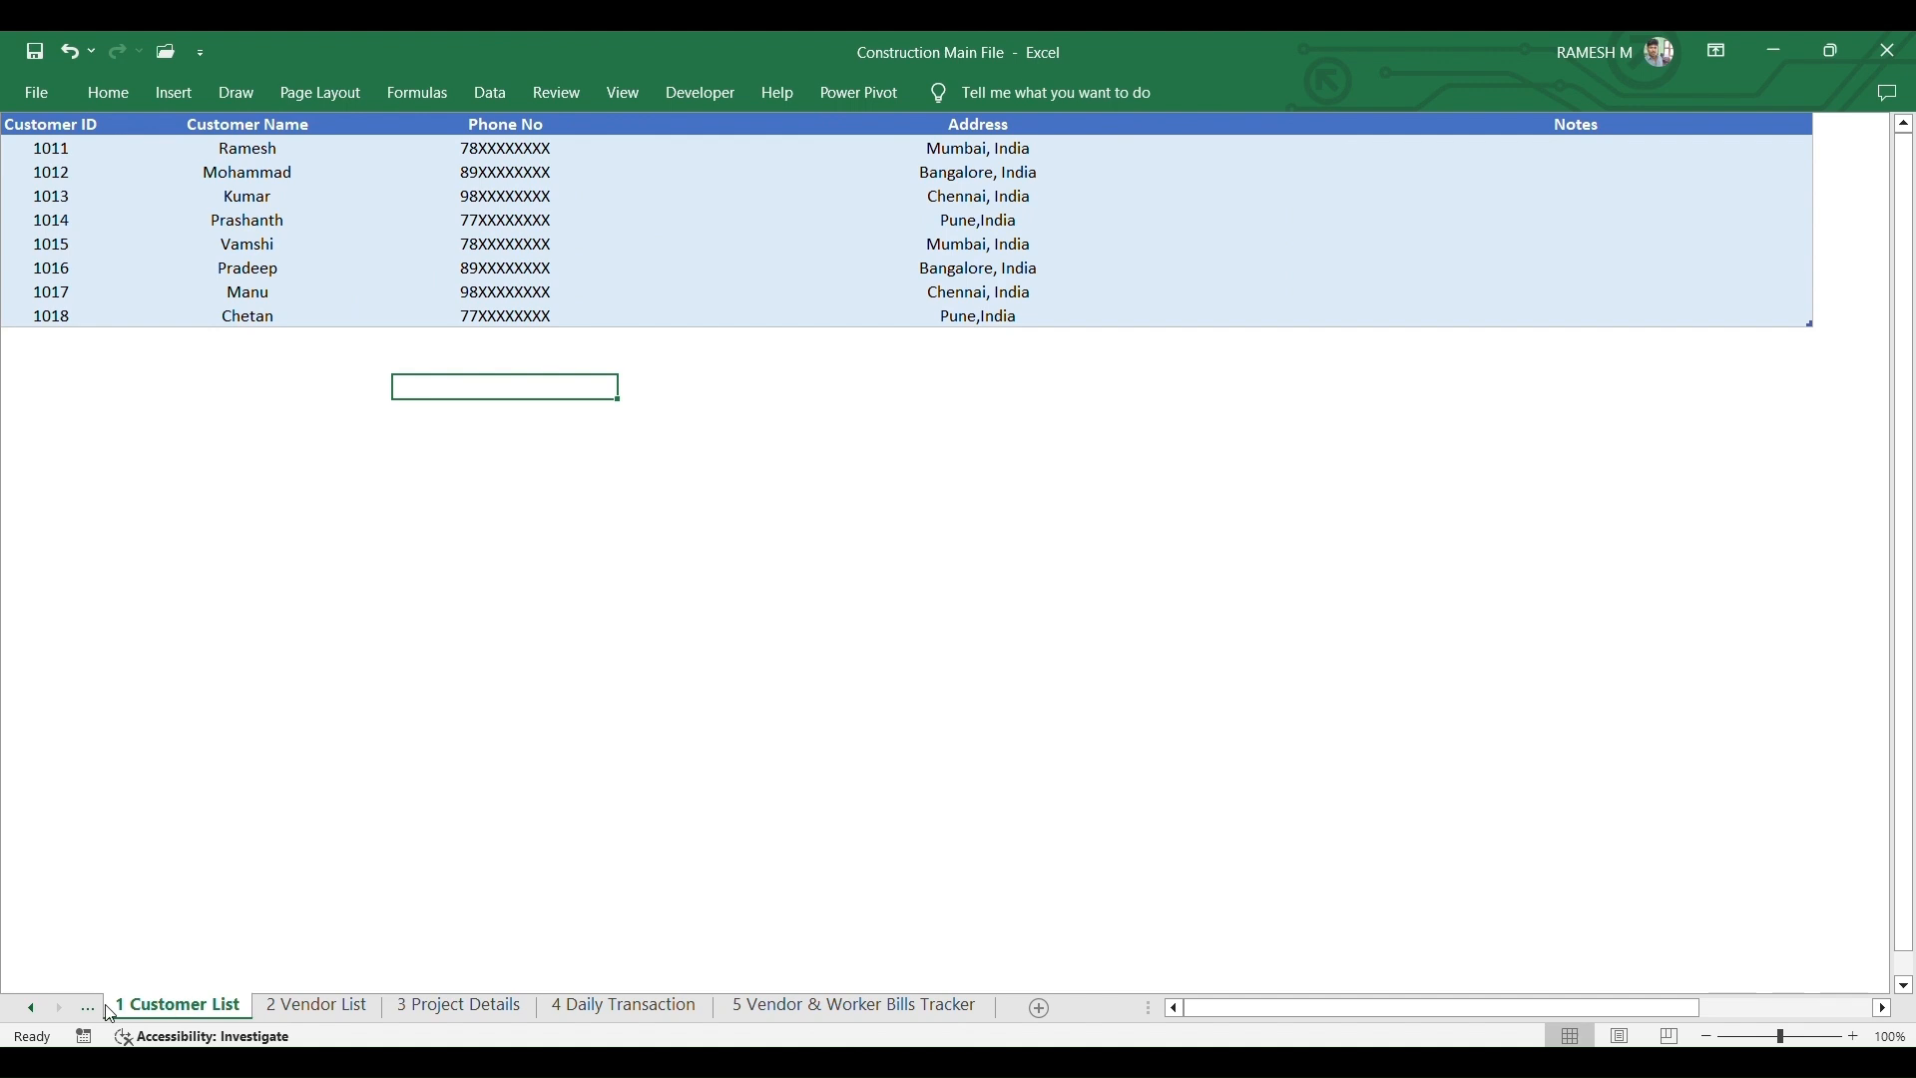
{"action": "left_click", "coordinate": [32, 1009]}
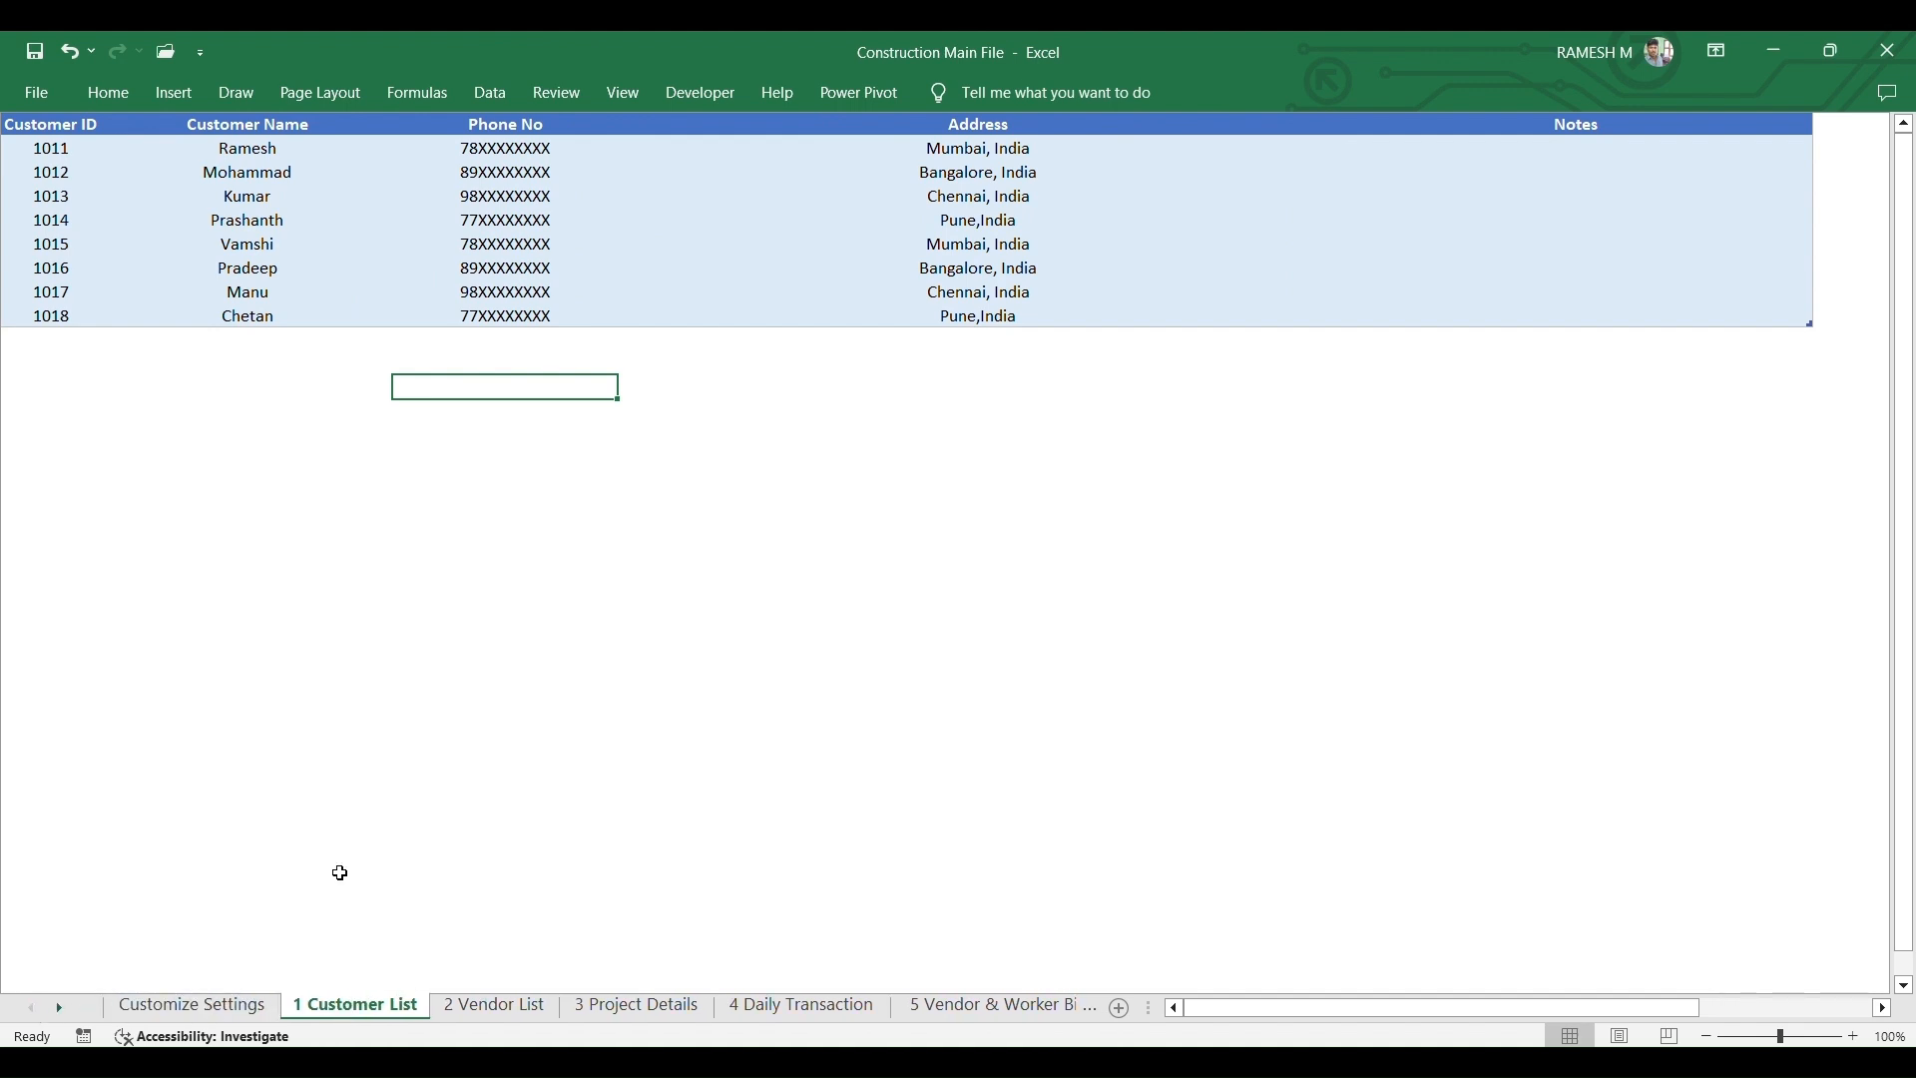
{"action": "left_click", "coordinate": [47, 339]}
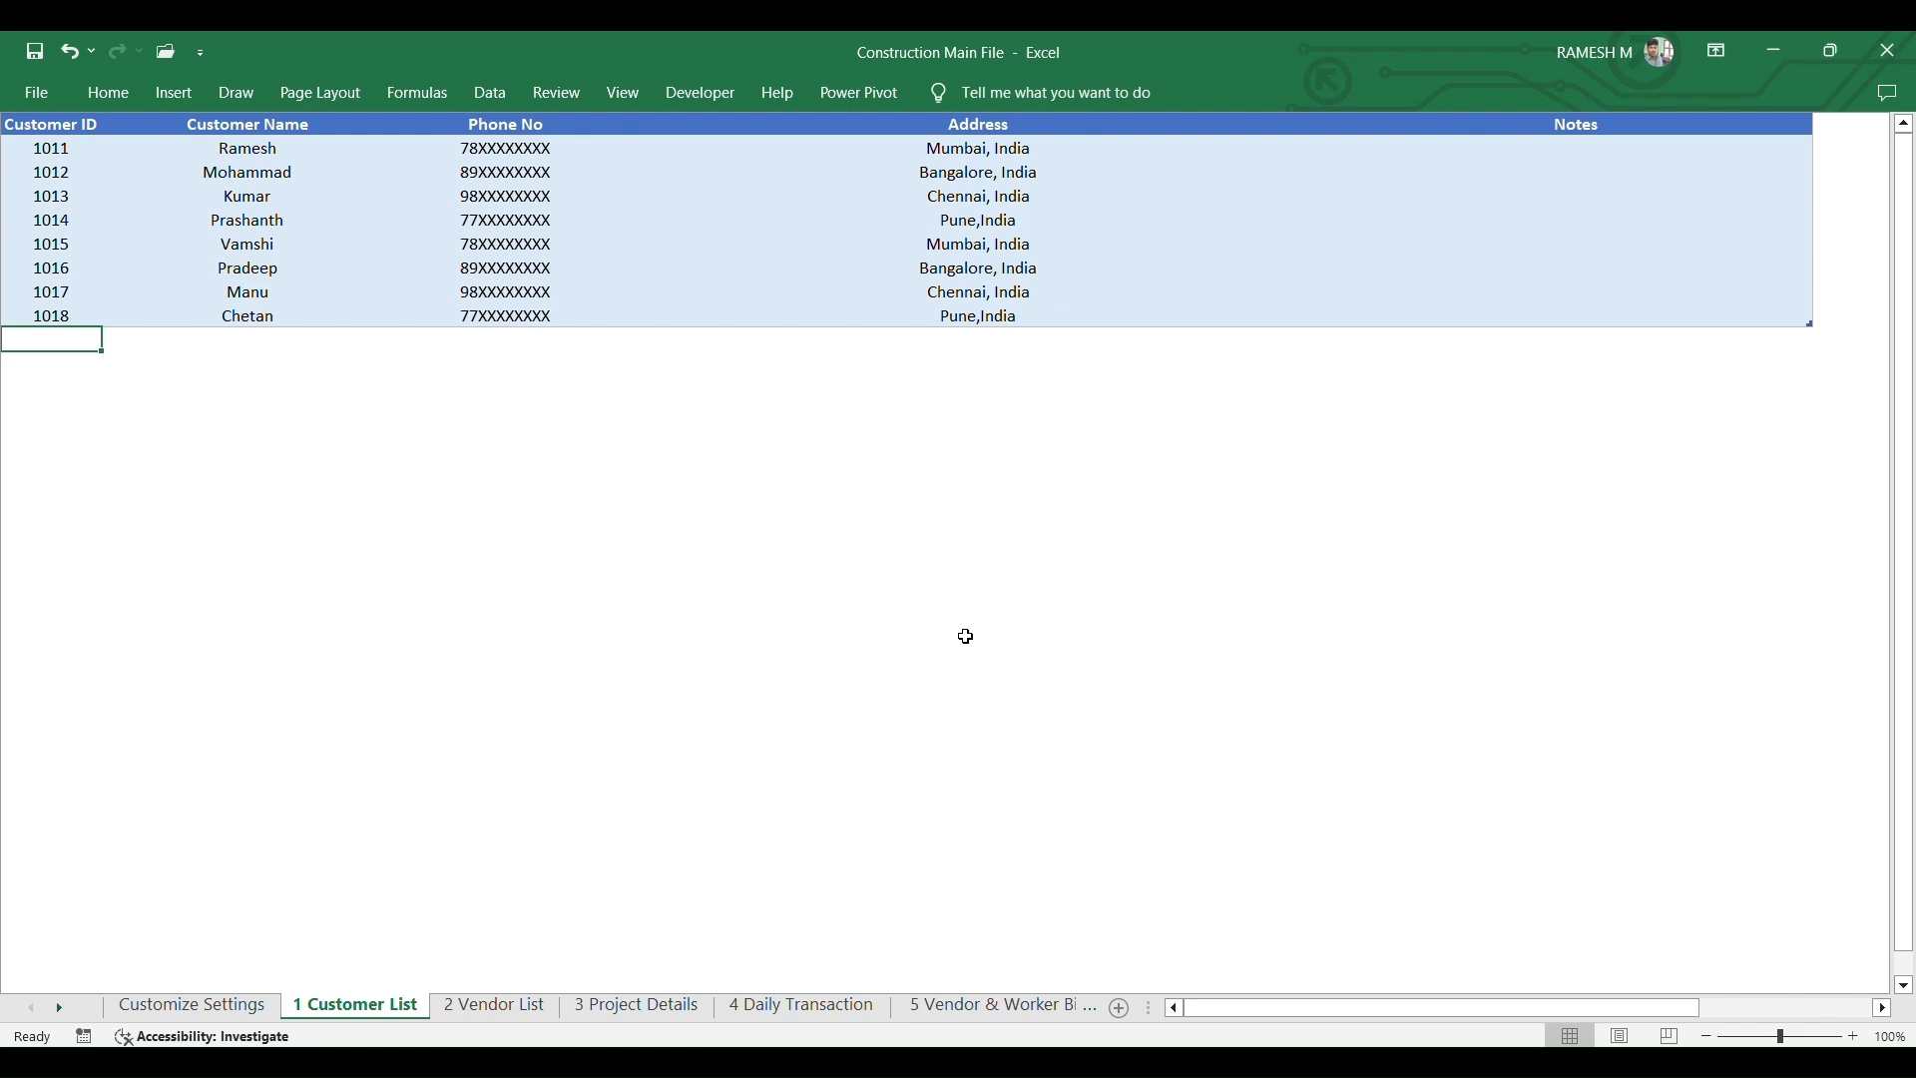
{"action": "type", "text": "1019"}
{"action": "key", "text": "Tab"}
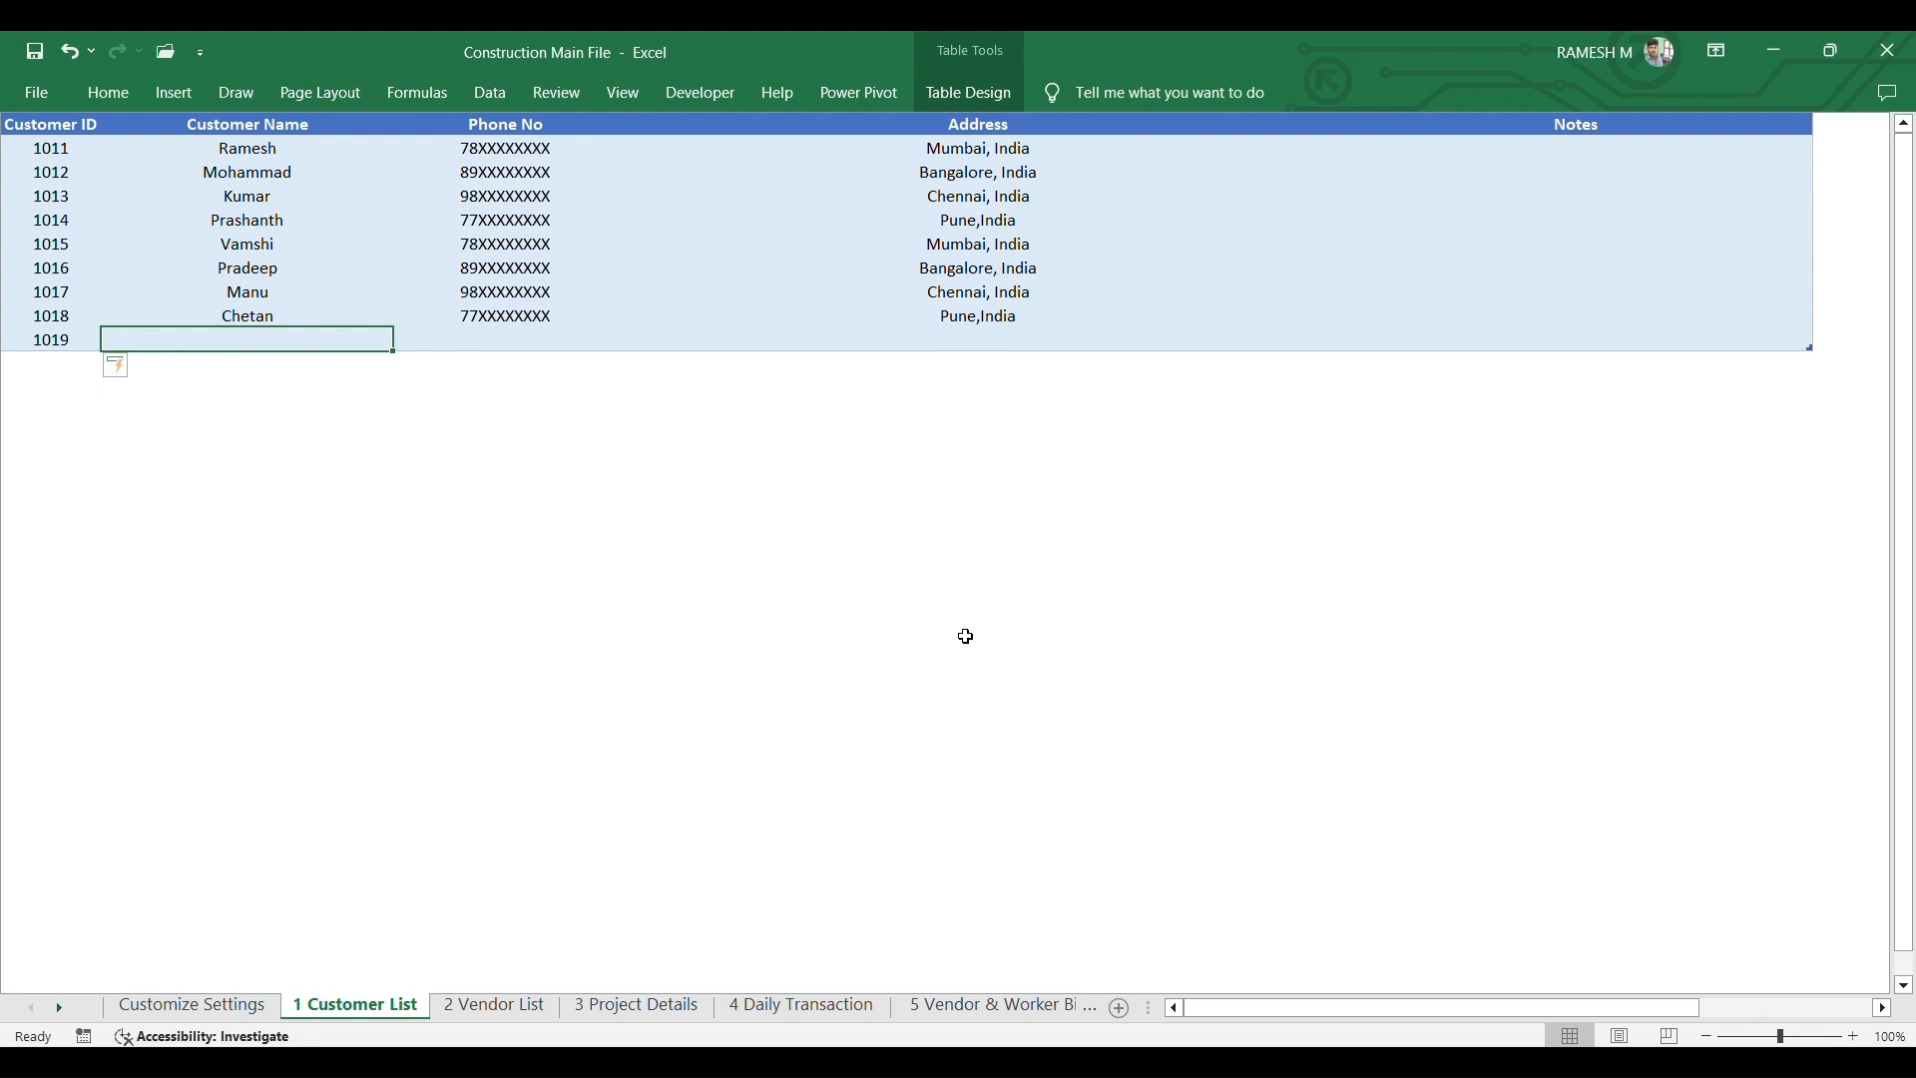
{"action": "type", "text": "Bal"}
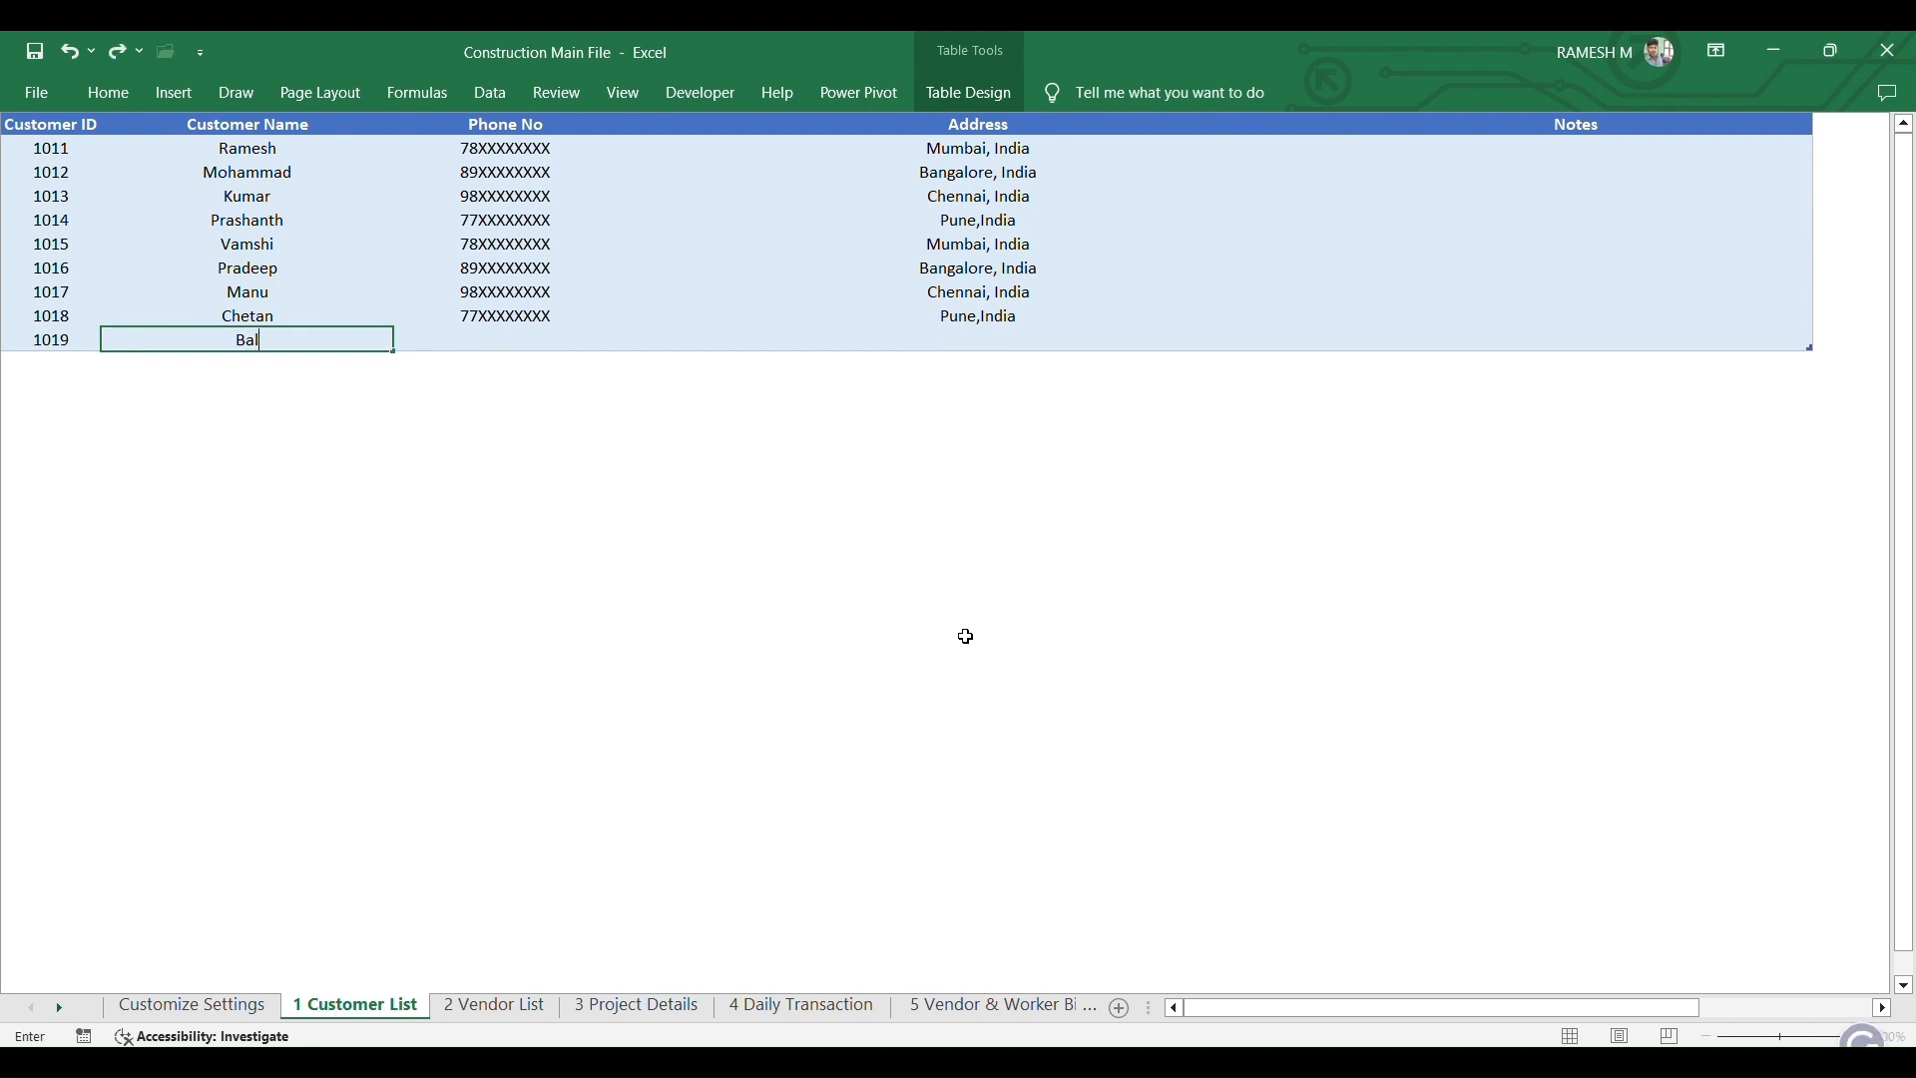
{"action": "type", "text": "aji"}
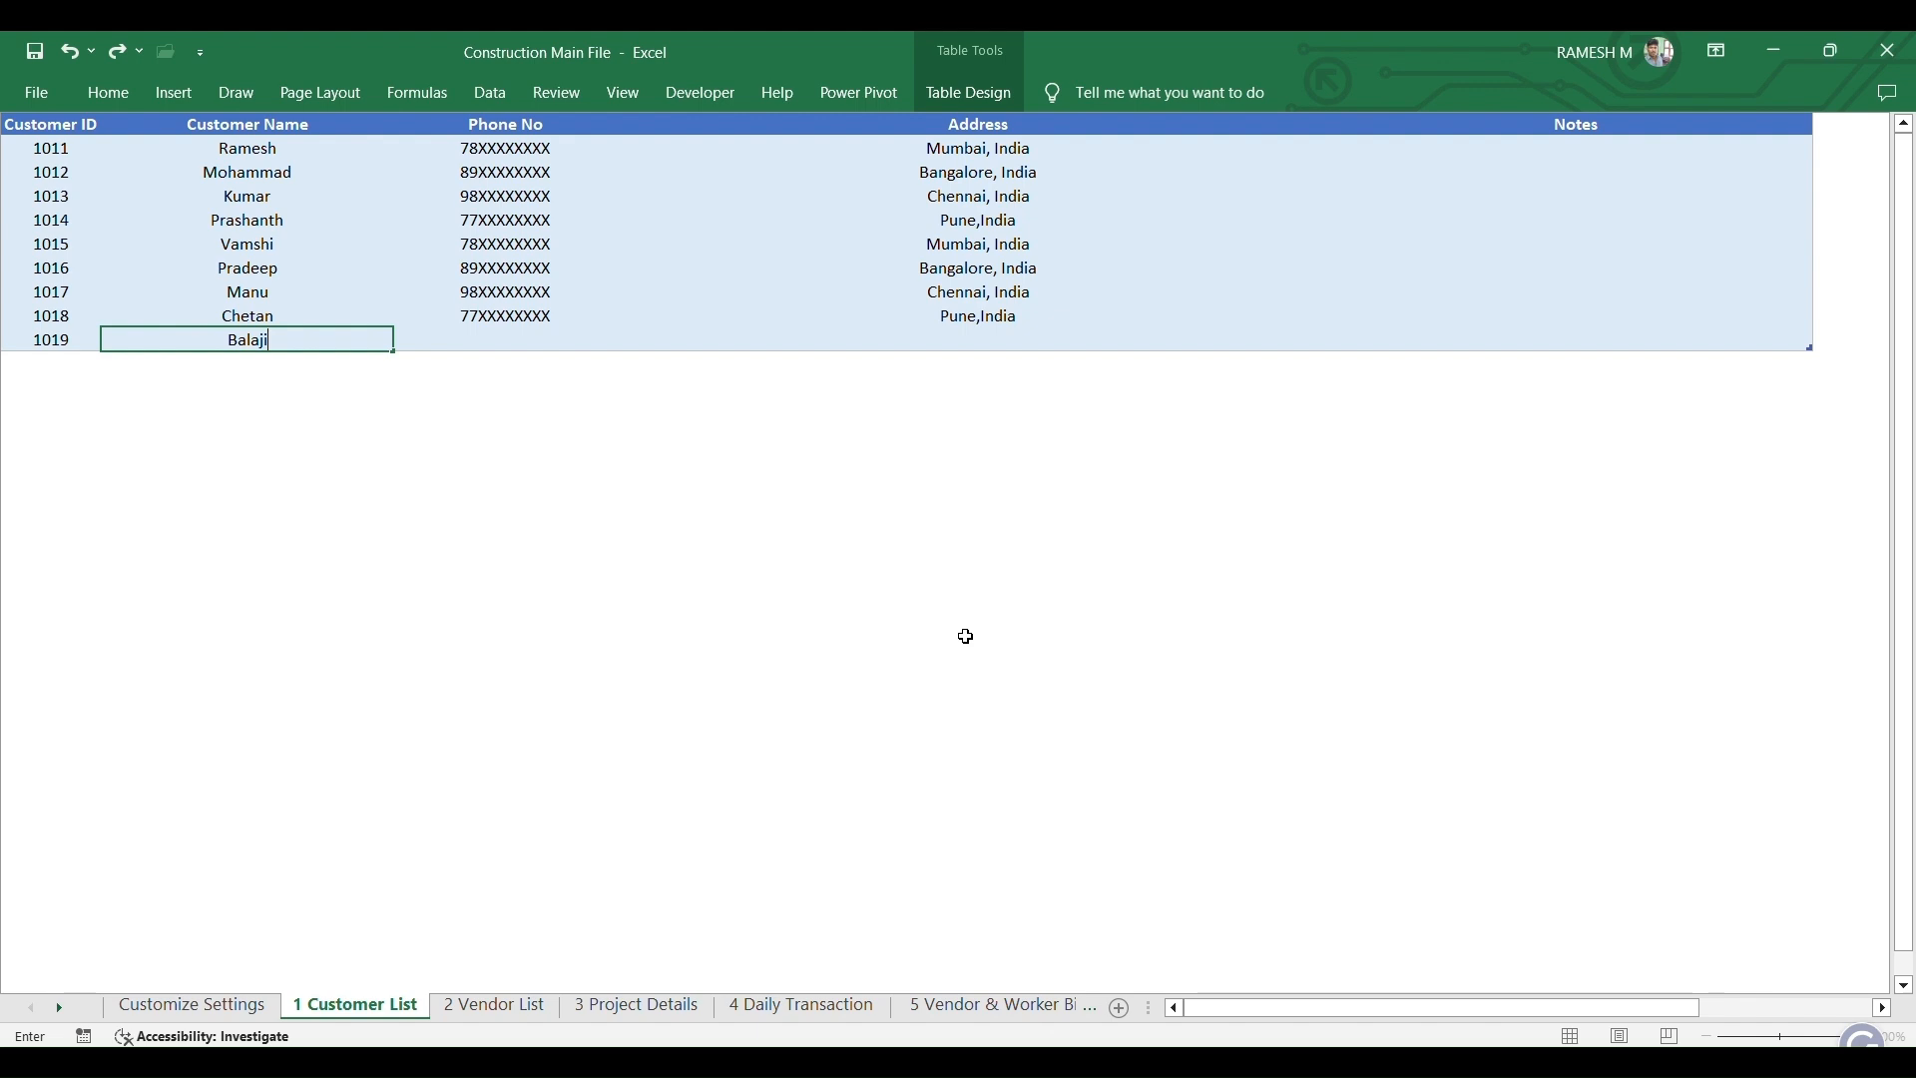
{"action": "key", "text": "Tab"}
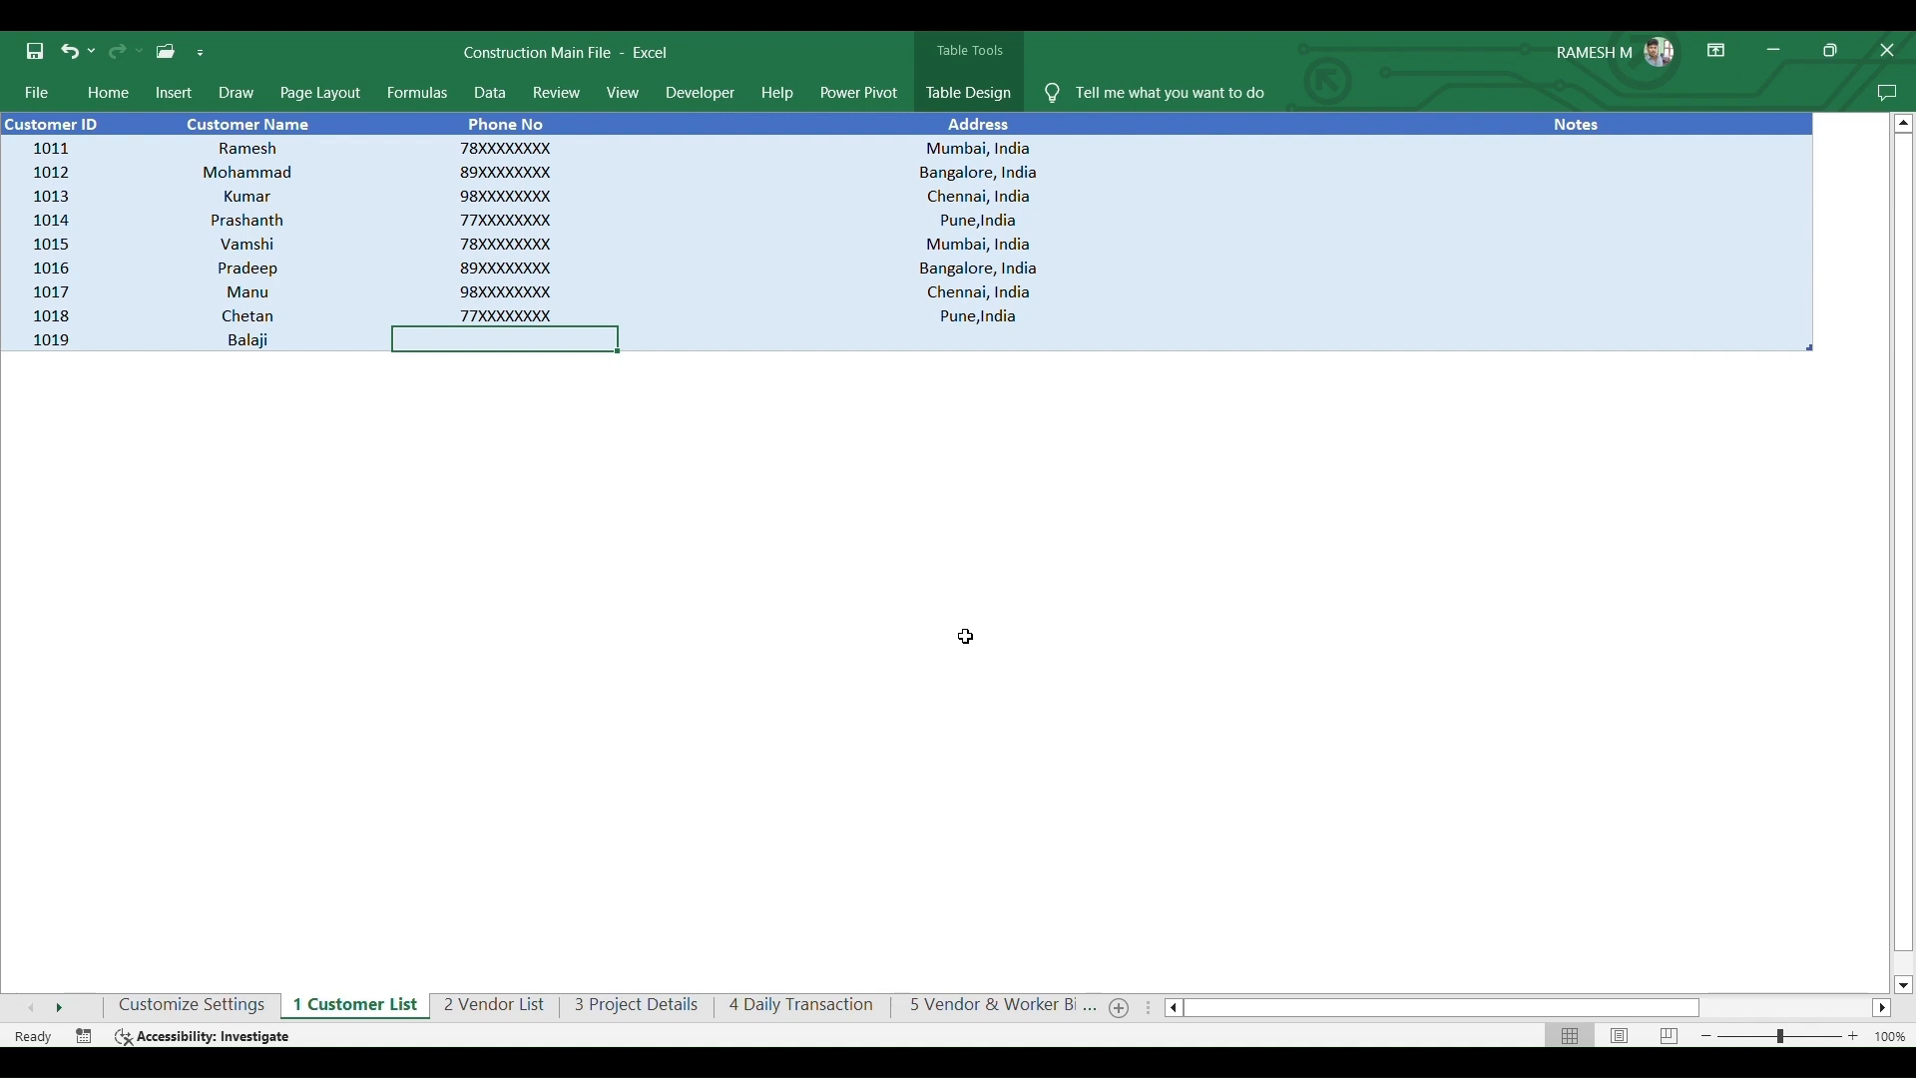
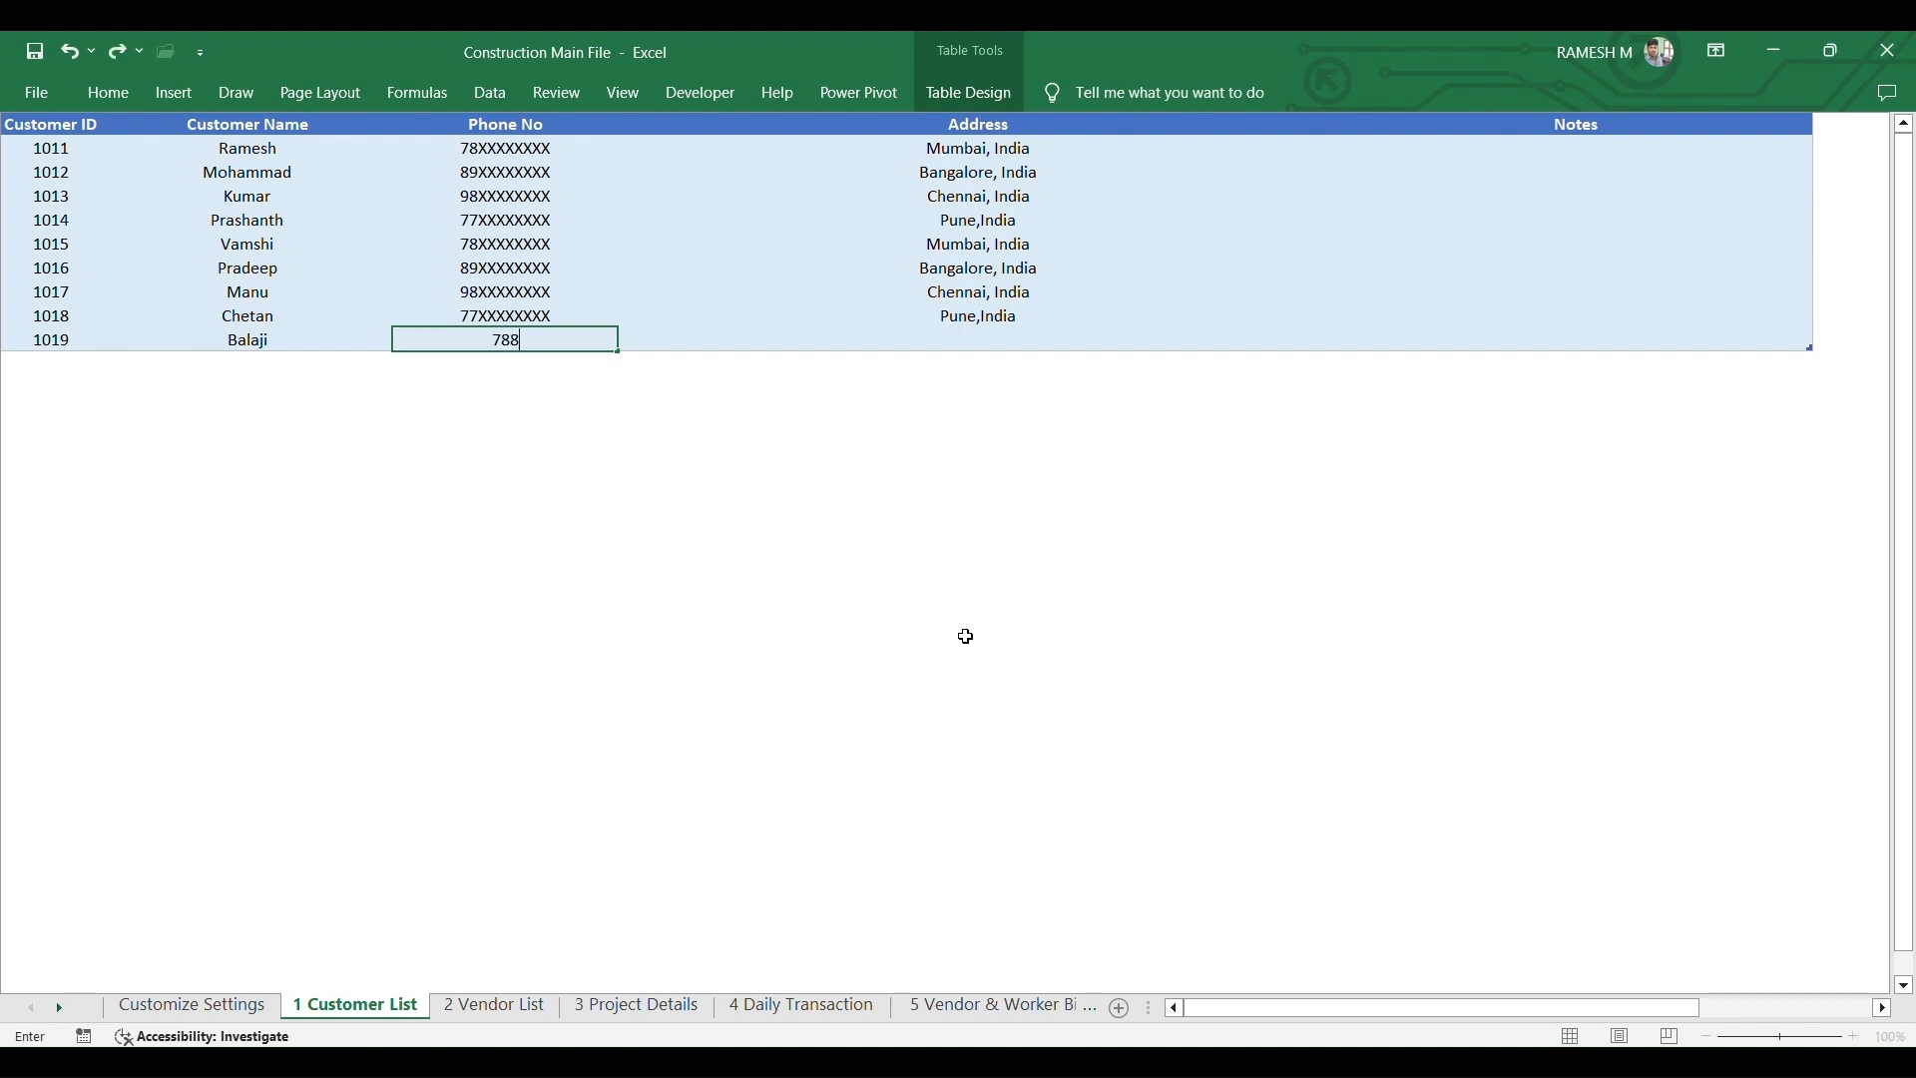
- Fill in customer 1019's phone number and address
{"action": "key", "text": "Tab"}
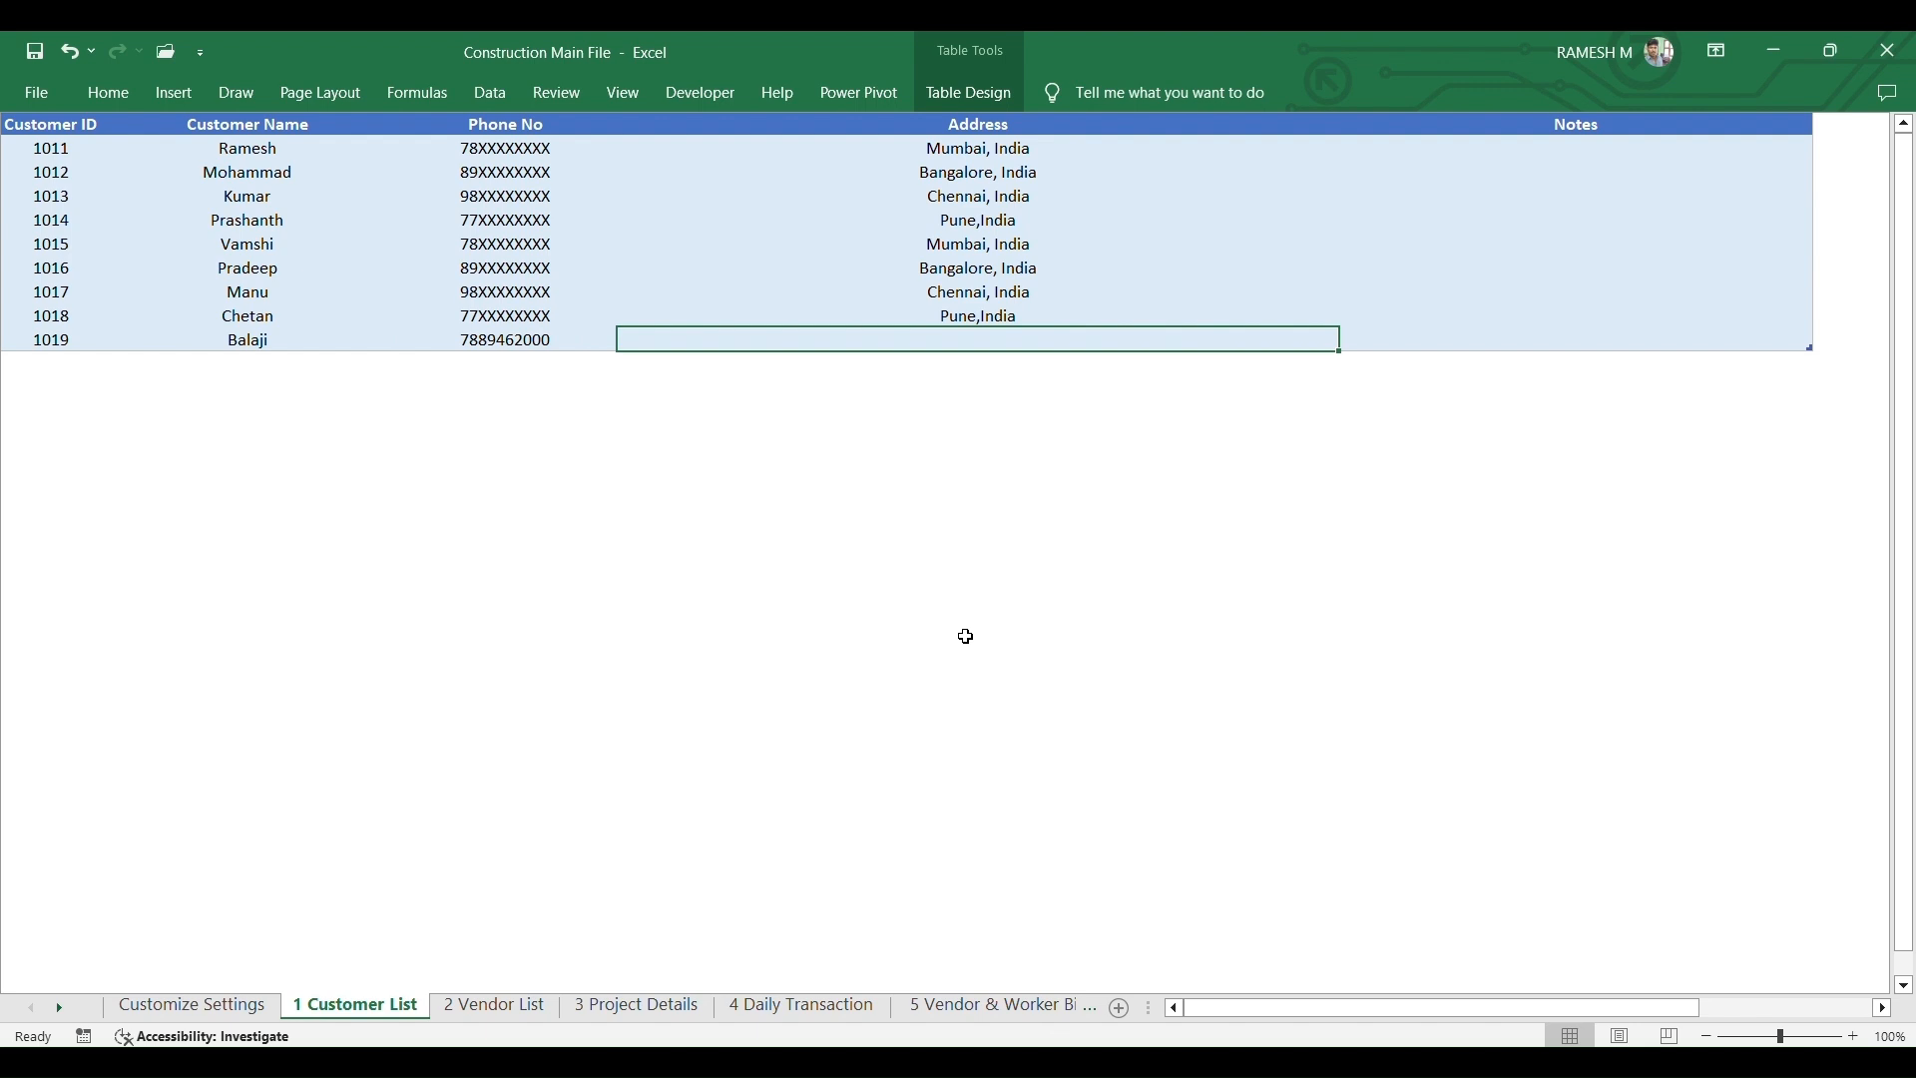
{"action": "type", "text": "Jai"}
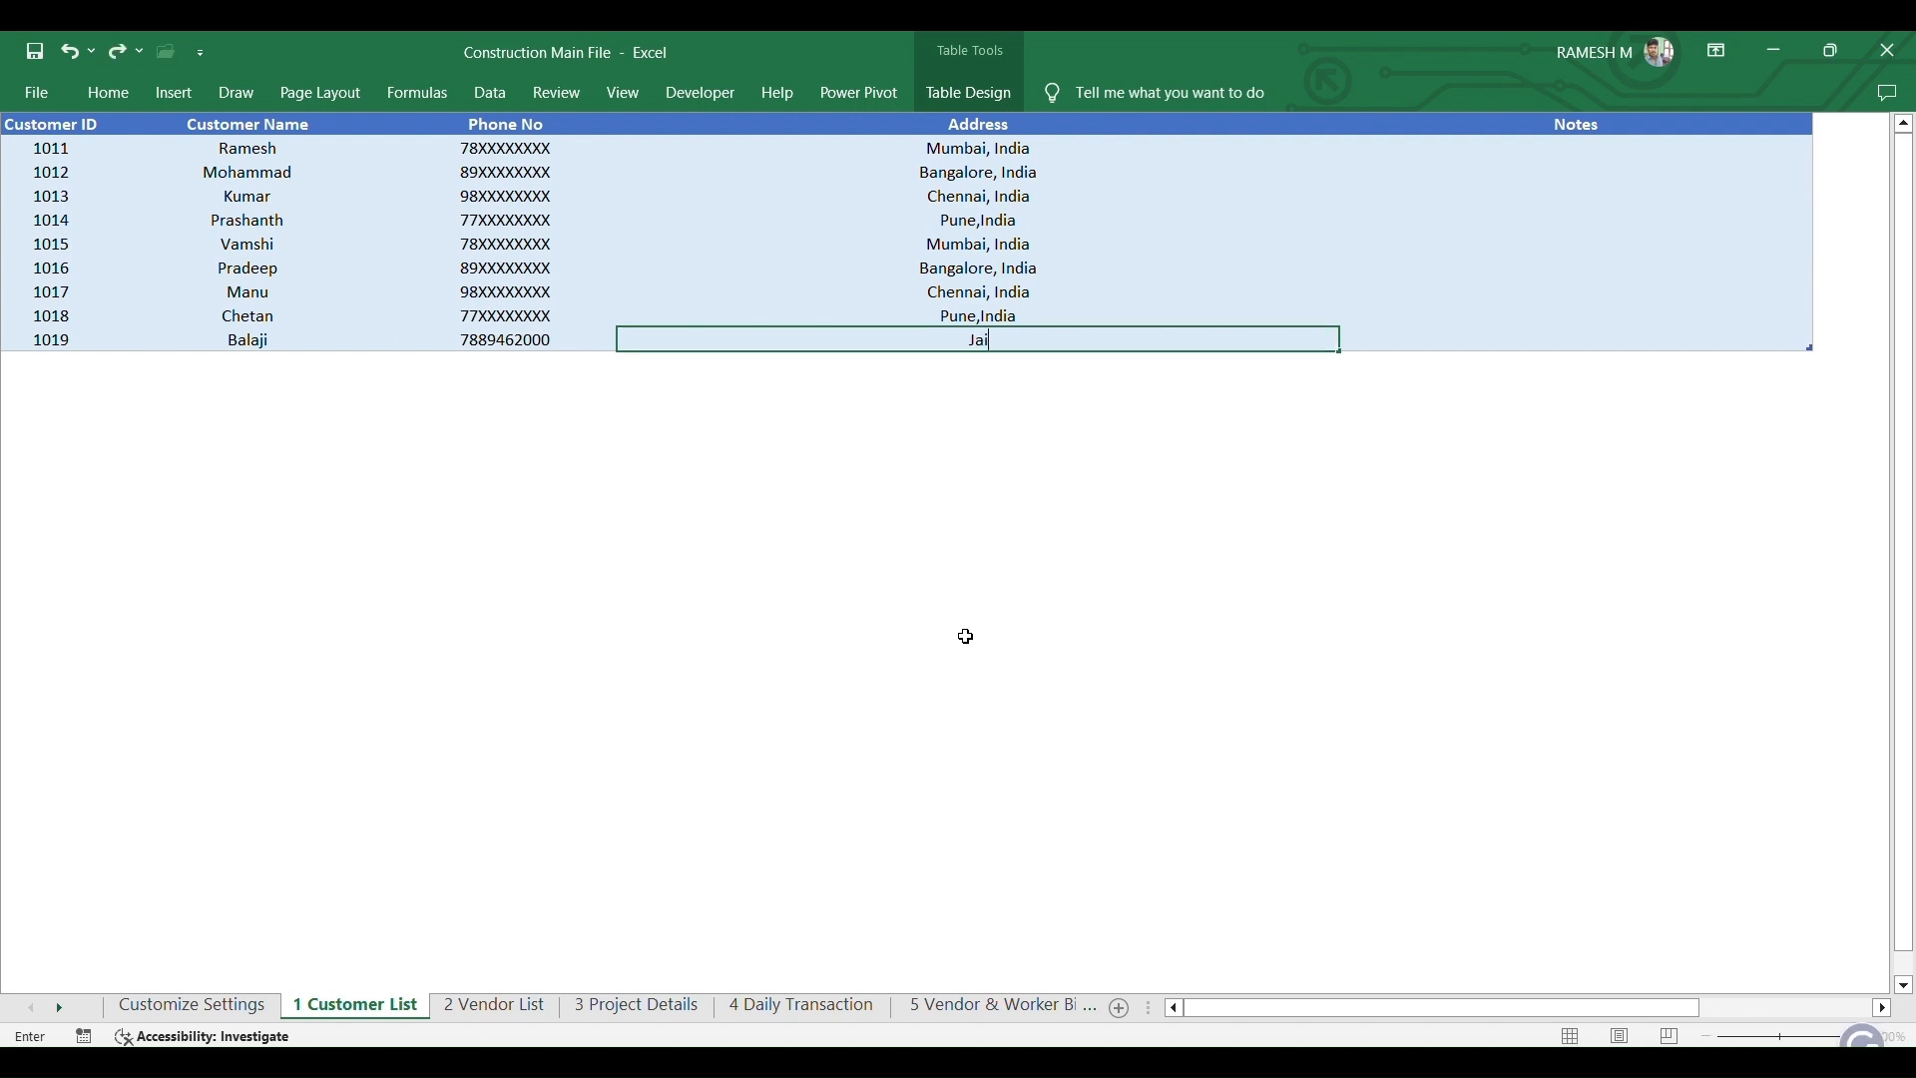
{"action": "type", "text": "pur,India"}
{"action": "key", "text": "Tab"}
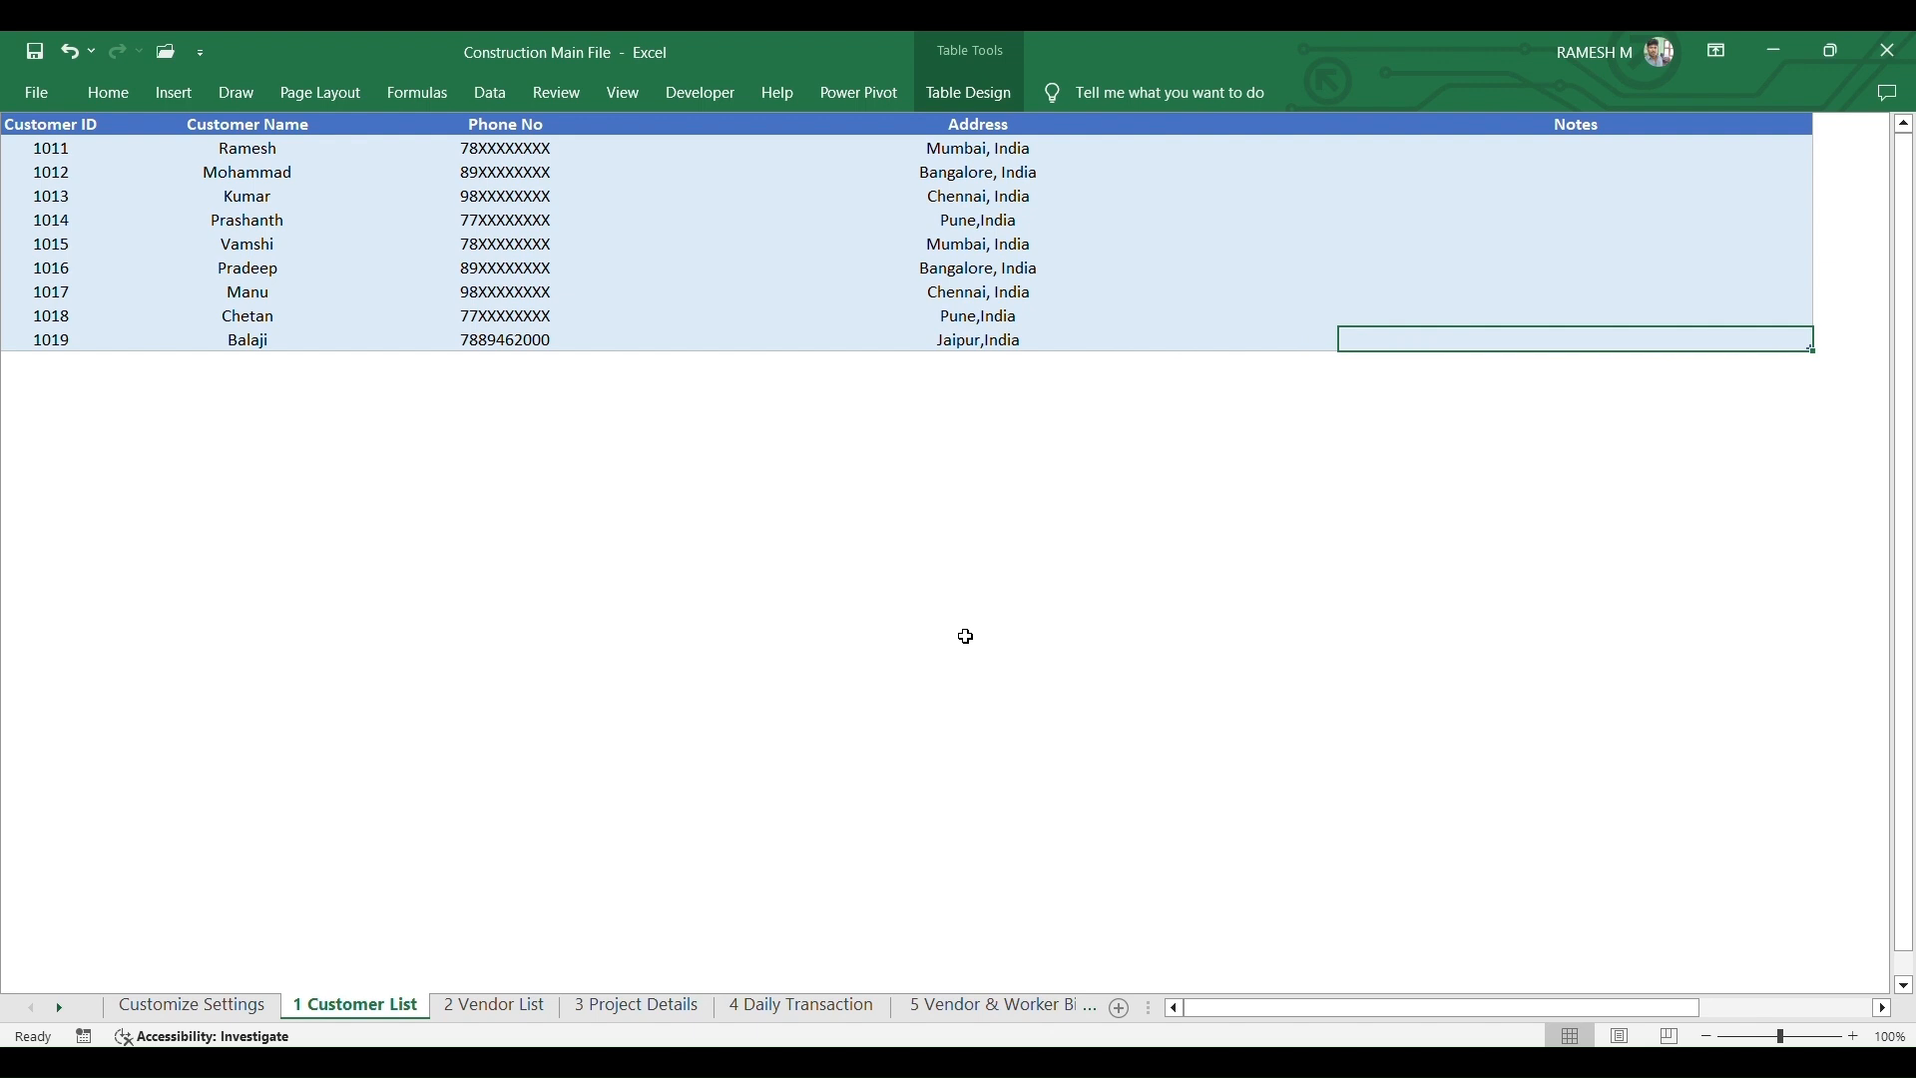
- Arrow back up through the customer table, then return to the empty row's Customer ID
{"action": "key", "text": "Left"}
{"action": "key", "text": "Left"}
{"action": "key", "text": "Left"}
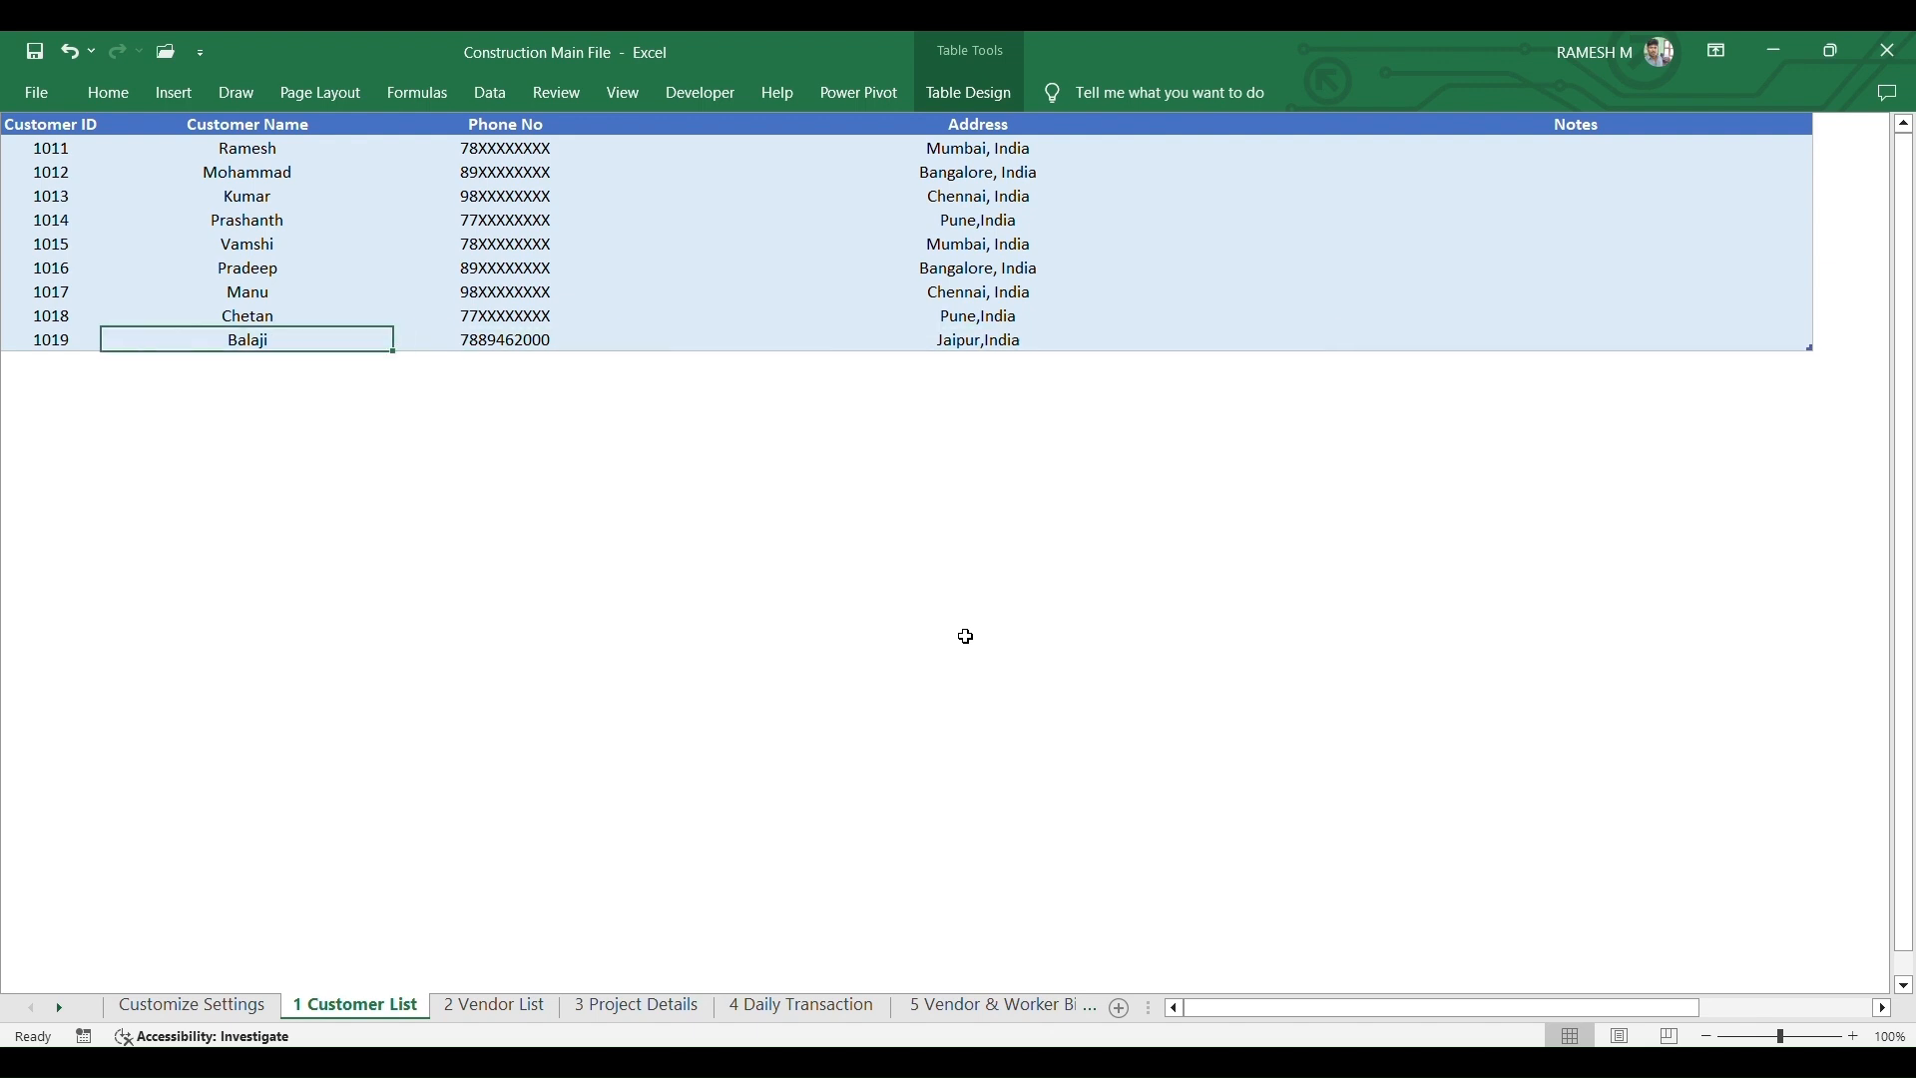
{"action": "key", "text": "Left"}
{"action": "key", "text": "Up"}
{"action": "key", "text": "Up"}
{"action": "key", "text": "Up"}
{"action": "key", "text": "Up"}
{"action": "key", "text": "Up"}
{"action": "key", "text": "Up"}
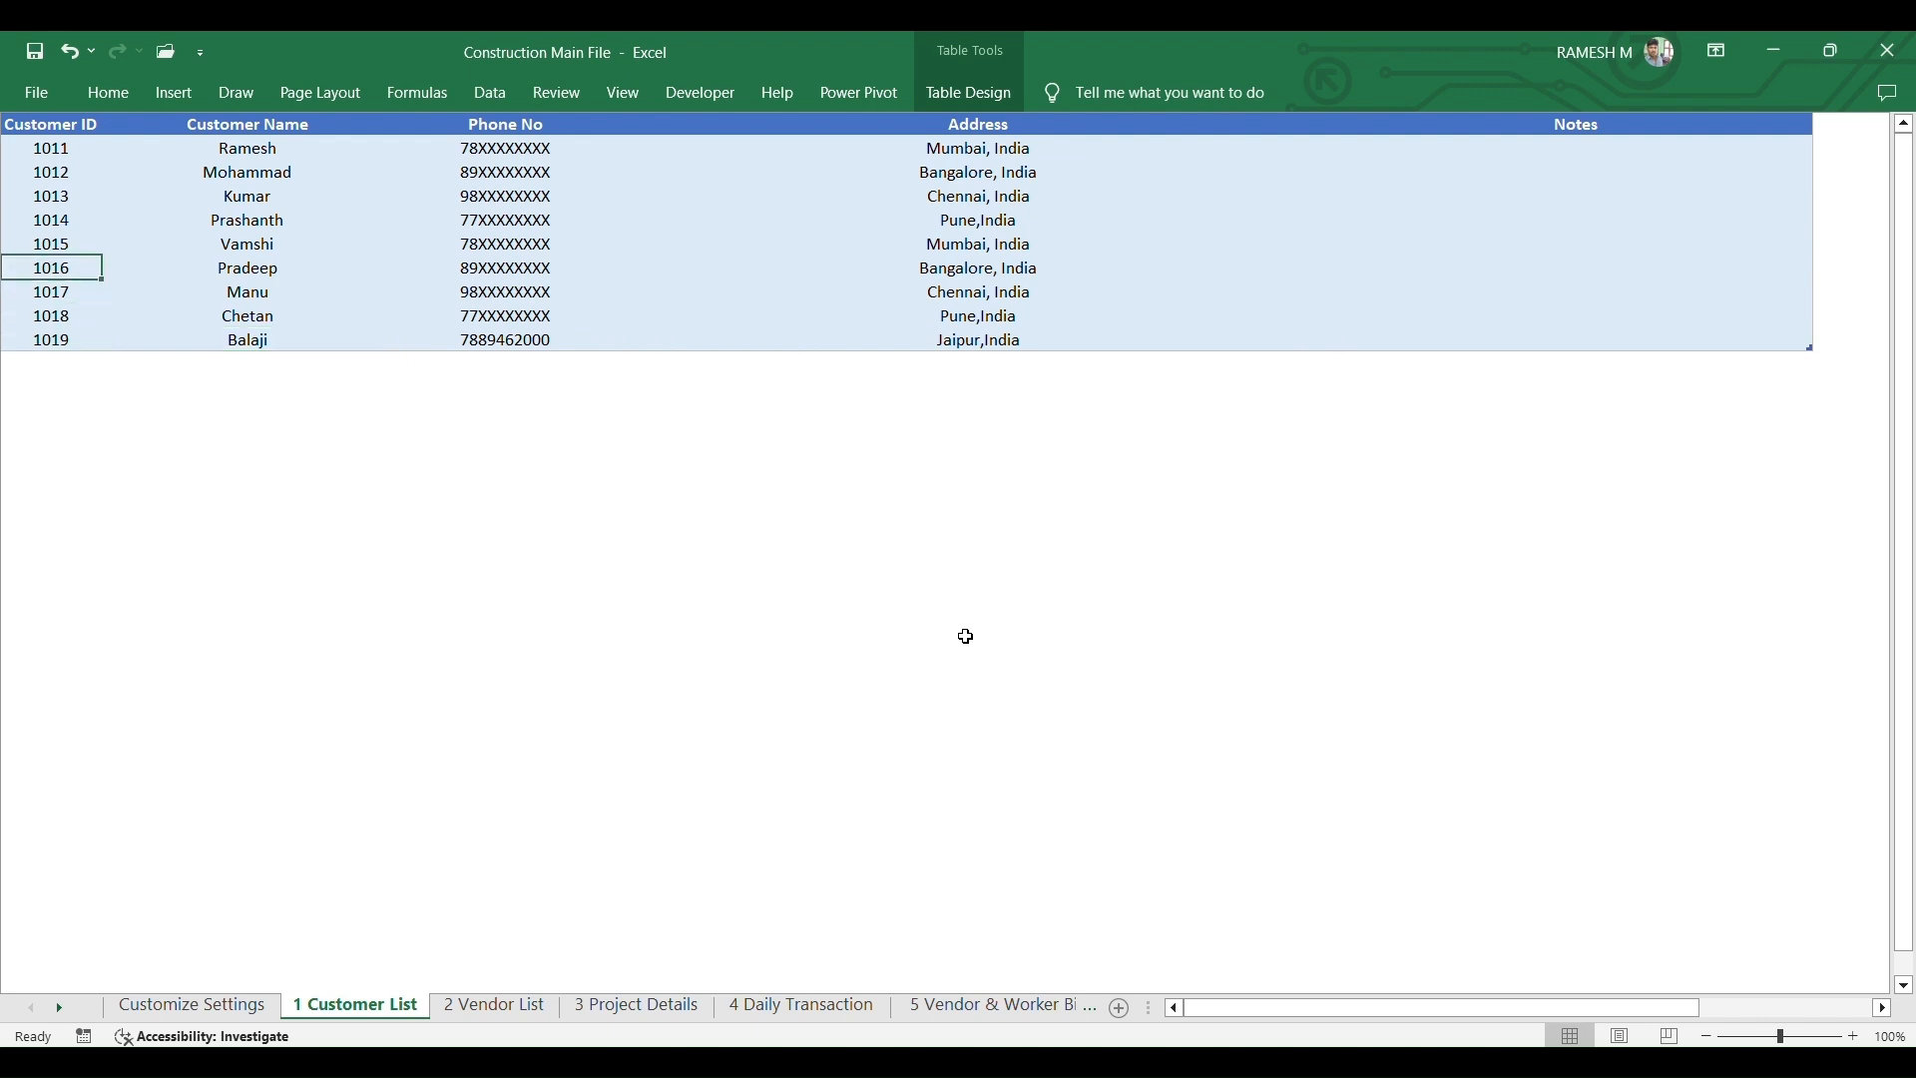
{"action": "key", "text": "Up"}
{"action": "key", "text": "Up"}
{"action": "key", "text": "Right"}
{"action": "key", "text": "Right"}
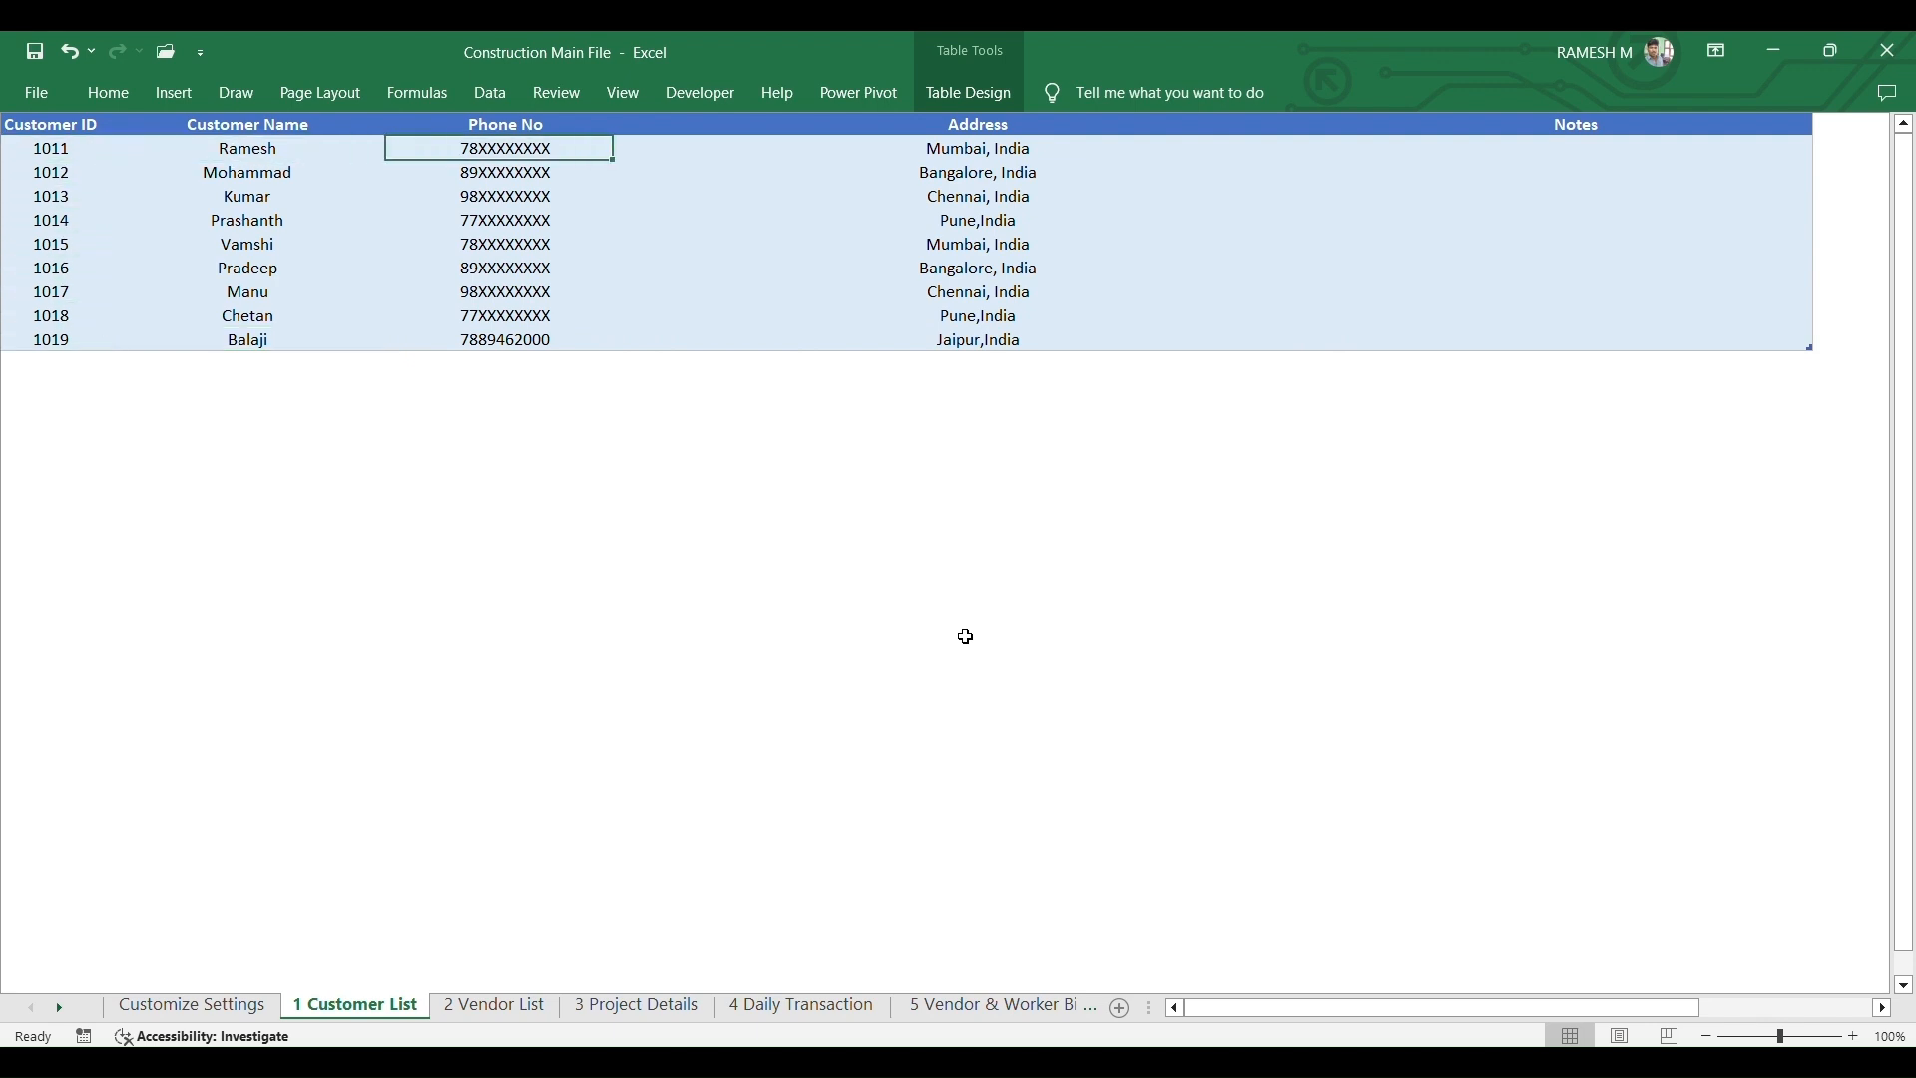
{"action": "key", "text": "Up"}
{"action": "key", "text": "Down"}
{"action": "key", "text": "Down"}
{"action": "key", "text": "Down"}
{"action": "key", "text": "Down"}
{"action": "key", "text": "Down"}
{"action": "key", "text": "Down"}
{"action": "key", "text": "Down"}
{"action": "key", "text": "Down"}
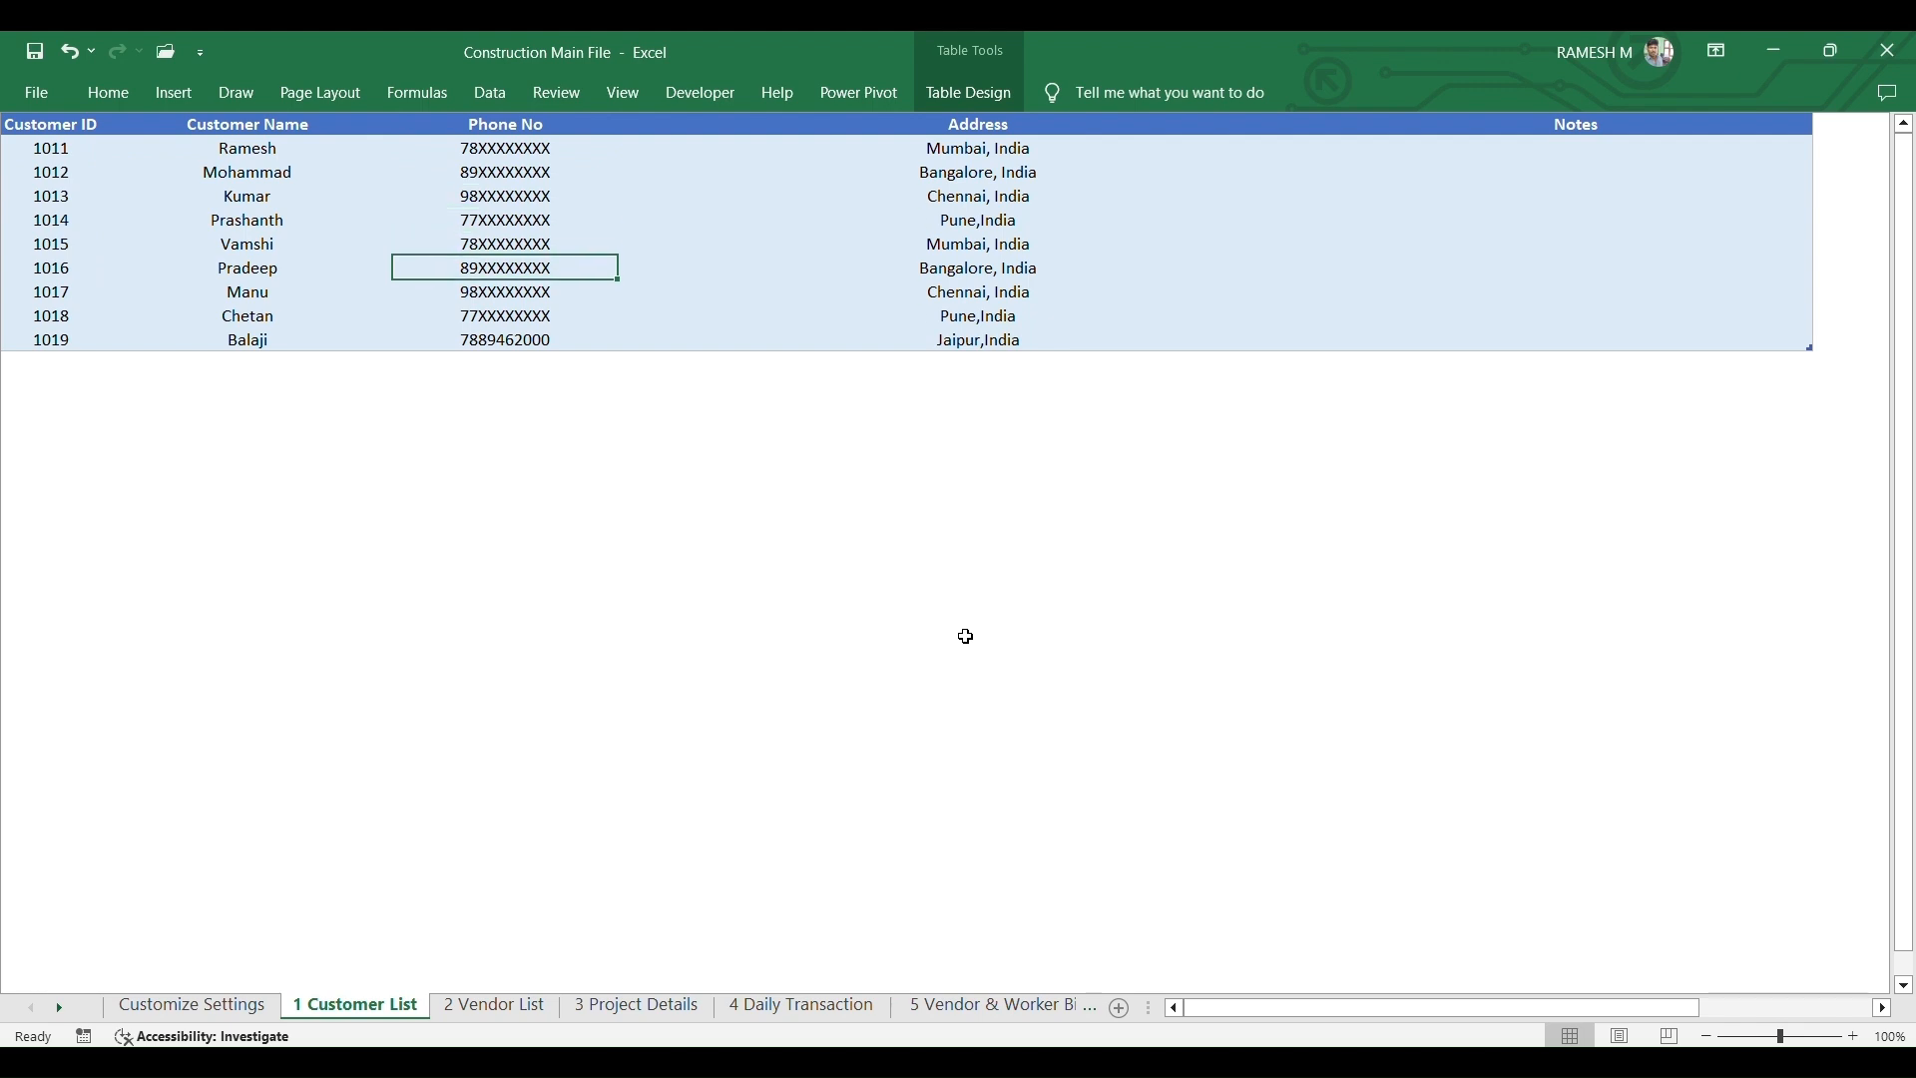
{"action": "key", "text": "Down"}
{"action": "key", "text": "Down"}
{"action": "key", "text": "Left"}
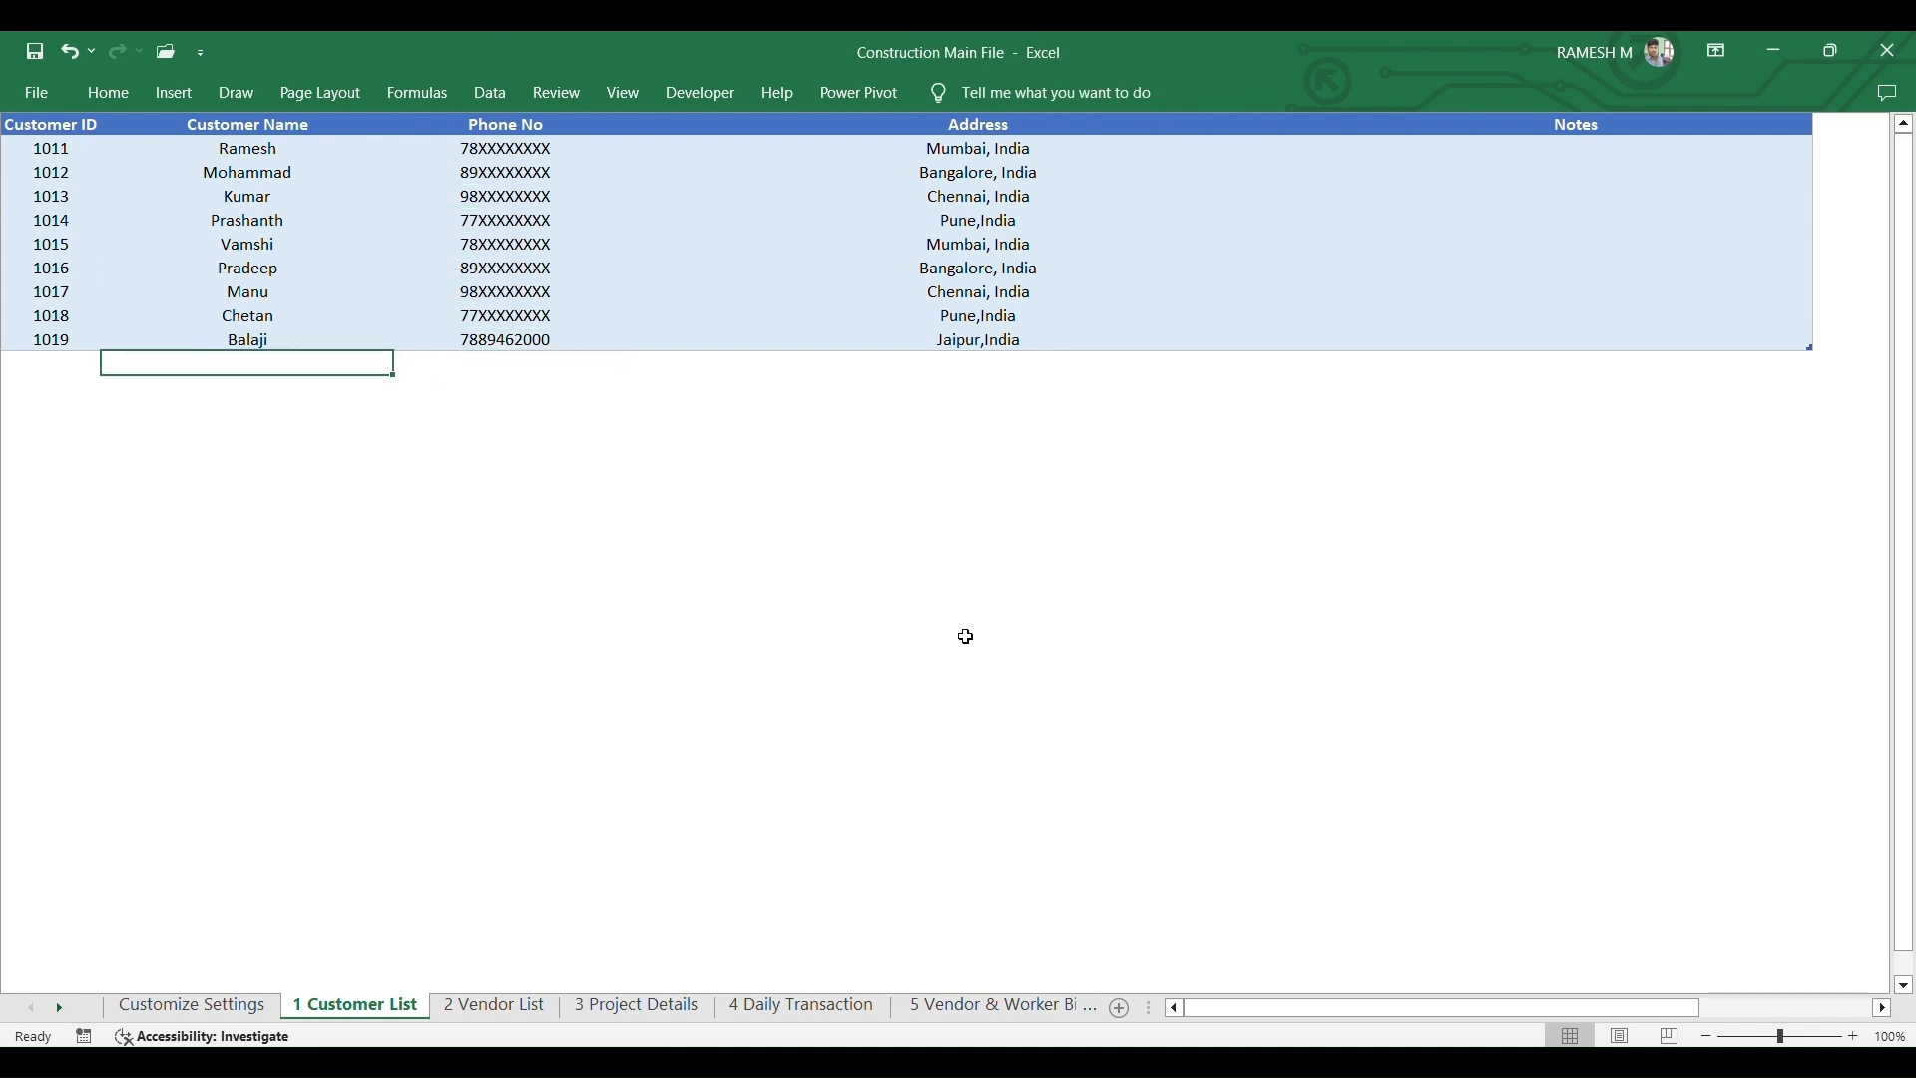
{"action": "key", "text": "Left"}
- Add ID 1020 with the repeated customer name and cancel the Duplicate Entry rejection
{"action": "type", "text": "1020"}
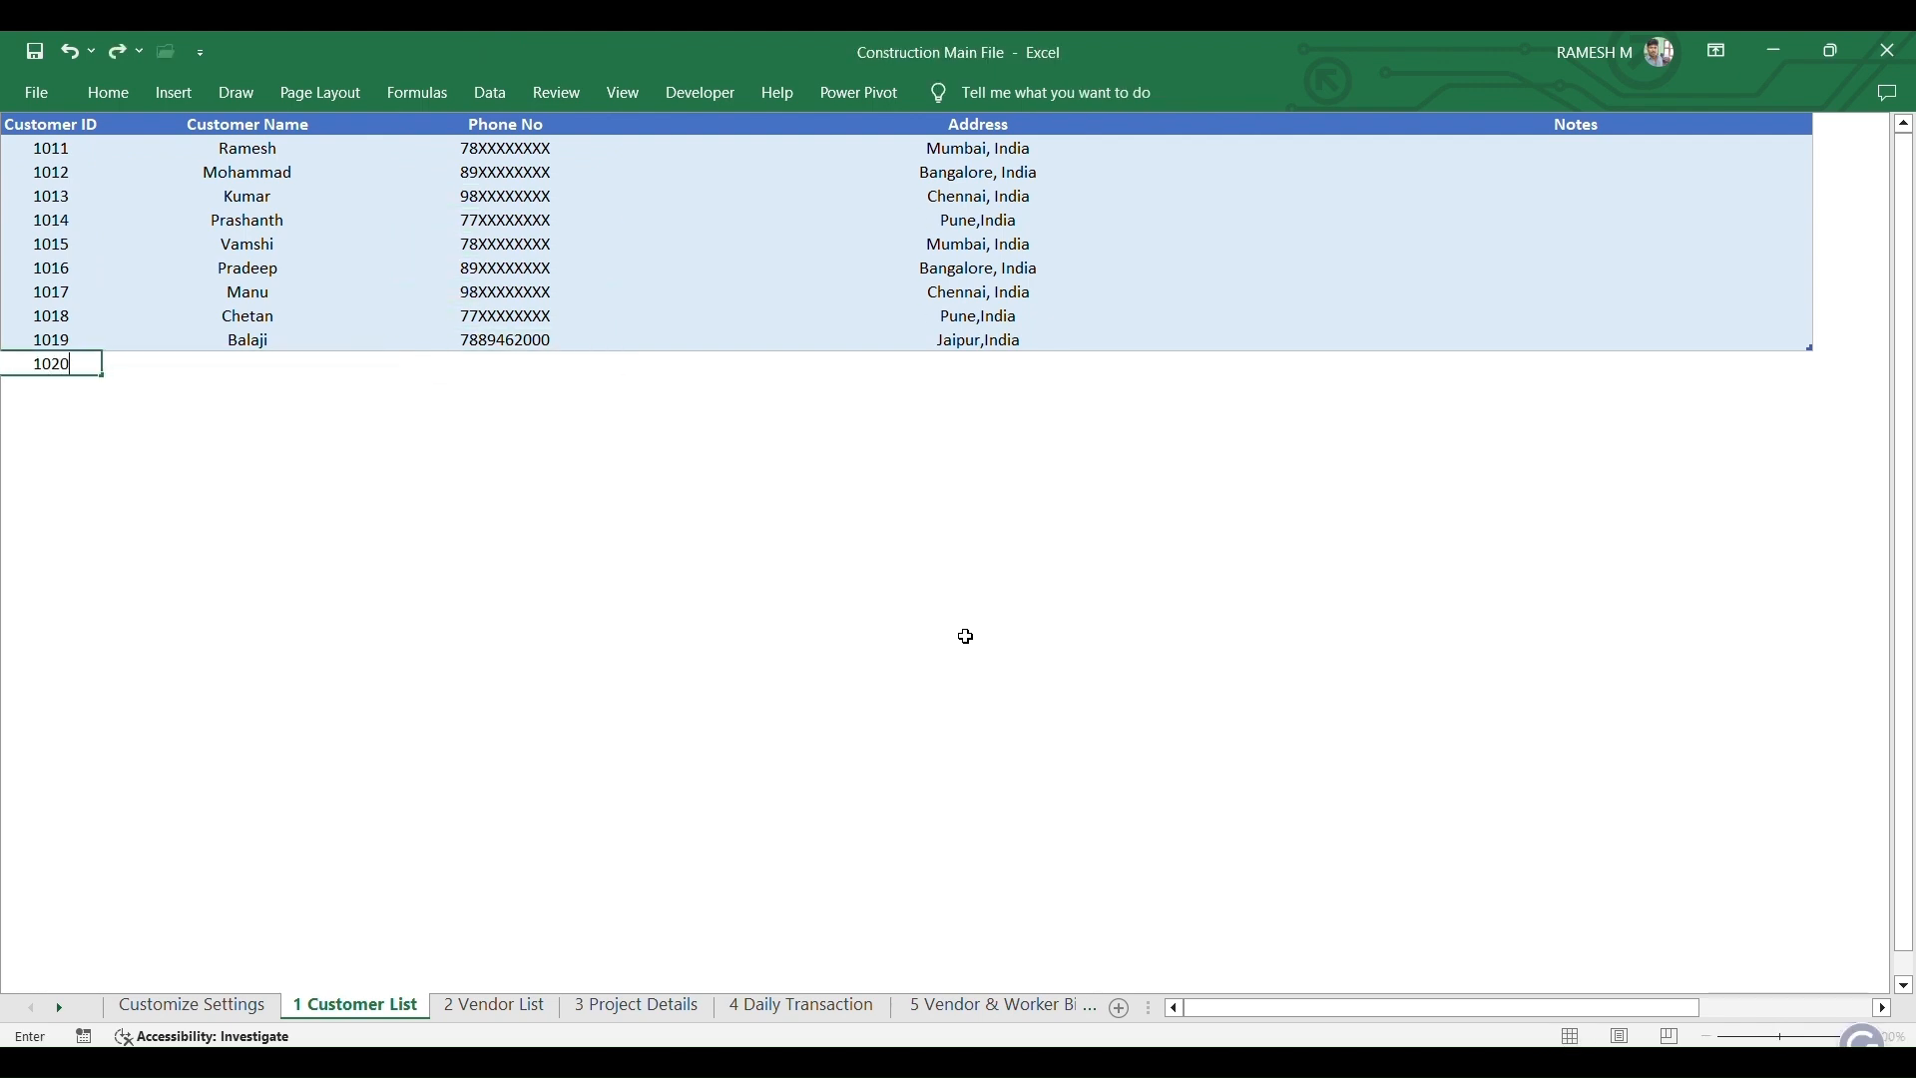
{"action": "key", "text": "Tab"}
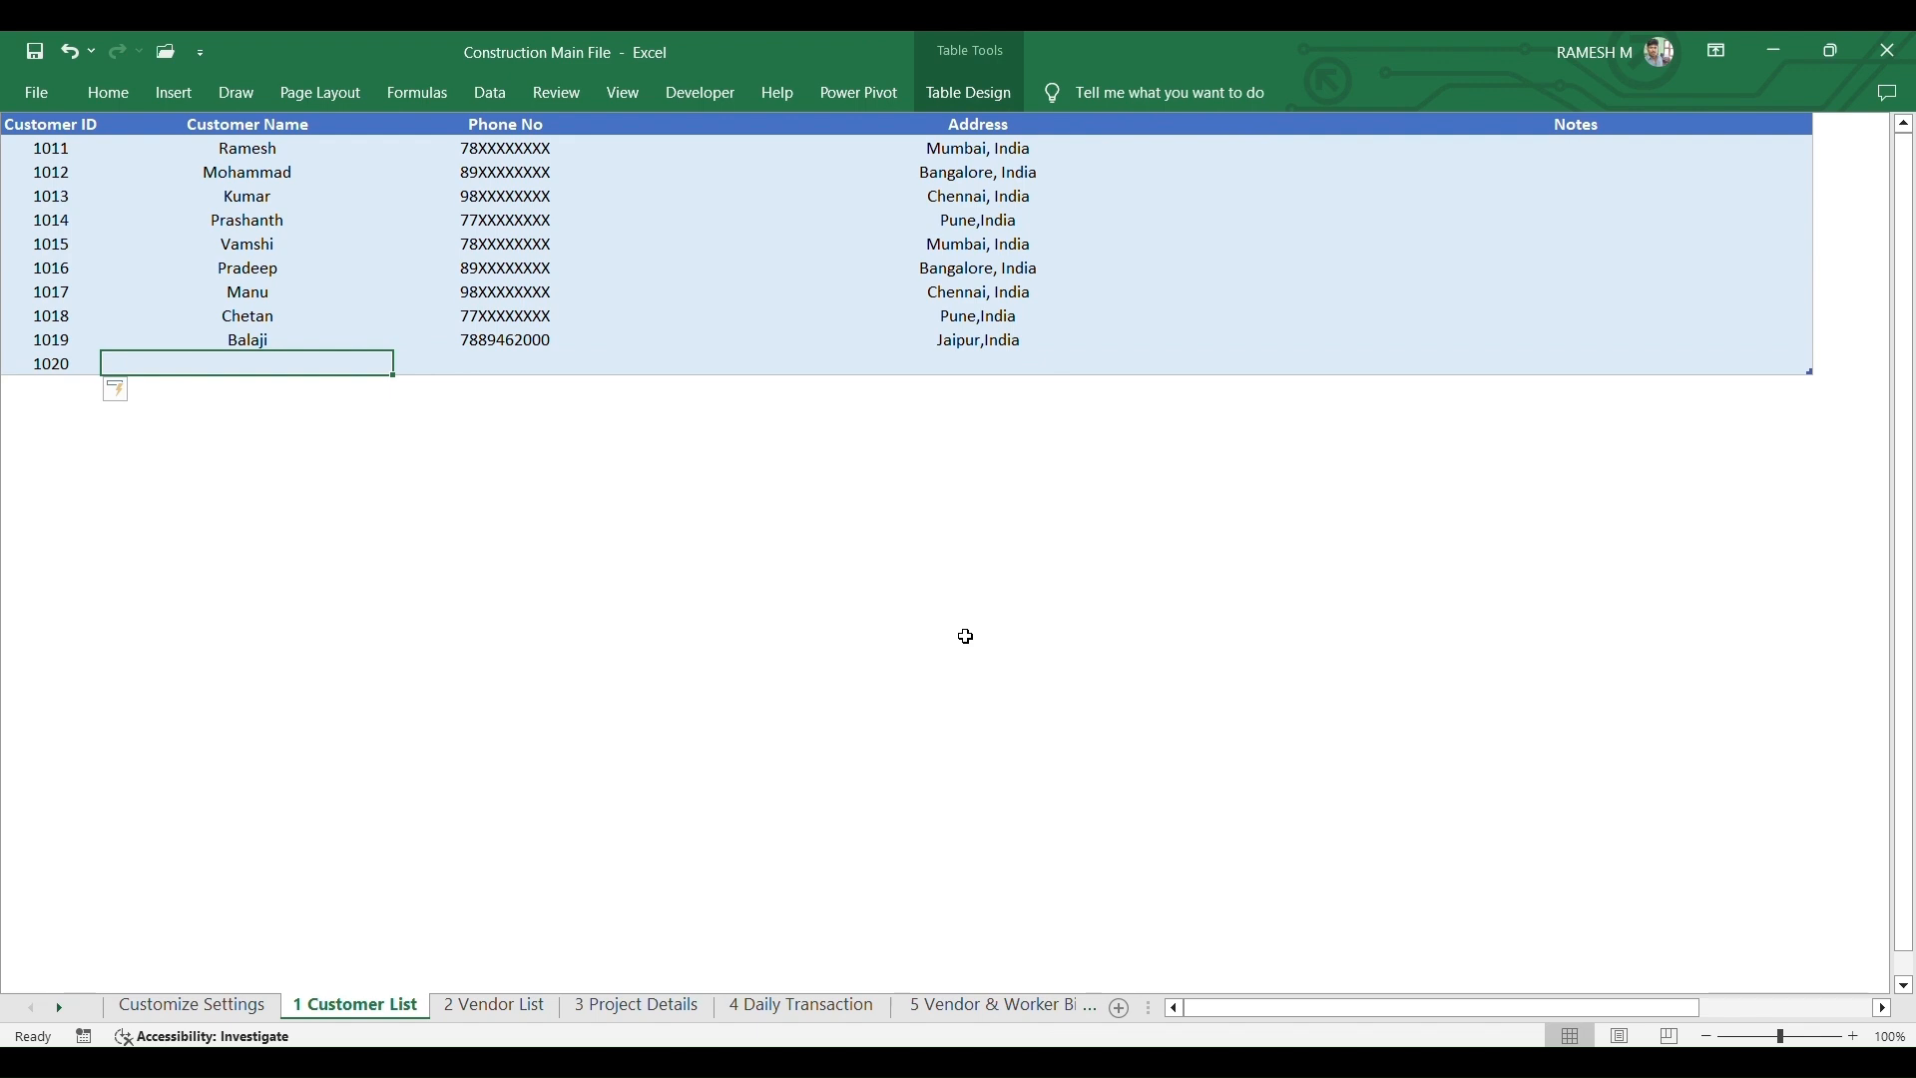
{"action": "type", "text": "Bal"}
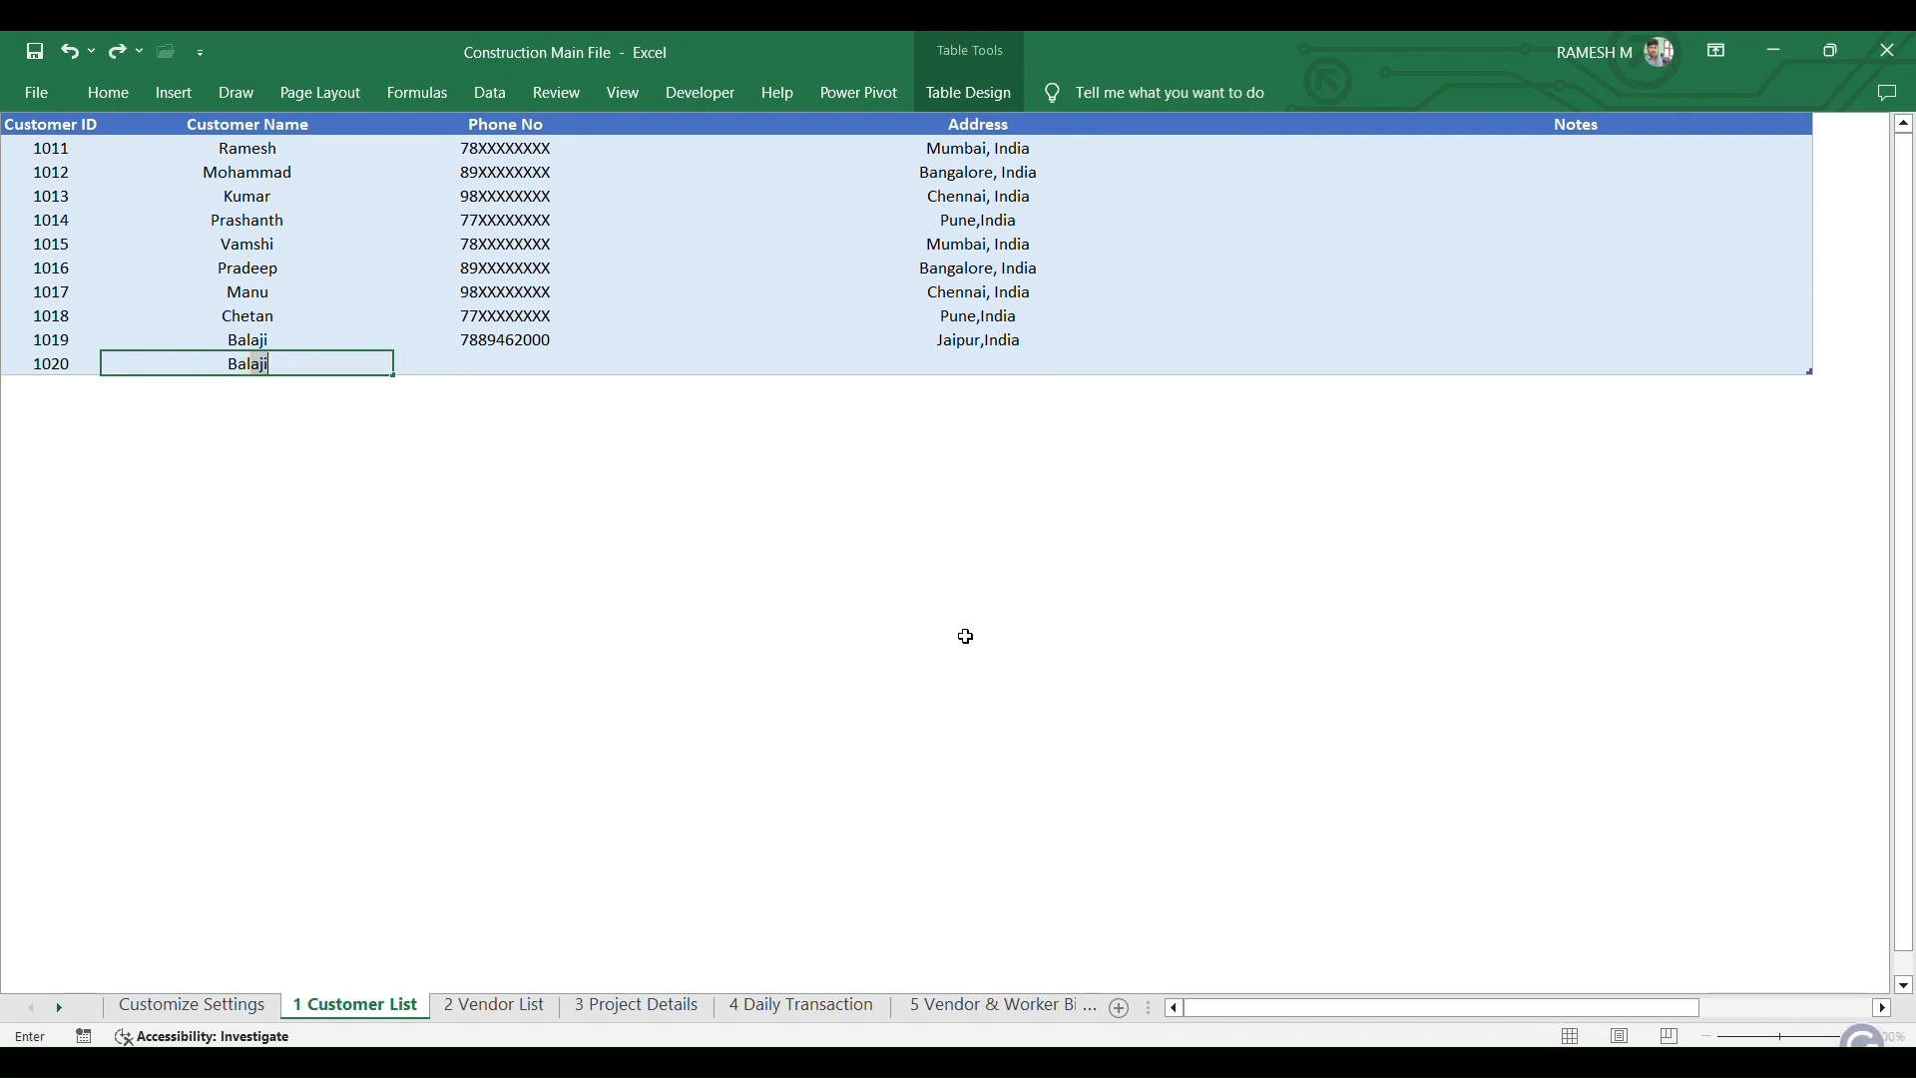
{"action": "key", "text": "BackSpace"}
{"action": "type", "text": "aji"}
{"action": "key", "text": "Return"}
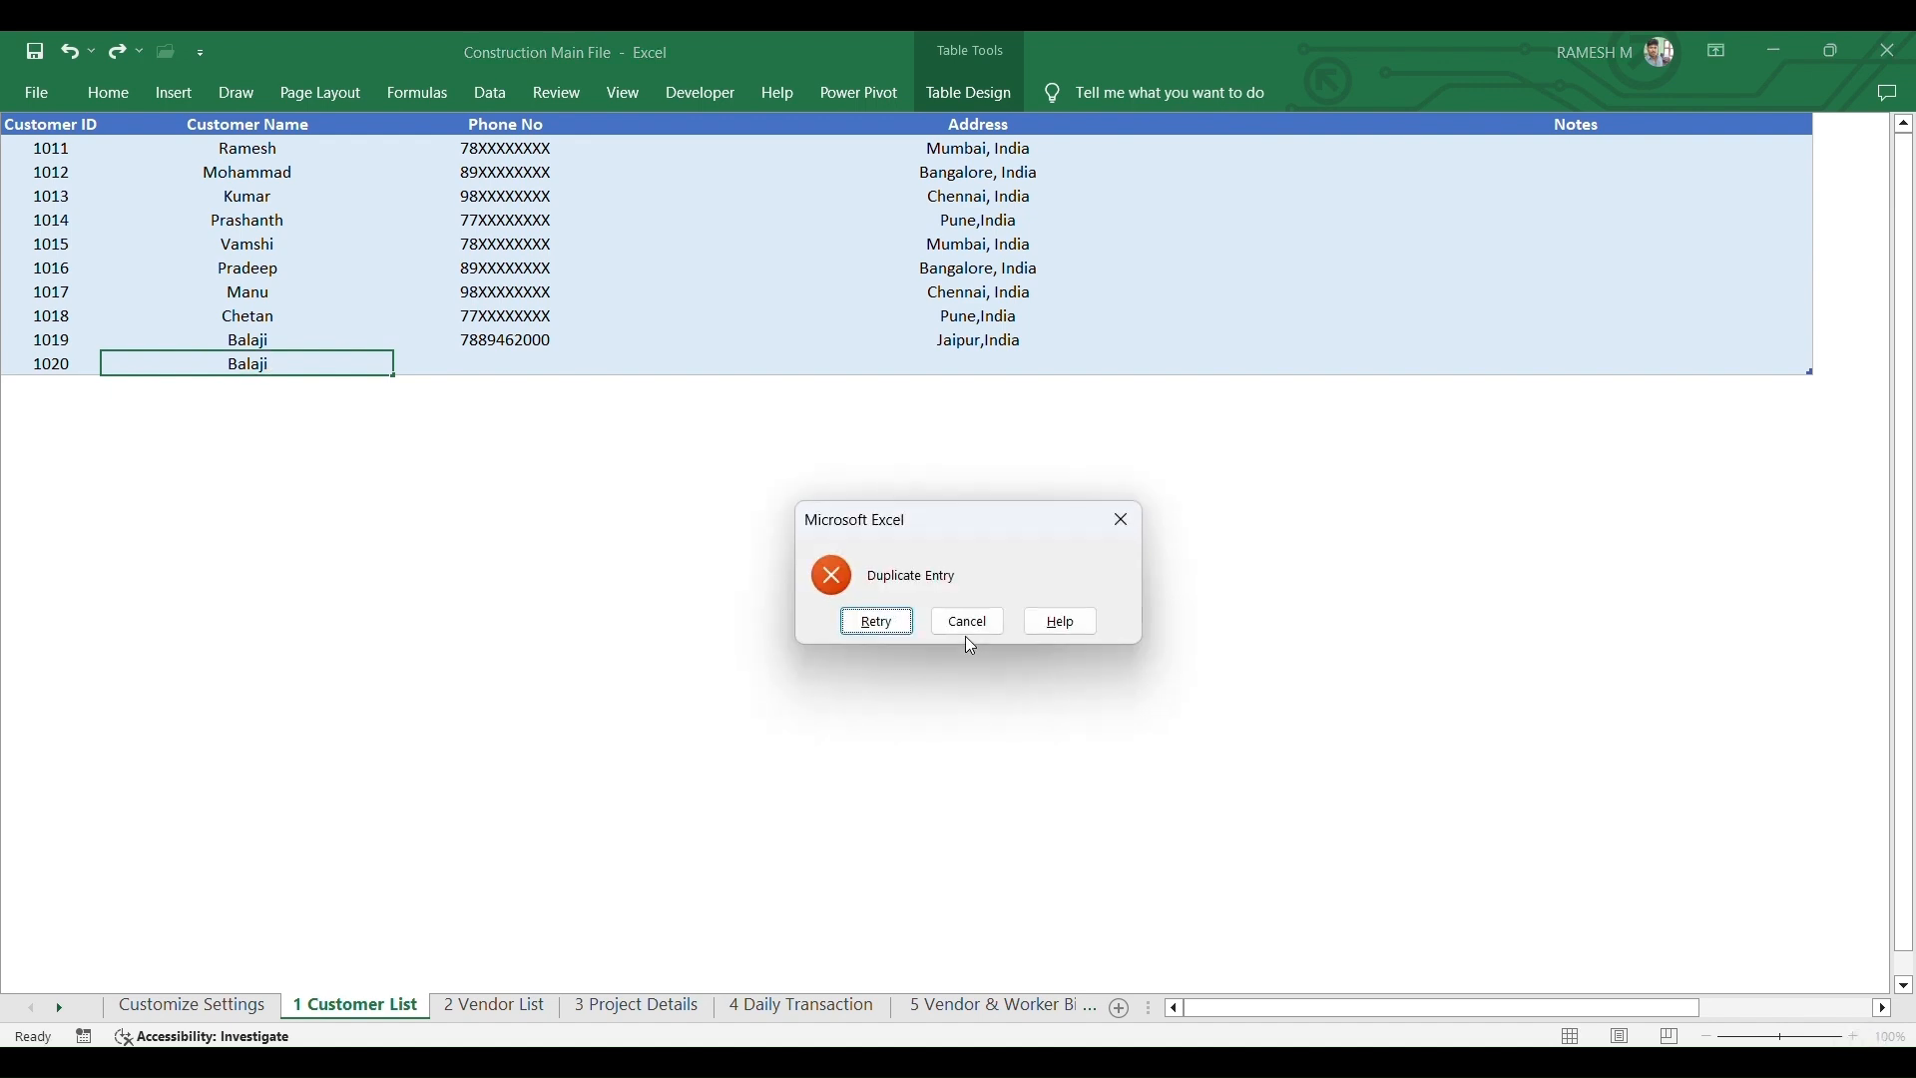
{"action": "left_click", "coordinate": [973, 629]}
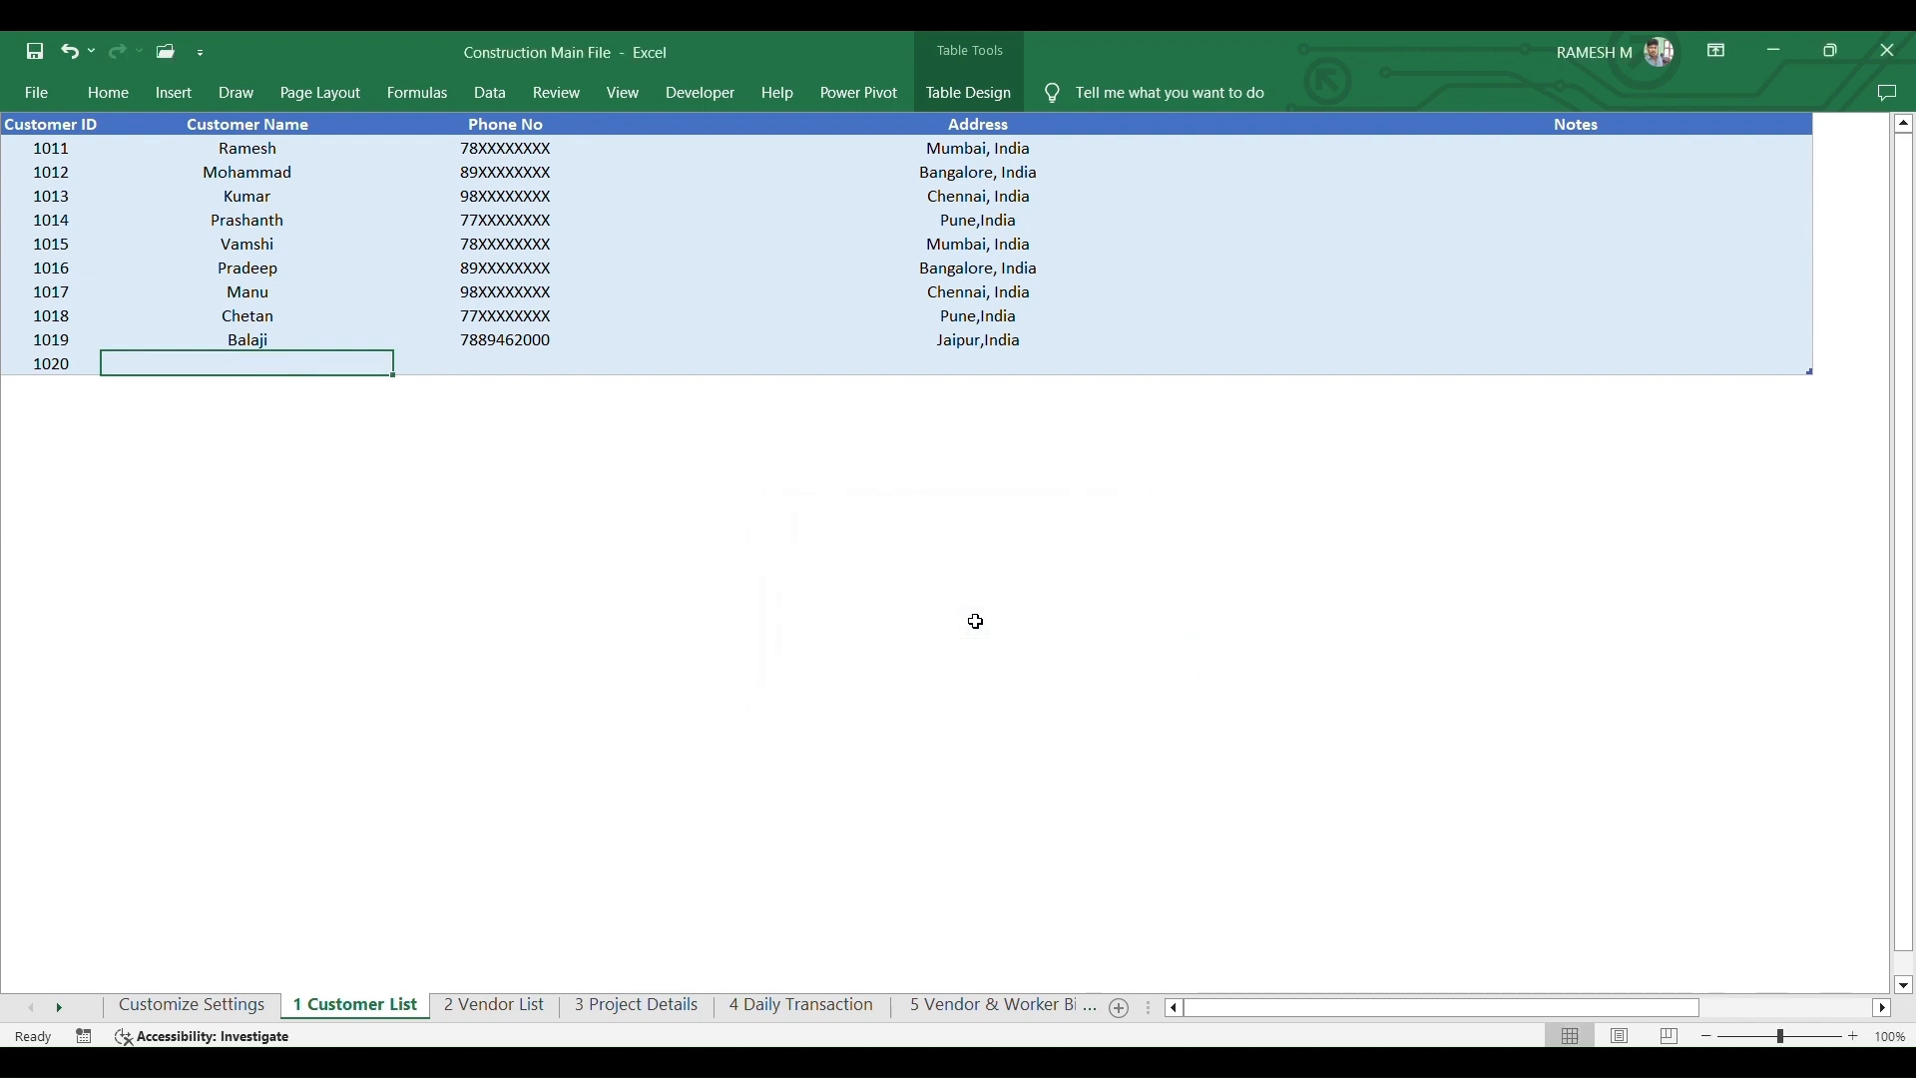
- Delete the 1020 customer ID, leaving the new row empty
{"action": "left_click", "coordinate": [52, 360]}
{"action": "key", "text": "Delete"}
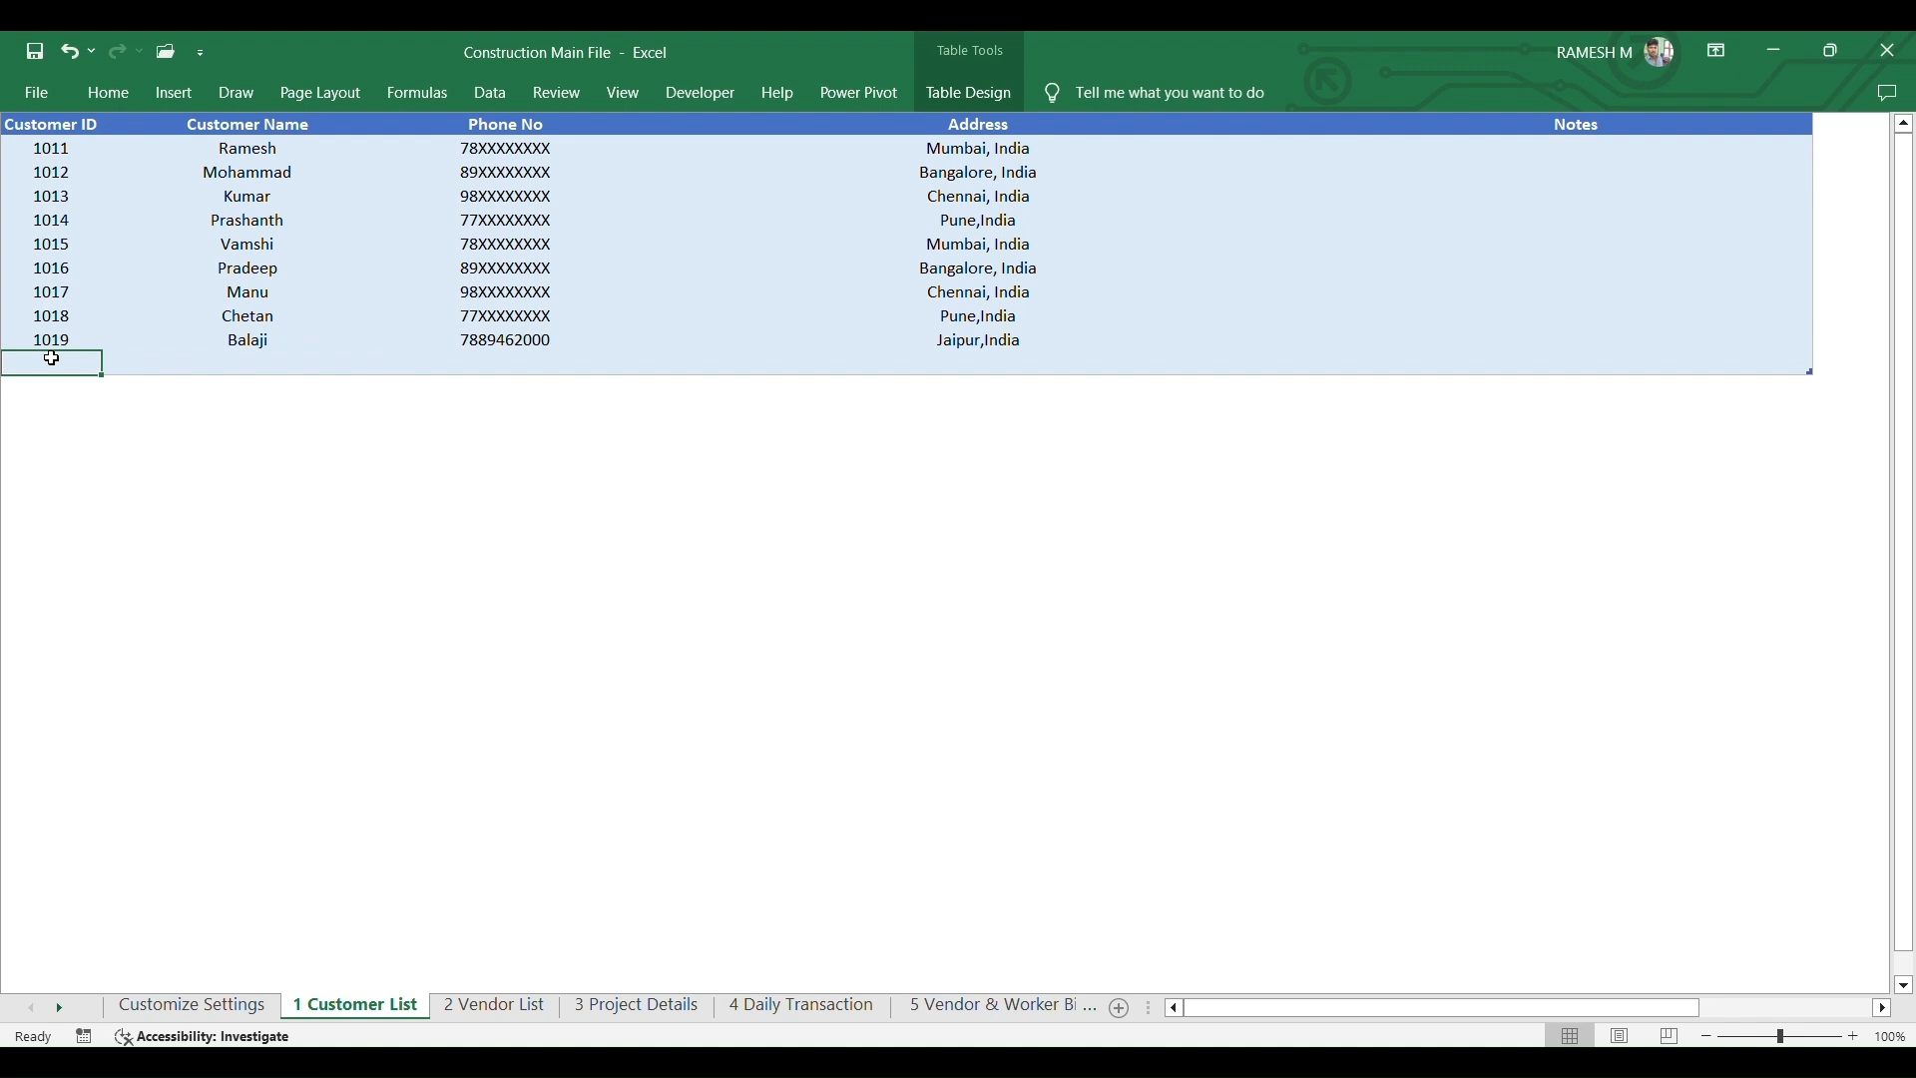
{"action": "key", "text": "Right"}
{"action": "key", "text": "Right"}
{"action": "key", "text": "Right"}
{"action": "key", "text": "Right"}
{"action": "key", "text": "Right"}
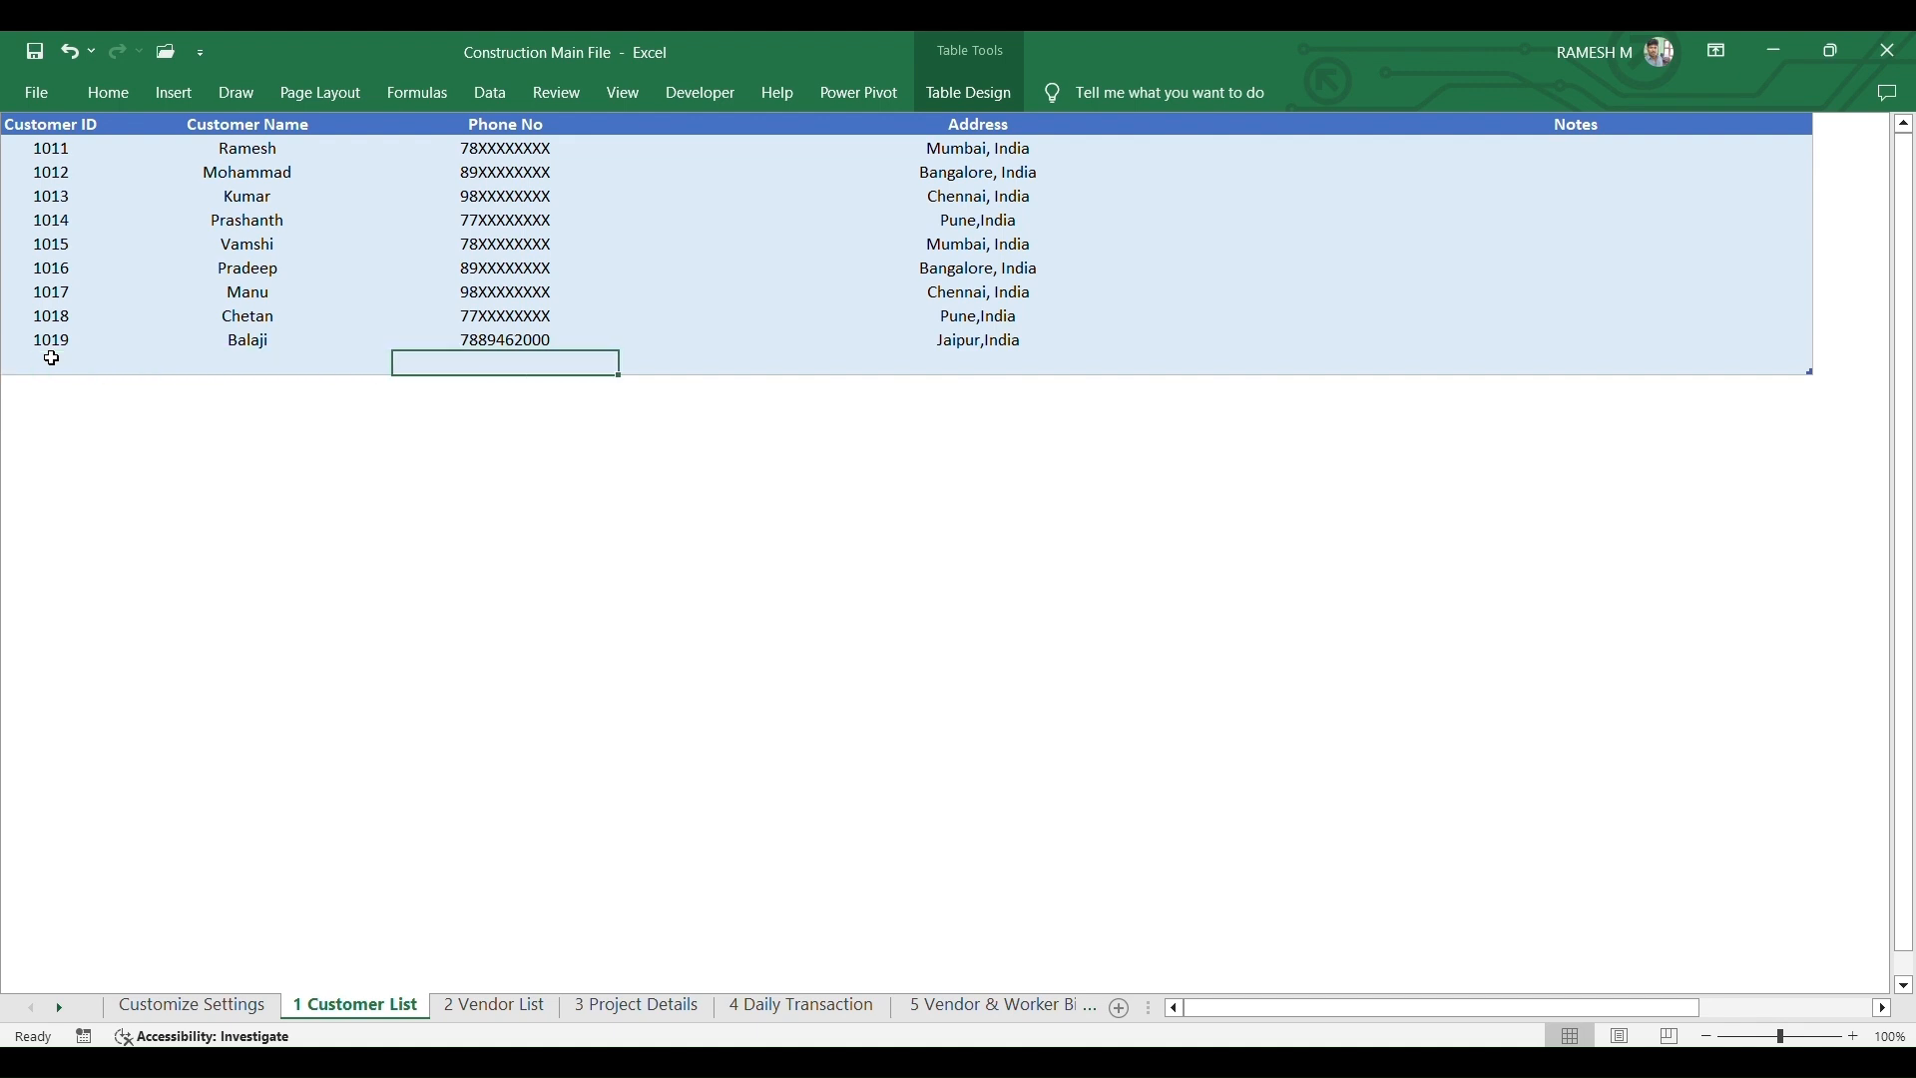
{"action": "key", "text": "Left"}
{"action": "key", "text": "Left"}
{"action": "key", "text": "Left"}
{"action": "key", "text": "Left"}
{"action": "key", "text": "Left"}
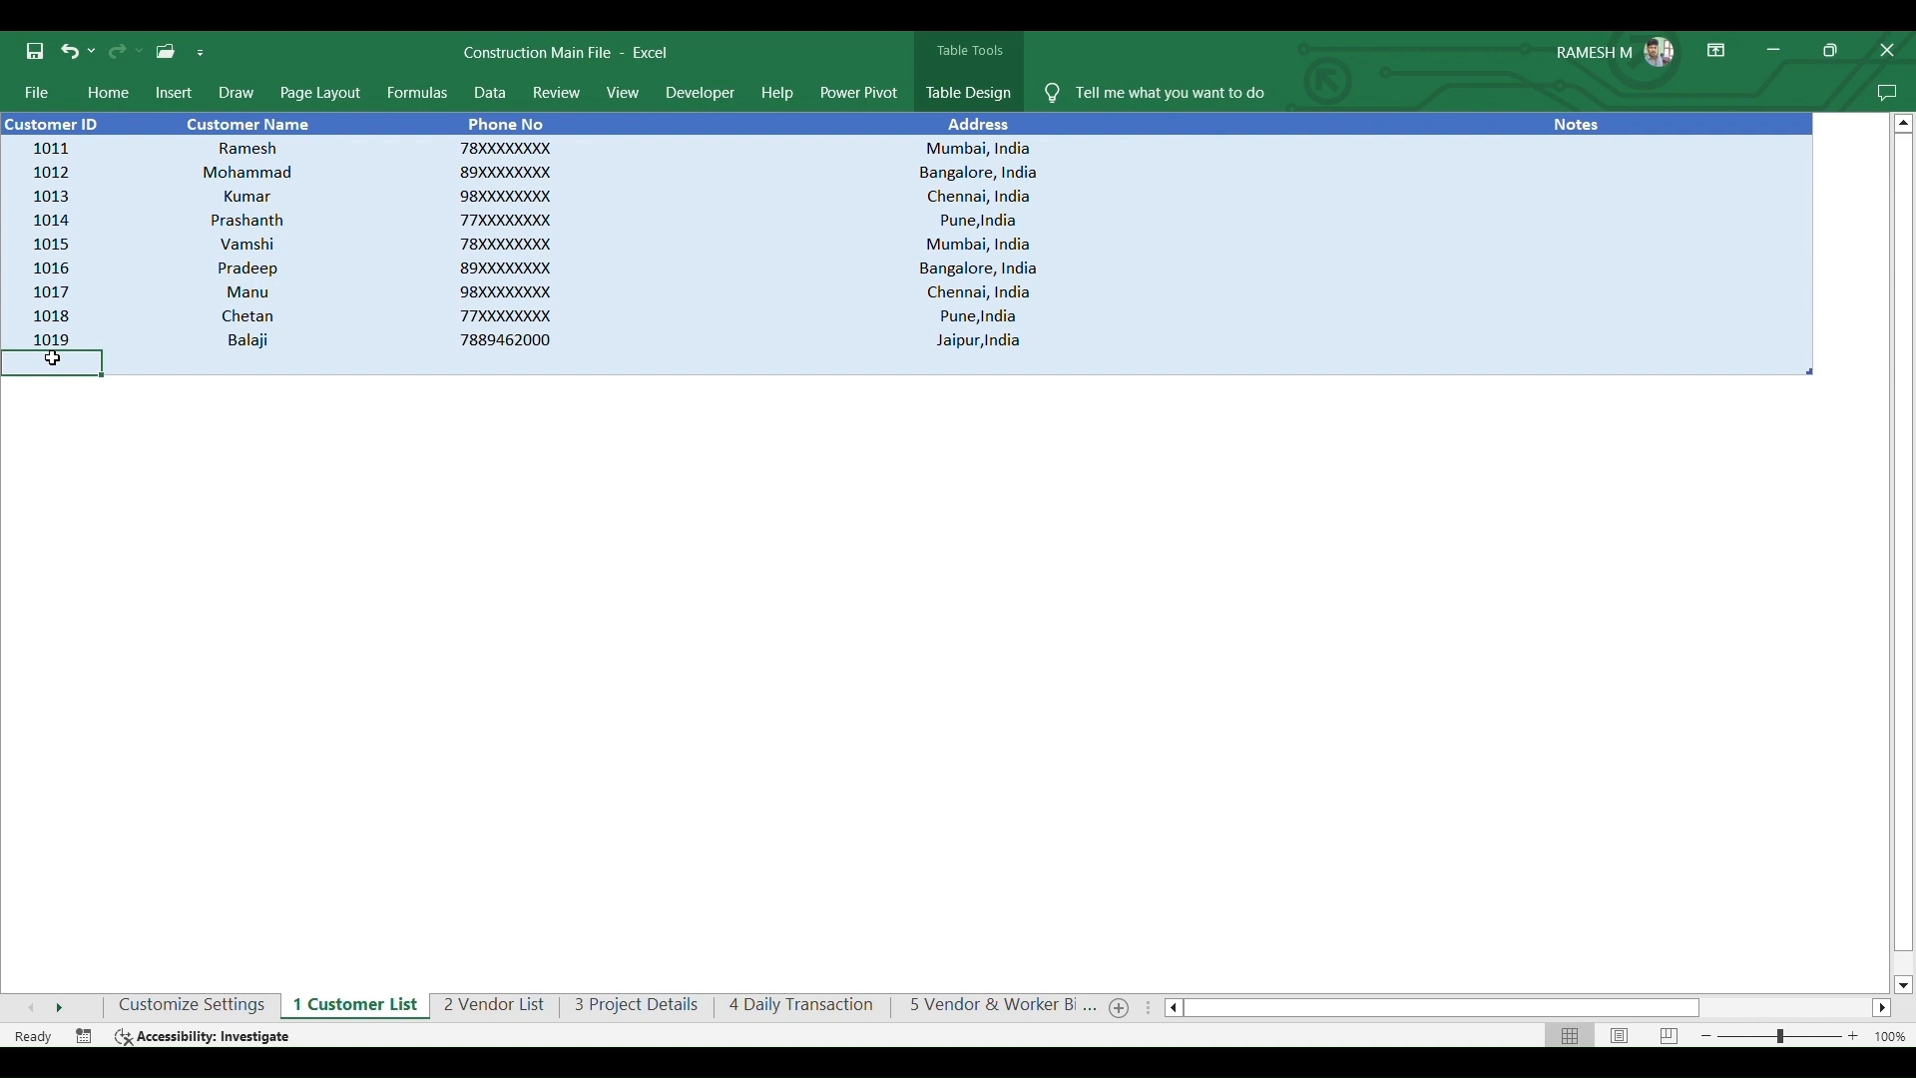
- On the 2 Vendor List sheet, step through the empty row's columns below the table
{"action": "left_click", "coordinate": [496, 1008]}
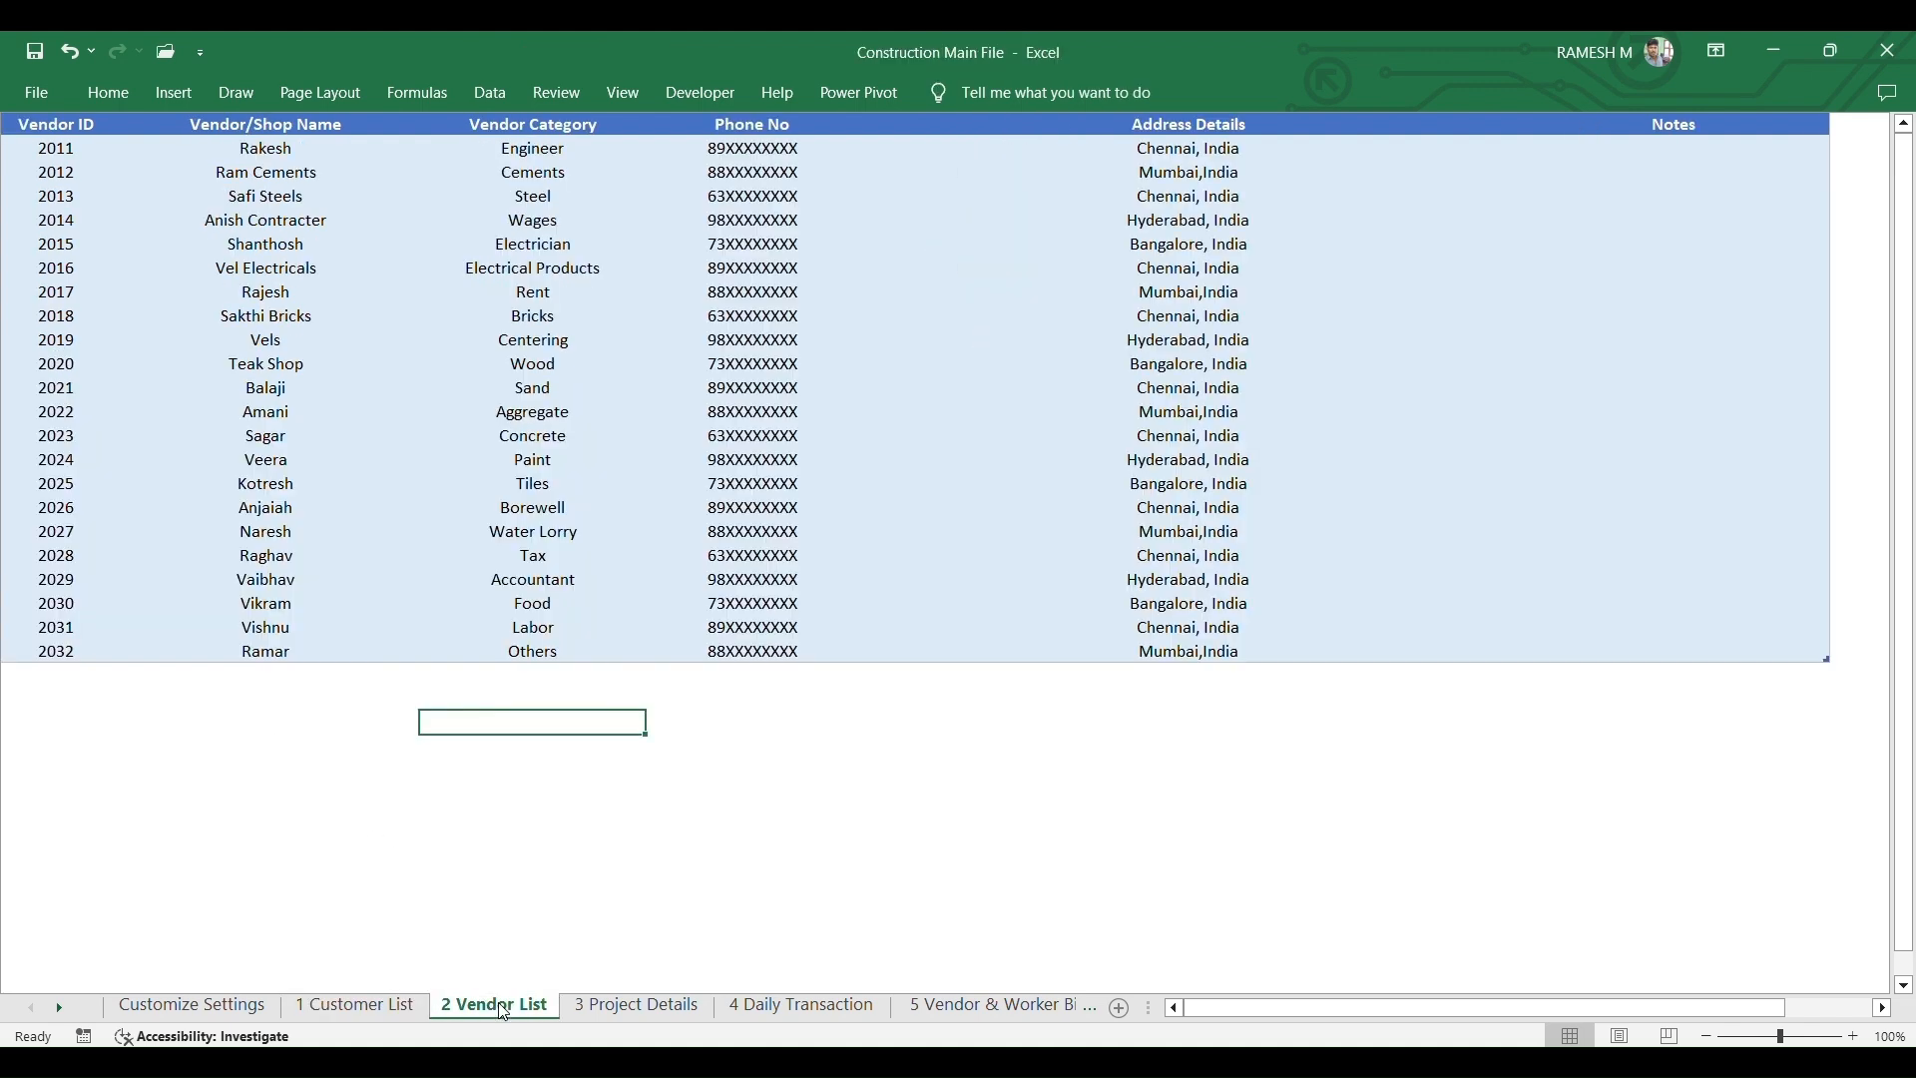
{"action": "left_click", "coordinate": [55, 673]}
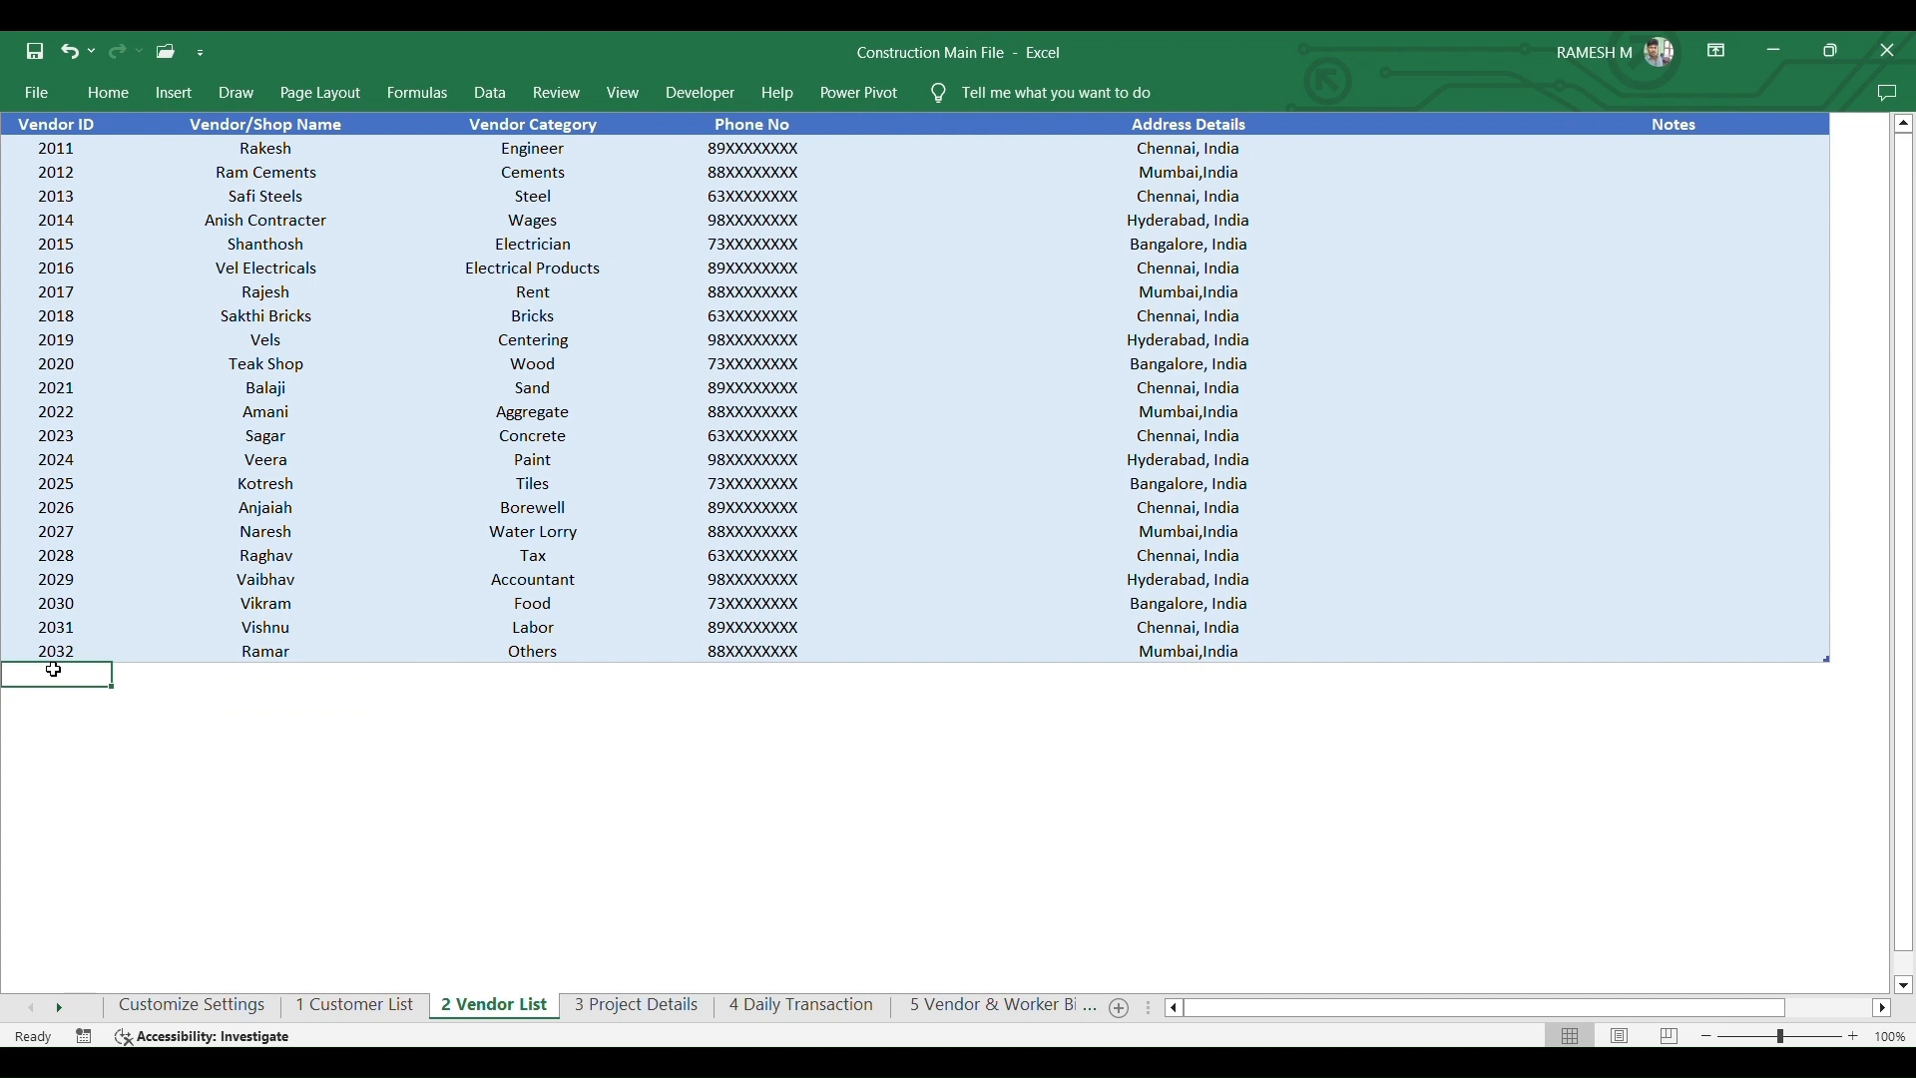
{"action": "key", "text": "Tab"}
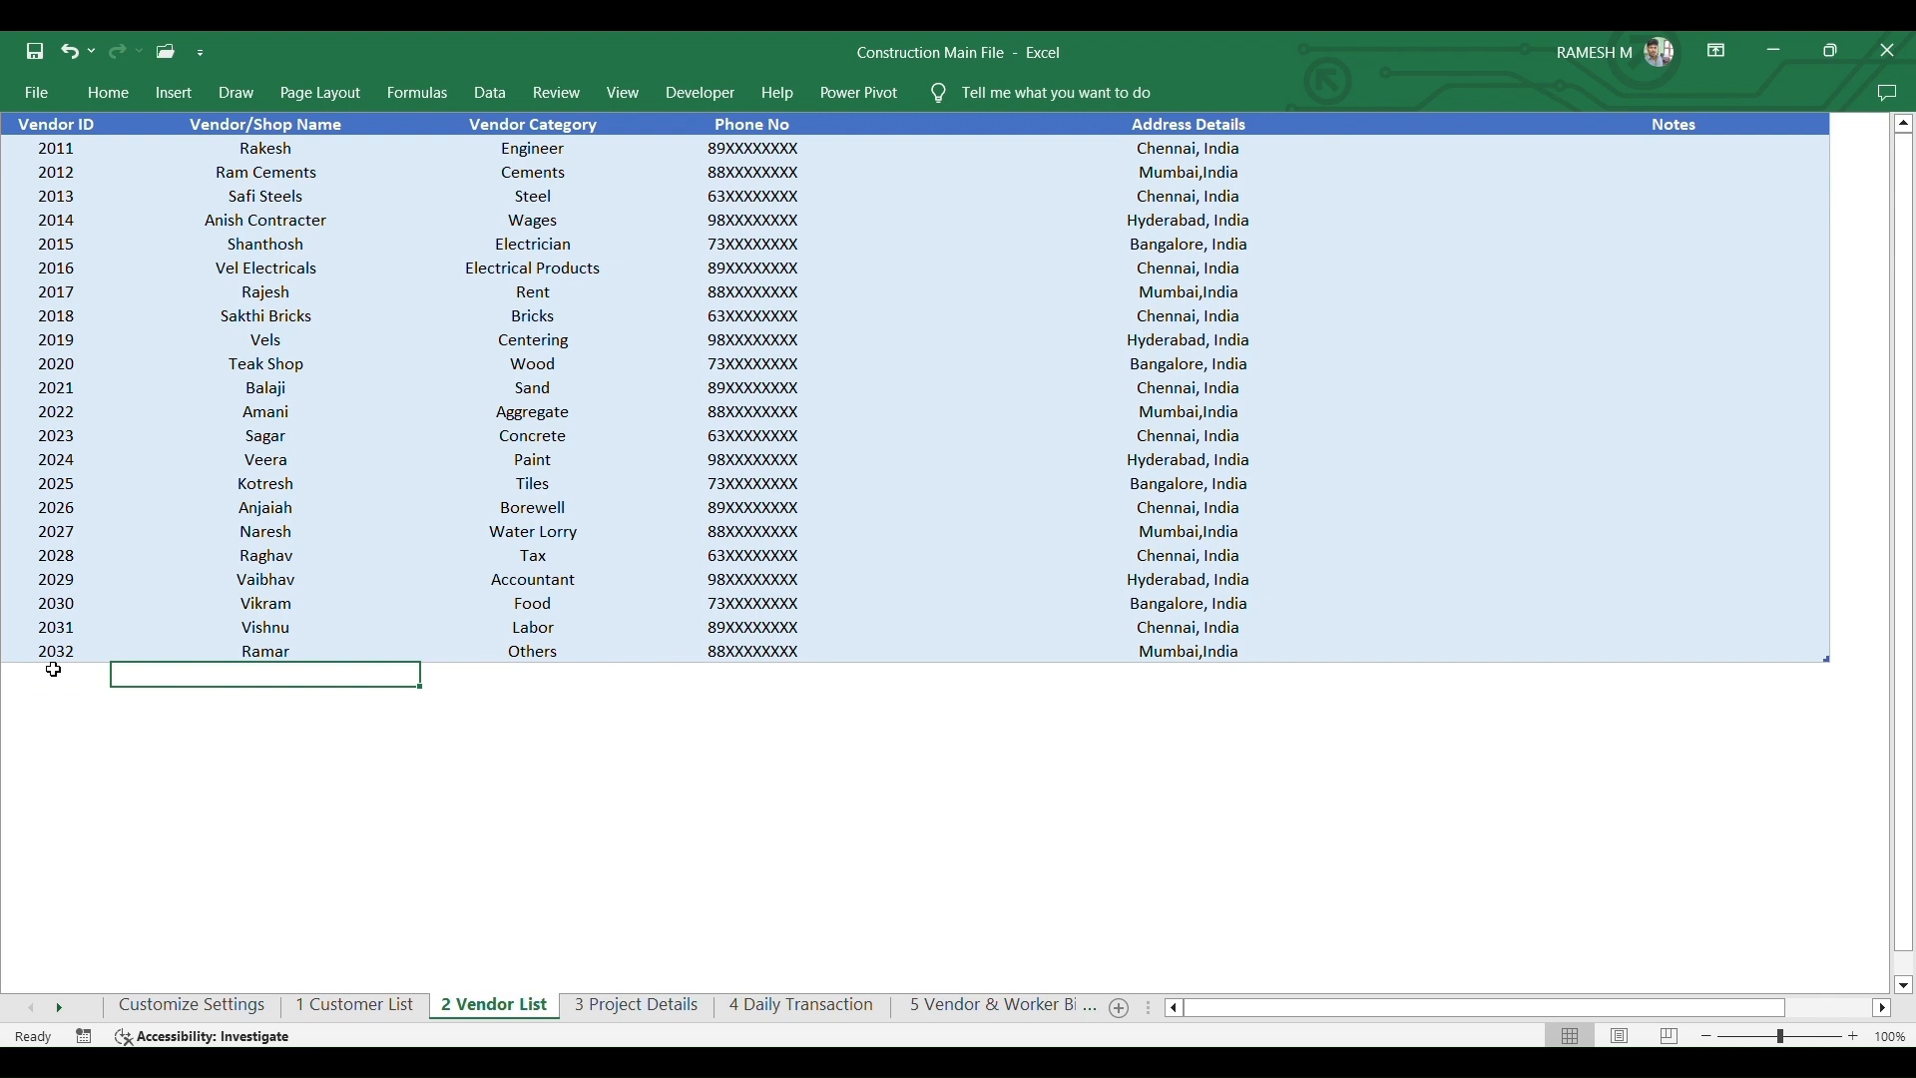
{"action": "key", "text": "Tab"}
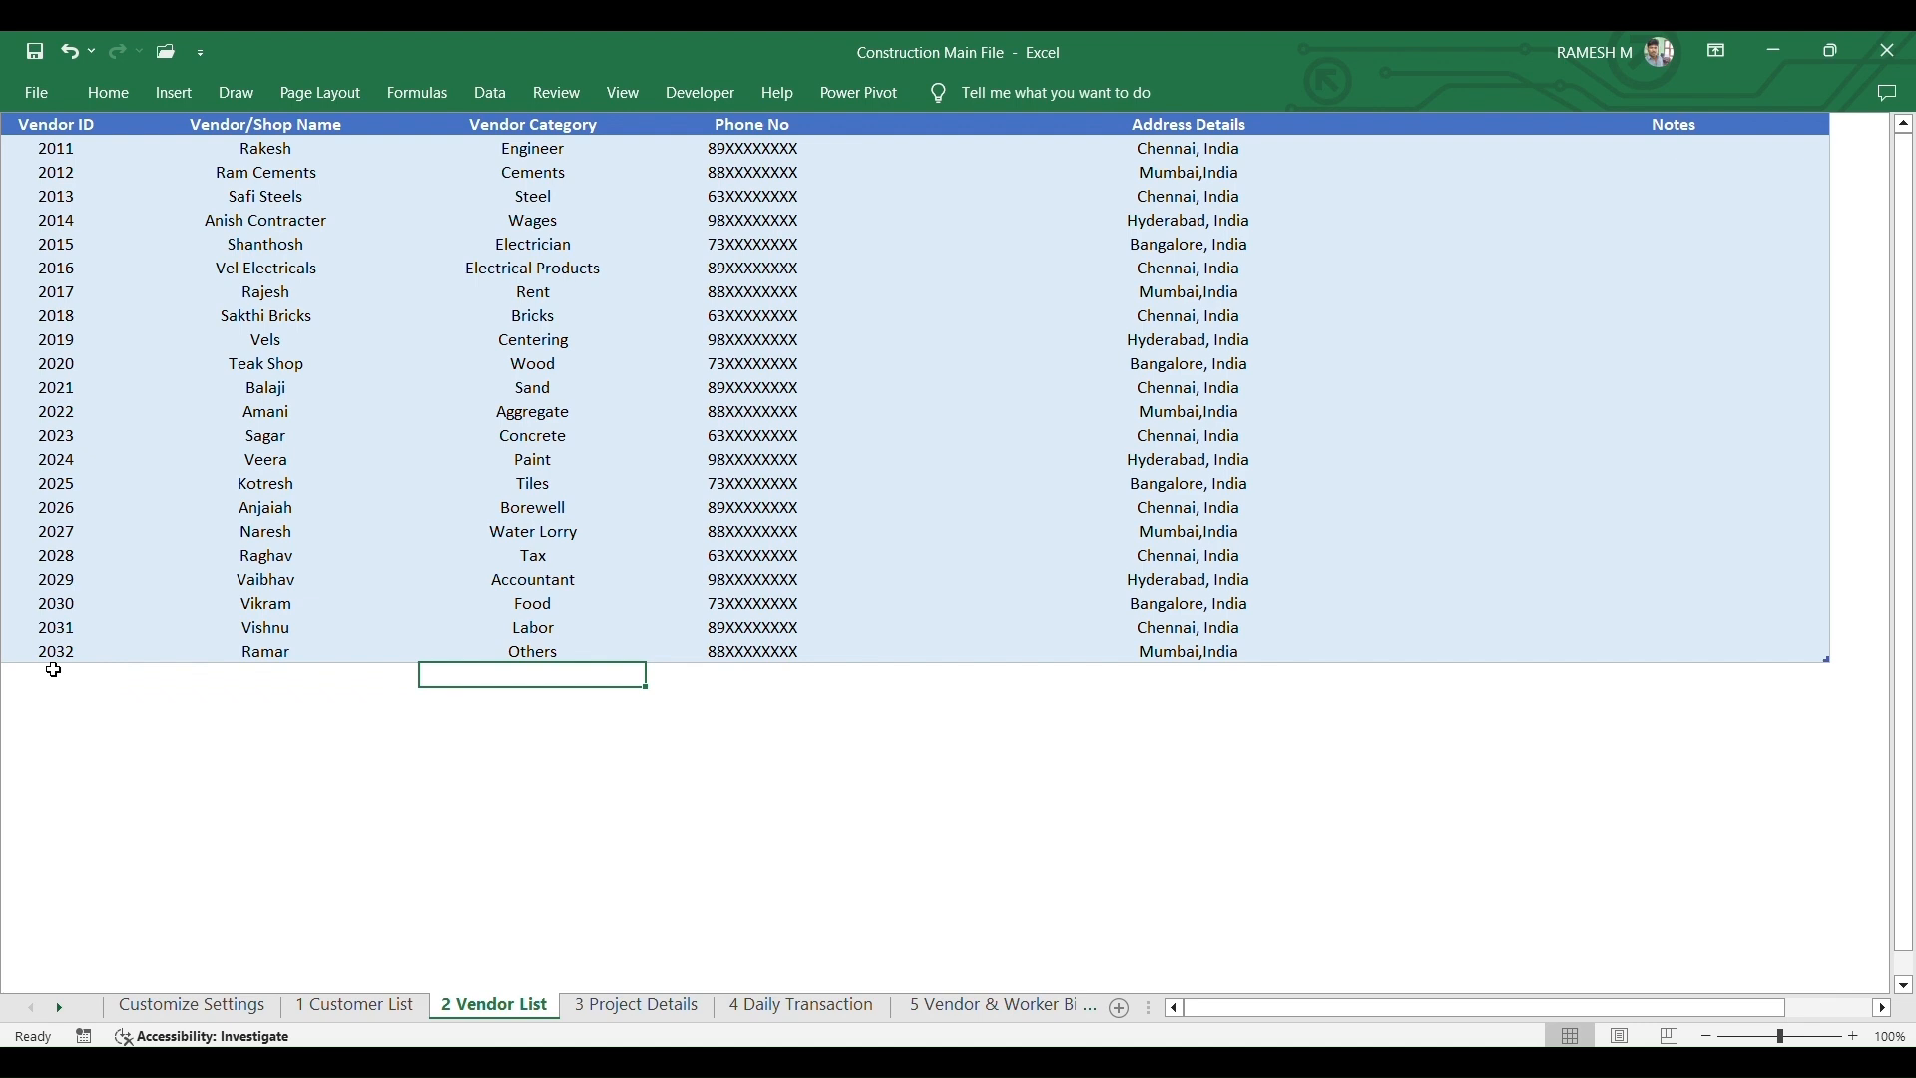
{"action": "key", "text": "Tab"}
{"action": "key", "text": "shift+Tab"}
{"action": "key", "text": "Tab"}
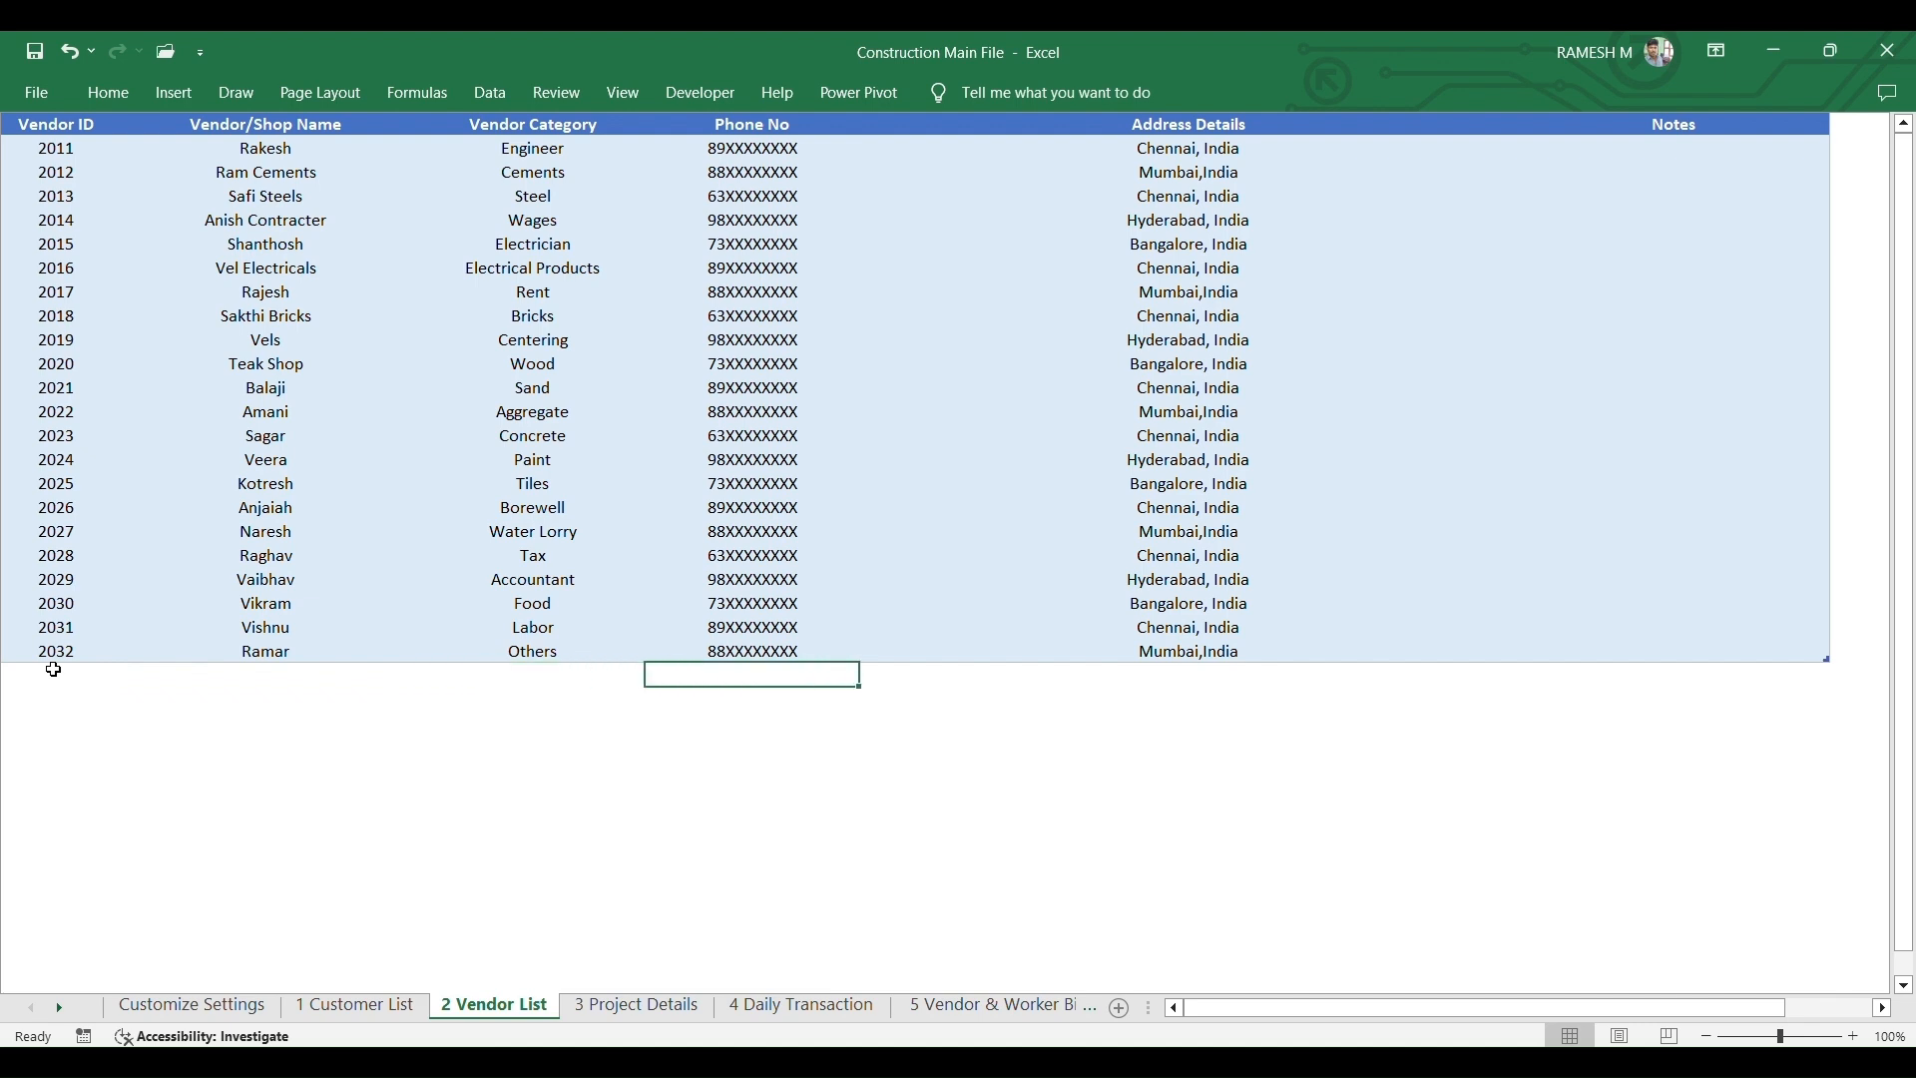
{"action": "key", "text": "shift+Tab"}
{"action": "key", "text": "Tab"}
{"action": "key", "text": "shift+Tab"}
{"action": "key", "text": "Tab"}
{"action": "key", "text": "shift+Tab"}
{"action": "key", "text": "Tab"}
{"action": "key", "text": "Tab"}
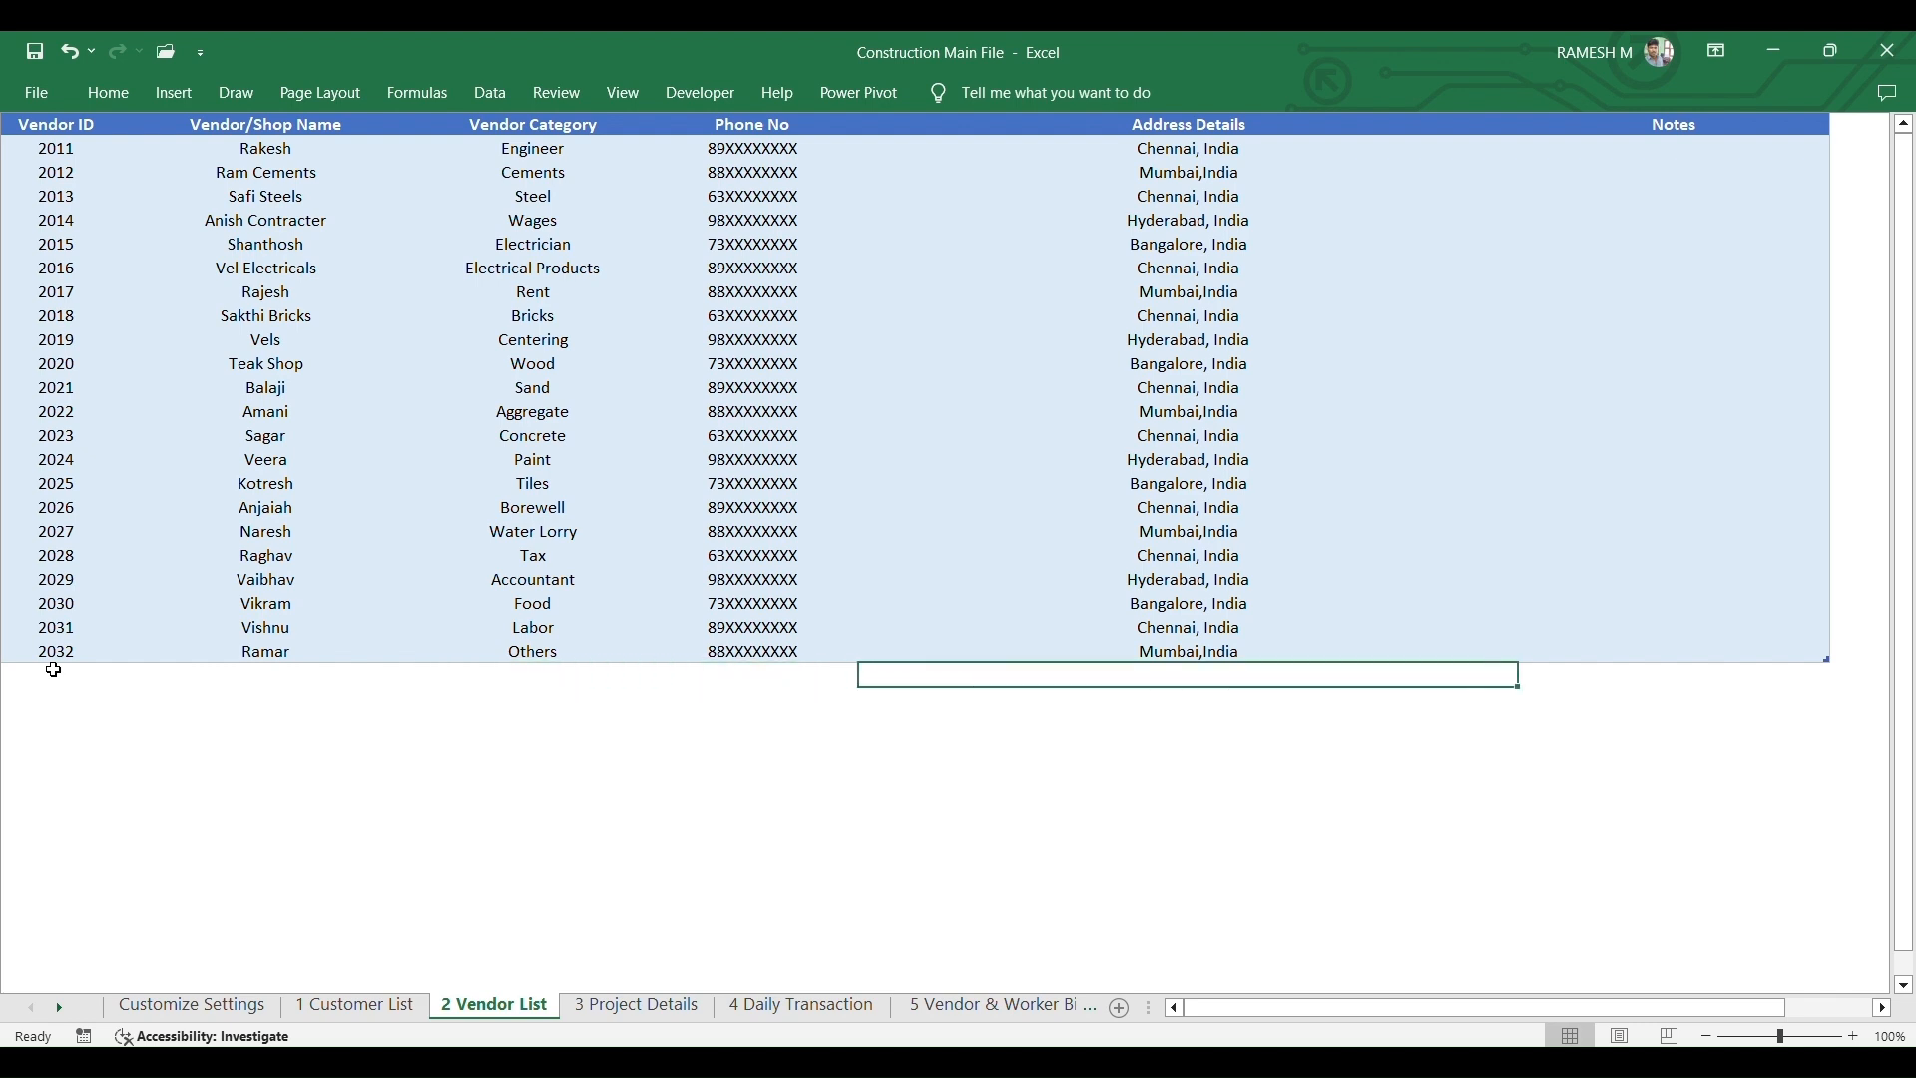
{"action": "key", "text": "Tab"}
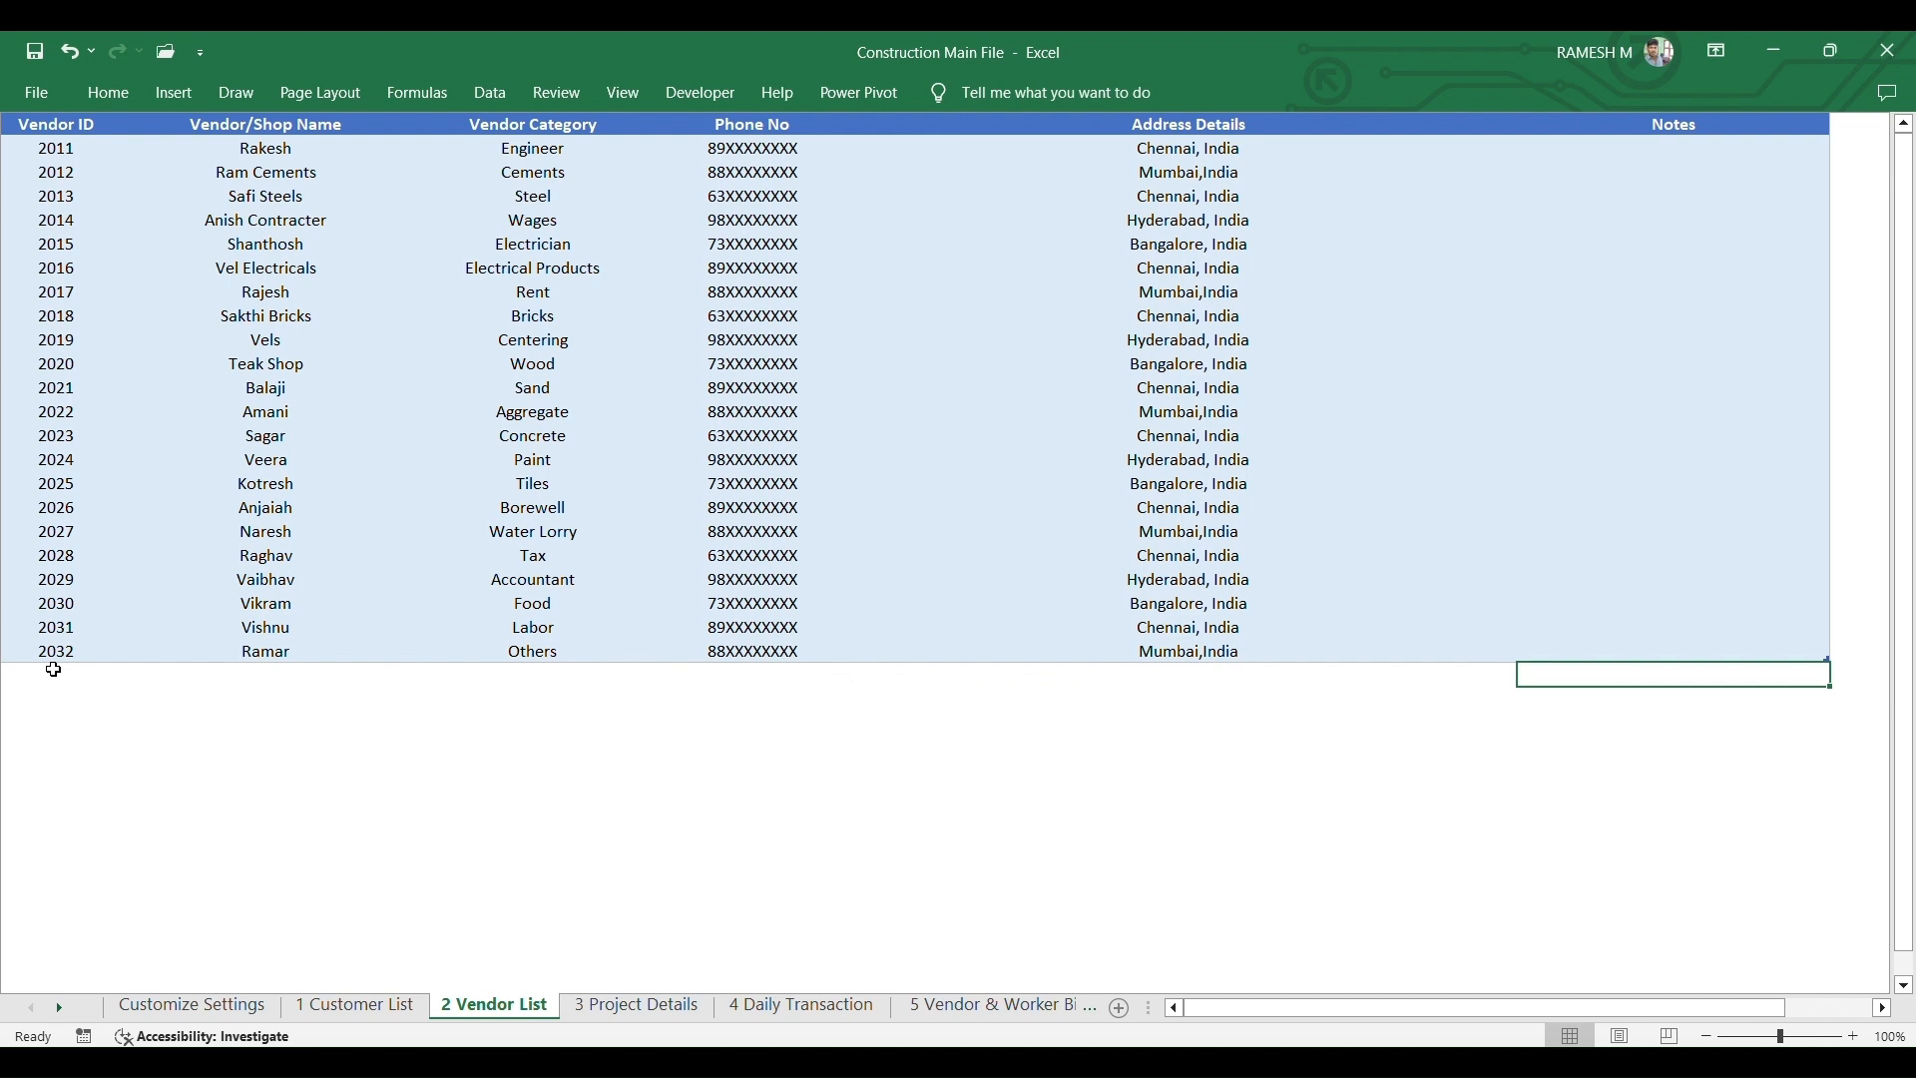
{"action": "left_click", "coordinate": [54, 675]}
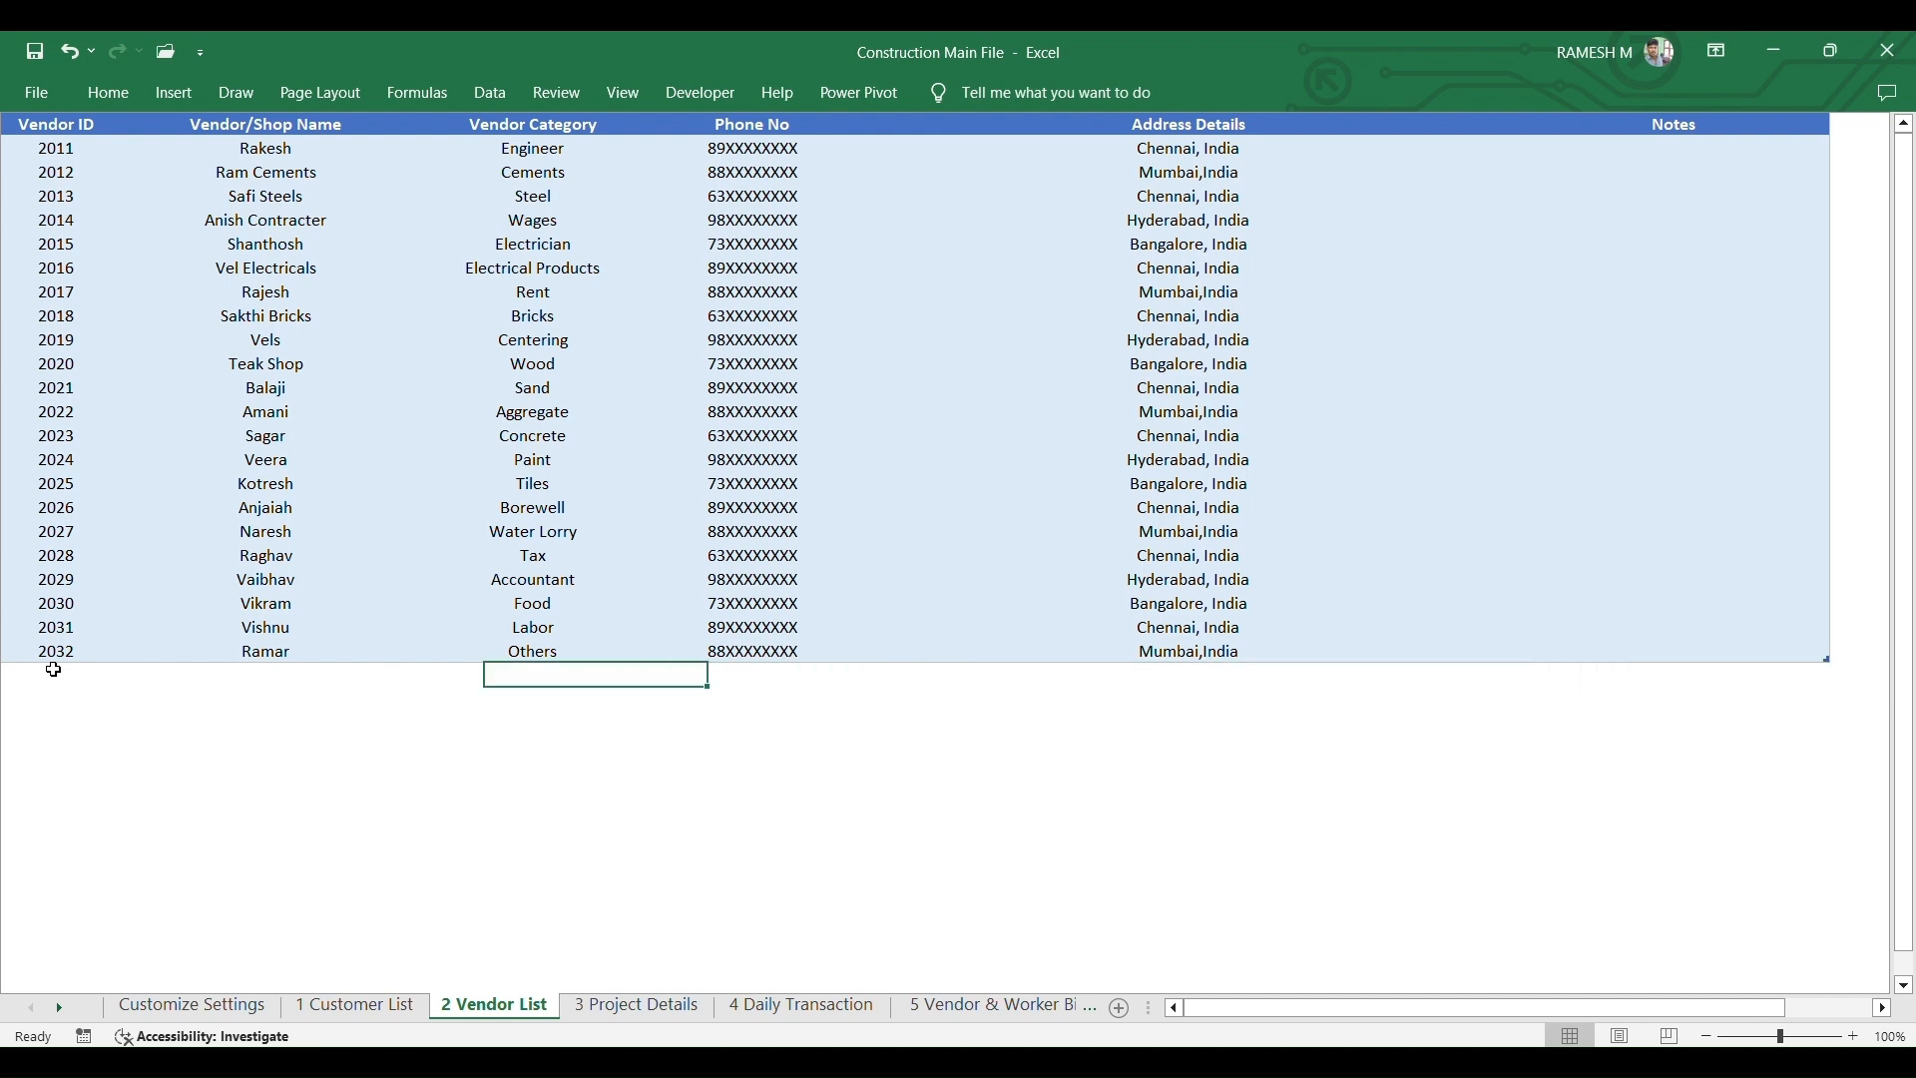
- Add vendor 2033 with its name, category Sand, phone number and address, then save
{"action": "type", "text": "2033"}
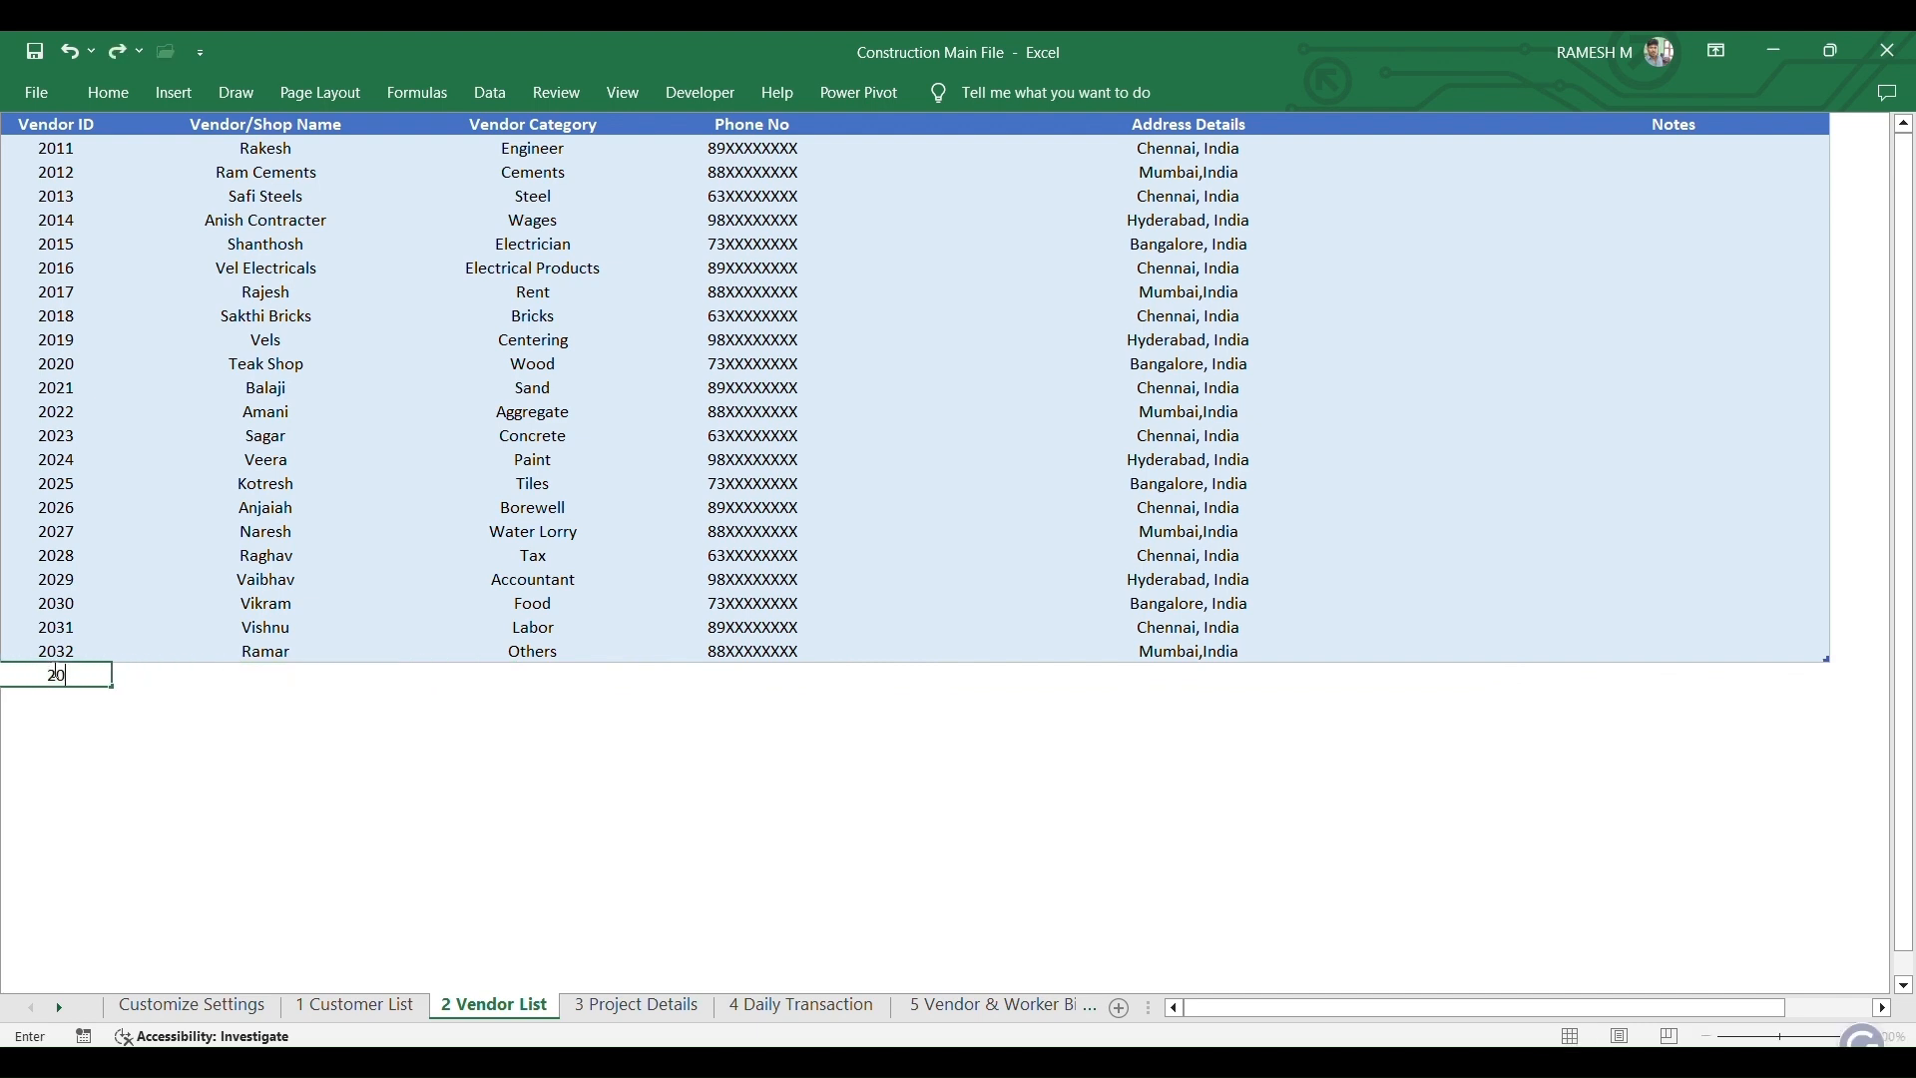
{"action": "key", "text": "Tab"}
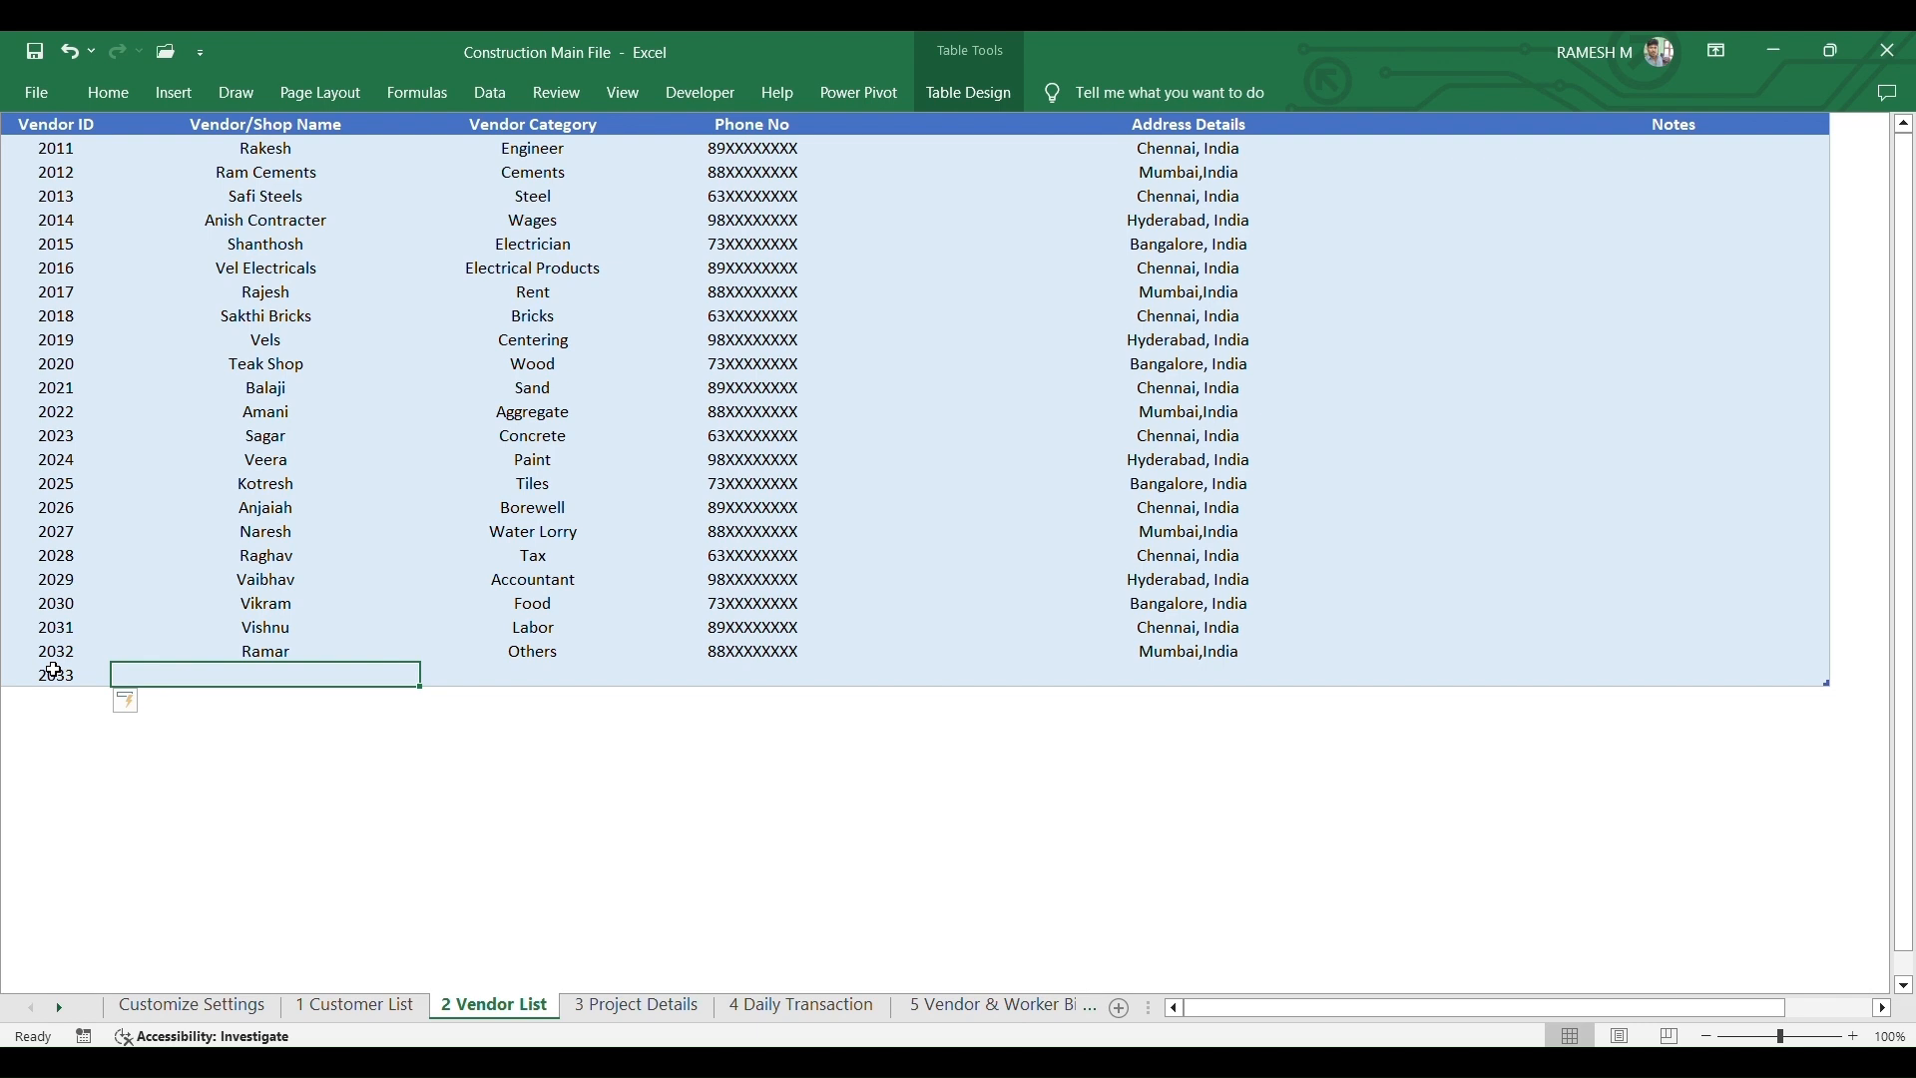
{"action": "type", "text": "Bhuvan"}
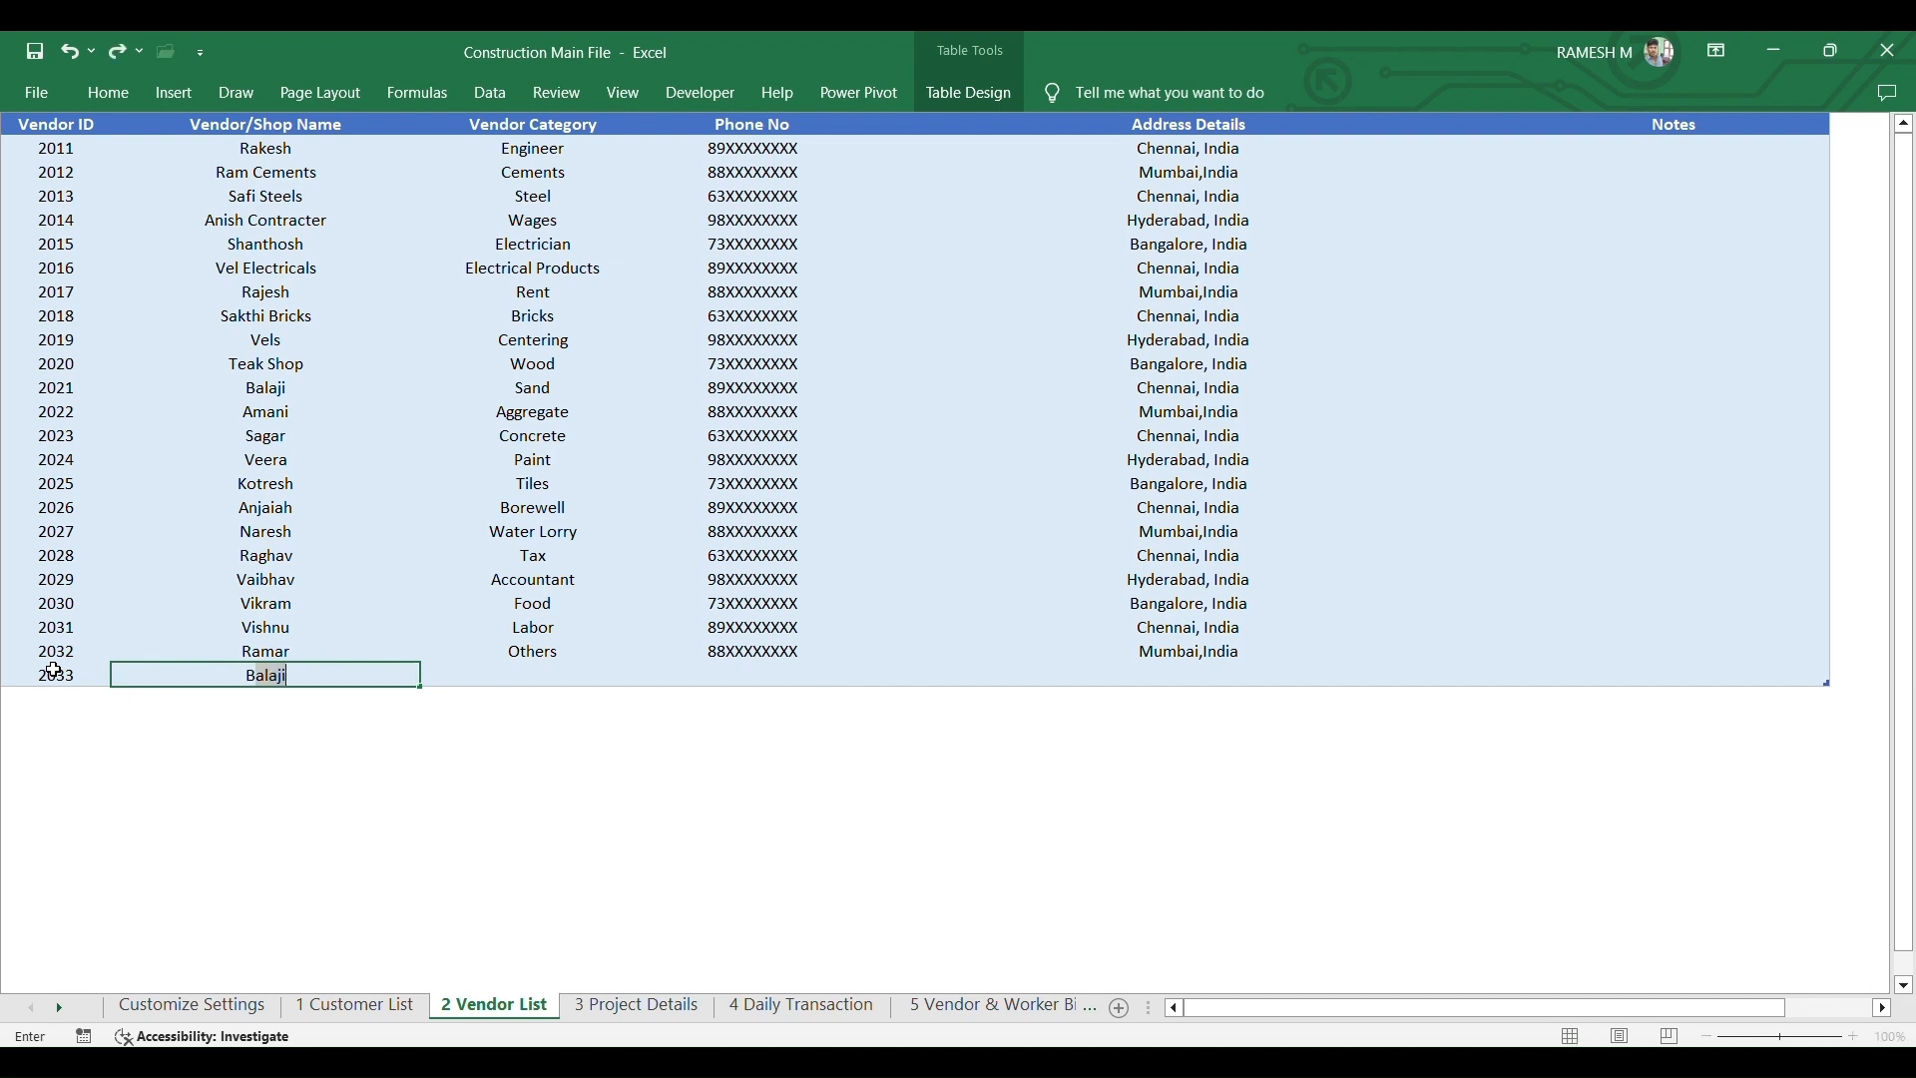
{"action": "type", "text": "an"}
{"action": "key", "text": "Tab"}
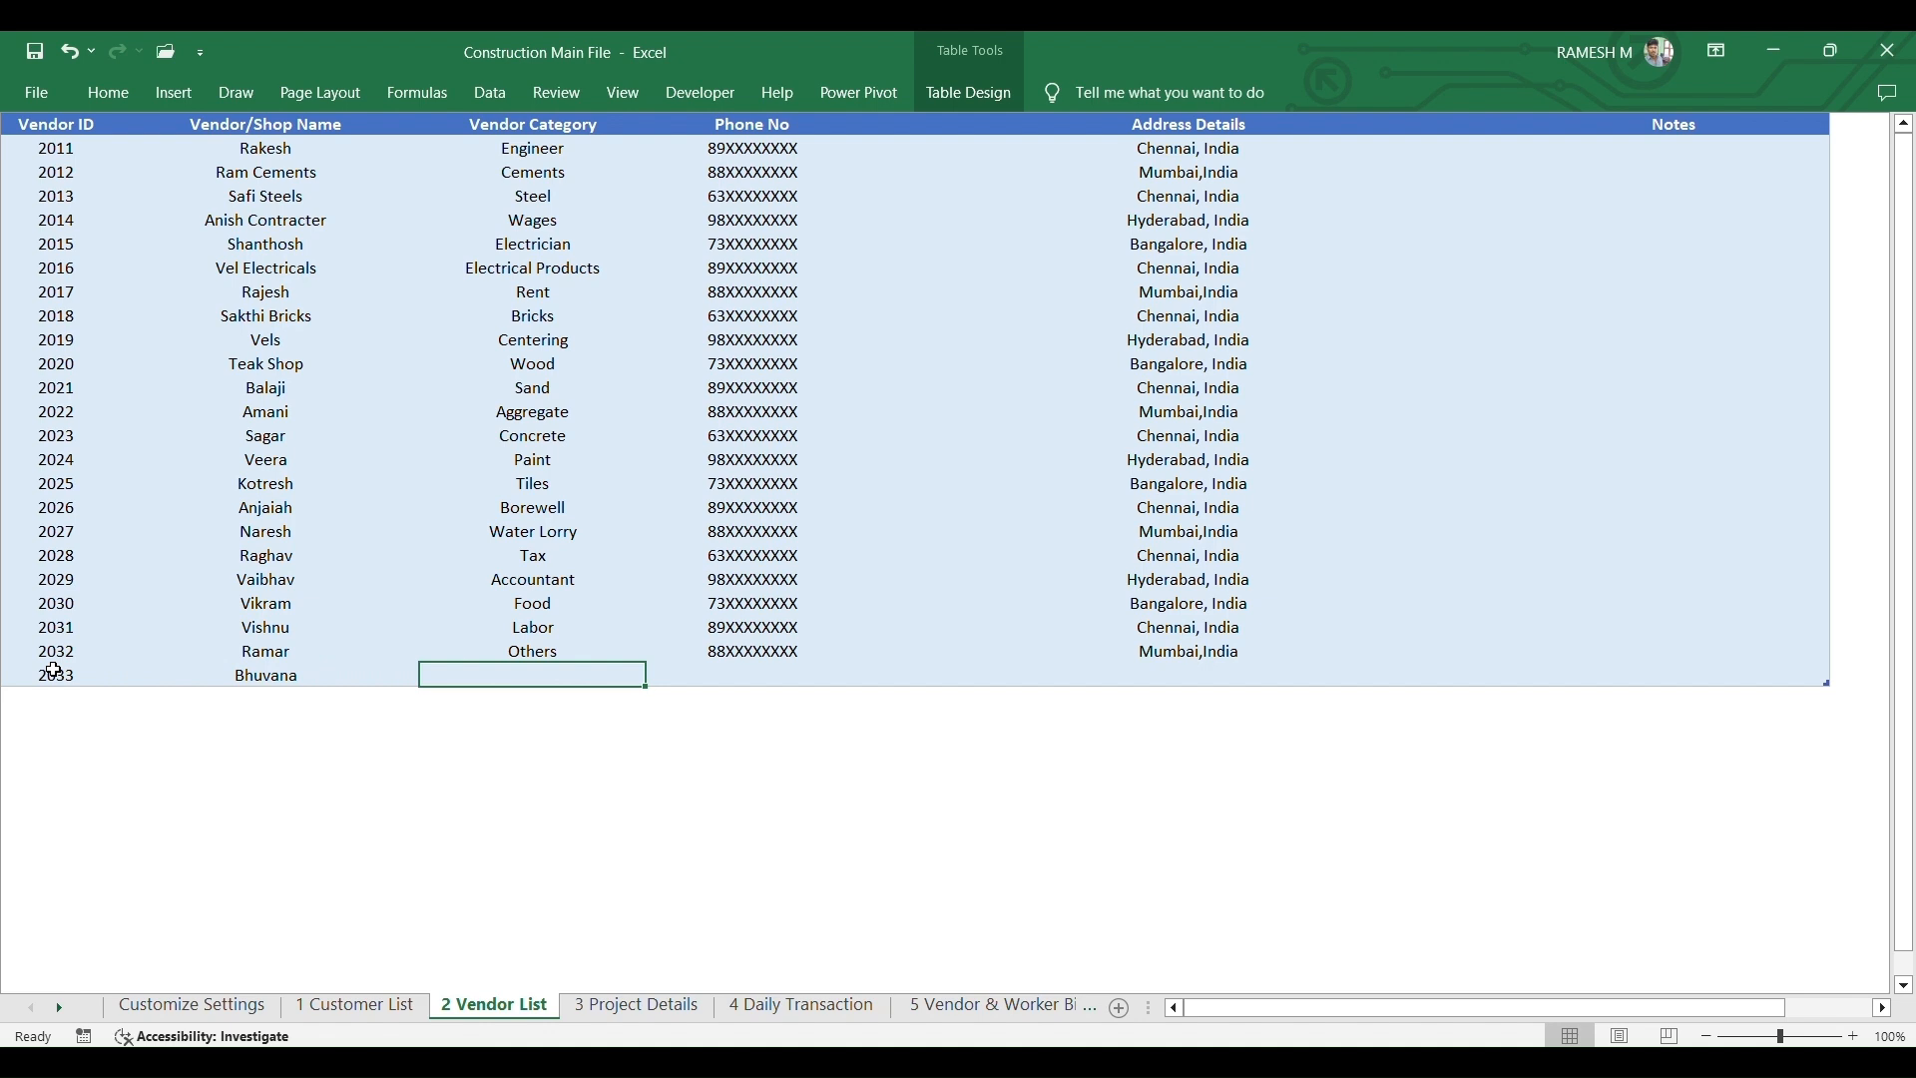
{"action": "type", "text": "Sand"}
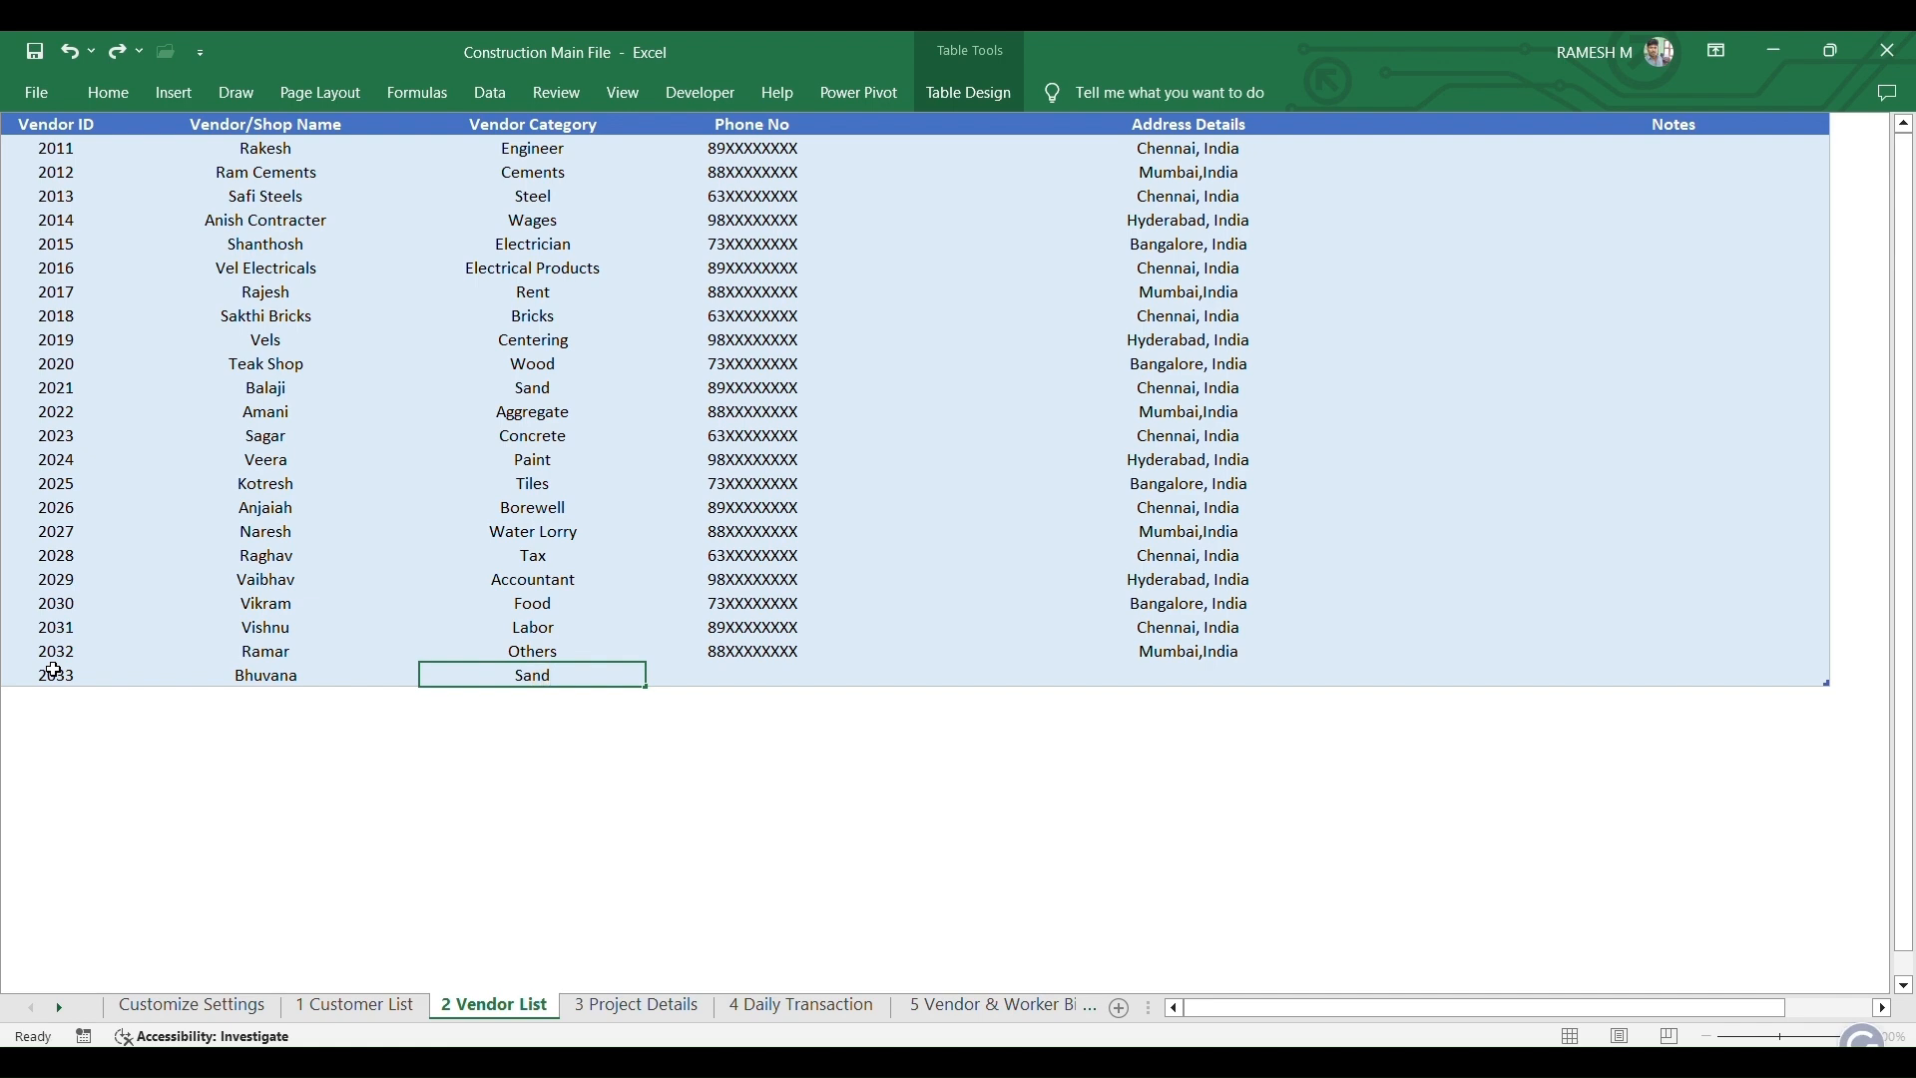
{"action": "key", "text": "Tab"}
{"action": "type", "text": "84815"}
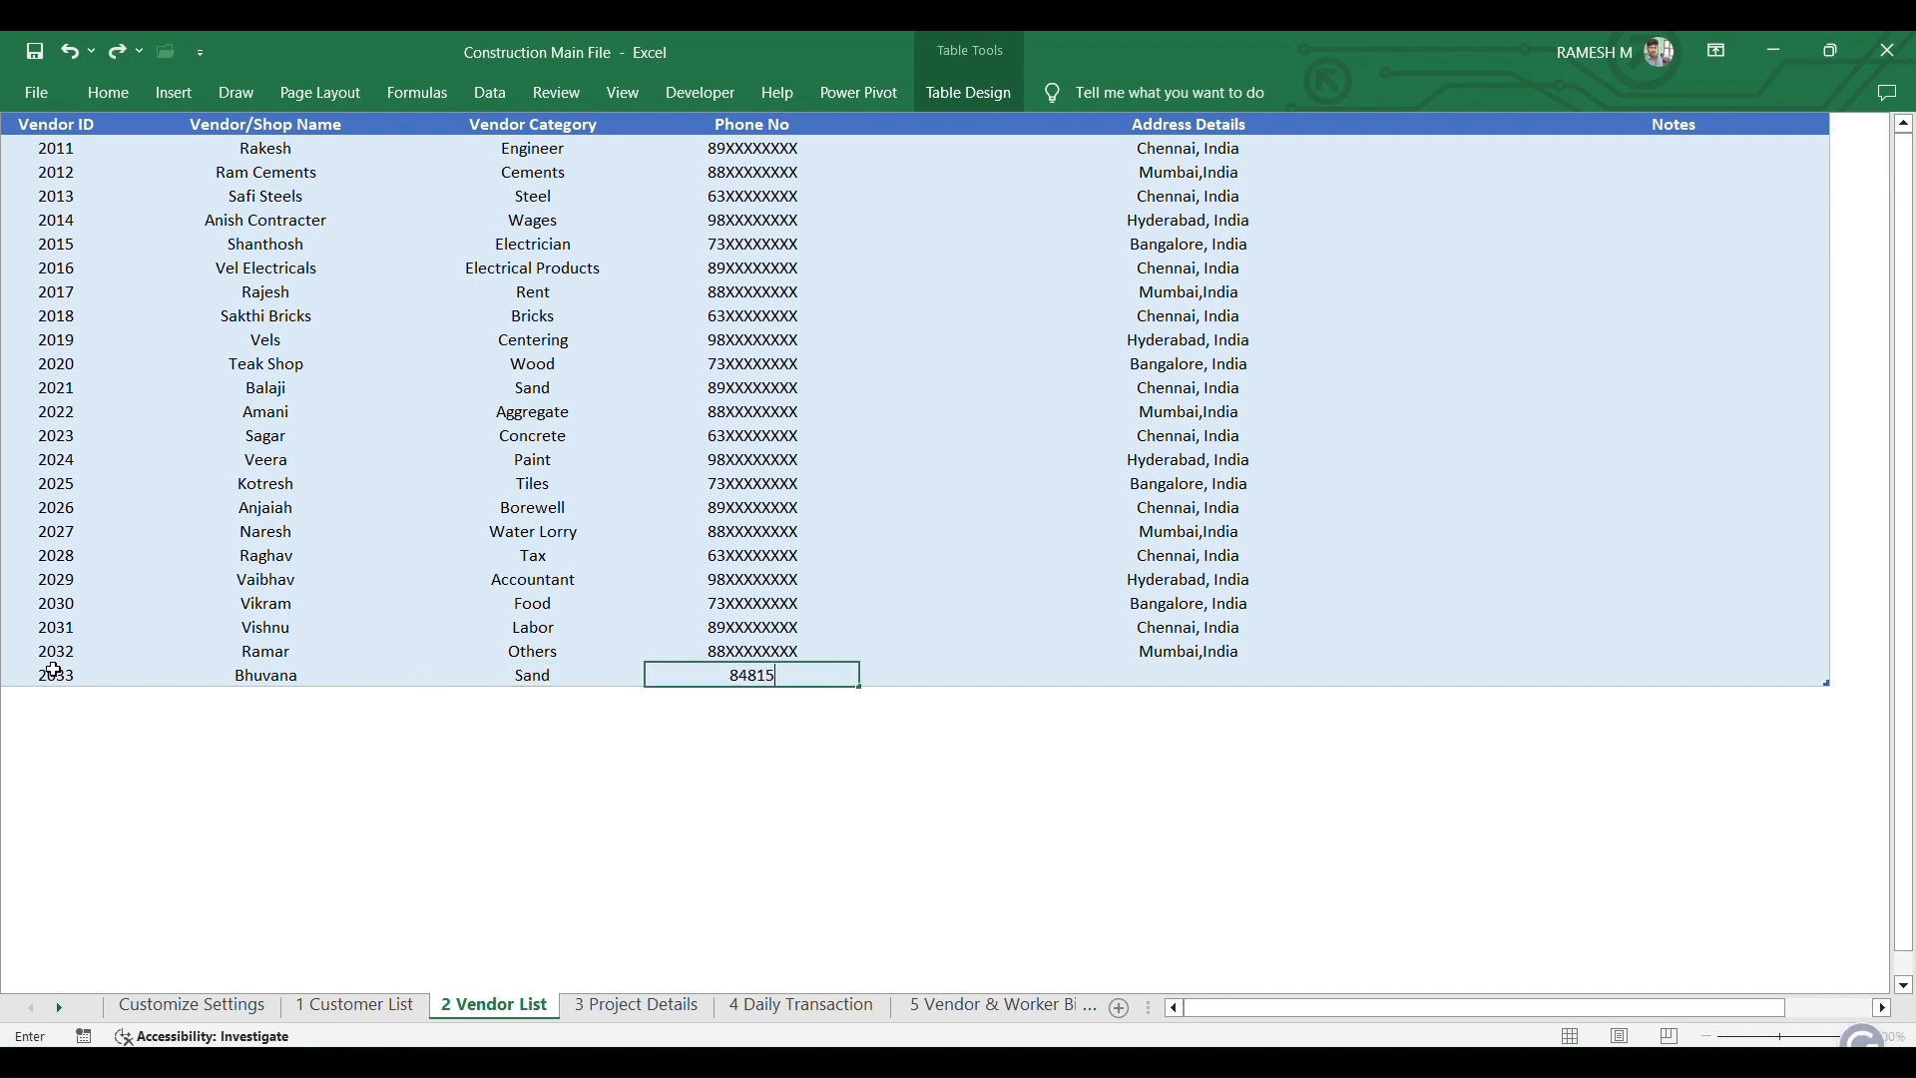
{"action": "key", "text": "Tab"}
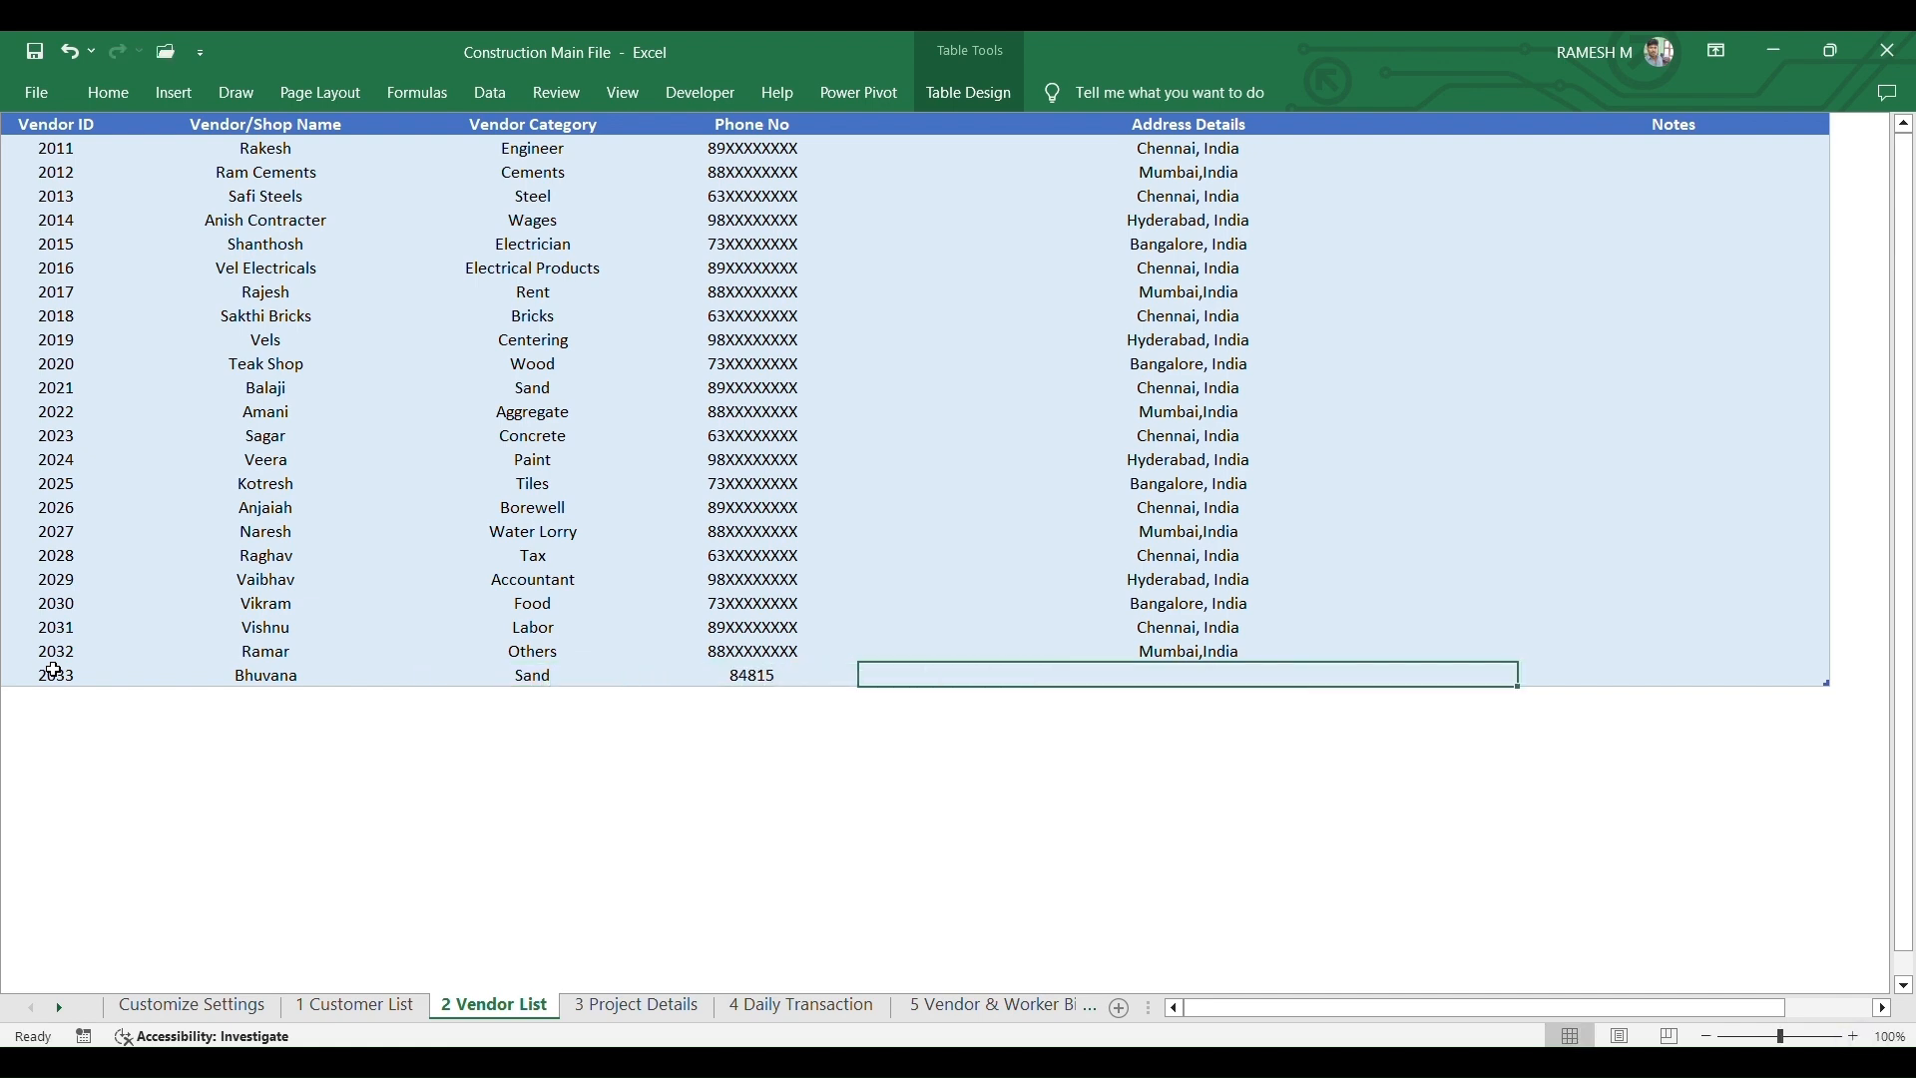
{"action": "type", "text": "Addd"}
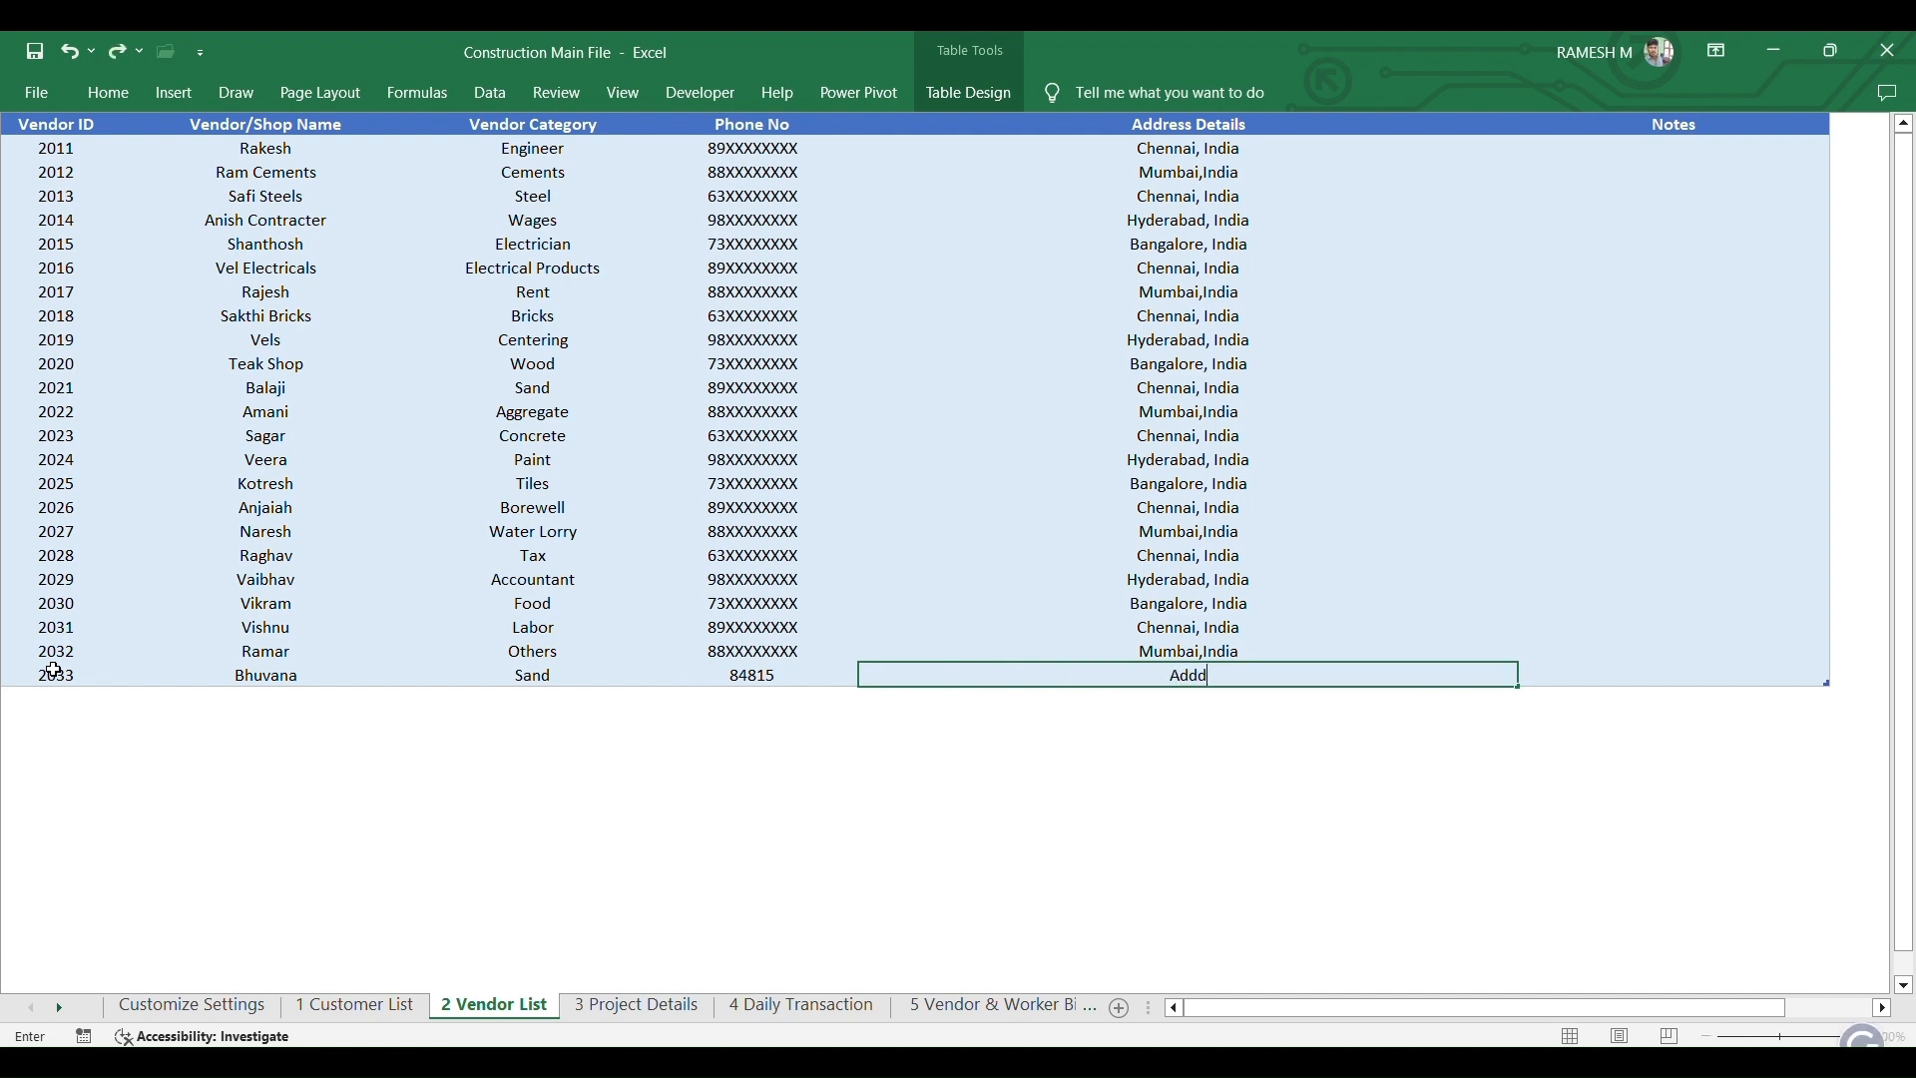
{"action": "type", "text": "ress"}
{"action": "key", "text": "Tab"}
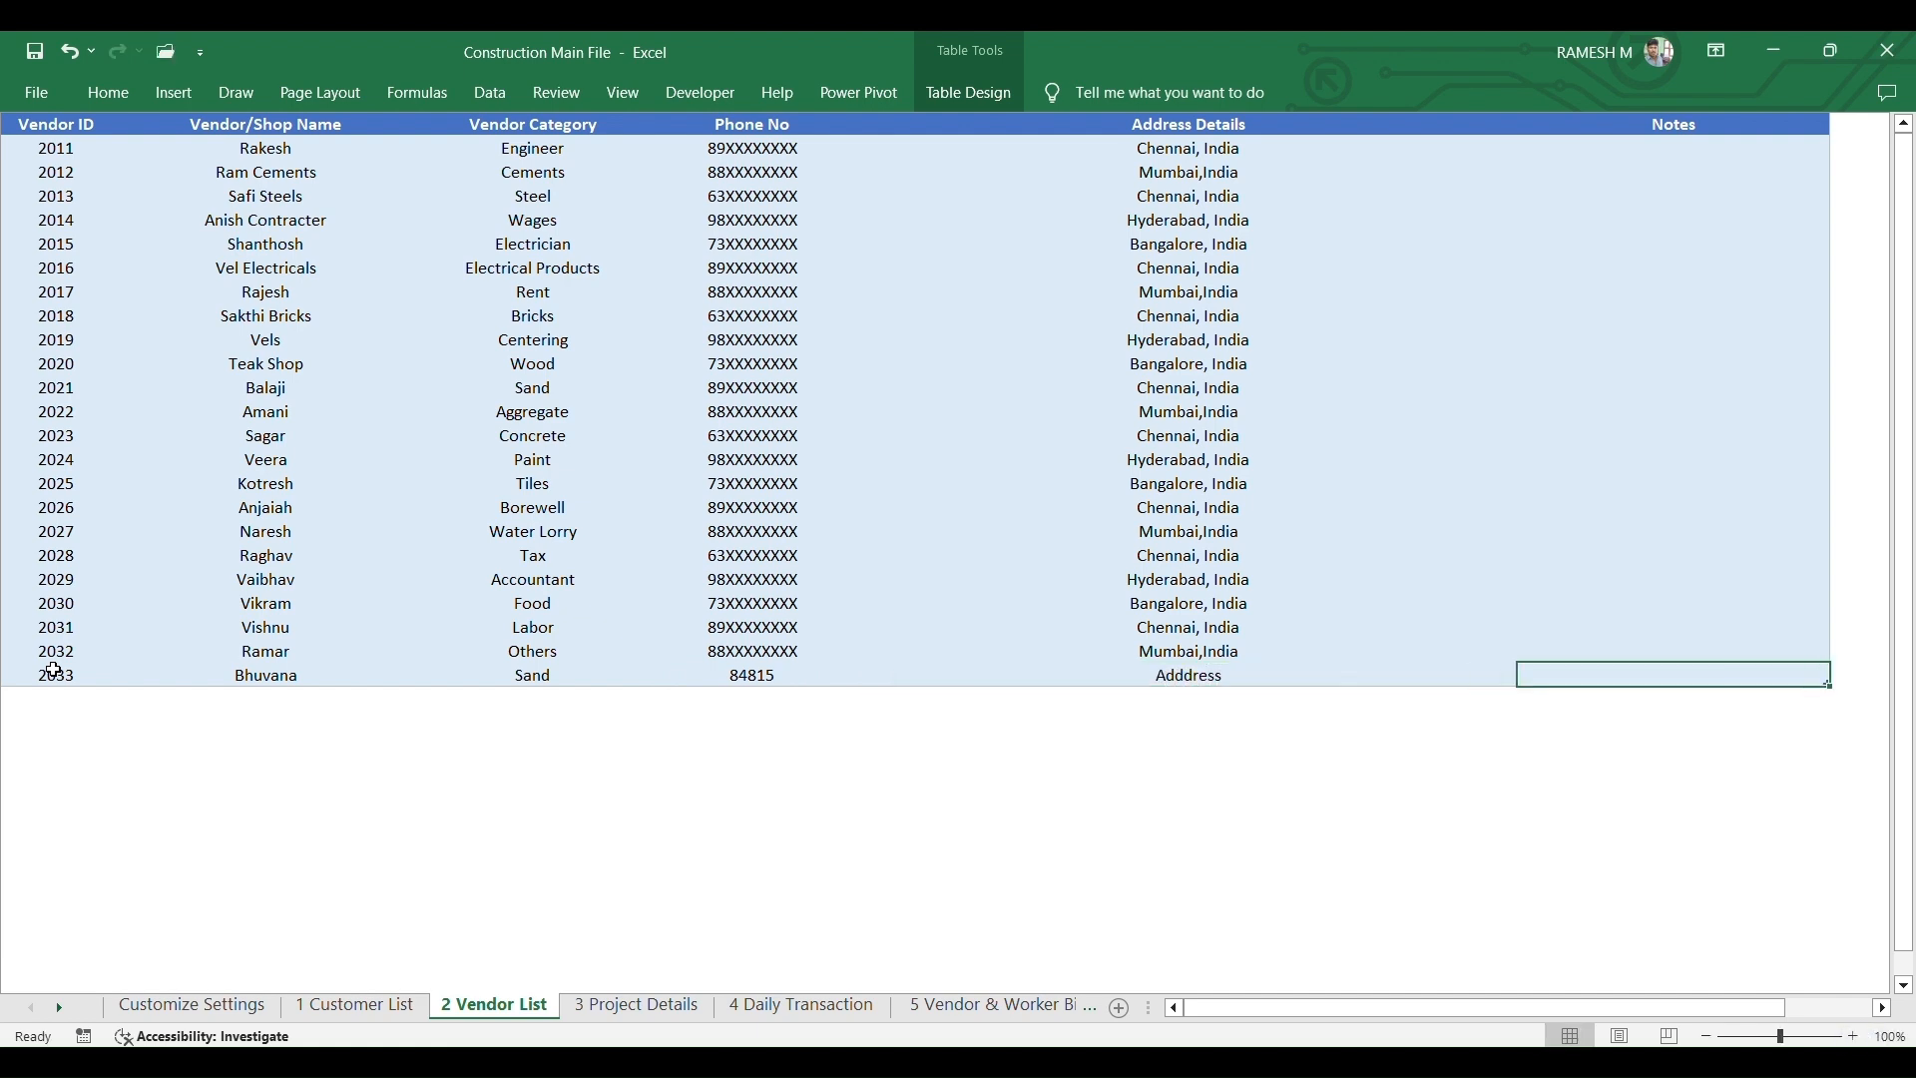
{"action": "key", "text": "ctrl+s"}
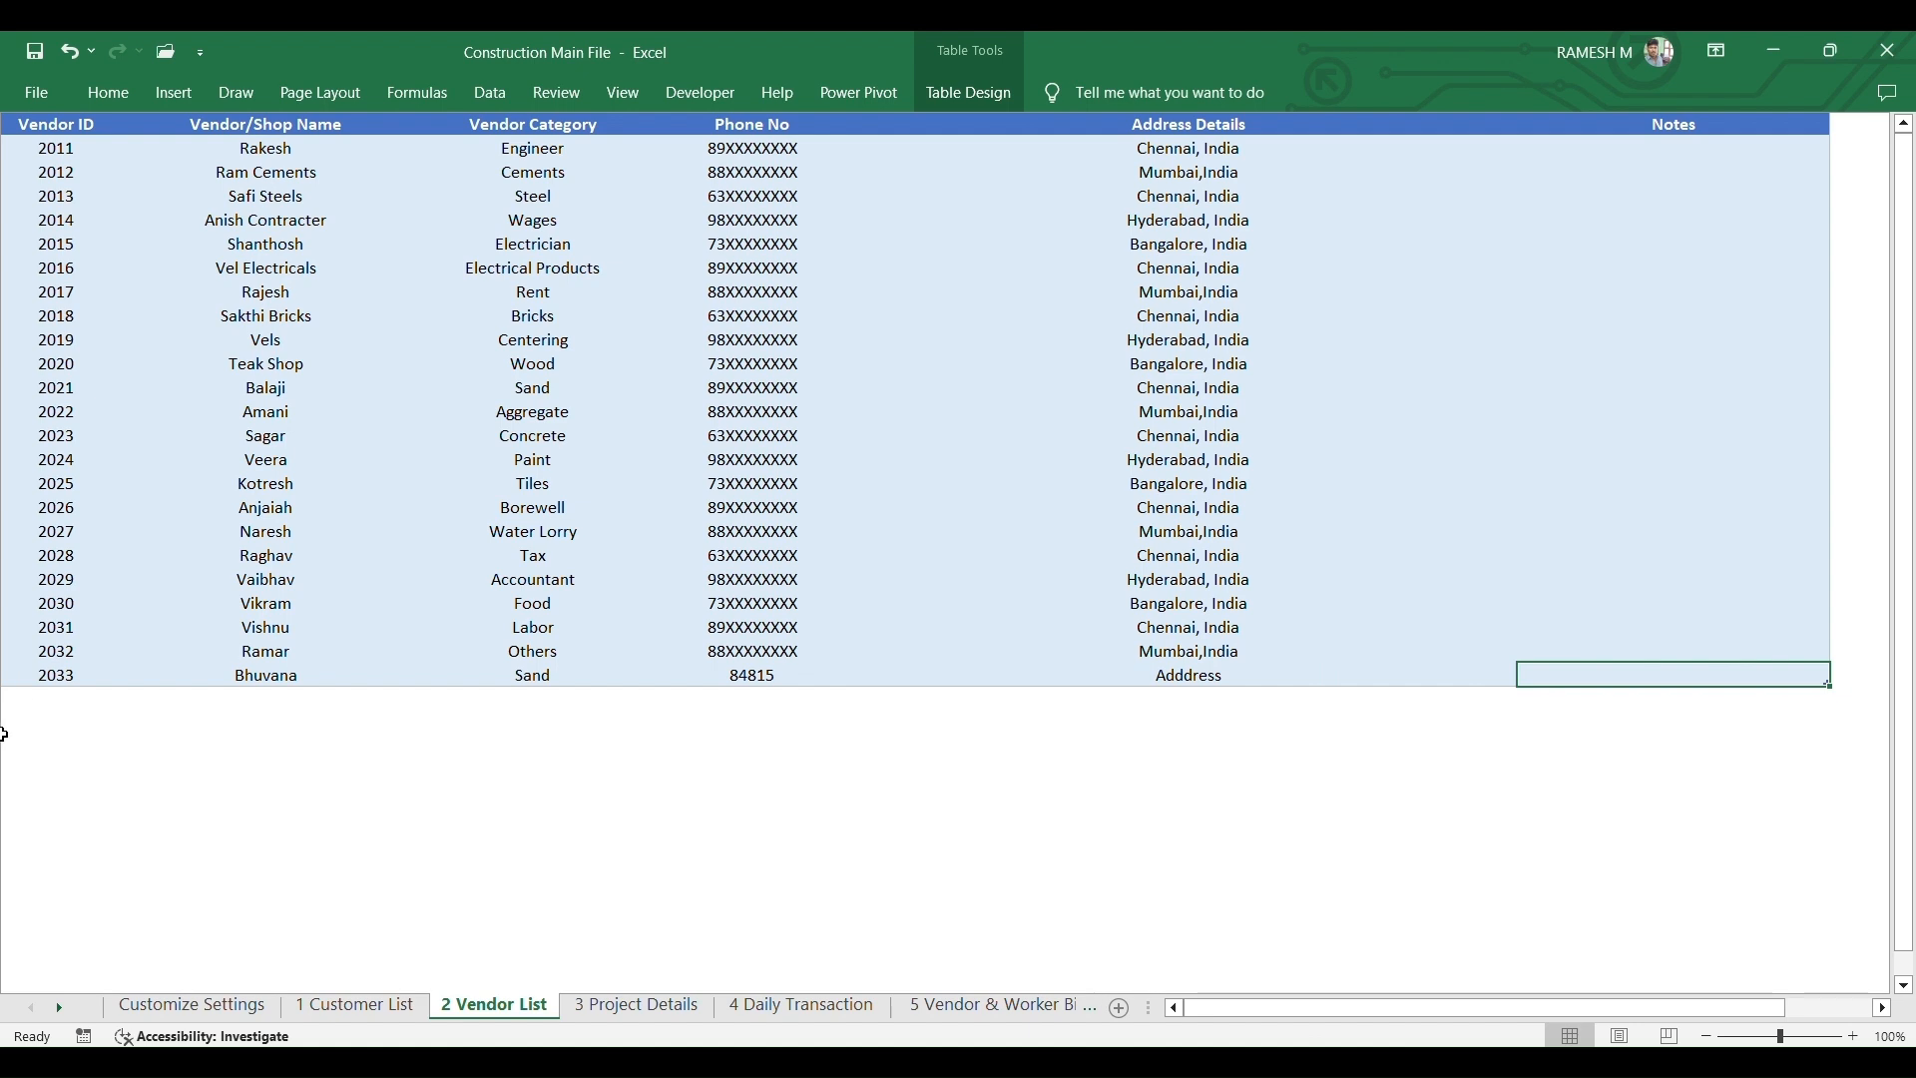
- On the 3 Project Details sheet, add project ID 3019 named 'Hit Illam'
{"action": "left_click", "coordinate": [633, 1008]}
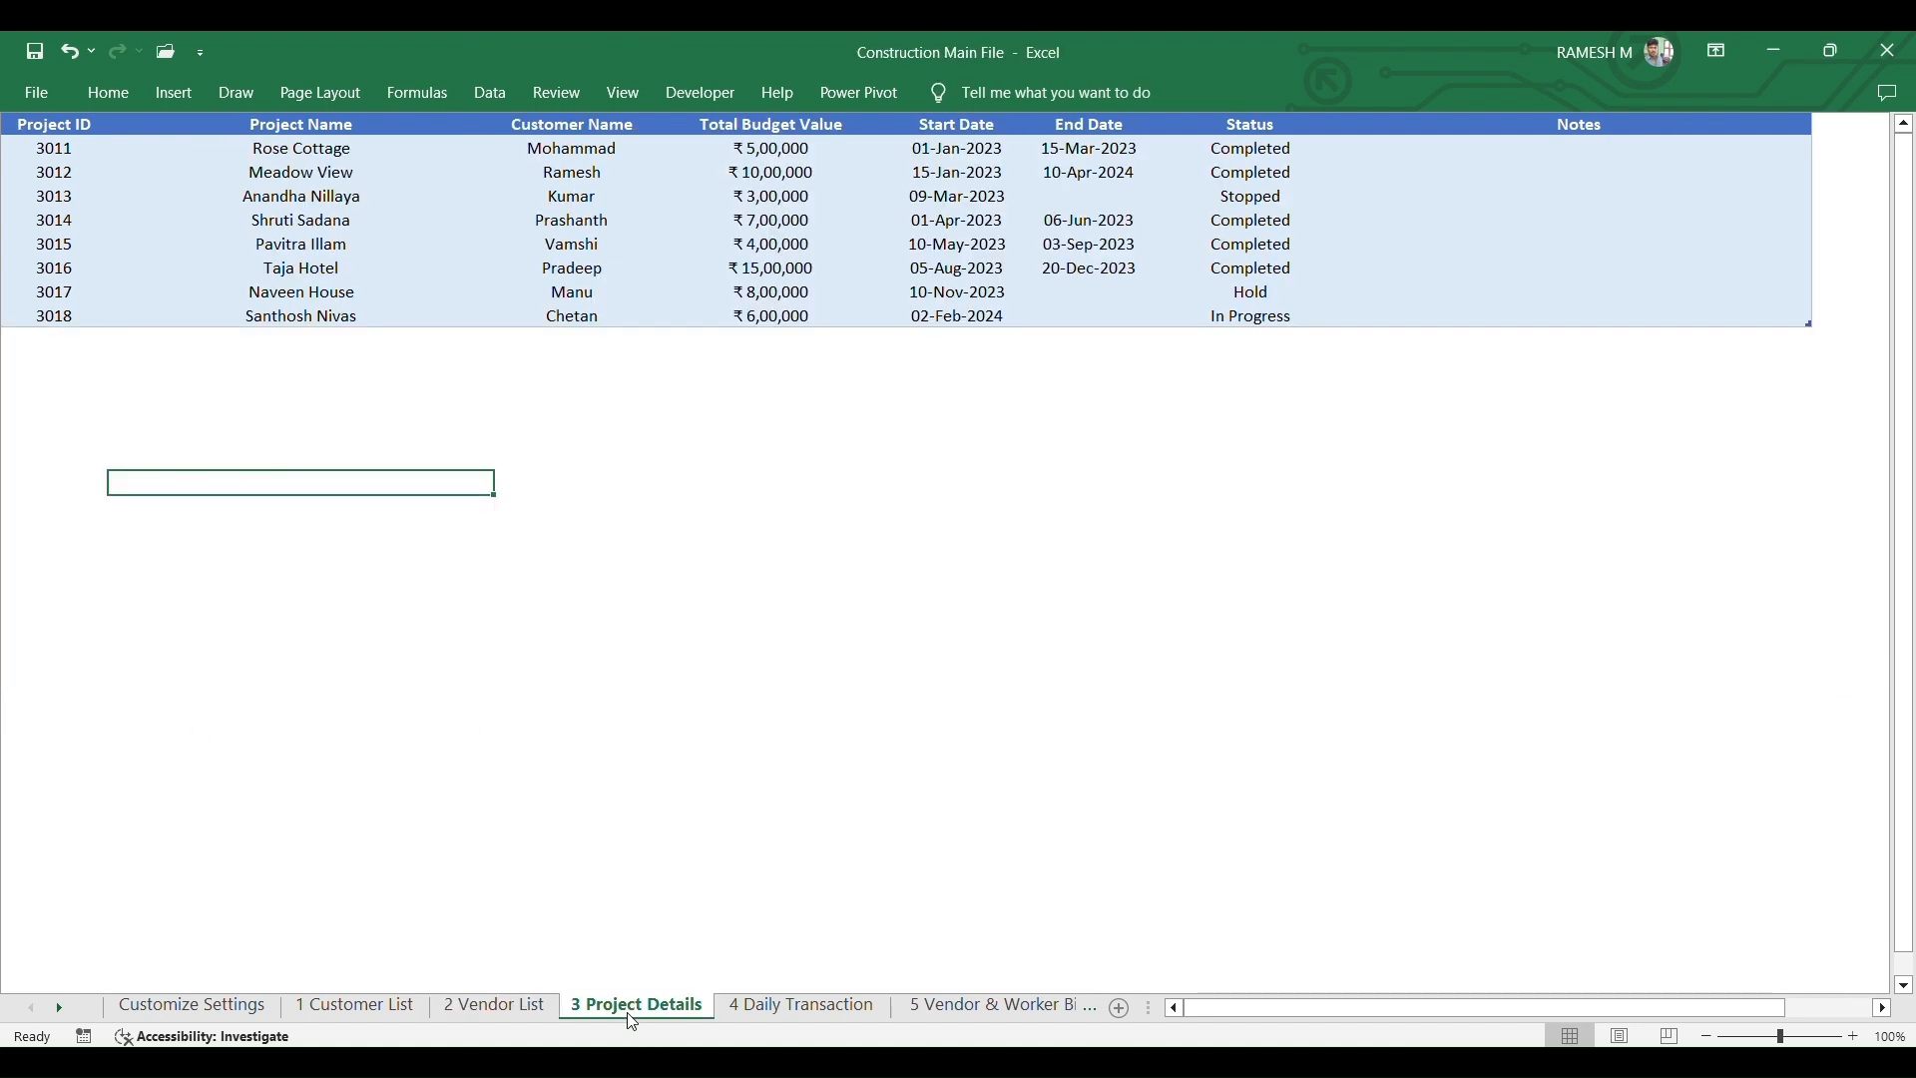
{"action": "left_click", "coordinate": [57, 342]}
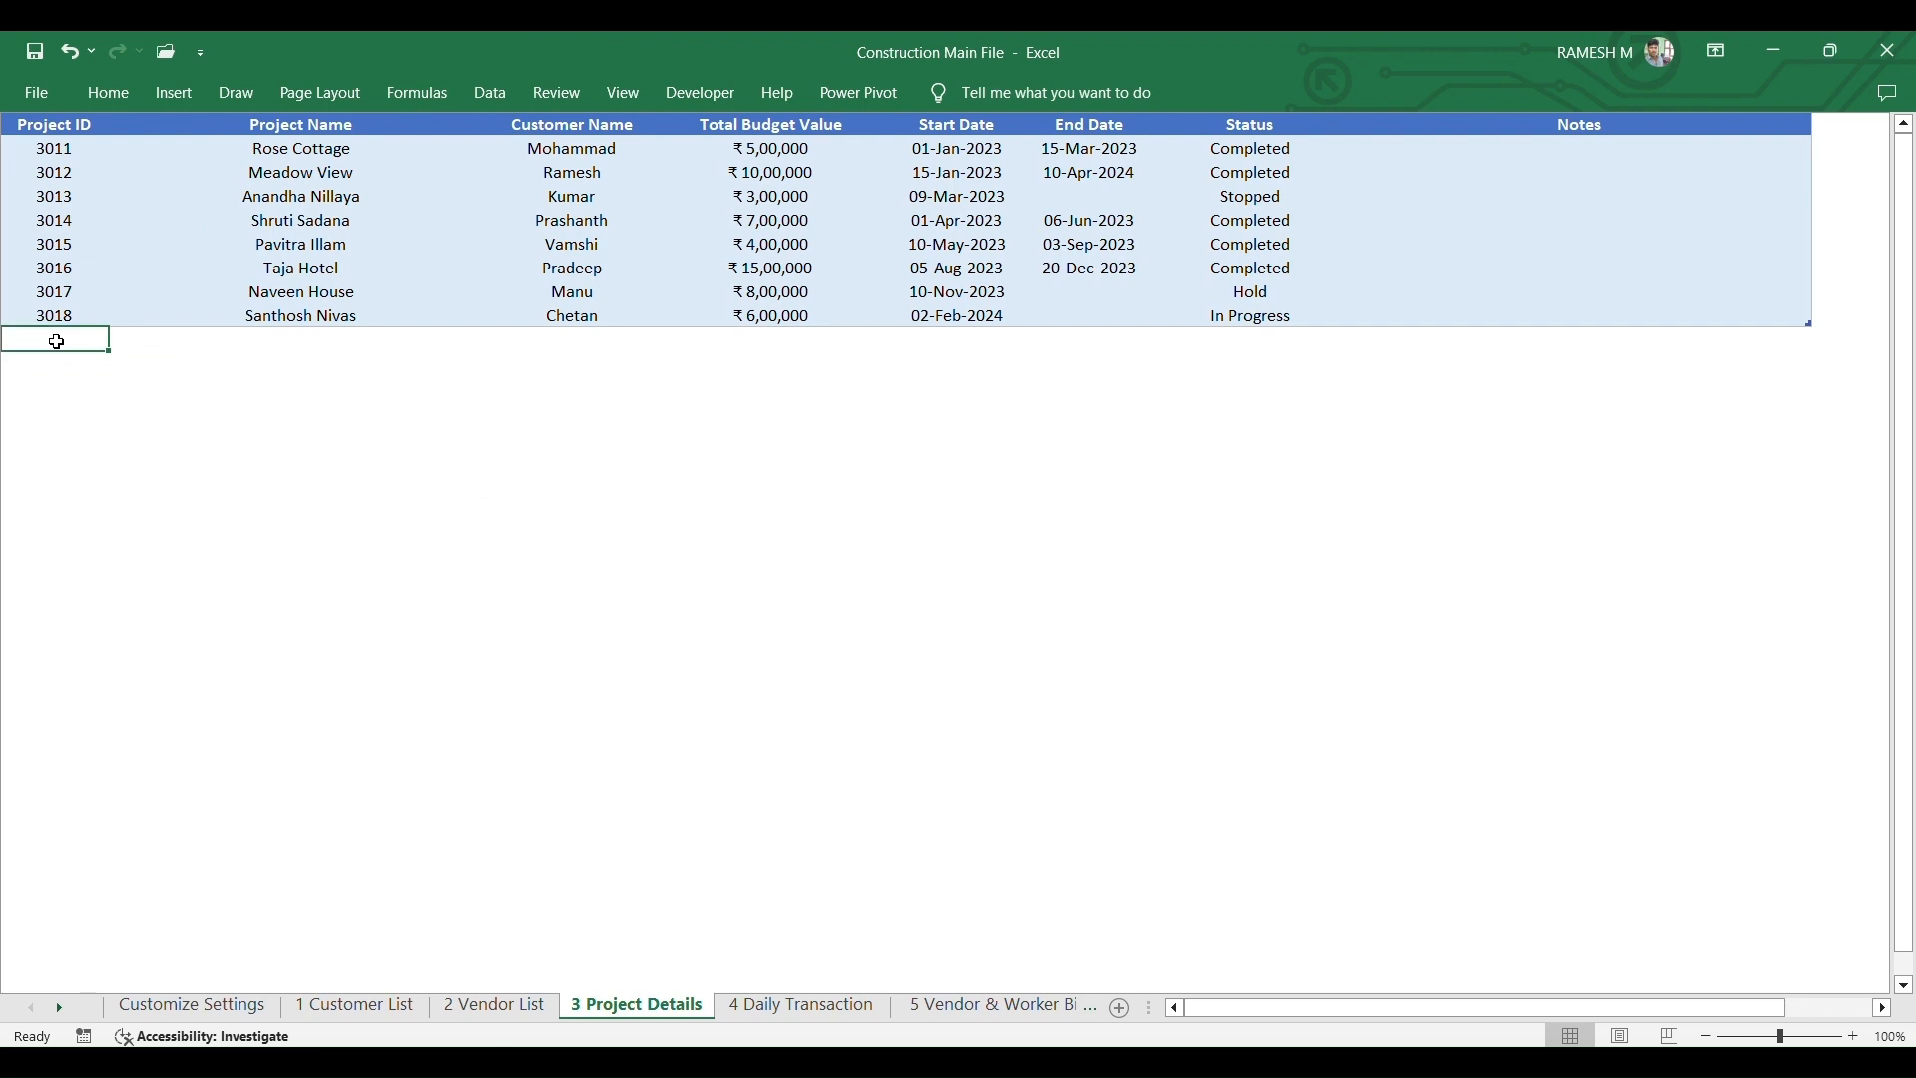
{"action": "type", "text": "3019"}
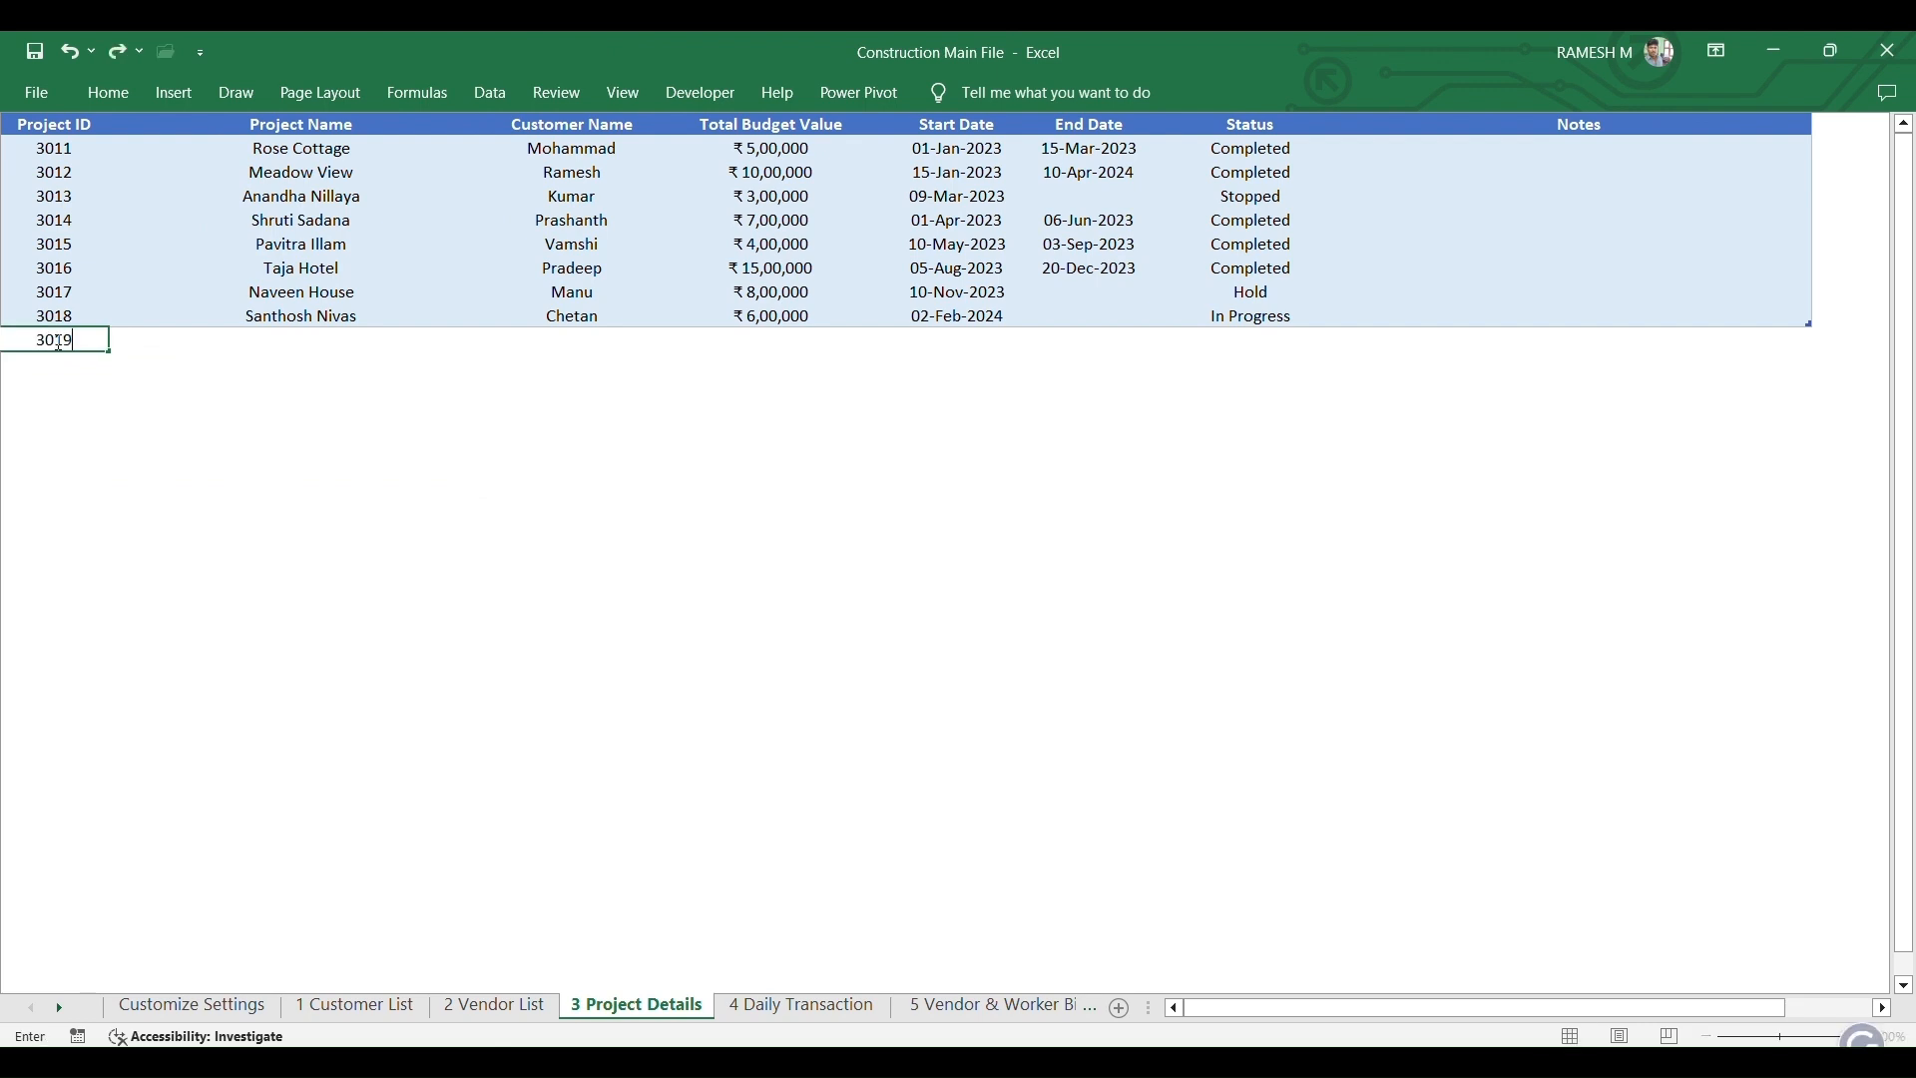
{"action": "key", "text": "Tab"}
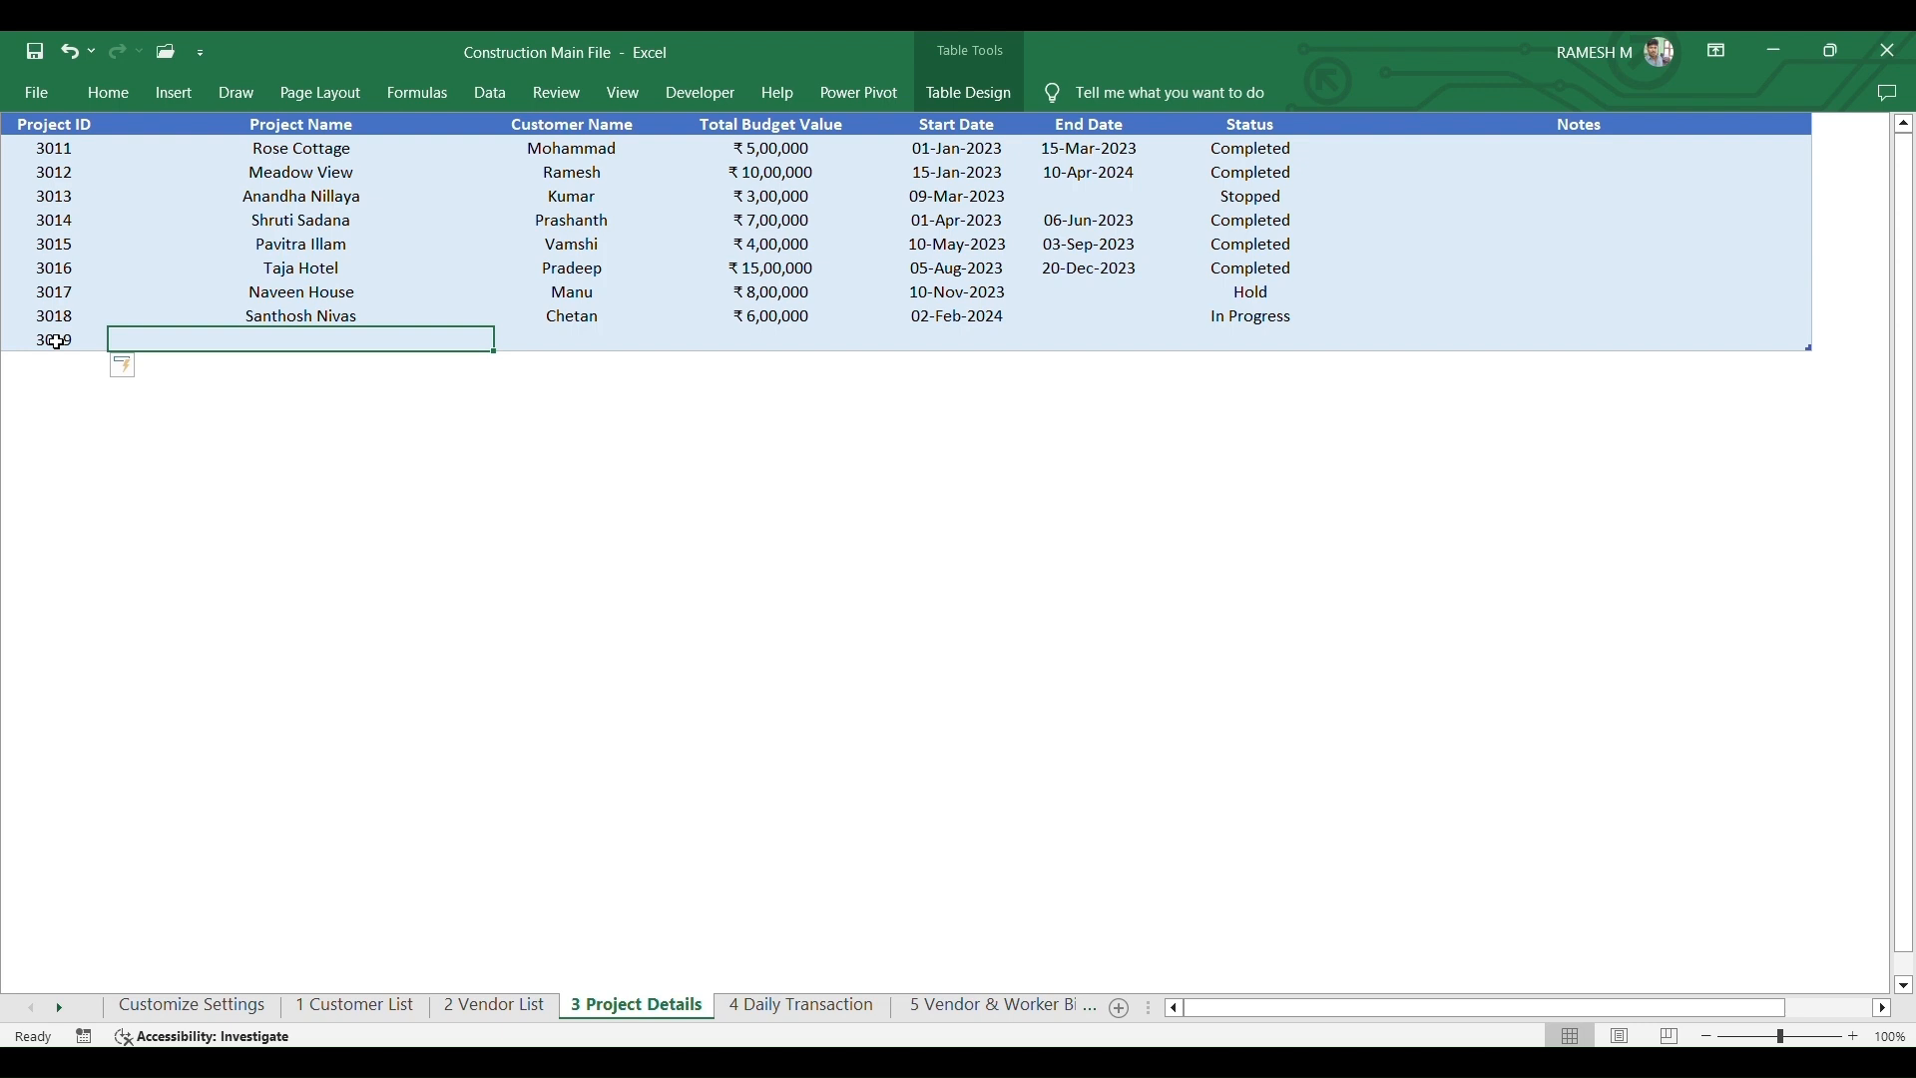
{"action": "type", "text": "H"}
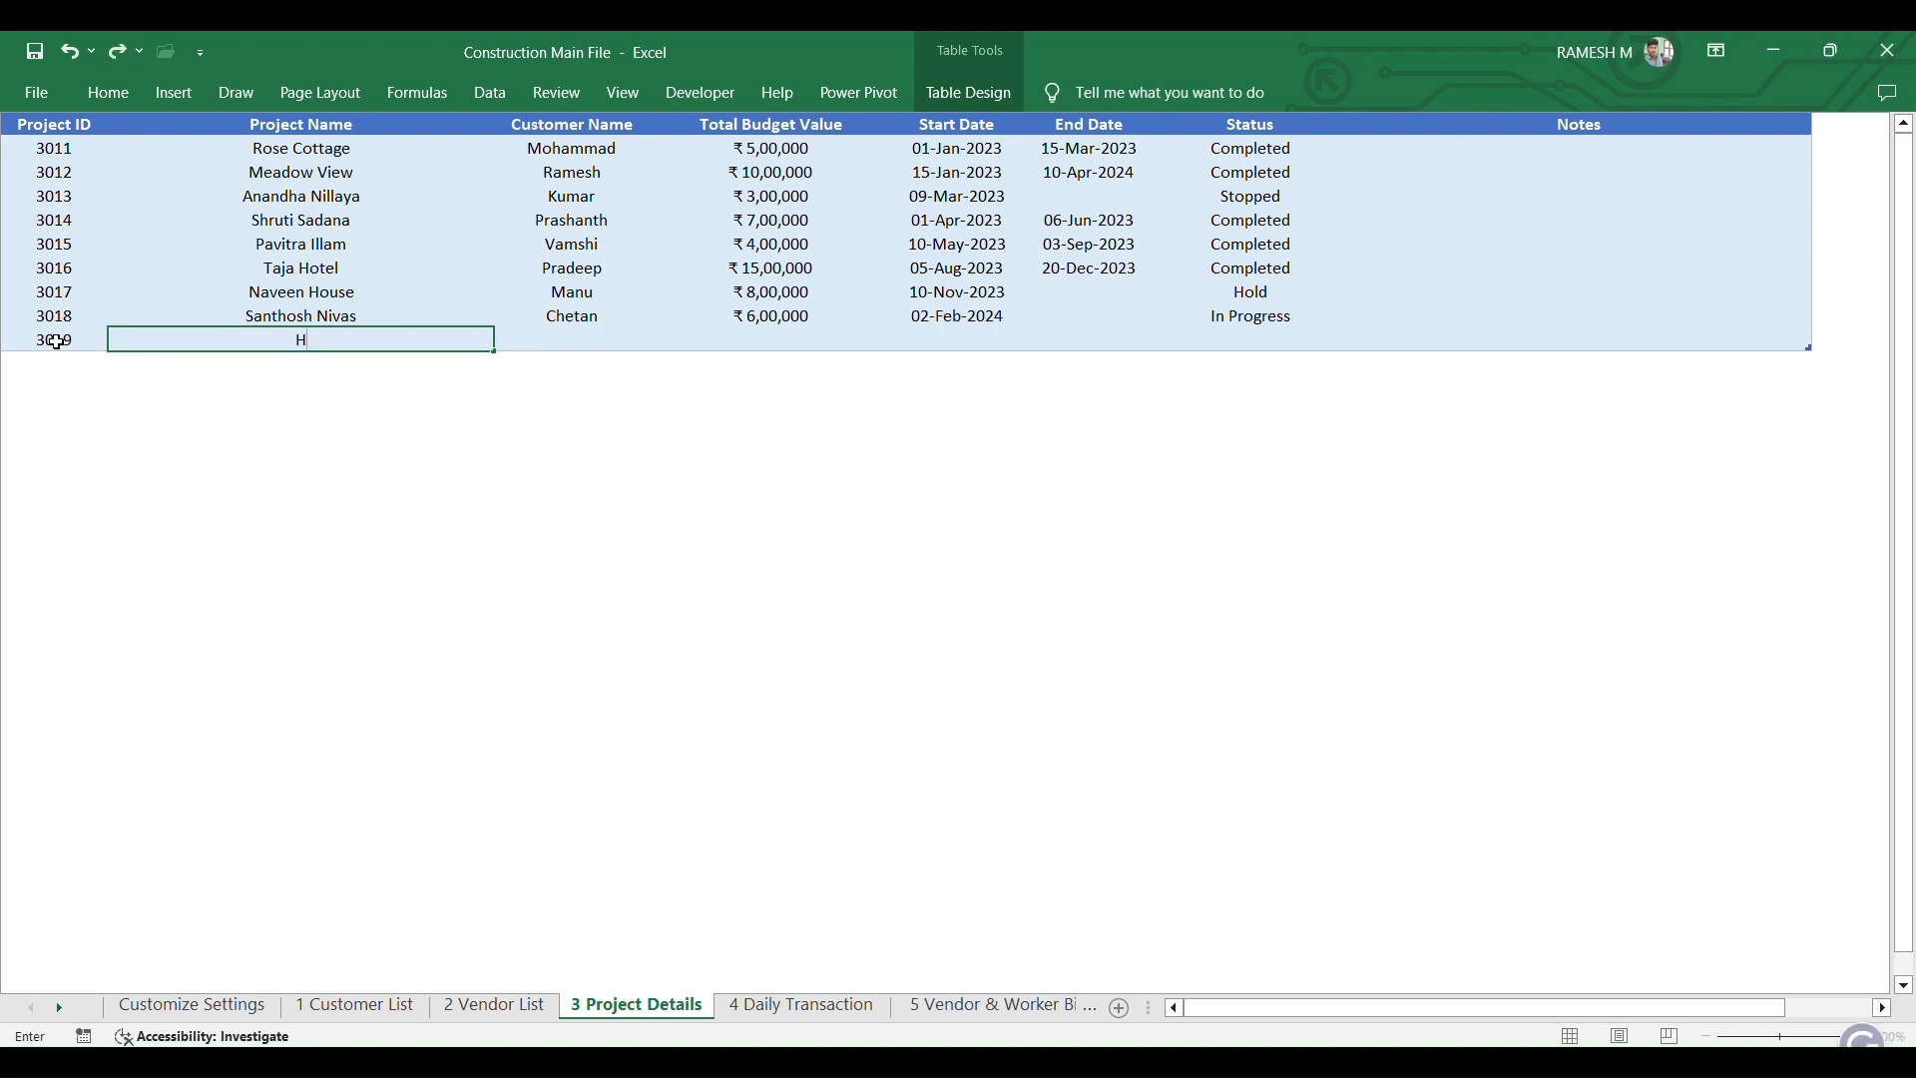
{"action": "type", "text": "it Illam"}
{"action": "key", "text": "Return"}
{"action": "key", "text": "Tab"}
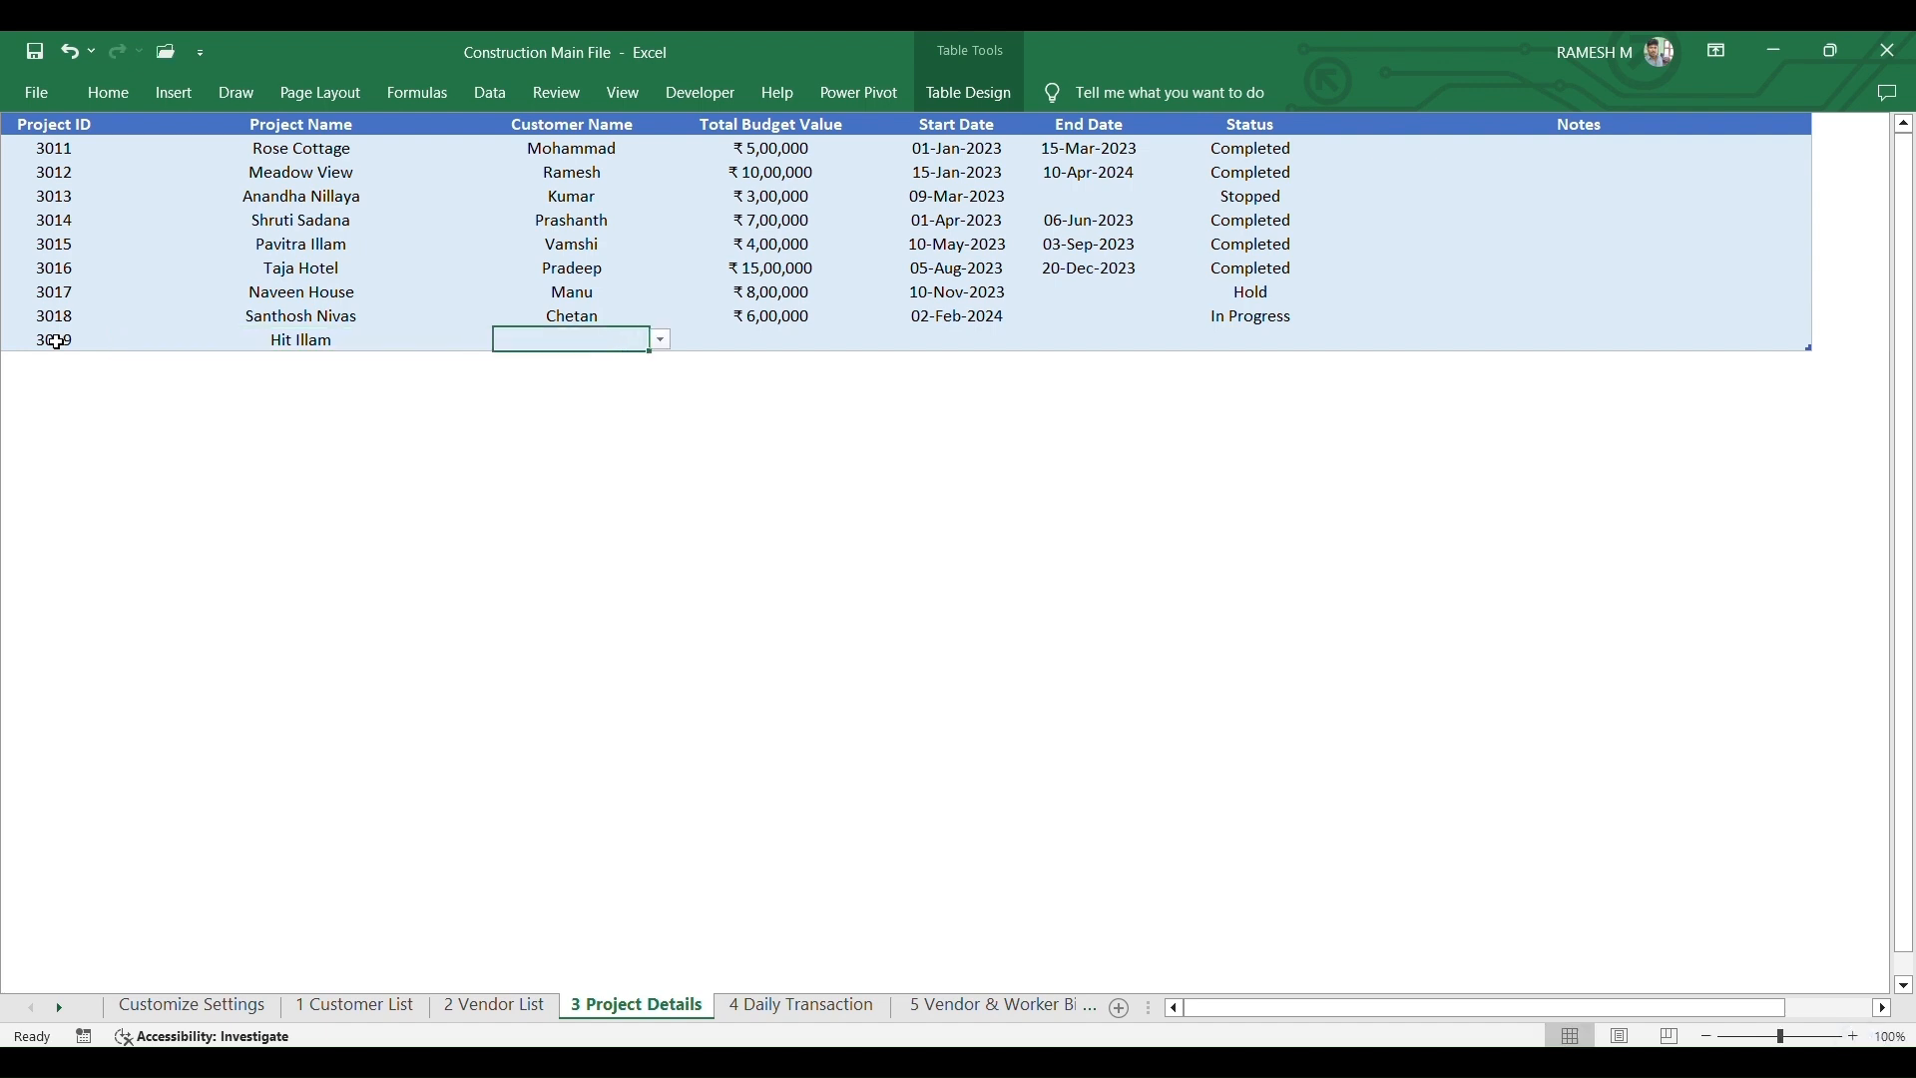
- Pick a customer from the list for project 3019, then replace it with a different customer
{"action": "left_click", "coordinate": [662, 341]}
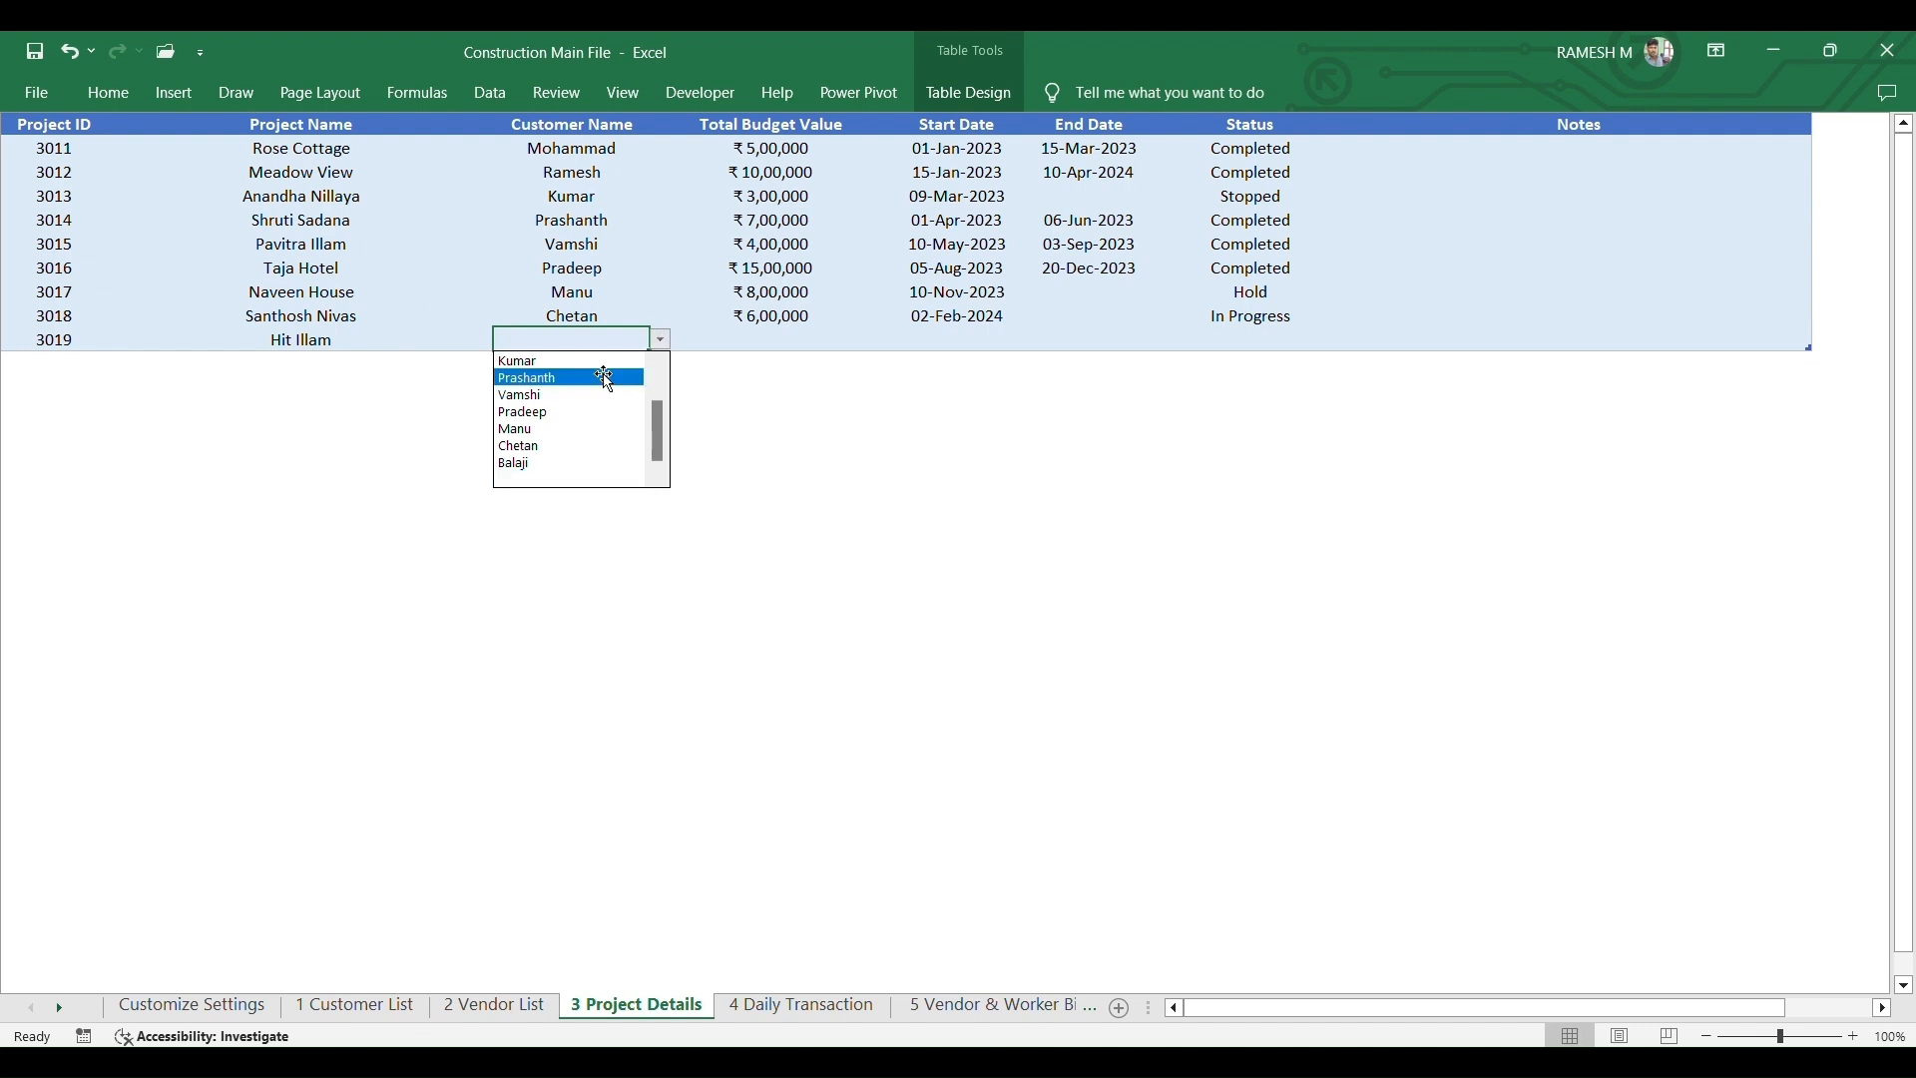
{"action": "left_click", "coordinate": [597, 431]}
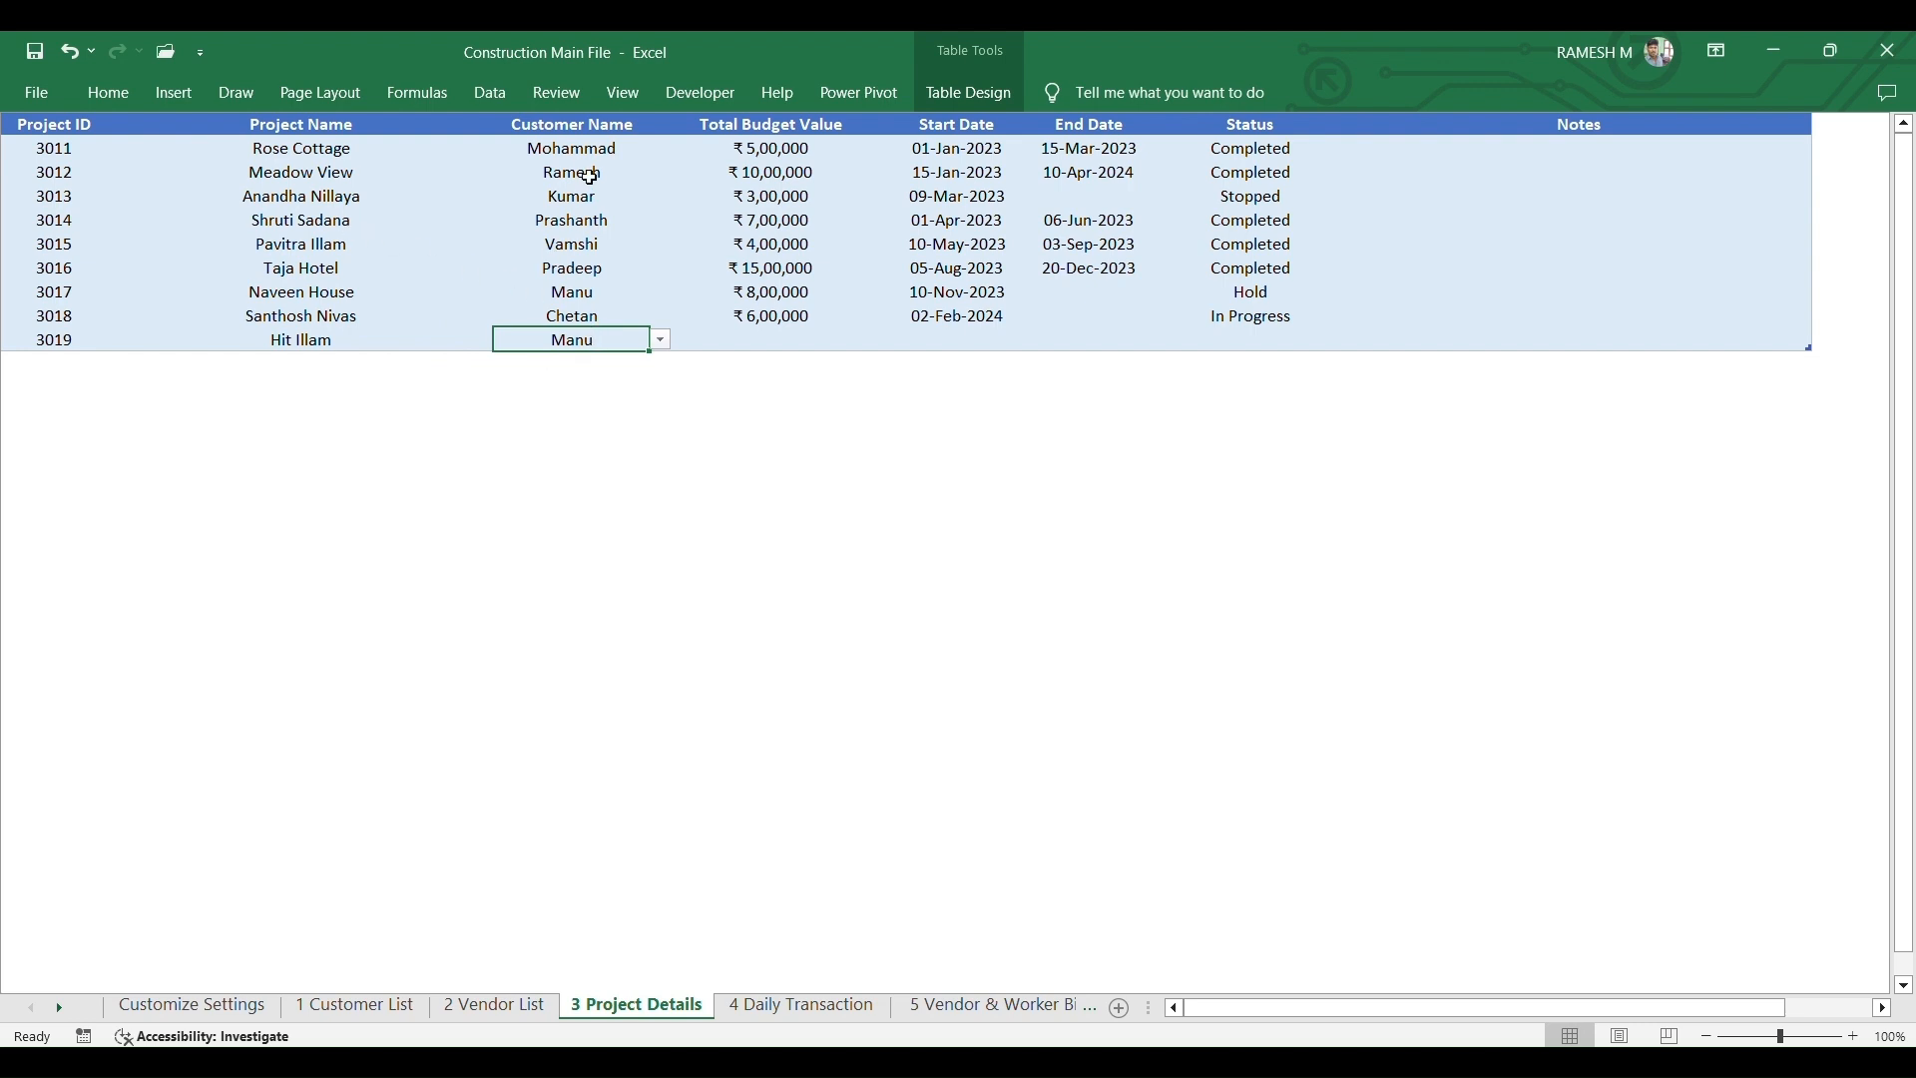
{"action": "left_click", "coordinate": [662, 340]}
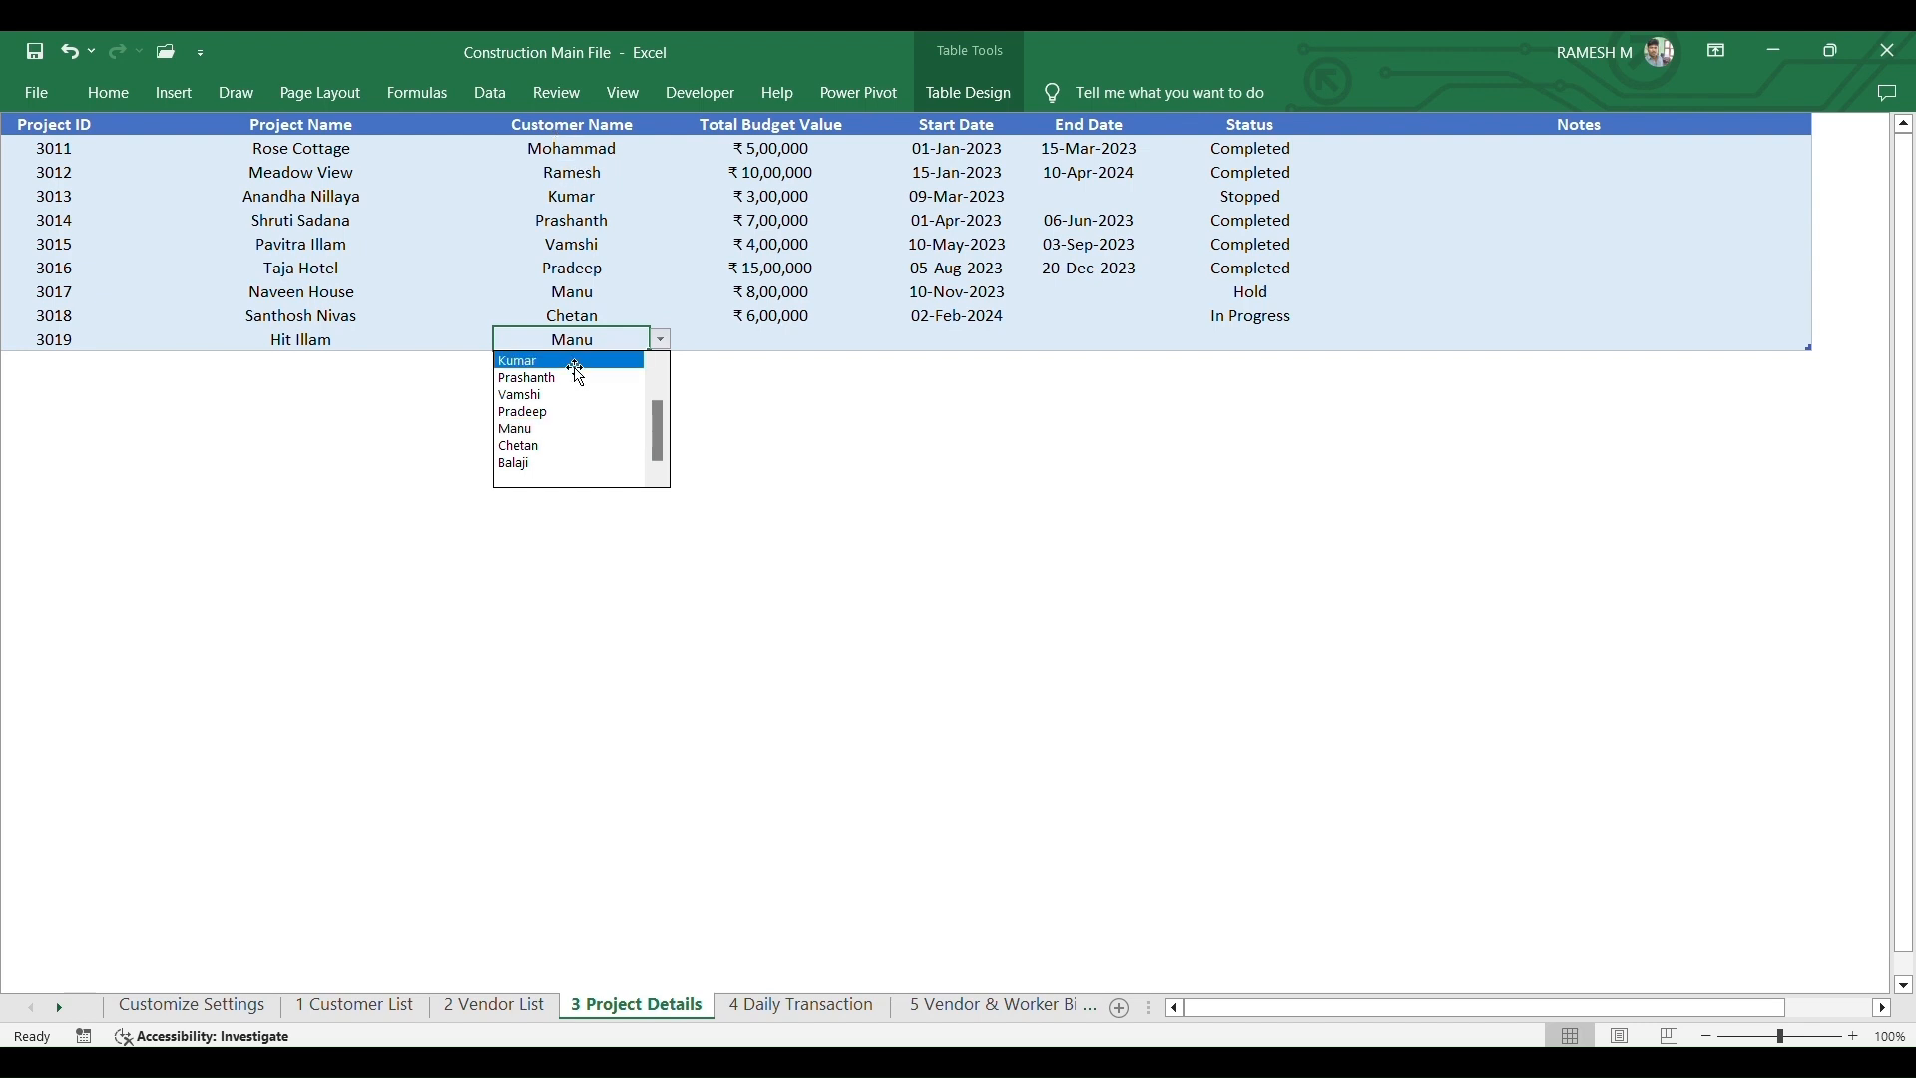
{"action": "left_click", "coordinate": [661, 342]}
{"action": "left_click", "coordinate": [661, 340]}
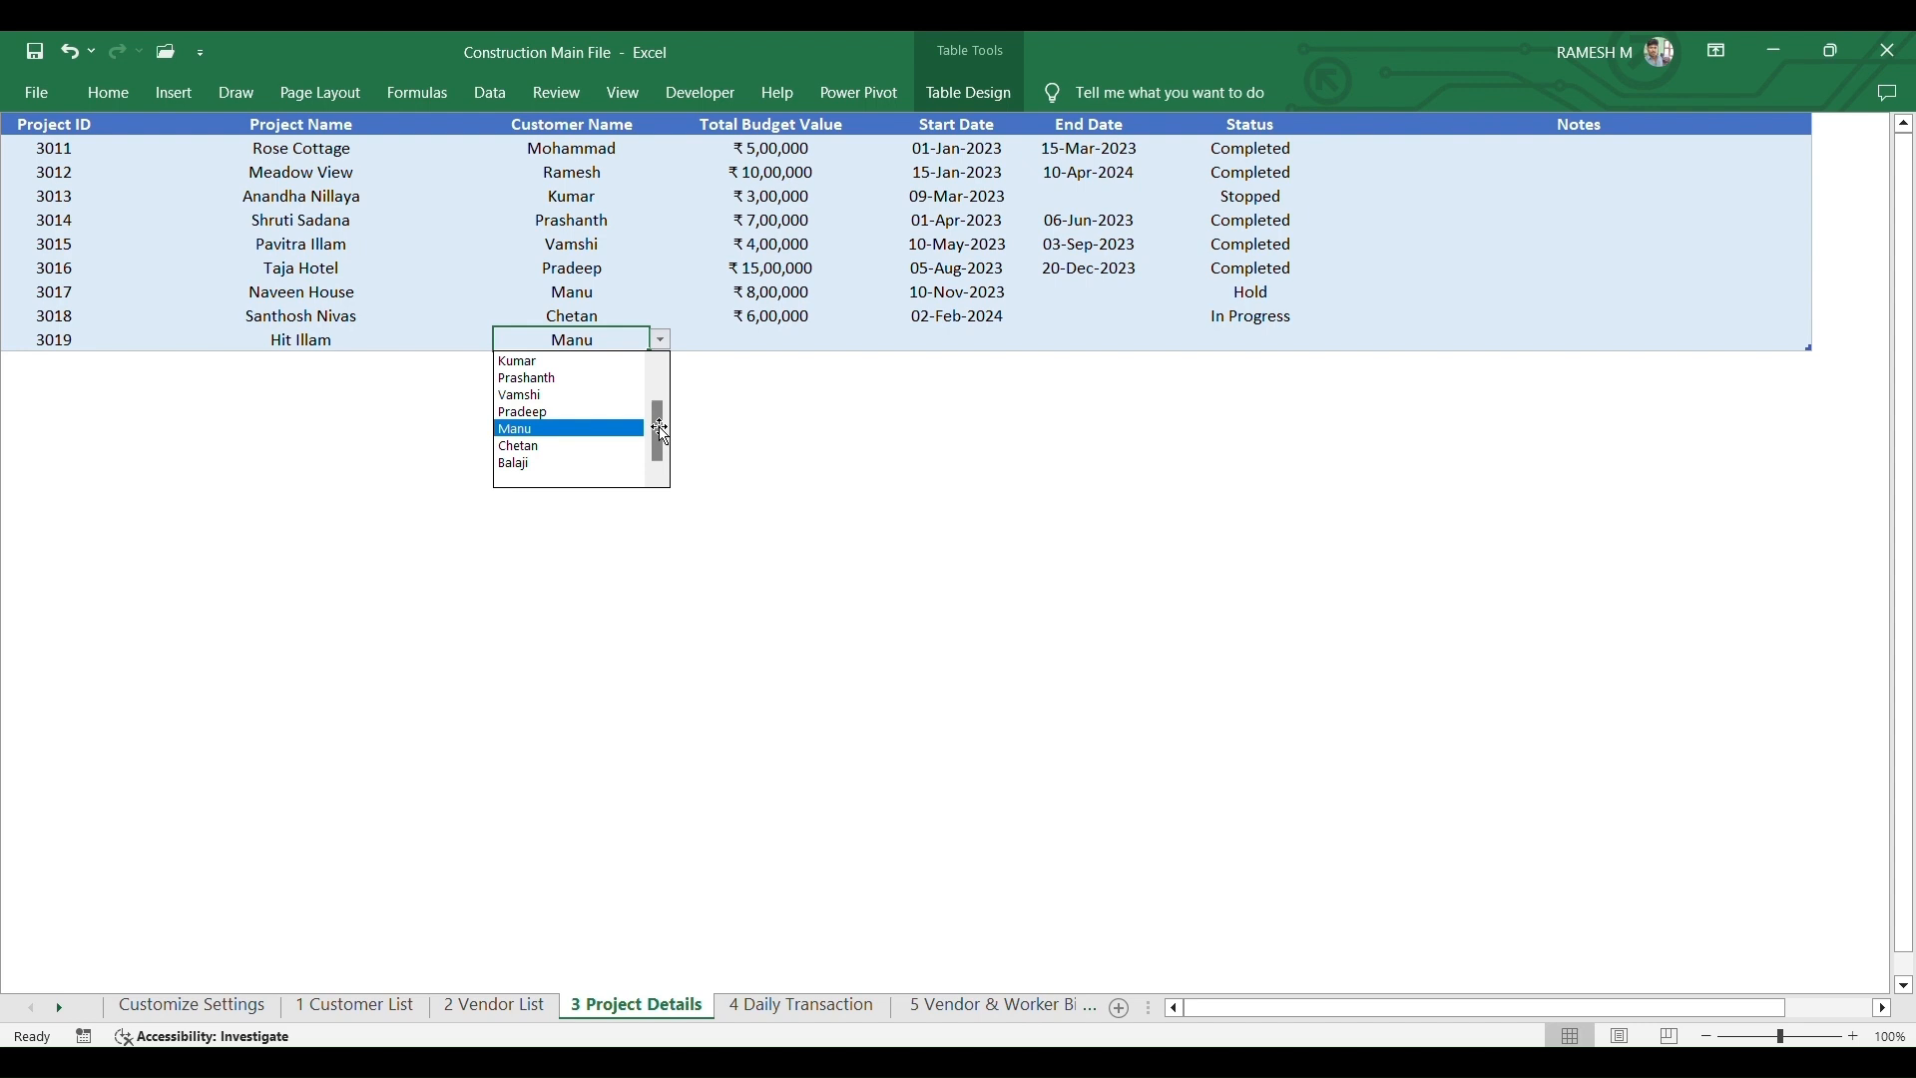
{"action": "left_click_drag", "start_coordinate": [658, 402], "coordinate": [655, 385]}
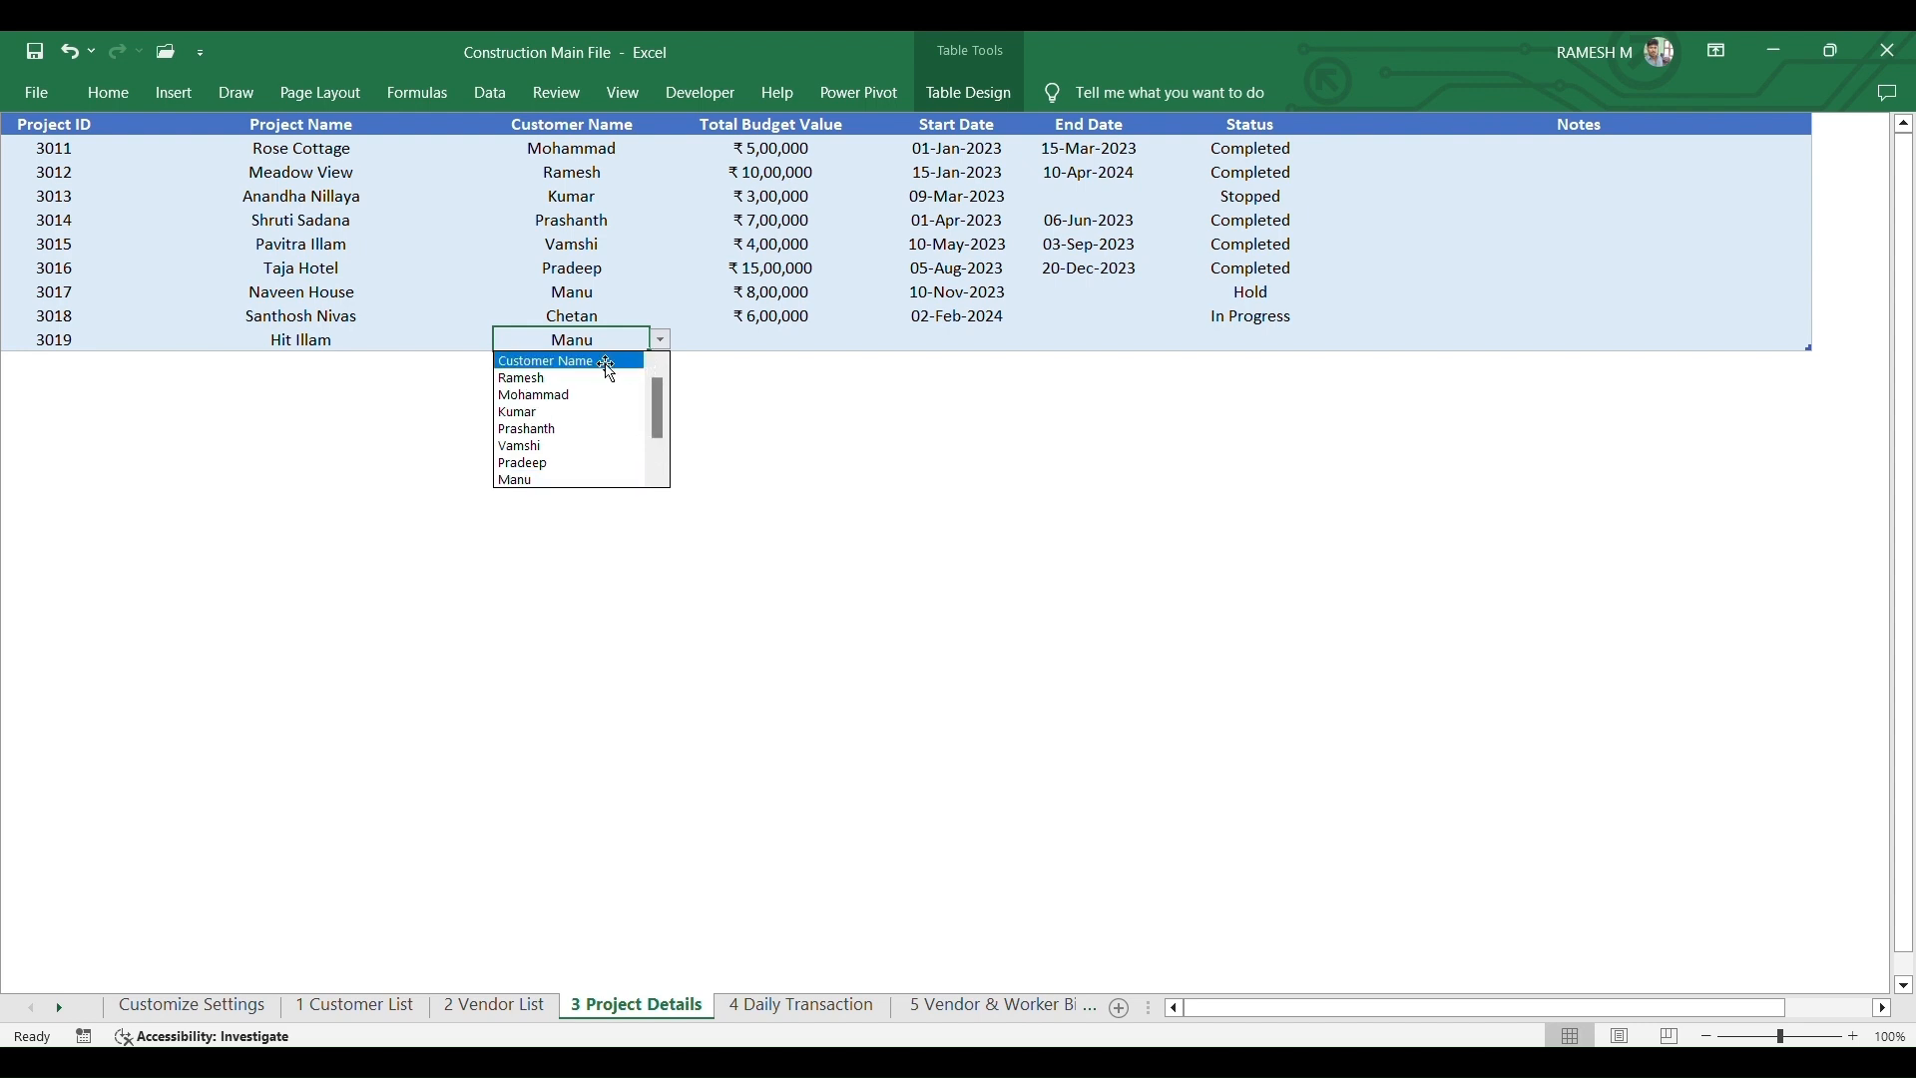
{"action": "left_click", "coordinate": [571, 381]}
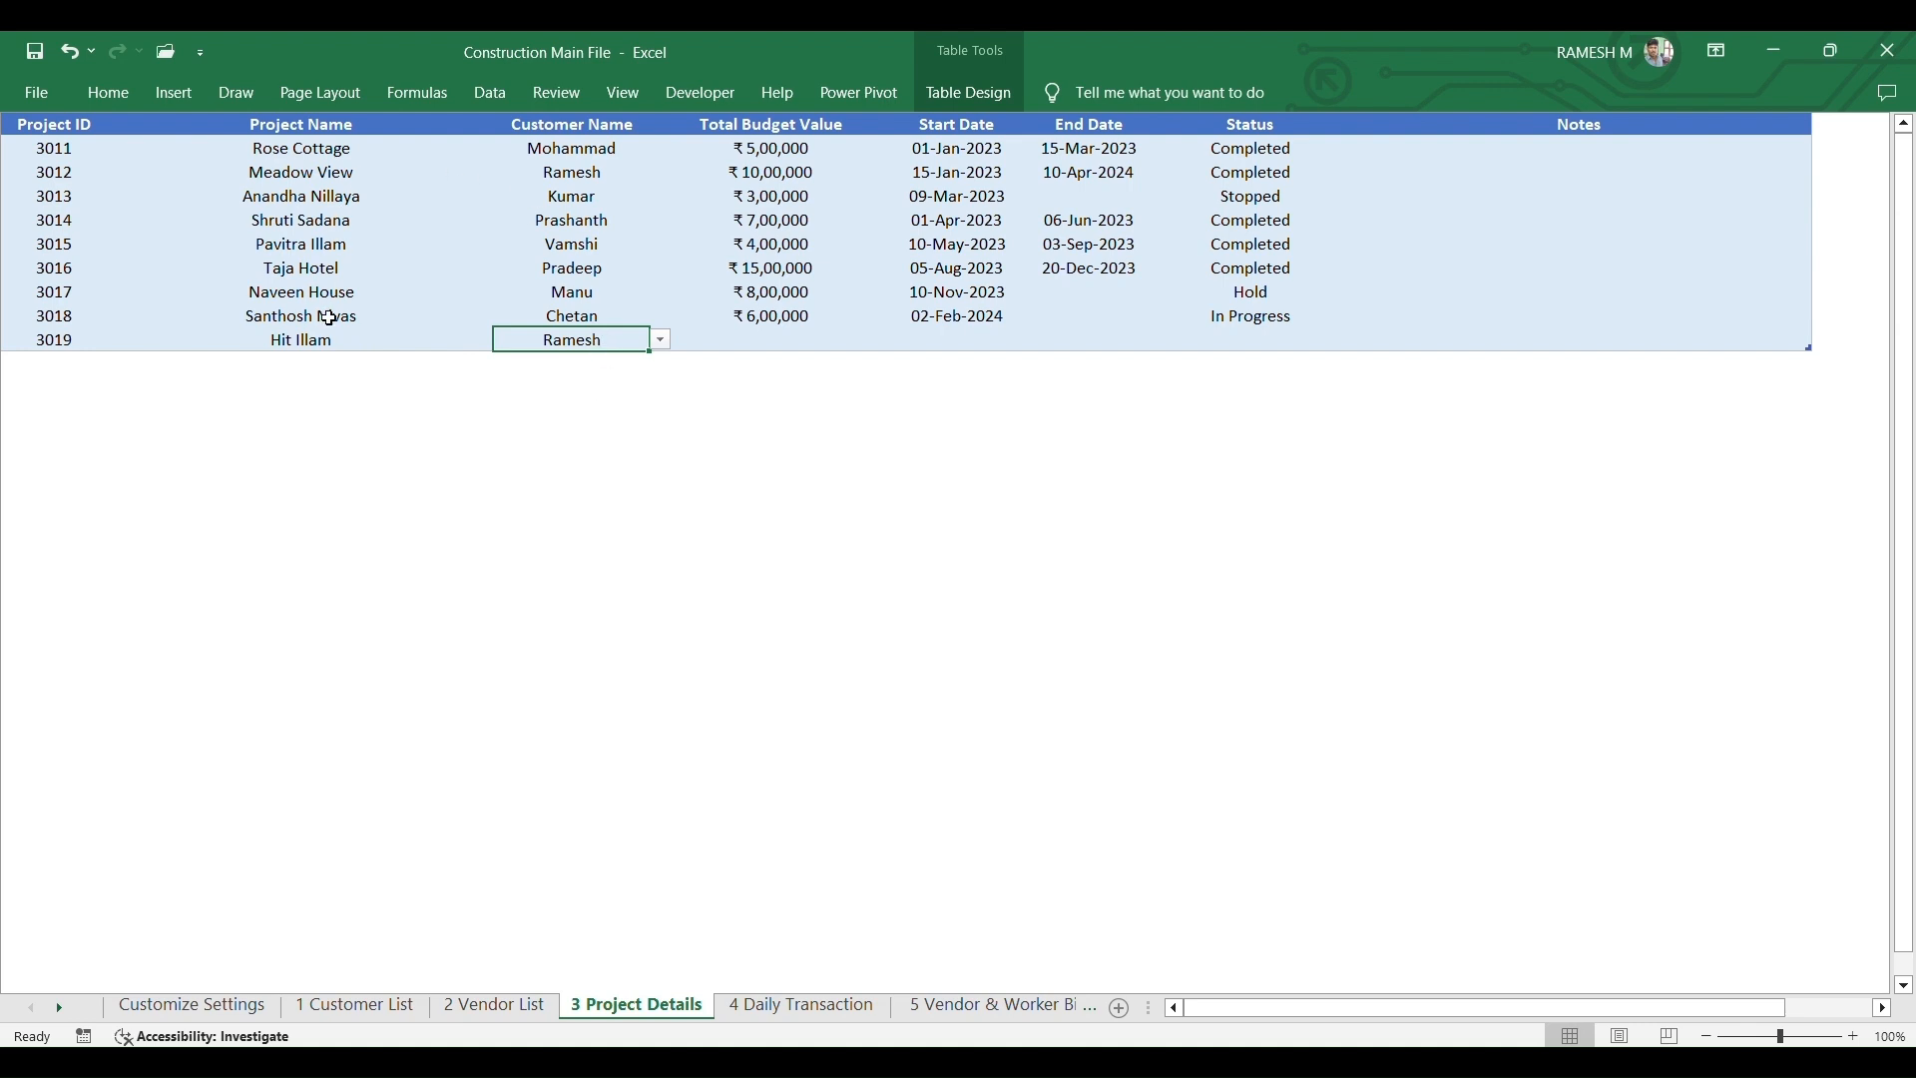
{"action": "left_click", "coordinate": [753, 339]}
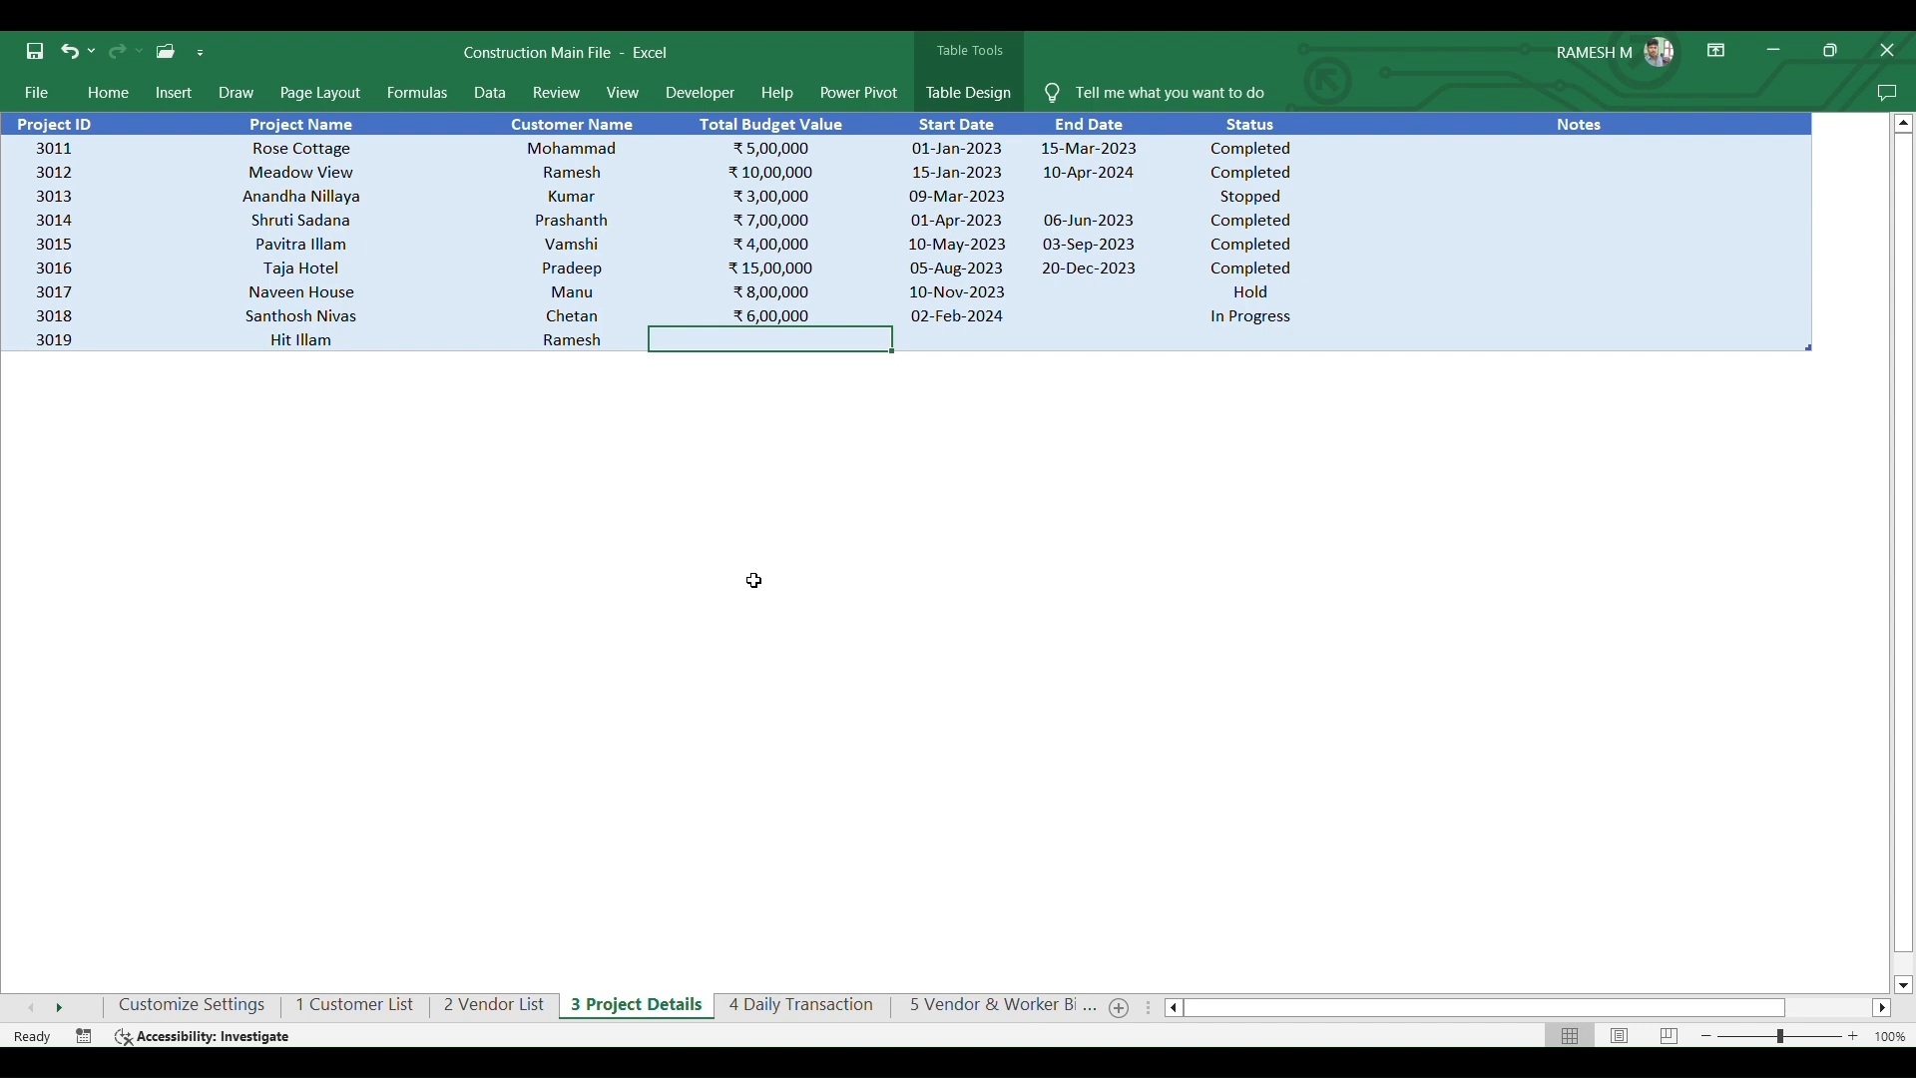
- Enter a ₹10,00,000 budget and a 02-Mar-2024 start date for project 3019
{"action": "type", "text": "1000"}
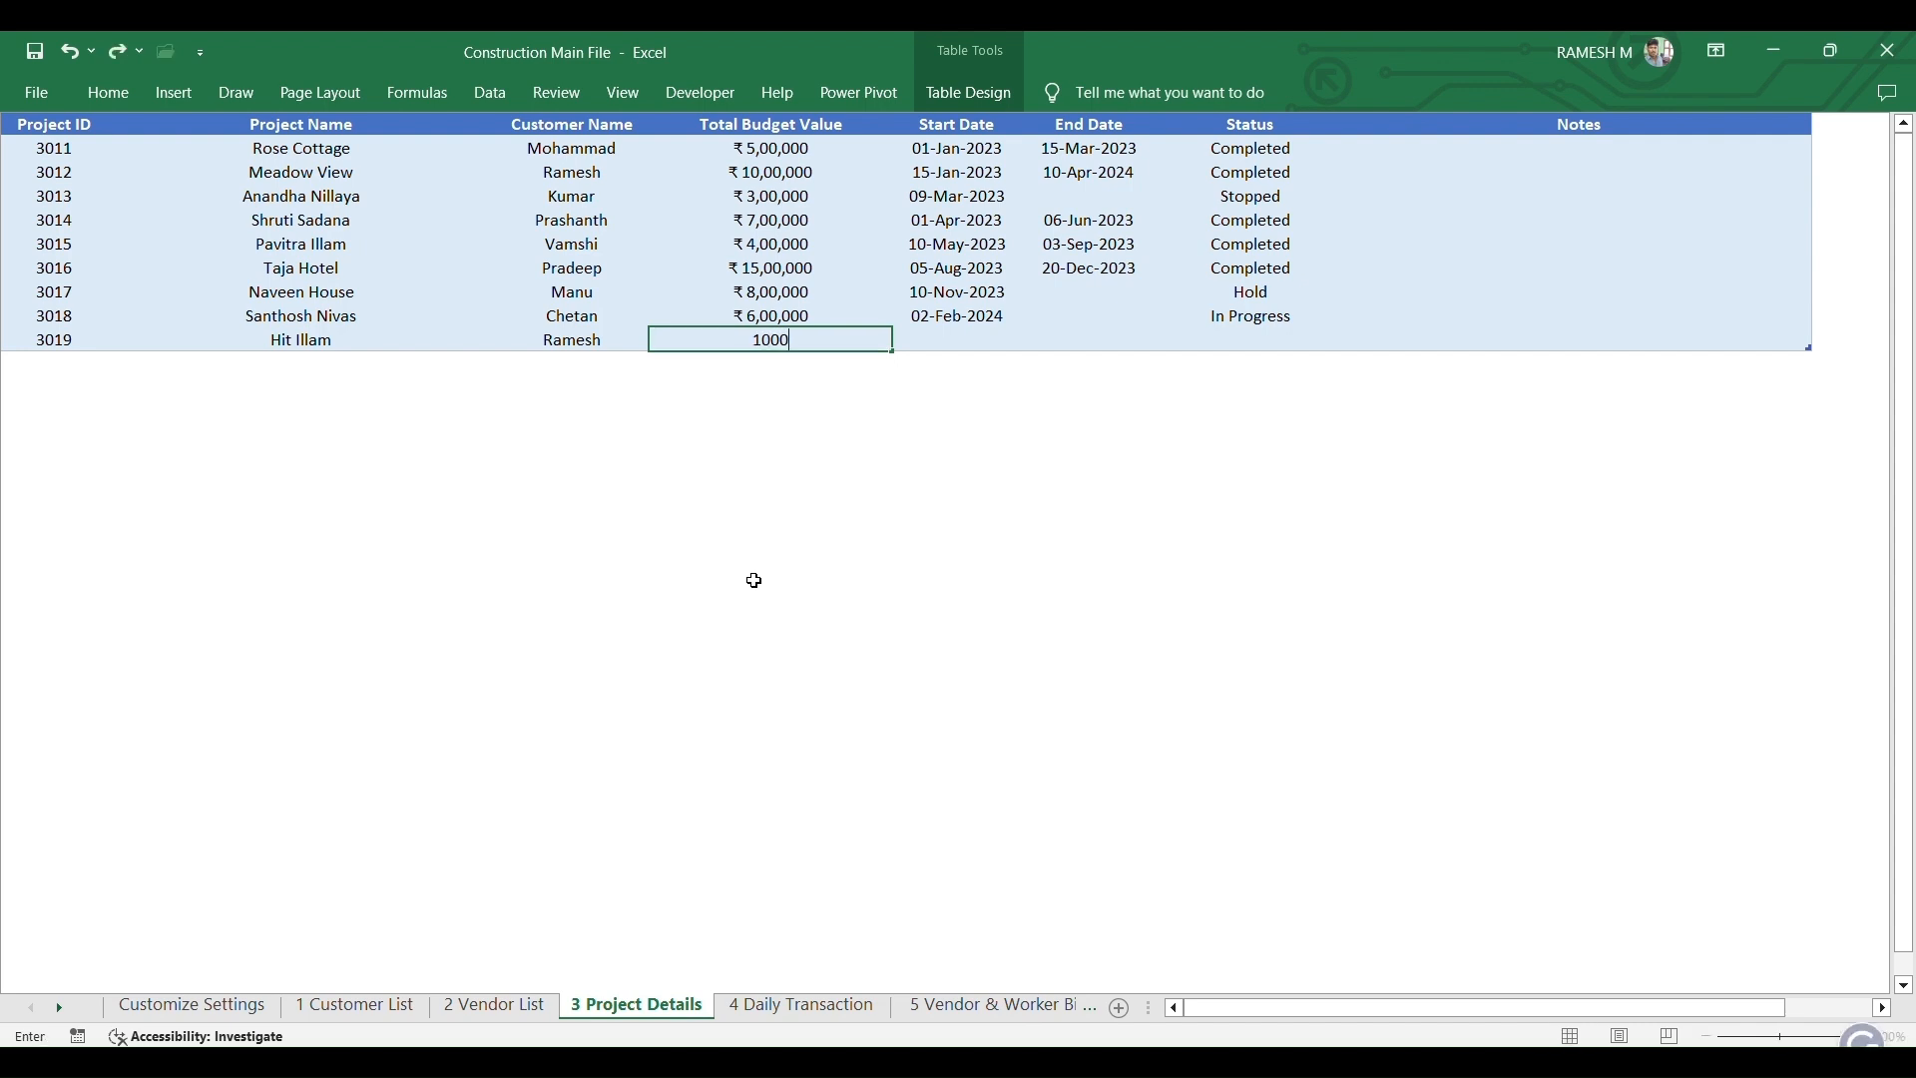
{"action": "type", "text": "000"}
{"action": "key", "text": "Tab"}
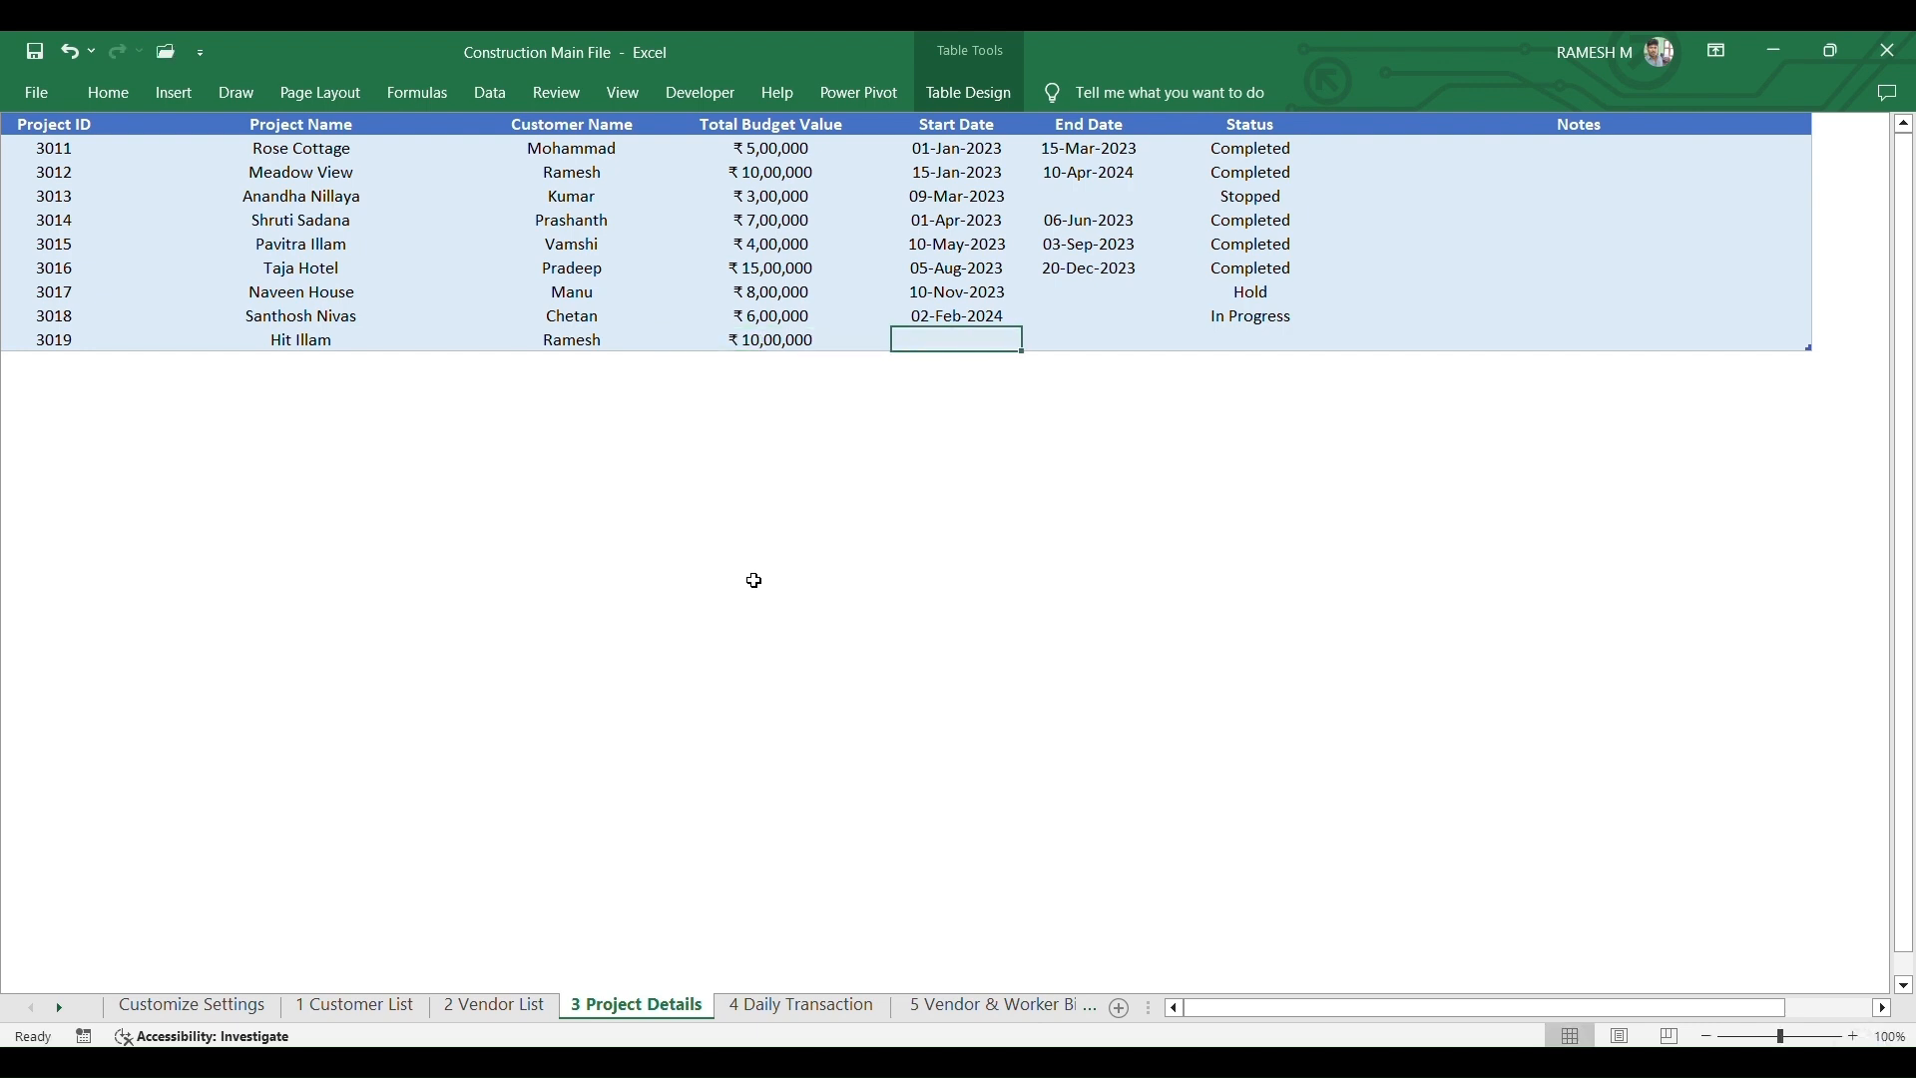
{"action": "type", "text": "02"}
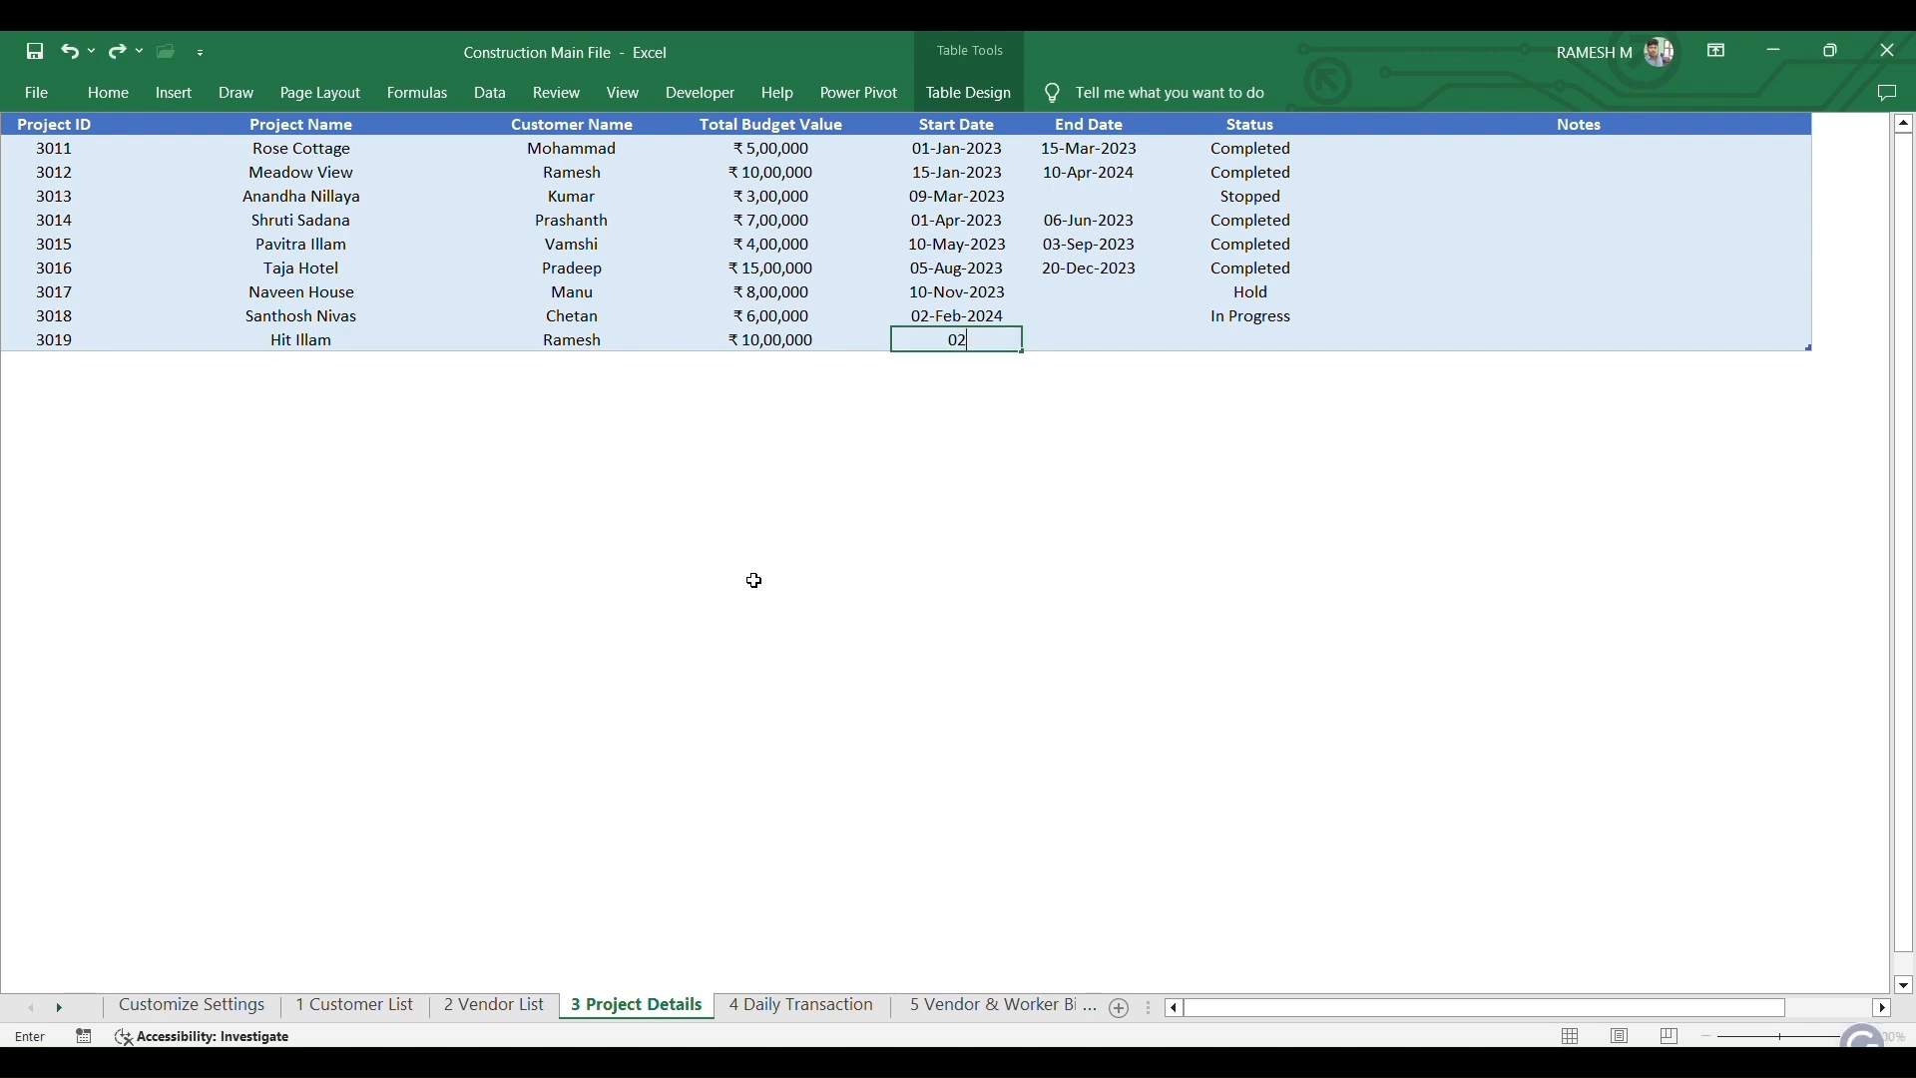
{"action": "type", "text": "-3-24"}
{"action": "key", "text": "Tab"}
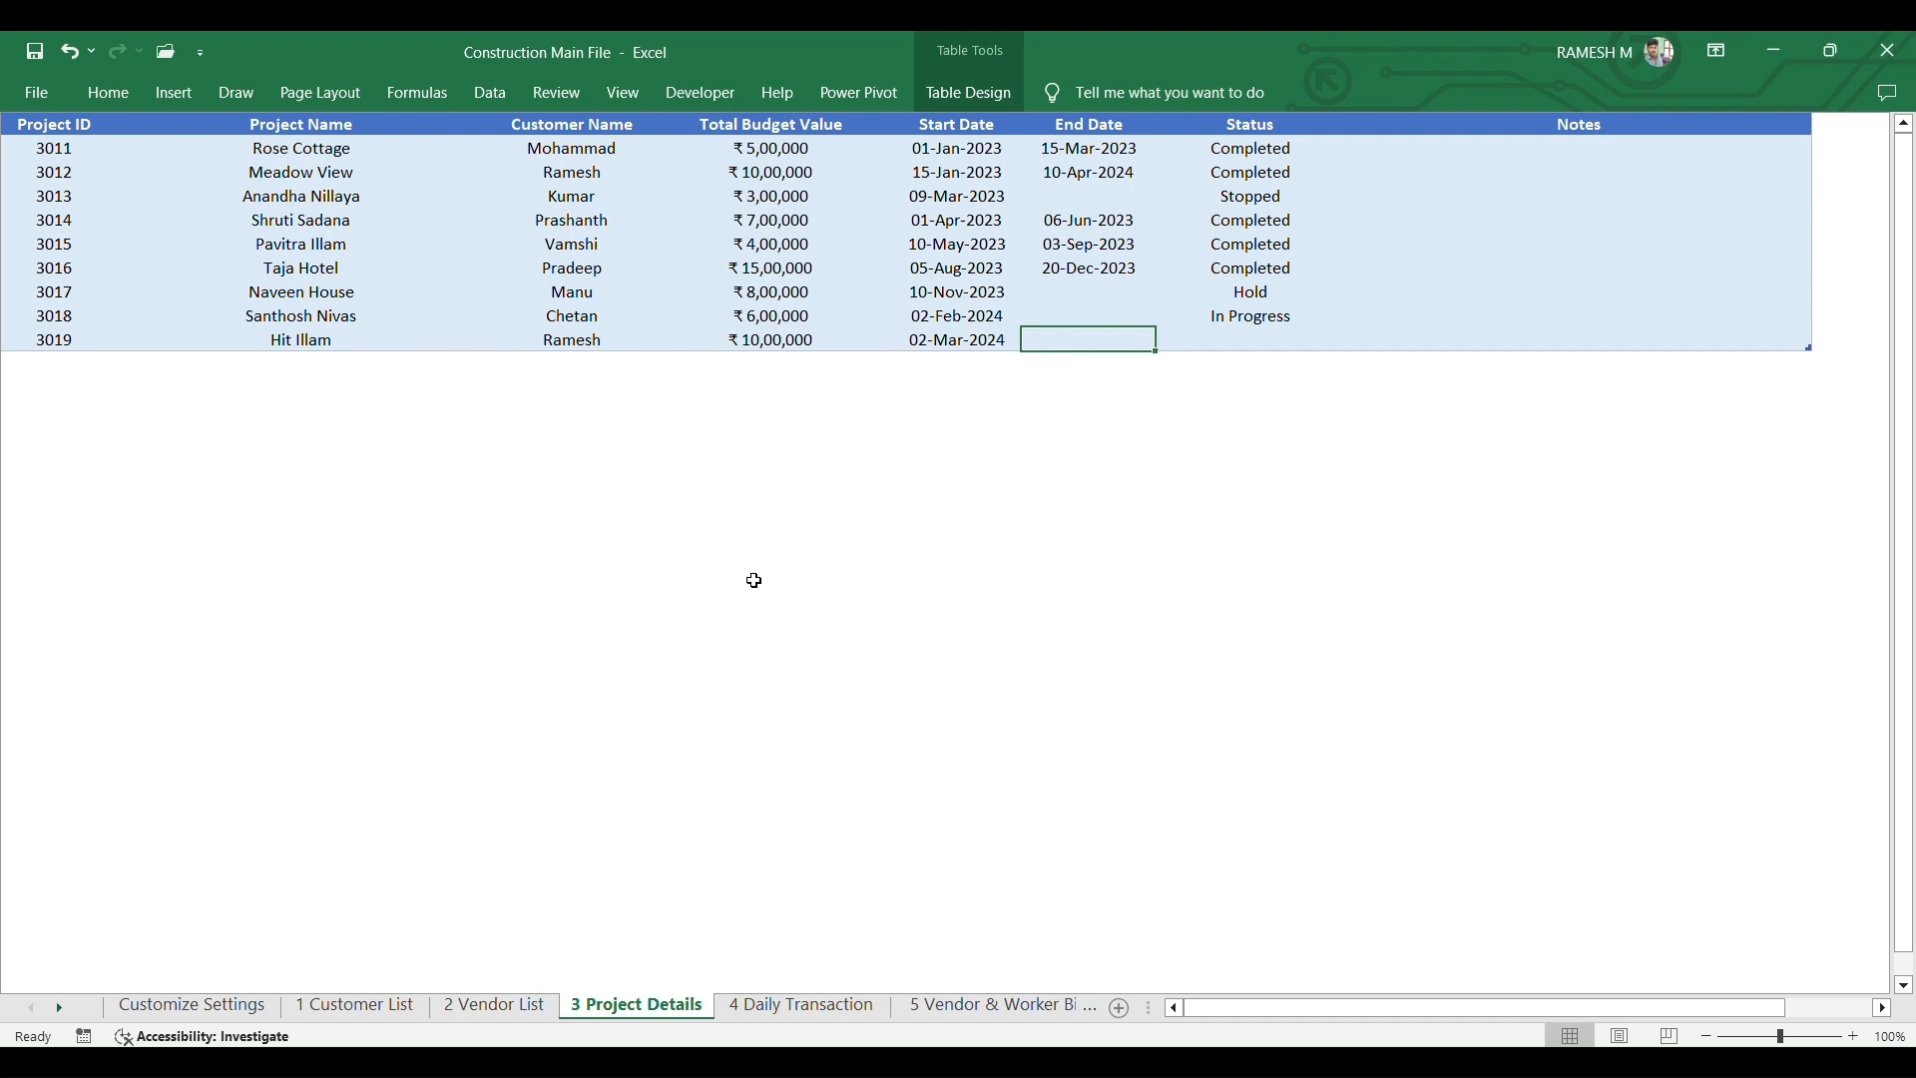
- Leave End Date blank and set project 3019's status to In Progress
{"action": "key", "text": "Tab"}
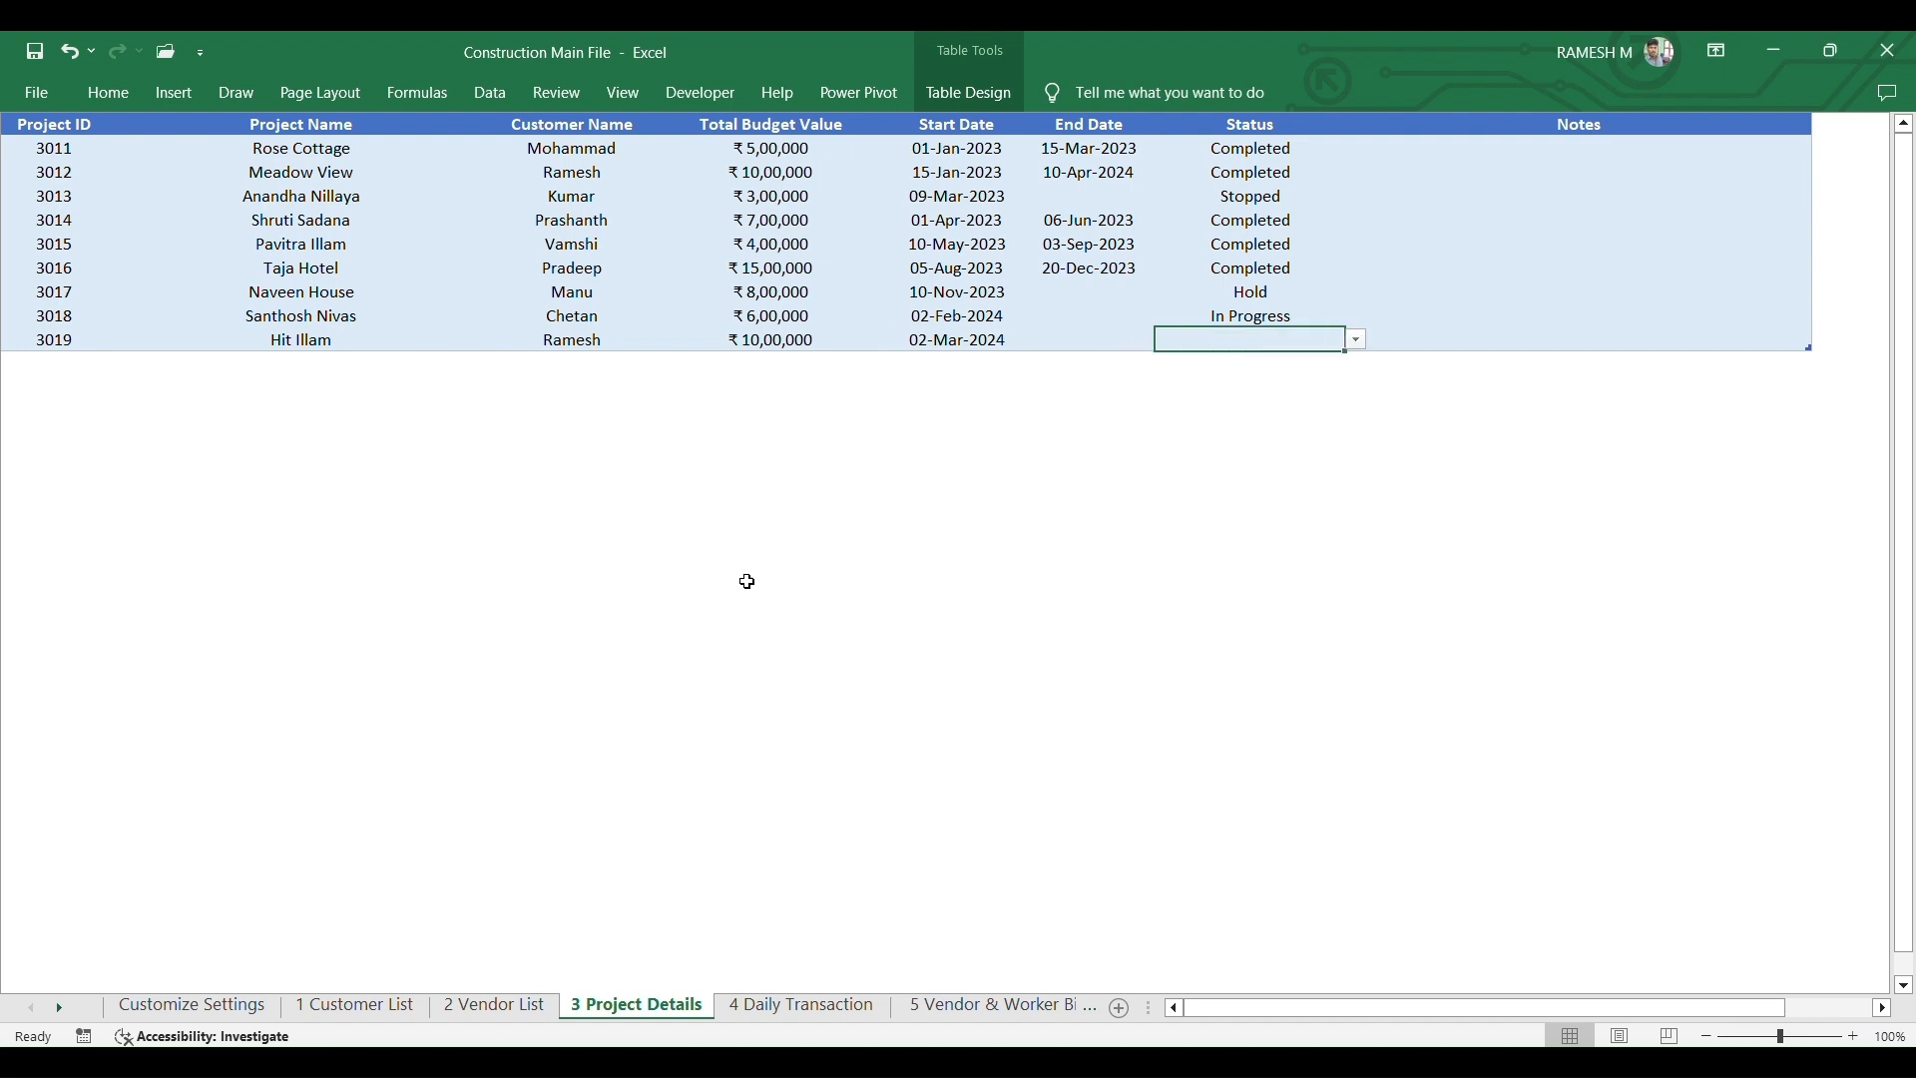
{"action": "left_click", "coordinate": [1358, 343]}
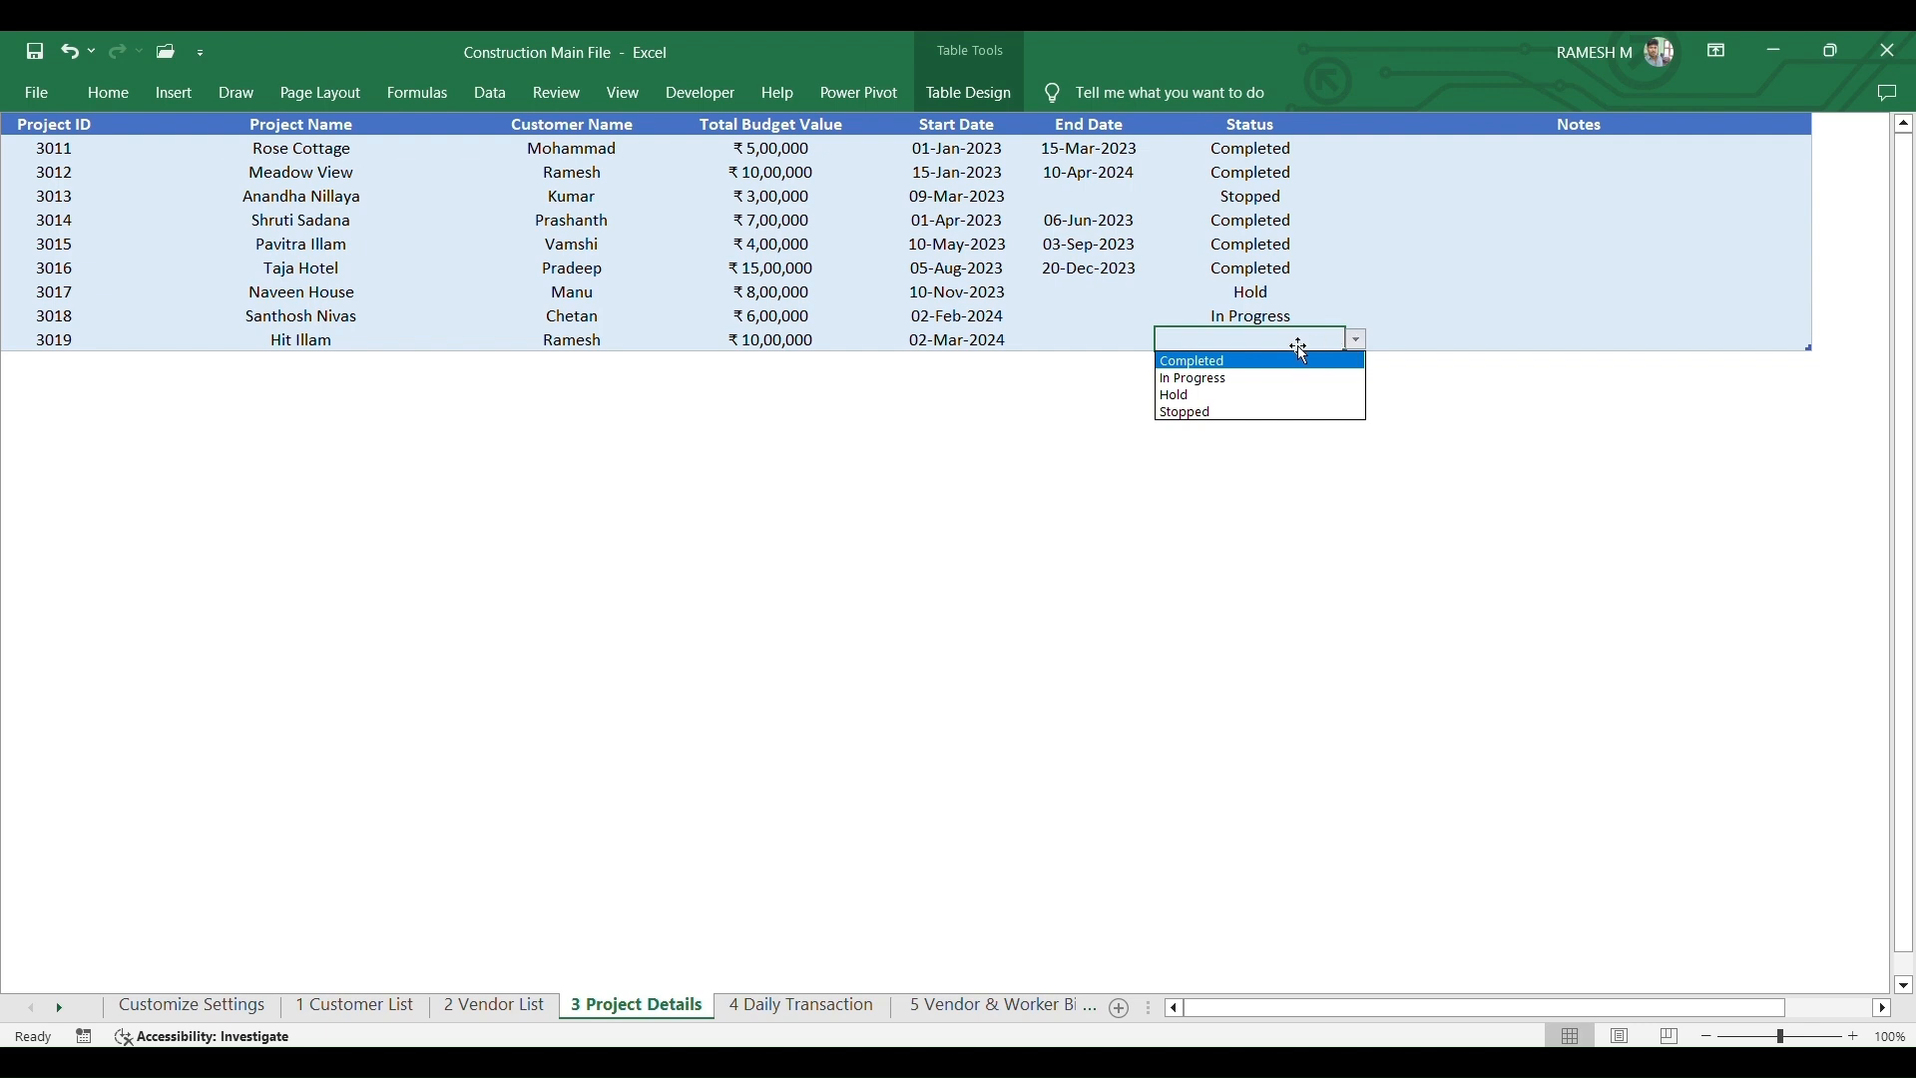
{"action": "left_click", "coordinate": [1206, 379]}
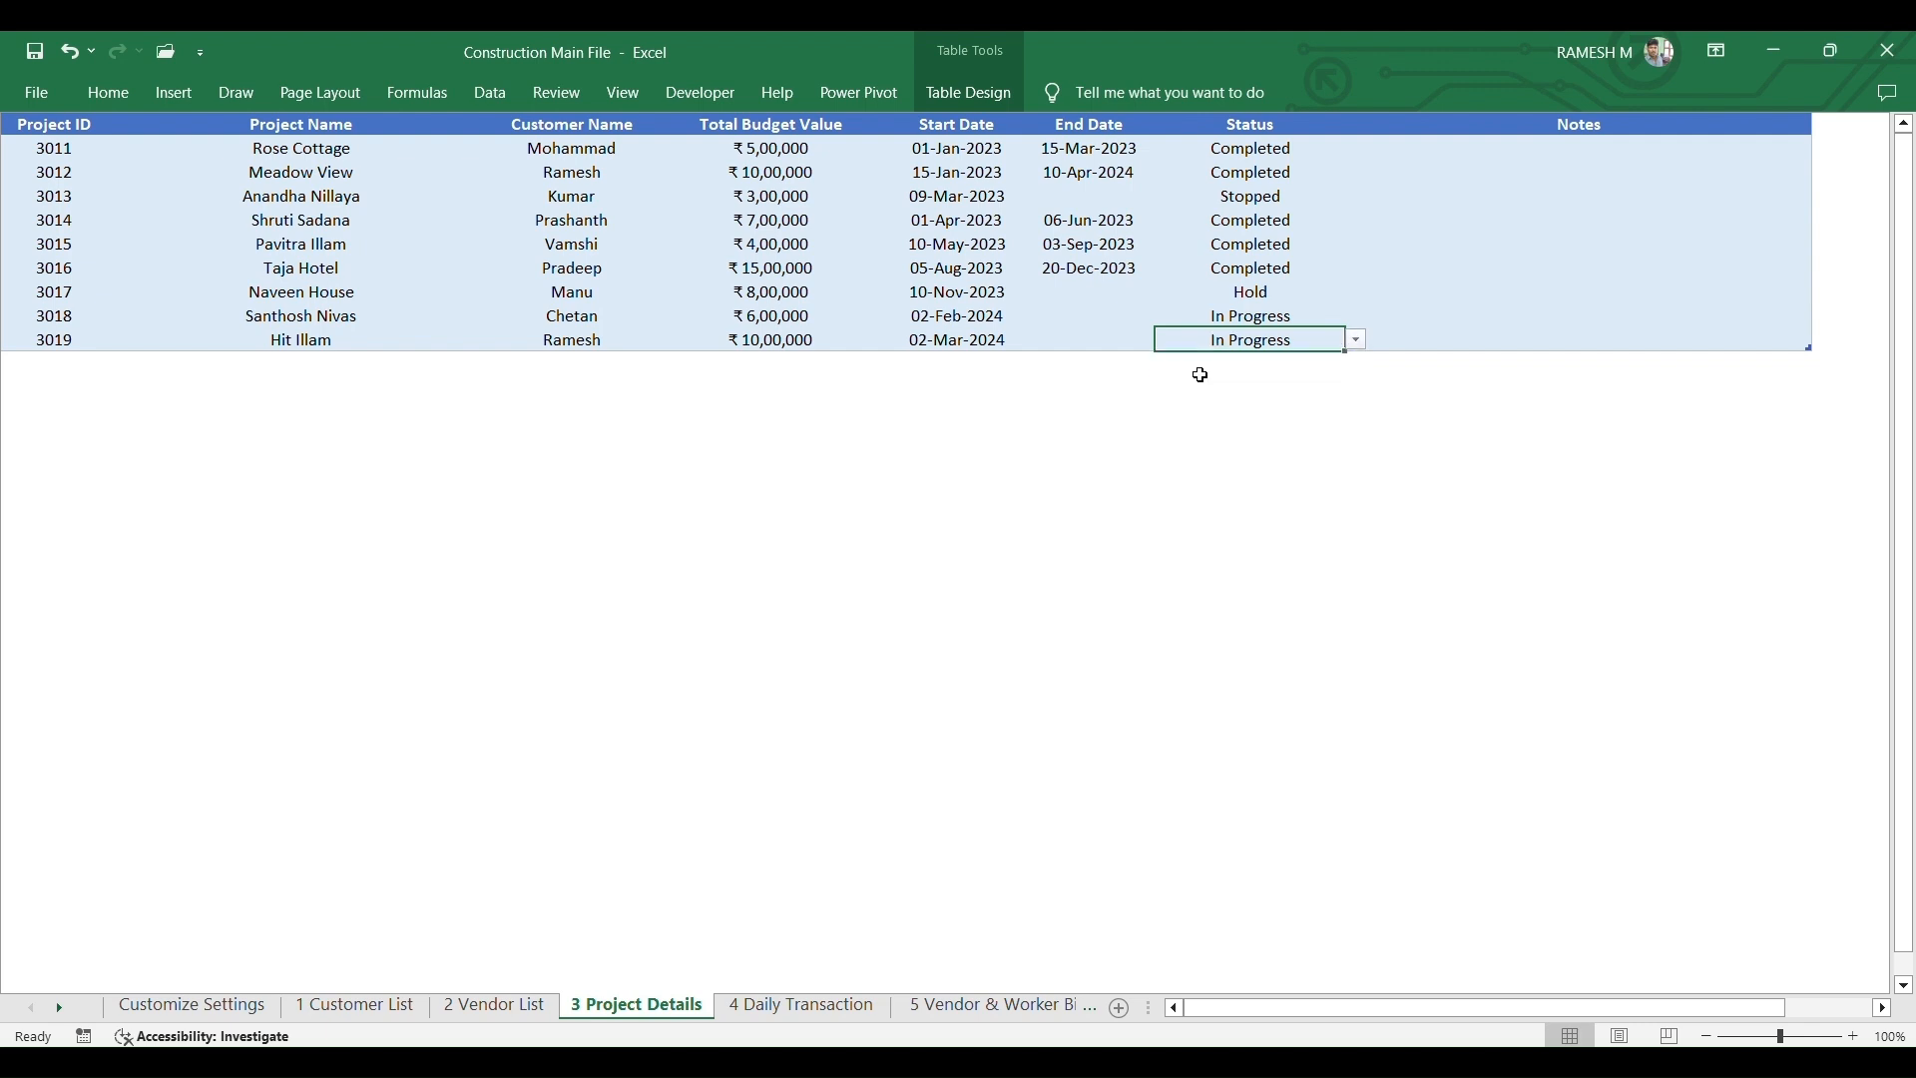
{"action": "left_click", "coordinate": [1354, 341]}
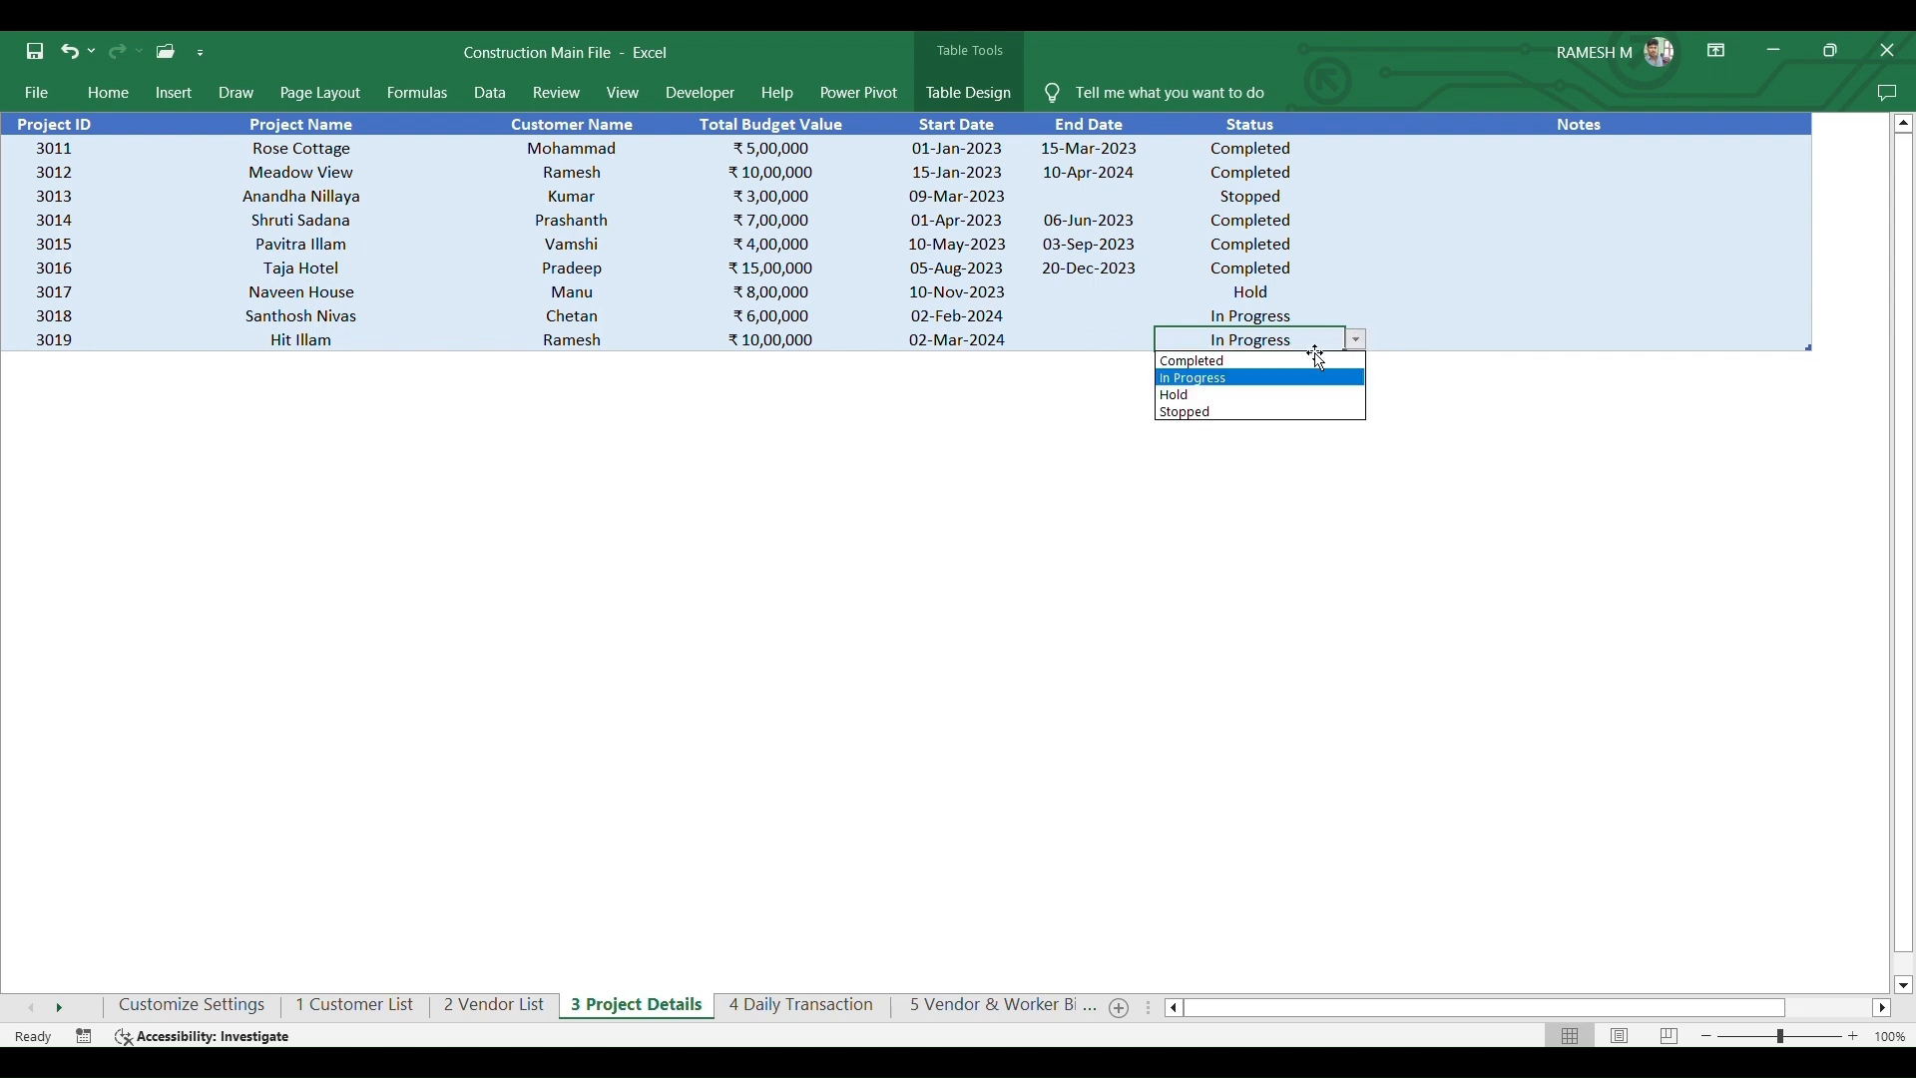
{"action": "left_click", "coordinate": [1254, 379]}
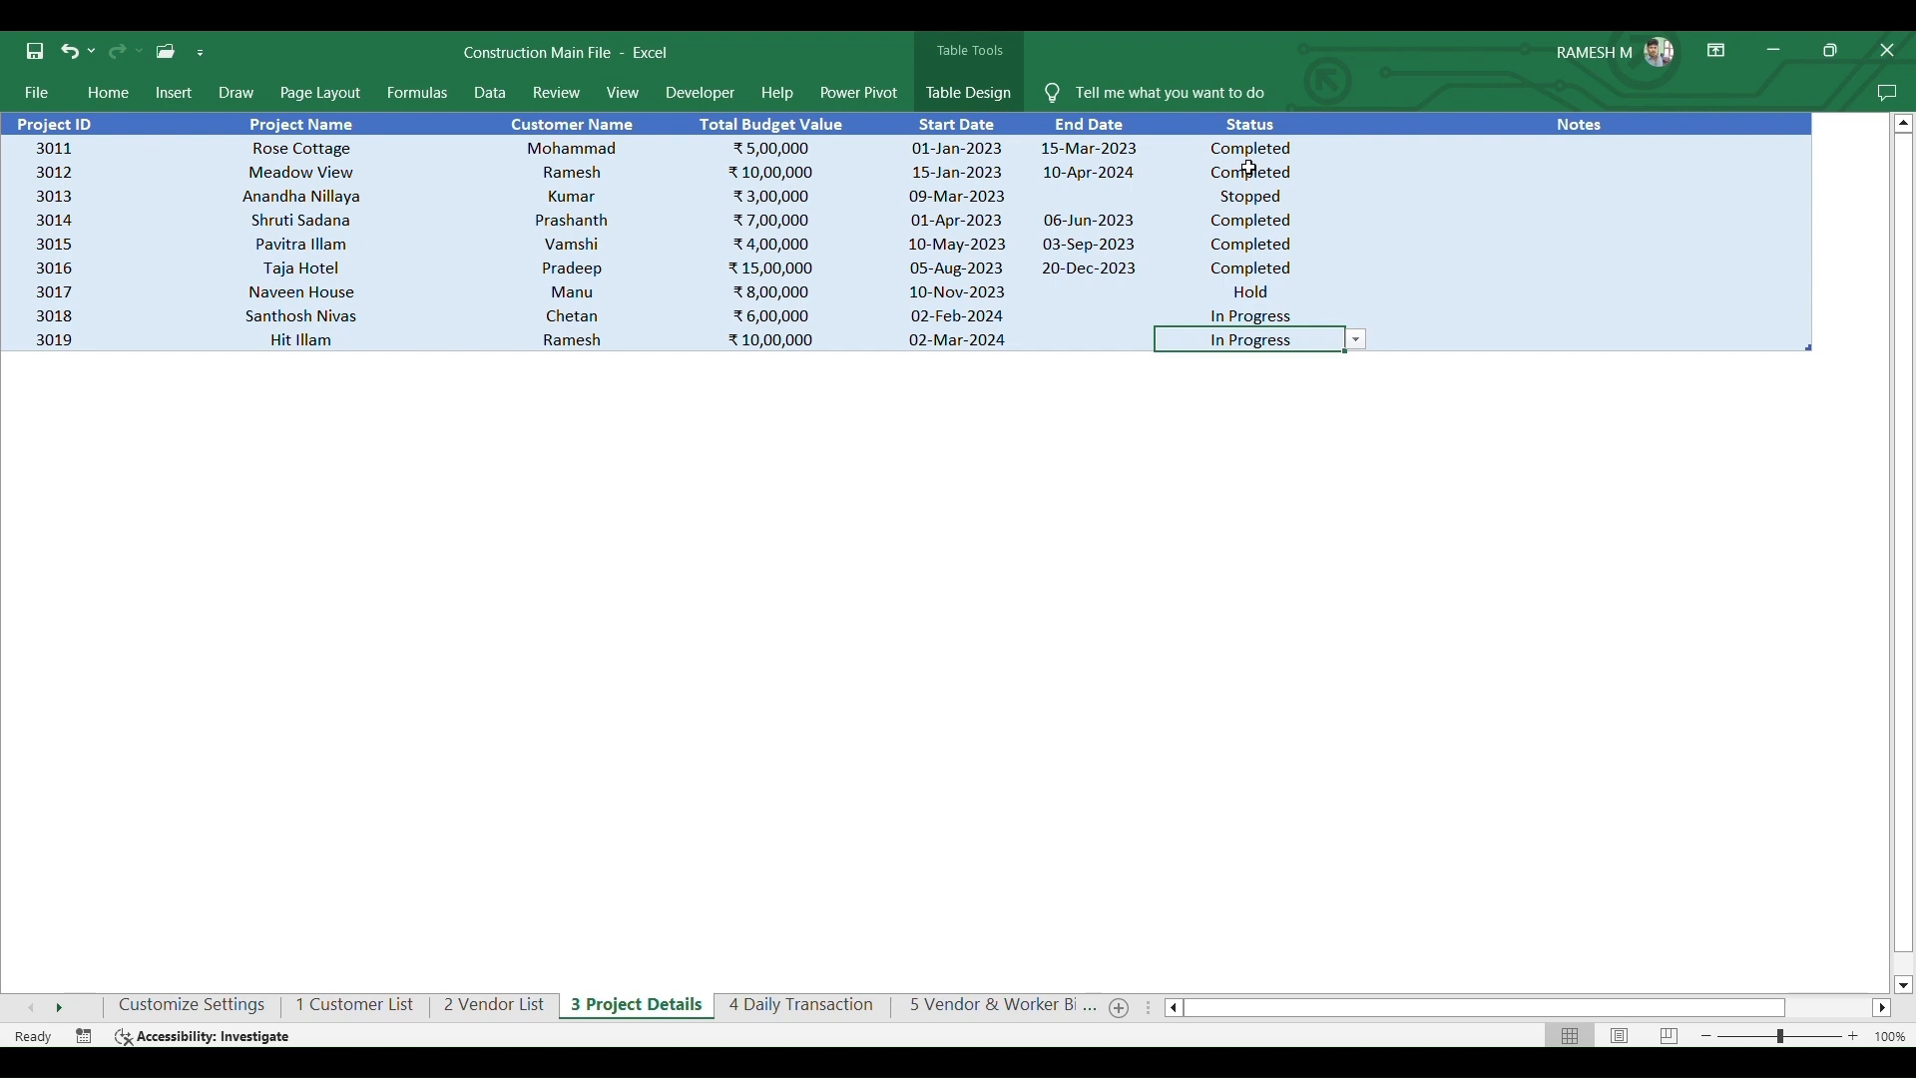
- Add 'Progess' below Stopped in the Status list on Customize Settings
{"action": "left_click", "coordinate": [189, 1006]}
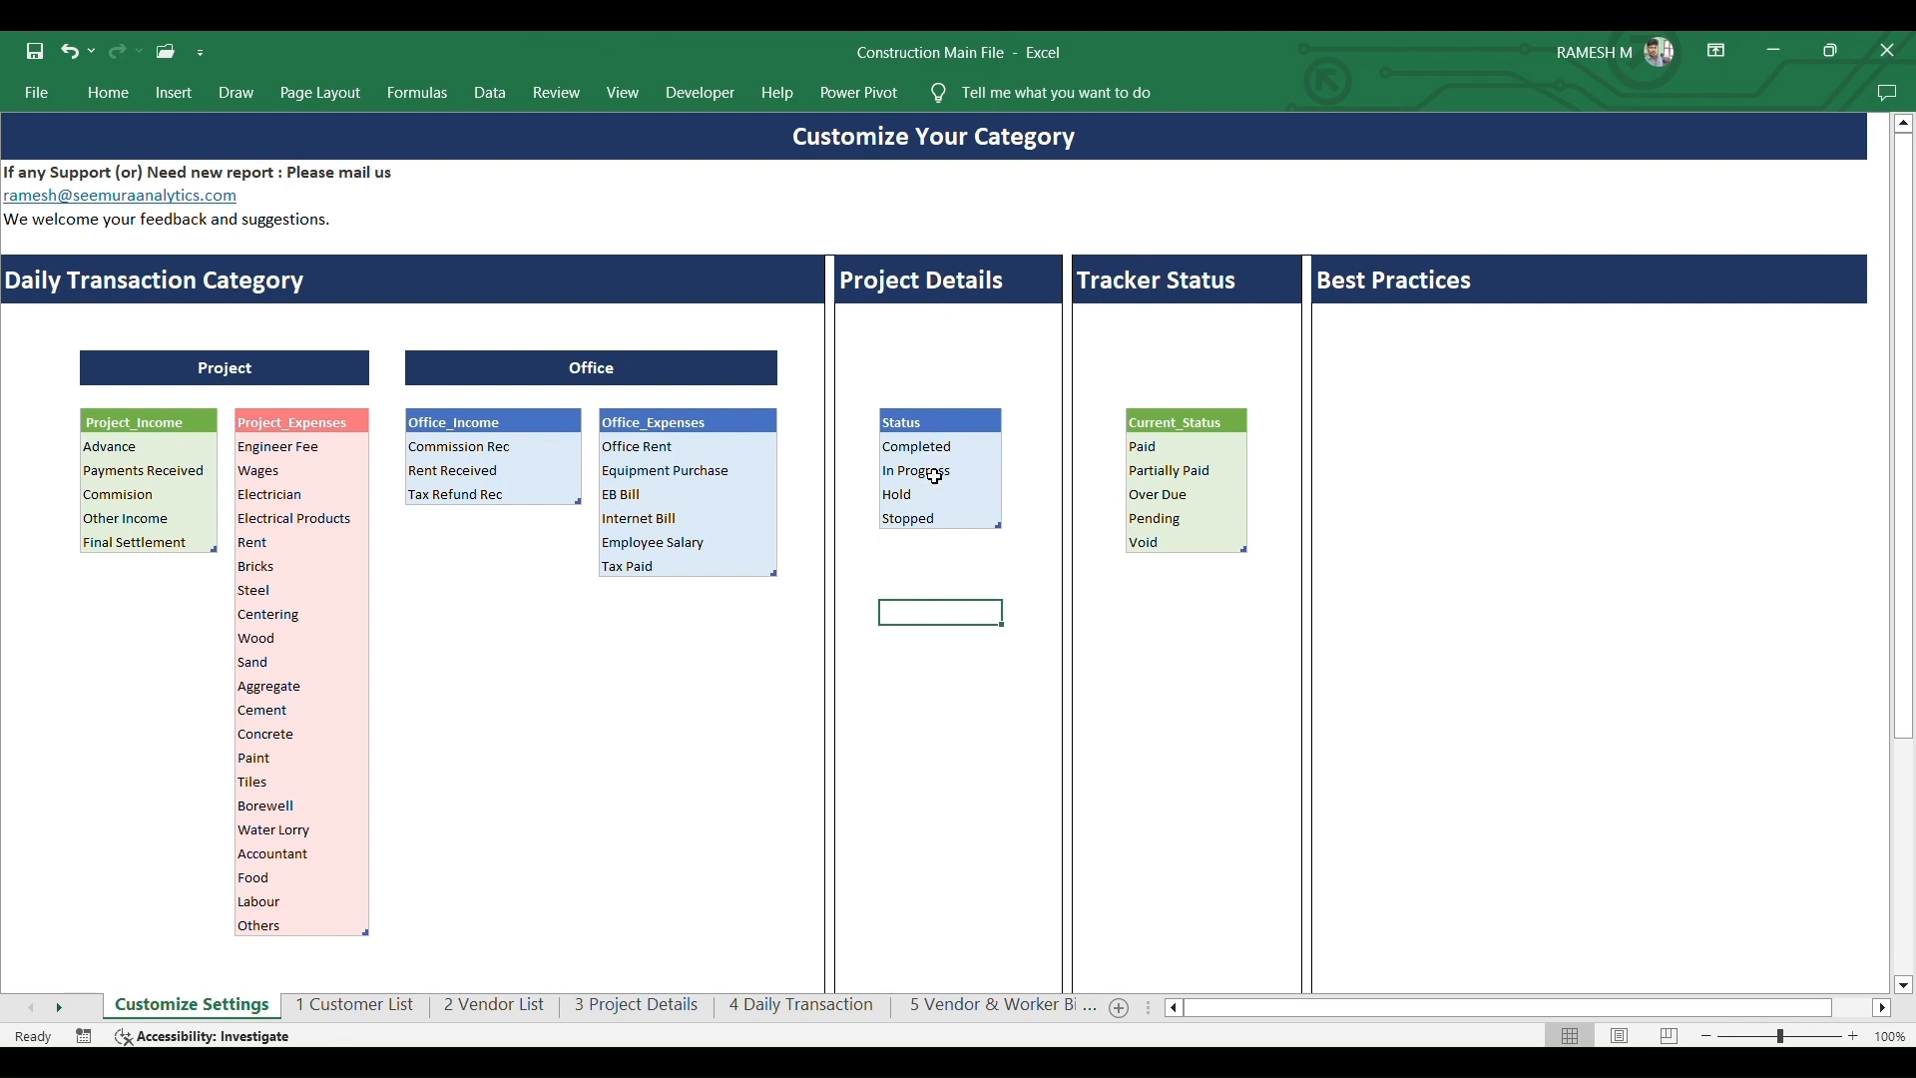
{"action": "left_click", "coordinate": [930, 546]}
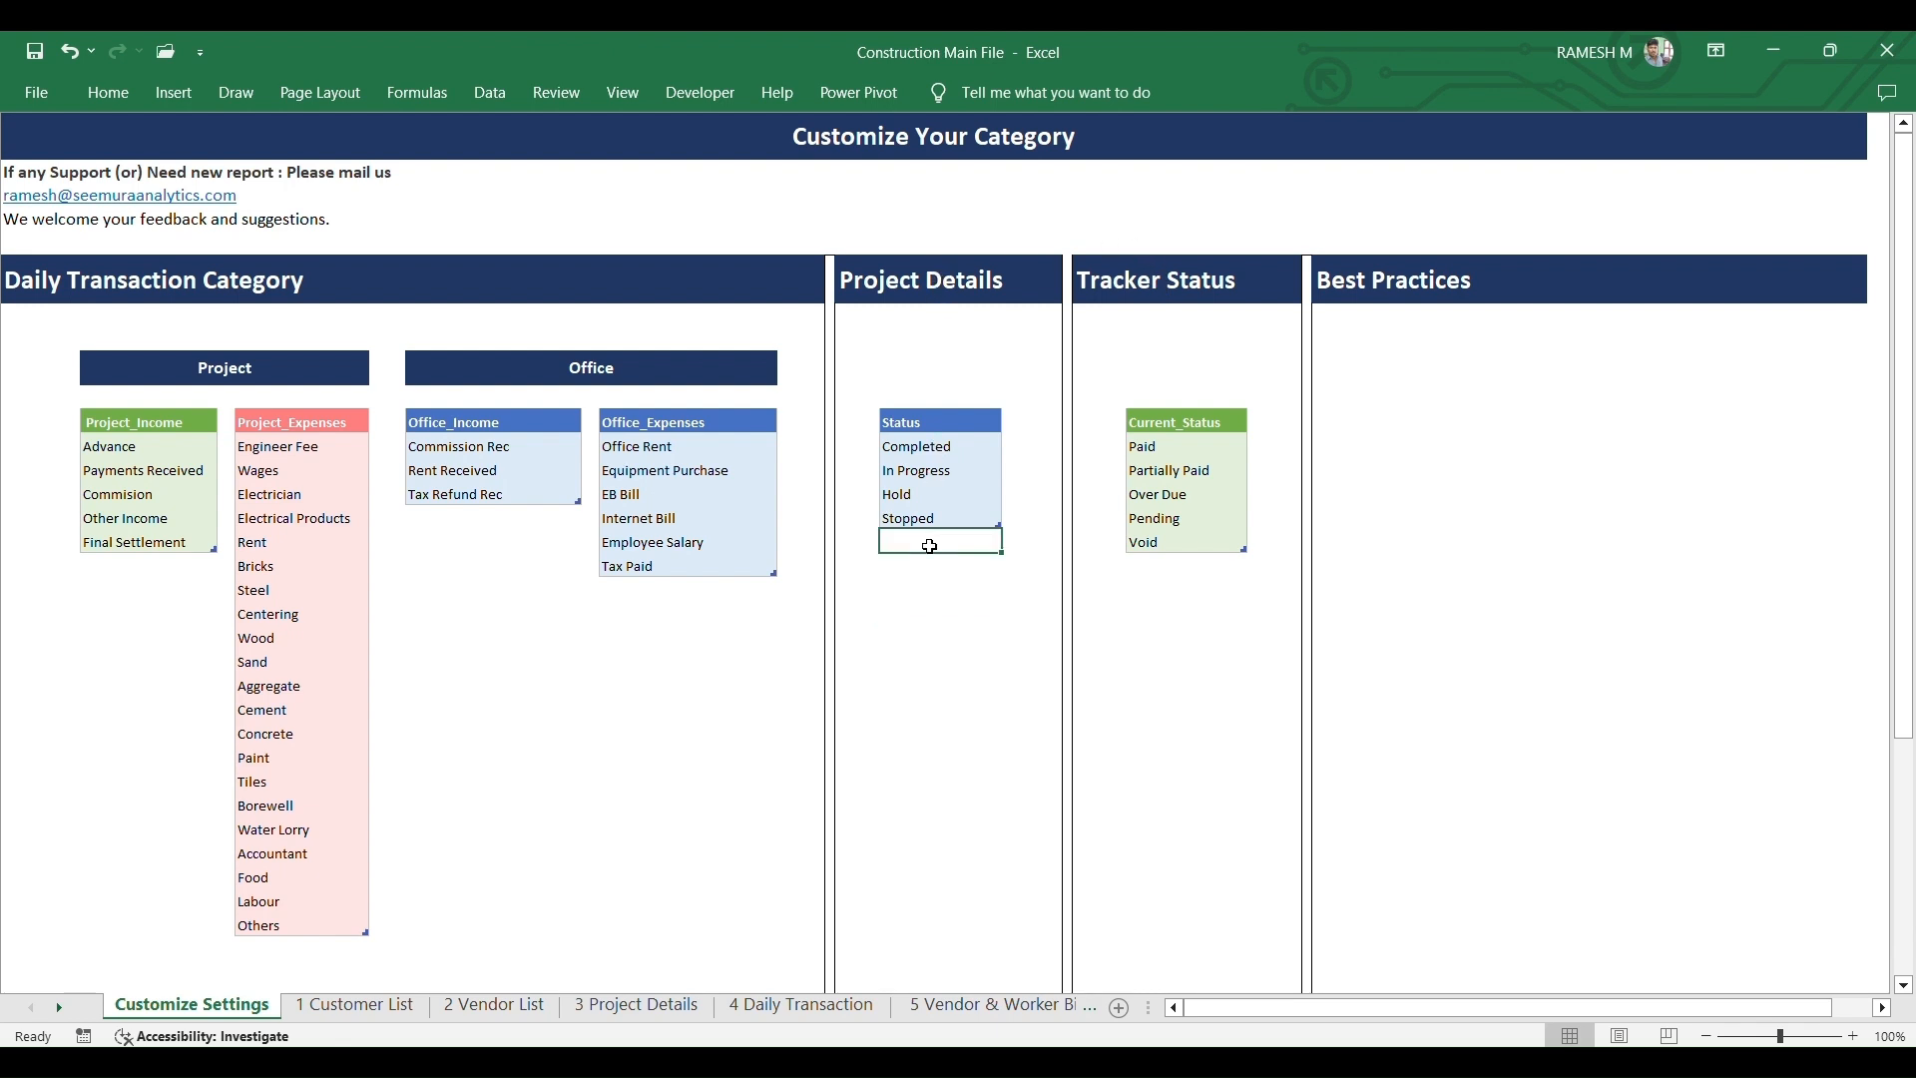
{"action": "type", "text": "P"}
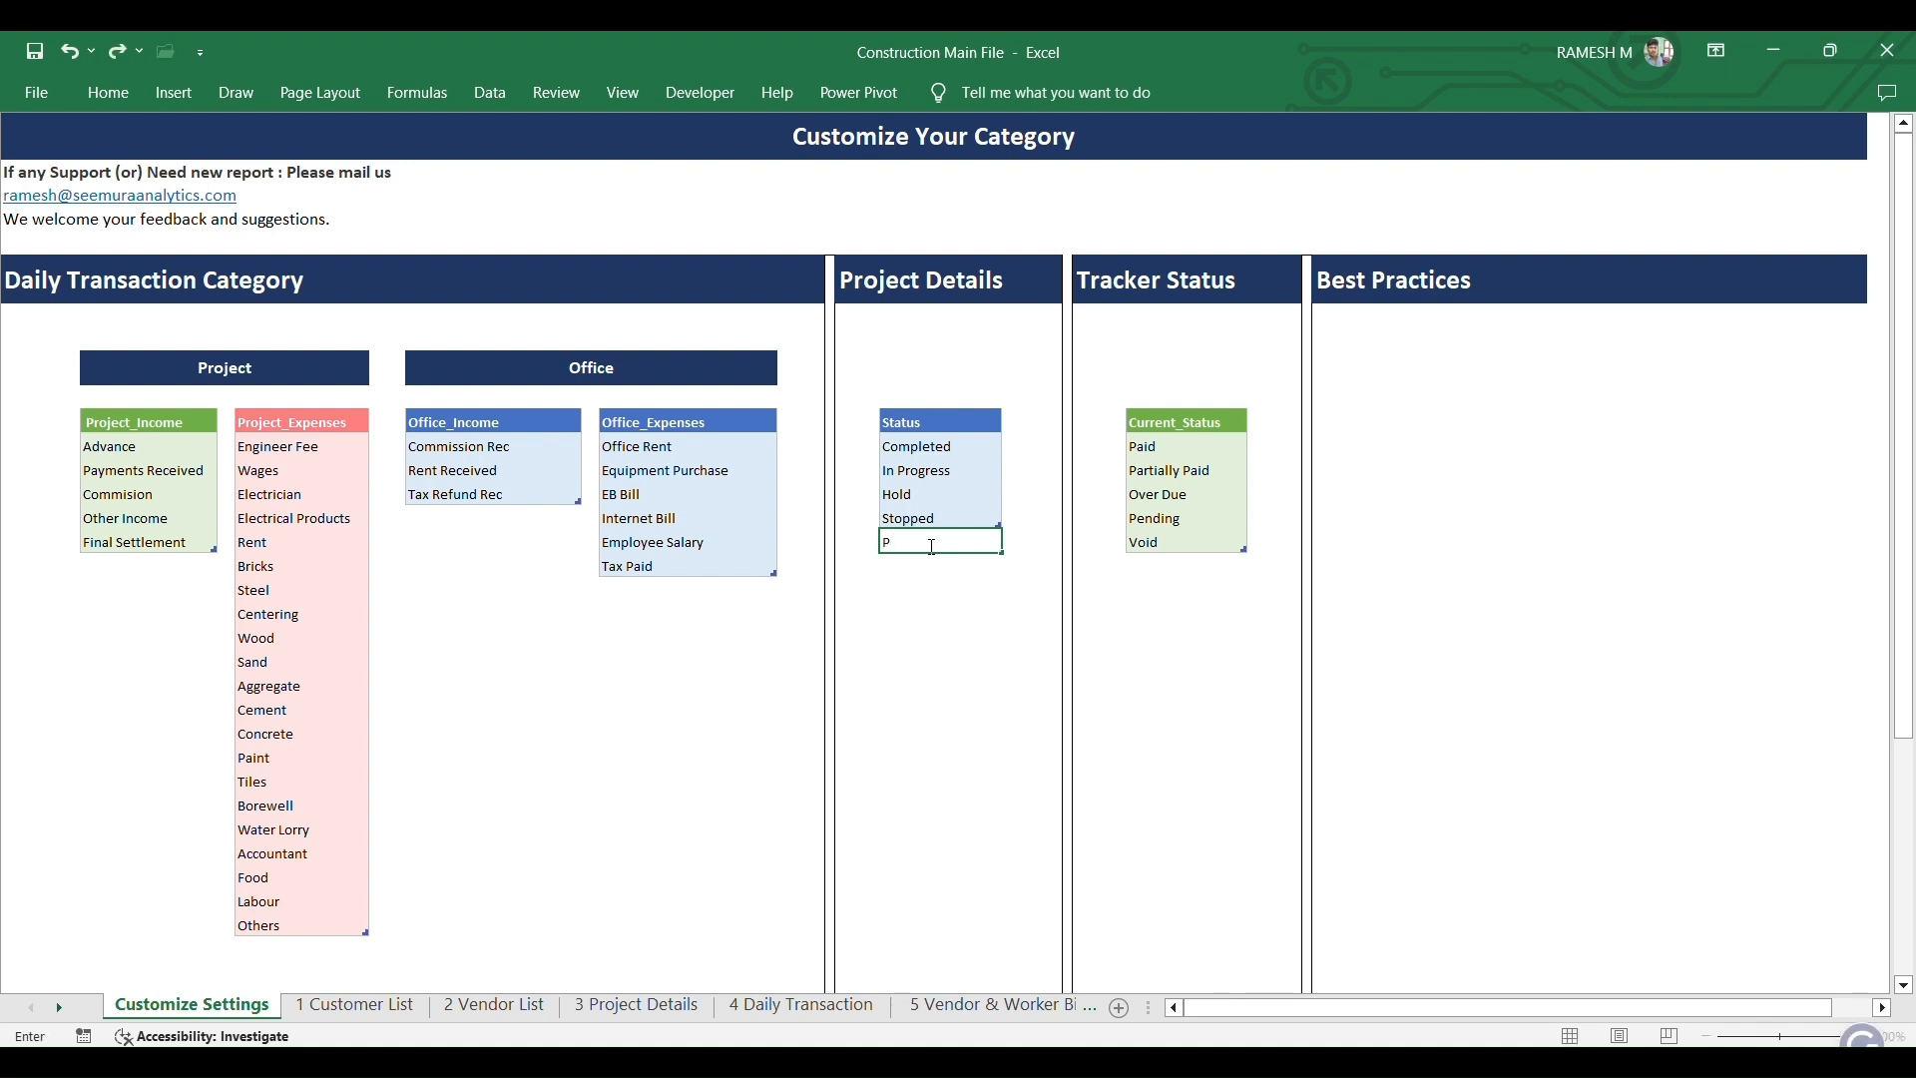
{"action": "type", "text": "rogess"}
{"action": "key", "text": "Return"}
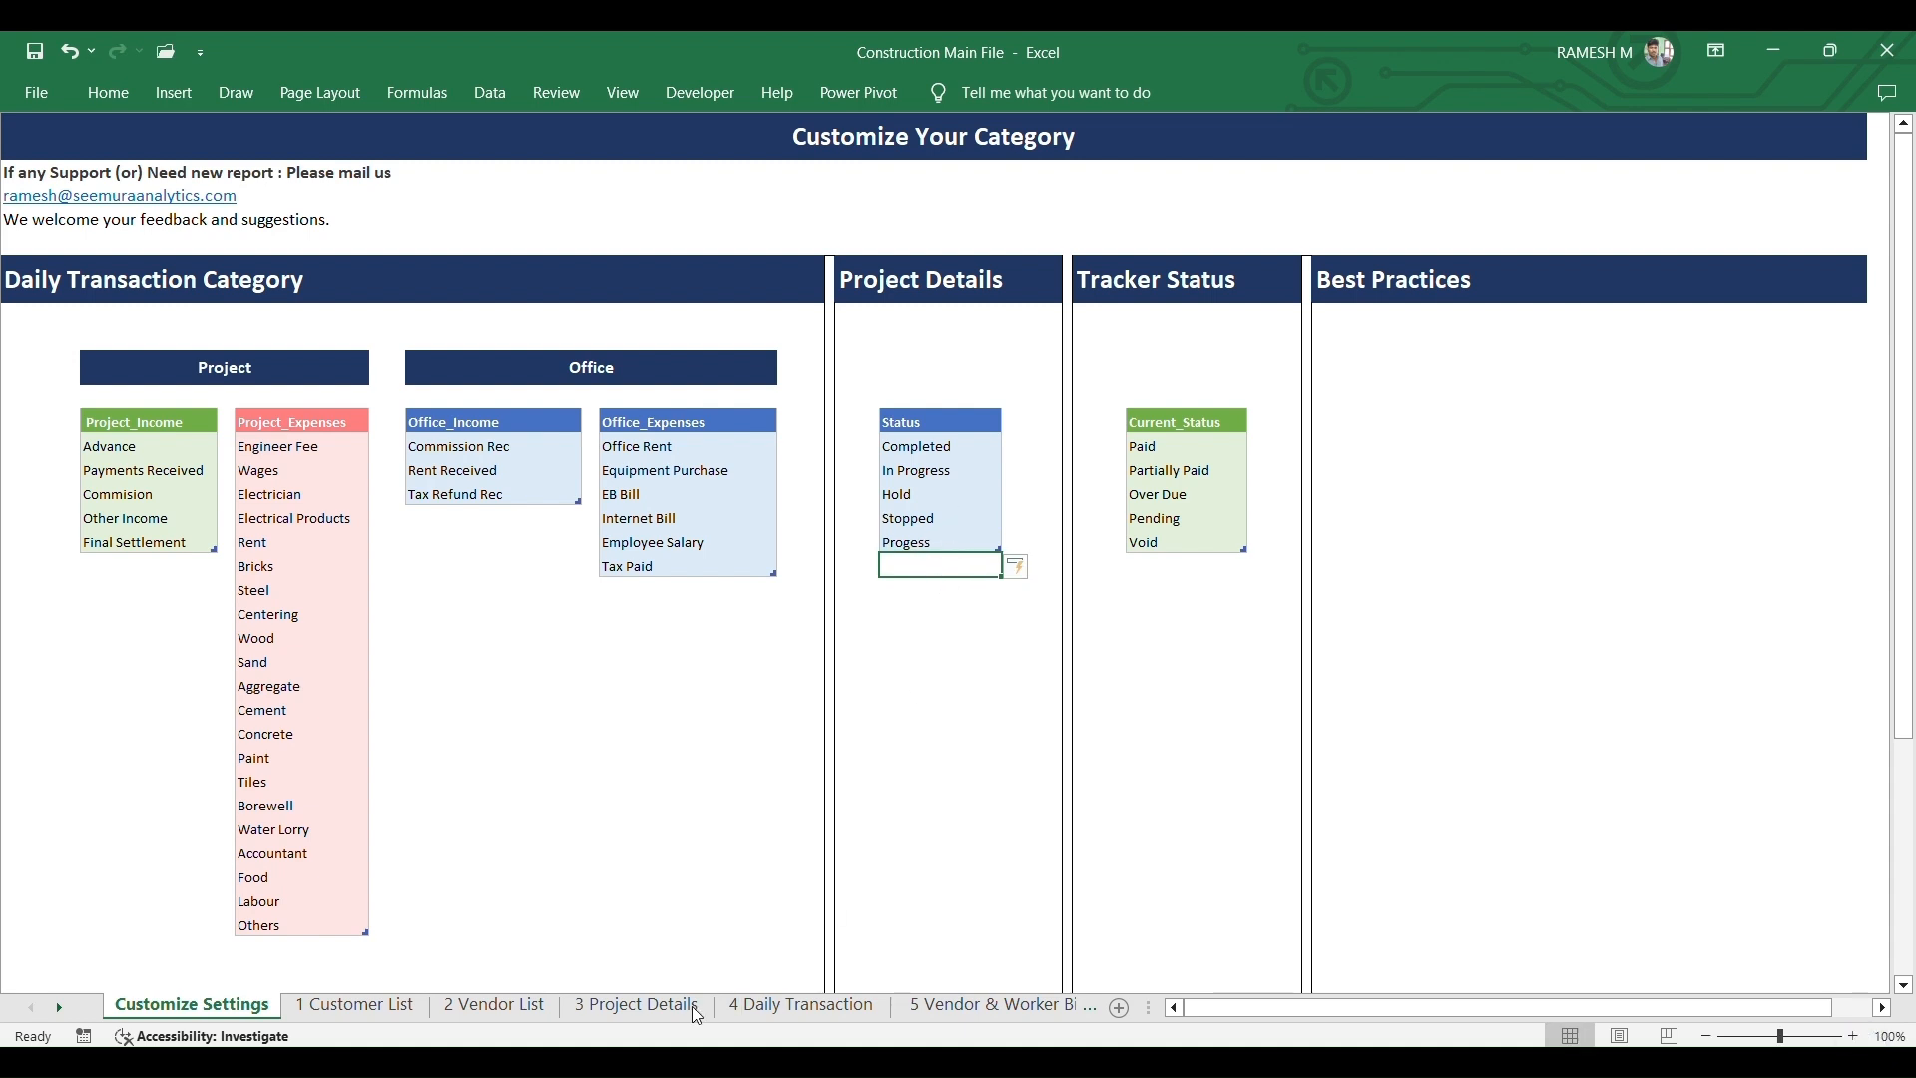
- Set project 3019's status to Progess on the 3 Project Details sheet
{"action": "left_click", "coordinate": [639, 1008]}
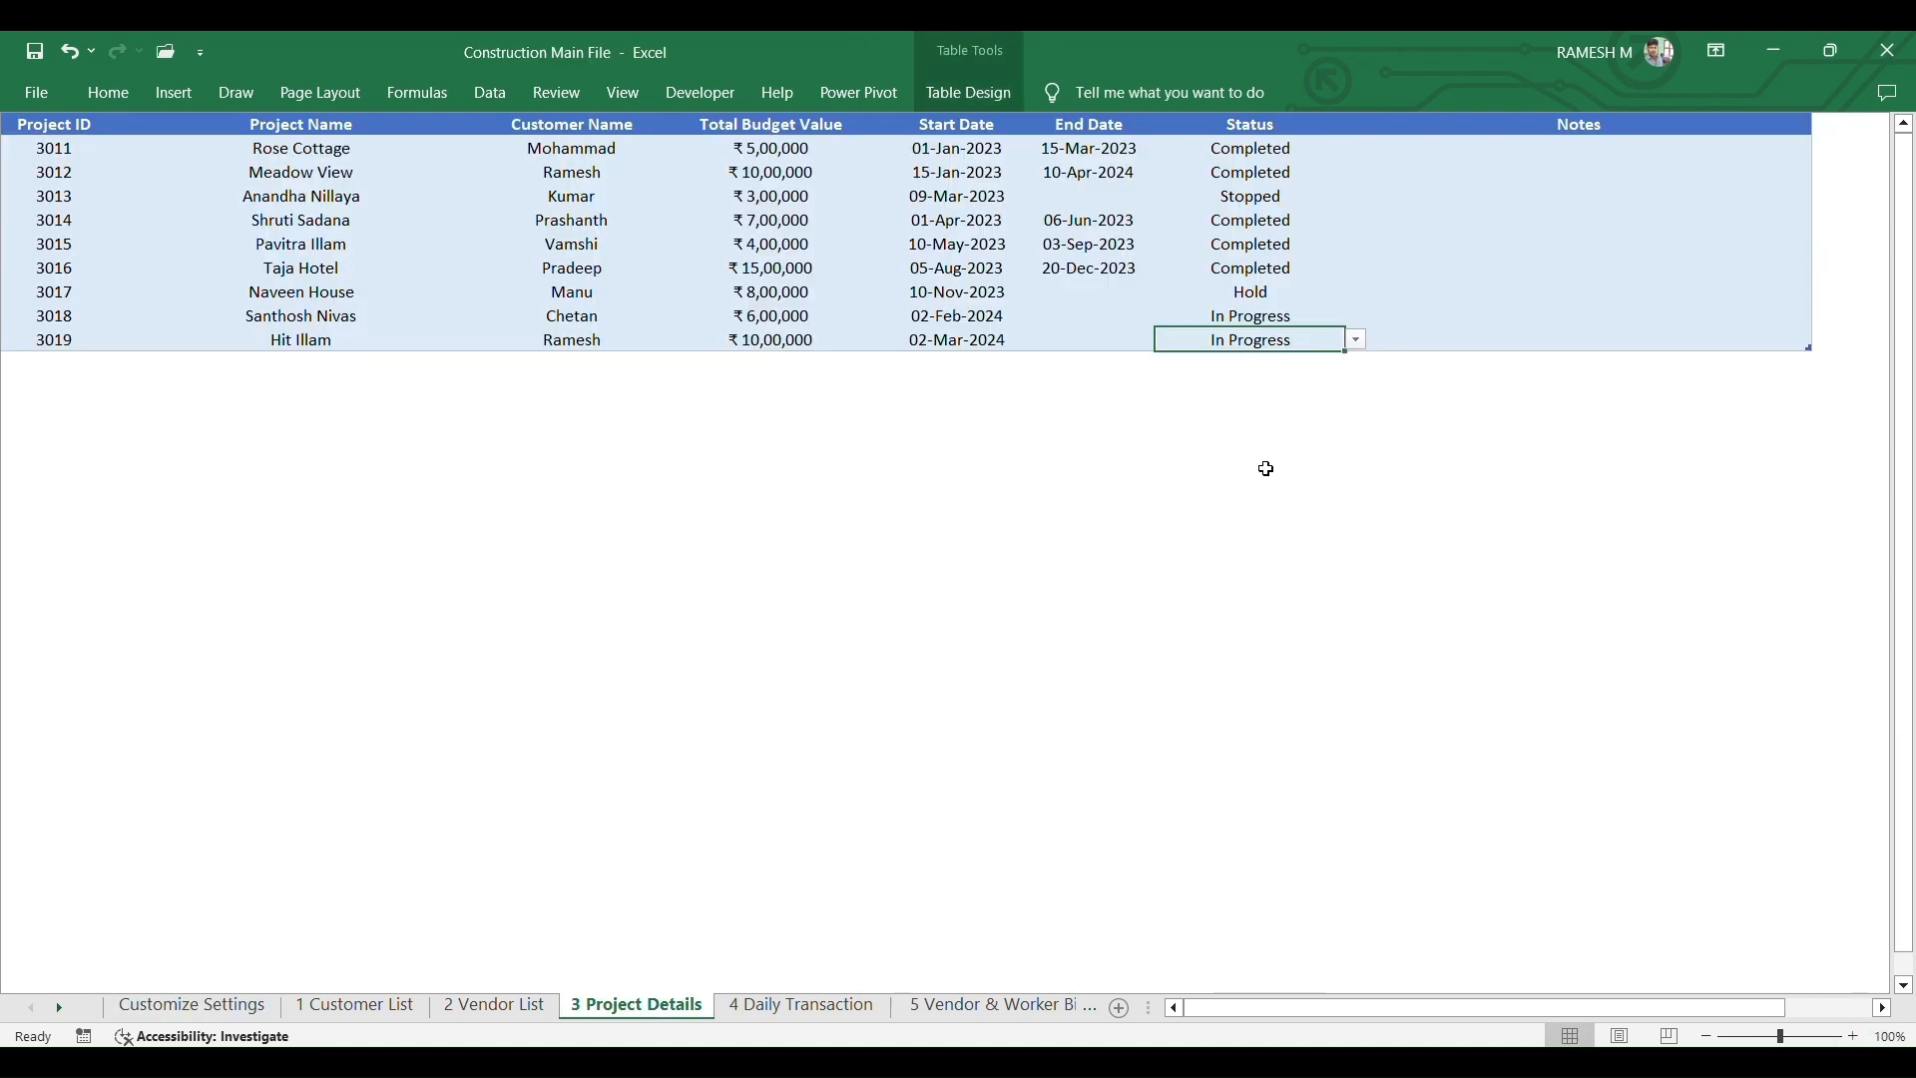
{"action": "left_click", "coordinate": [1357, 341]}
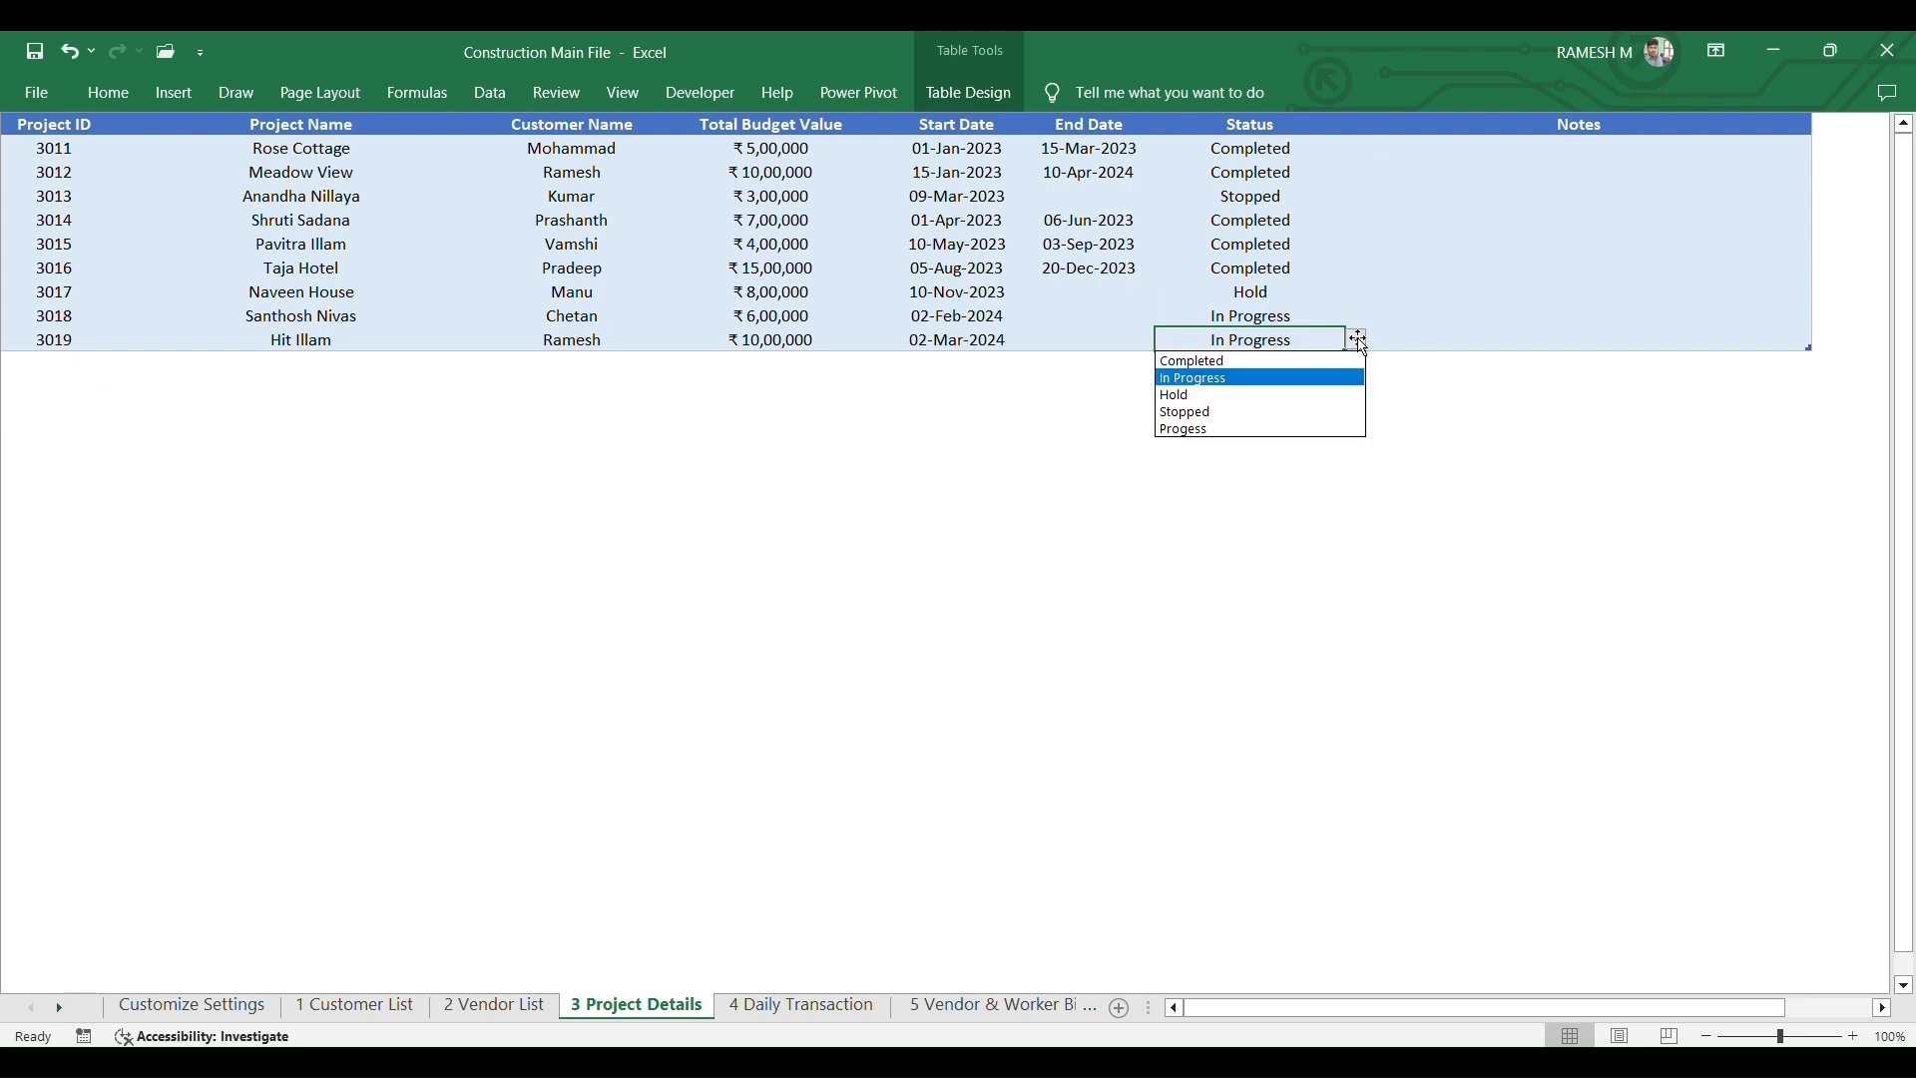
{"action": "left_click", "coordinate": [1237, 431]}
{"action": "left_click", "coordinate": [1359, 340]}
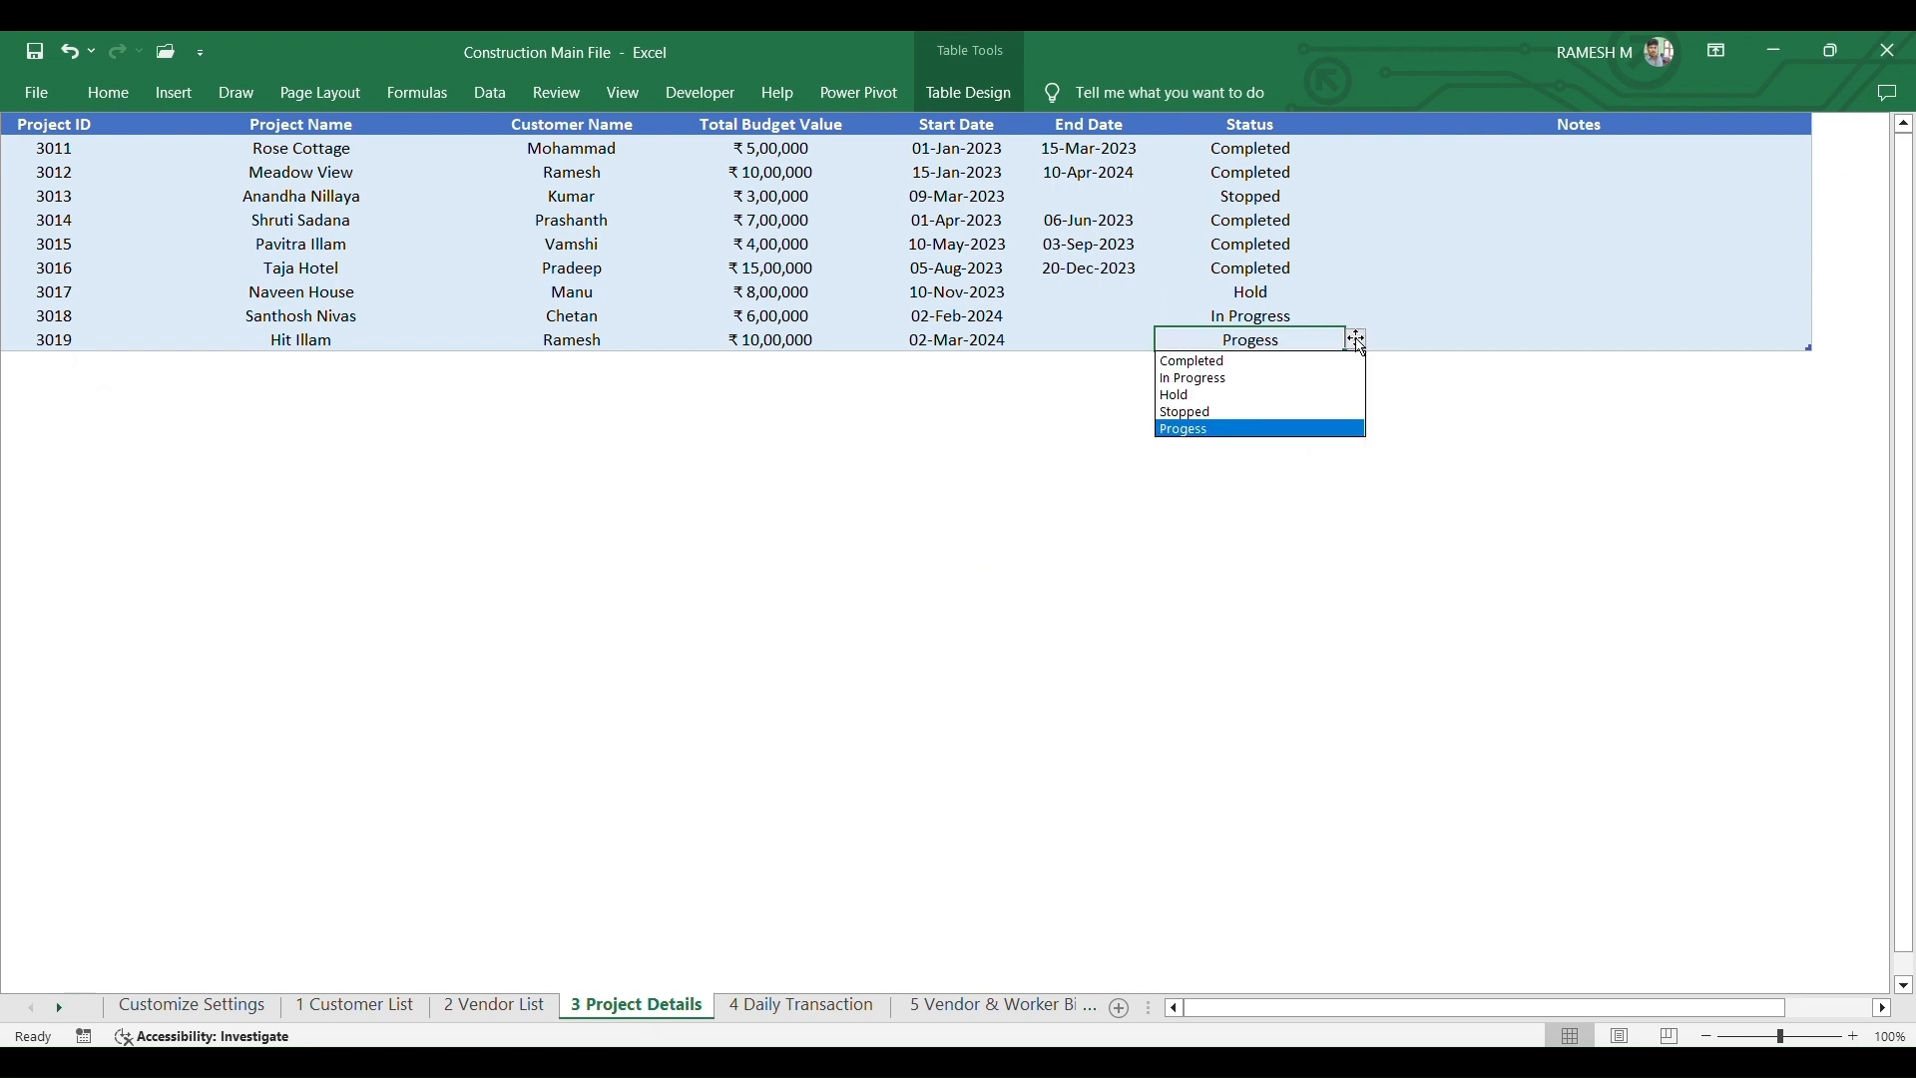
{"action": "left_click", "coordinate": [1253, 429]}
{"action": "left_click", "coordinate": [1292, 389]}
{"action": "left_click", "coordinate": [1139, 469]}
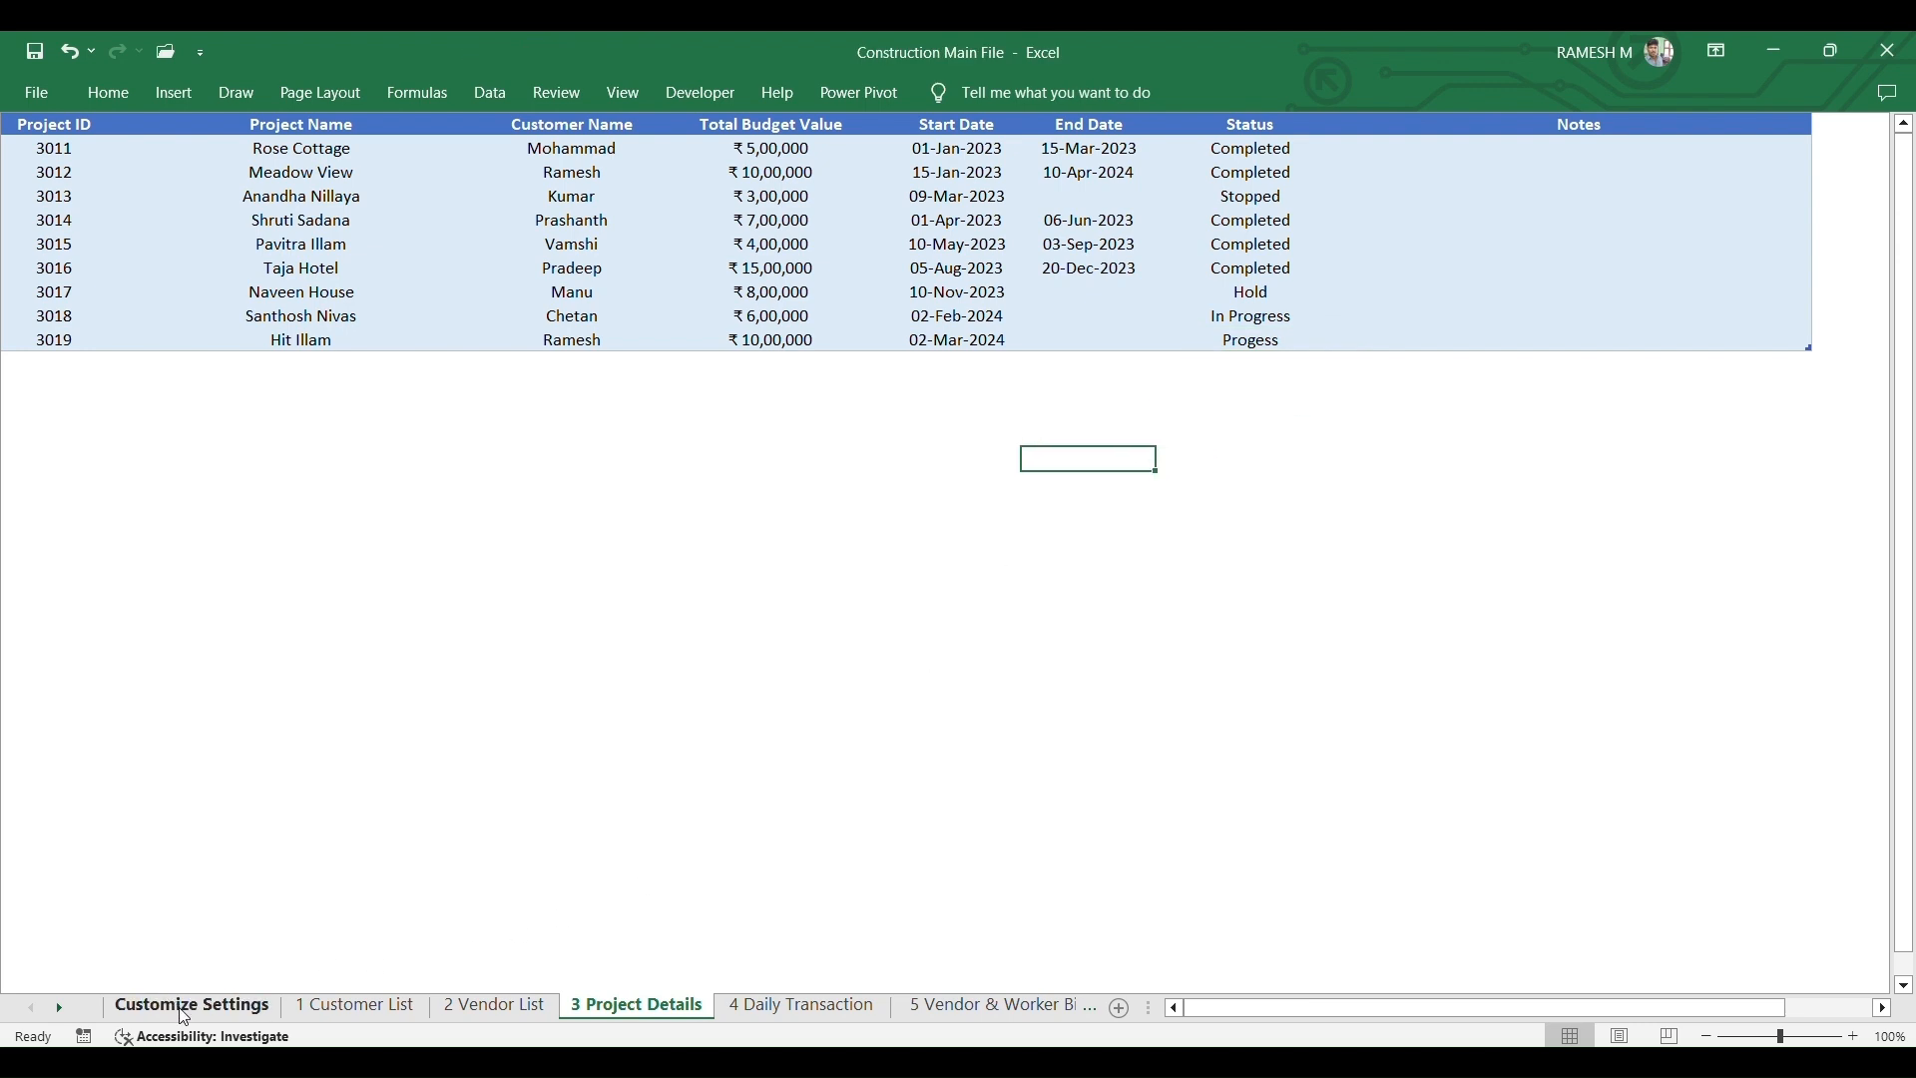
- On 4 Daily Transaction, review the 01-Mar-2024 row's type and category lists without changing them
{"action": "left_click", "coordinate": [801, 1007]}
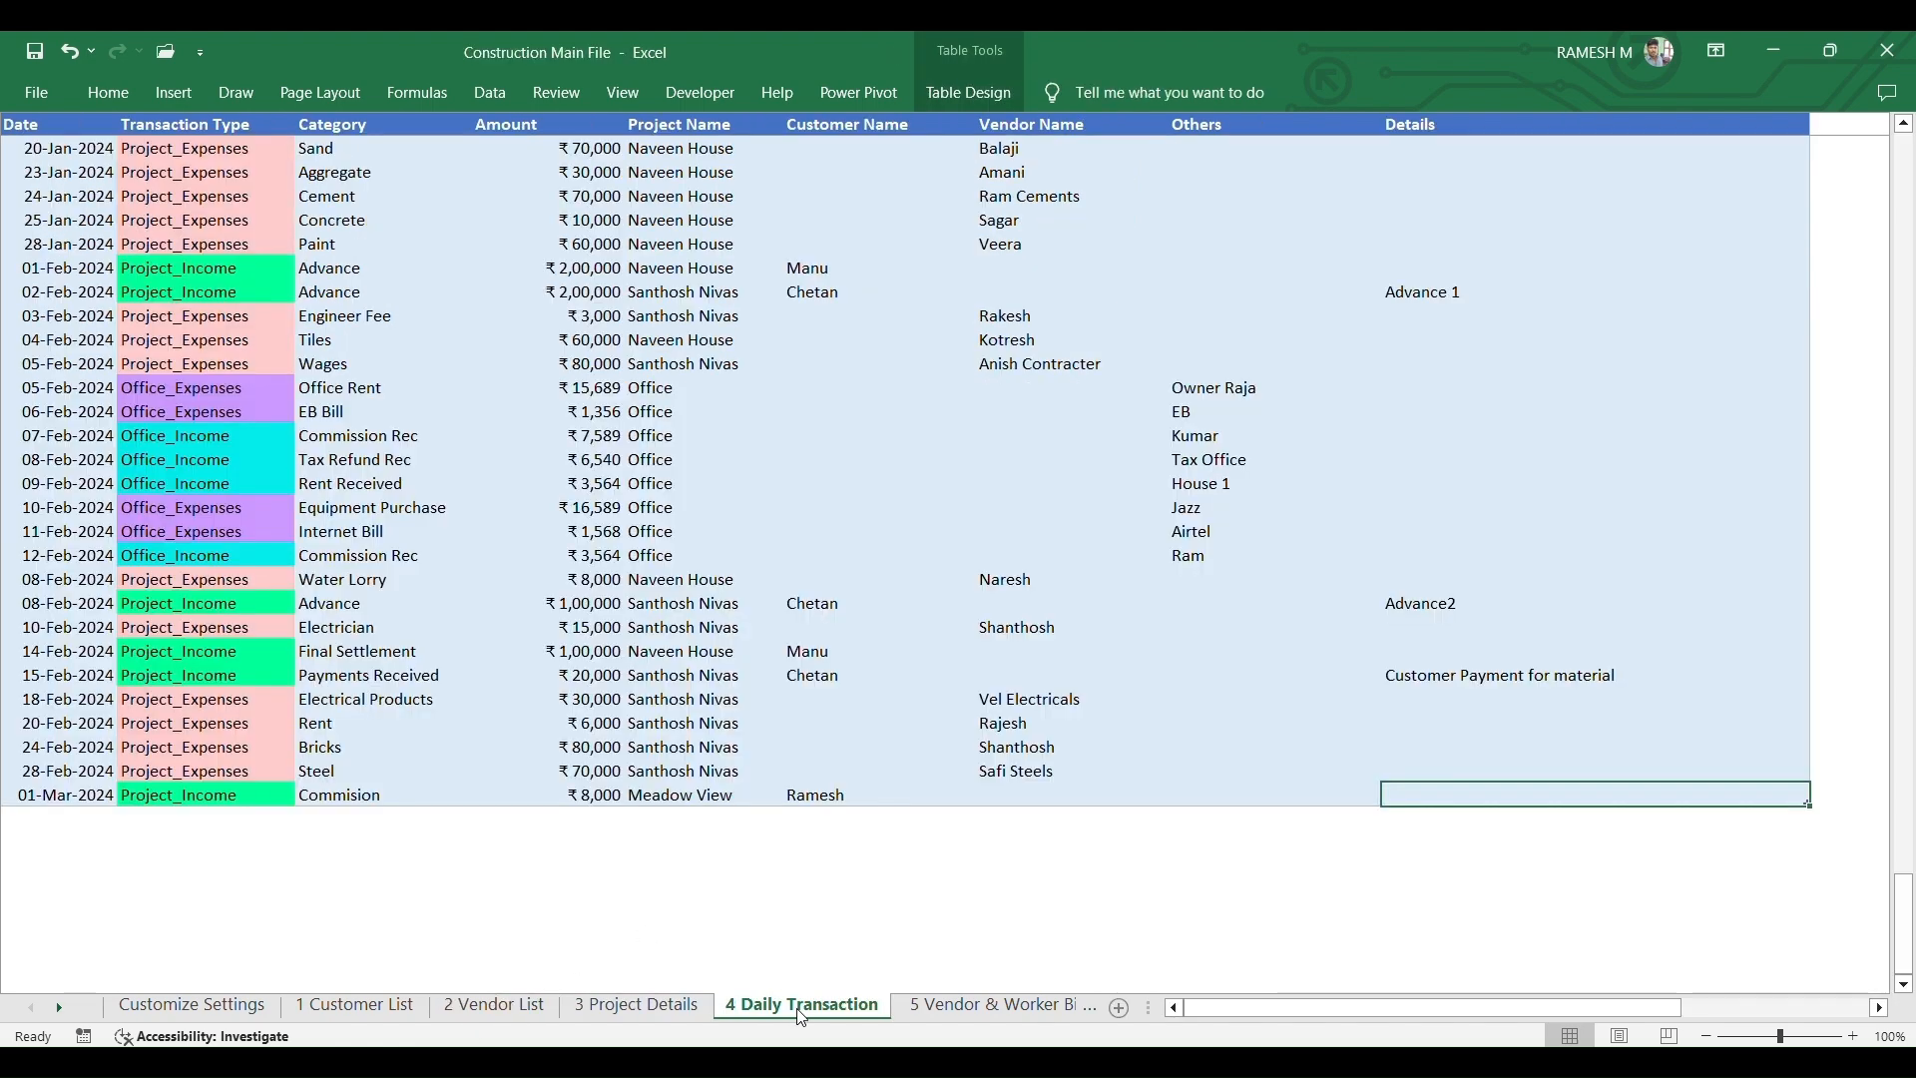
{"action": "left_click", "coordinate": [213, 795]}
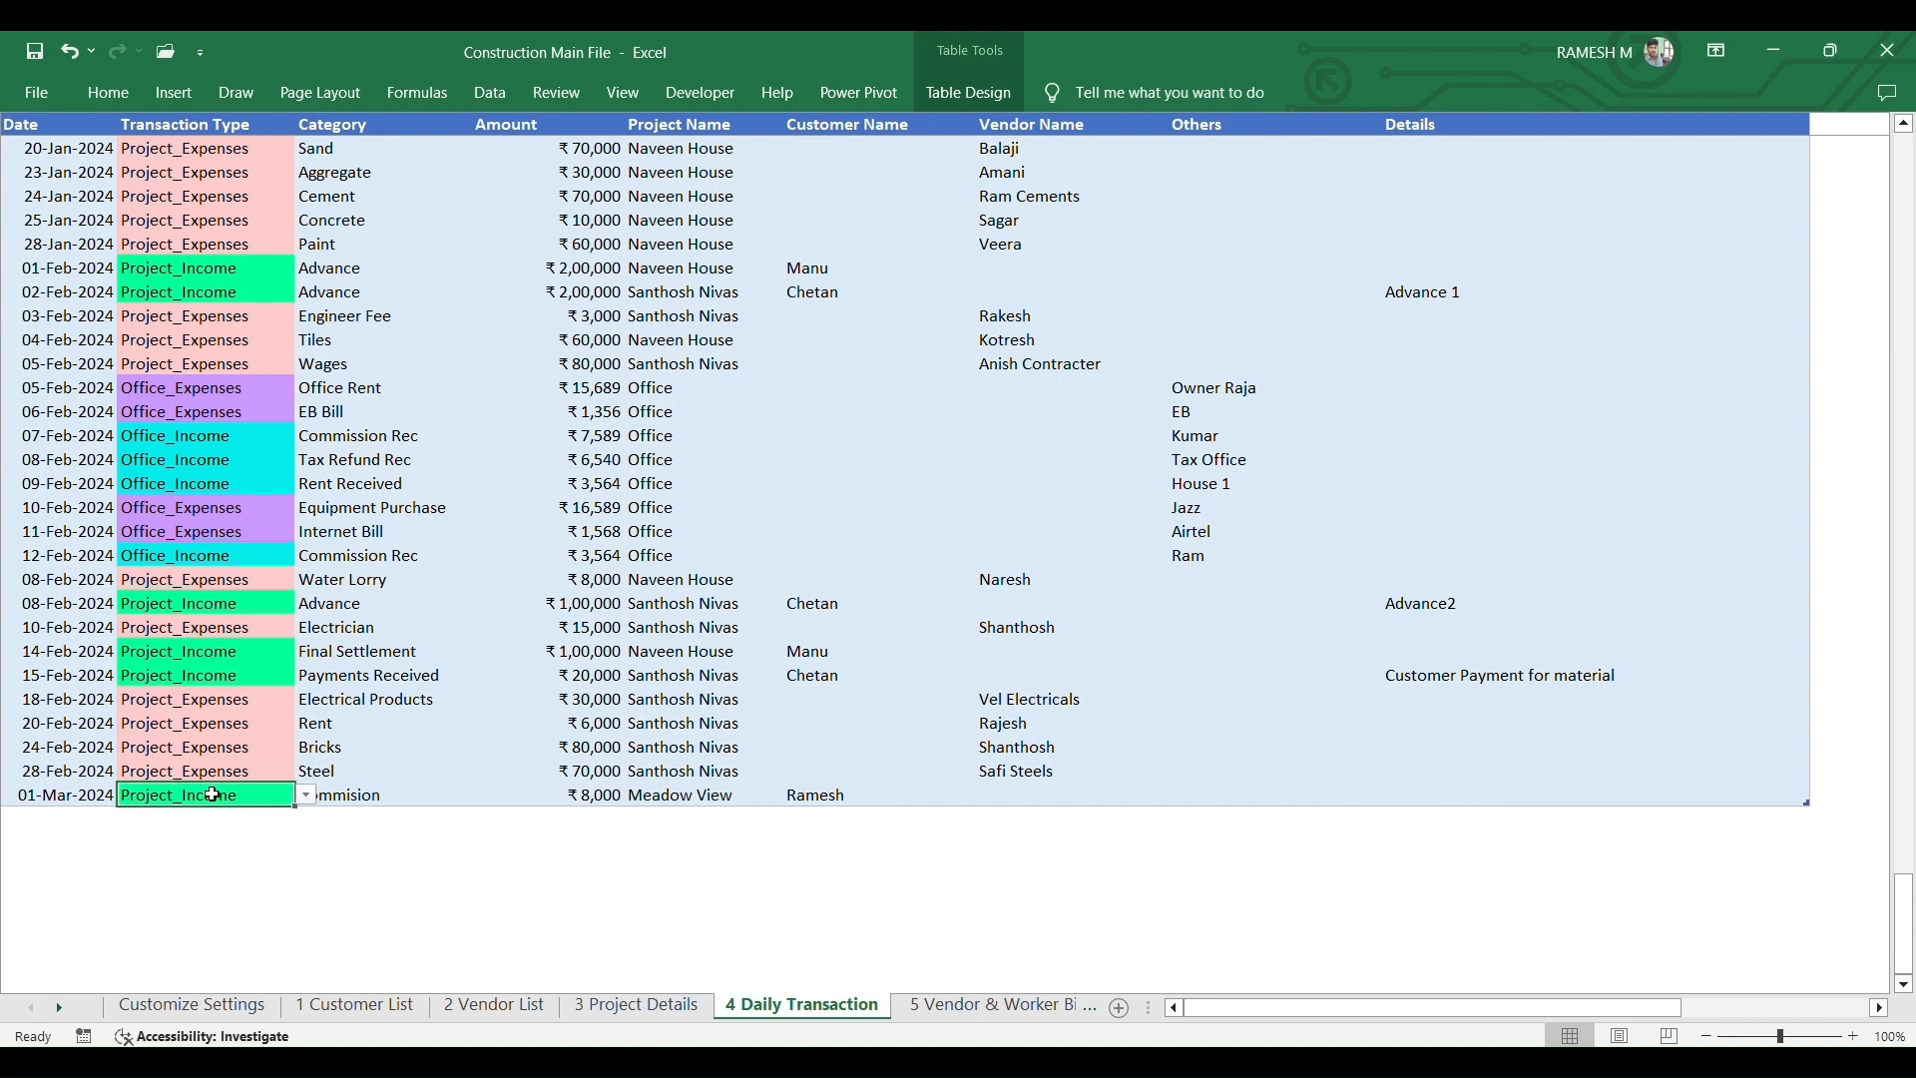
{"action": "left_click", "coordinate": [309, 797]}
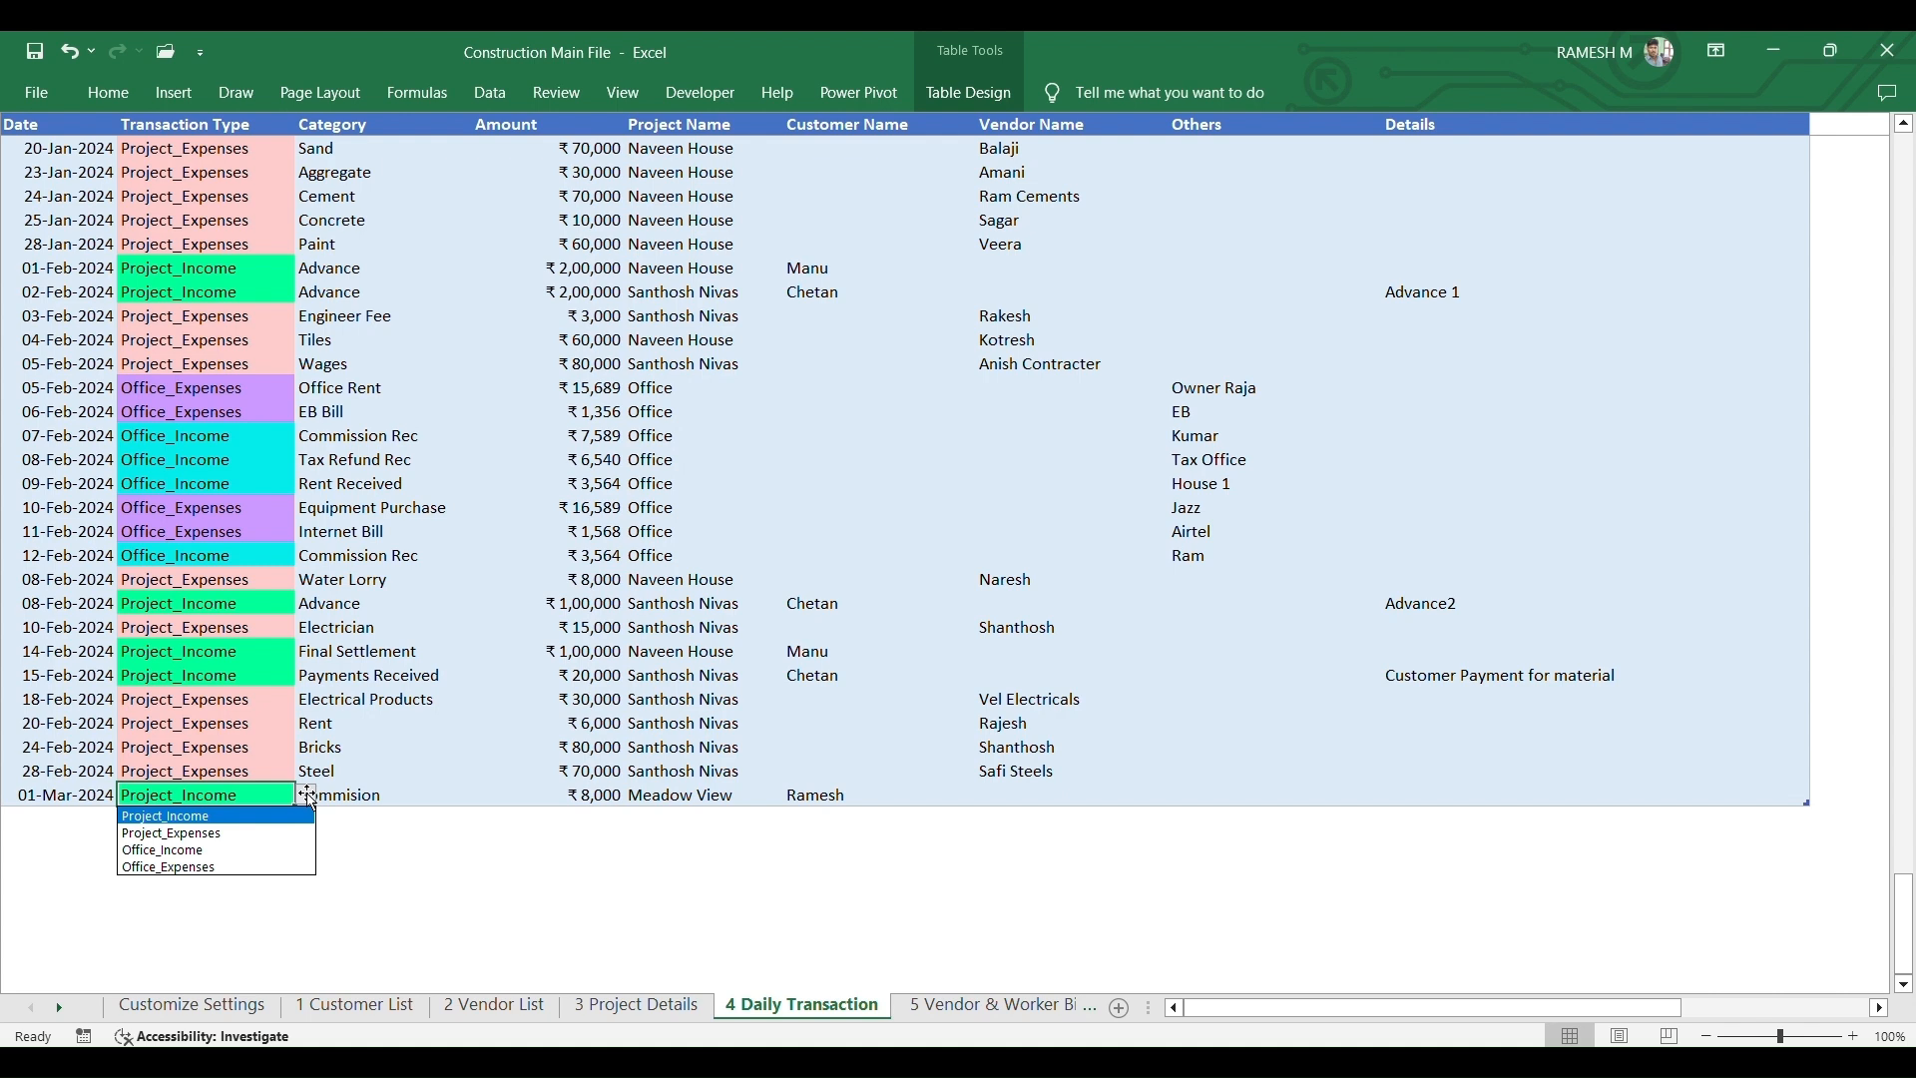
{"action": "left_click", "coordinate": [200, 817]}
{"action": "left_click", "coordinate": [395, 796]}
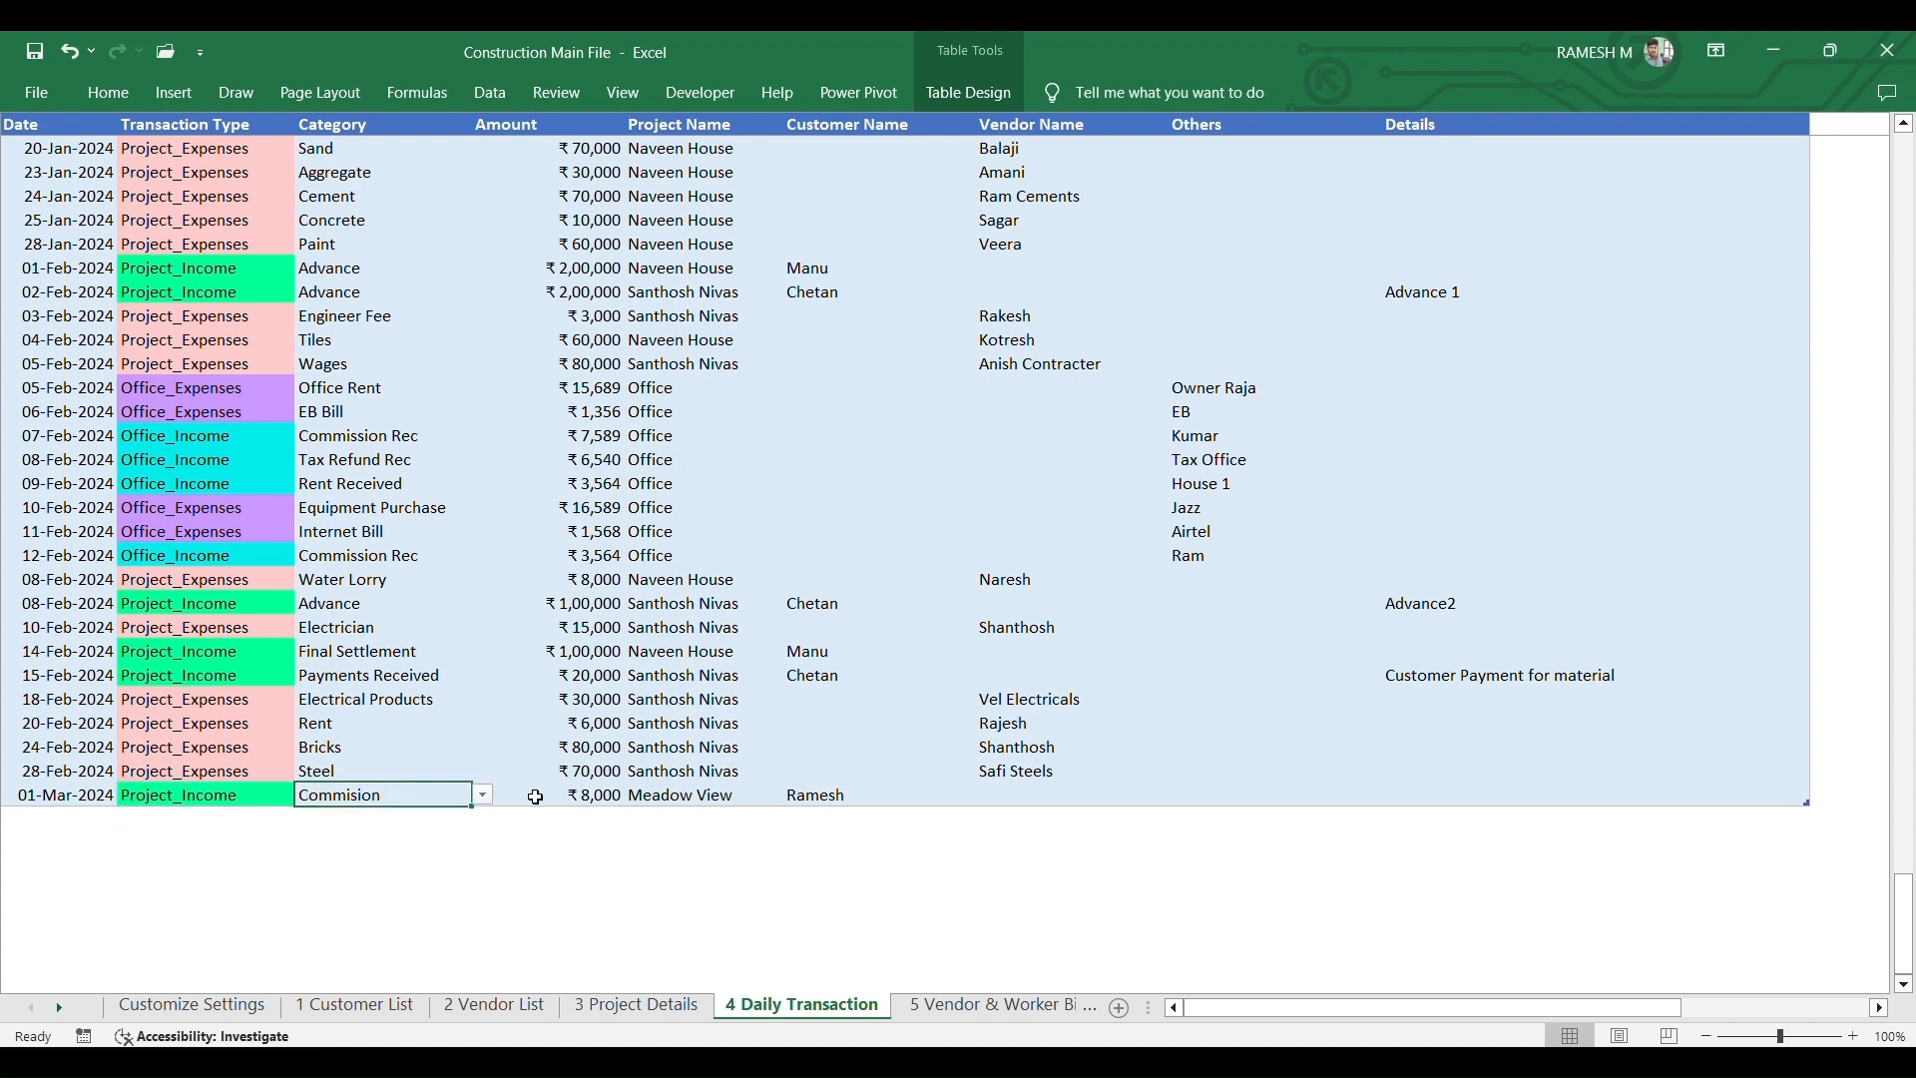
{"action": "left_click", "coordinate": [485, 797]}
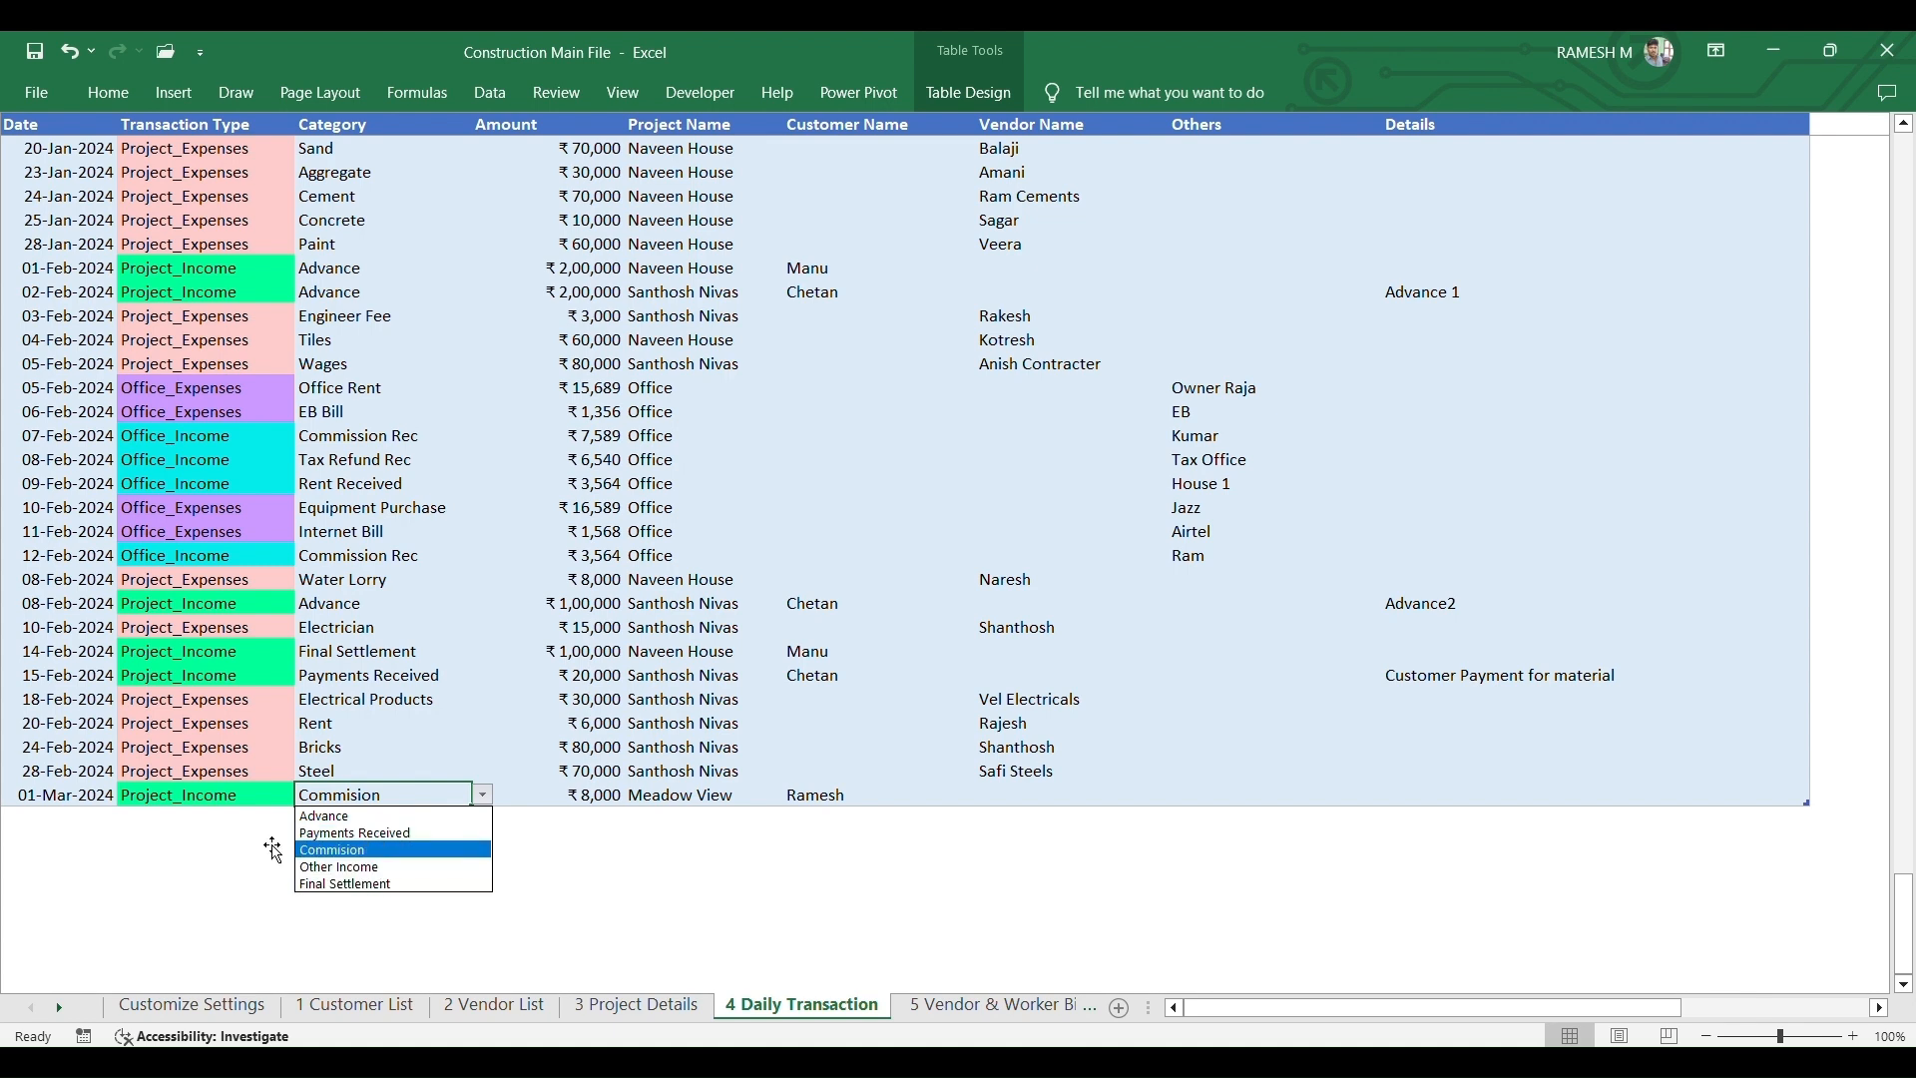
{"action": "key", "text": "Escape"}
- Change the 01-Mar-2024 row to Project_Expenses with category Electrical Products
{"action": "left_click", "coordinate": [244, 794]}
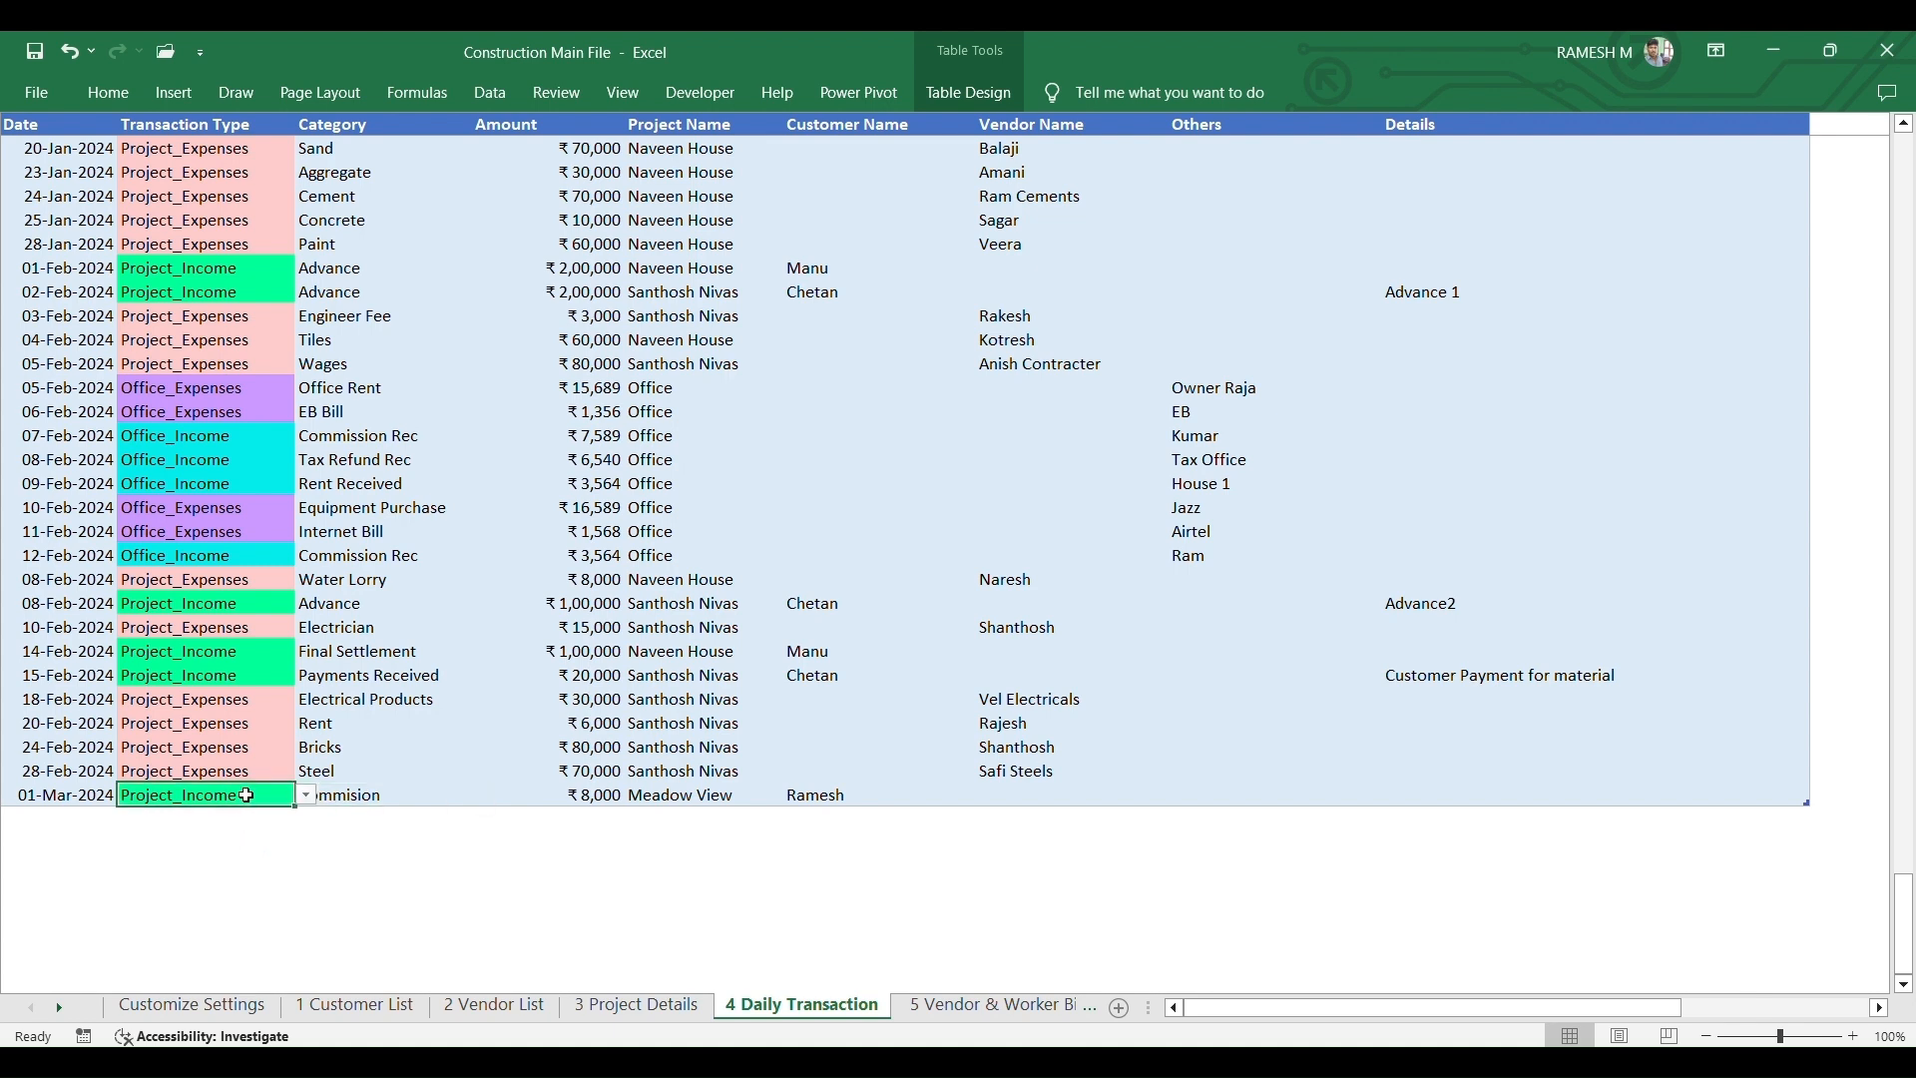
{"action": "left_click", "coordinate": [307, 795]}
{"action": "left_click", "coordinate": [224, 818]}
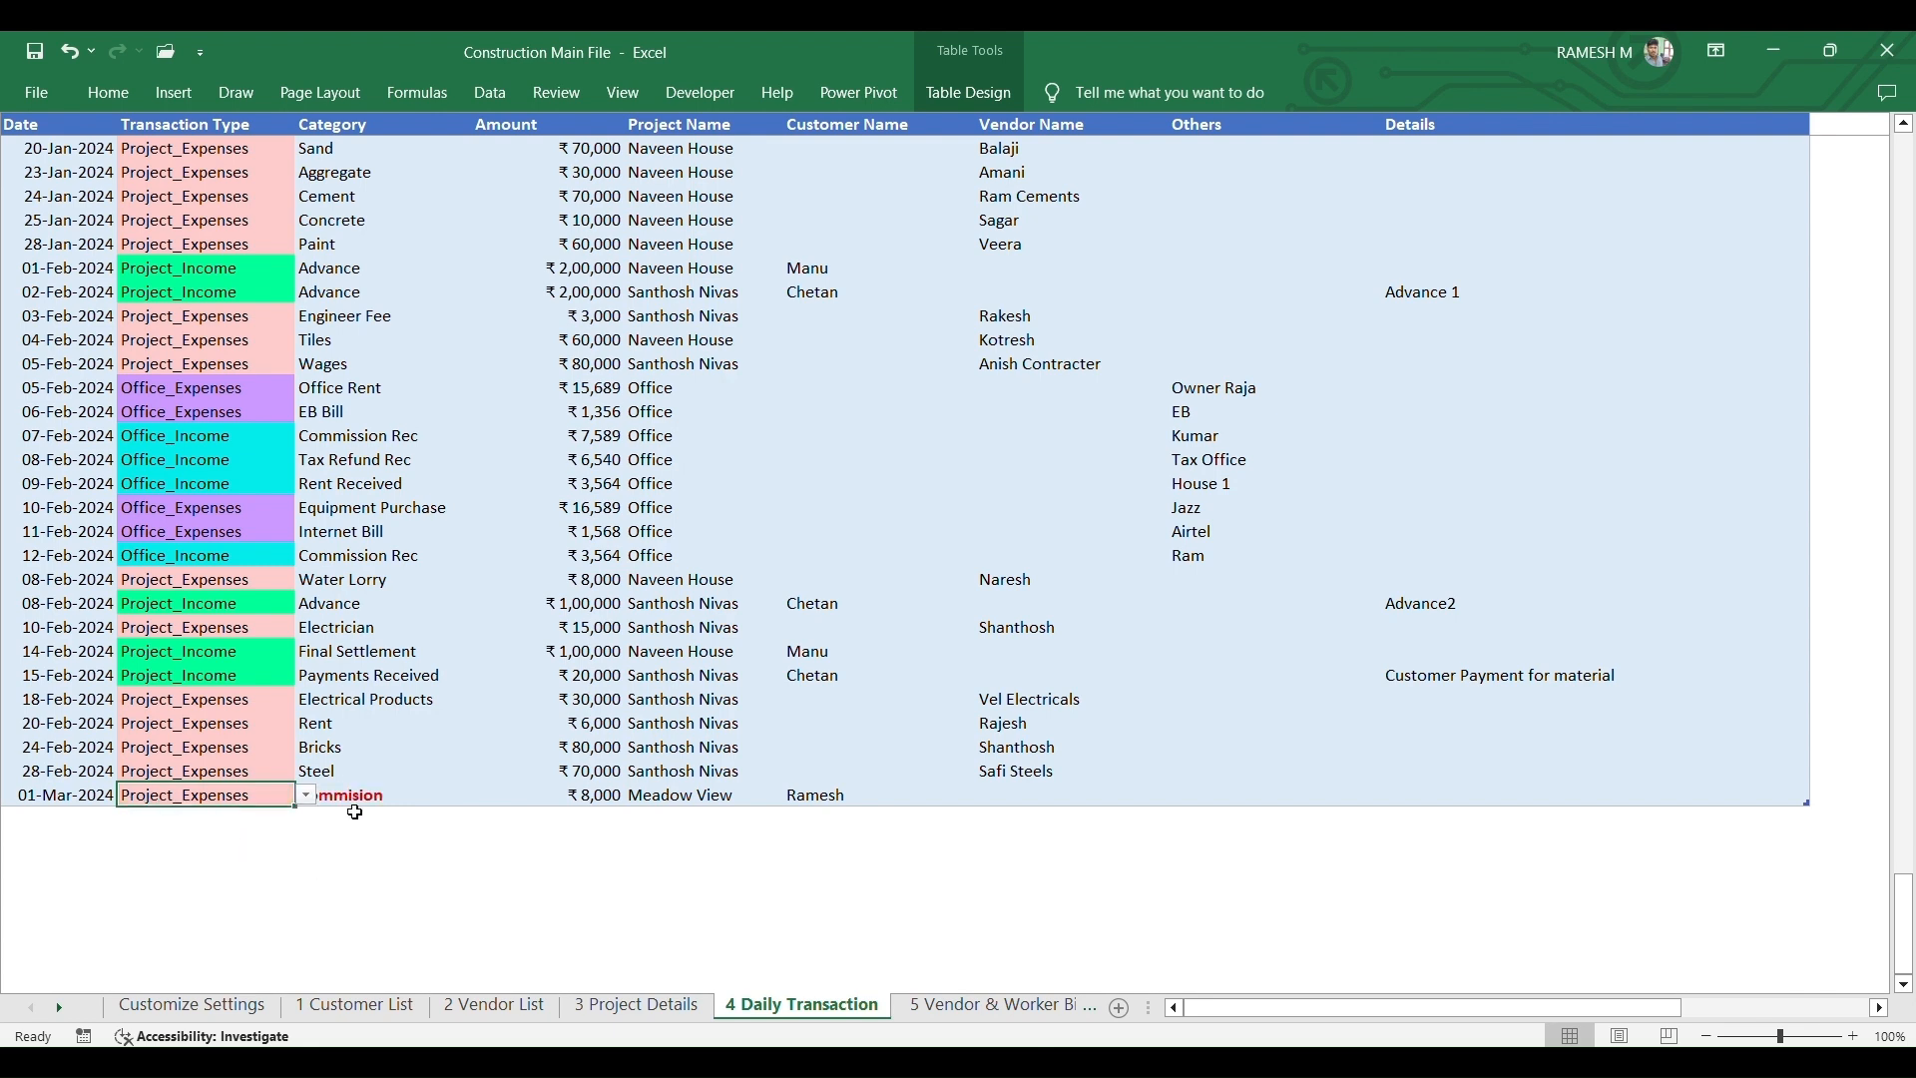
{"action": "left_click", "coordinate": [420, 797]}
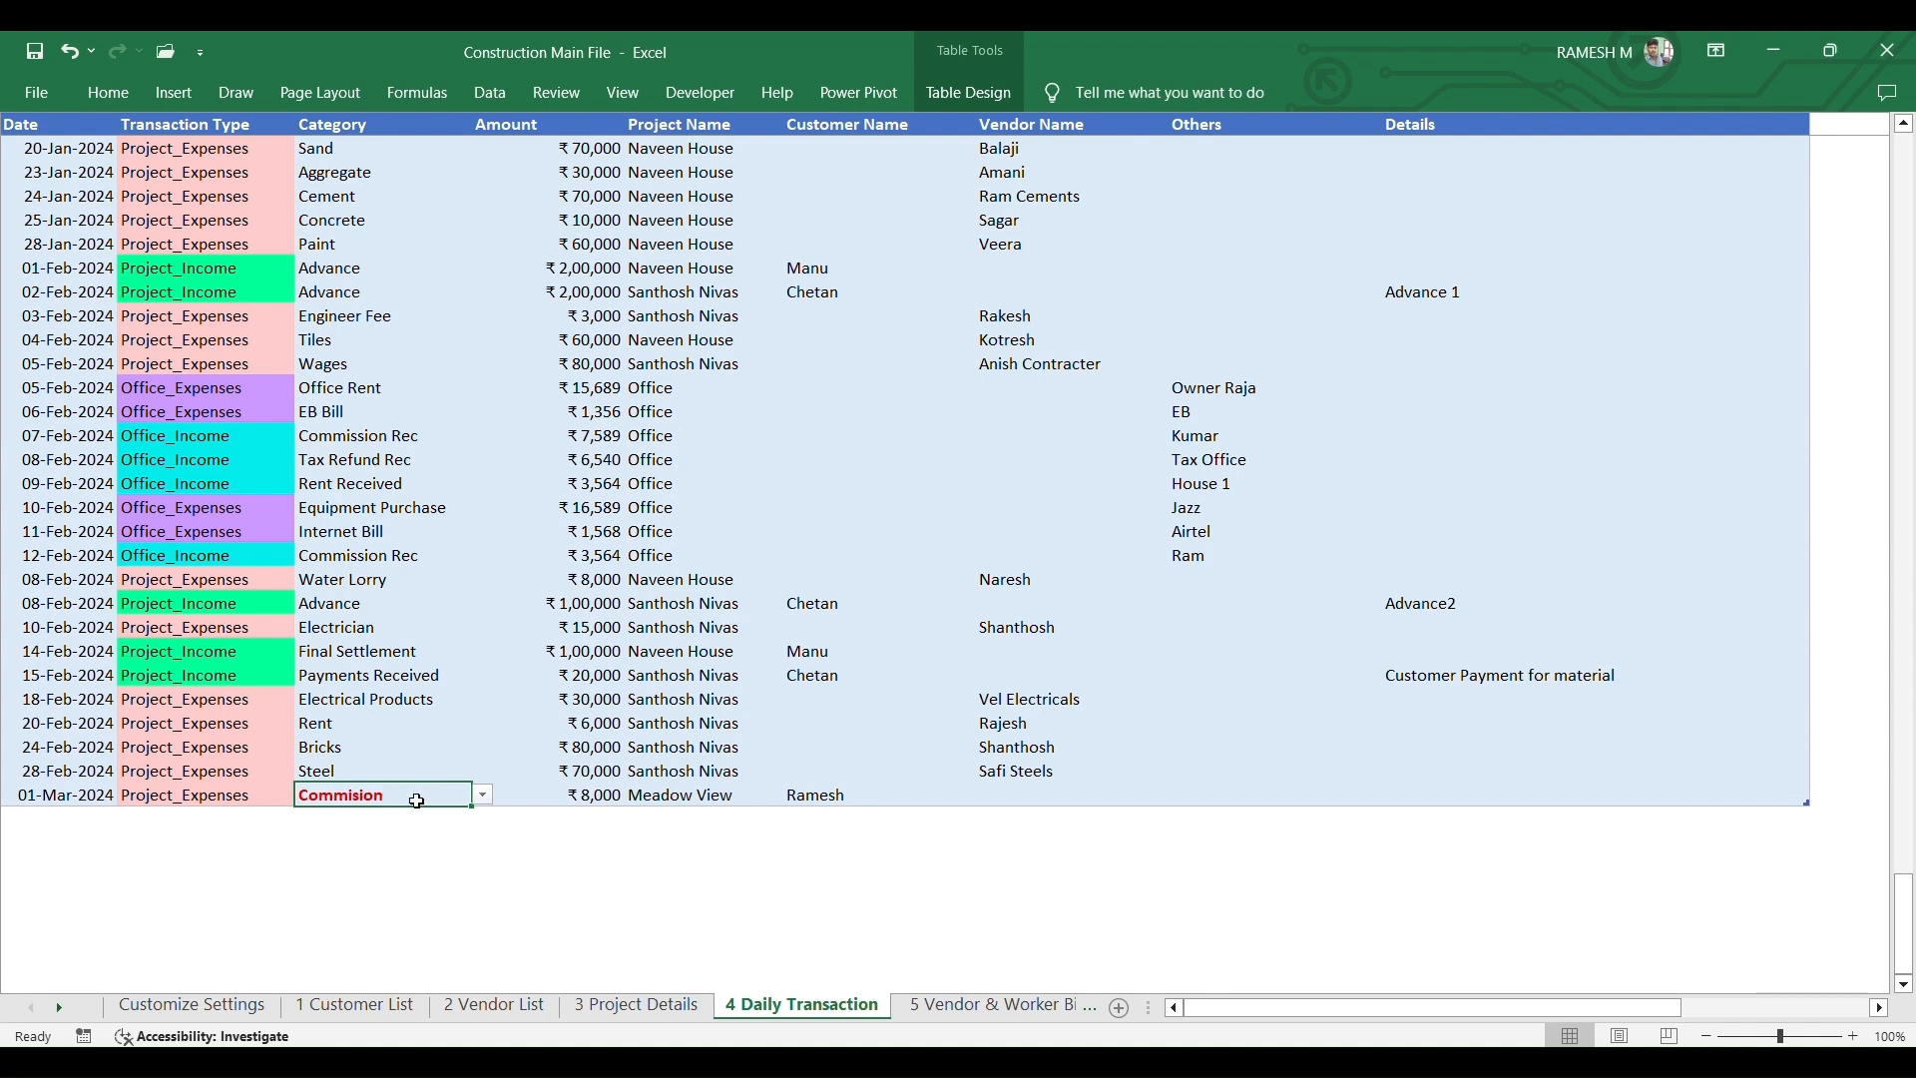
{"action": "left_click", "coordinate": [483, 796]}
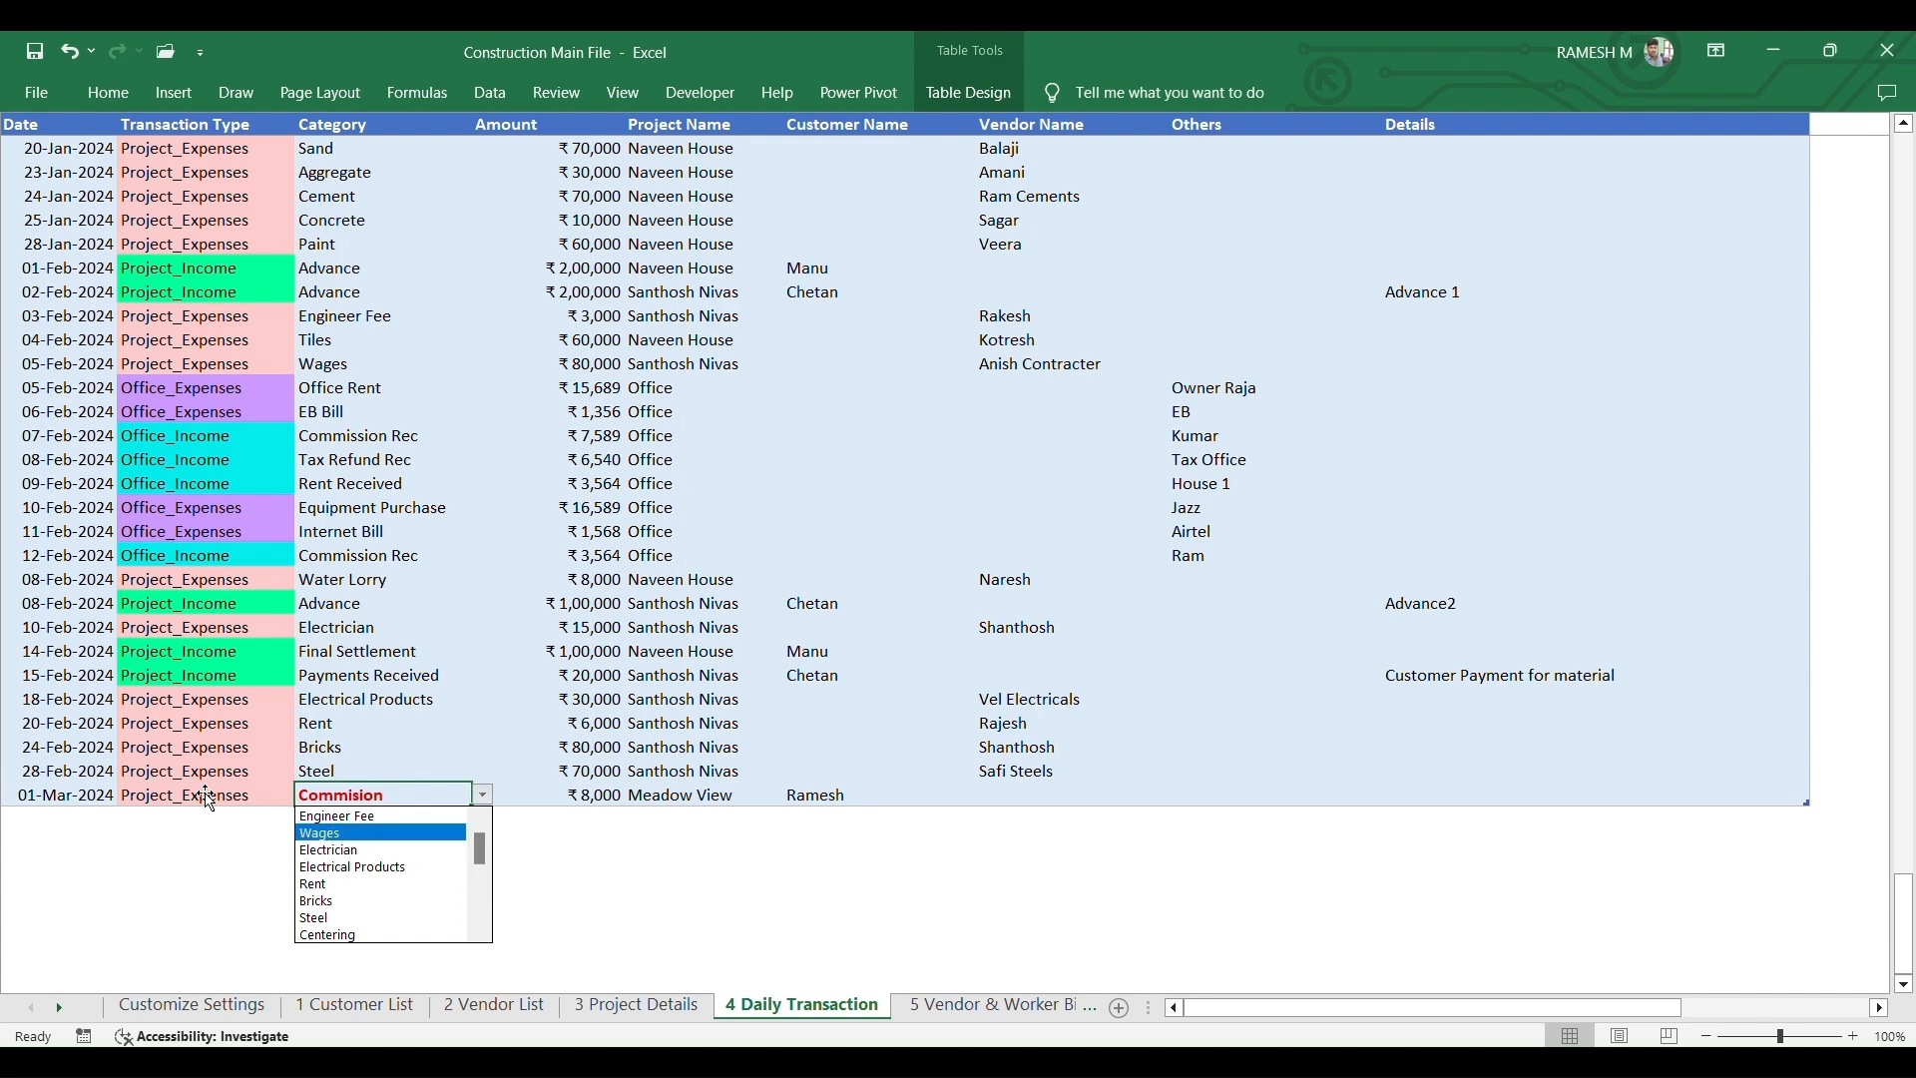
{"action": "left_click", "coordinate": [329, 867]}
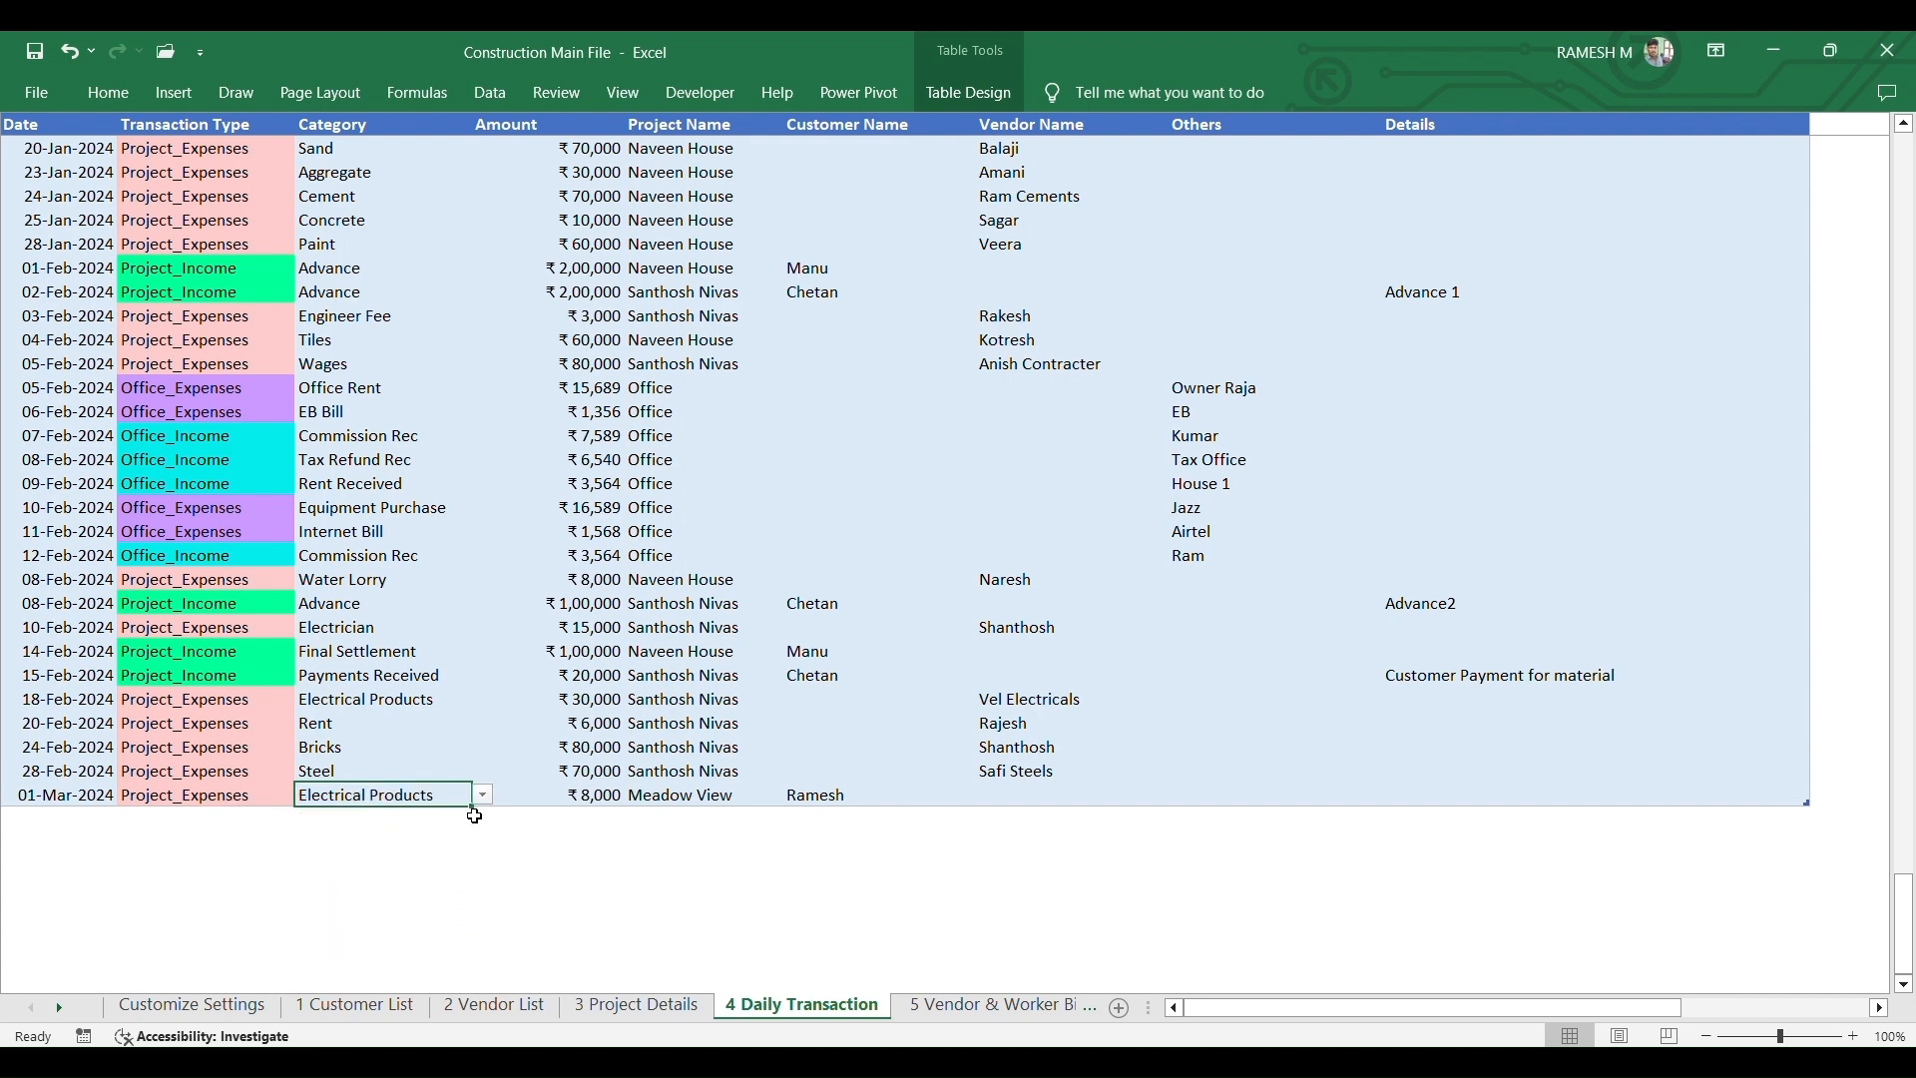
{"action": "left_click", "coordinate": [189, 795]}
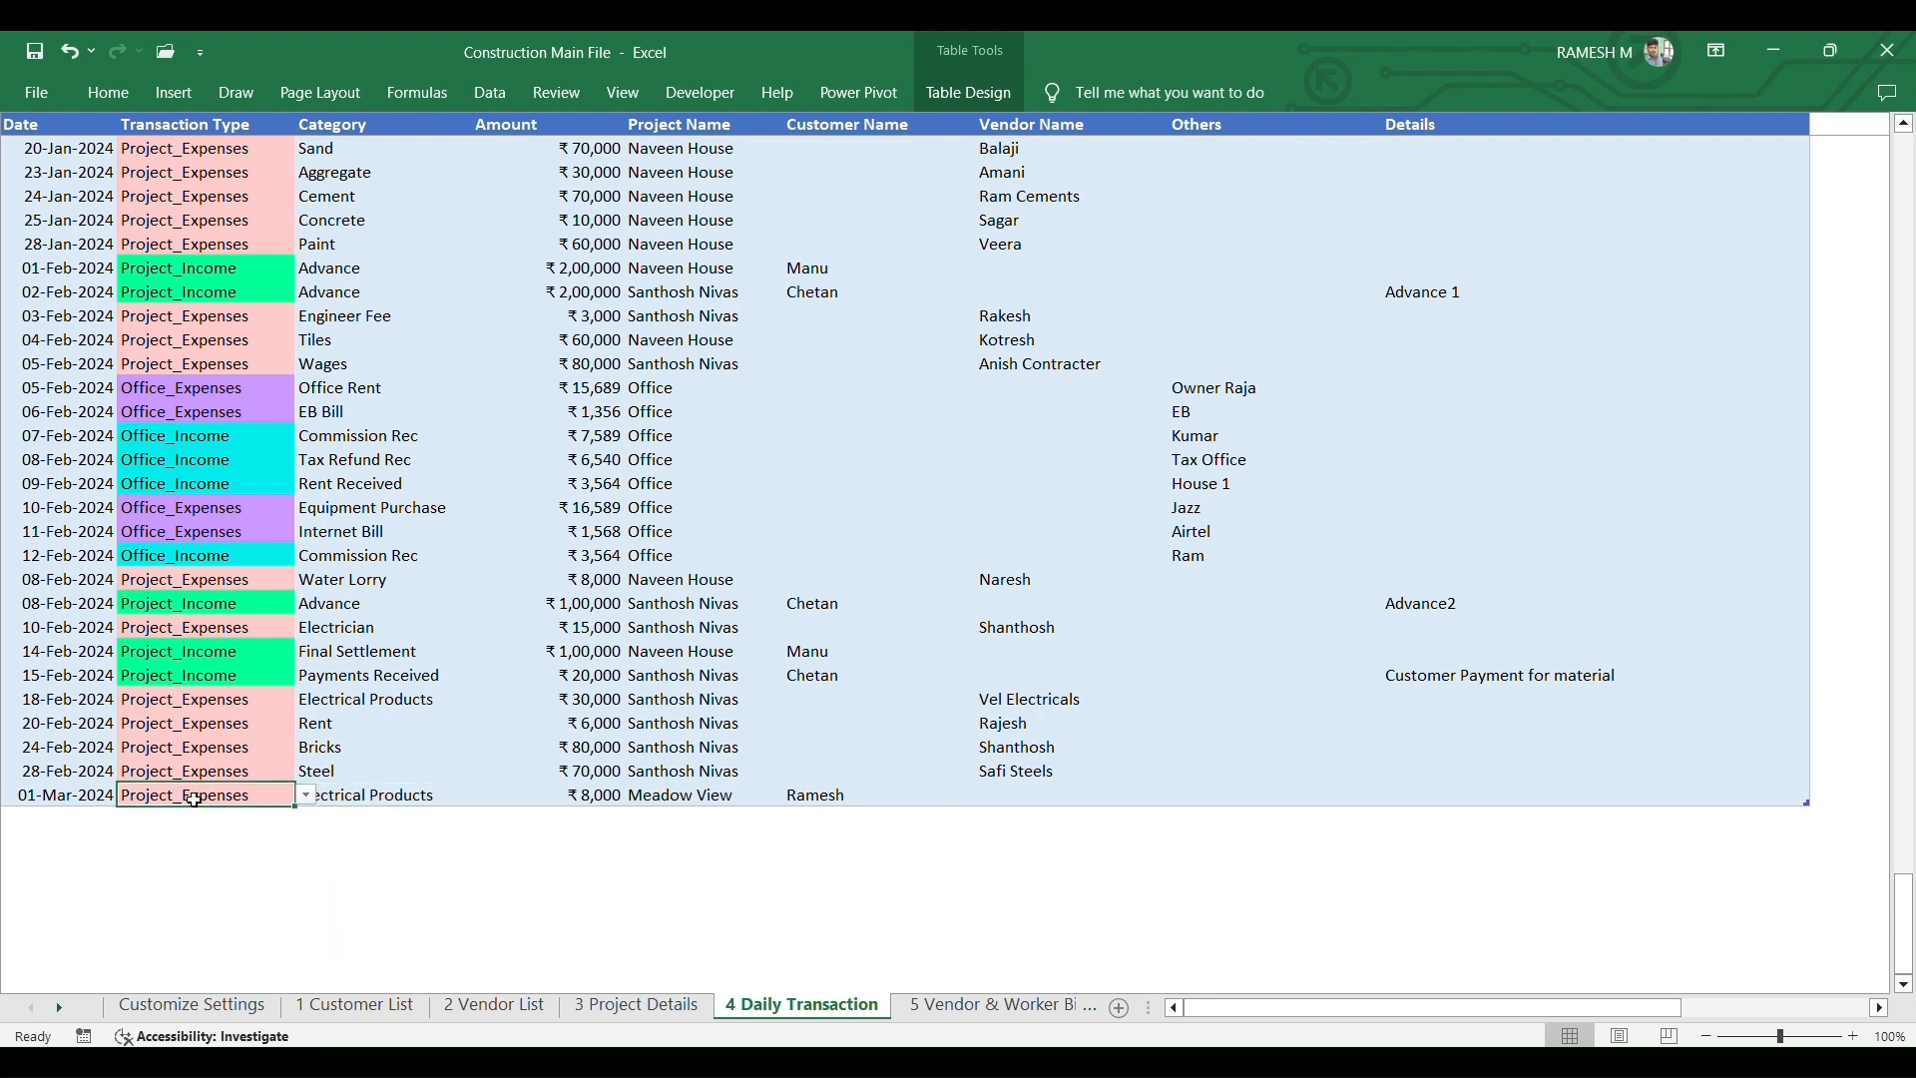
- Make the 01-Mar-2024 row Office_Income with category Commission Rec
{"action": "left_click", "coordinate": [307, 796]}
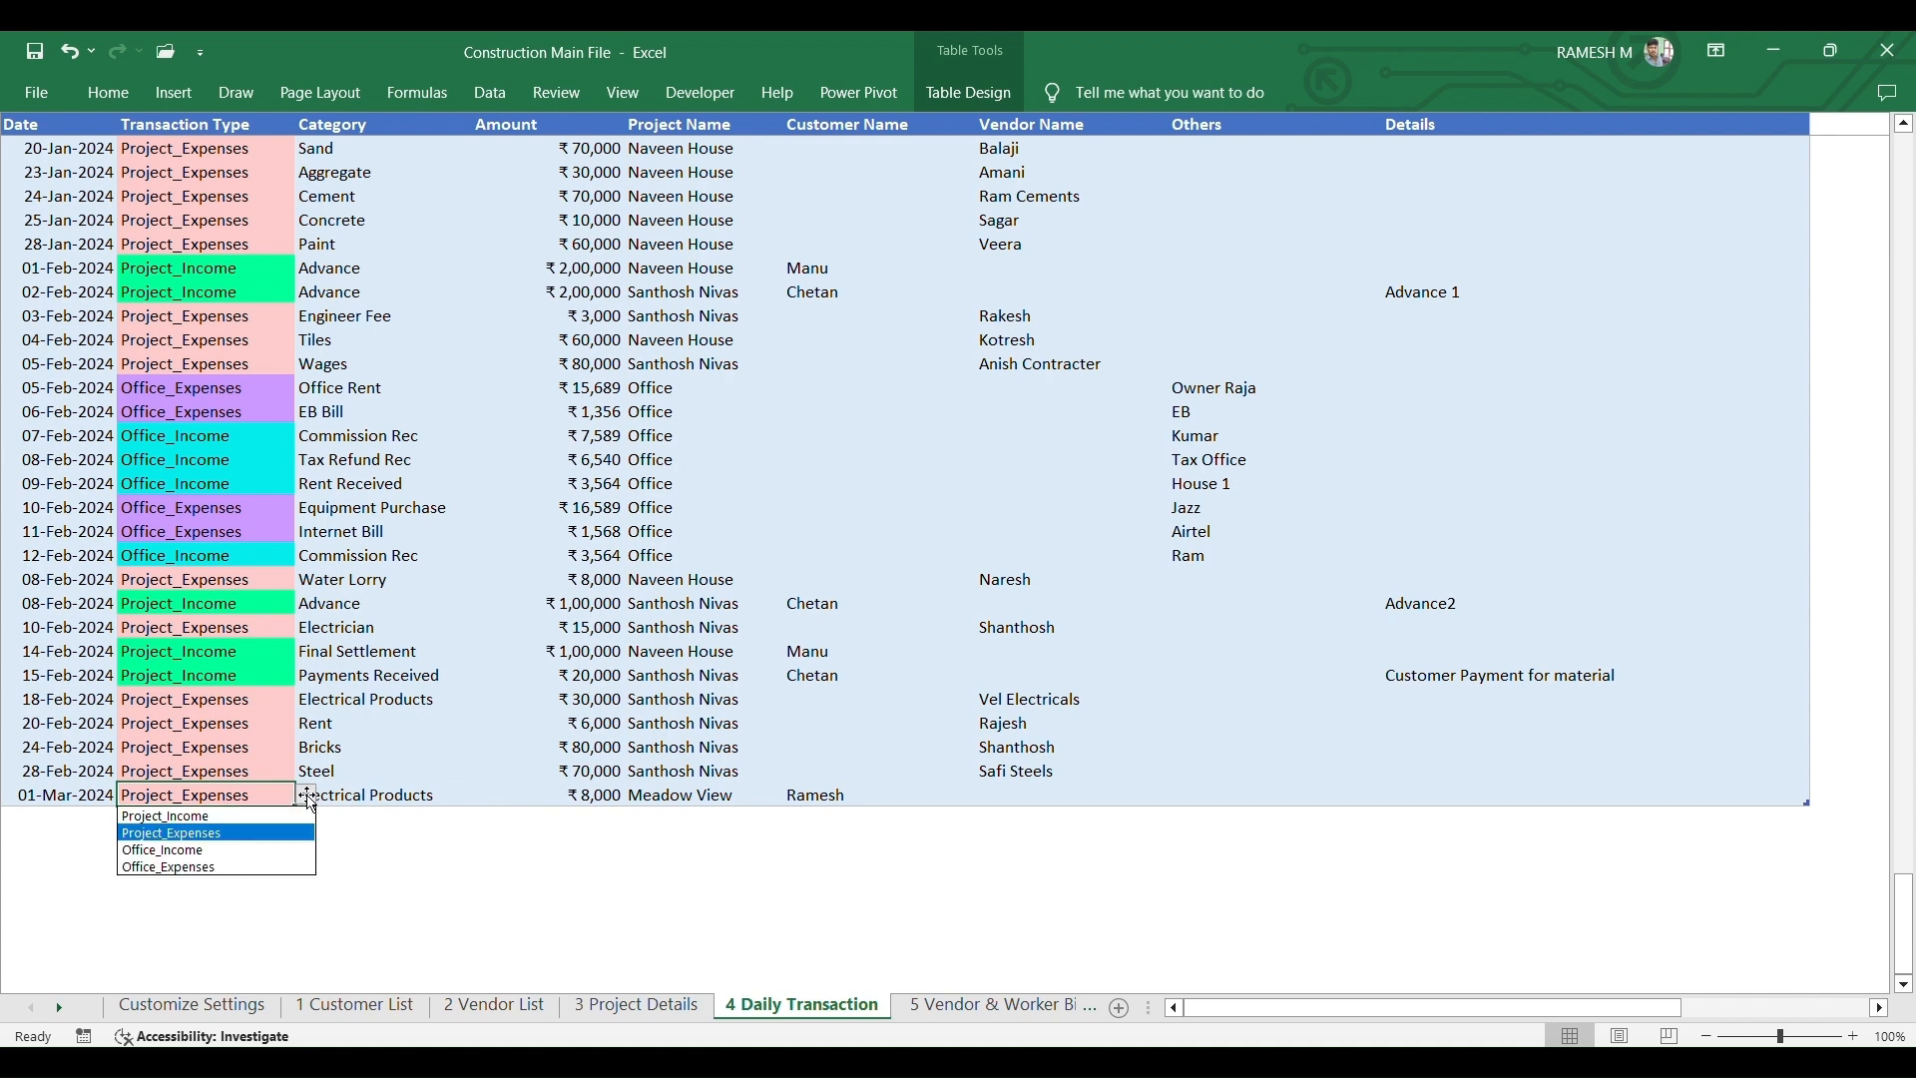
{"action": "left_click", "coordinate": [208, 852]}
{"action": "left_click", "coordinate": [379, 796]}
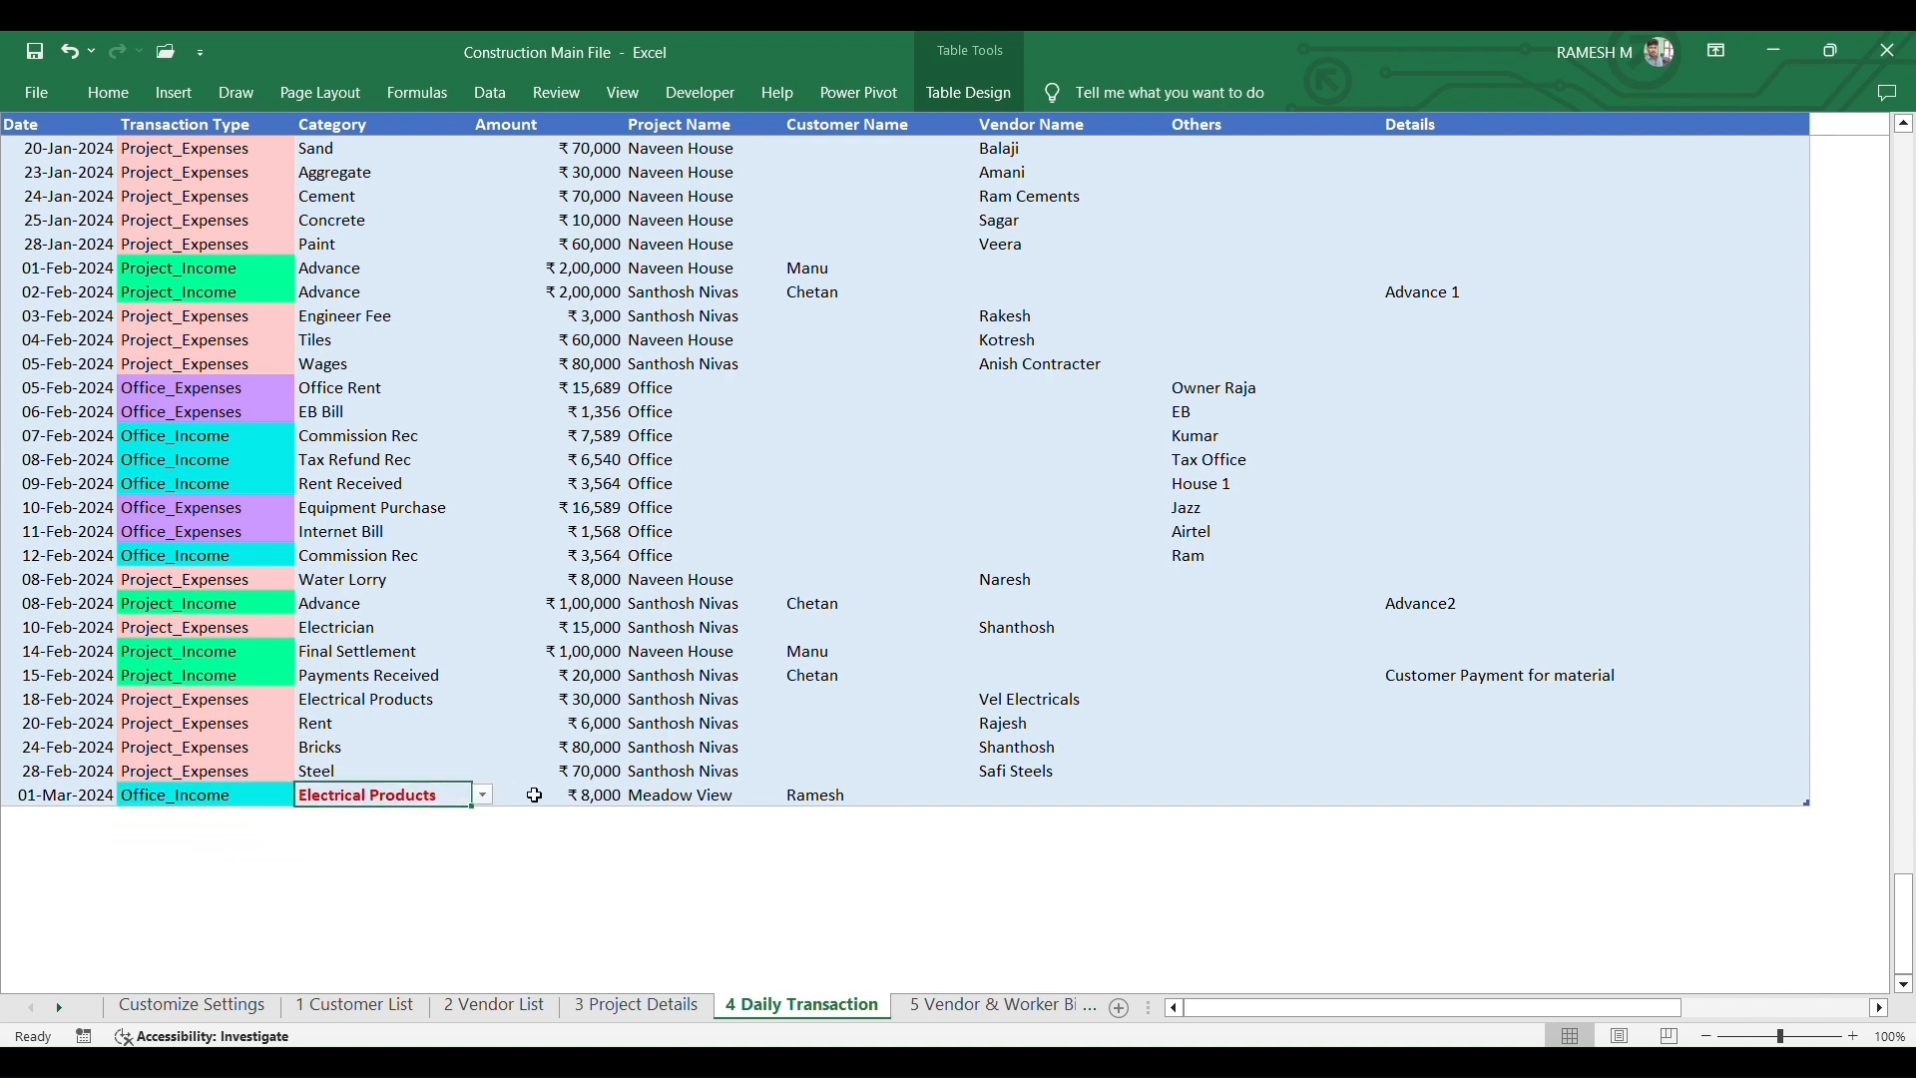
{"action": "left_click", "coordinate": [484, 795]}
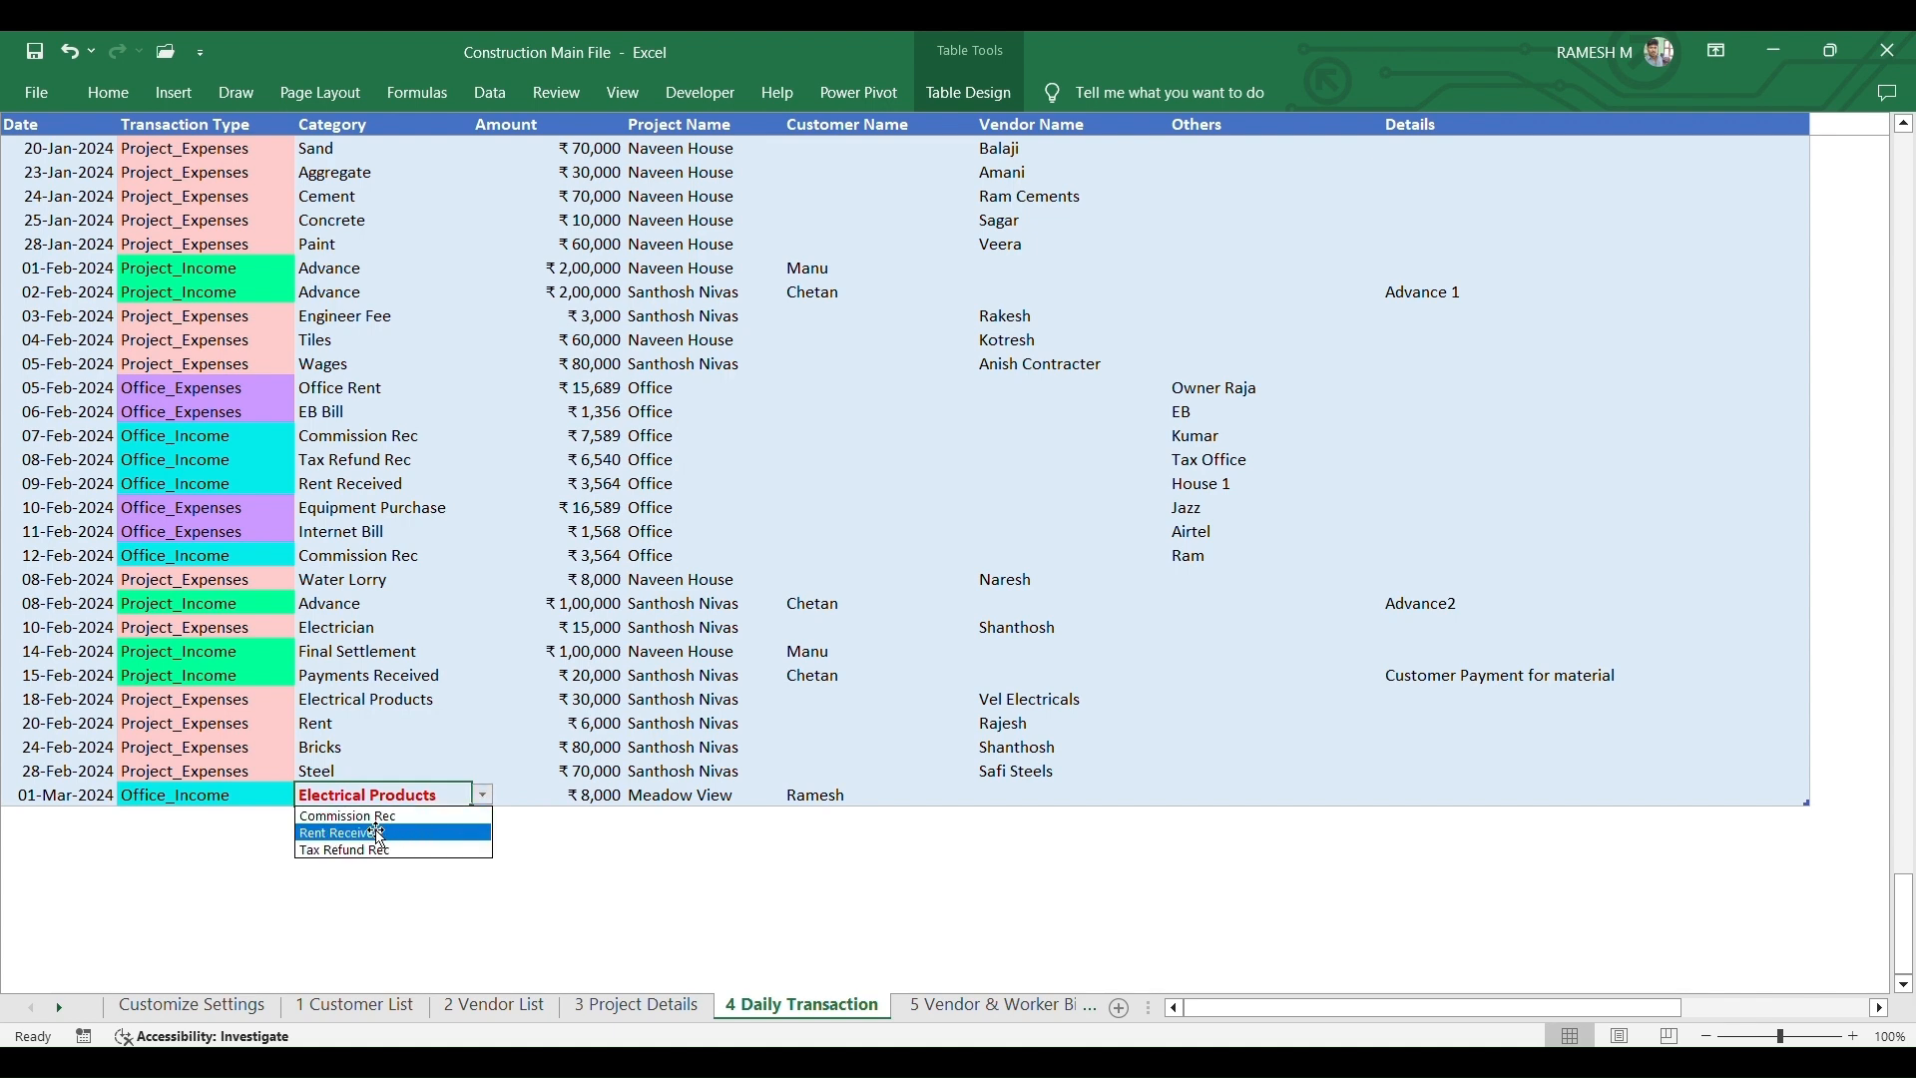
{"action": "left_click", "coordinate": [384, 826]}
{"action": "left_click", "coordinate": [484, 795]}
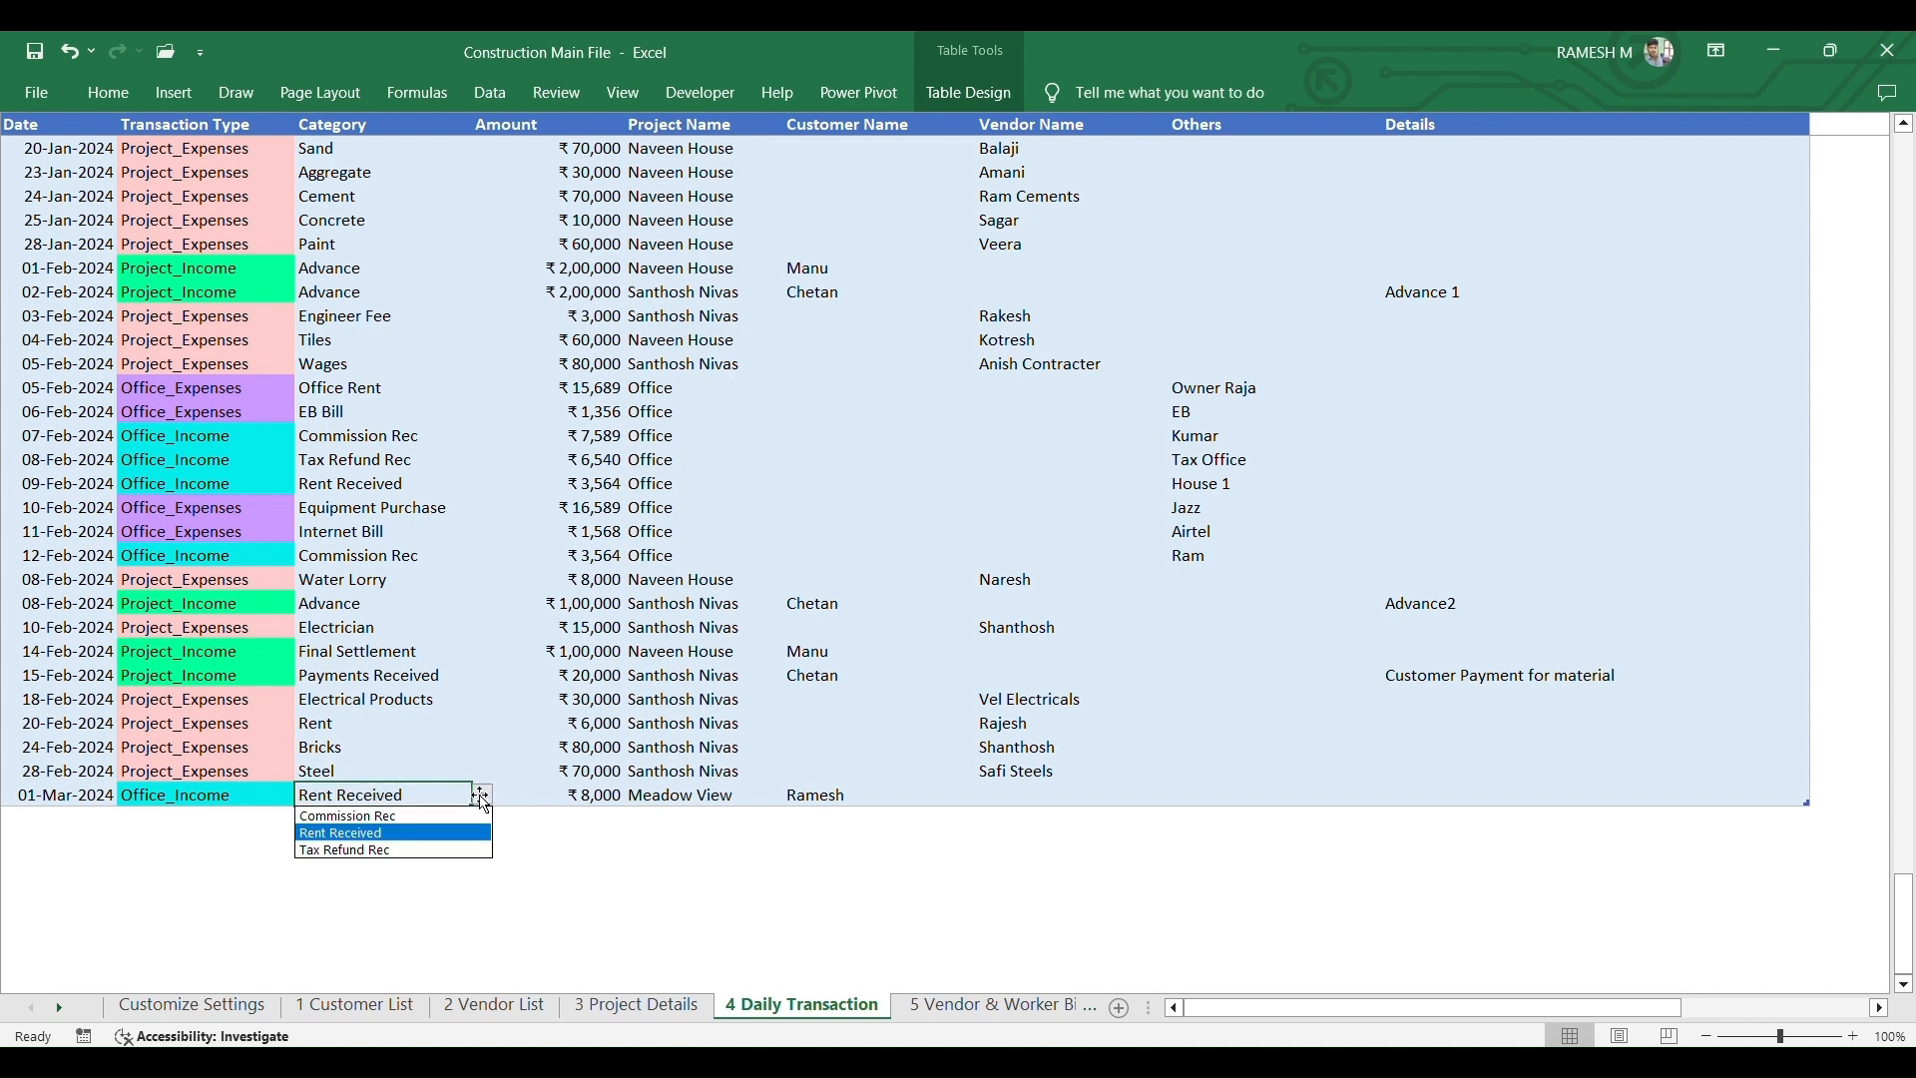
{"action": "left_click", "coordinate": [392, 827]}
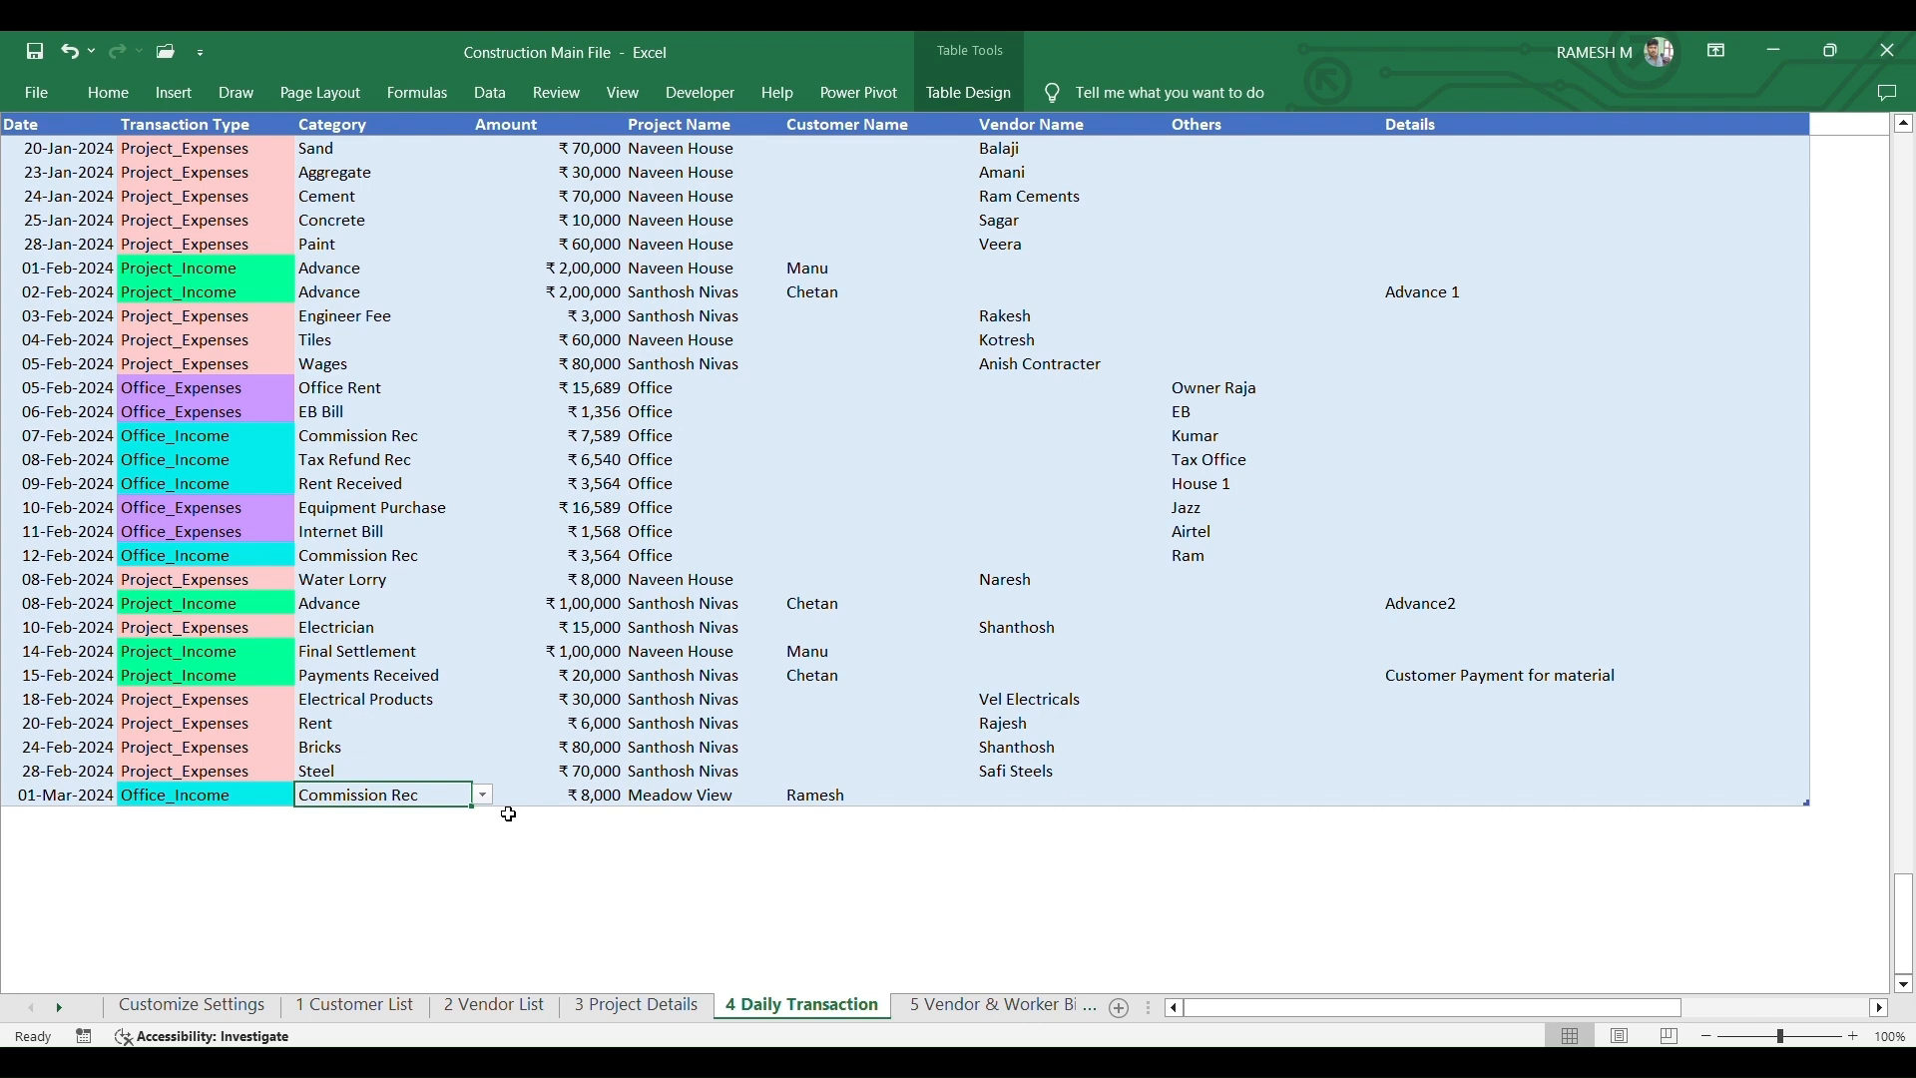
- Switch the row to Office_Expenses and choose EB Bill as its category
{"action": "left_click", "coordinate": [191, 796]}
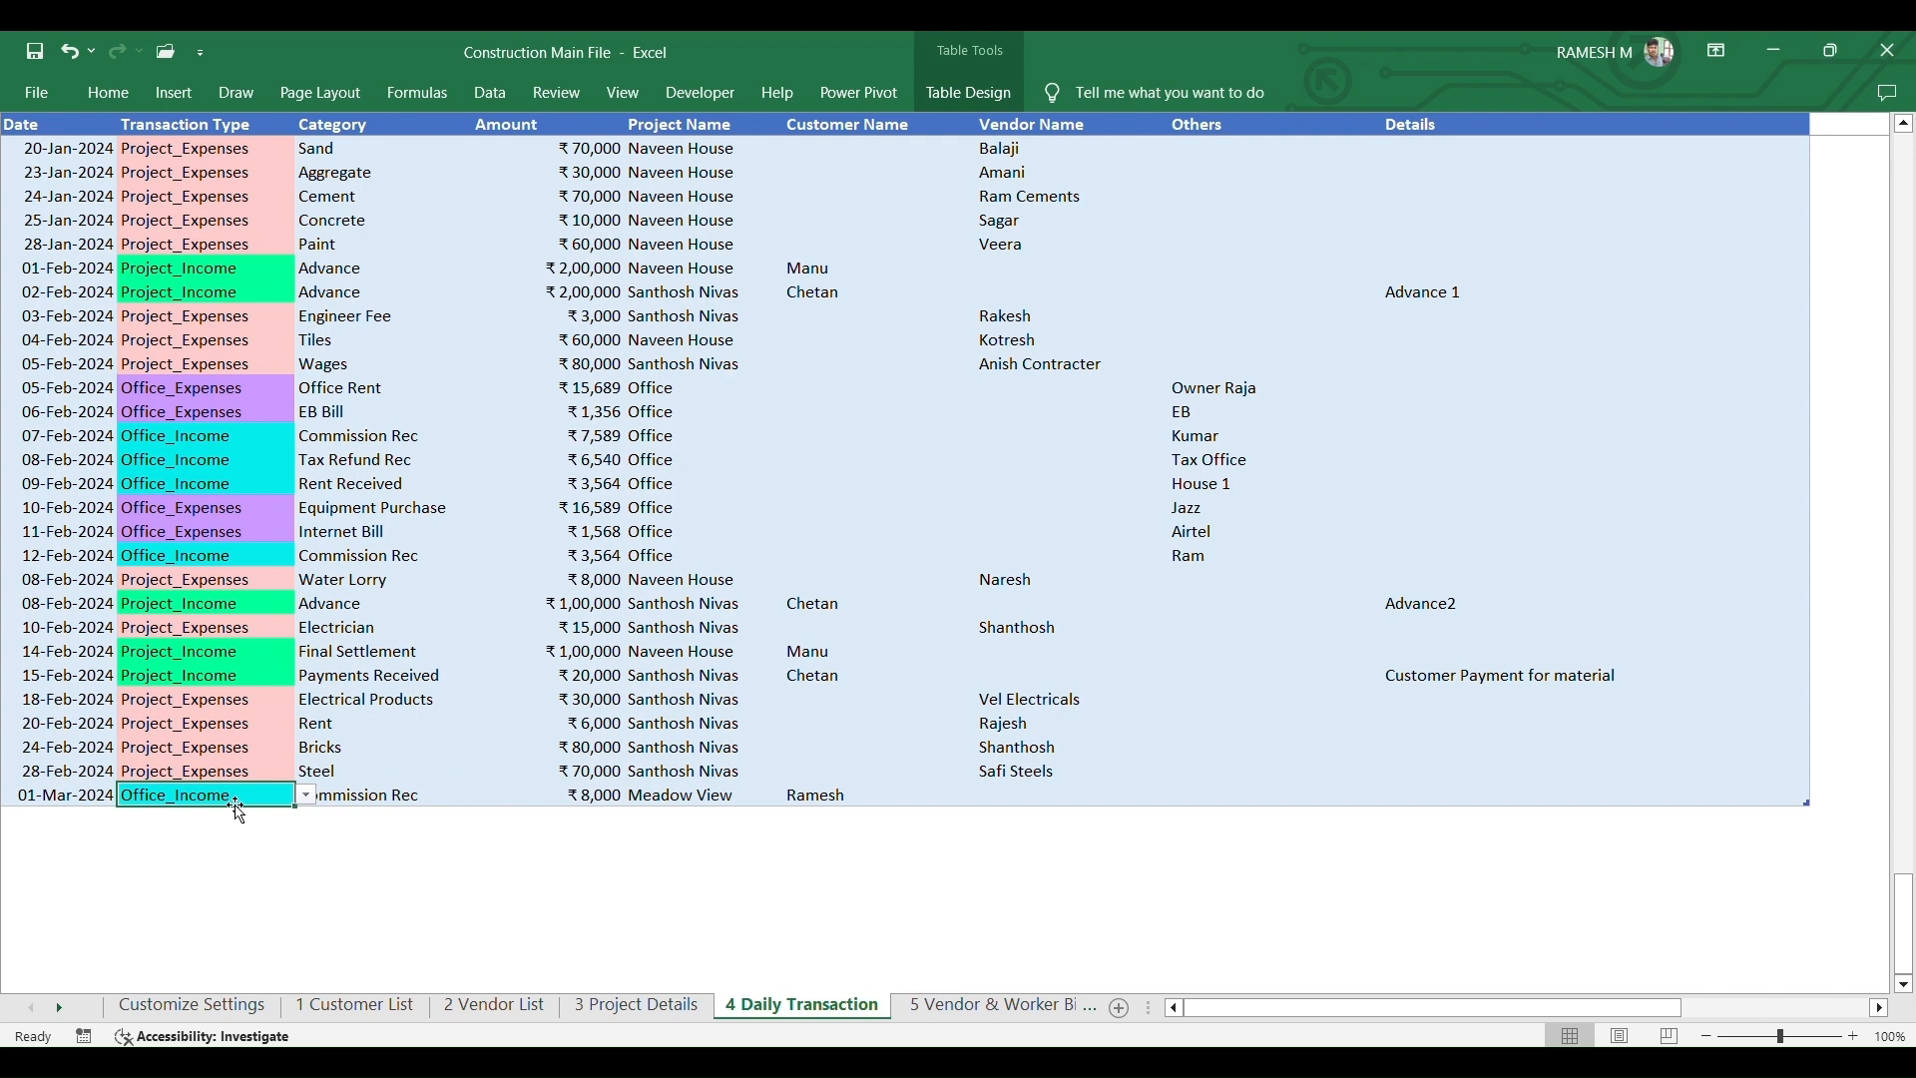
{"action": "left_click", "coordinate": [306, 795]}
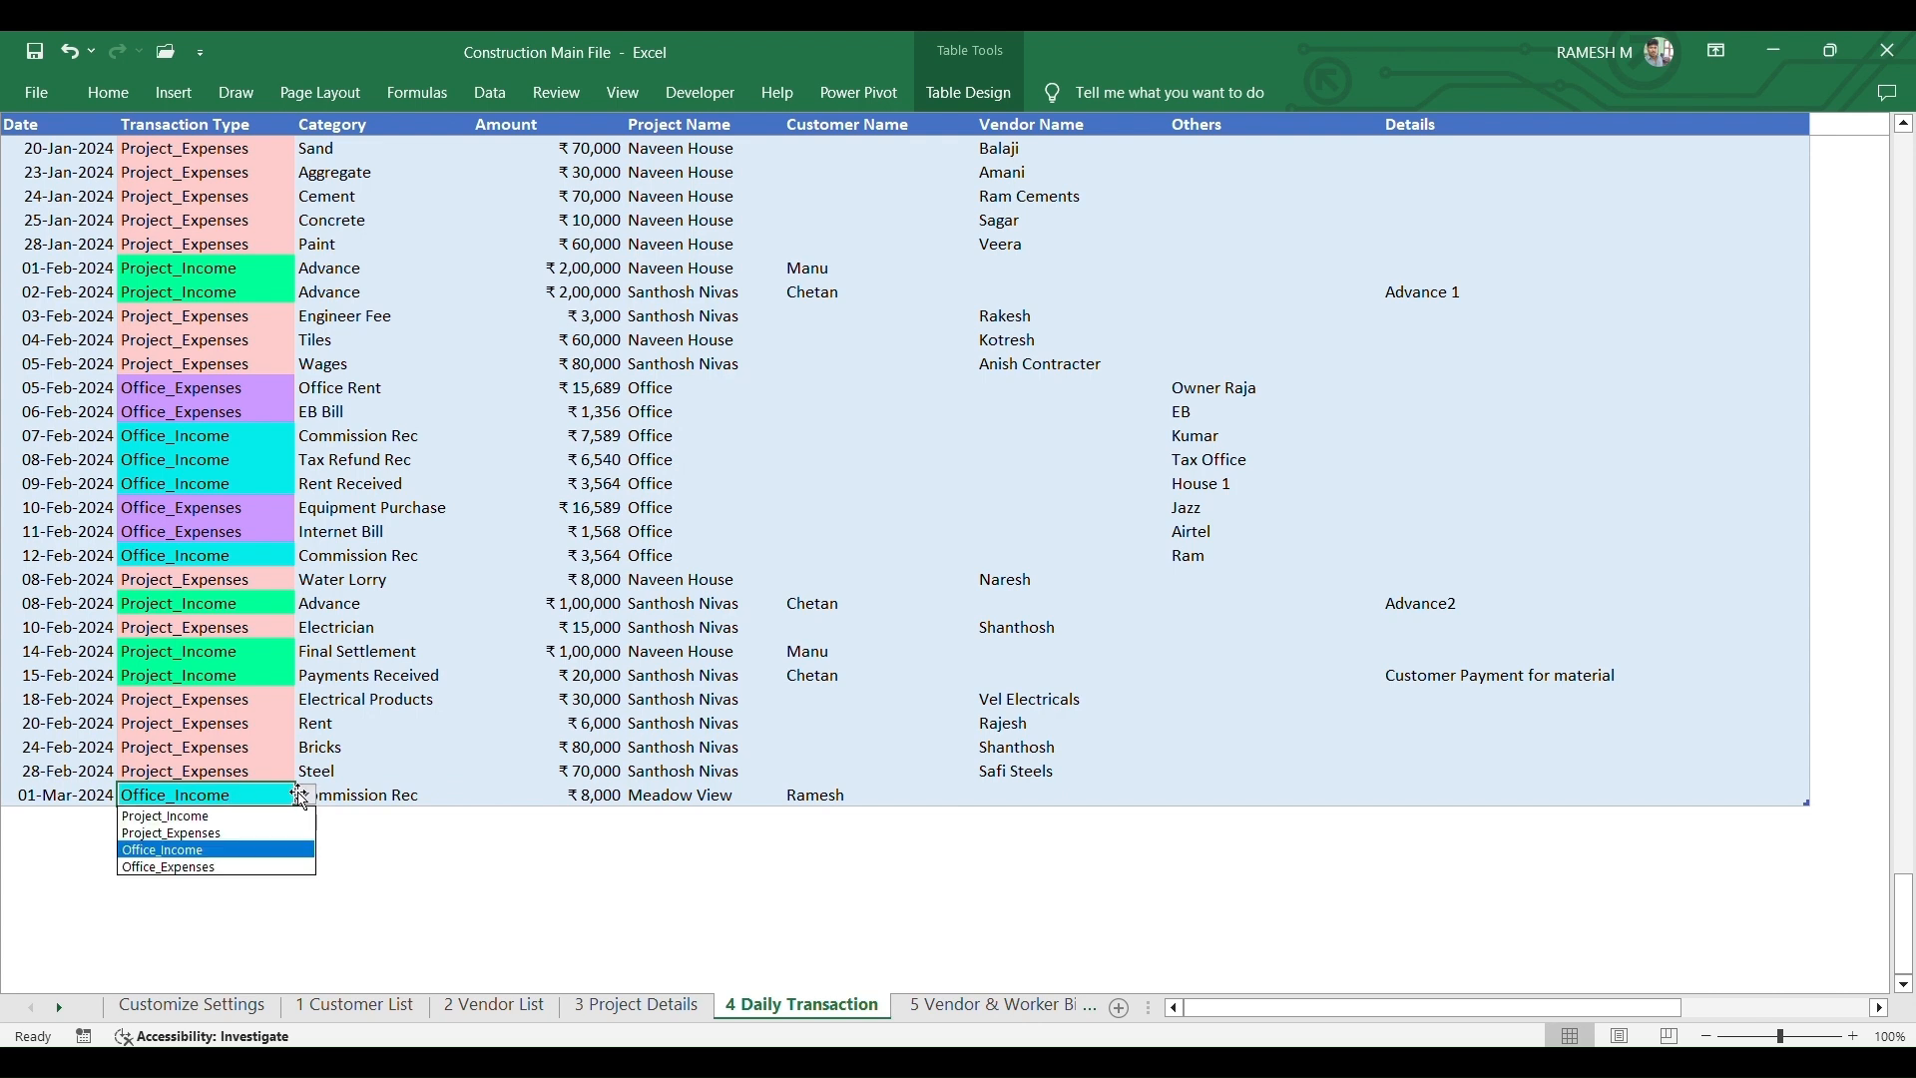
{"action": "left_click", "coordinate": [192, 873]}
{"action": "left_click", "coordinate": [429, 798]}
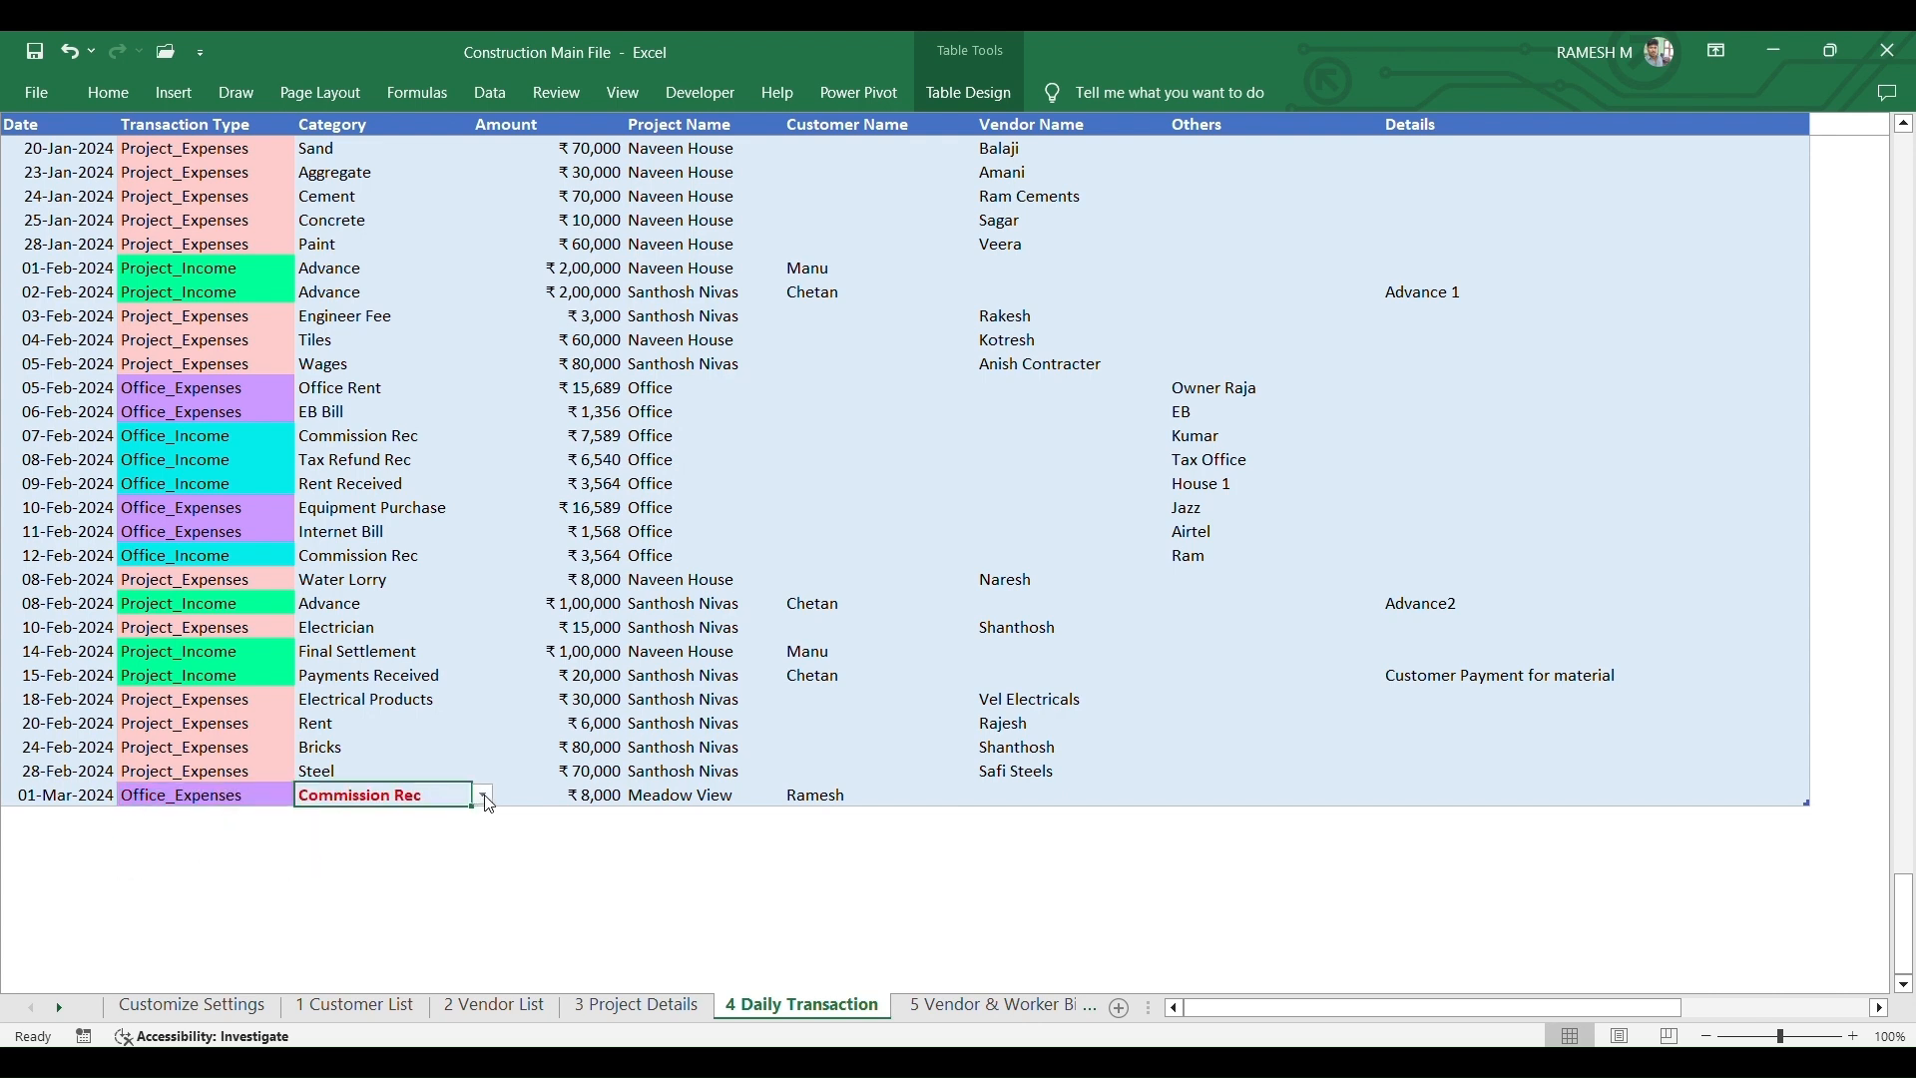
{"action": "left_click", "coordinate": [484, 795]}
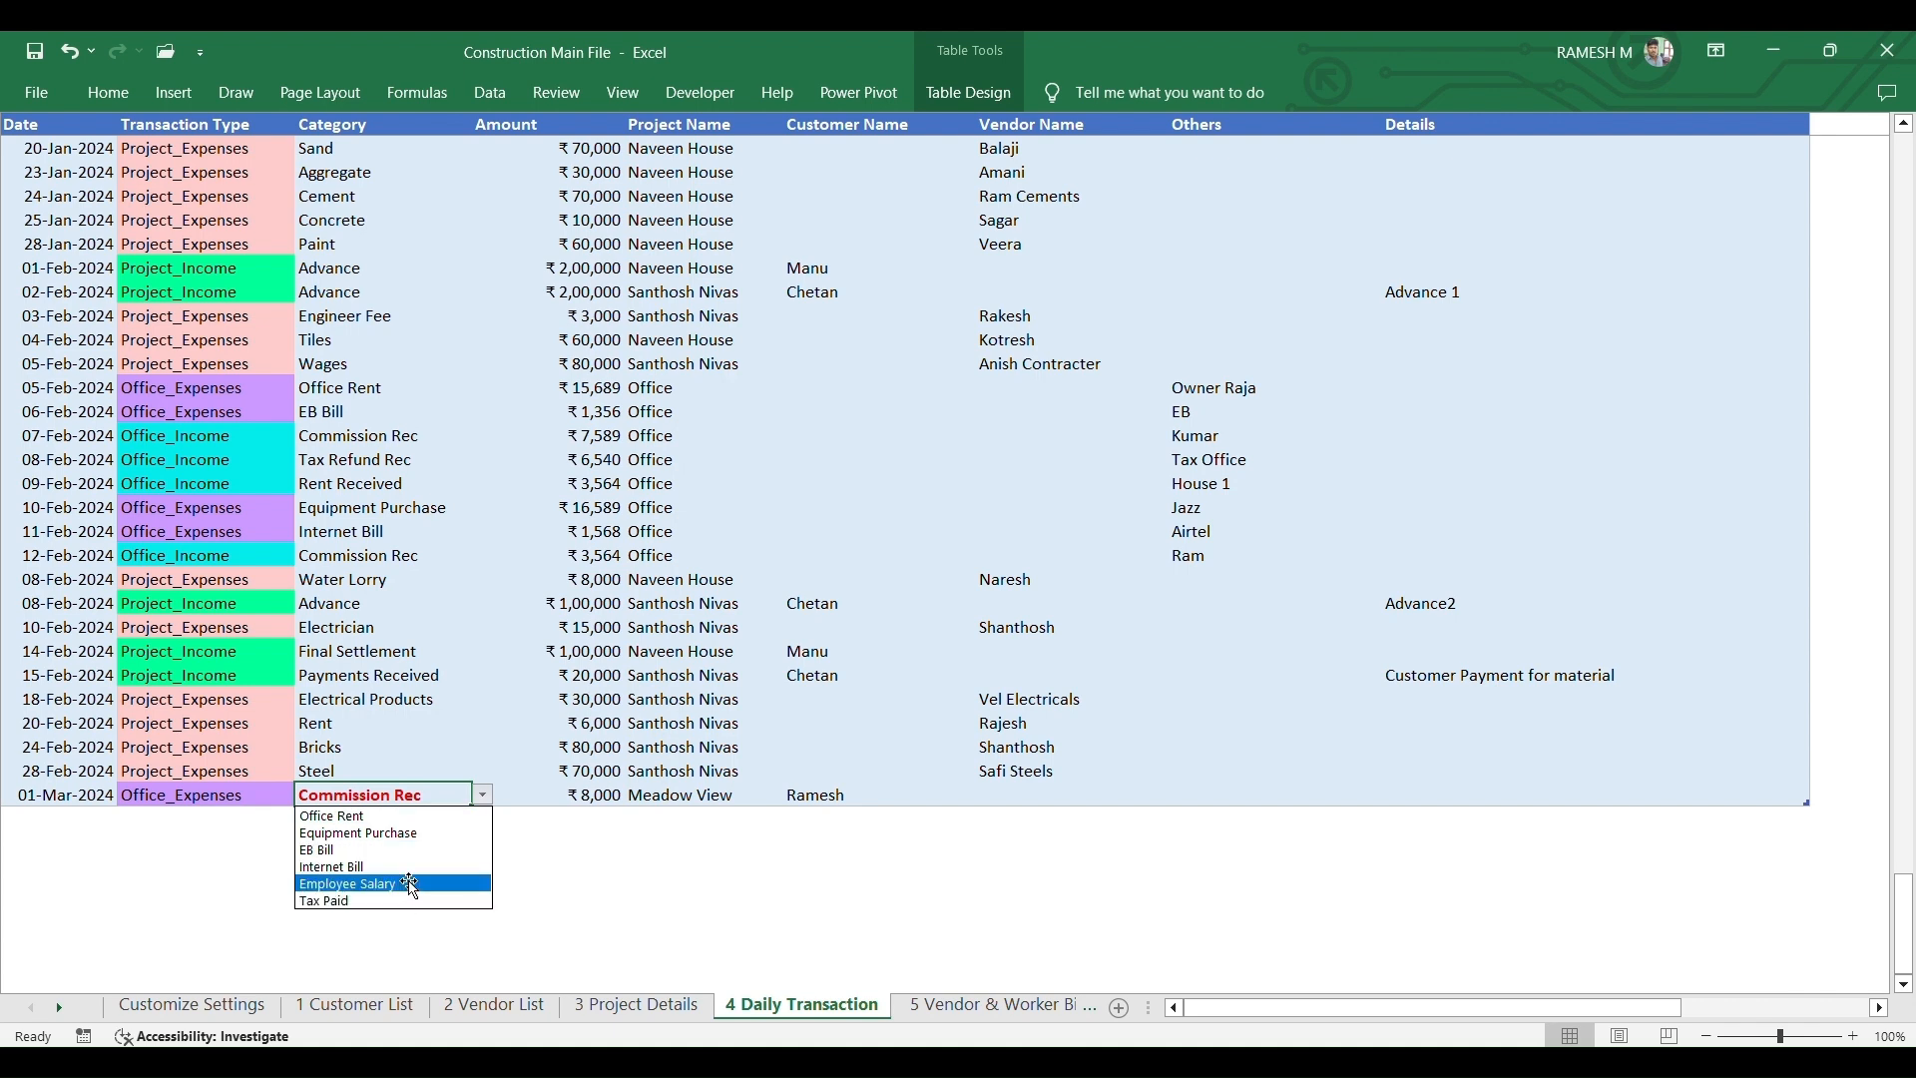
{"action": "left_click", "coordinate": [366, 850]}
{"action": "left_click", "coordinate": [537, 793]}
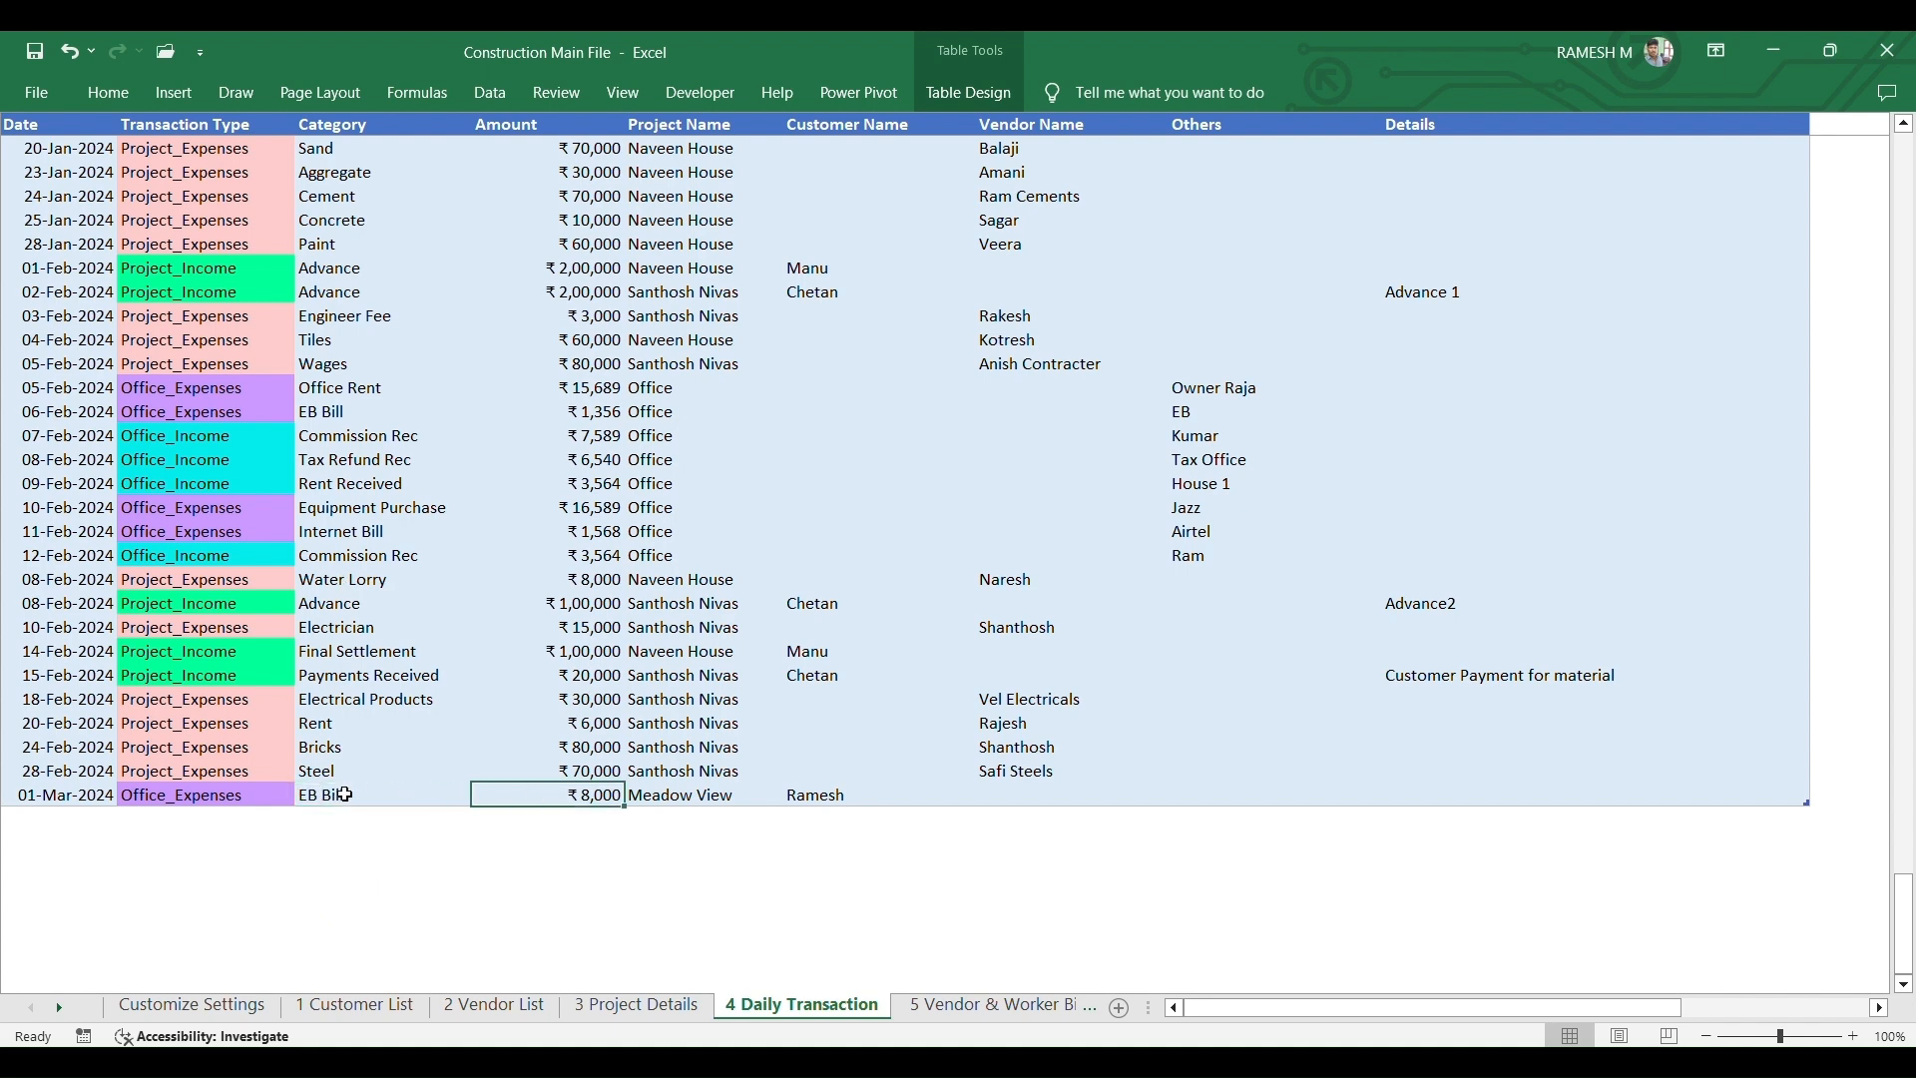
- On Customize Settings, enter Cleaning in the empty cell below Others under Project_Expenses
{"action": "left_click", "coordinate": [199, 1008]}
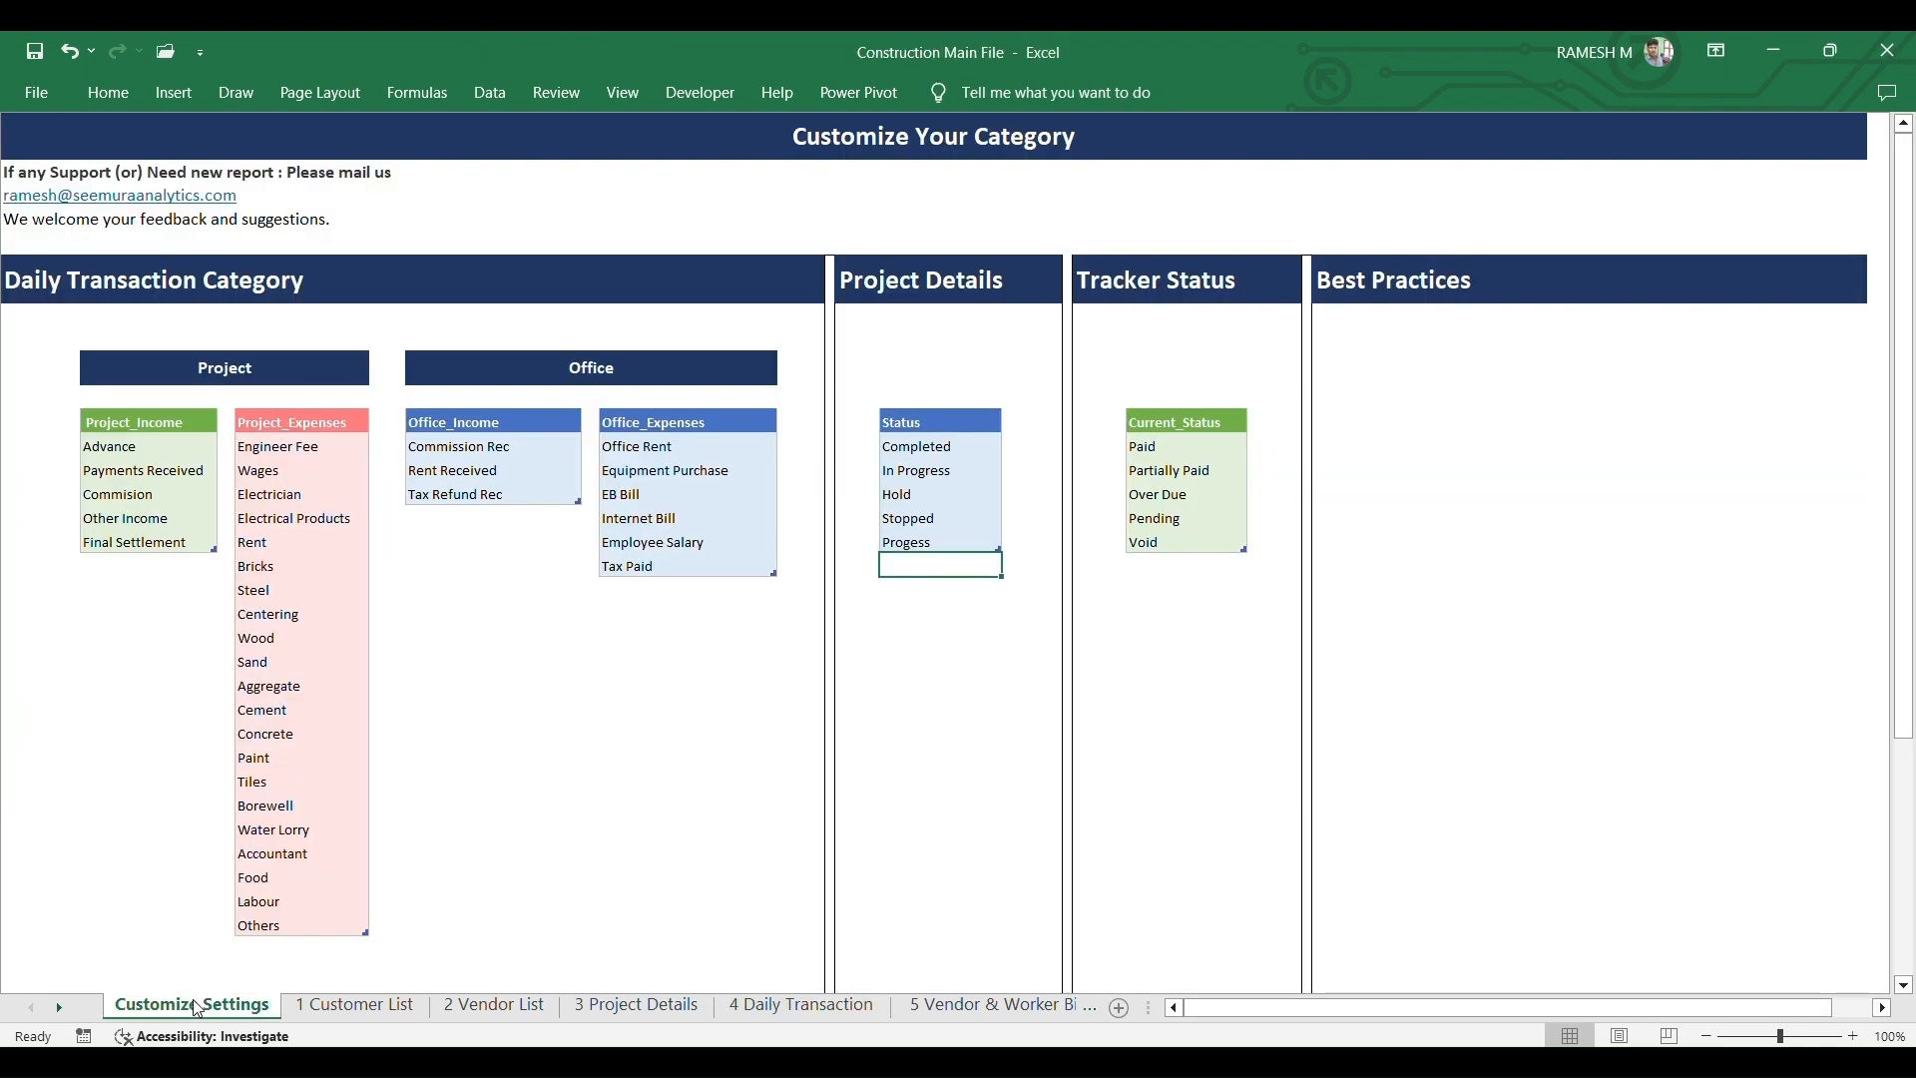
{"action": "left_click_drag", "start_coordinate": [1903, 283], "coordinate": [1903, 368]}
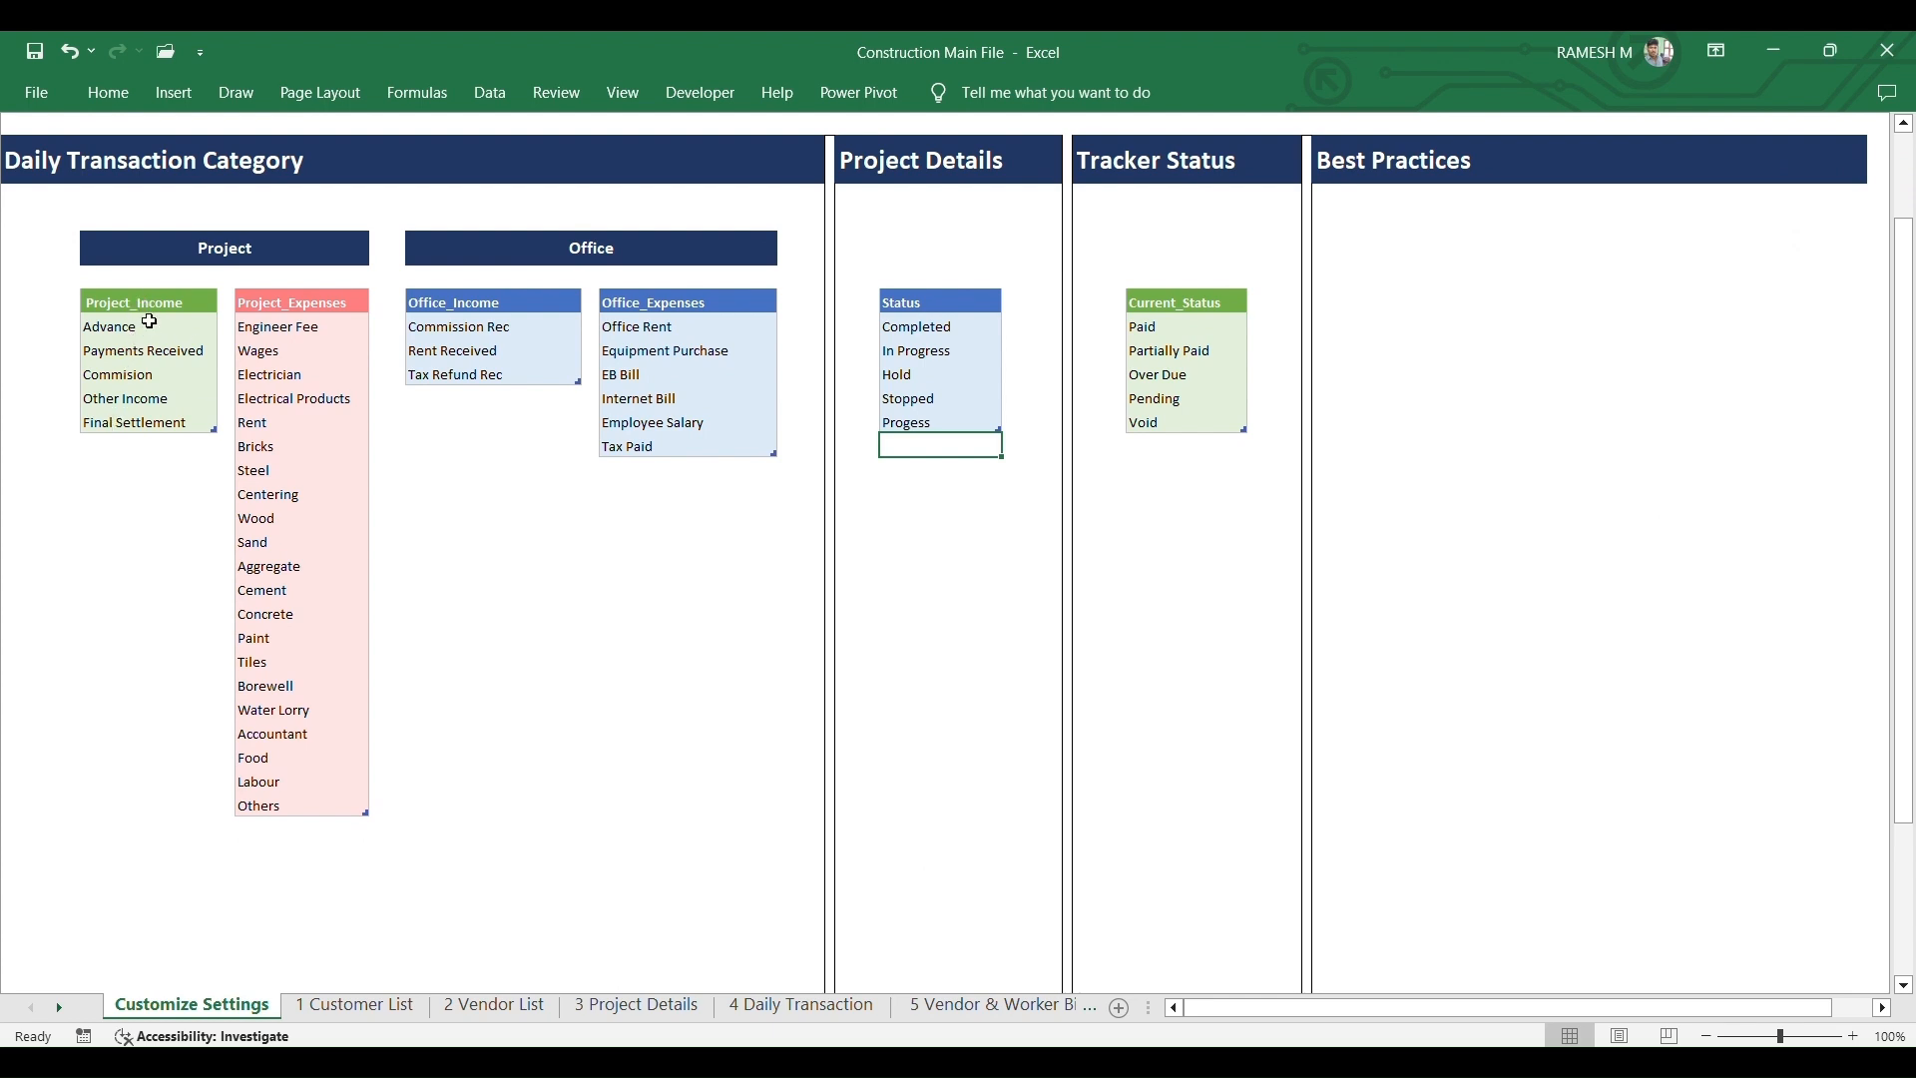
{"action": "left_click", "coordinate": [133, 445]}
{"action": "left_click", "coordinate": [138, 423]}
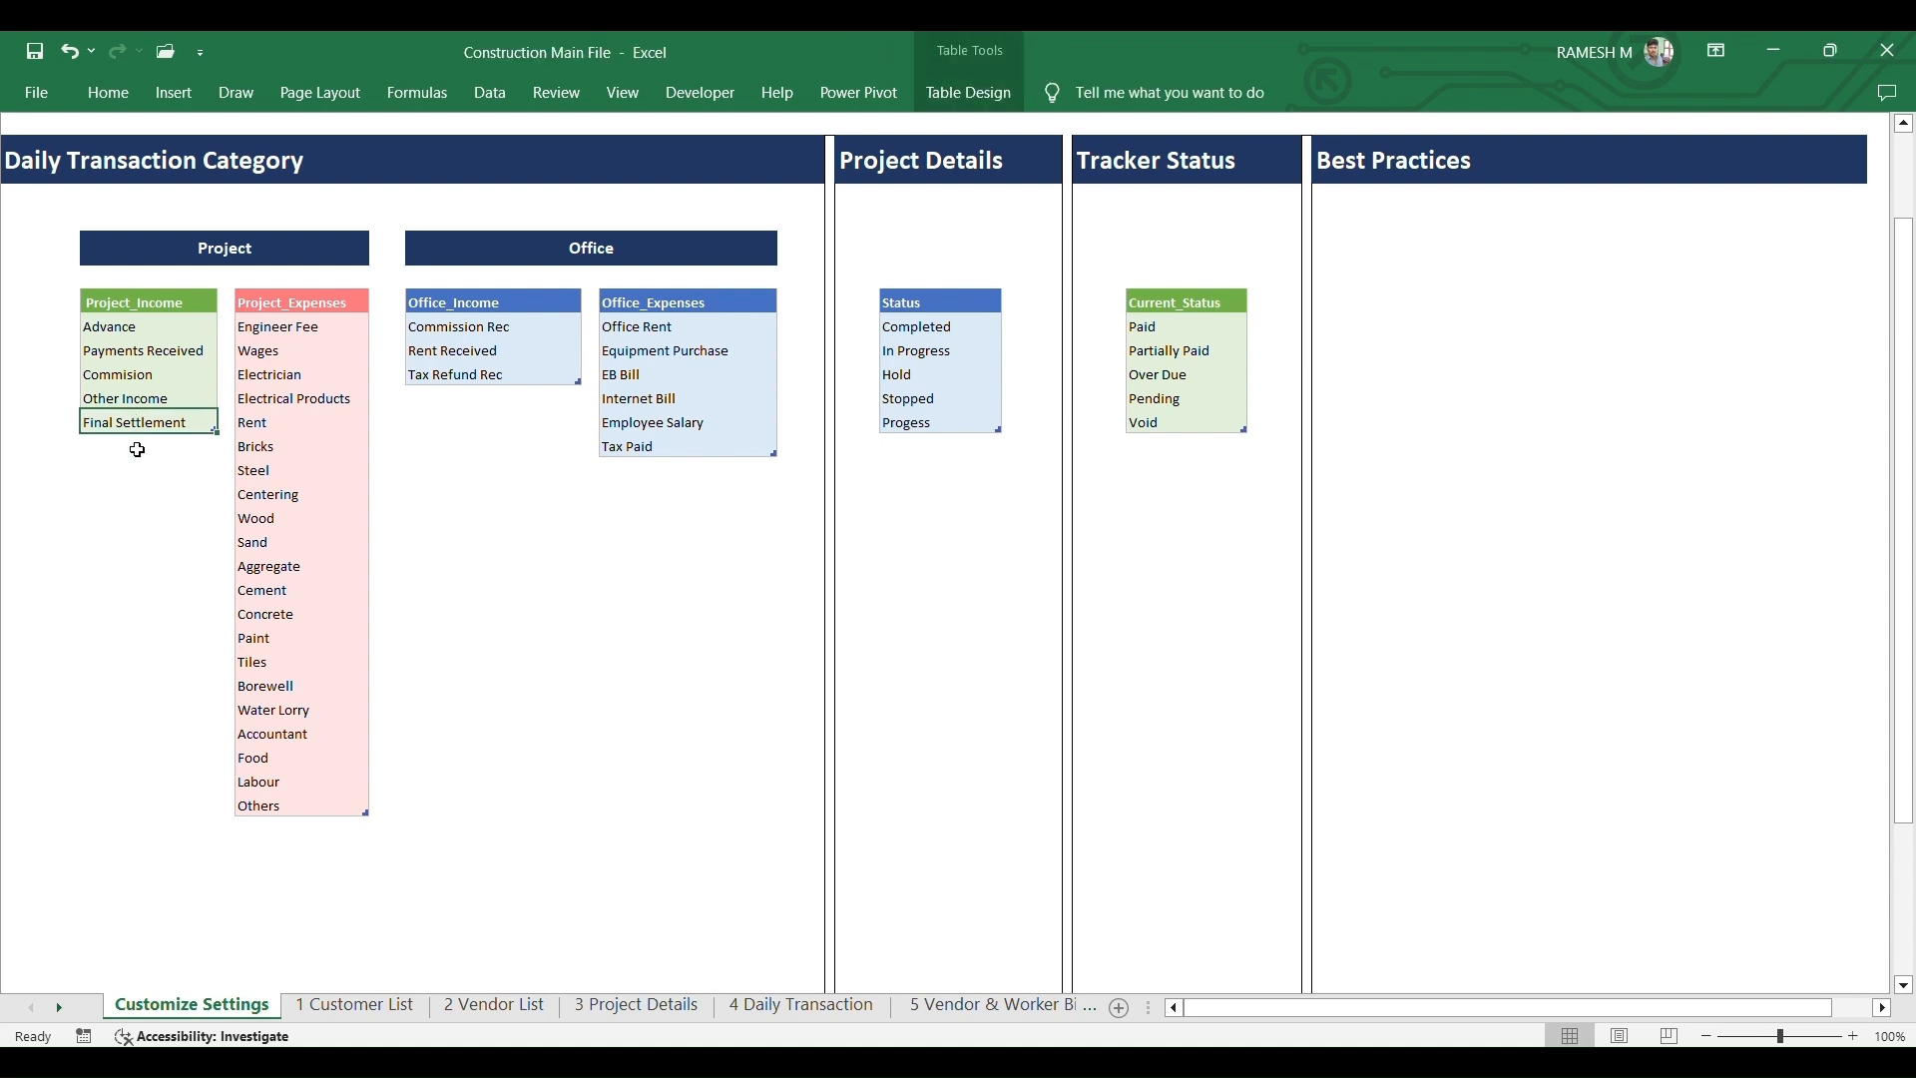
{"action": "left_click", "coordinate": [139, 445]}
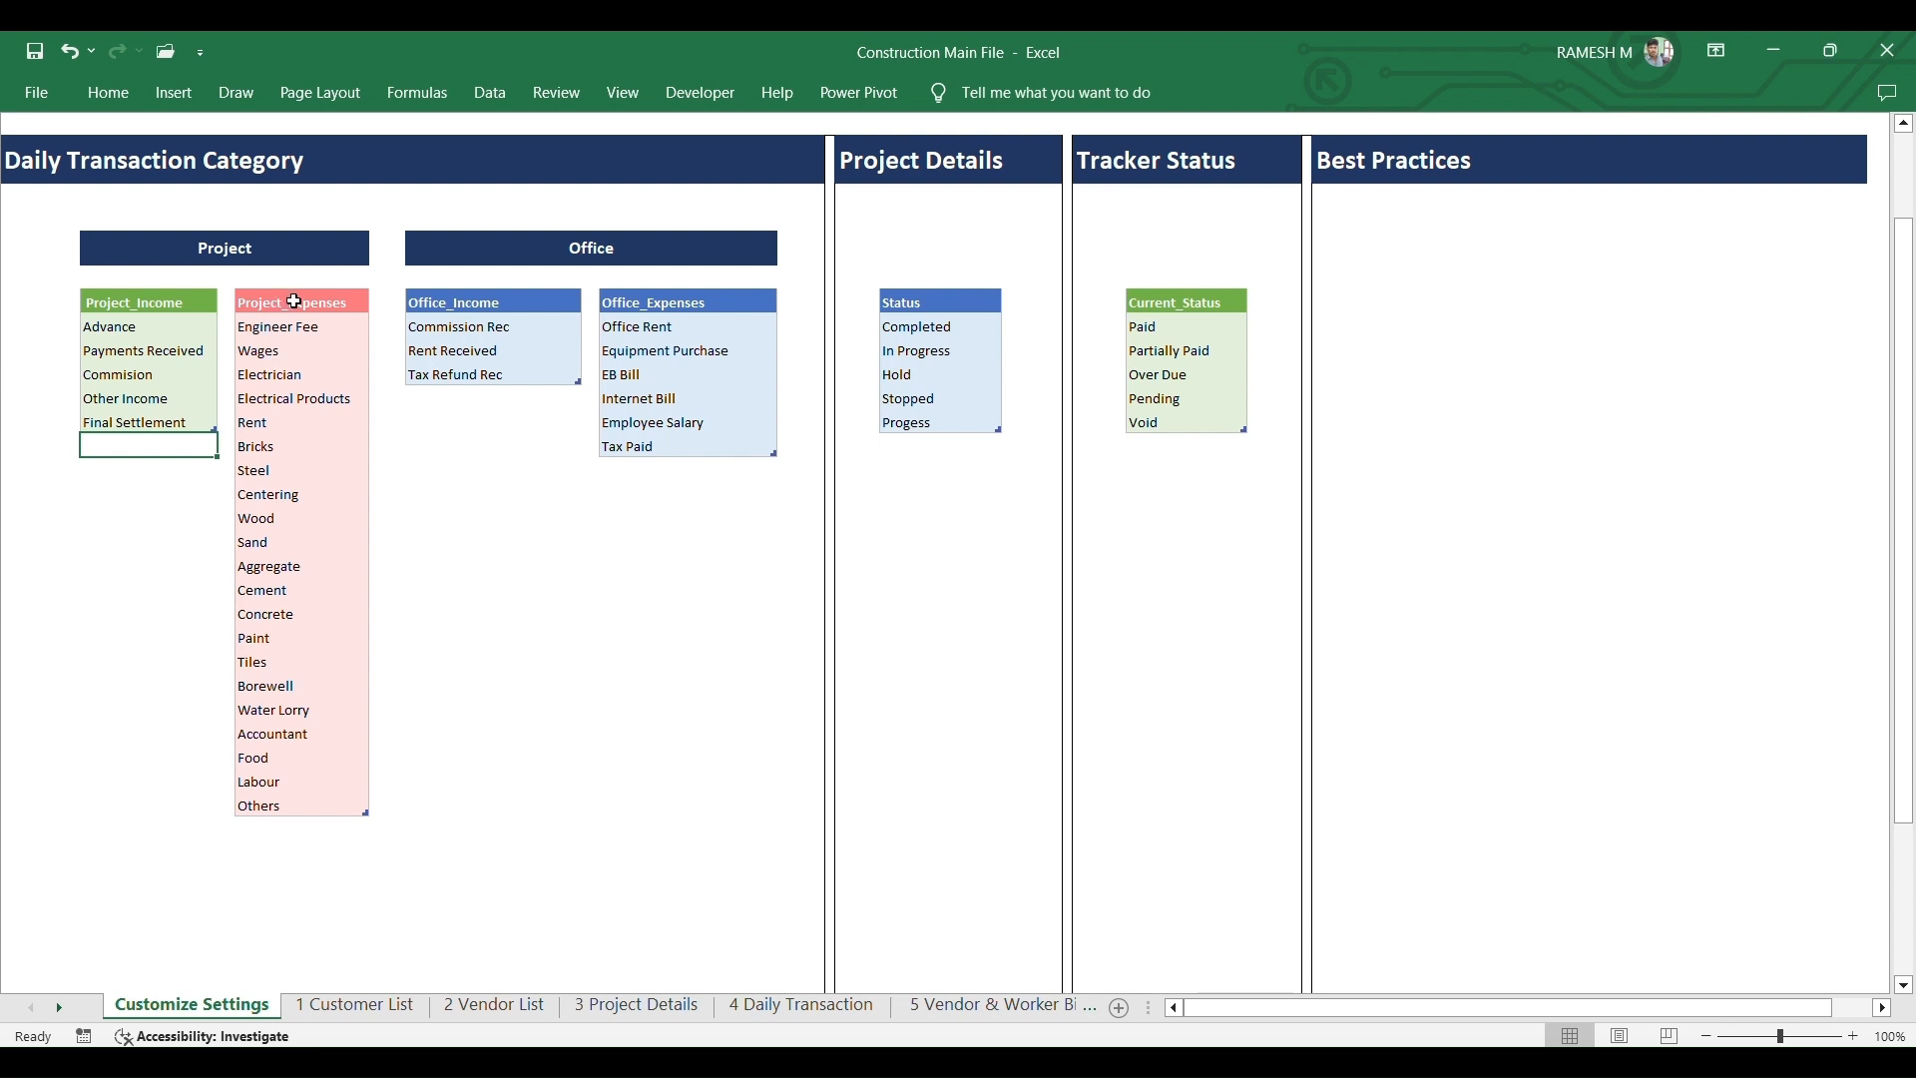
{"action": "left_click", "coordinate": [298, 832]}
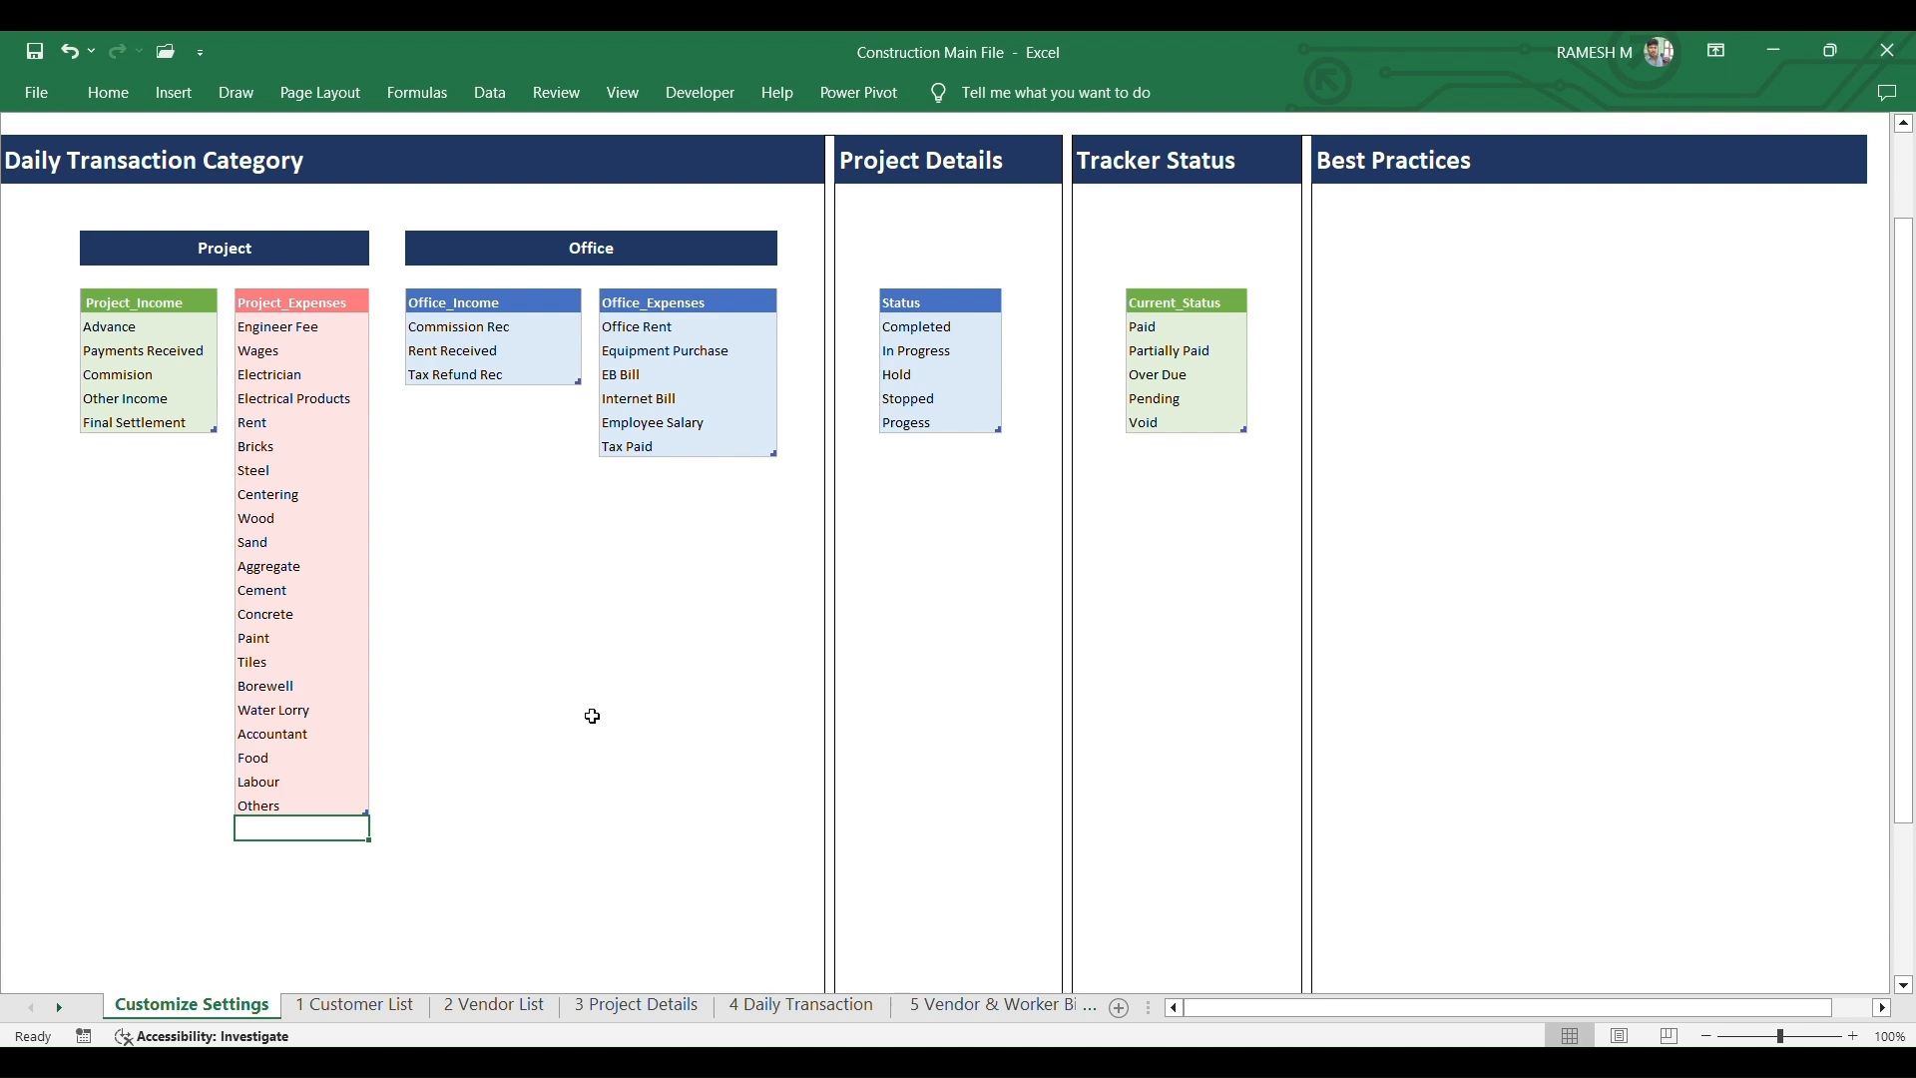
{"action": "type", "text": "Cleaning"}
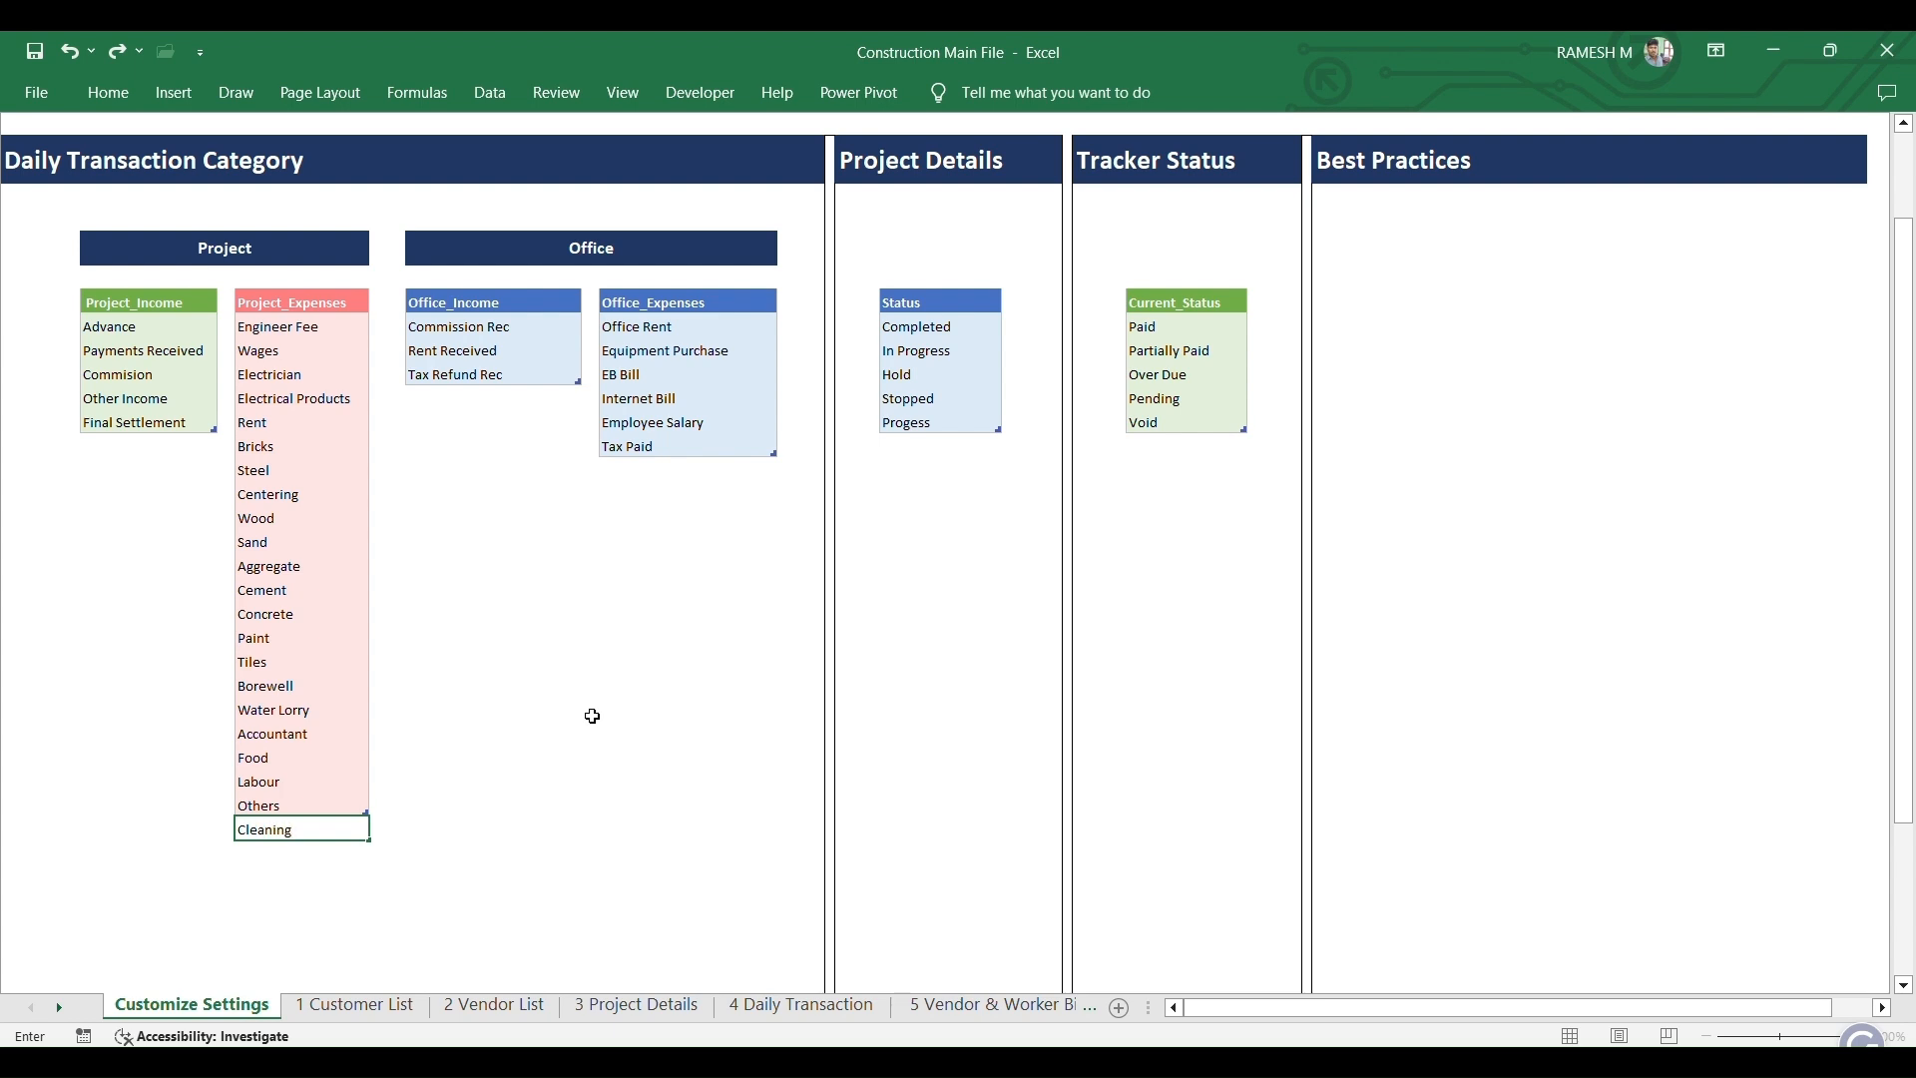
{"action": "key", "text": "Return"}
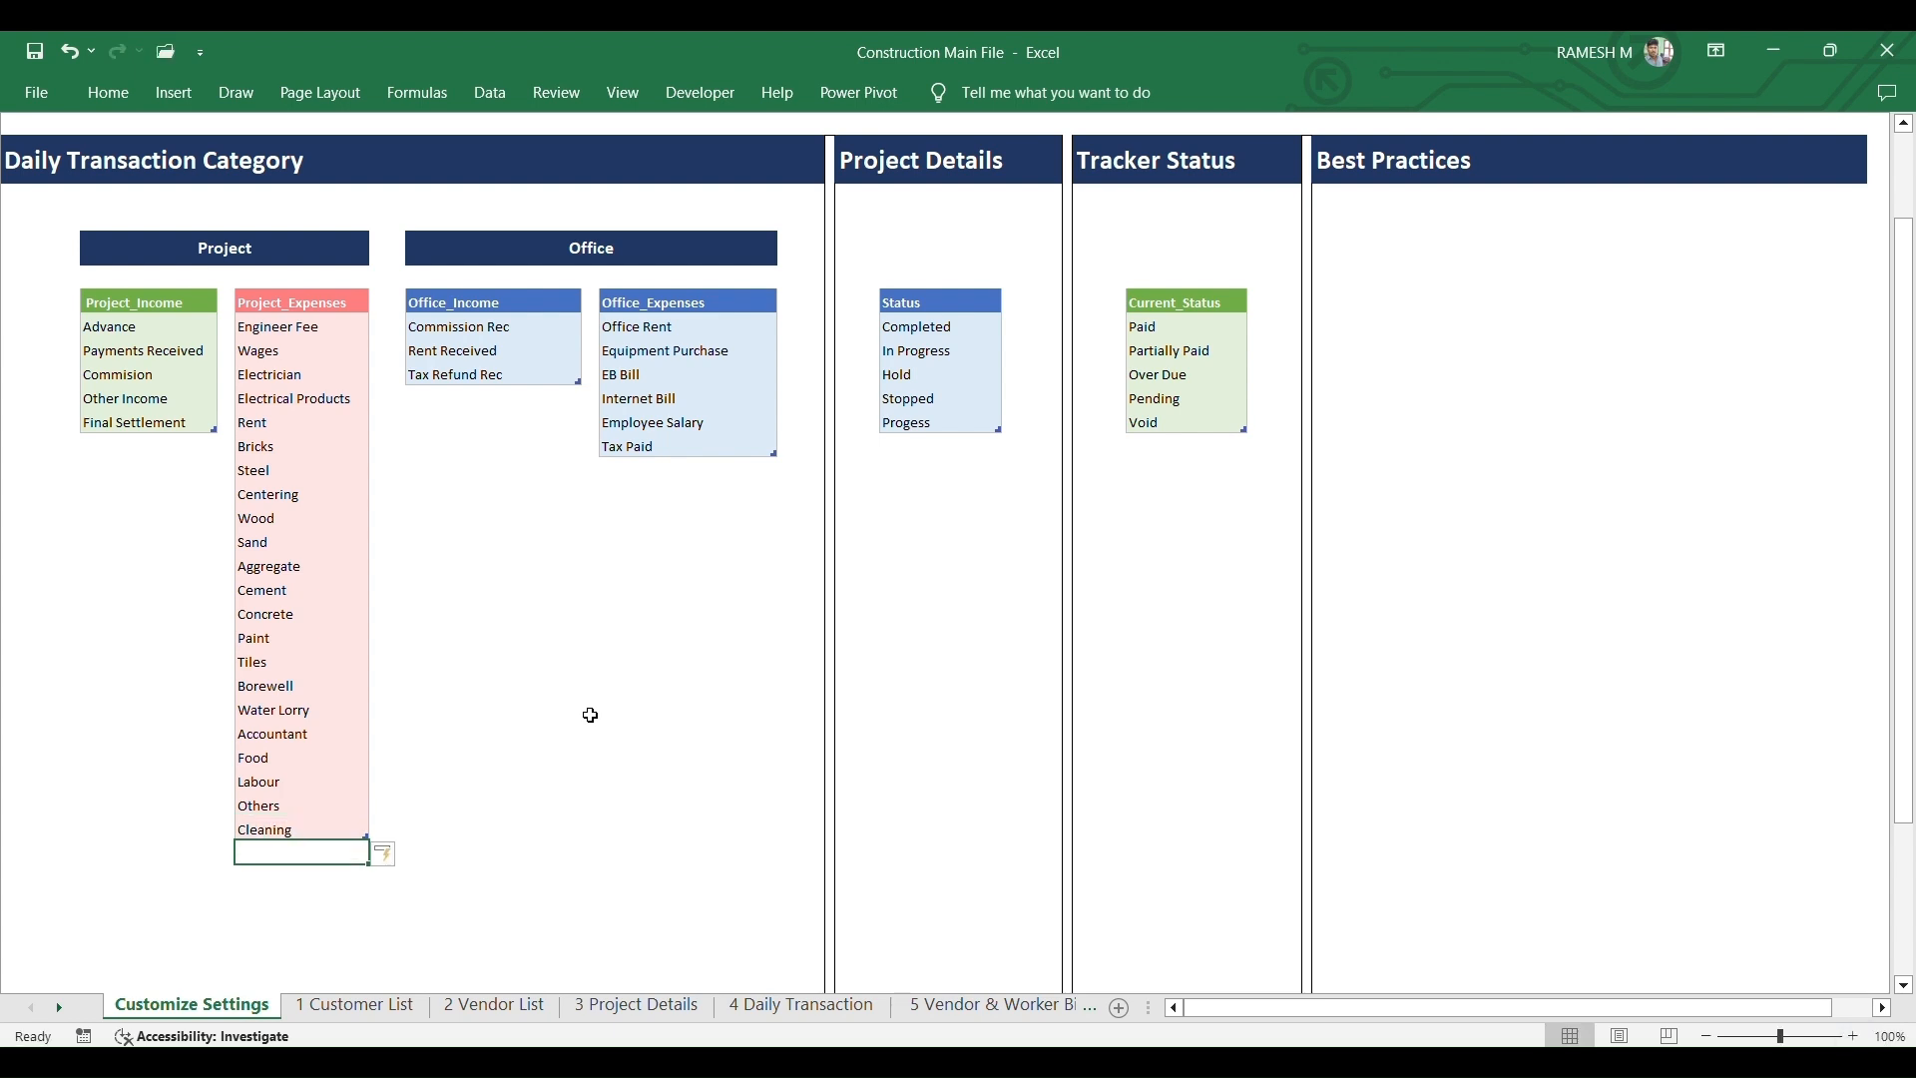
- Set the 01-Mar row to Project_Expenses with the new Cleaning category, then revisit Customize Settings
{"action": "left_click", "coordinate": [817, 1012]}
{"action": "left_click", "coordinate": [160, 795]}
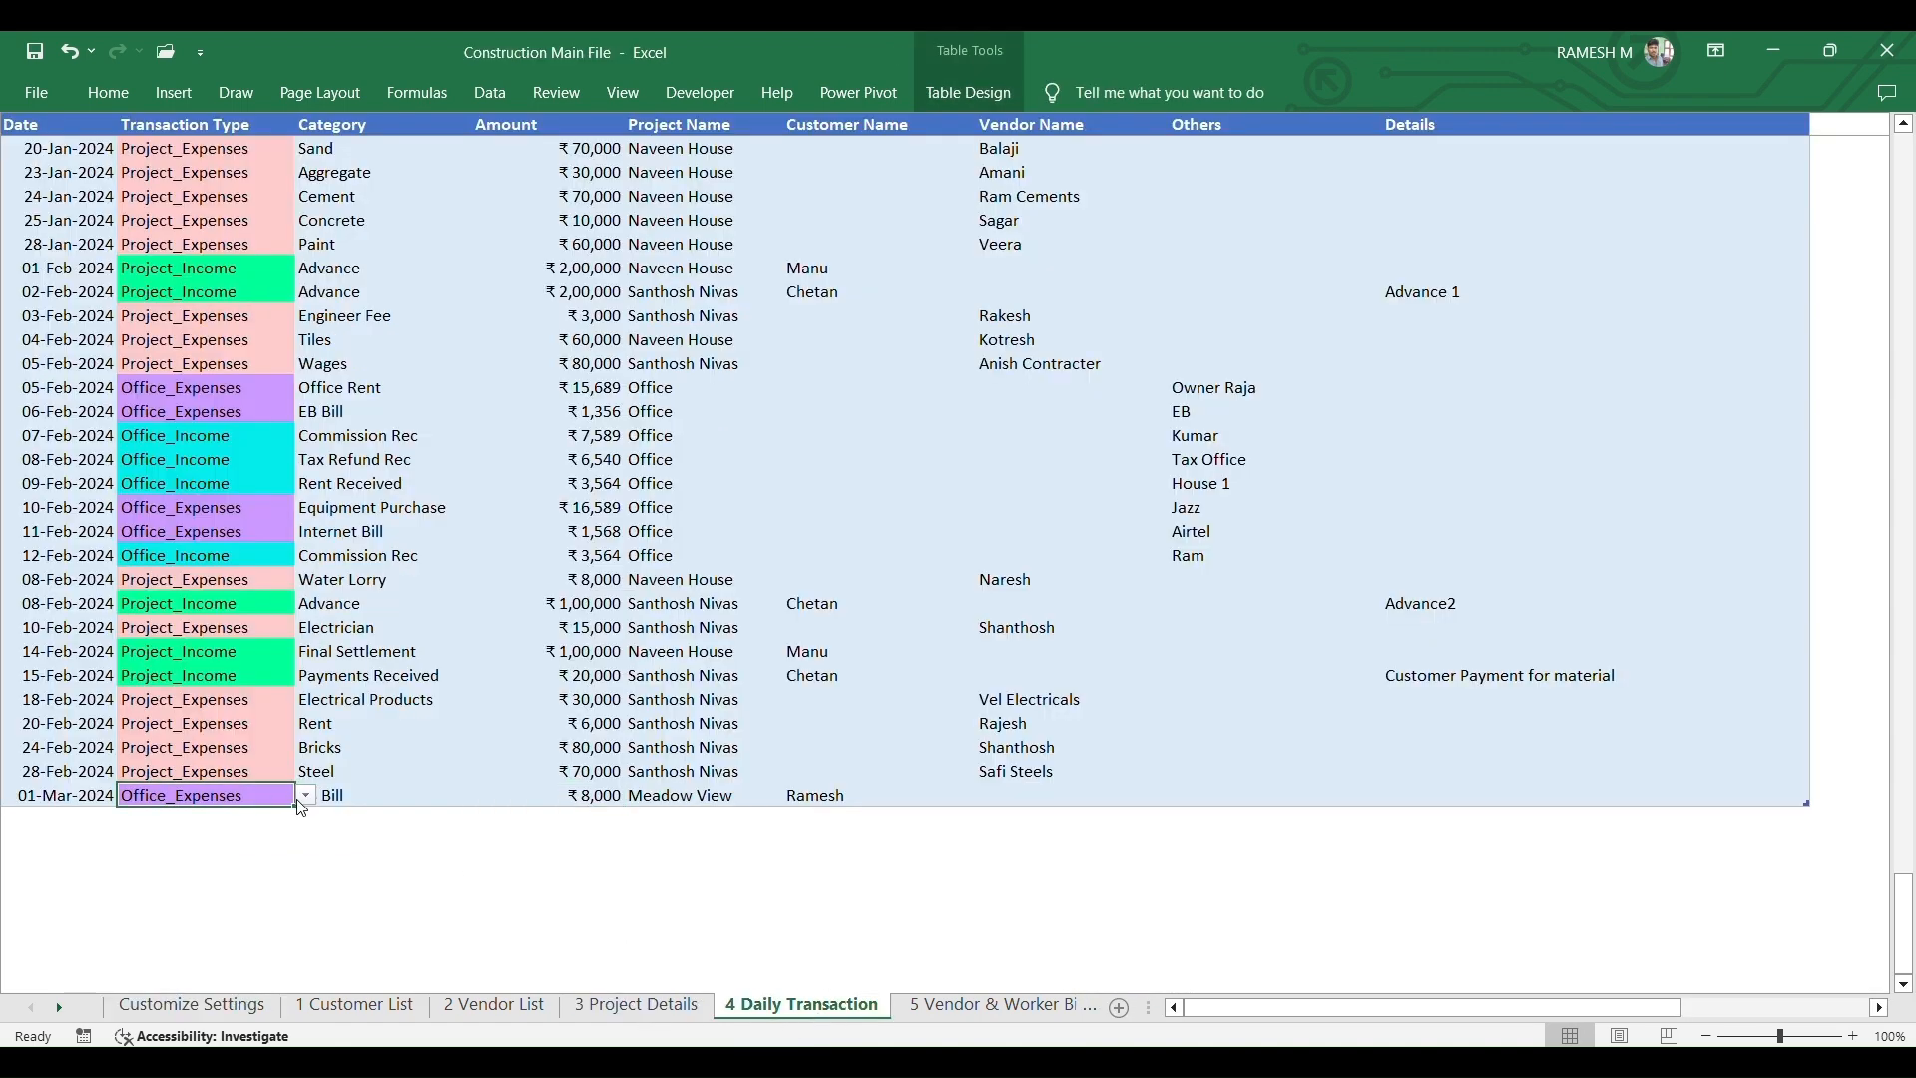
{"action": "left_click", "coordinate": [307, 795]}
{"action": "left_click", "coordinate": [228, 833]}
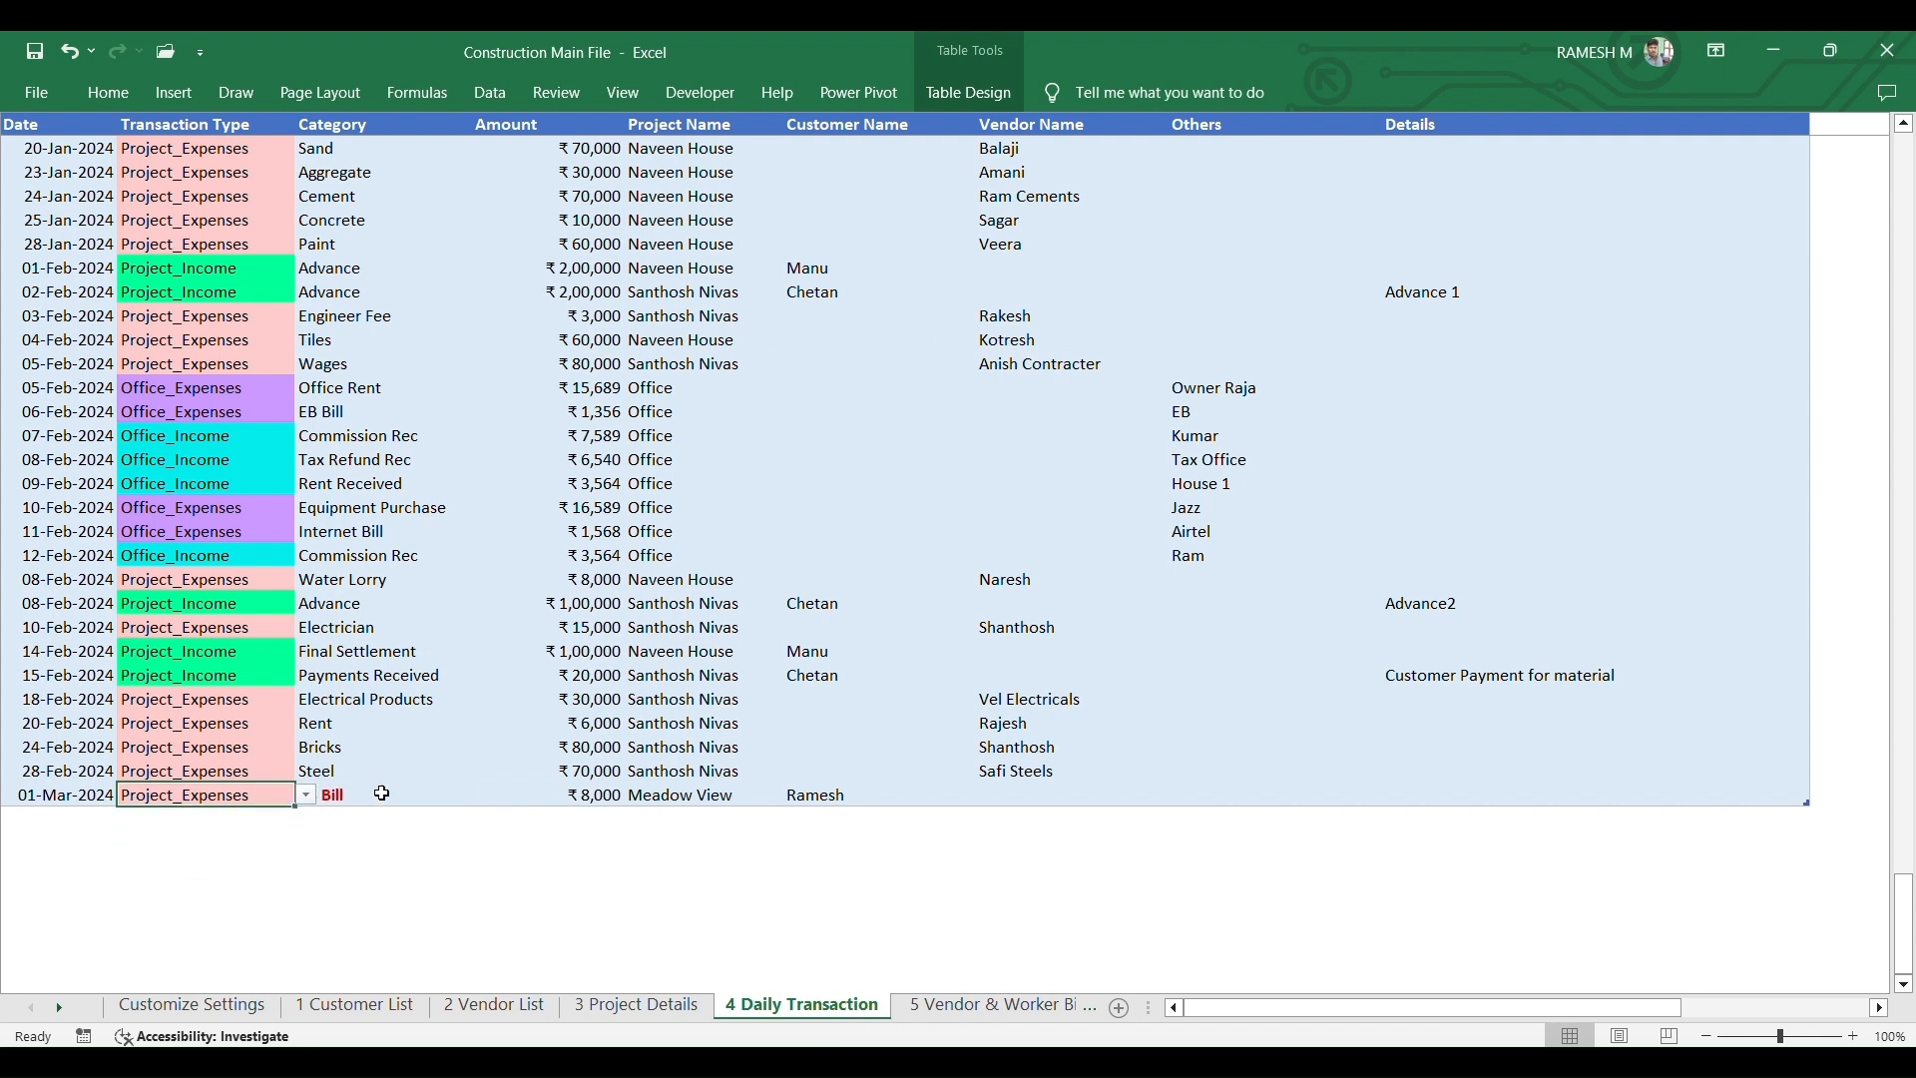
{"action": "left_click", "coordinate": [439, 795]}
{"action": "left_click", "coordinate": [487, 795]}
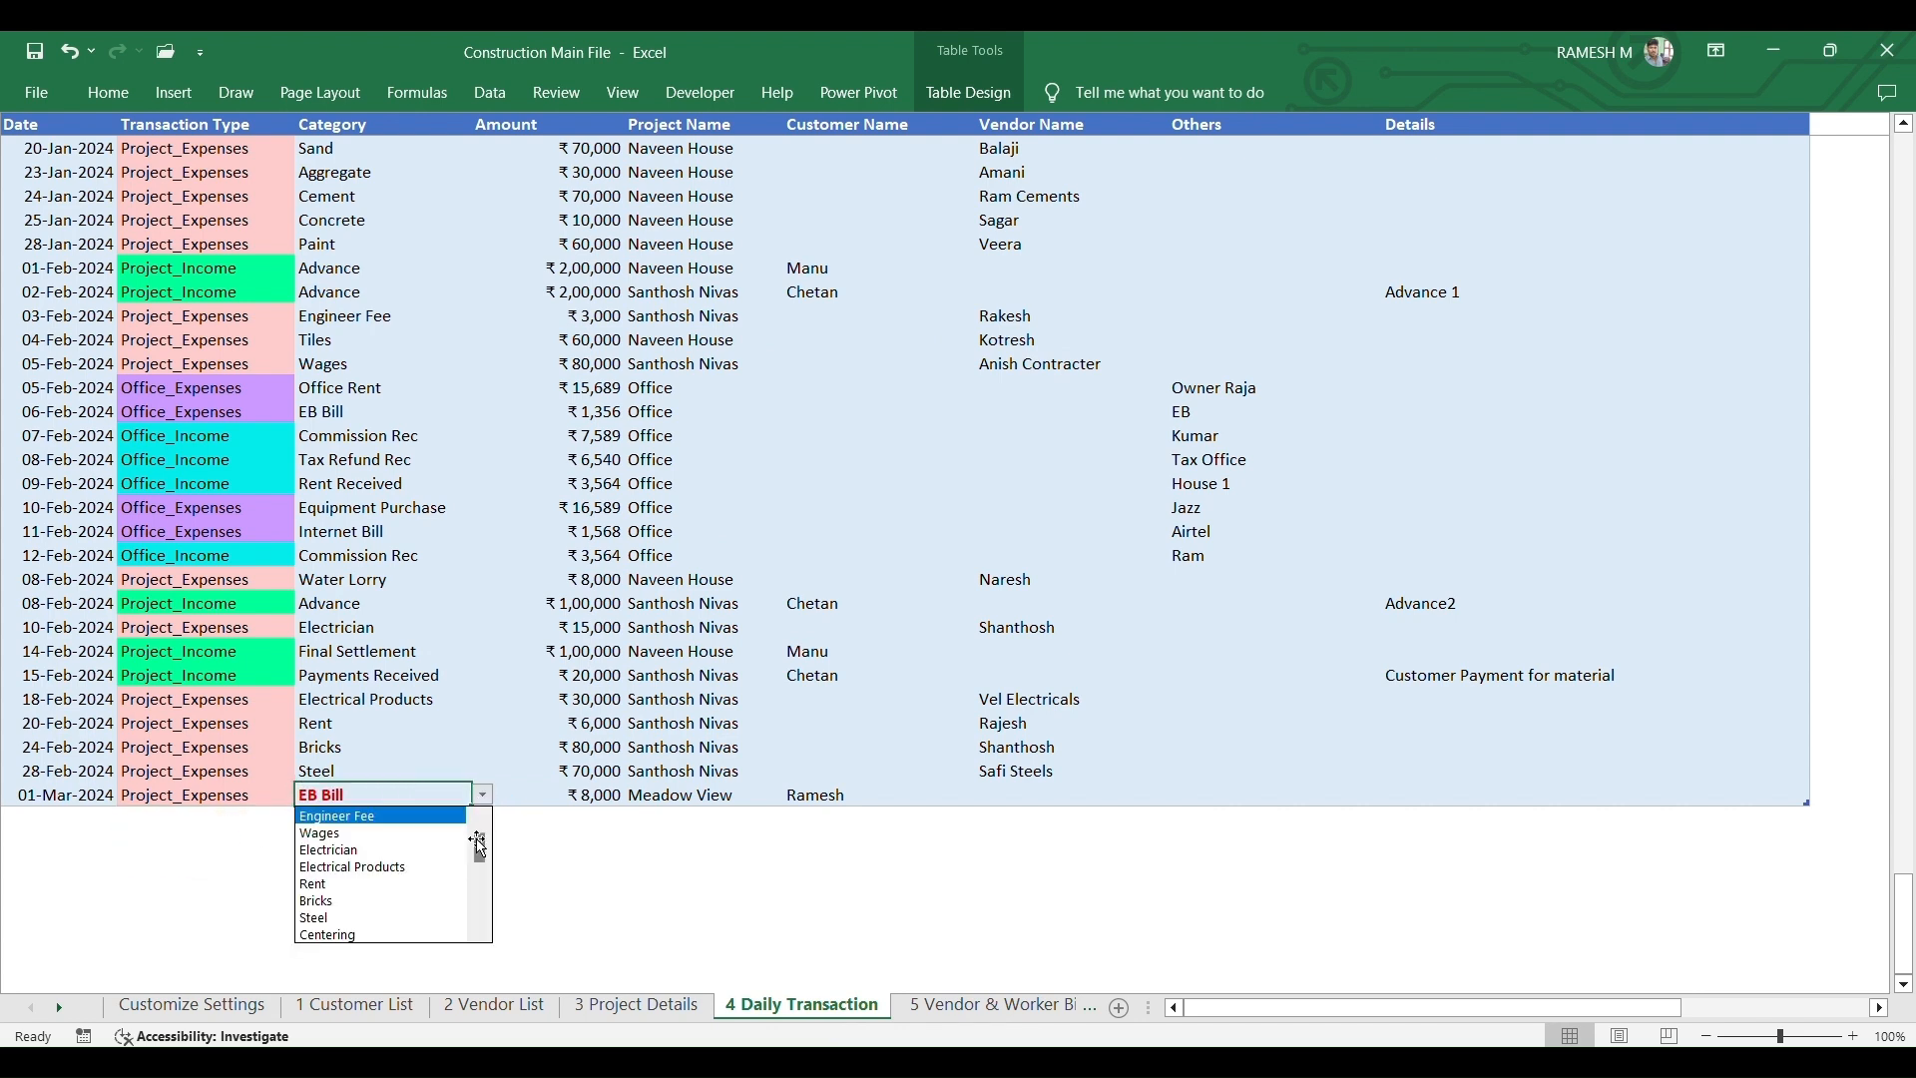
{"action": "left_click_drag", "start_coordinate": [480, 850], "coordinate": [480, 923]}
{"action": "left_click", "coordinate": [339, 935]}
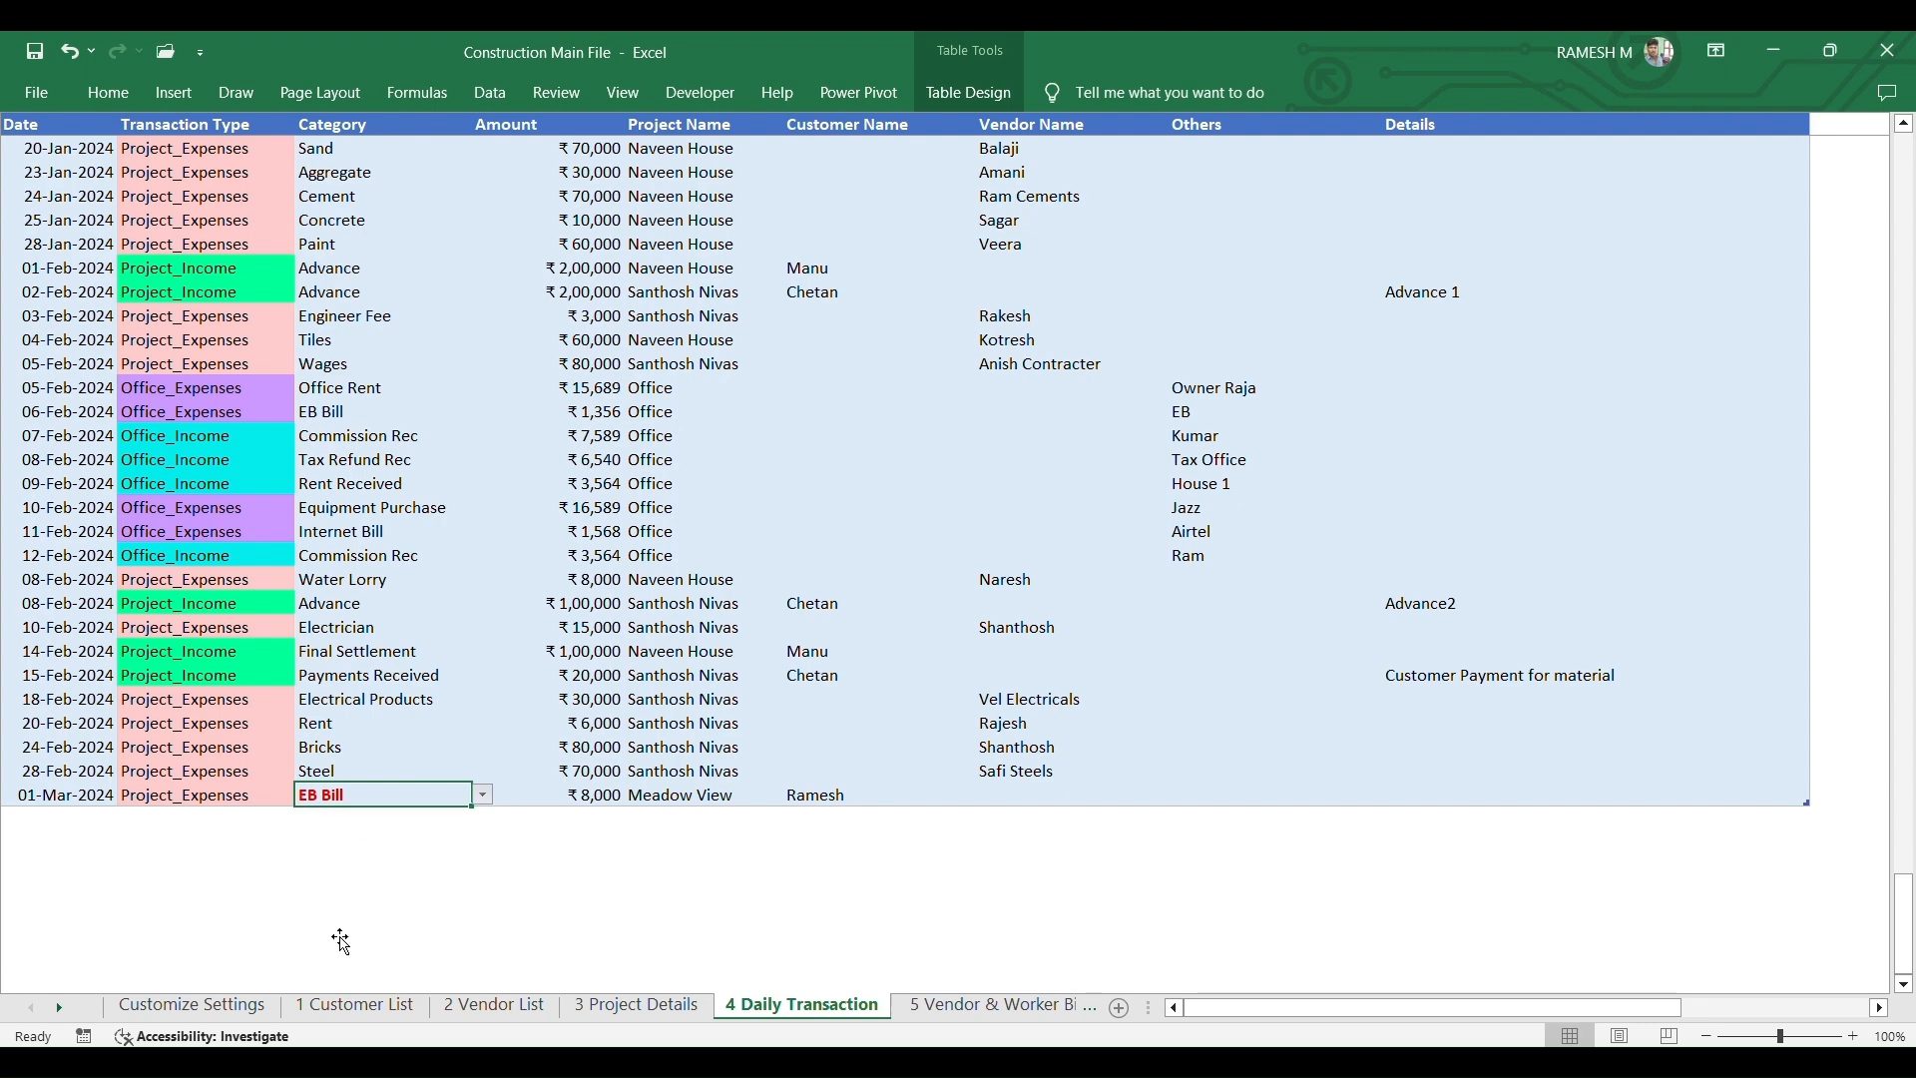
{"action": "left_click", "coordinate": [552, 846]}
{"action": "left_click", "coordinate": [191, 1005]}
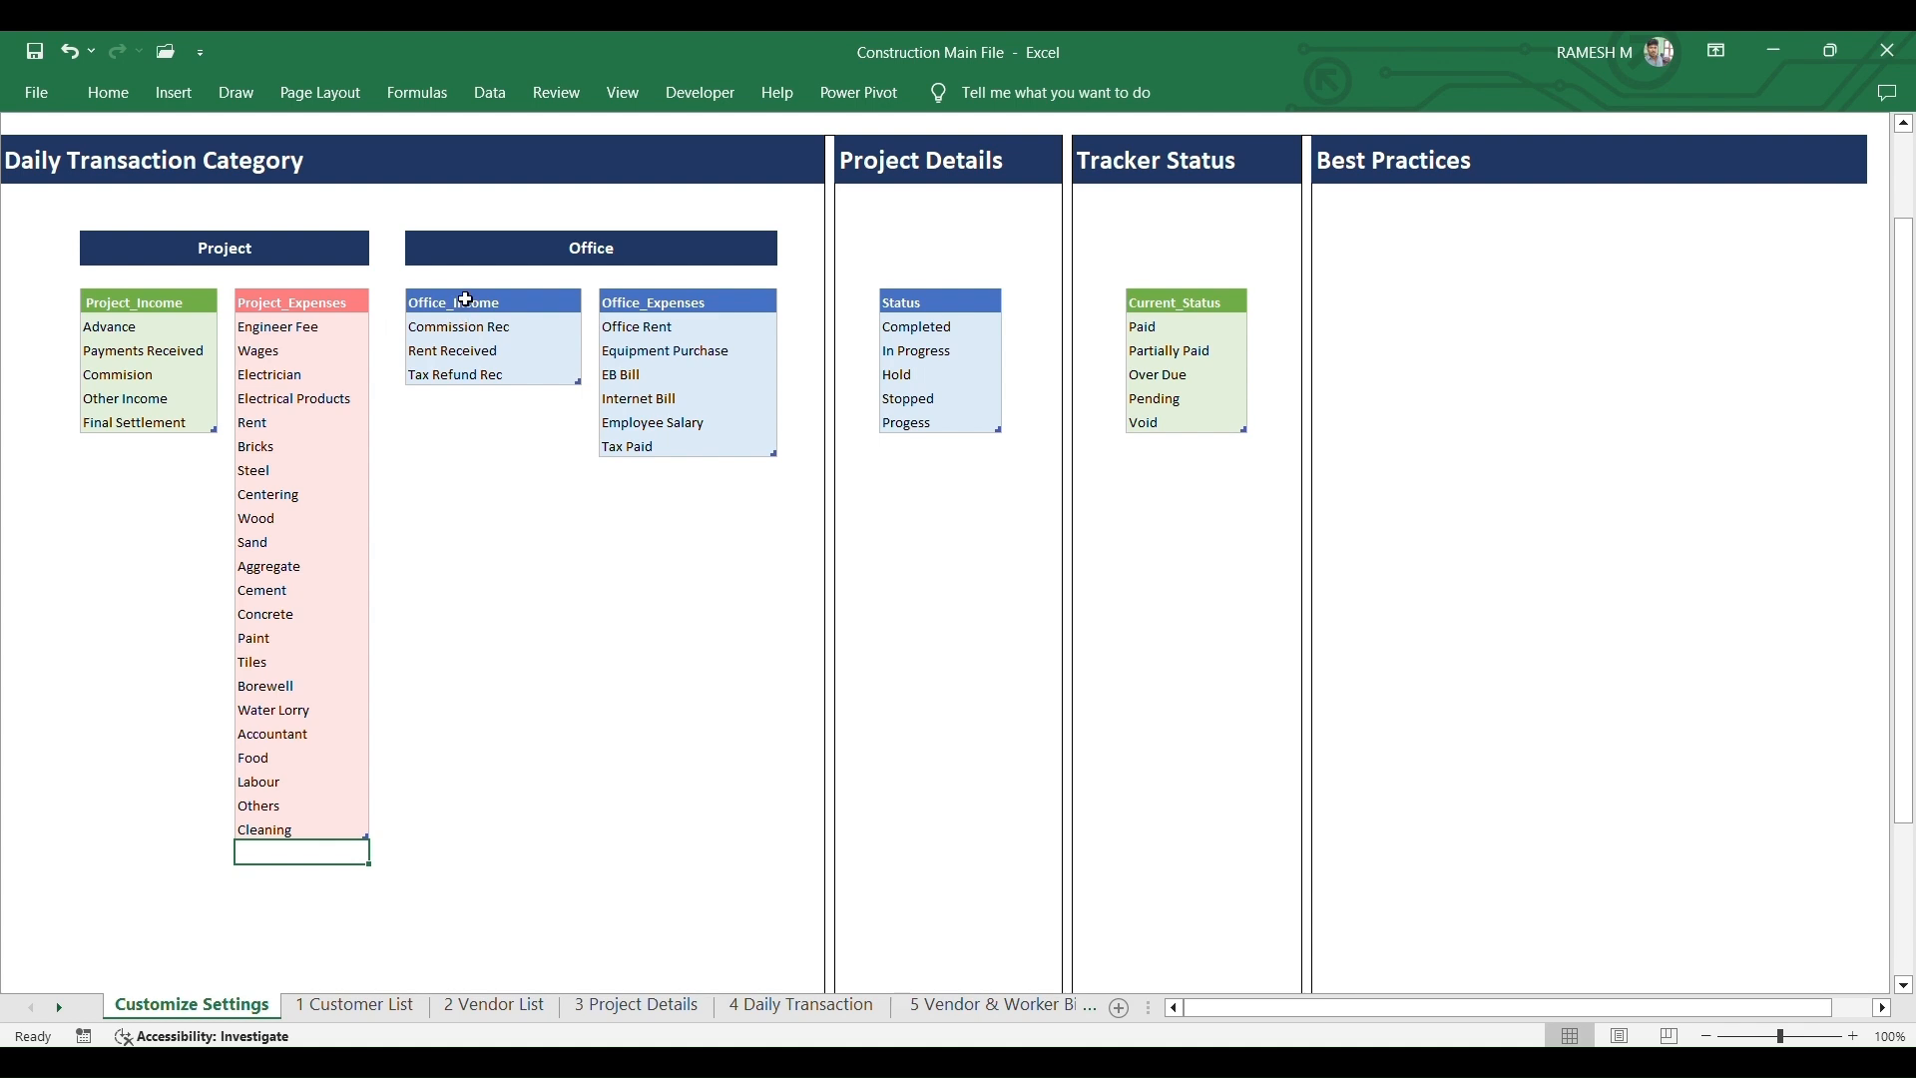
- Look over the Office_Income and Office_Expenses lists, then return to 4 Daily Transaction
{"action": "left_click", "coordinate": [471, 399]}
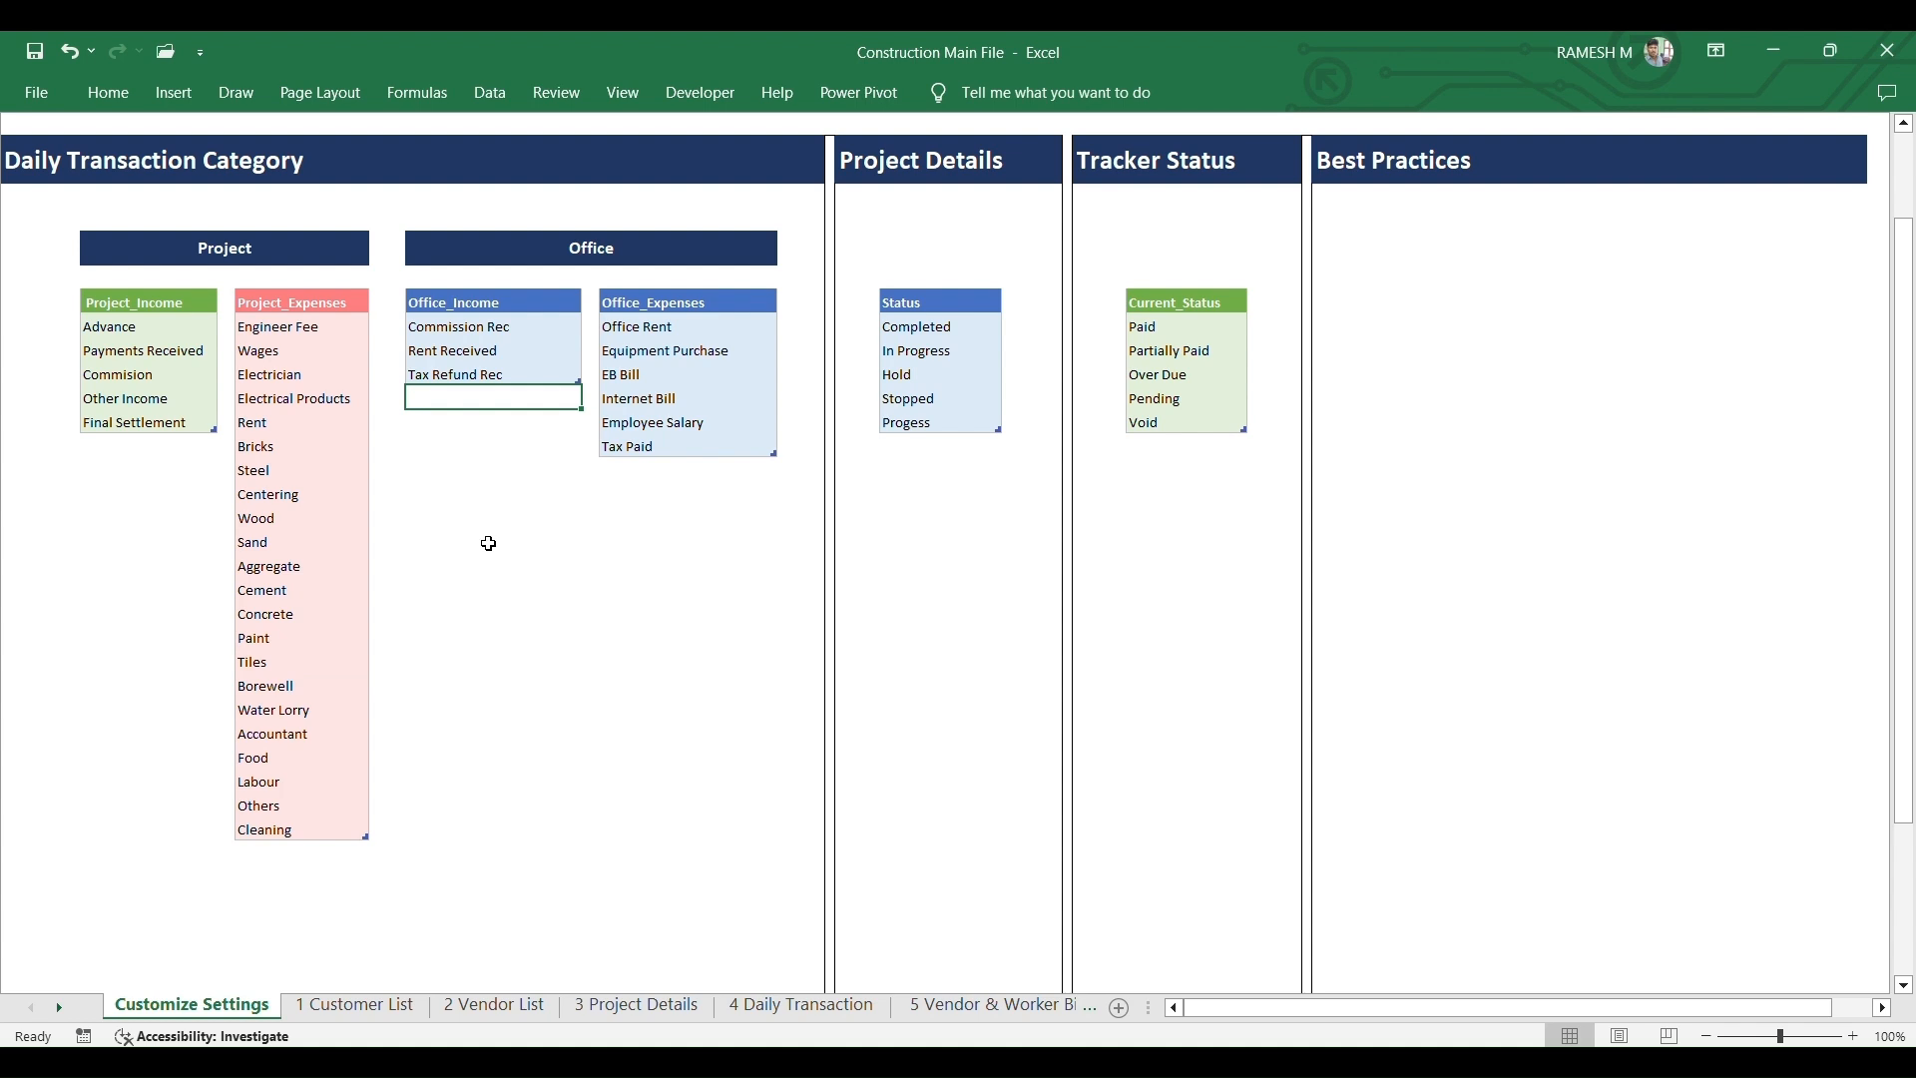
{"action": "left_click", "coordinate": [656, 323]}
{"action": "left_click", "coordinate": [684, 471]}
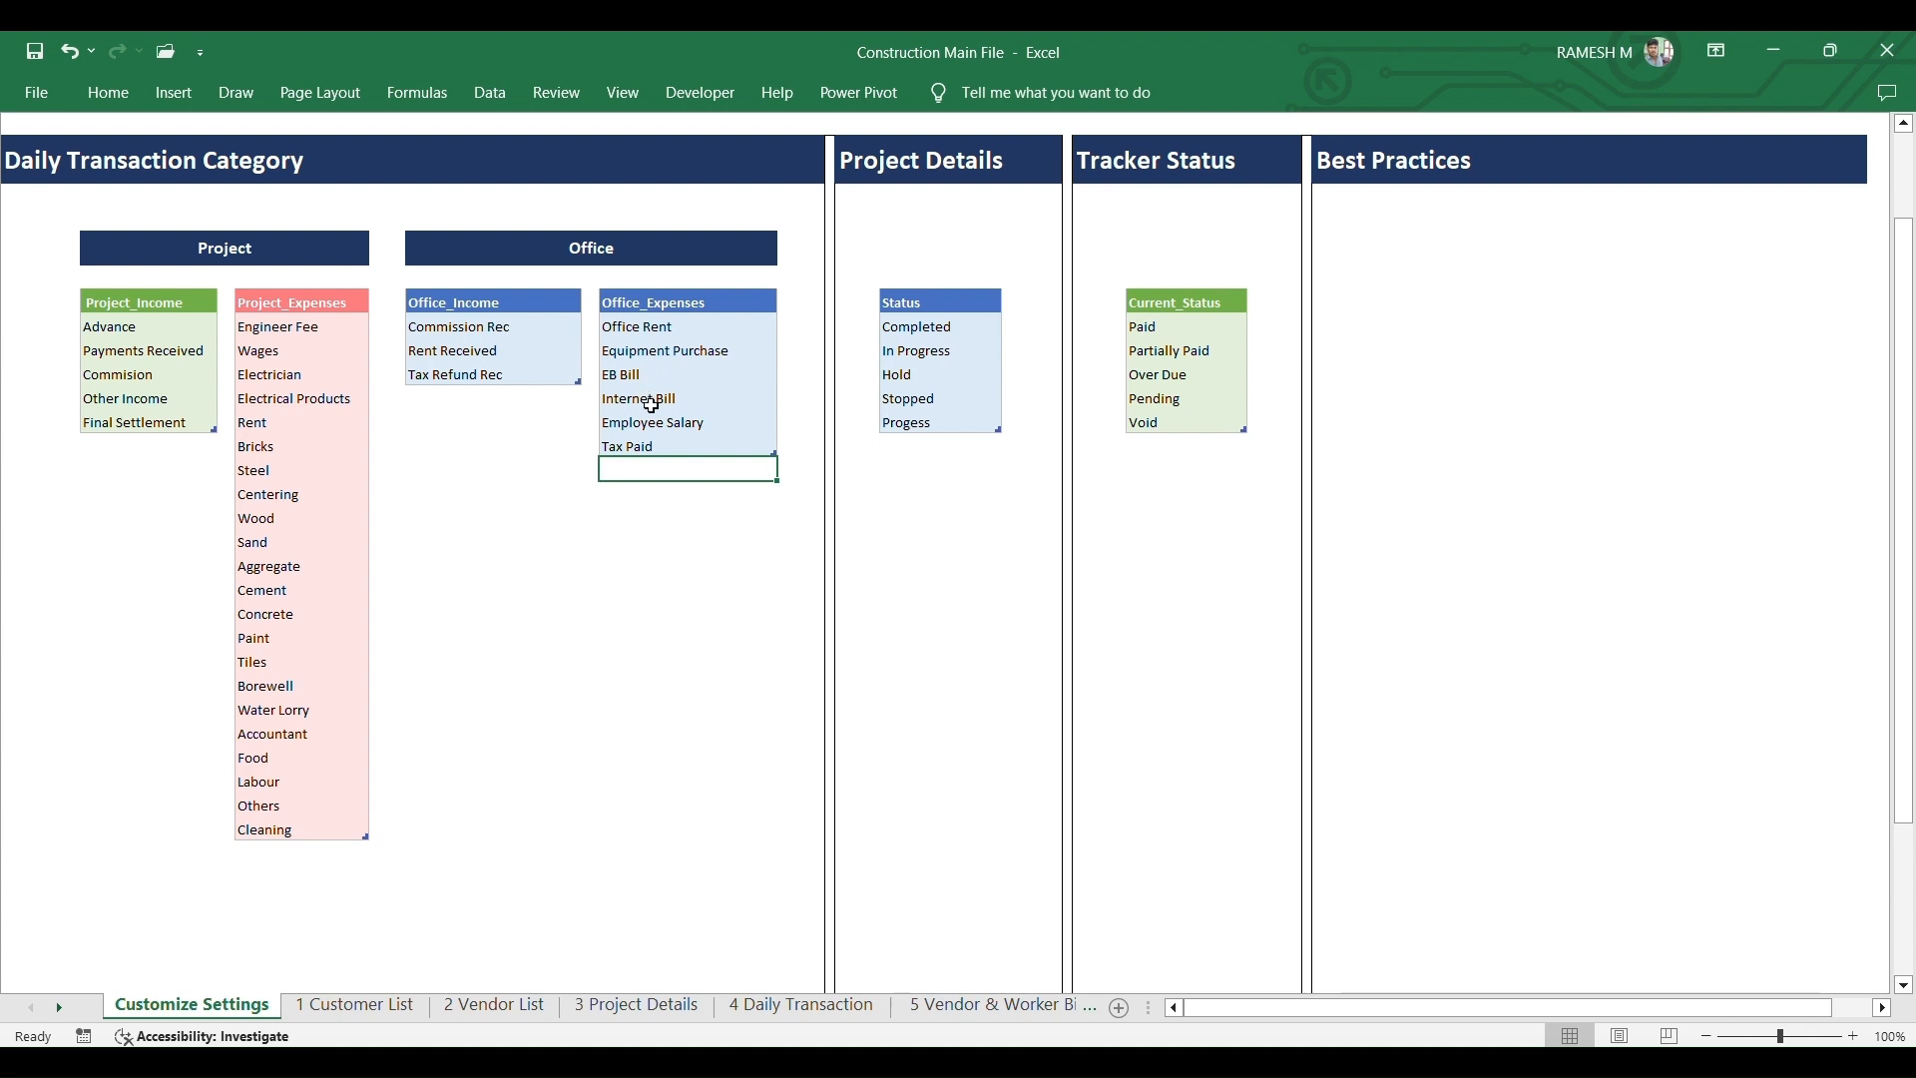
{"action": "left_click", "coordinate": [680, 539]}
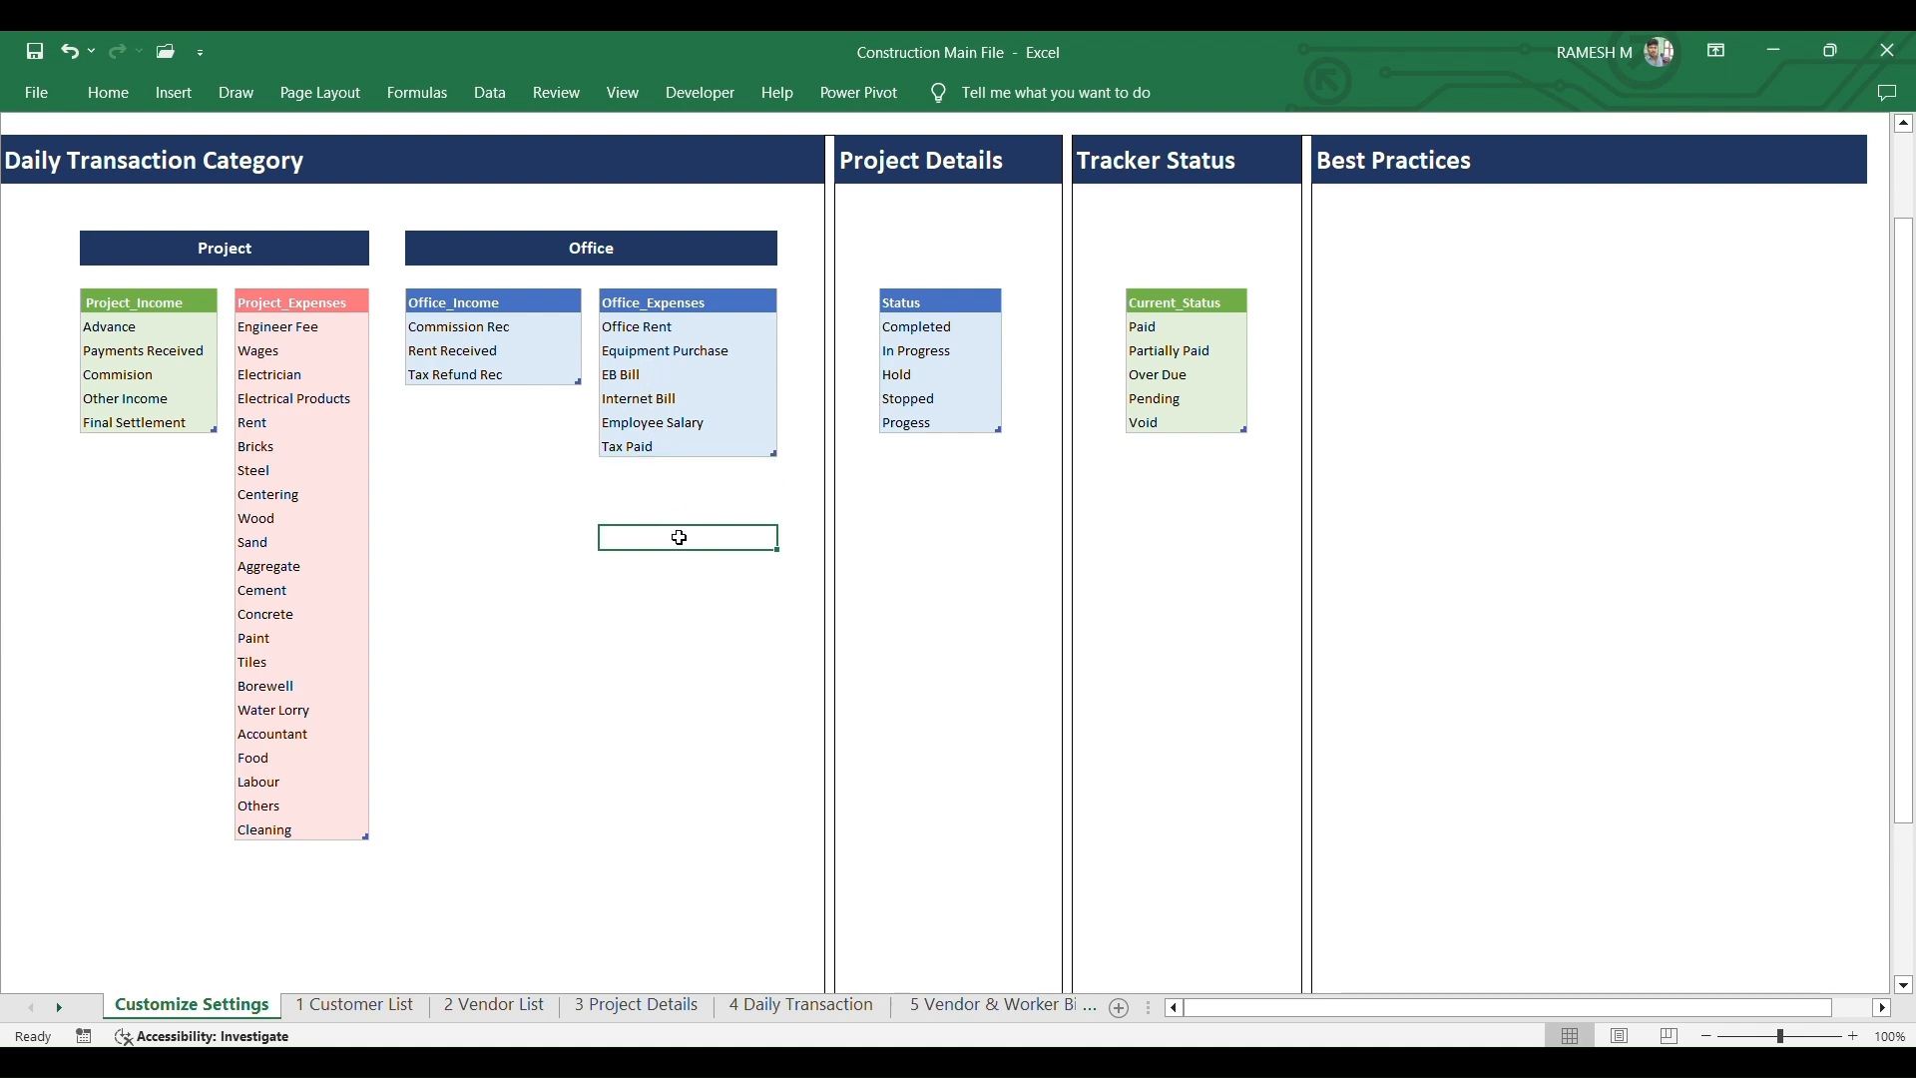
{"action": "left_click", "coordinate": [794, 1004]}
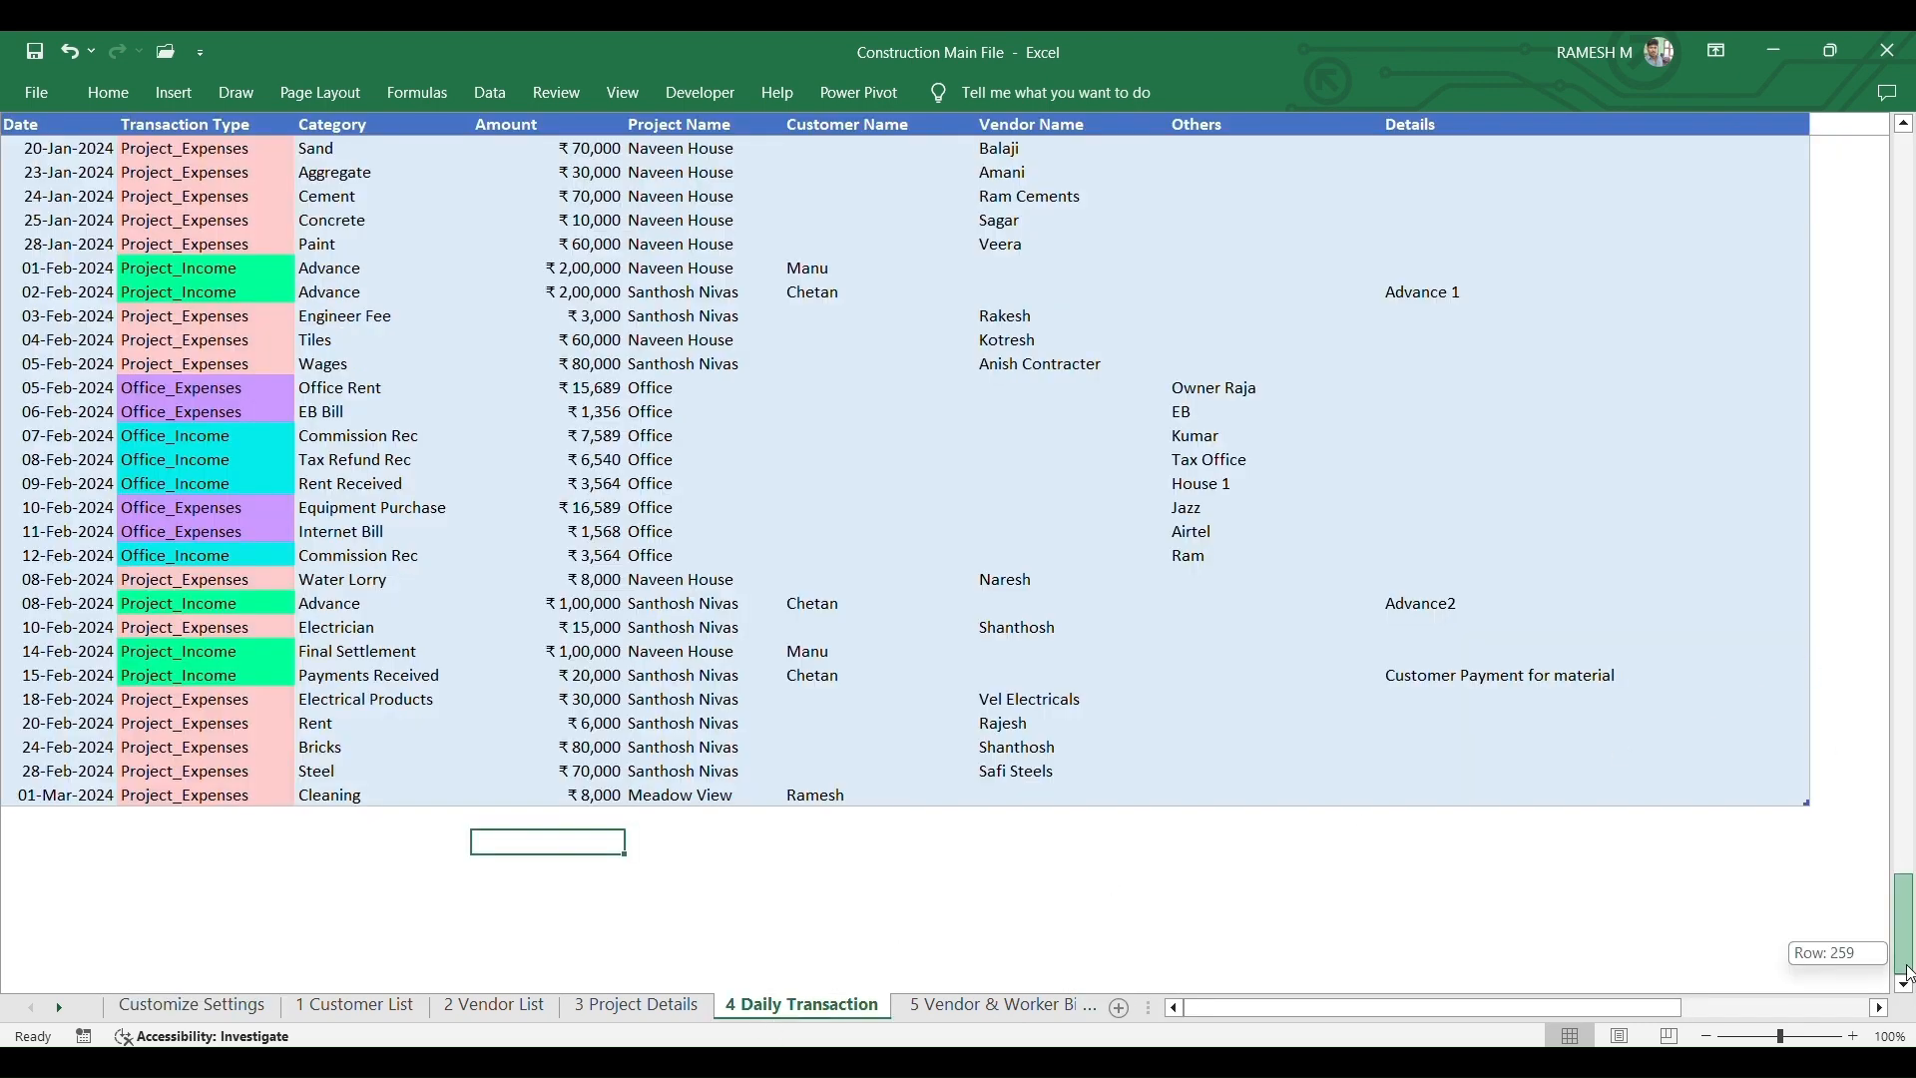
- Start a new 02-Mar-2024 row as a Project_Expenses entry in the Wages category
{"action": "left_click", "coordinate": [95, 818]}
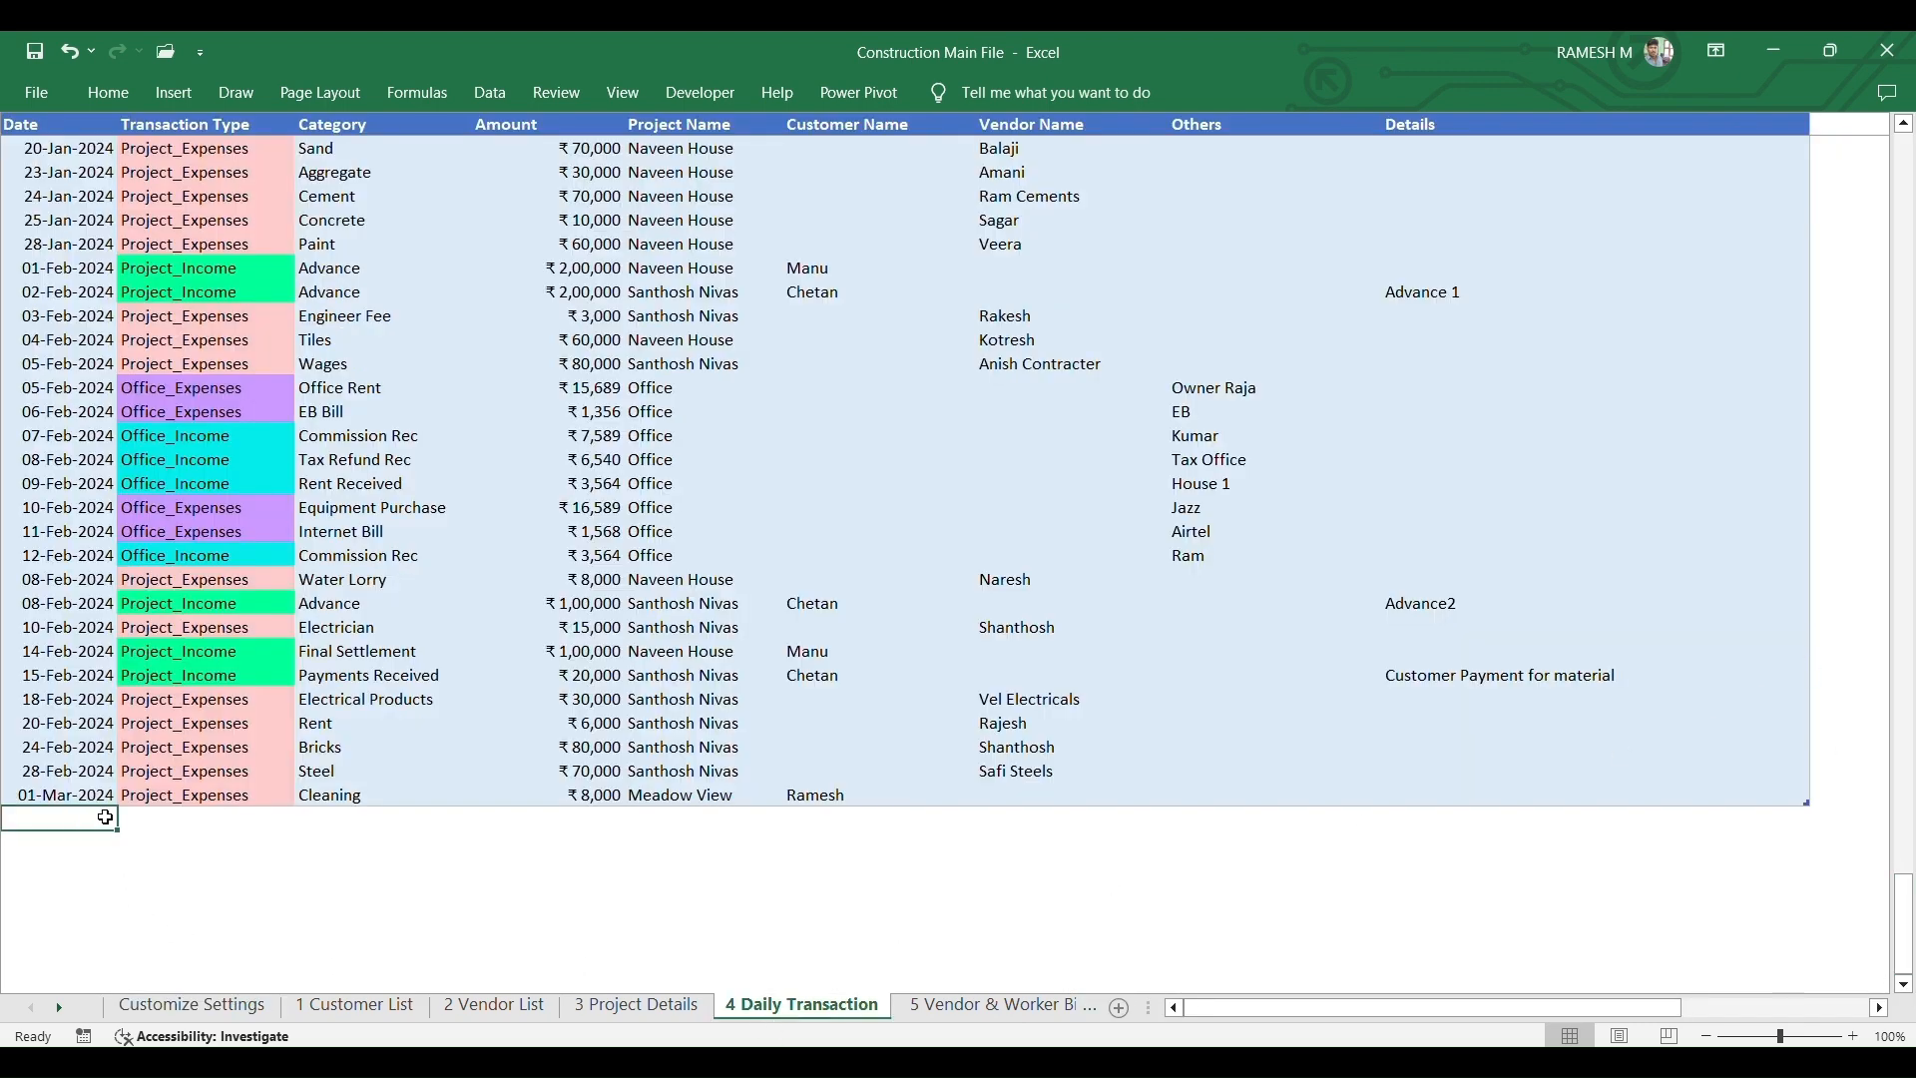
{"action": "type", "text": "02-3-24"}
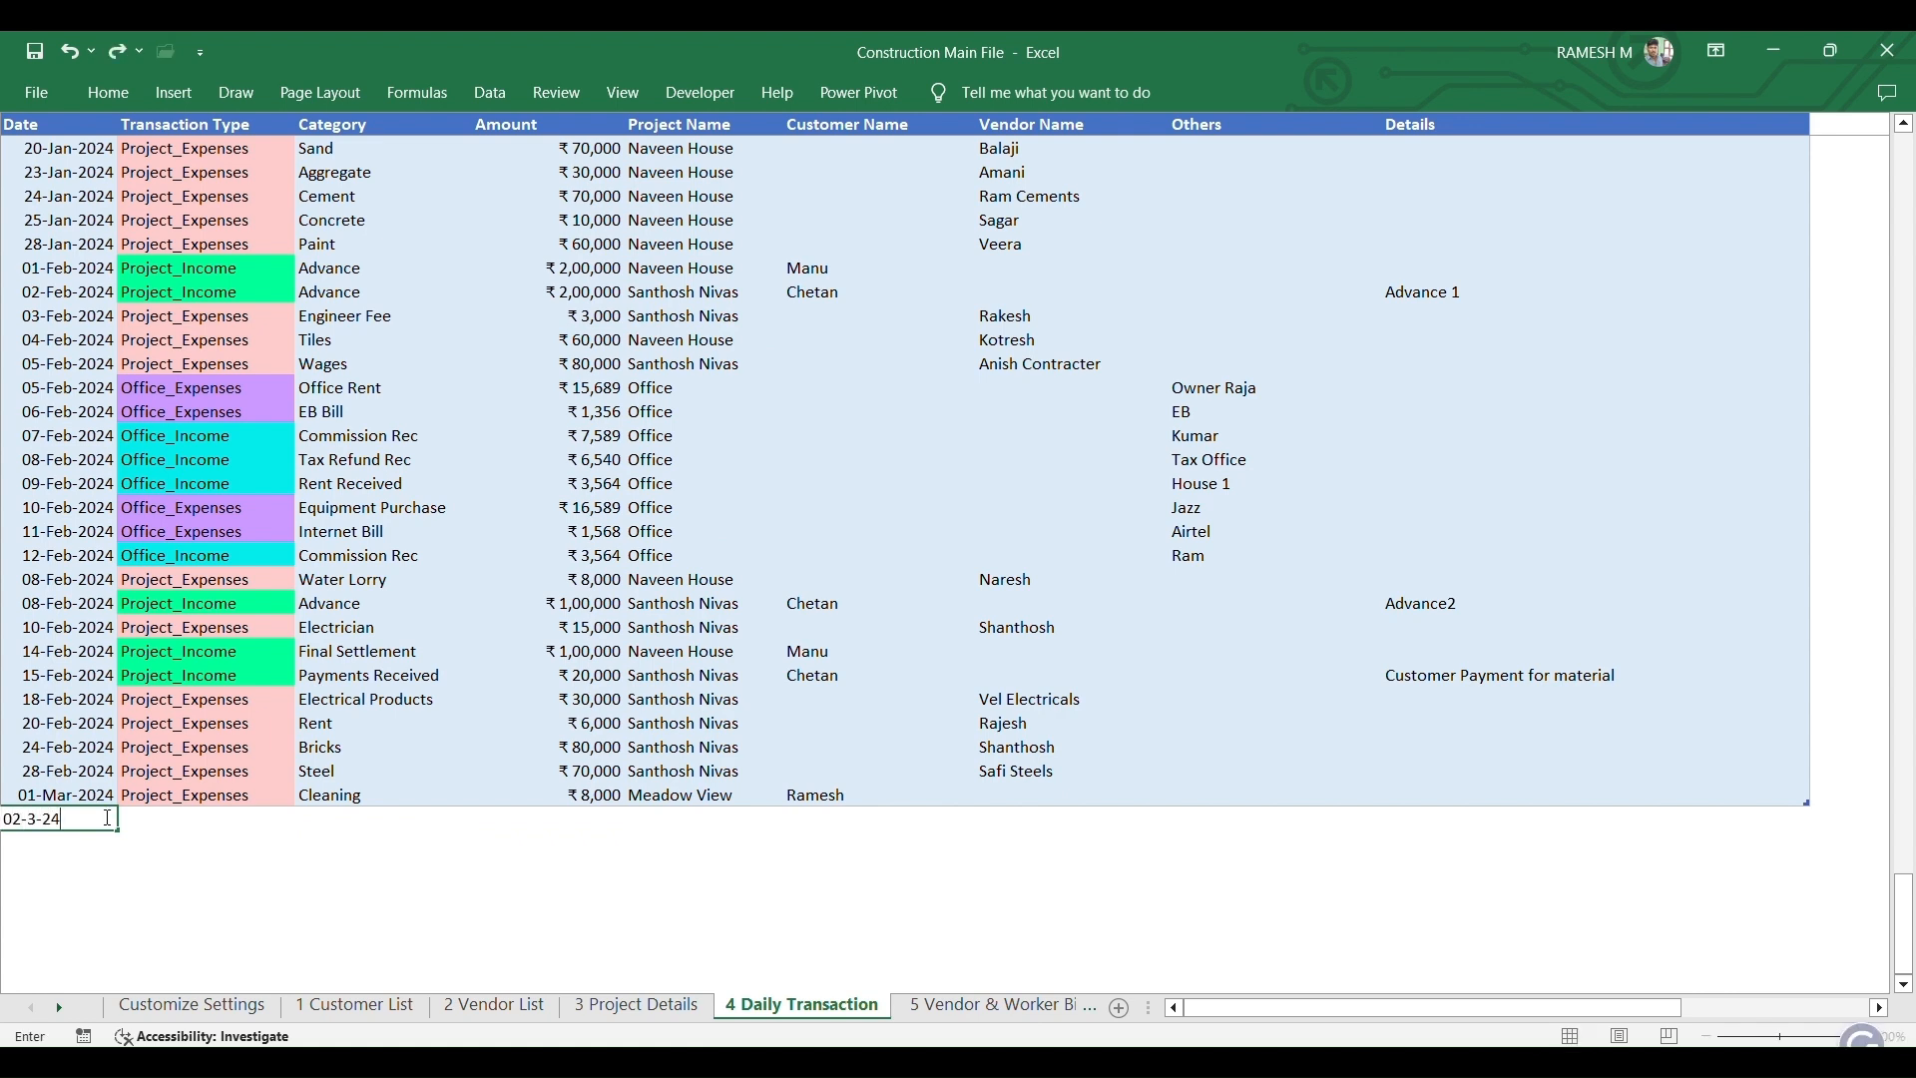
{"action": "key", "text": "Tab"}
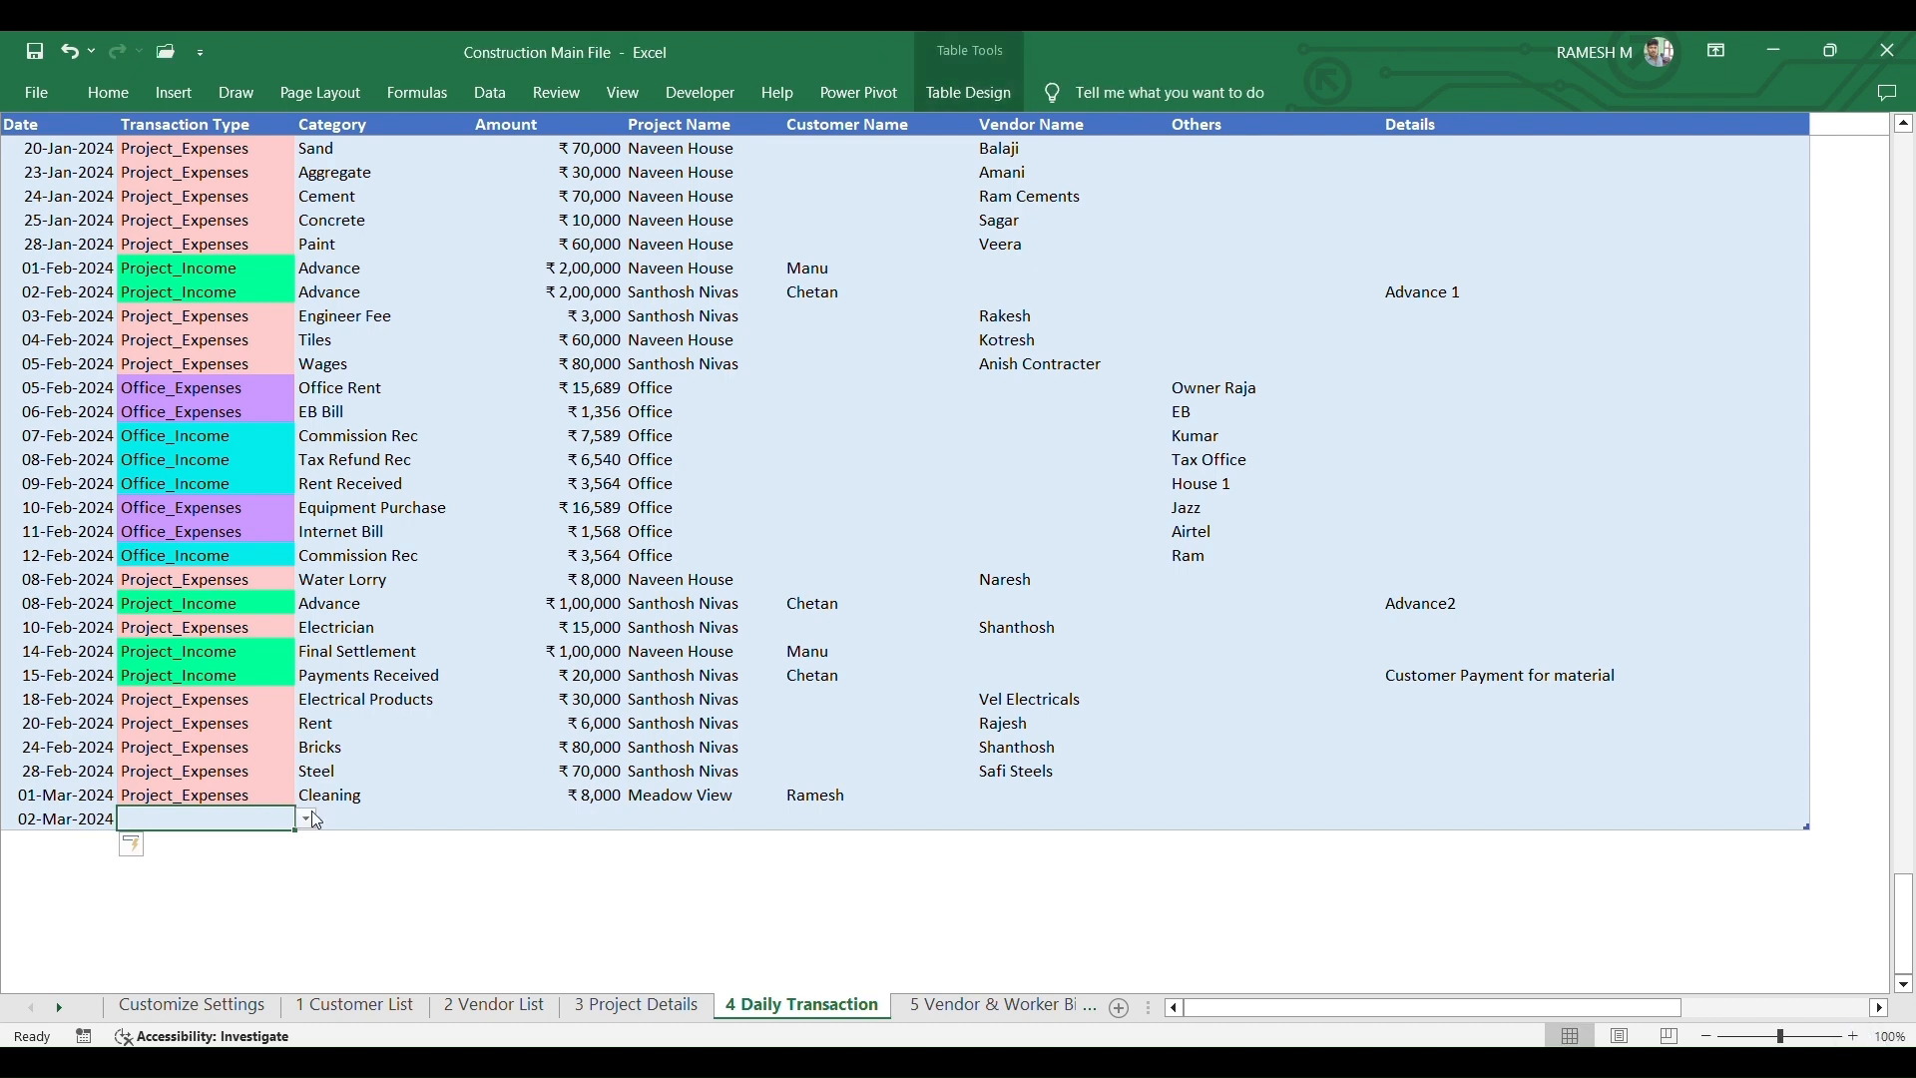
{"action": "left_click", "coordinate": [309, 818]}
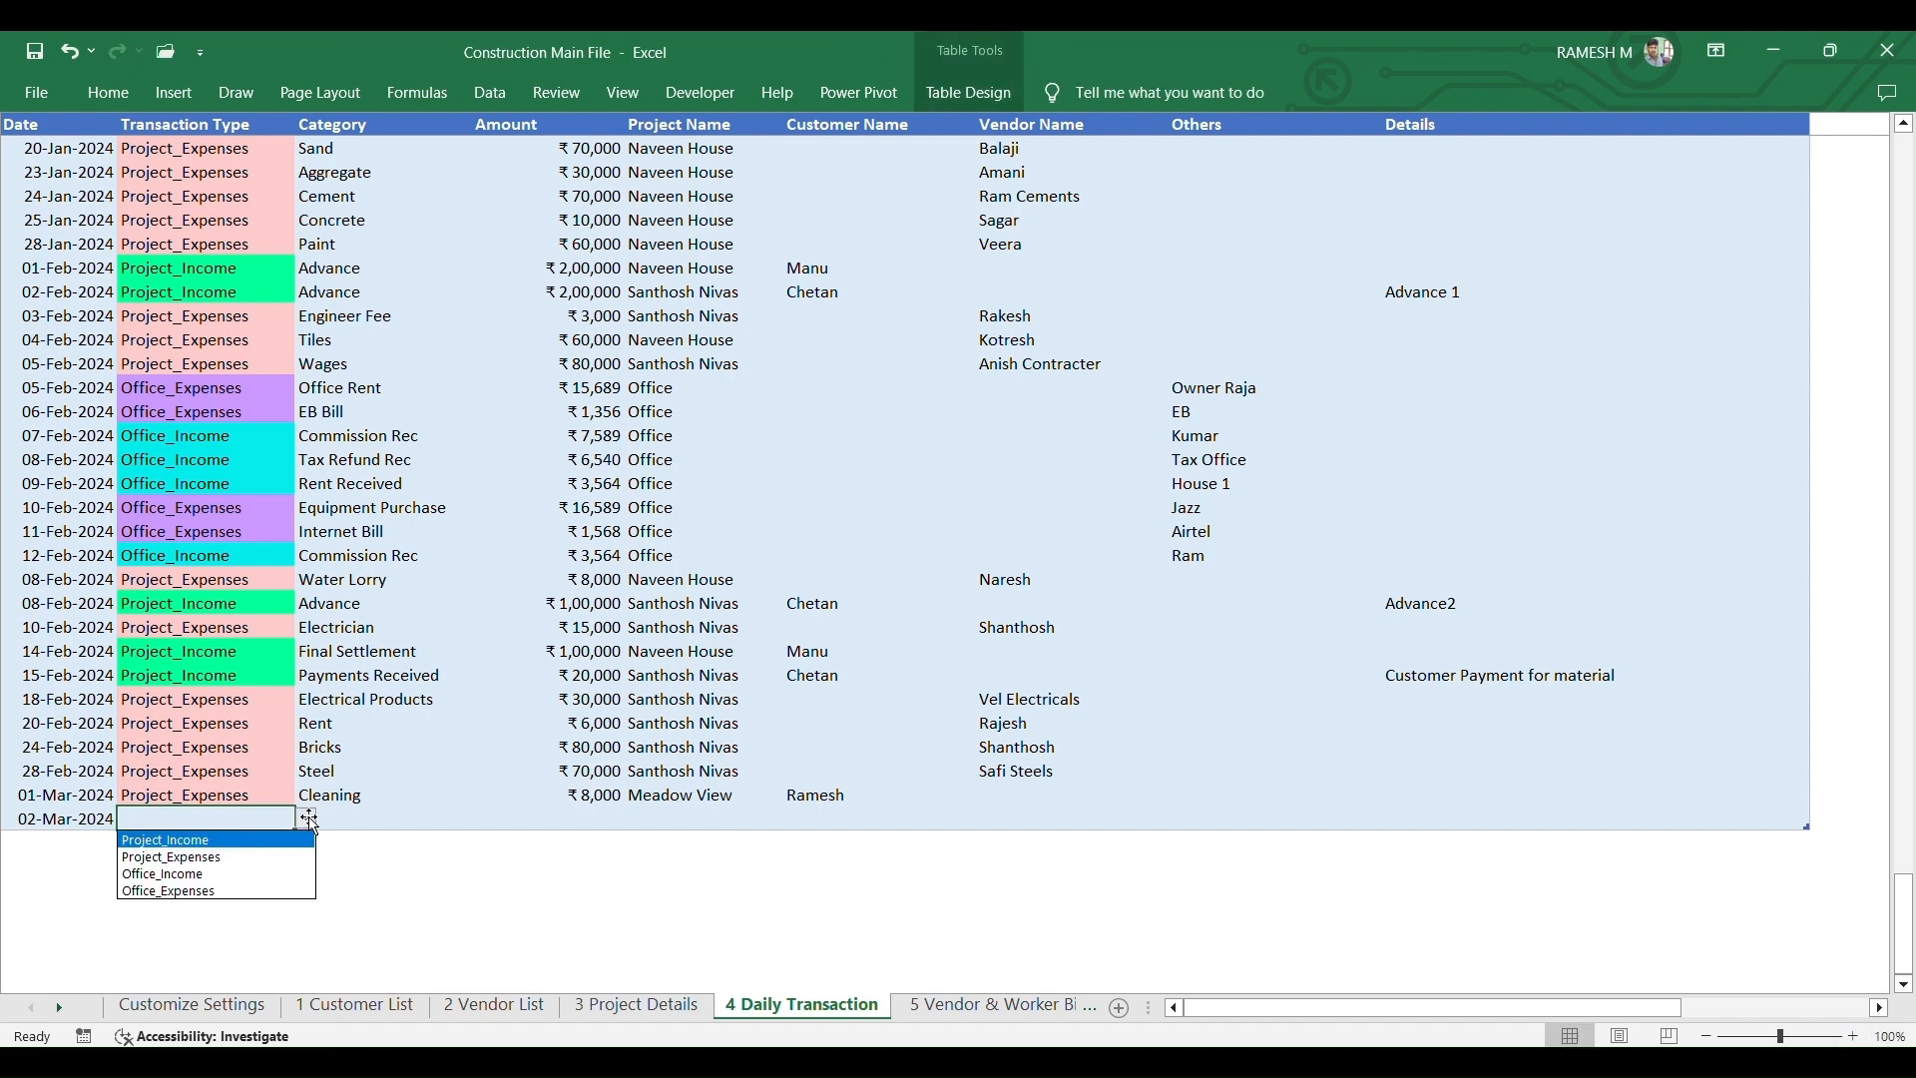
{"action": "left_click", "coordinate": [225, 858]}
{"action": "left_click", "coordinate": [399, 816]}
{"action": "left_click", "coordinate": [484, 819]}
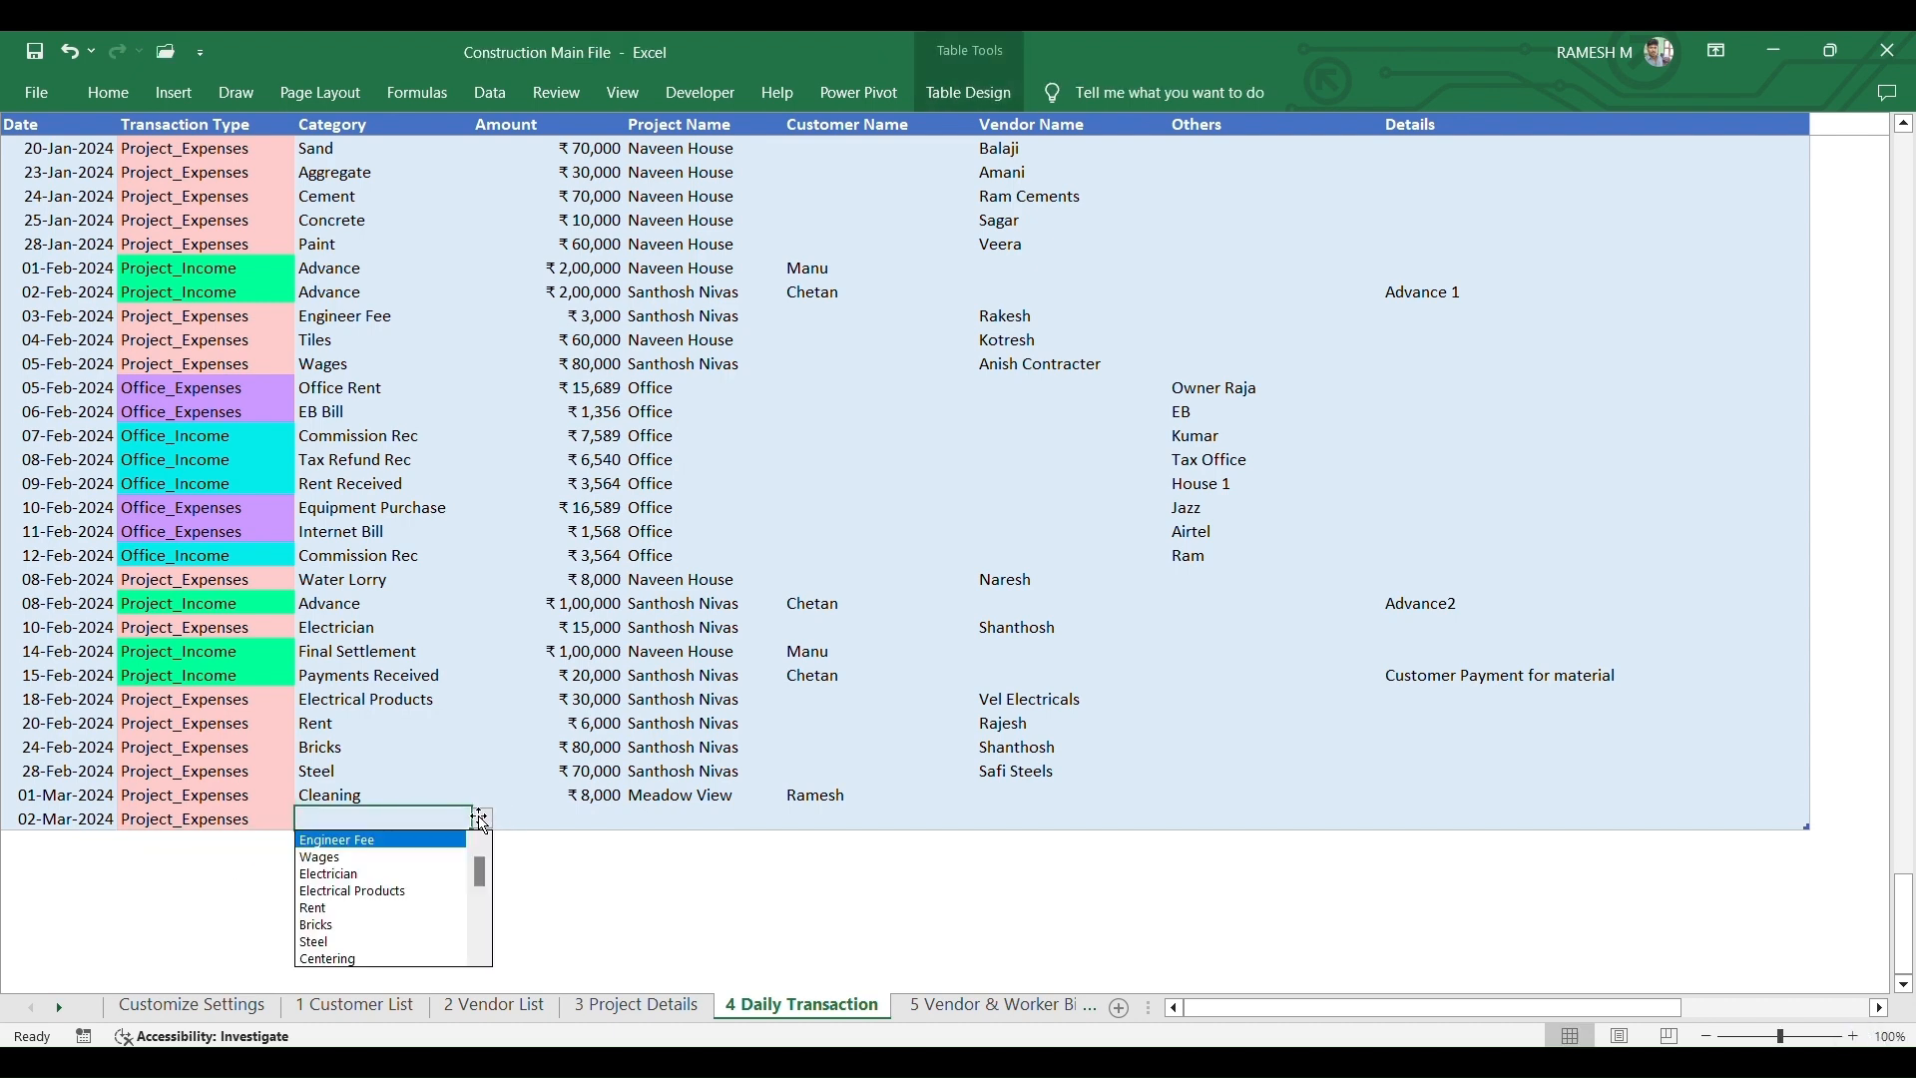
{"action": "left_click", "coordinate": [364, 858]}
- Enter 7481 as the amount and Meadow View as the project, leaving customer blank
{"action": "left_click", "coordinate": [556, 821]}
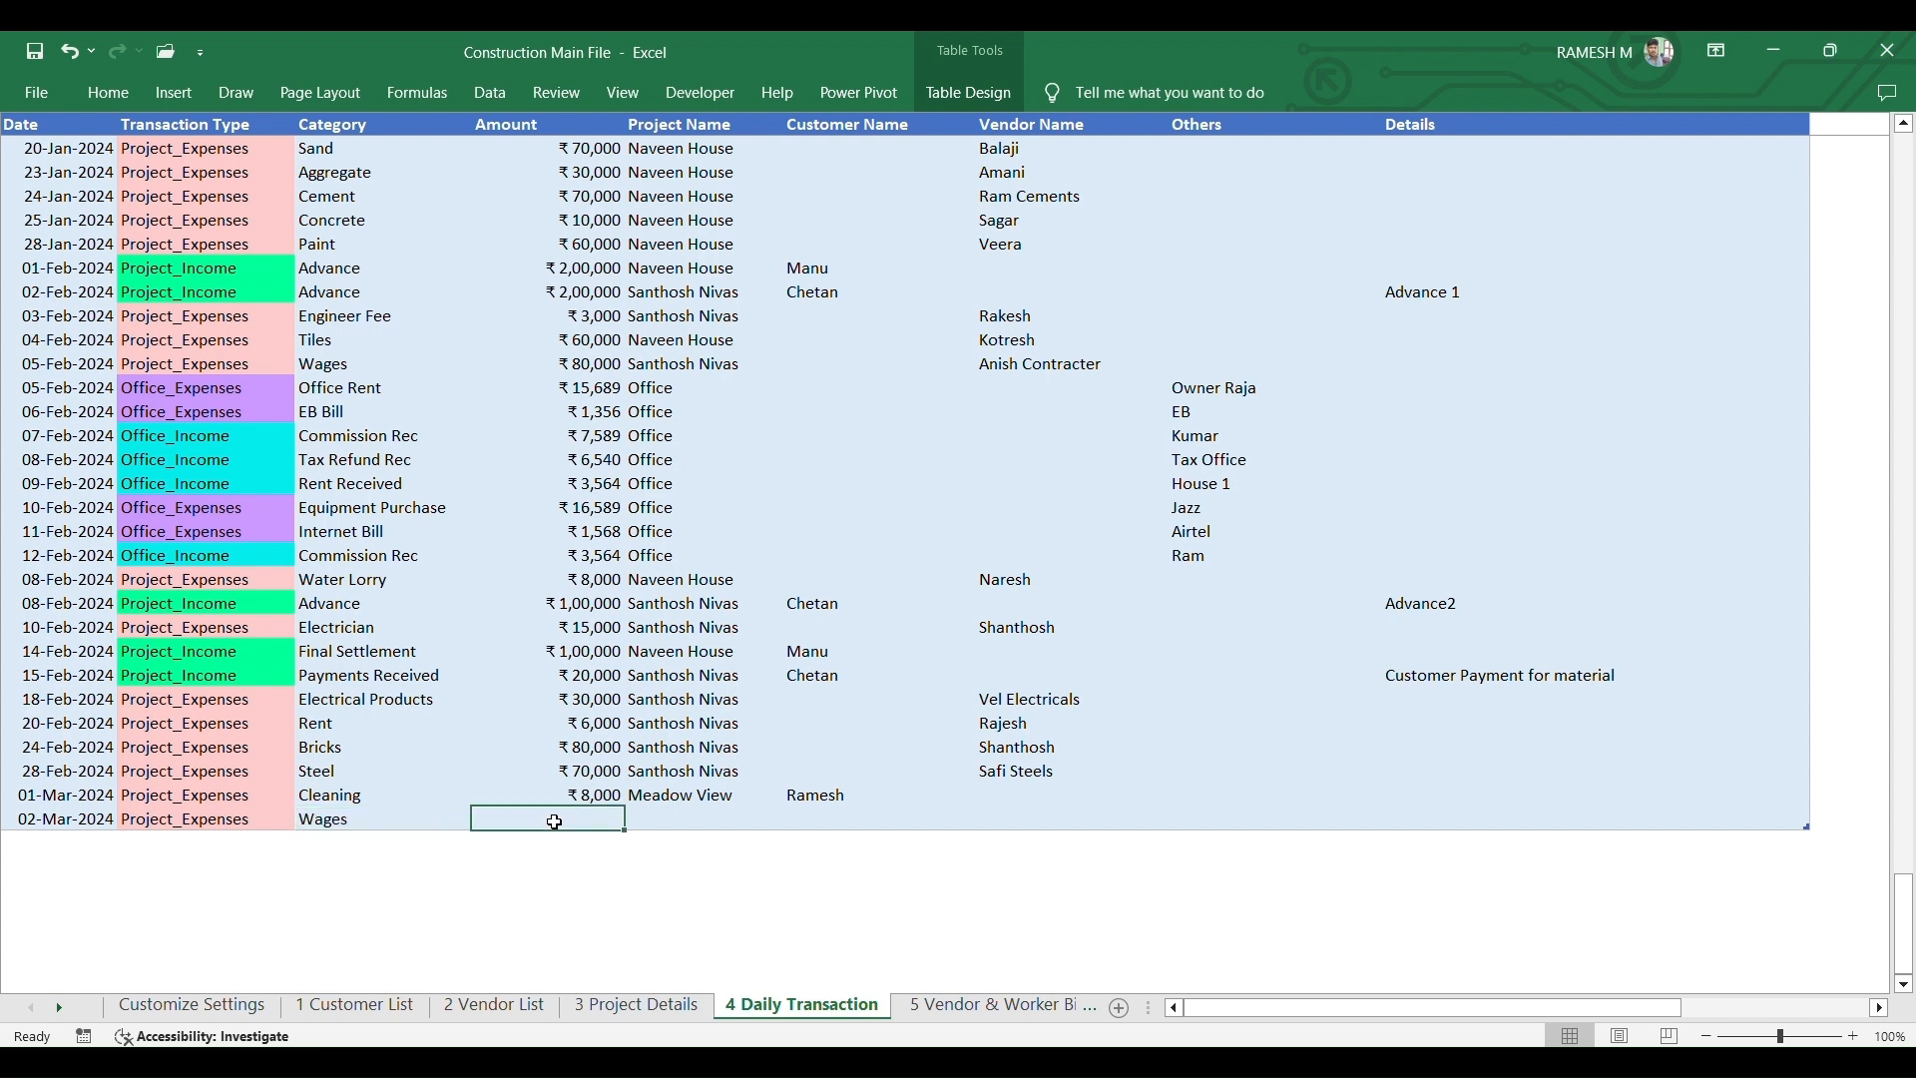
{"action": "type", "text": "7481"}
{"action": "key", "text": "Tab"}
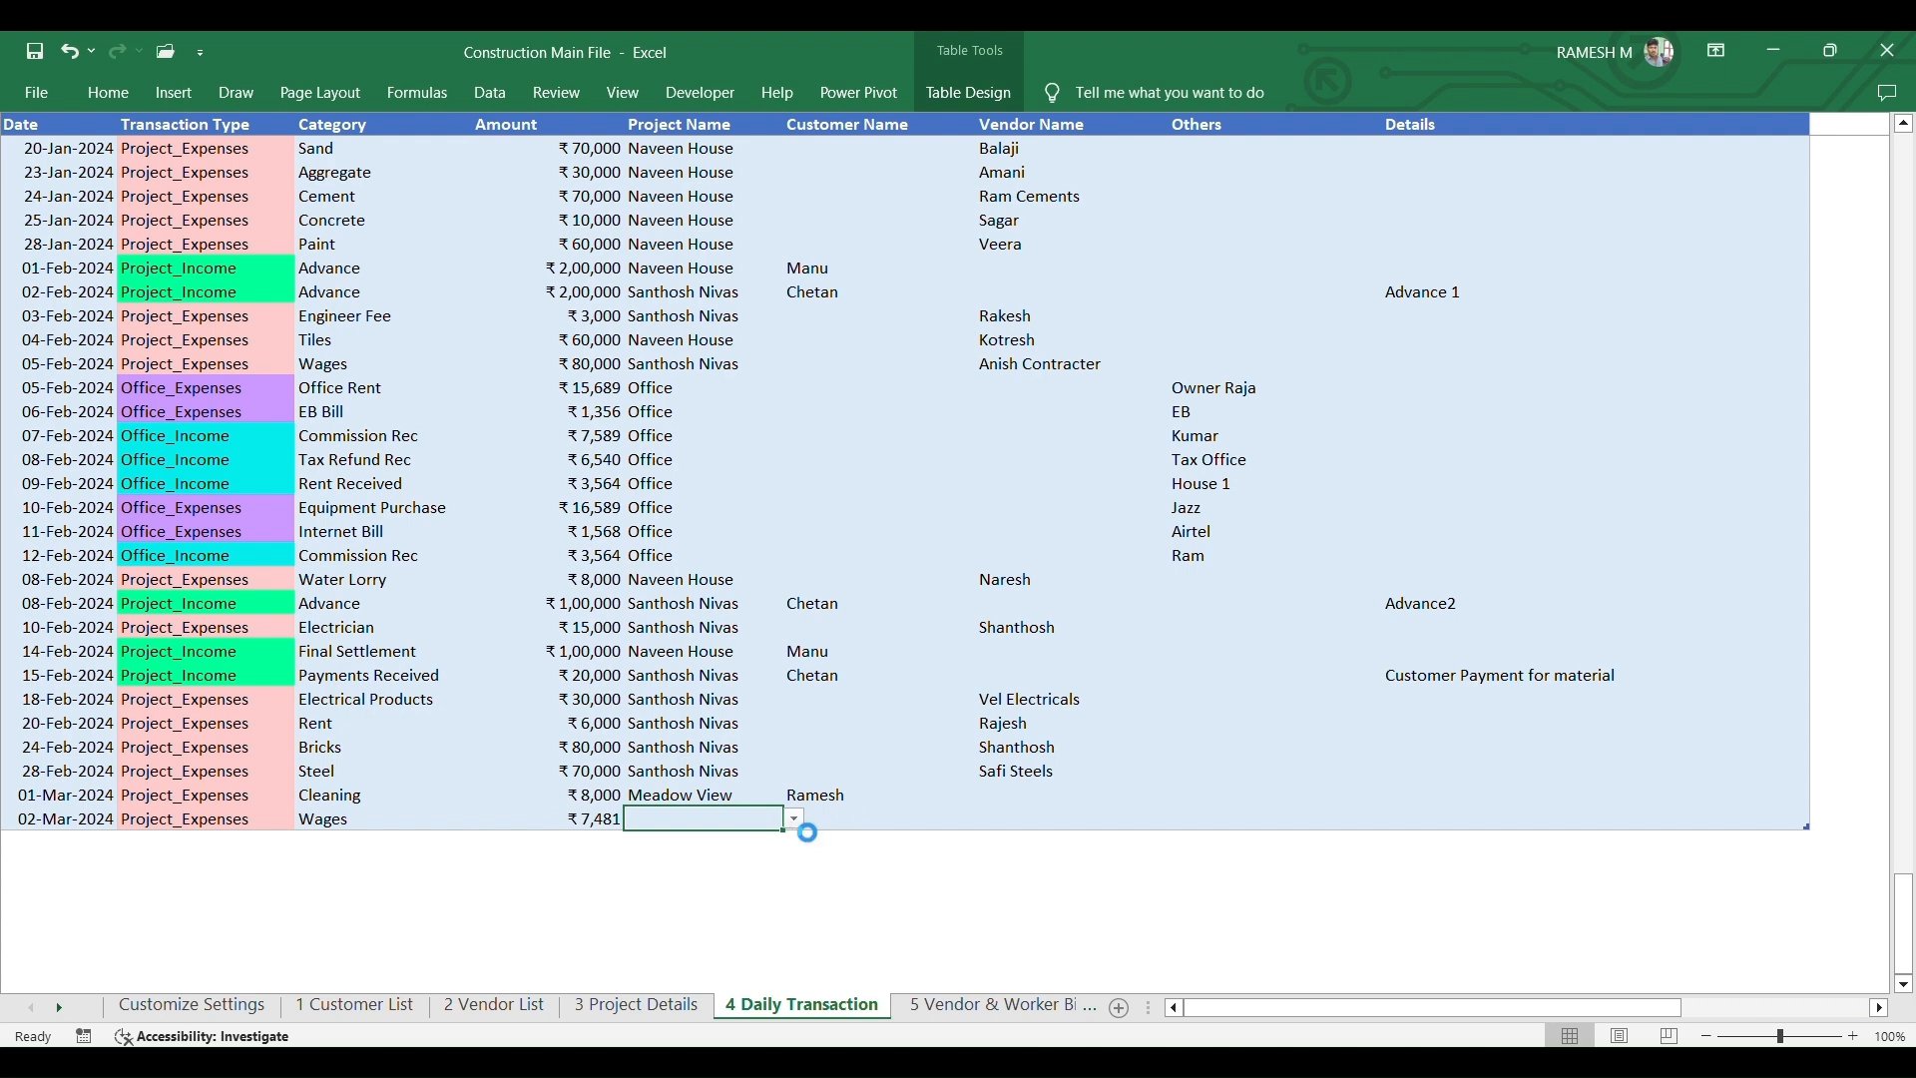
{"action": "left_click", "coordinate": [794, 821]}
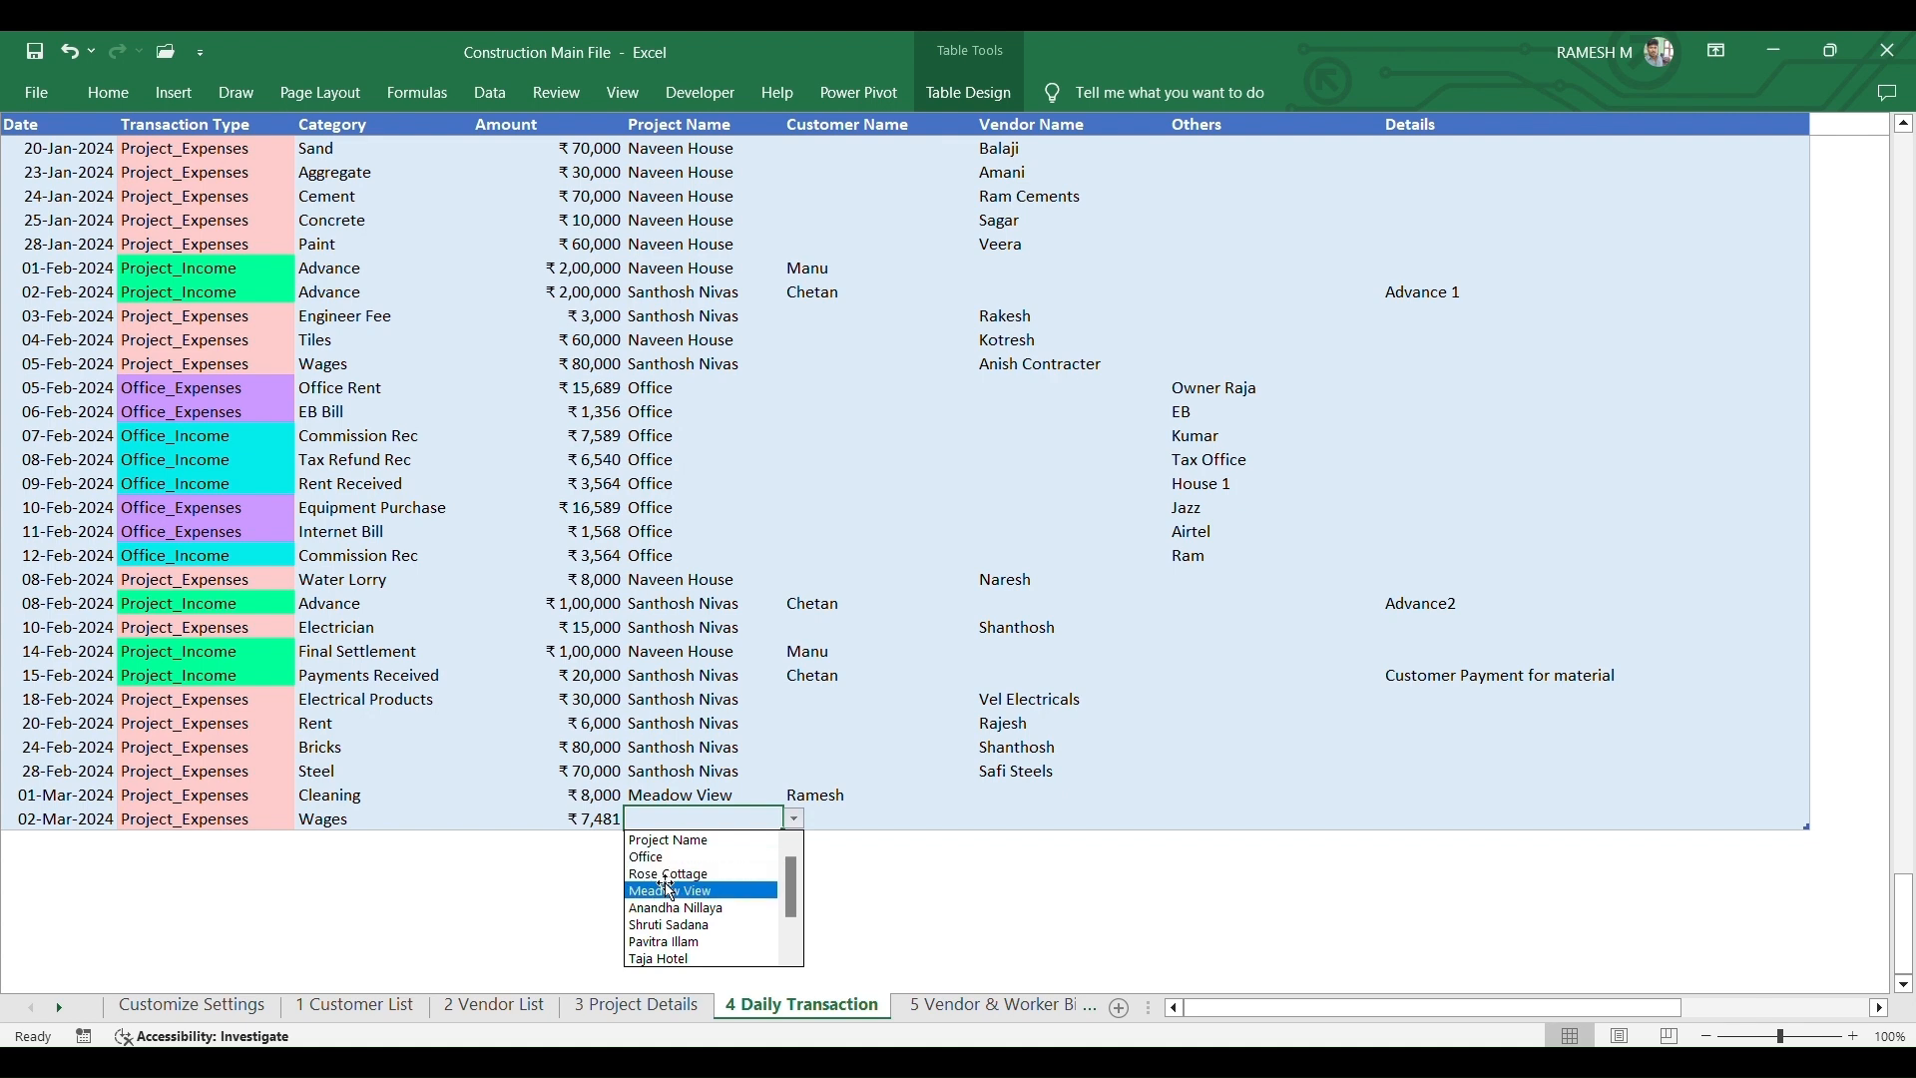
{"action": "left_click", "coordinate": [669, 890]}
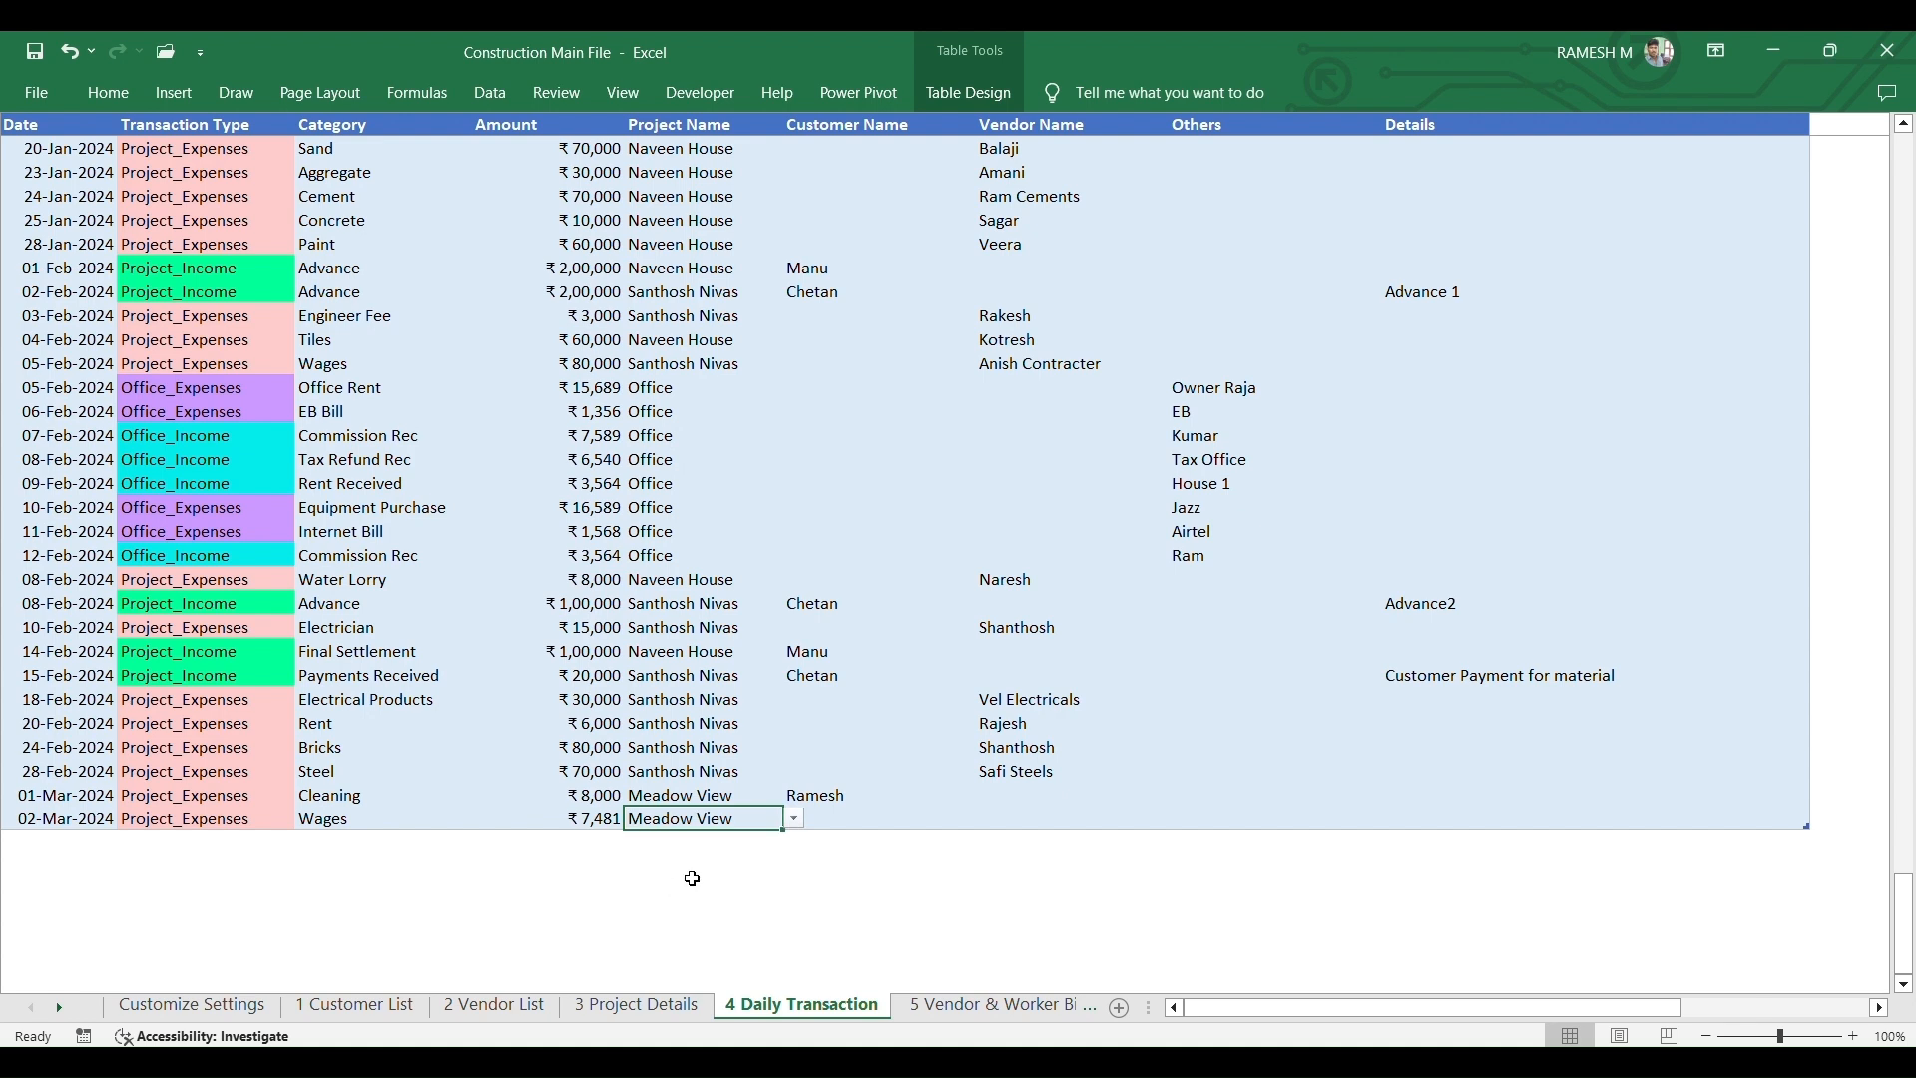
{"action": "left_click", "coordinate": [856, 818]}
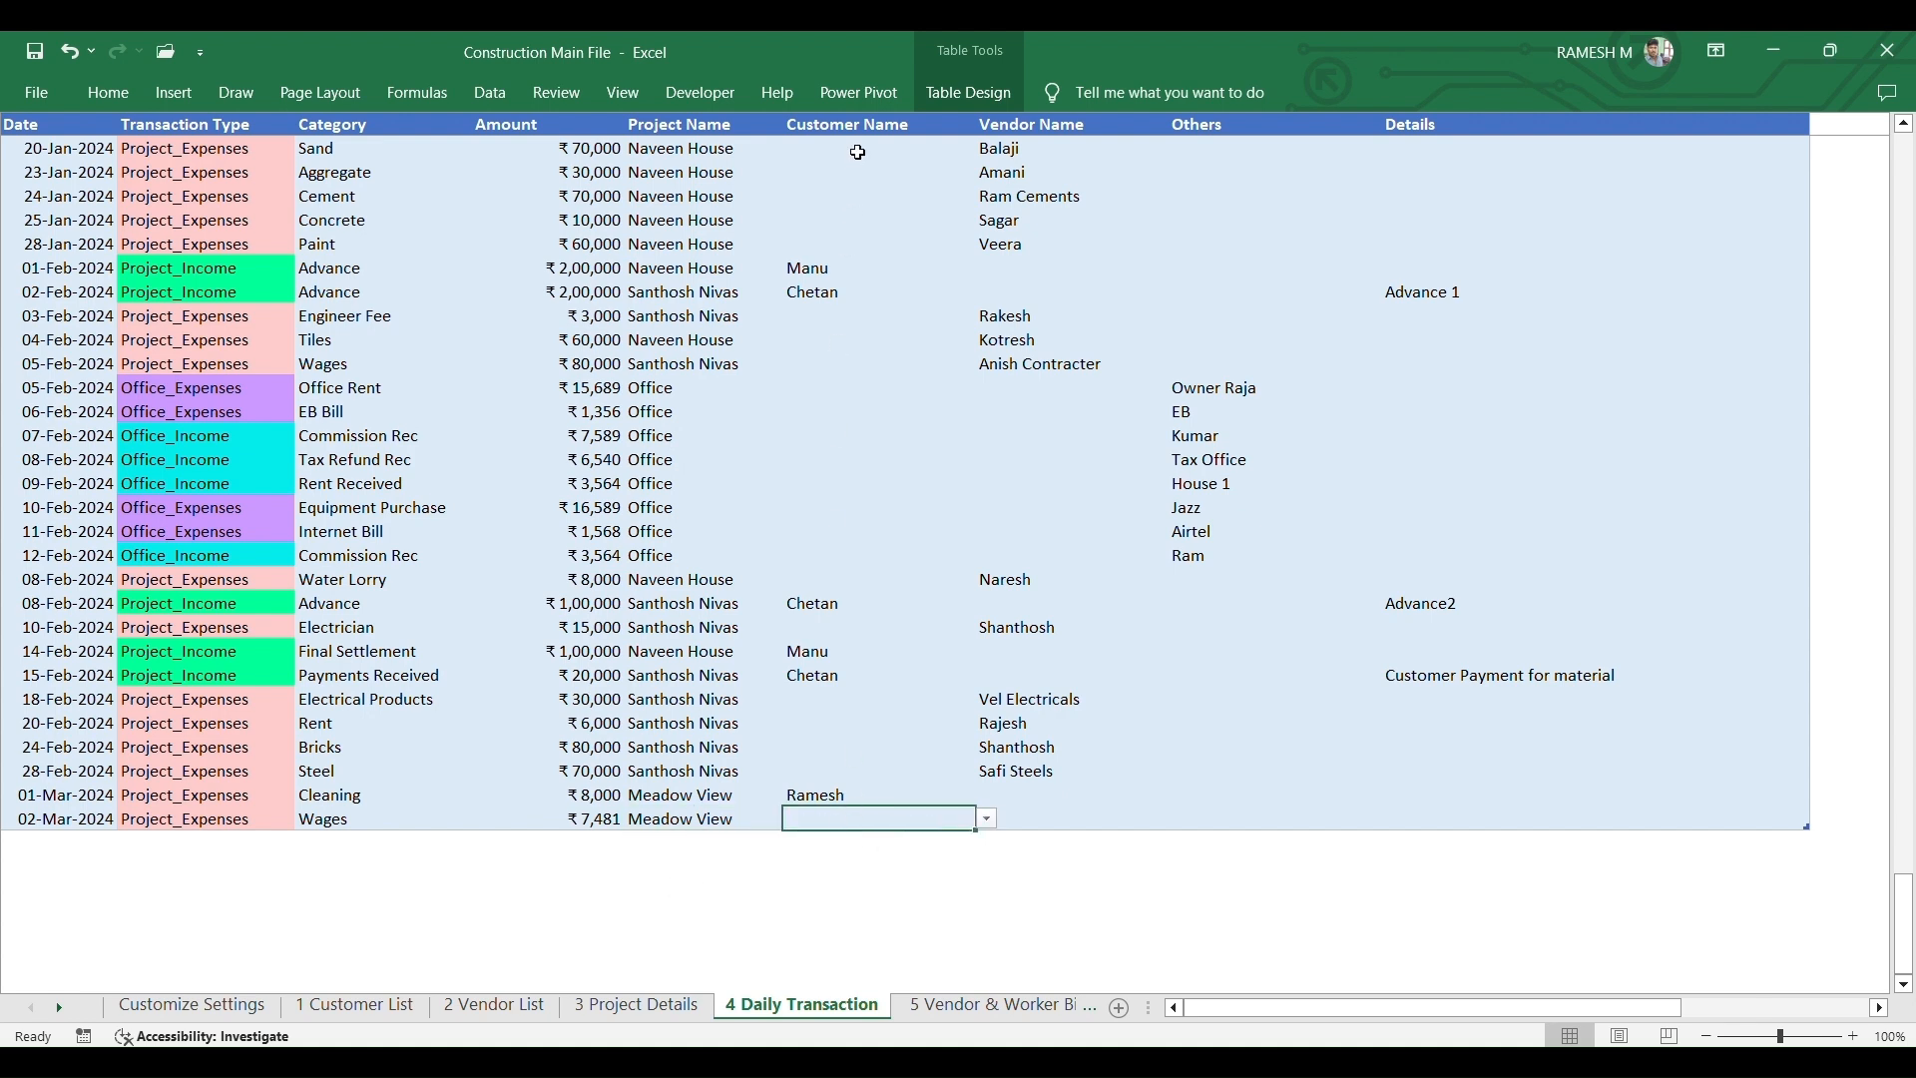
{"action": "left_click", "coordinate": [853, 130]}
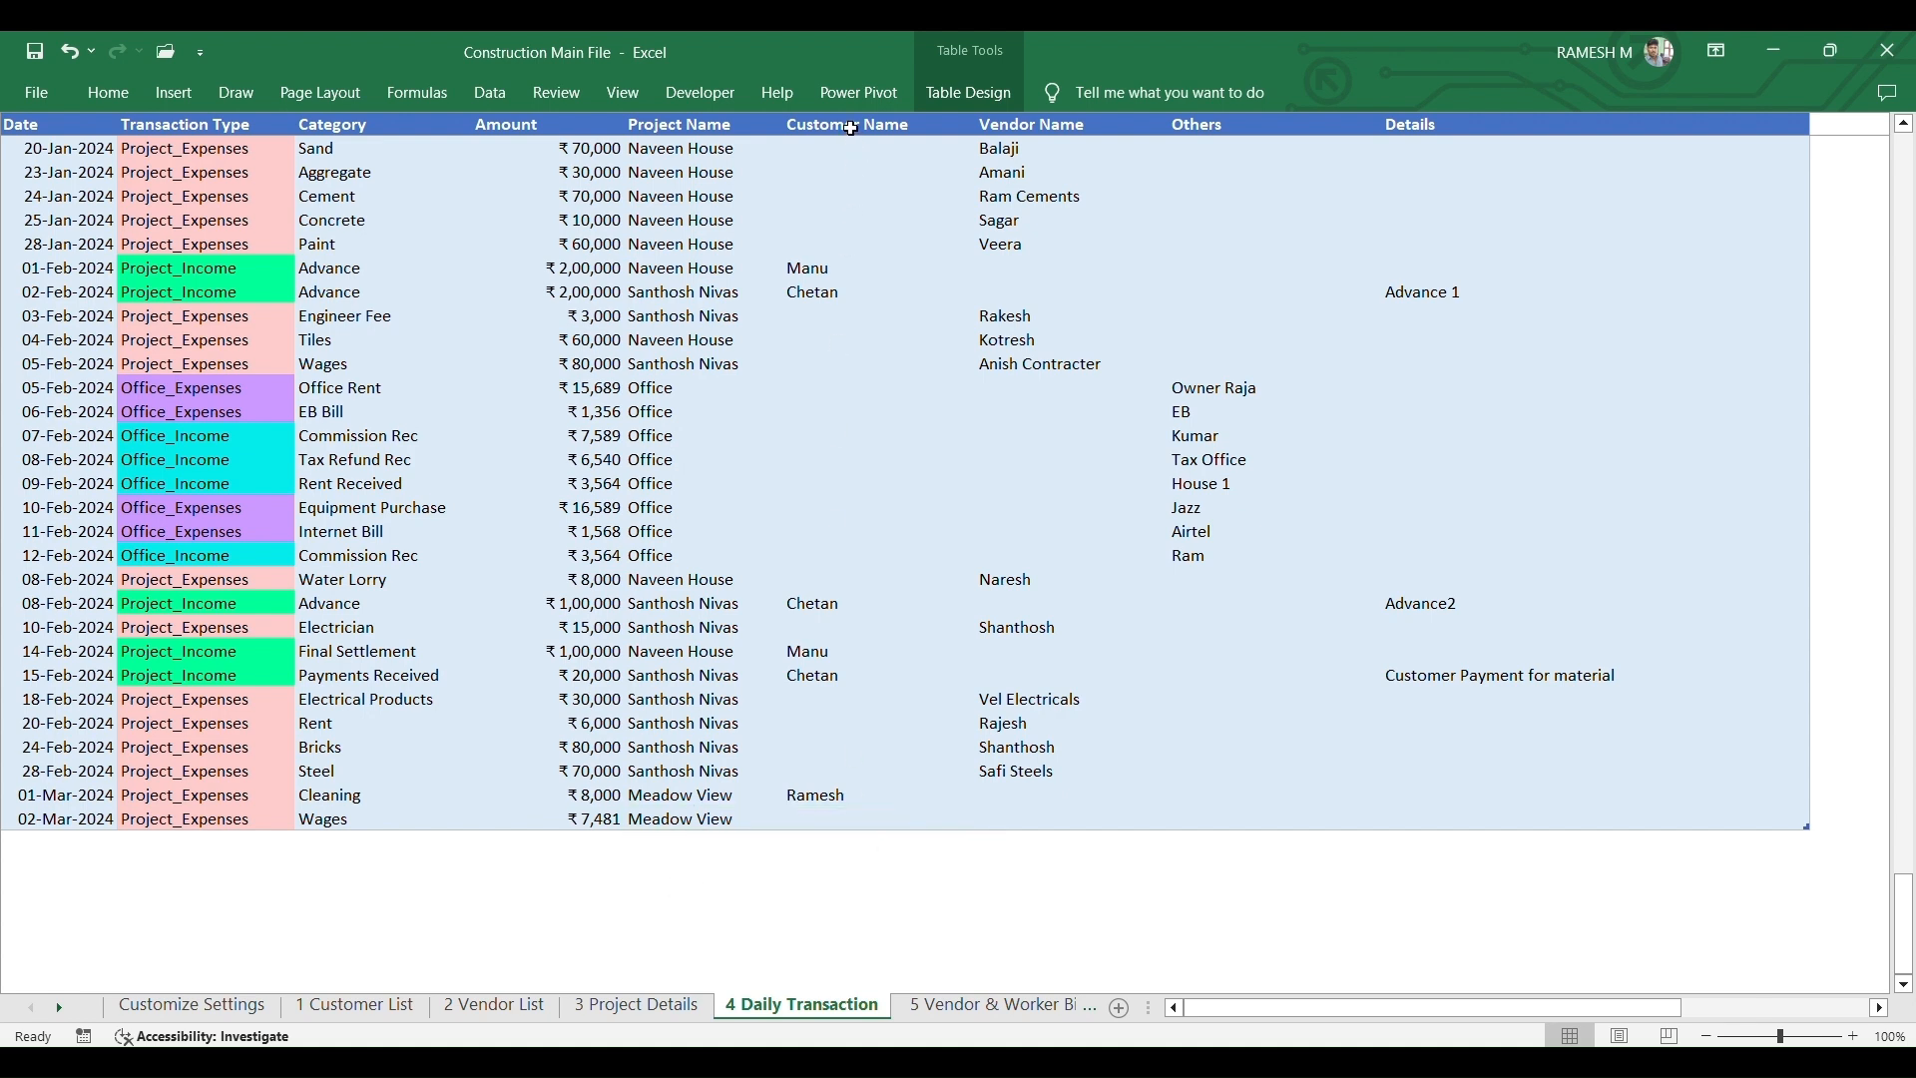
- Move through the 02-Mar row's Vendor Name, Others and Details cells, leaving them empty
{"action": "key", "text": "Right"}
{"action": "key", "text": "Right"}
{"action": "left_click", "coordinate": [1249, 798]}
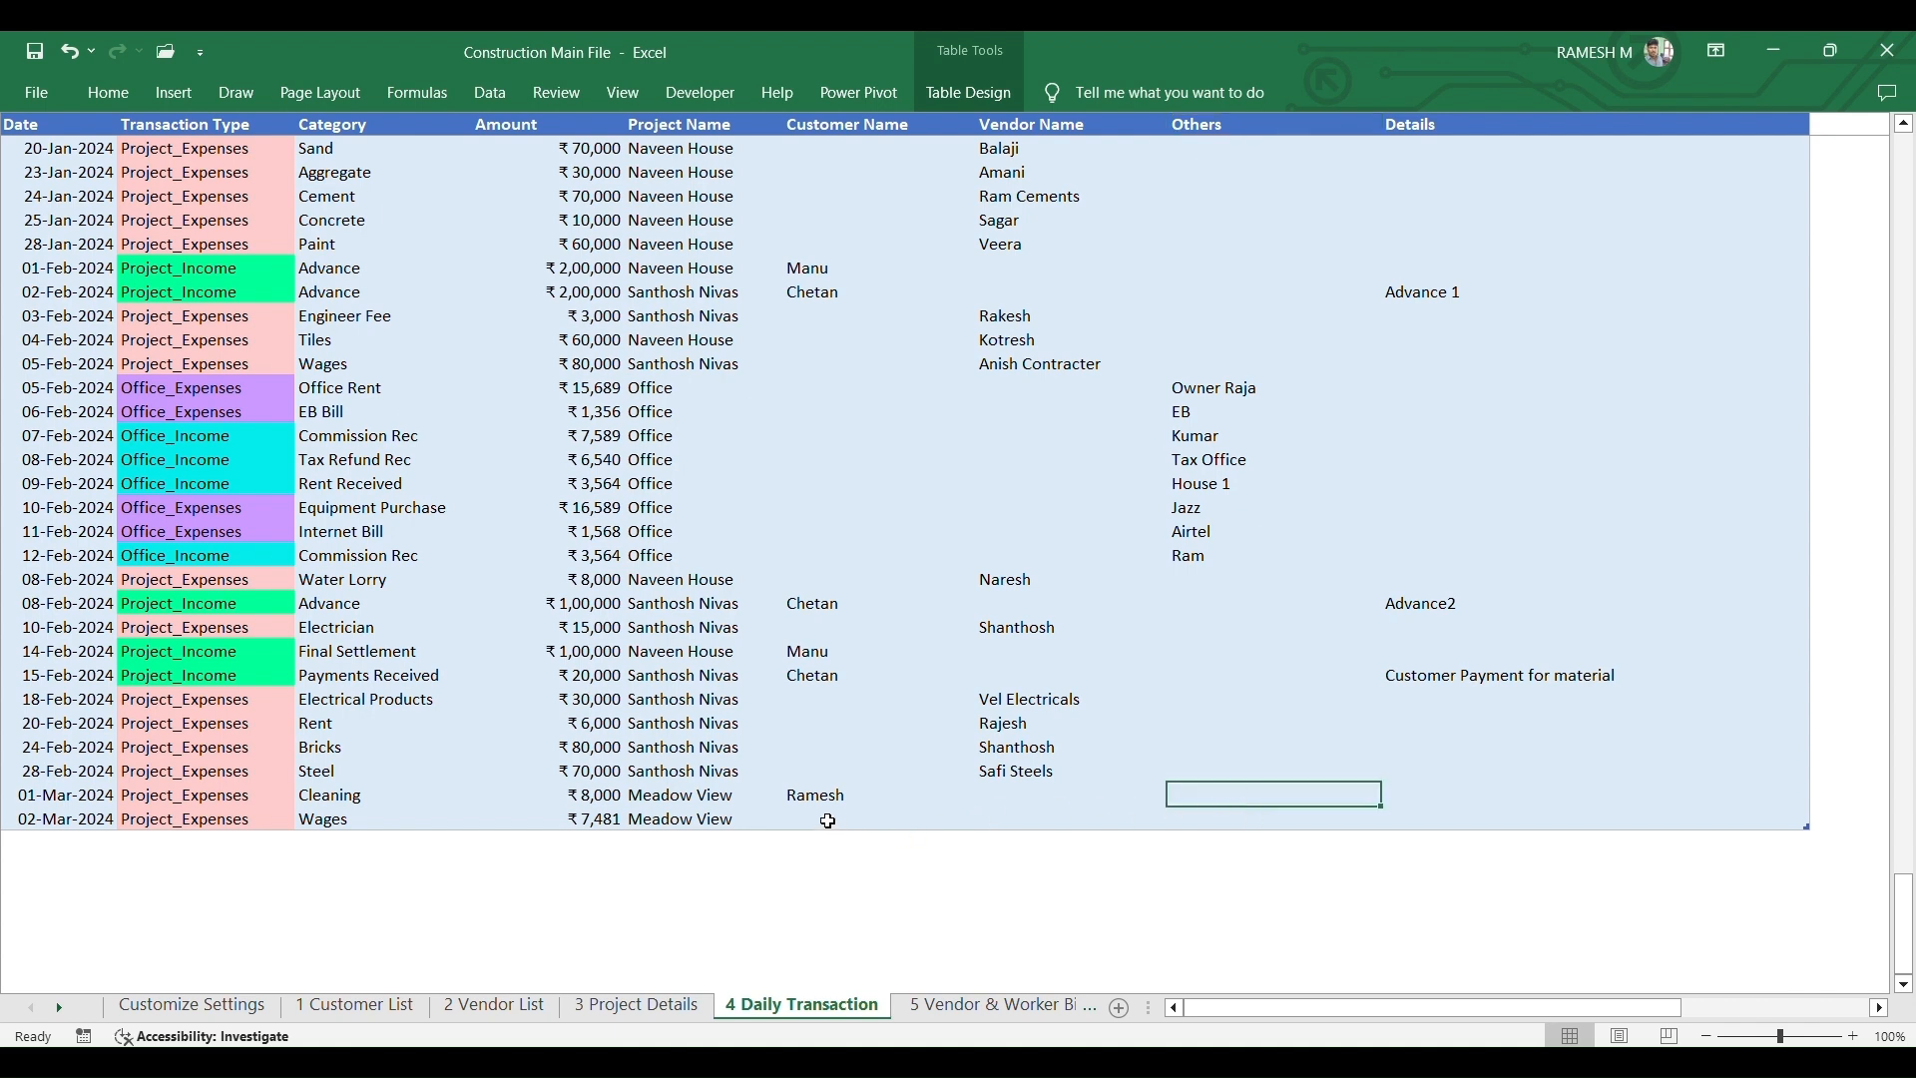
{"action": "left_click", "coordinate": [1001, 822]}
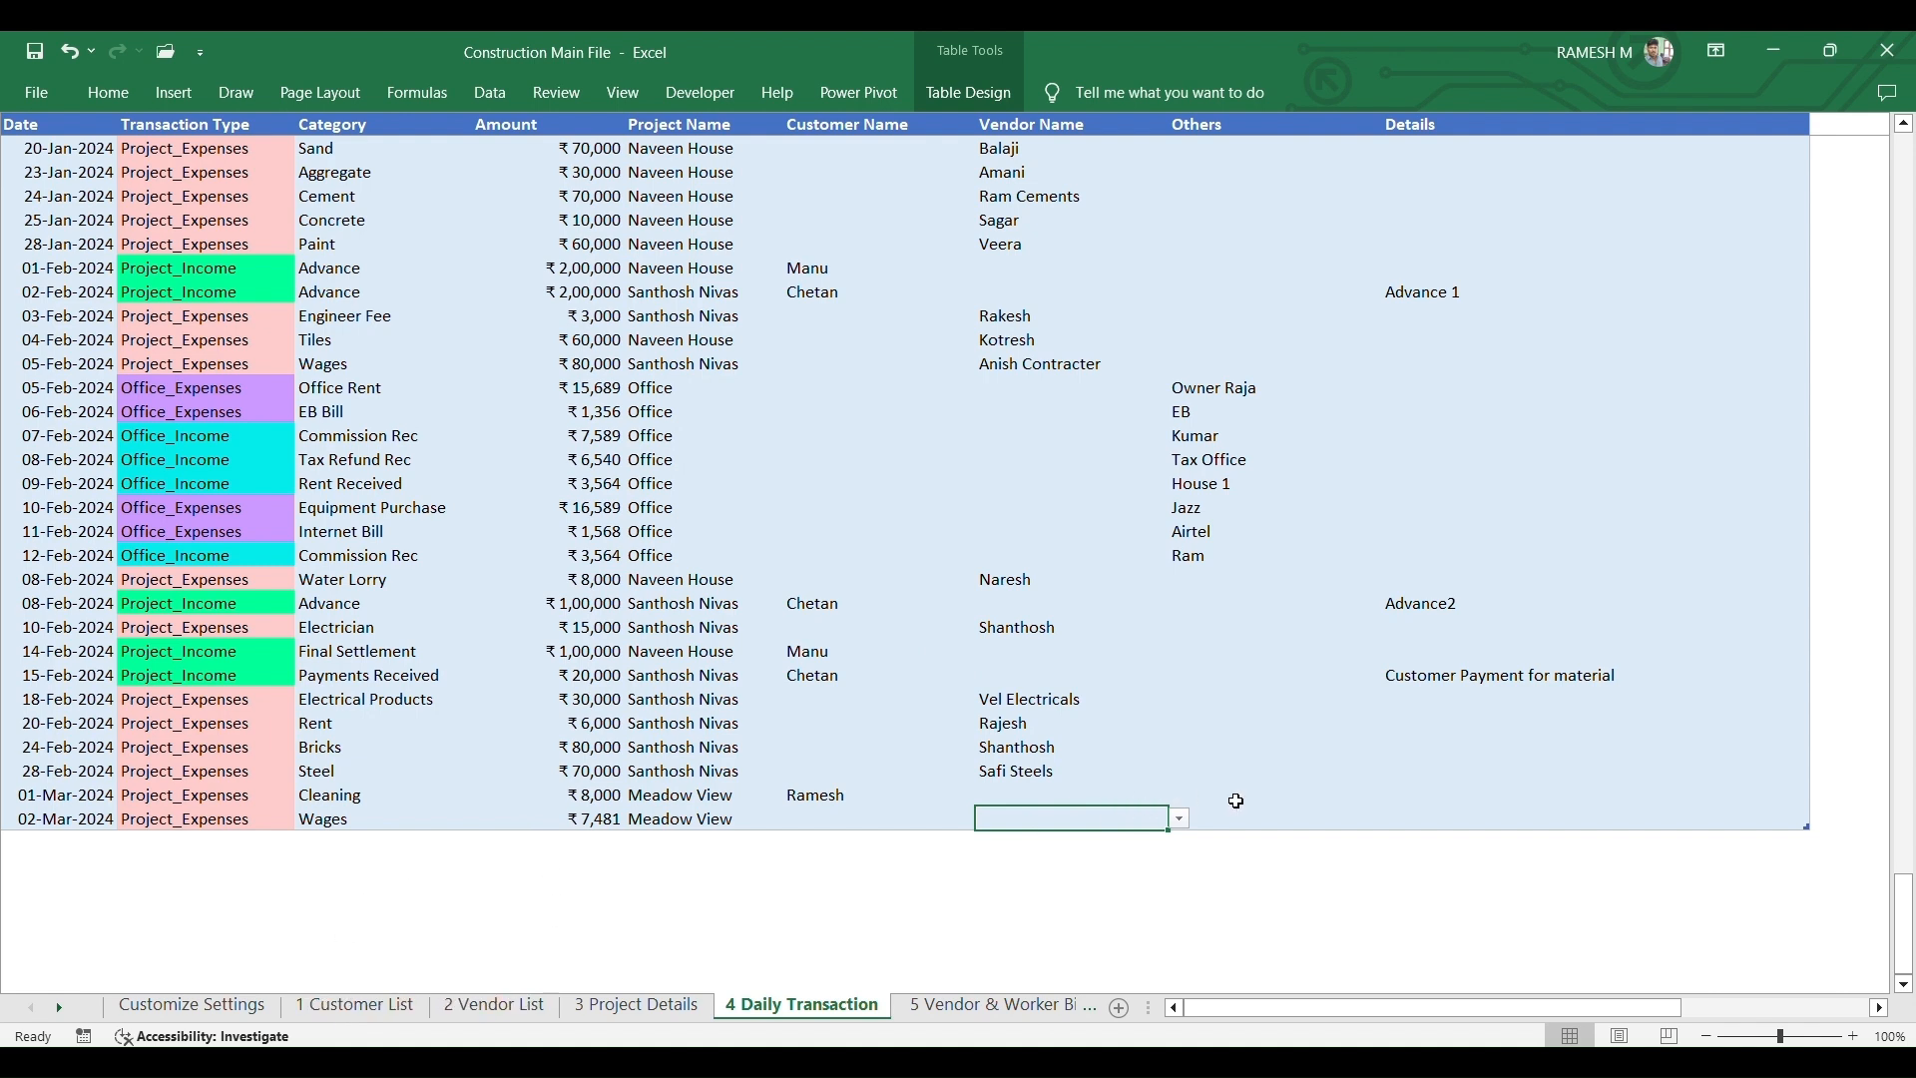
{"action": "left_click", "coordinate": [1235, 817]}
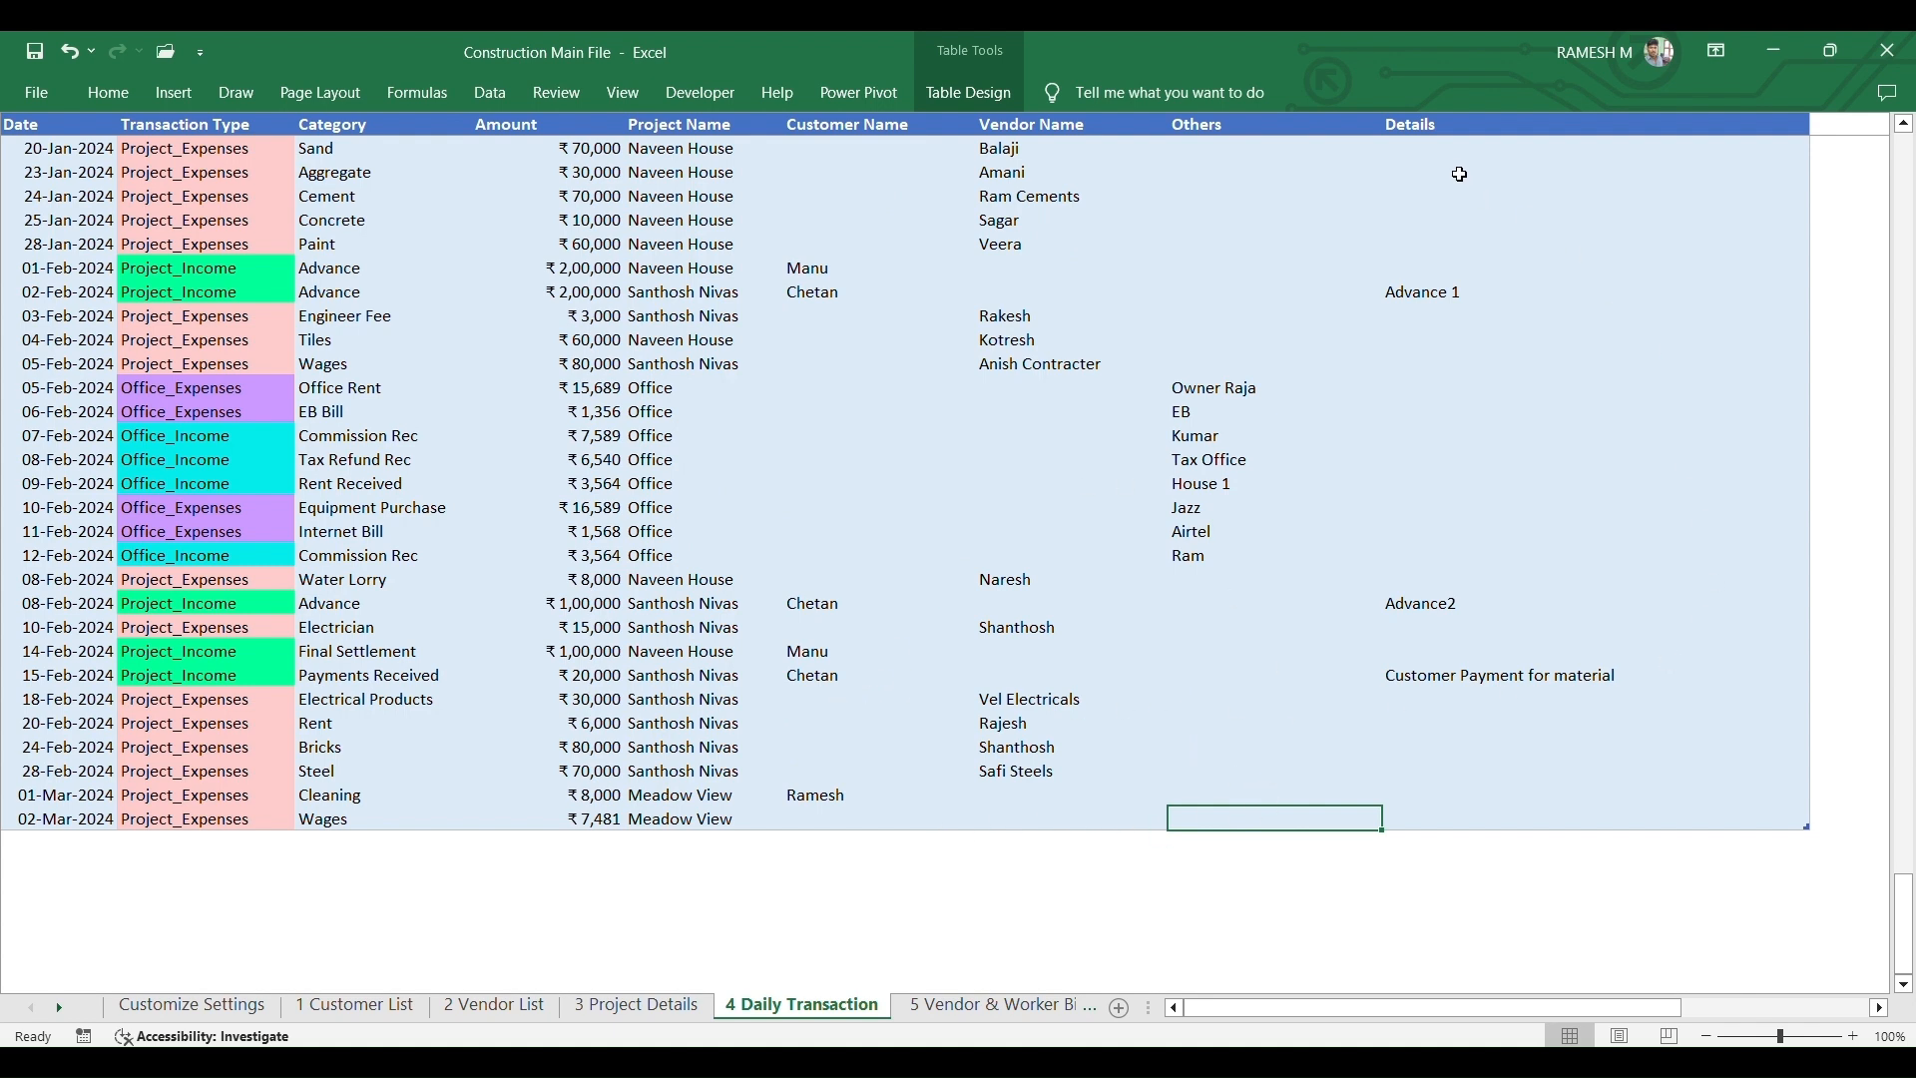
{"action": "left_click", "coordinate": [1475, 813]}
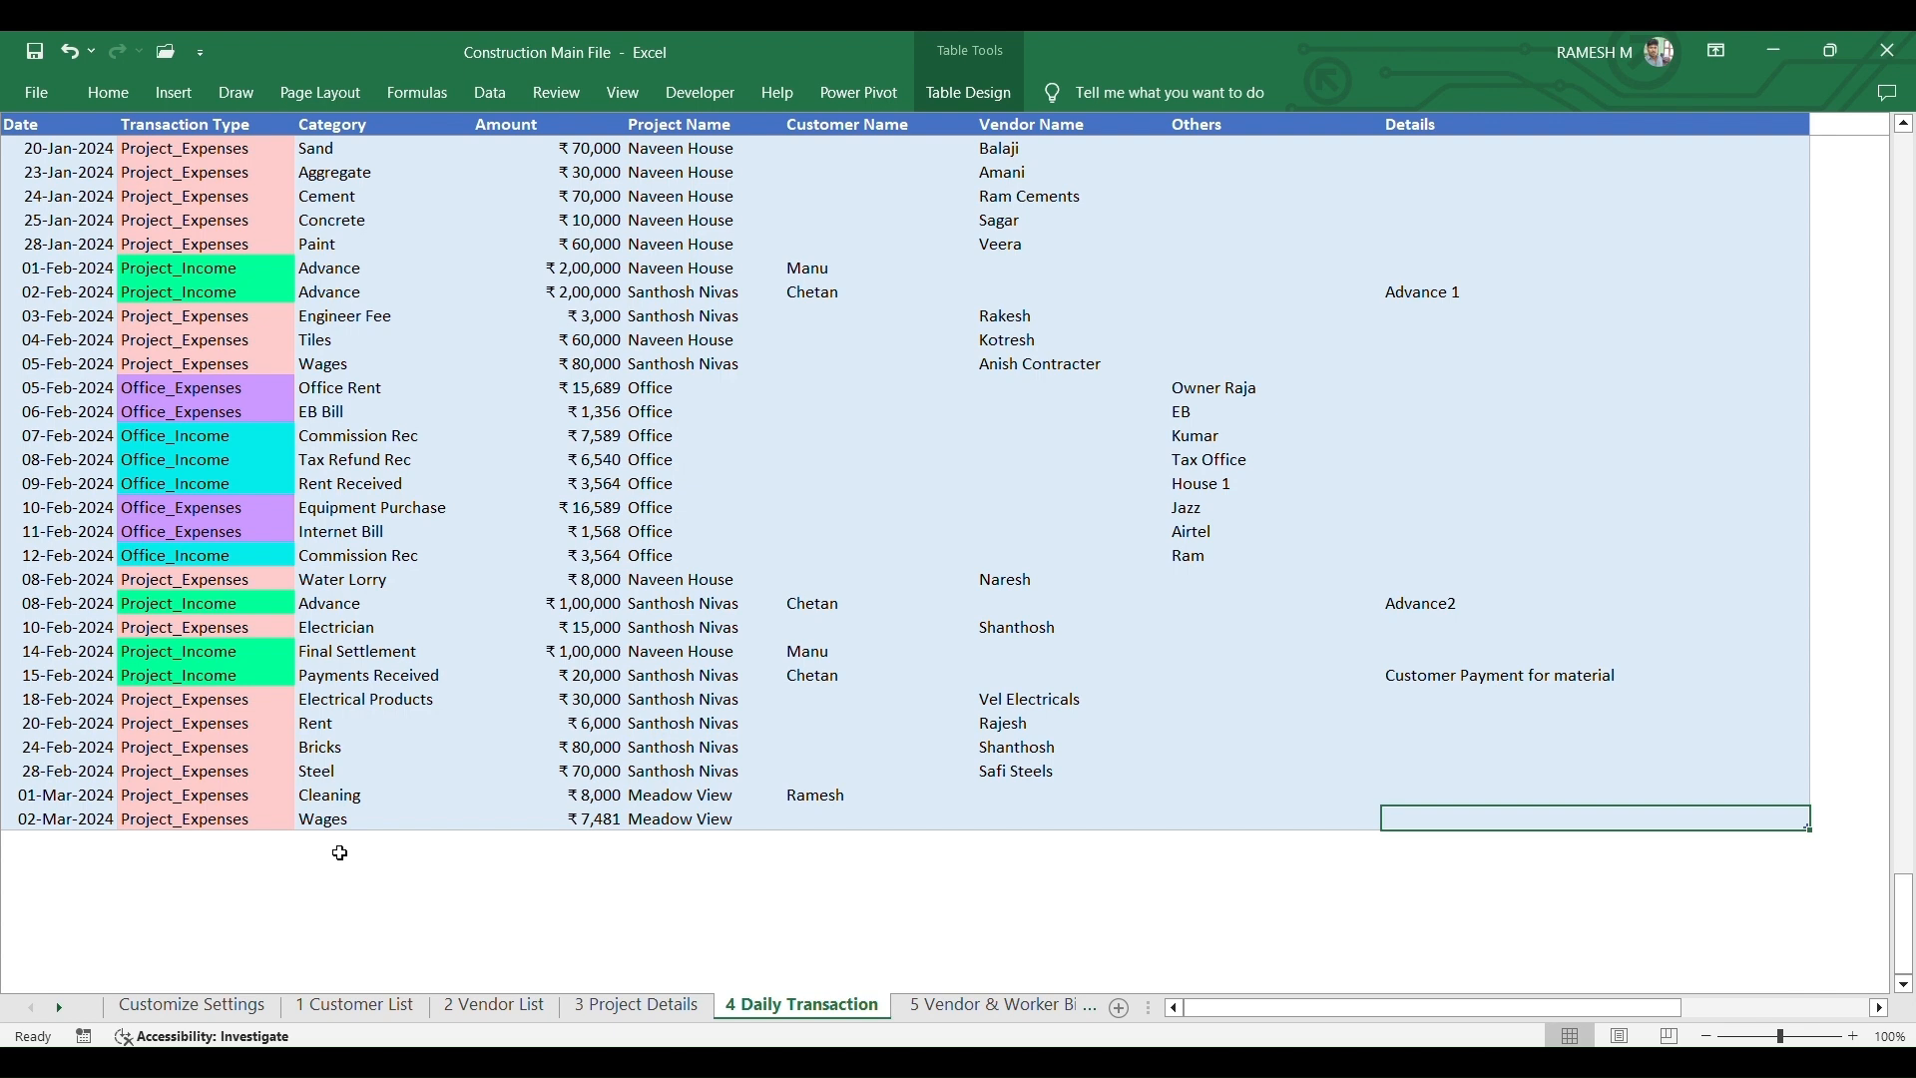
- Go to the 5 Vendor & Worker Bills Tracker sheet and select the first empty row below the table
{"action": "left_click", "coordinate": [786, 890]}
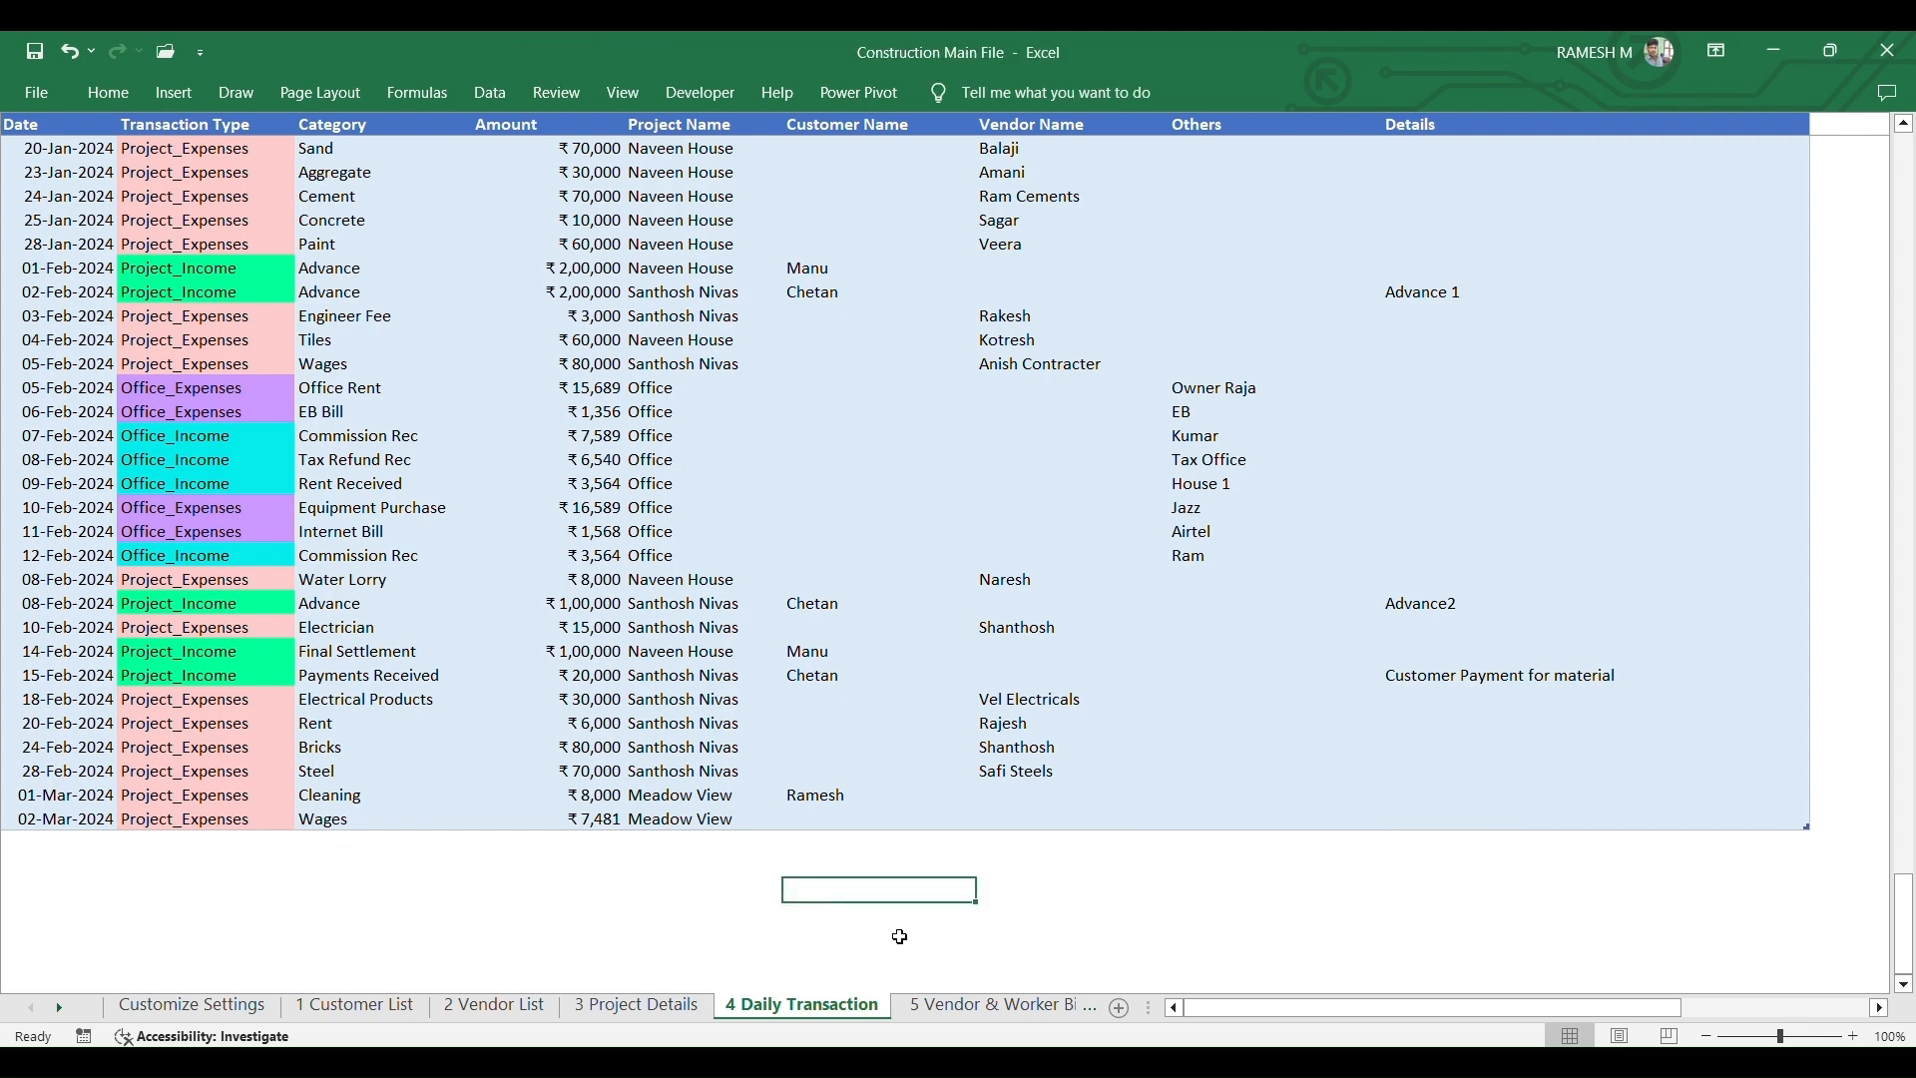
{"action": "left_click", "coordinate": [962, 1008]}
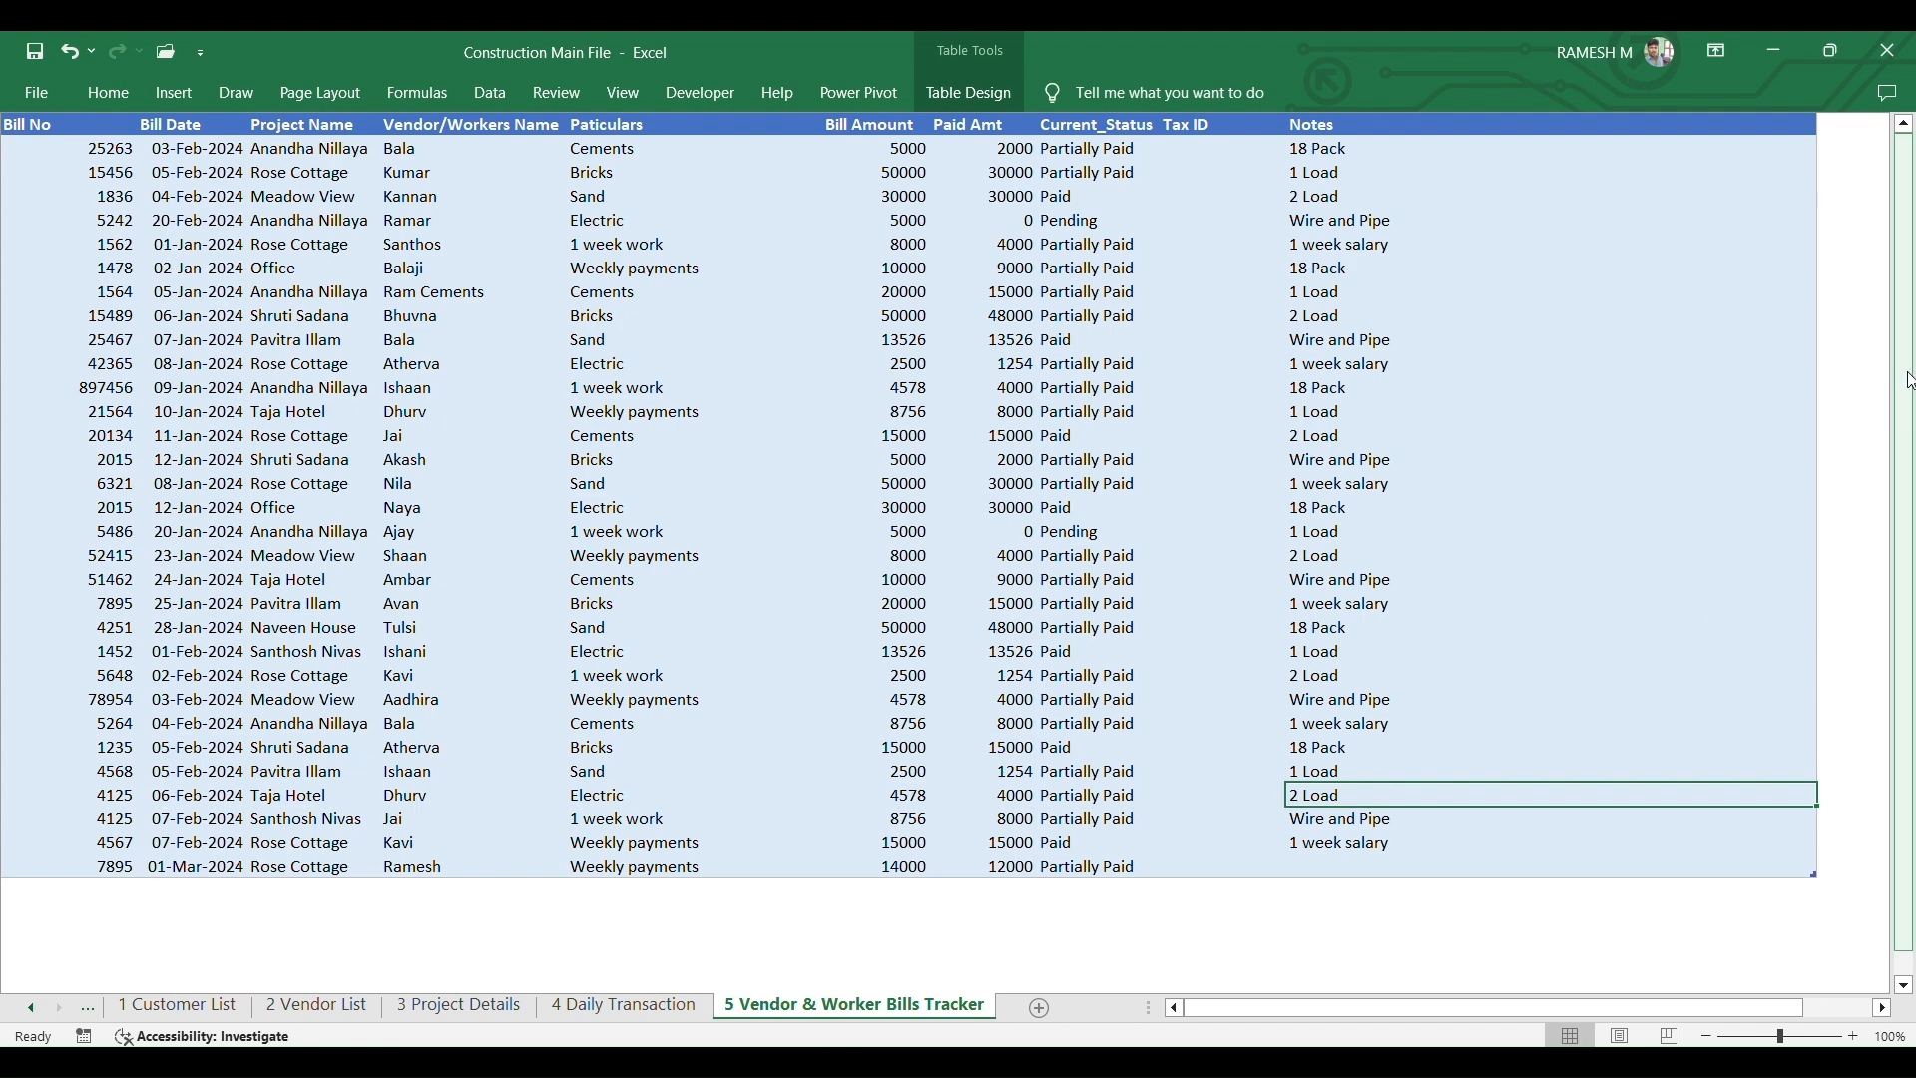
{"action": "left_click_drag", "start_coordinate": [1909, 384], "coordinate": [1912, 454]}
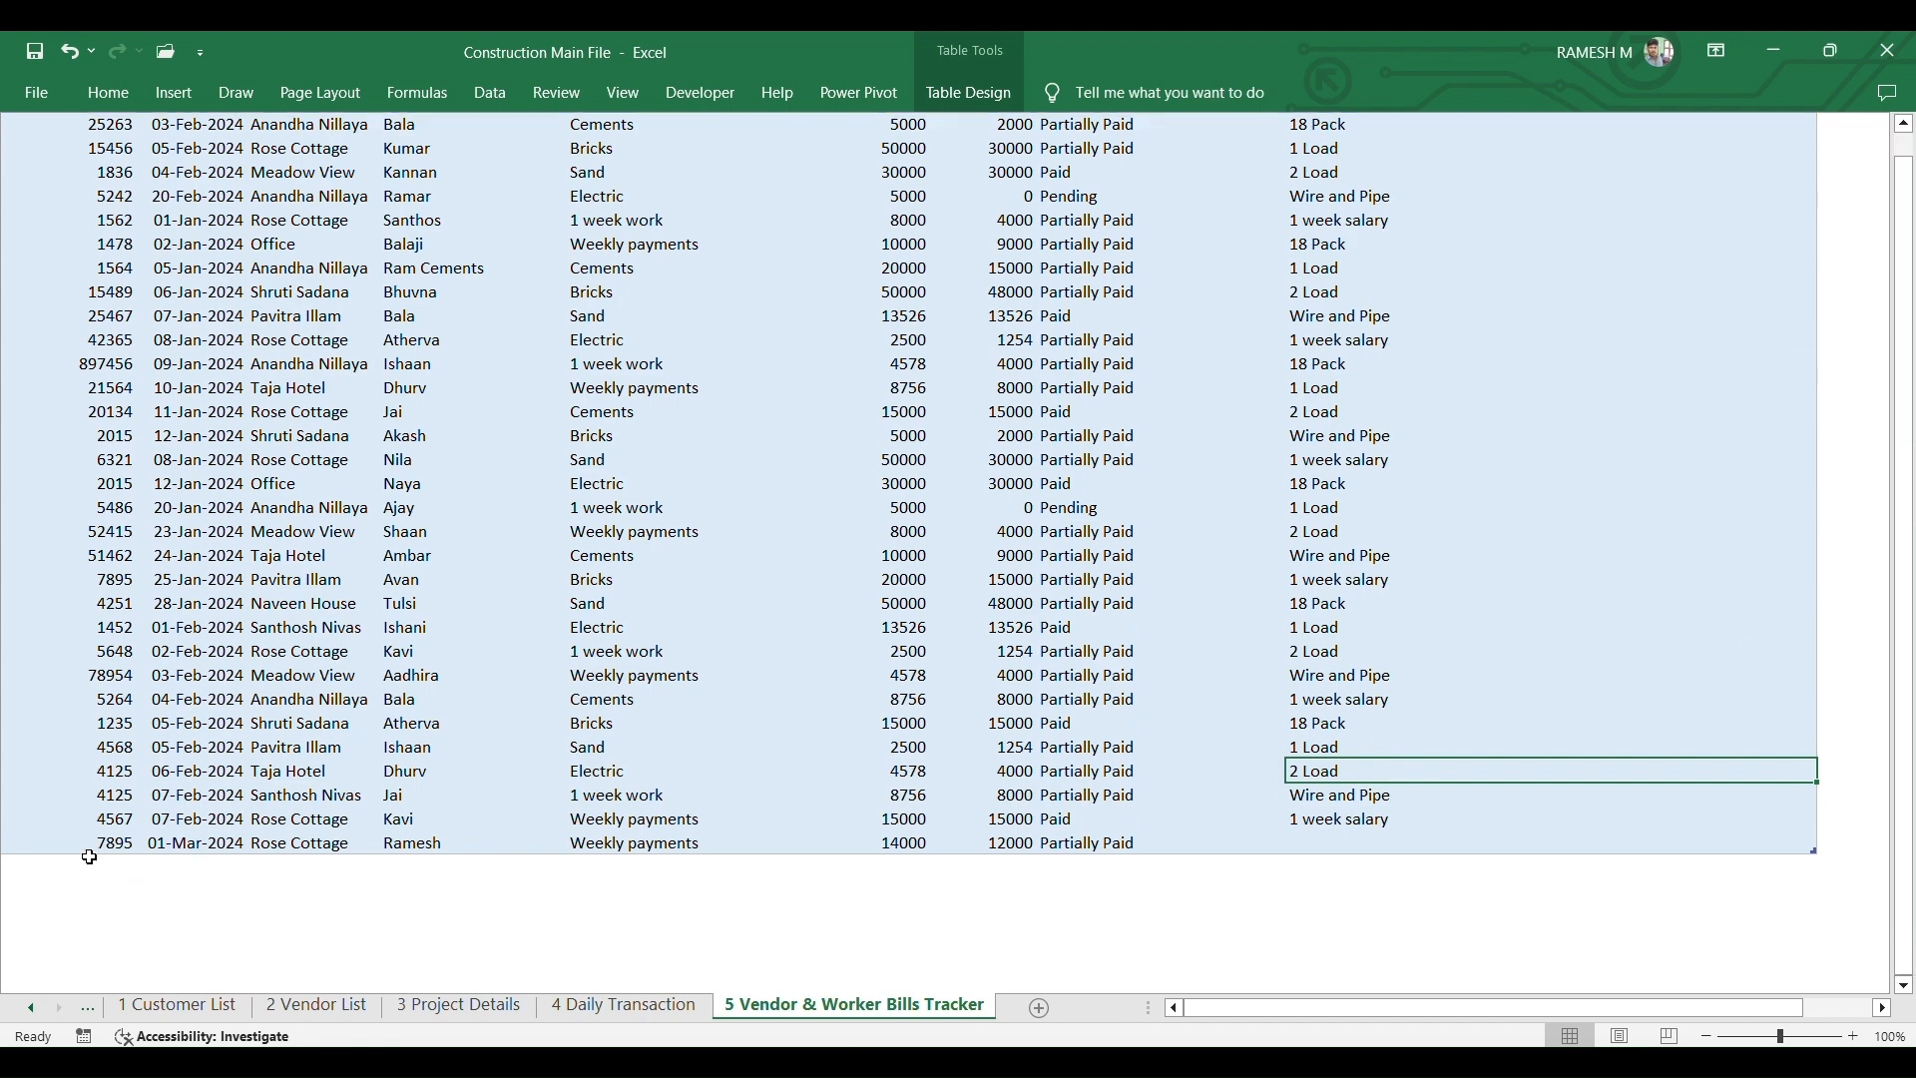
{"action": "key", "text": "Tab"}
{"action": "left_click", "coordinate": [91, 865]}
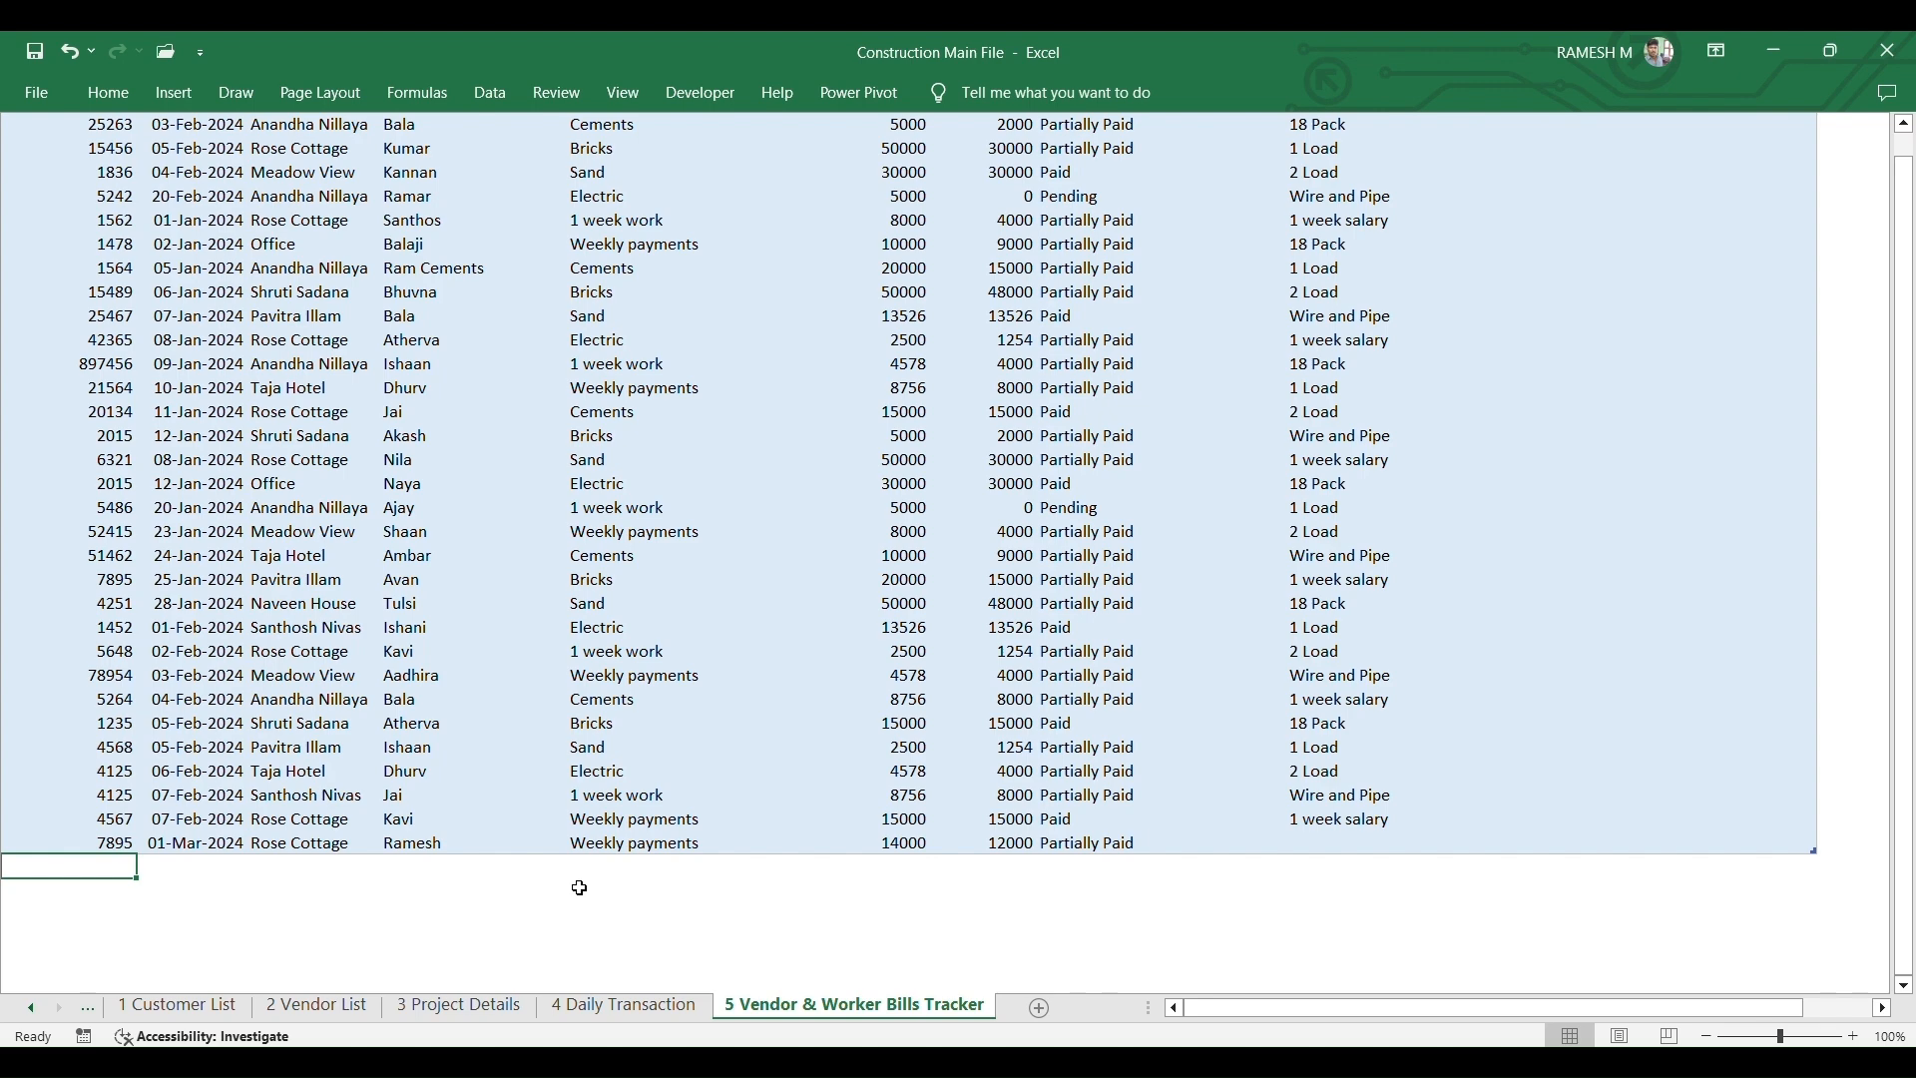
- Start bill 7854 dated 02-Mar-2024 for the Rose Cottage project
{"action": "type", "text": "7854"}
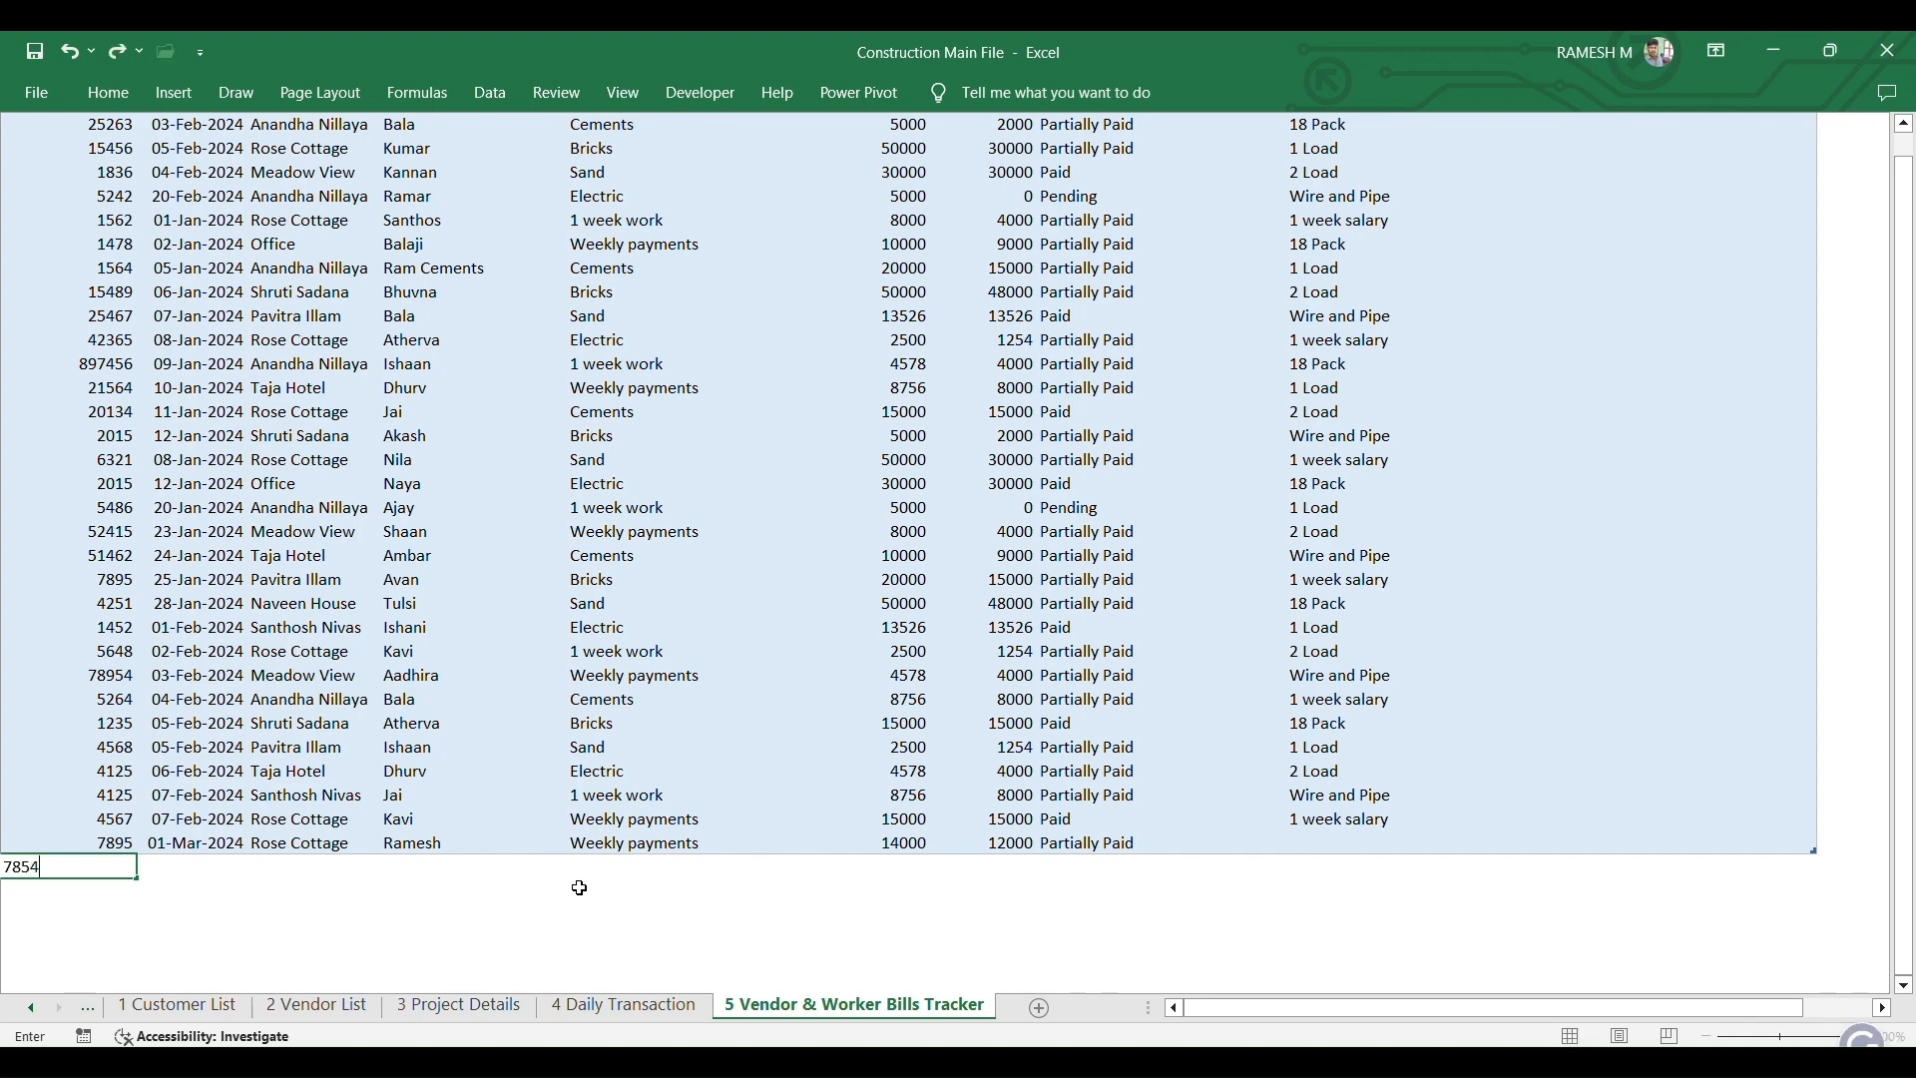
{"action": "key", "text": "Tab"}
{"action": "type", "text": "02-3-"}
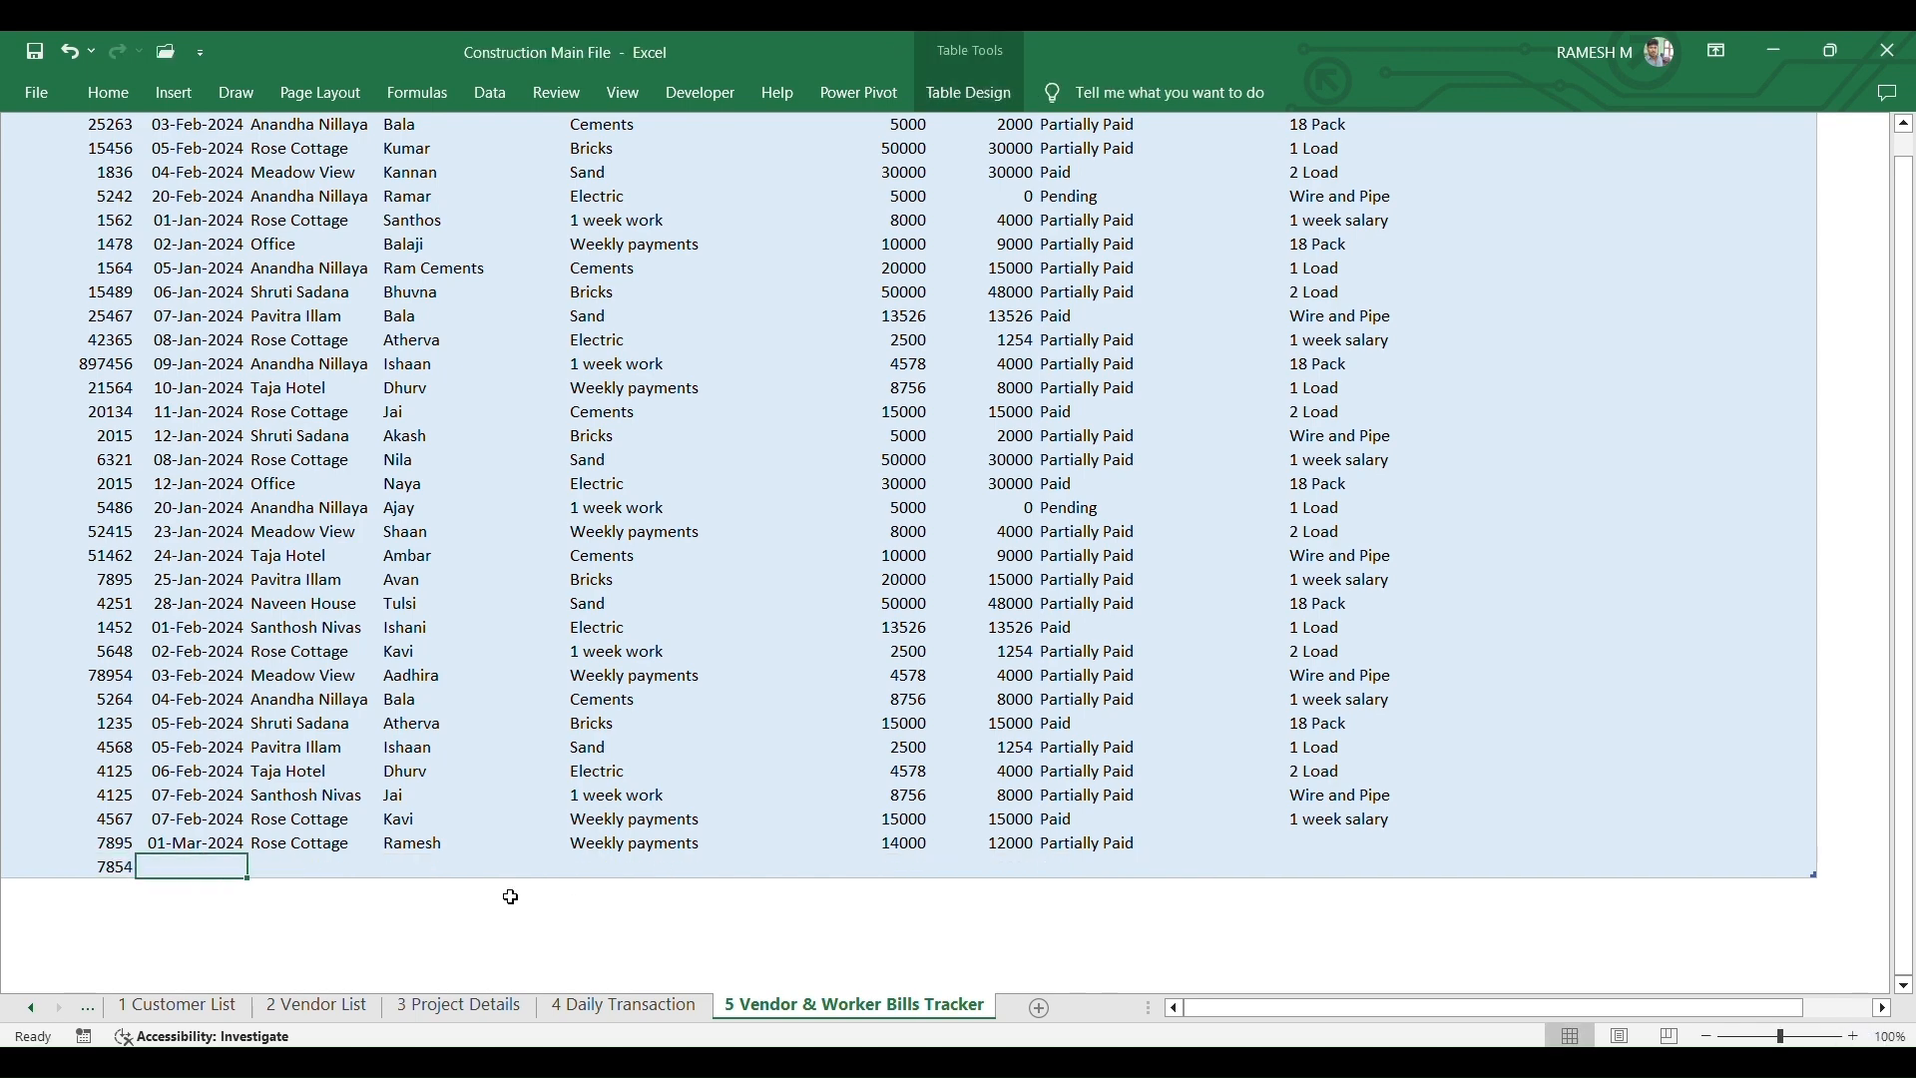
{"action": "type", "text": "24"}
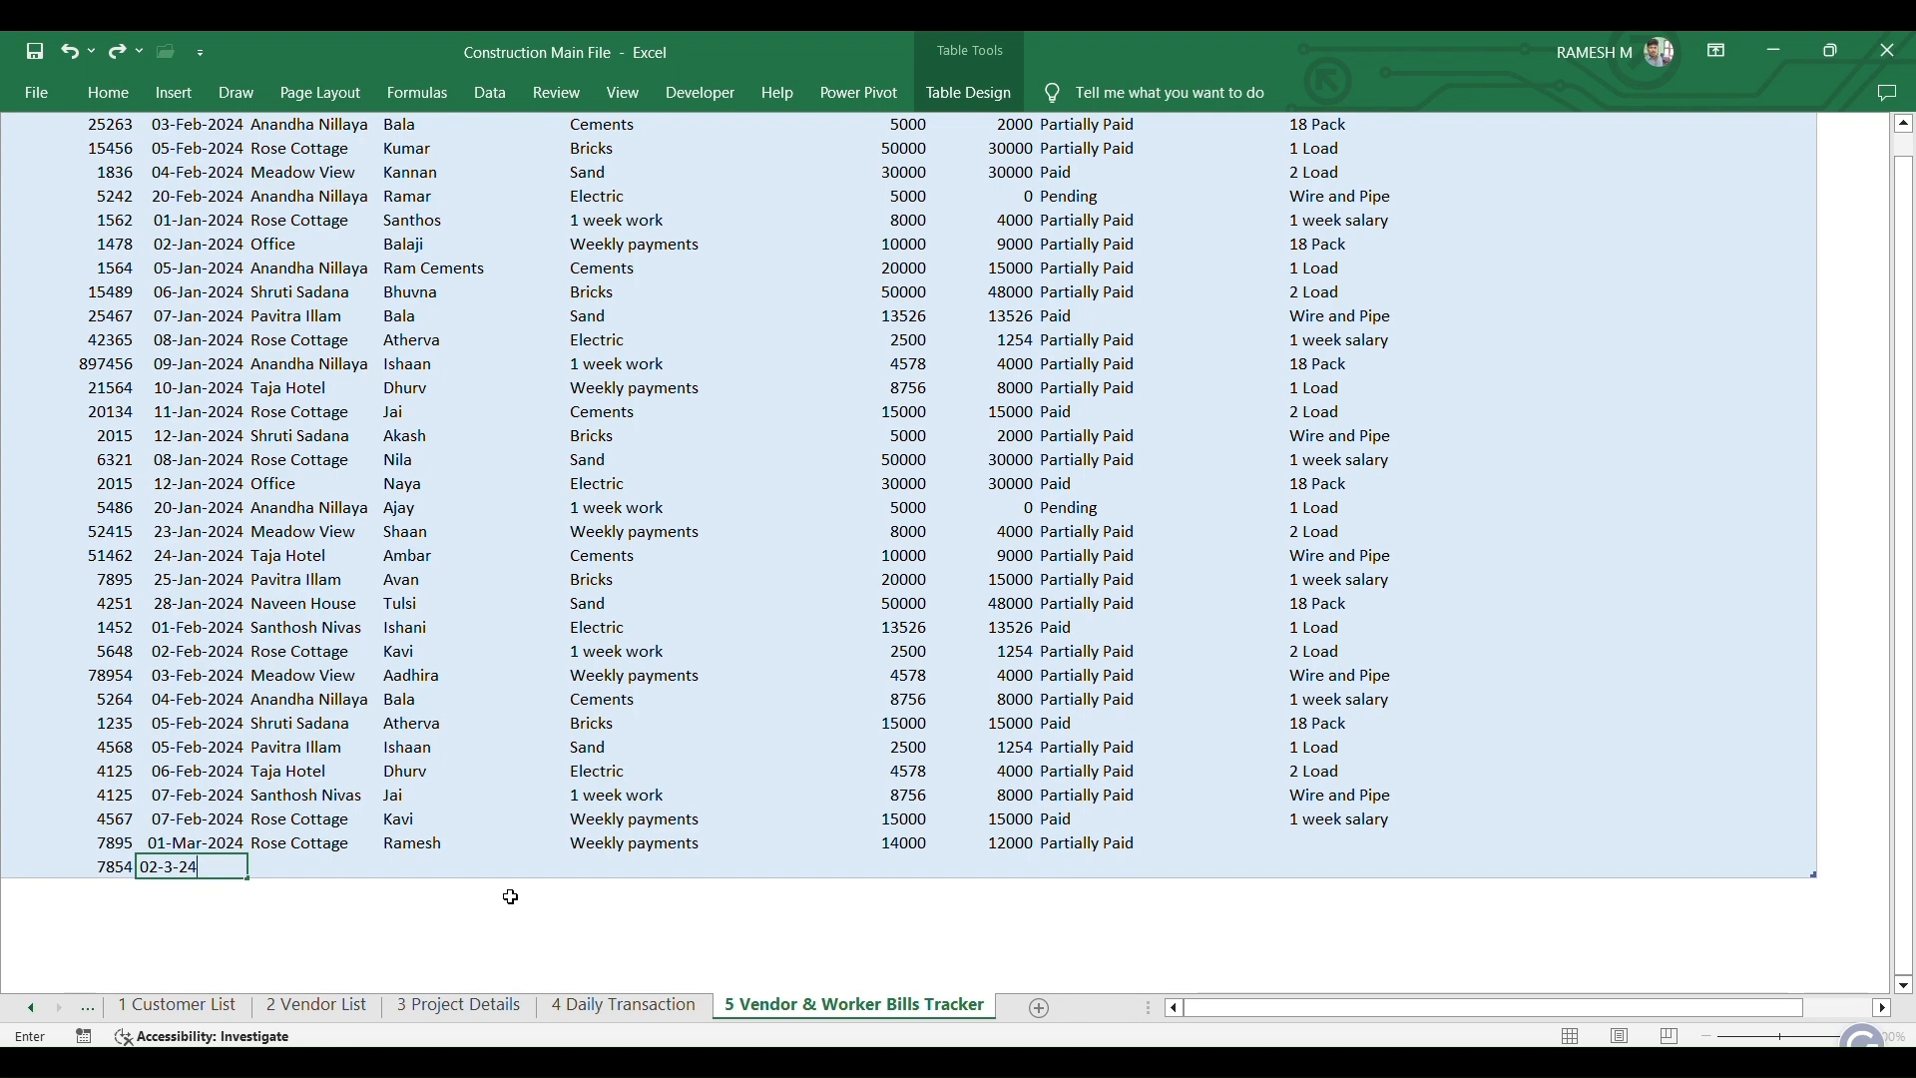
{"action": "key", "text": "Tab"}
{"action": "left_click", "coordinate": [392, 868]}
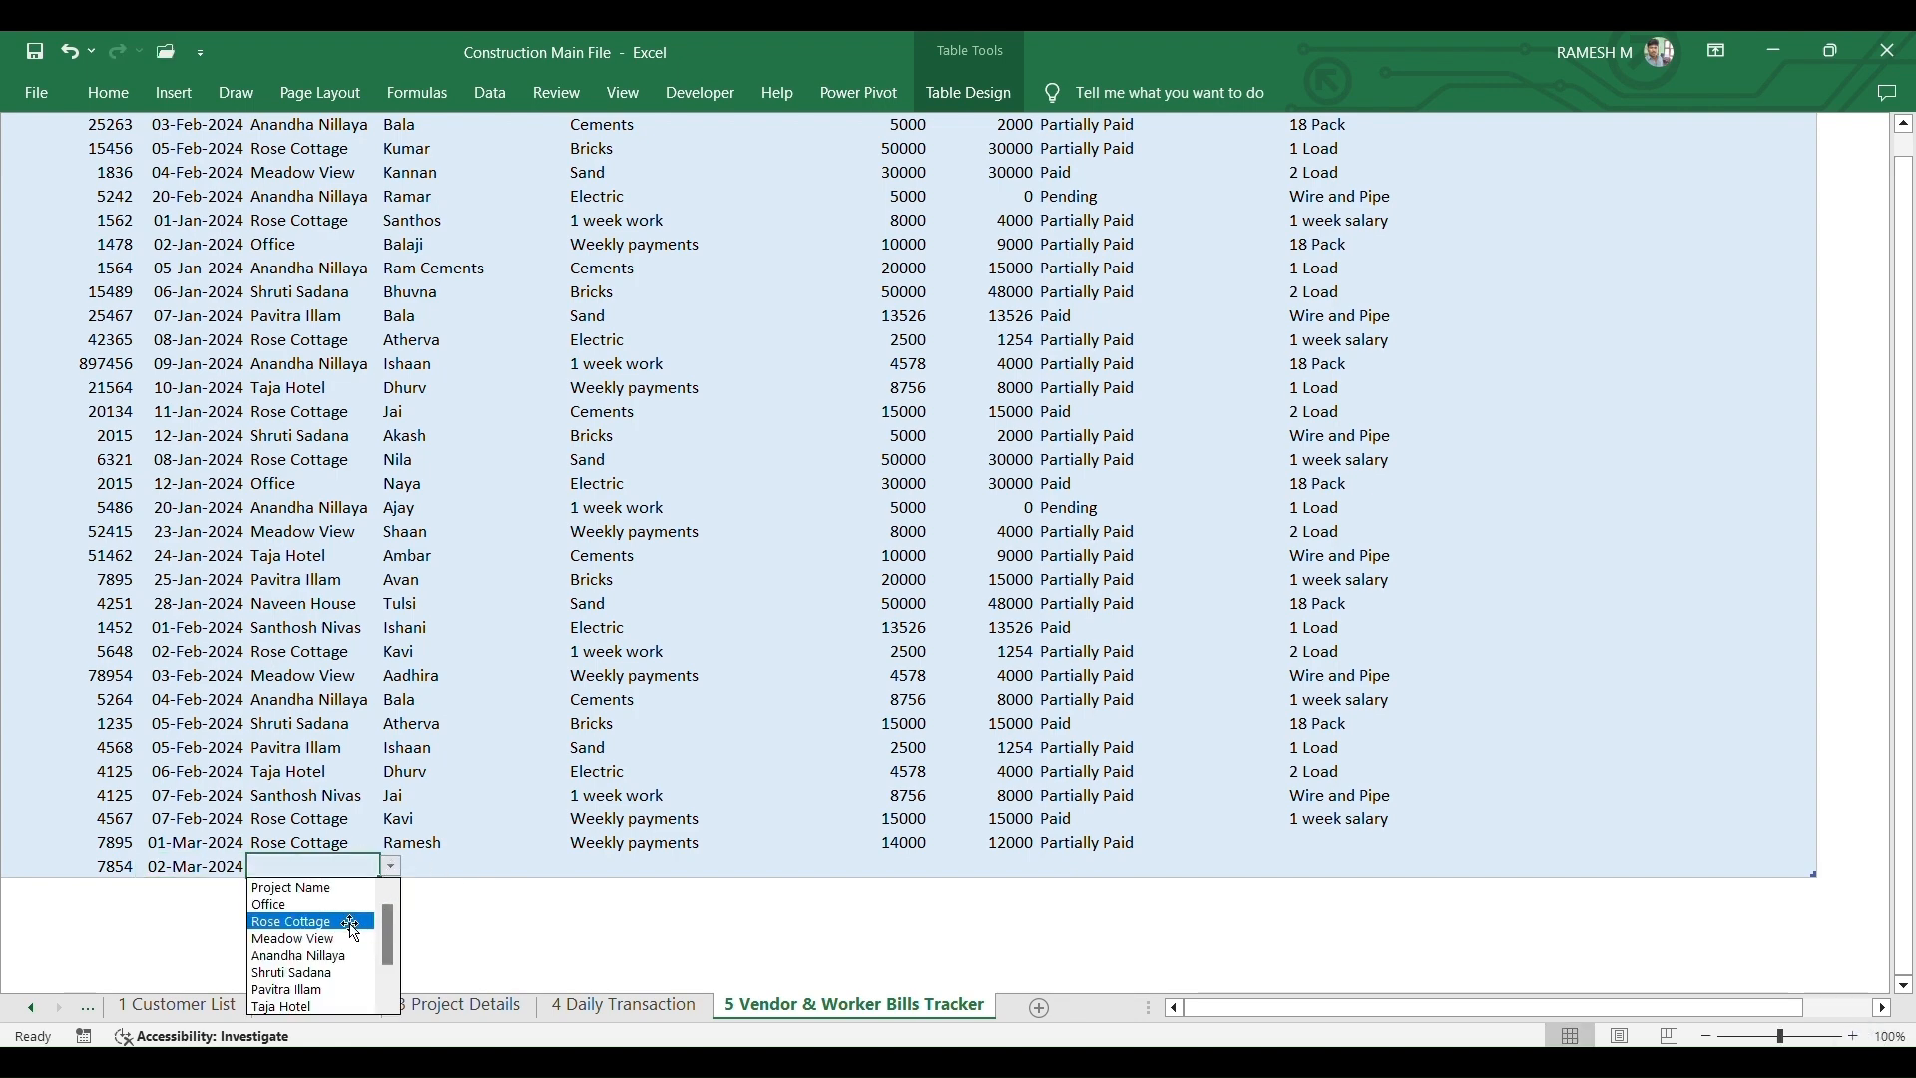
{"action": "left_click", "coordinate": [351, 922]}
- Enter the worker's name, the description 'Weekly payments' and a bill amount of 12000
{"action": "left_click", "coordinate": [467, 868]}
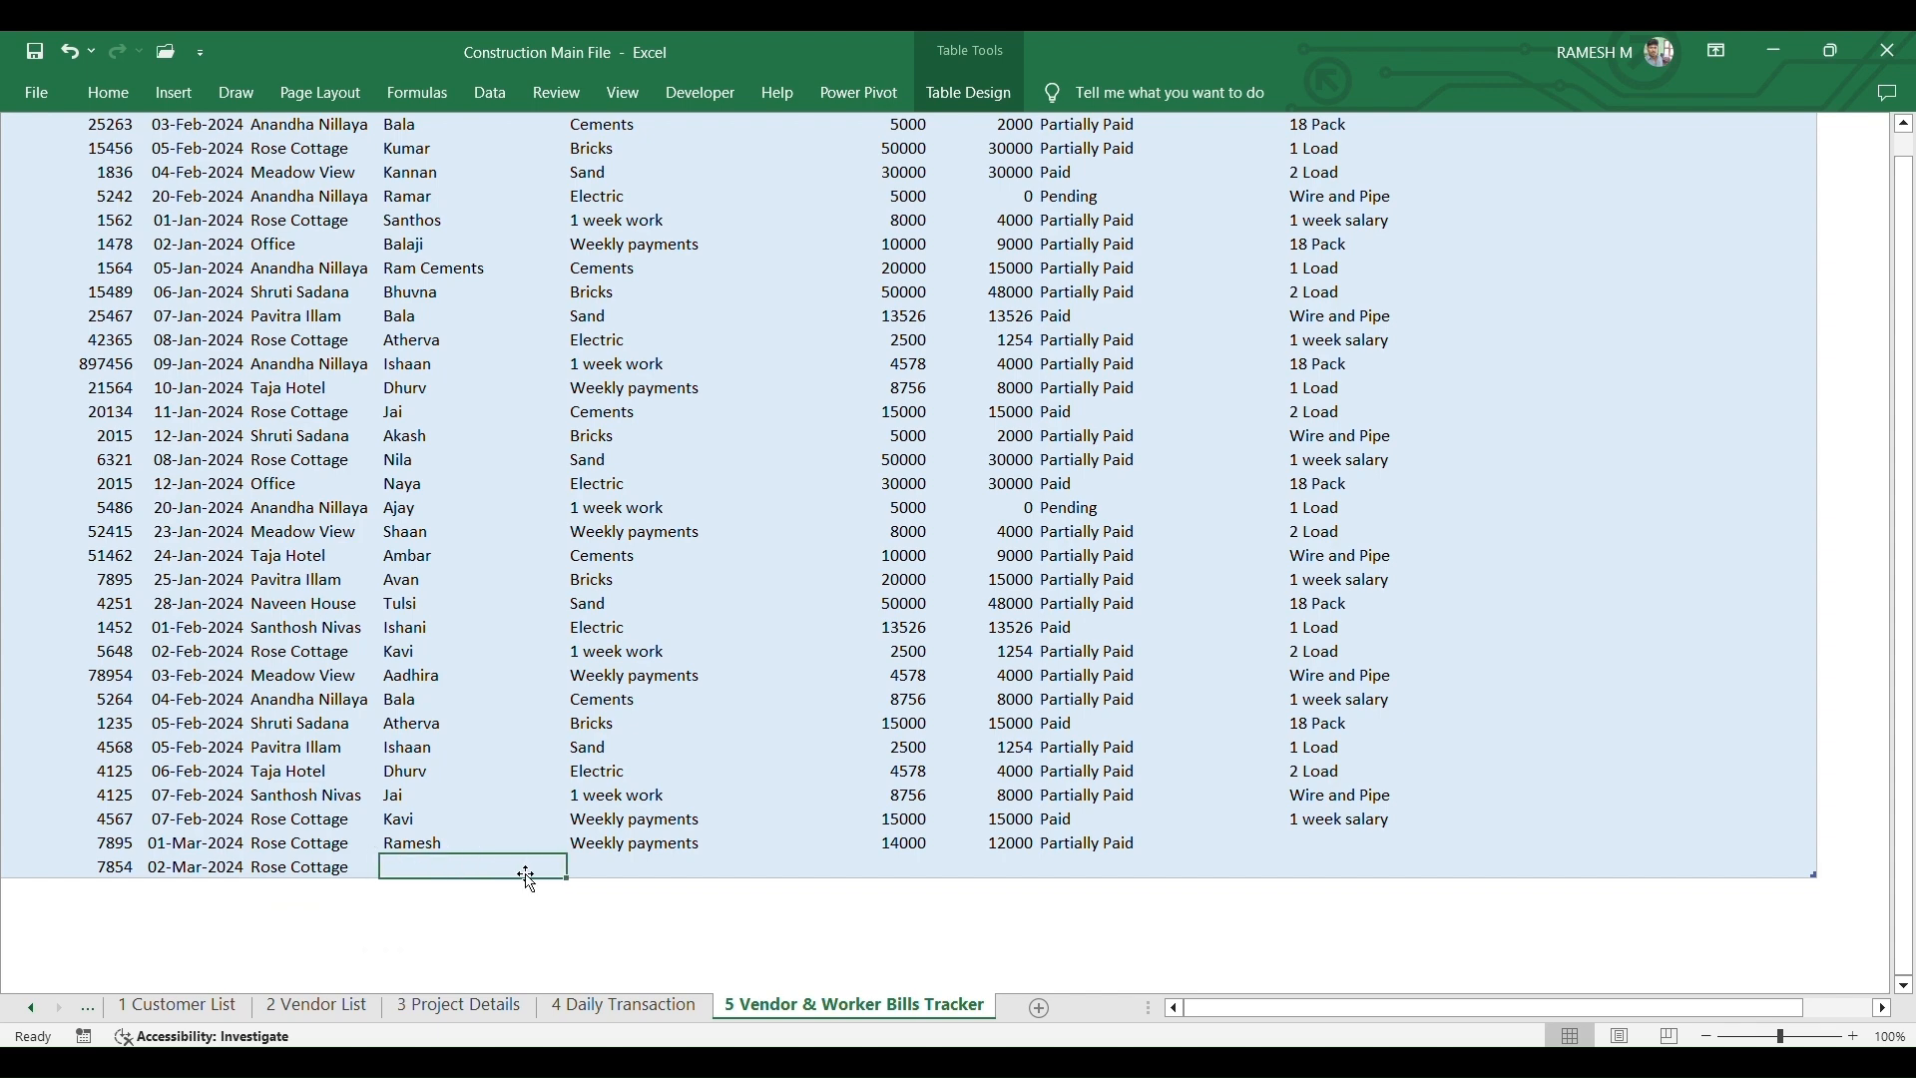
{"action": "type", "text": "Ramesh"}
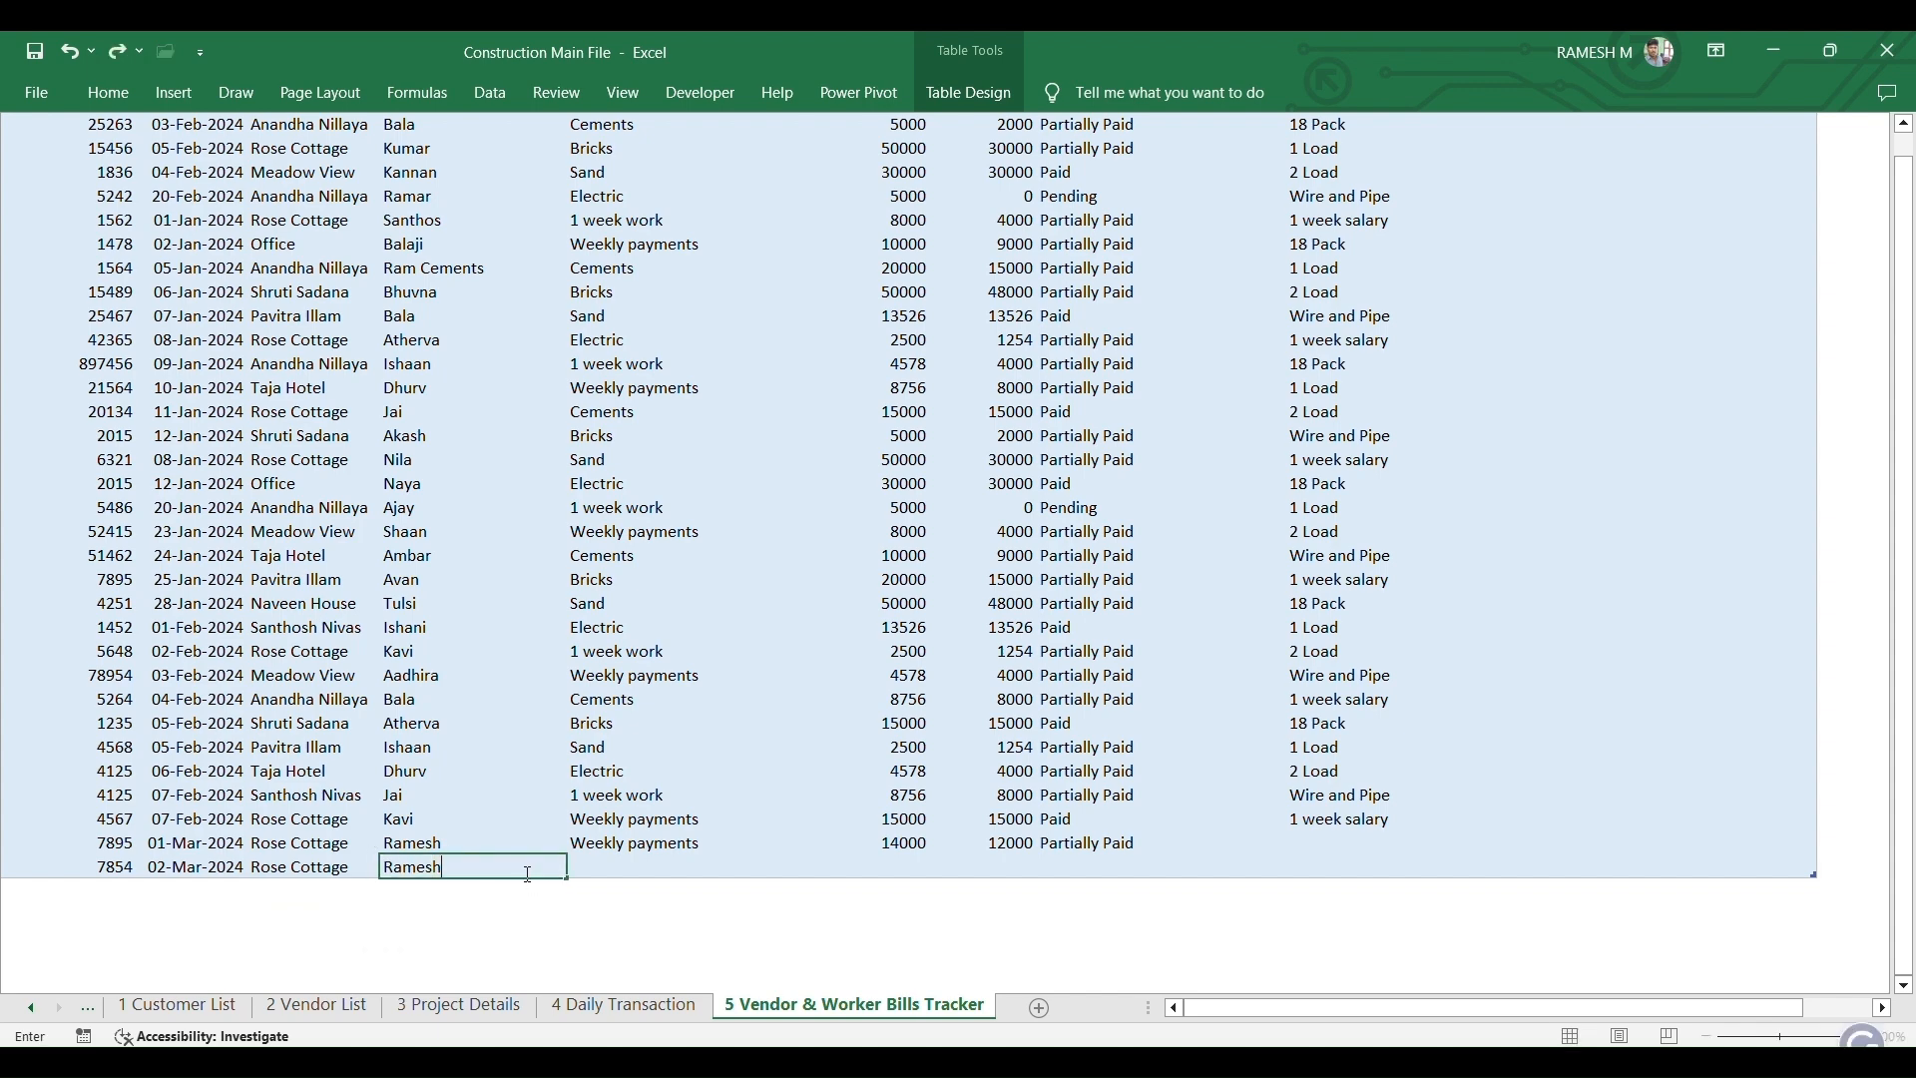
{"action": "key", "text": "Tab"}
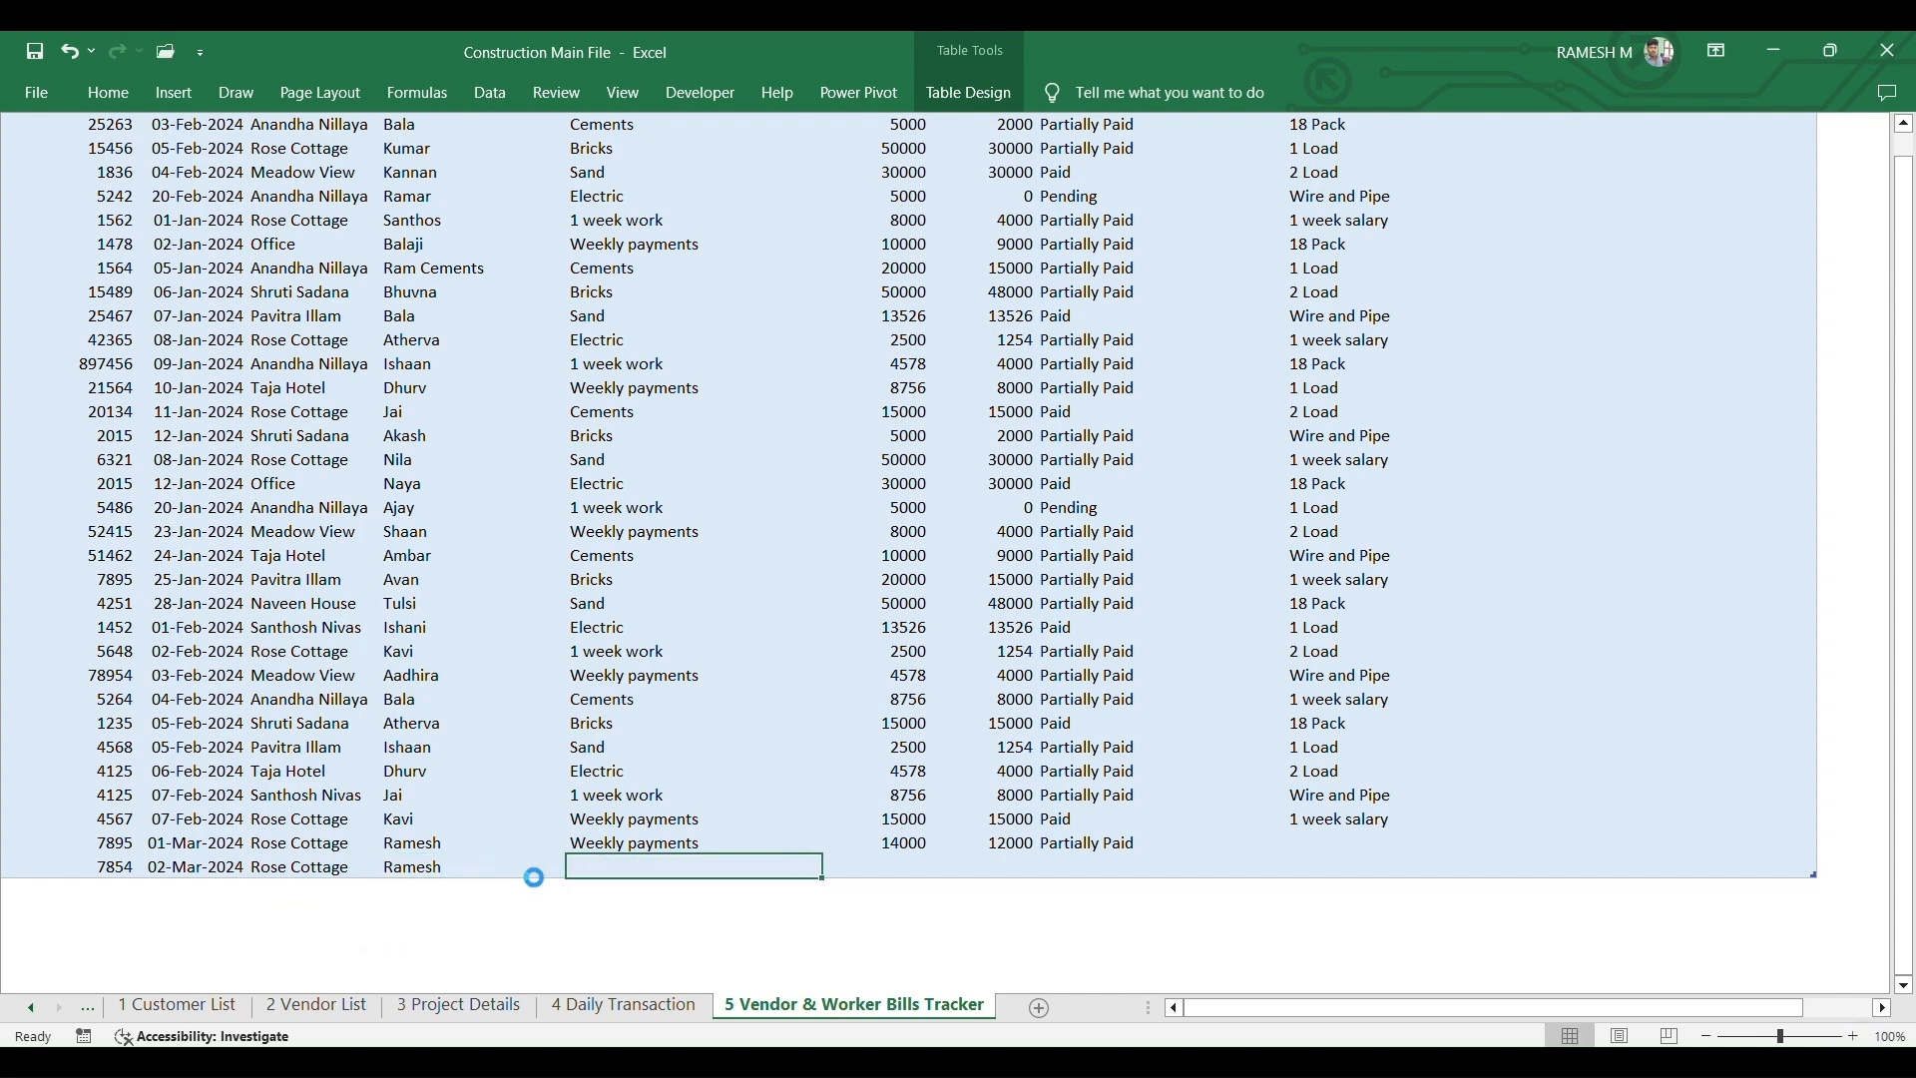
{"action": "type", "text": "Weekly payments"}
{"action": "key", "text": "Tab"}
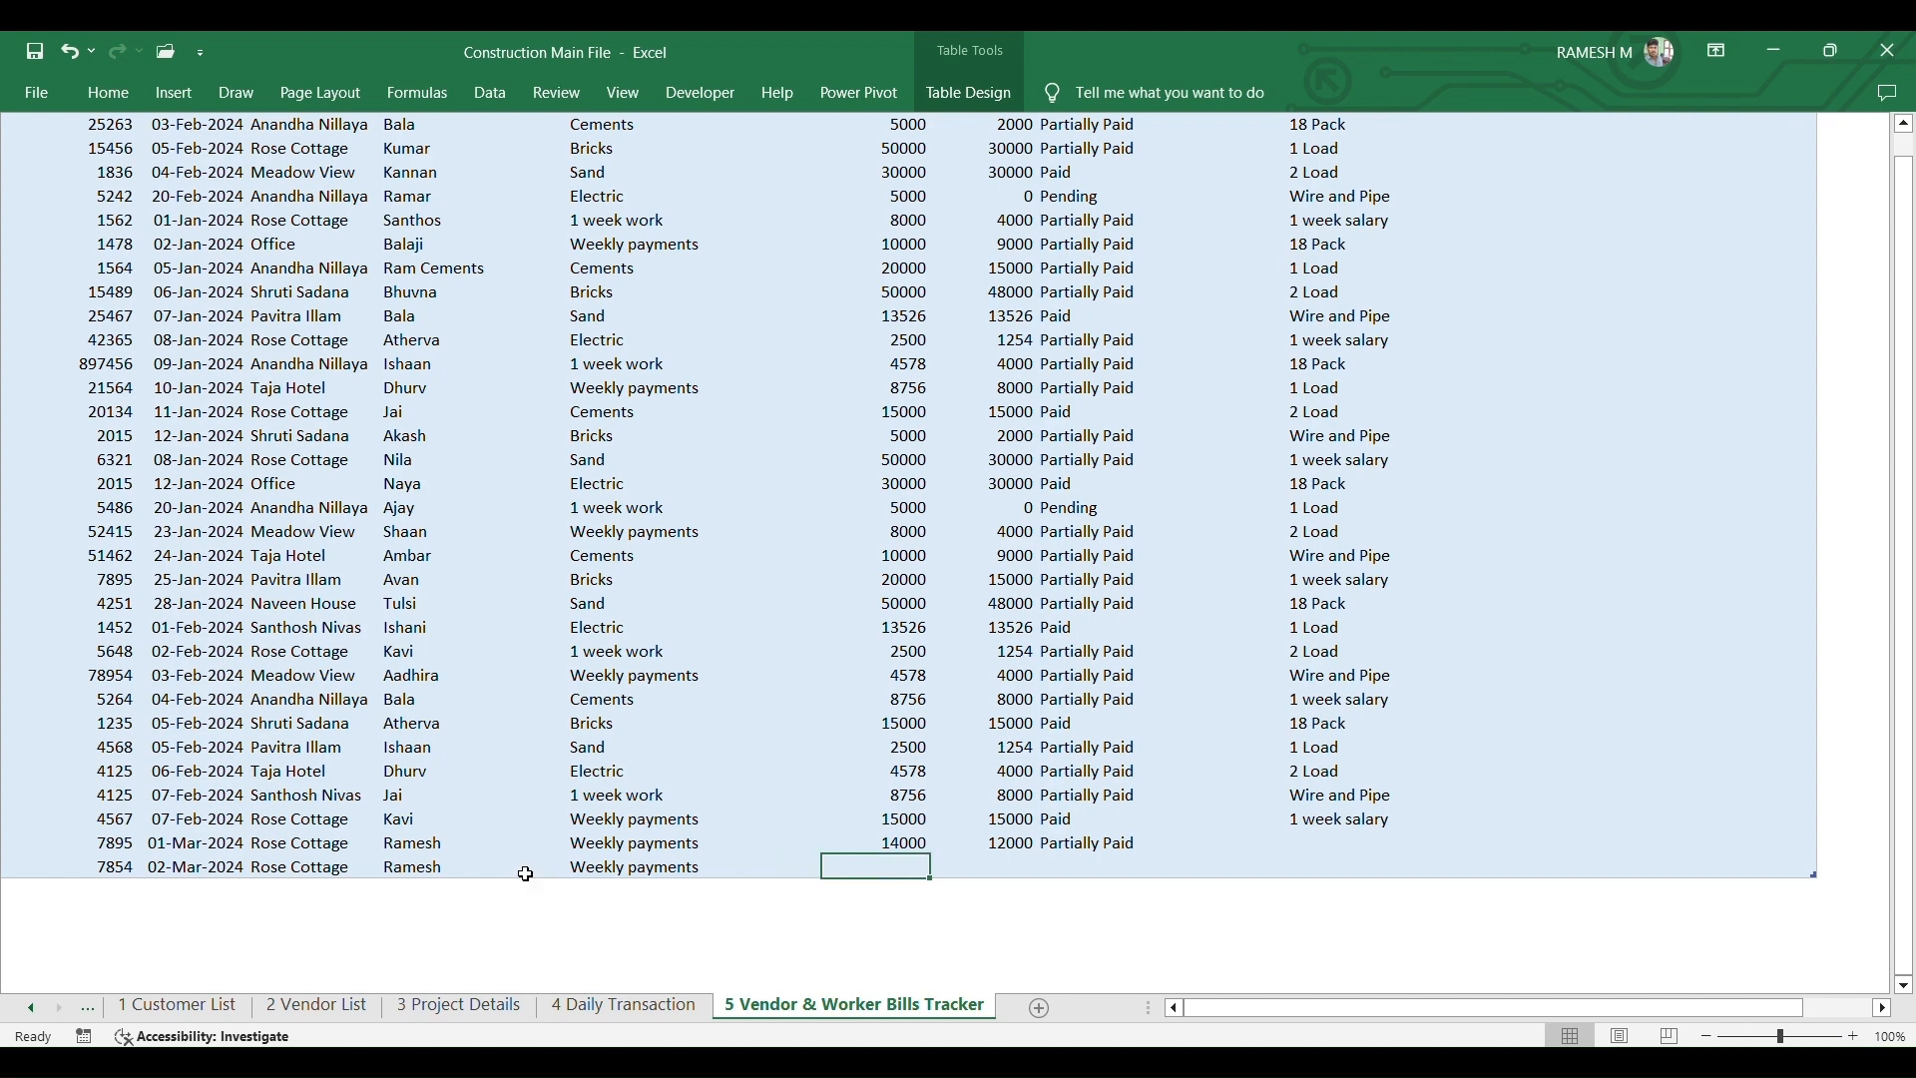
{"action": "type", "text": "12000"}
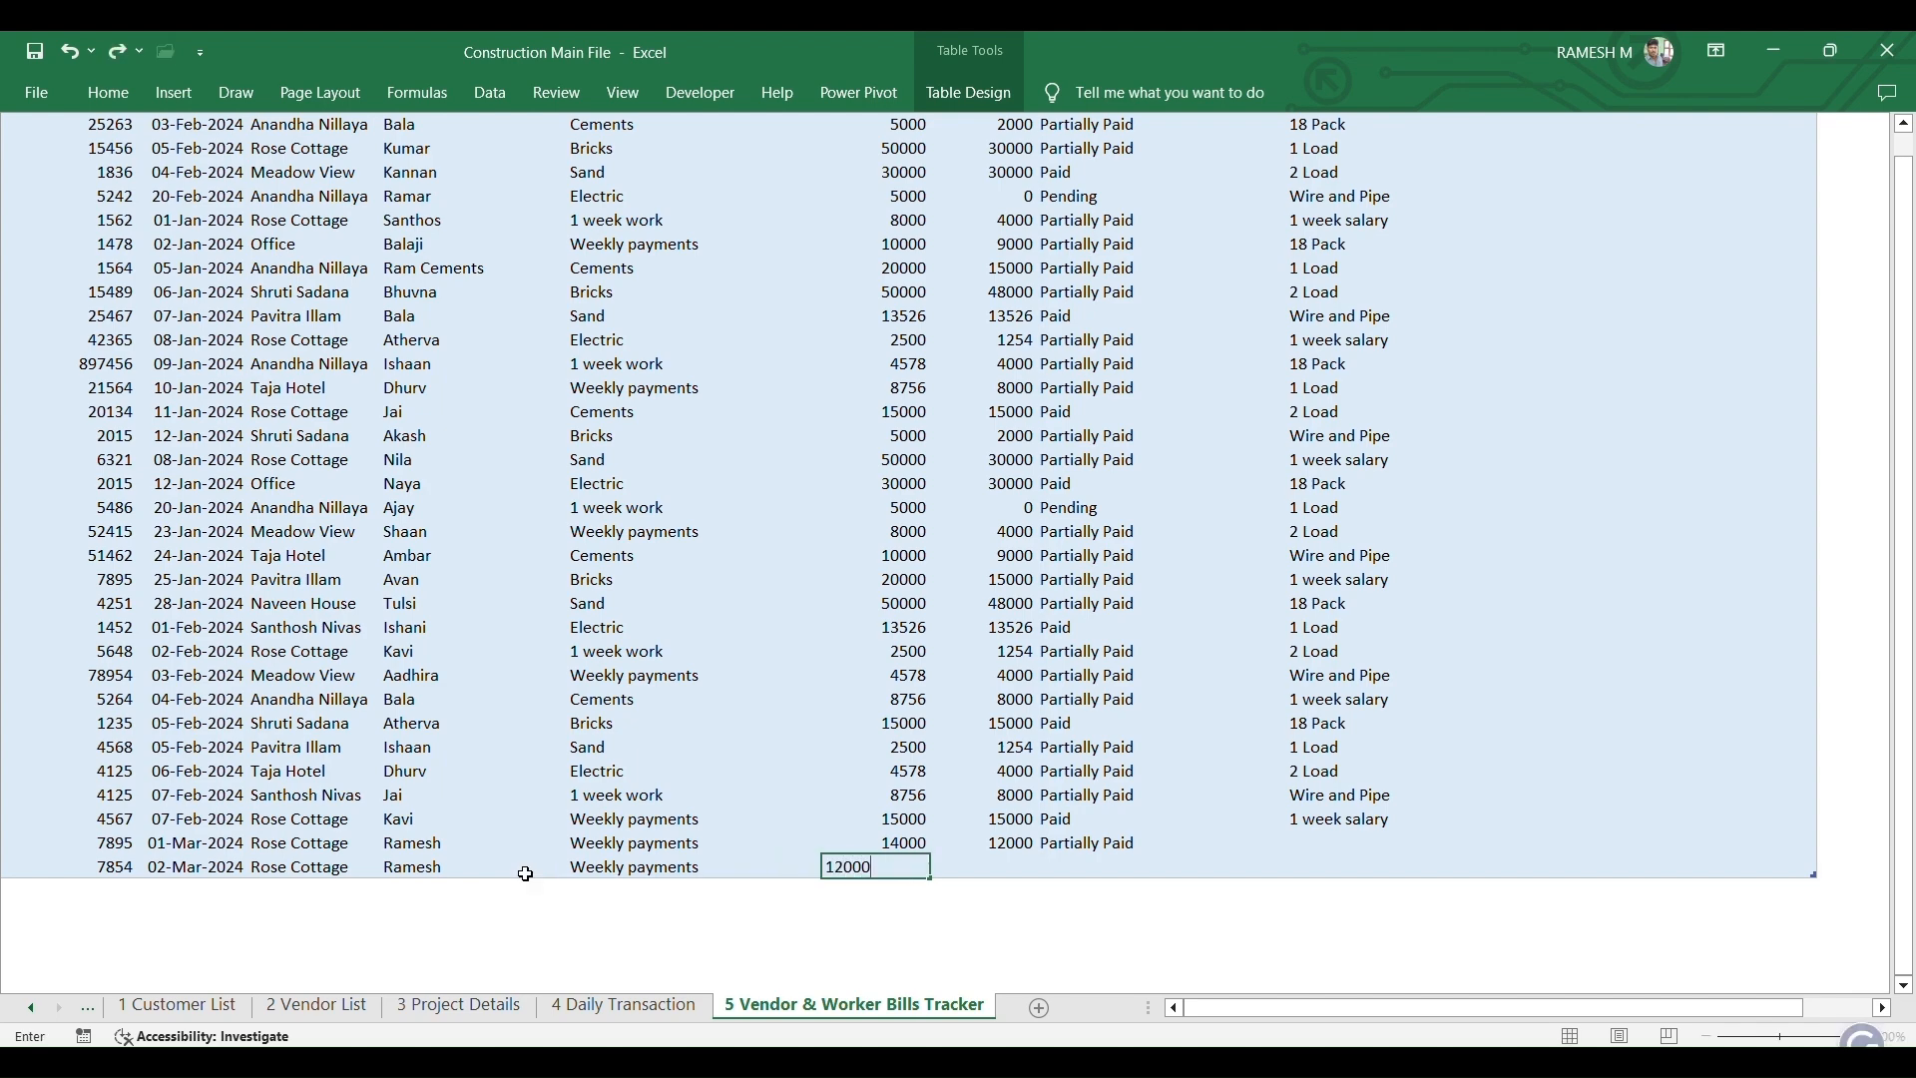
{"action": "key", "text": "Tab"}
- Record a paid amount of 12000, correcting the mistyped 10000, and set the status to Paid
{"action": "type", "text": "10000"}
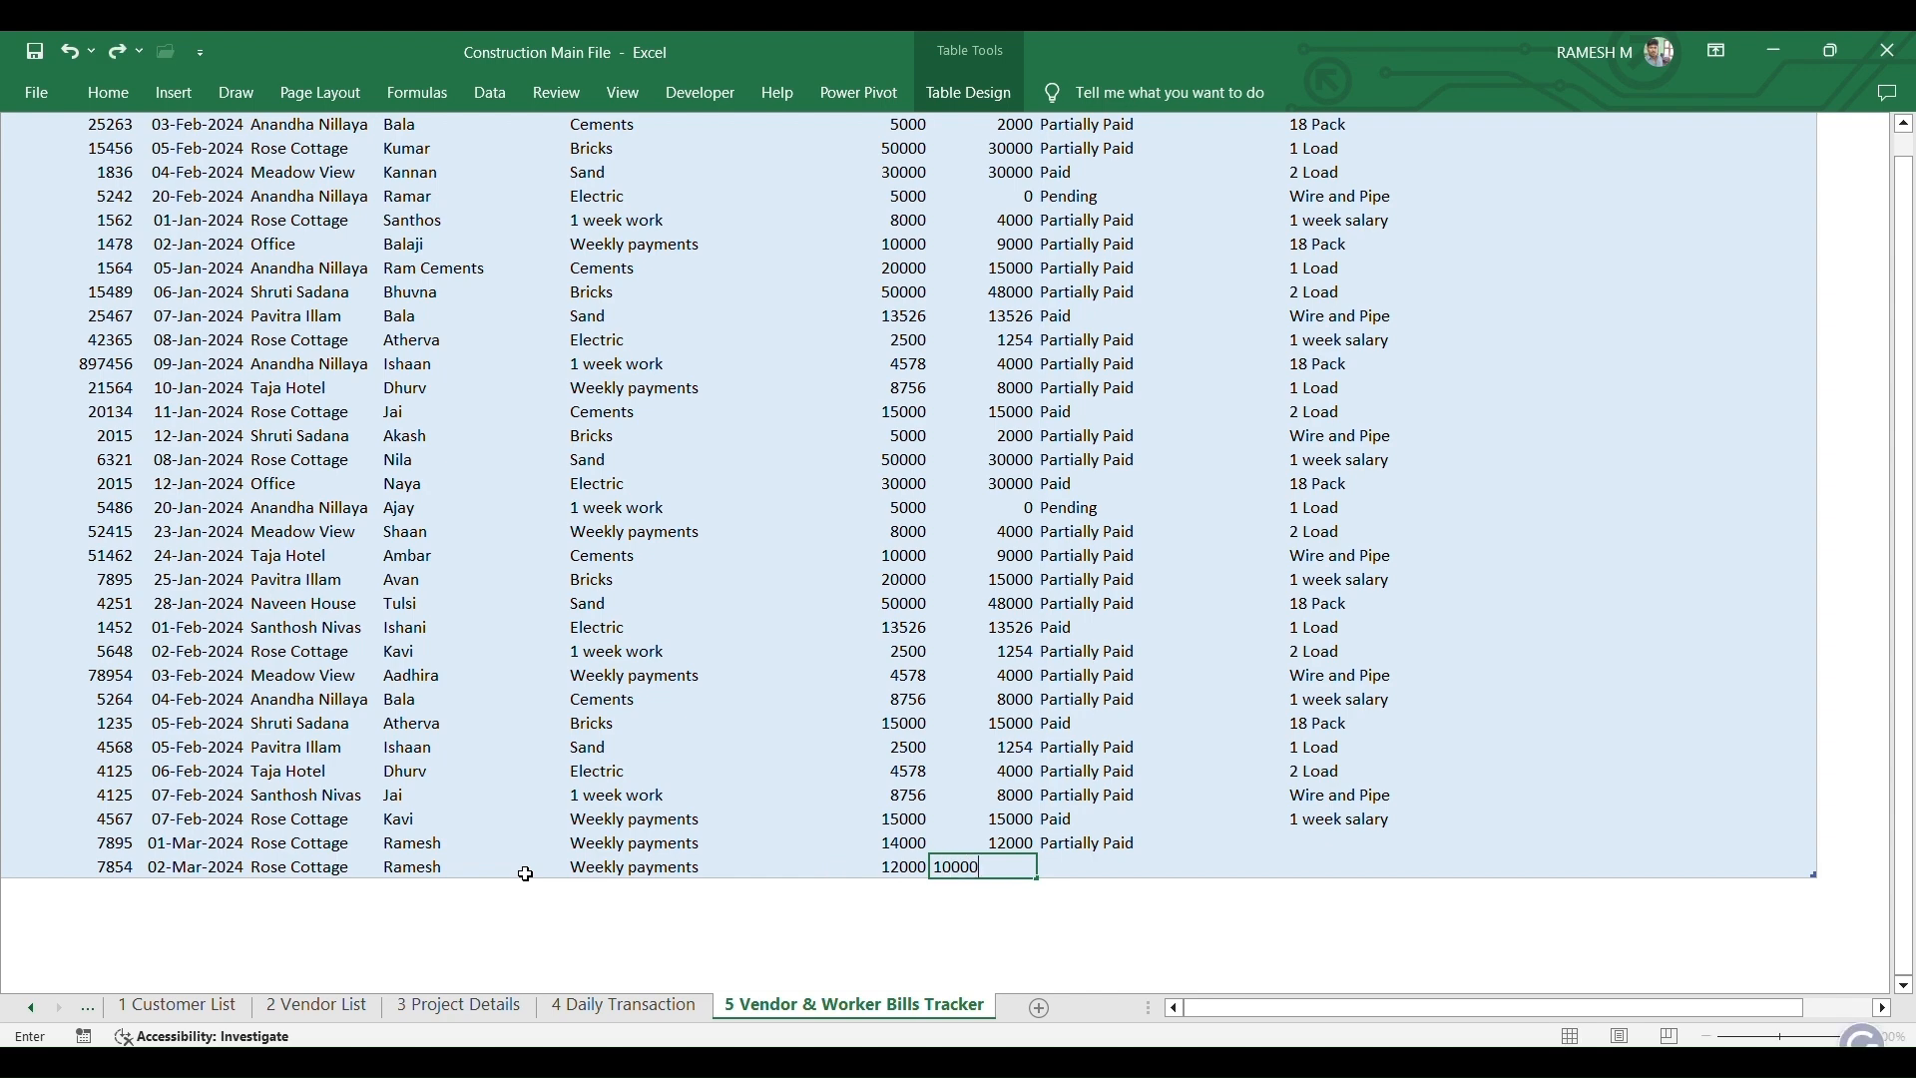
{"action": "key", "text": "Tab"}
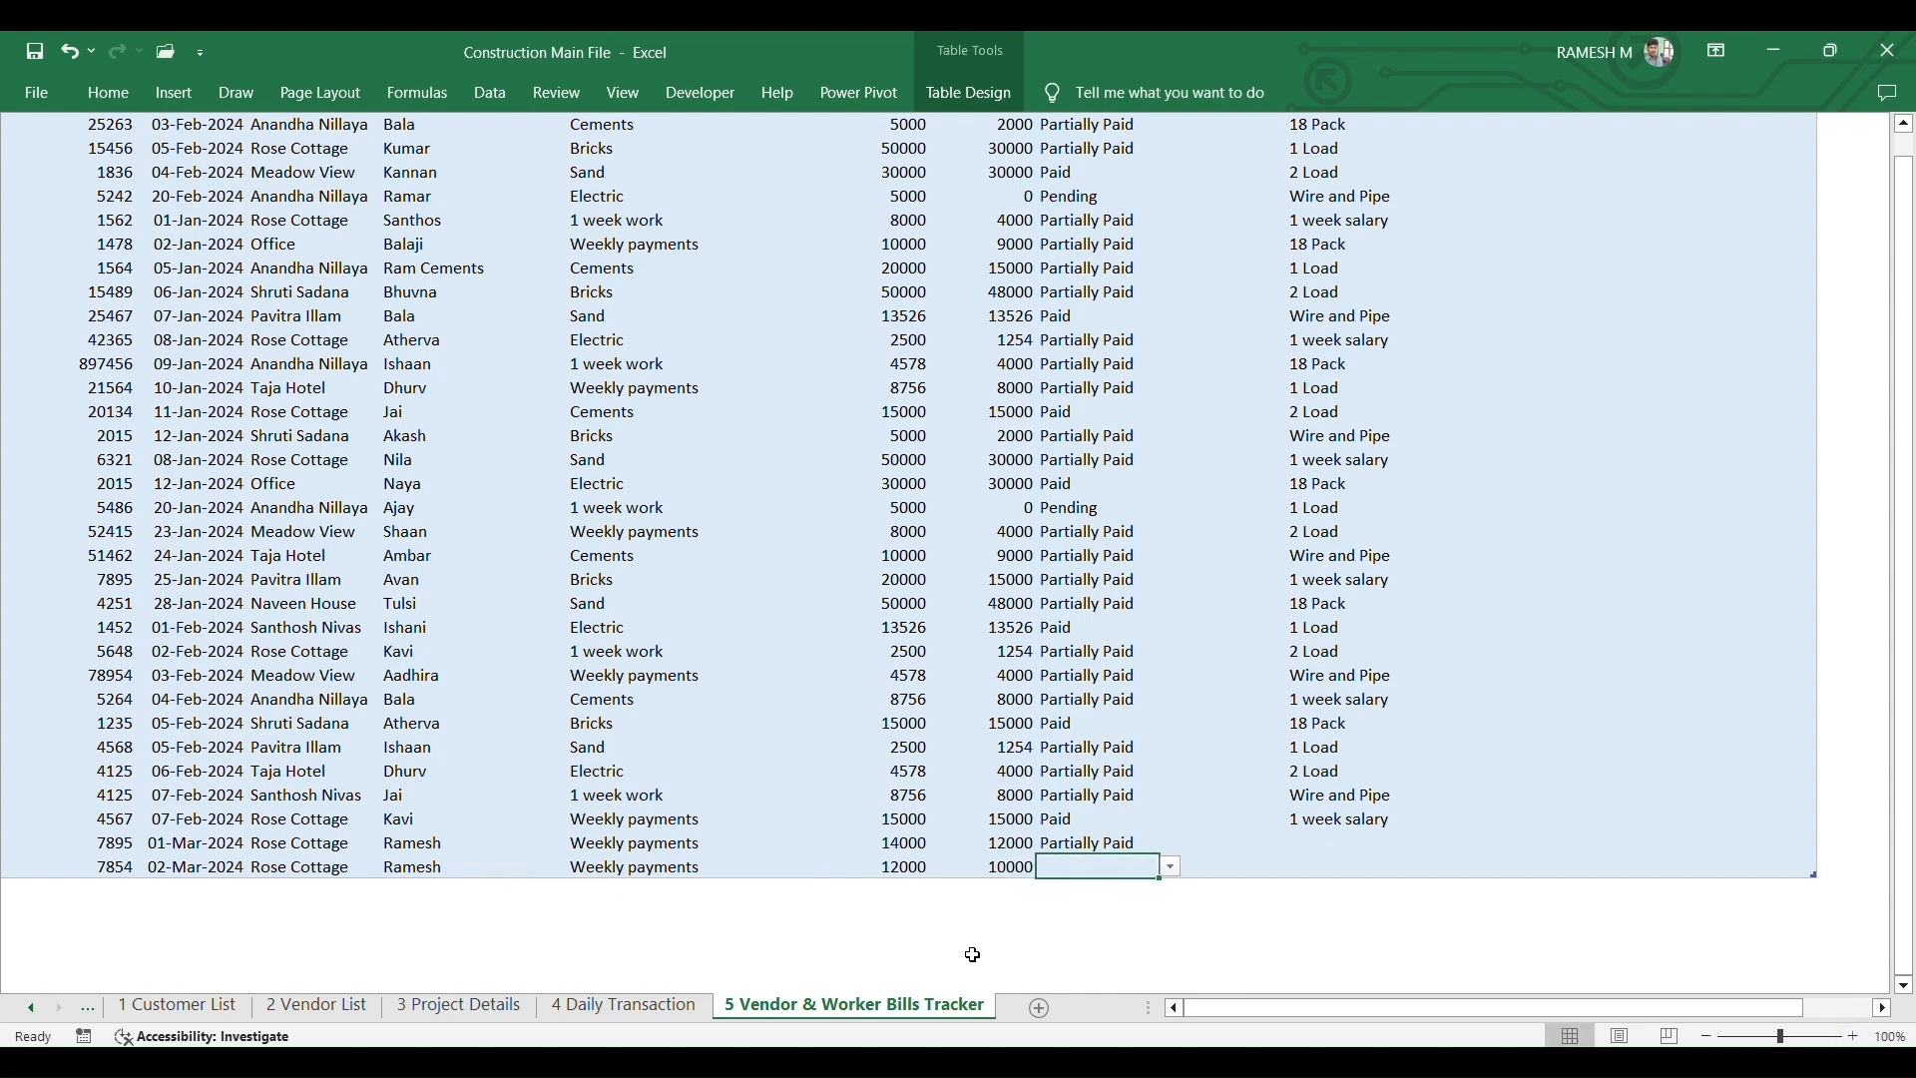
{"action": "left_click", "coordinate": [1005, 864]}
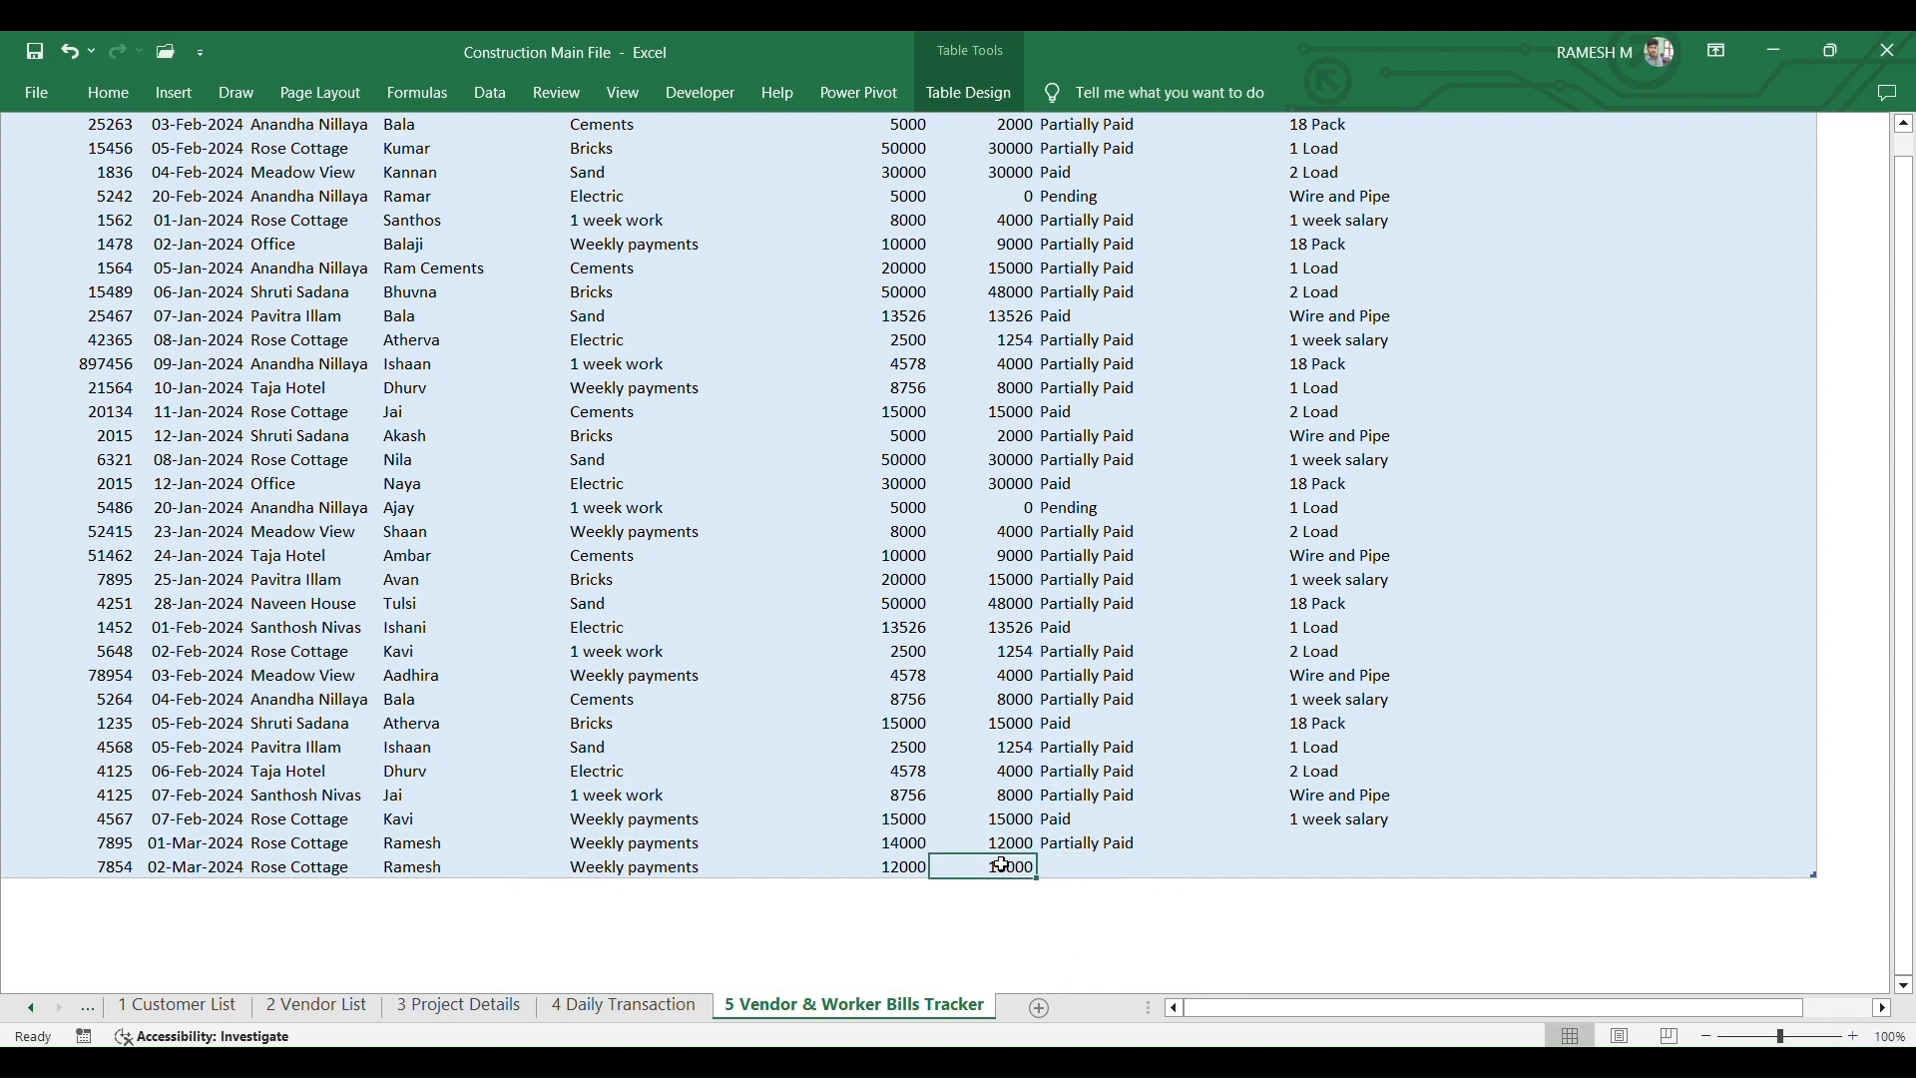
{"action": "type", "text": "12000"}
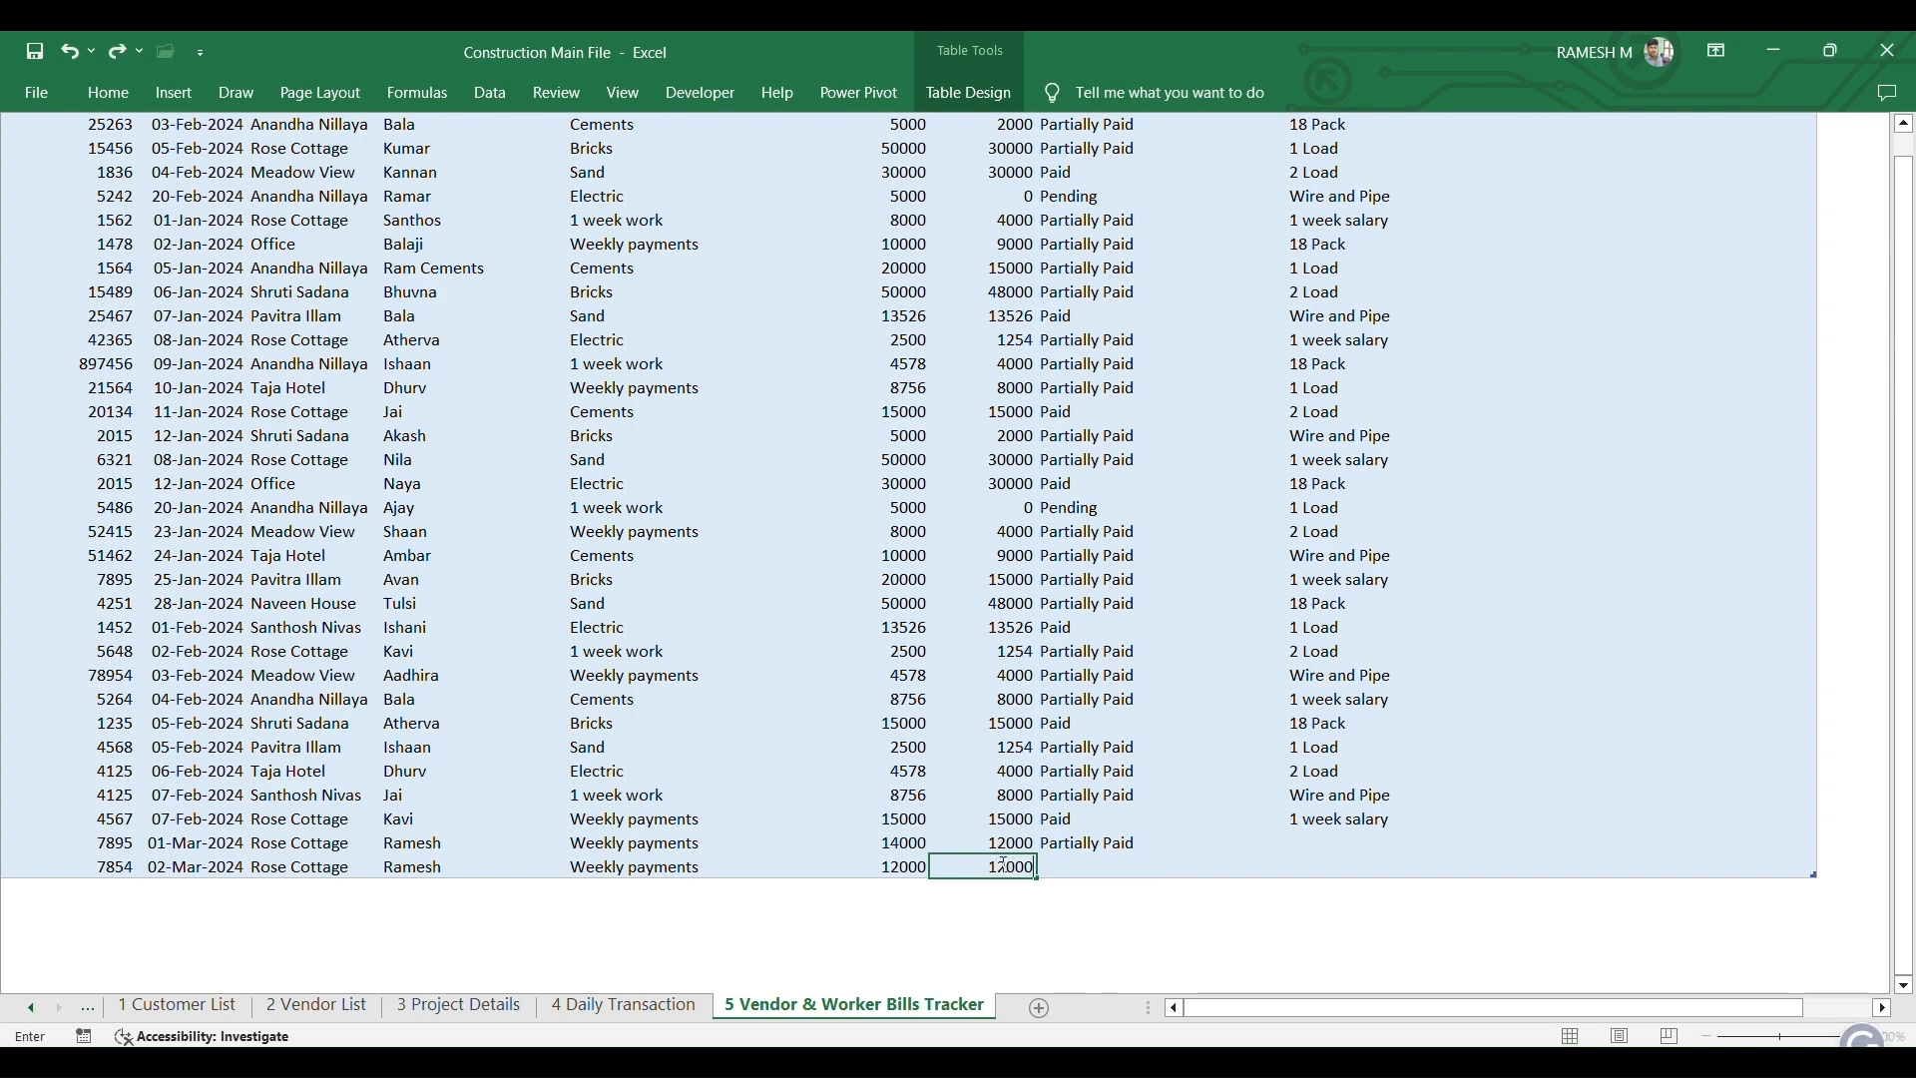
{"action": "key", "text": "Tab"}
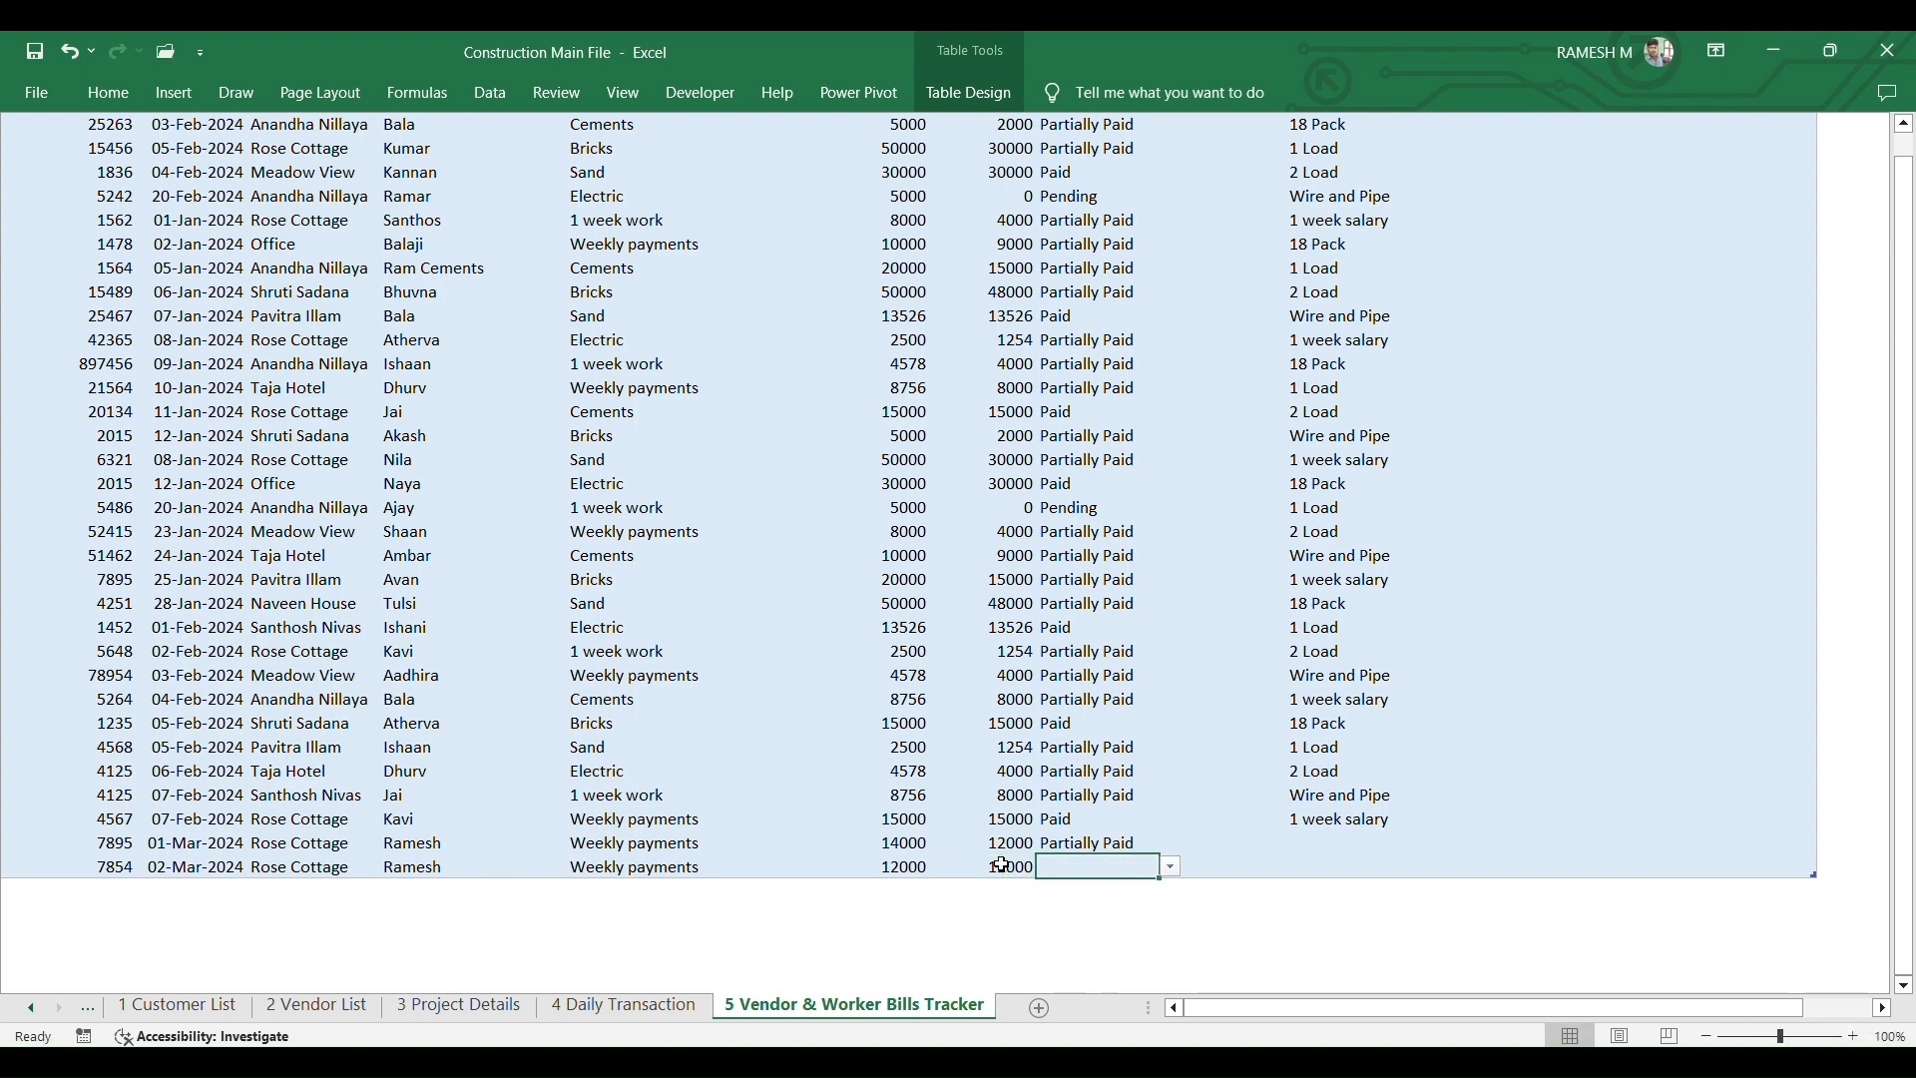
{"action": "left_click", "coordinate": [1170, 867]}
{"action": "left_click", "coordinate": [1071, 889]}
{"action": "left_click", "coordinate": [1245, 864]}
{"action": "left_click", "coordinate": [1335, 868]}
{"action": "left_click", "coordinate": [1218, 887]}
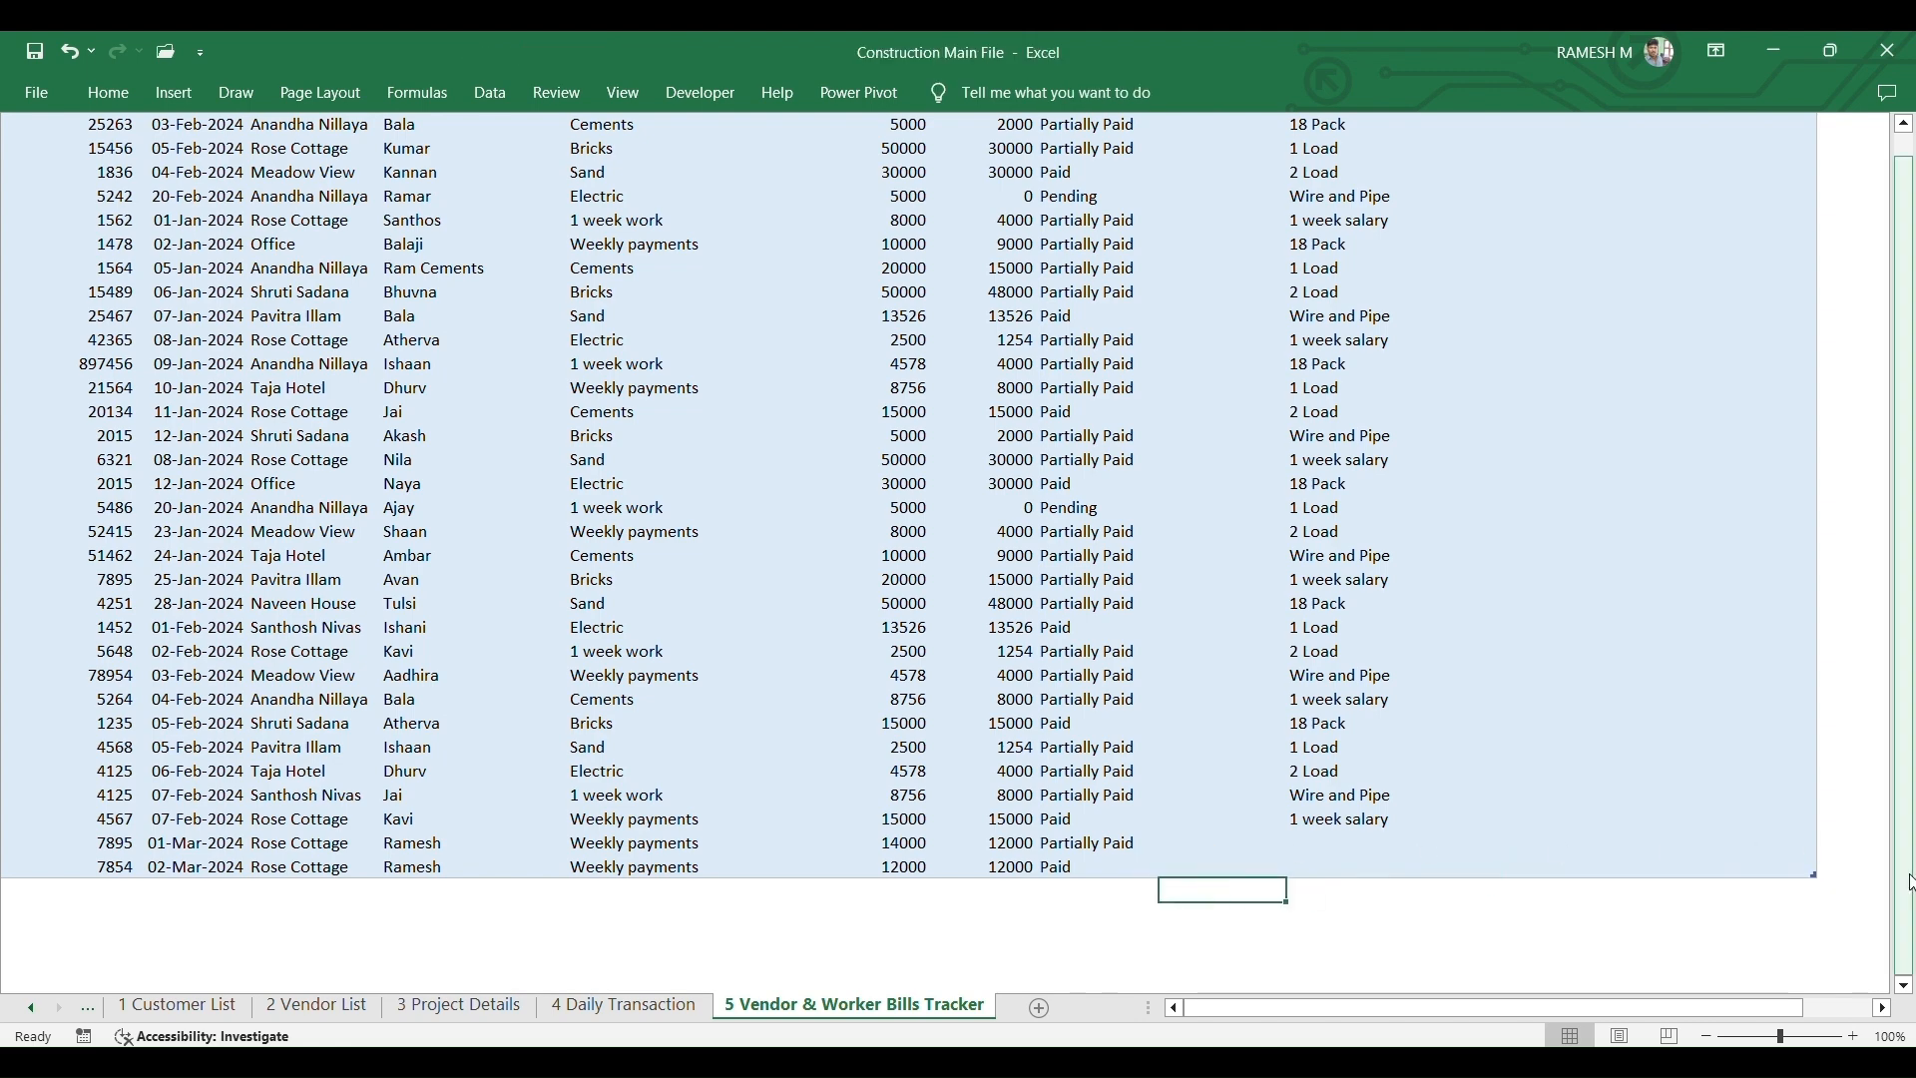
- Select the new row's Notes cell, then return to the PowerPoint slideshow
{"action": "scroll", "coordinate": [1861, 851], "scroll_direction": "up", "scroll_amount": 1}
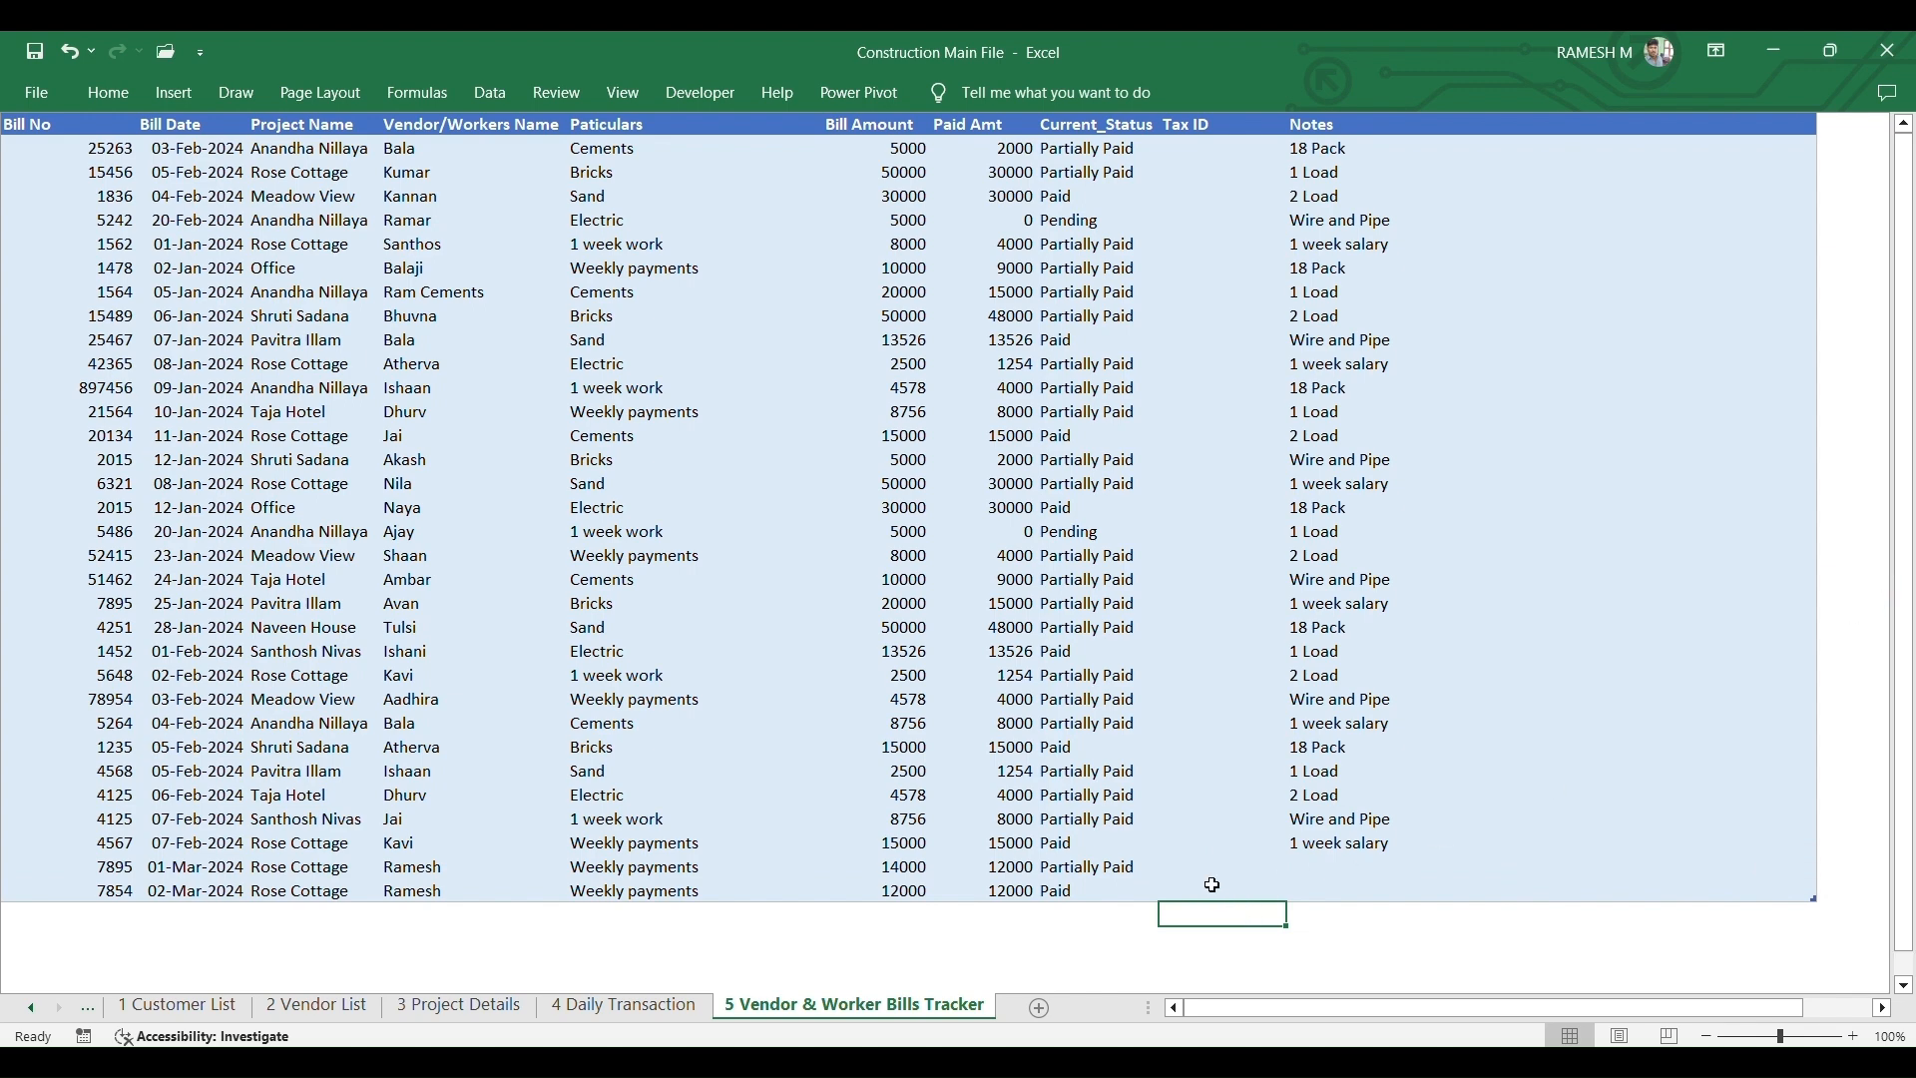
{"action": "left_click", "coordinate": [1344, 884]}
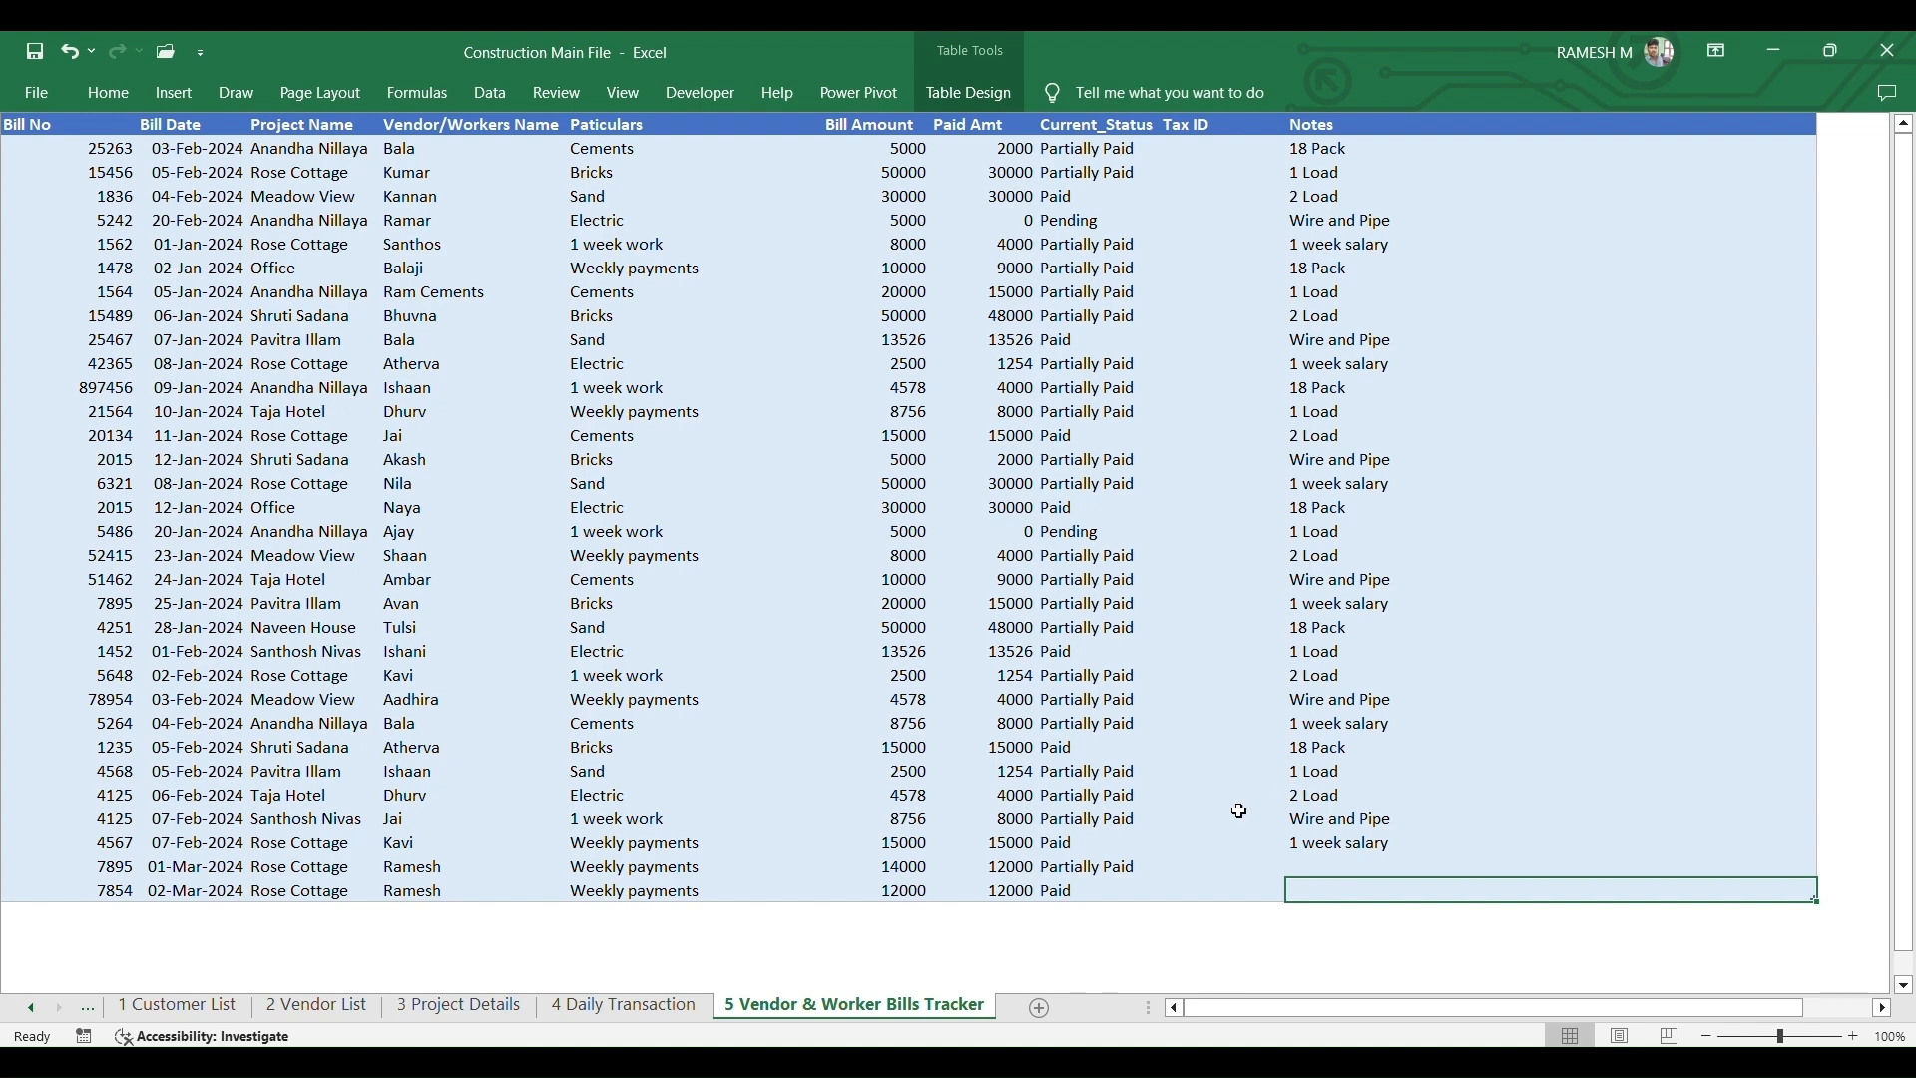
{"action": "key", "text": "alt+Tab"}
{"action": "key", "text": "Tab"}
{"action": "key", "text": "Tab"}
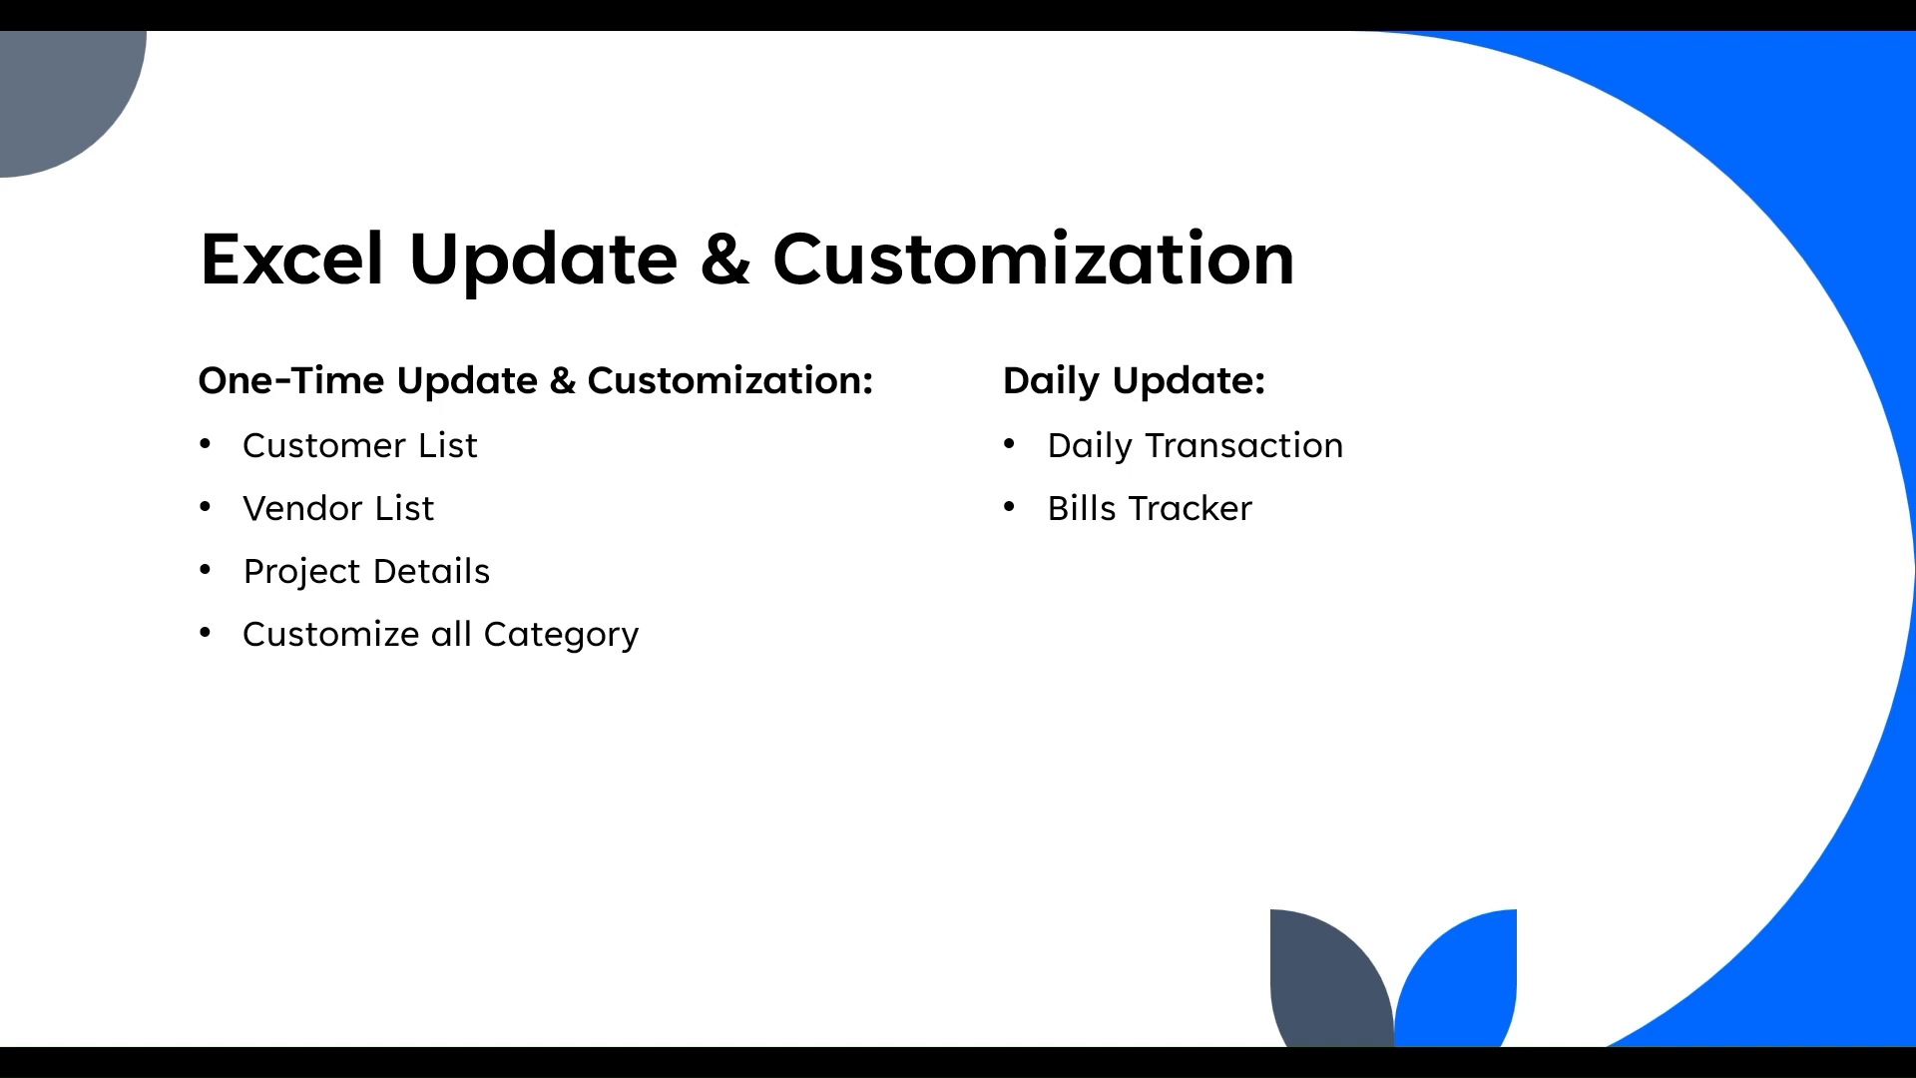
- Advance the slideshow past the Excel Update & Customization slide
{"action": "left_click", "coordinate": [832, 79]}
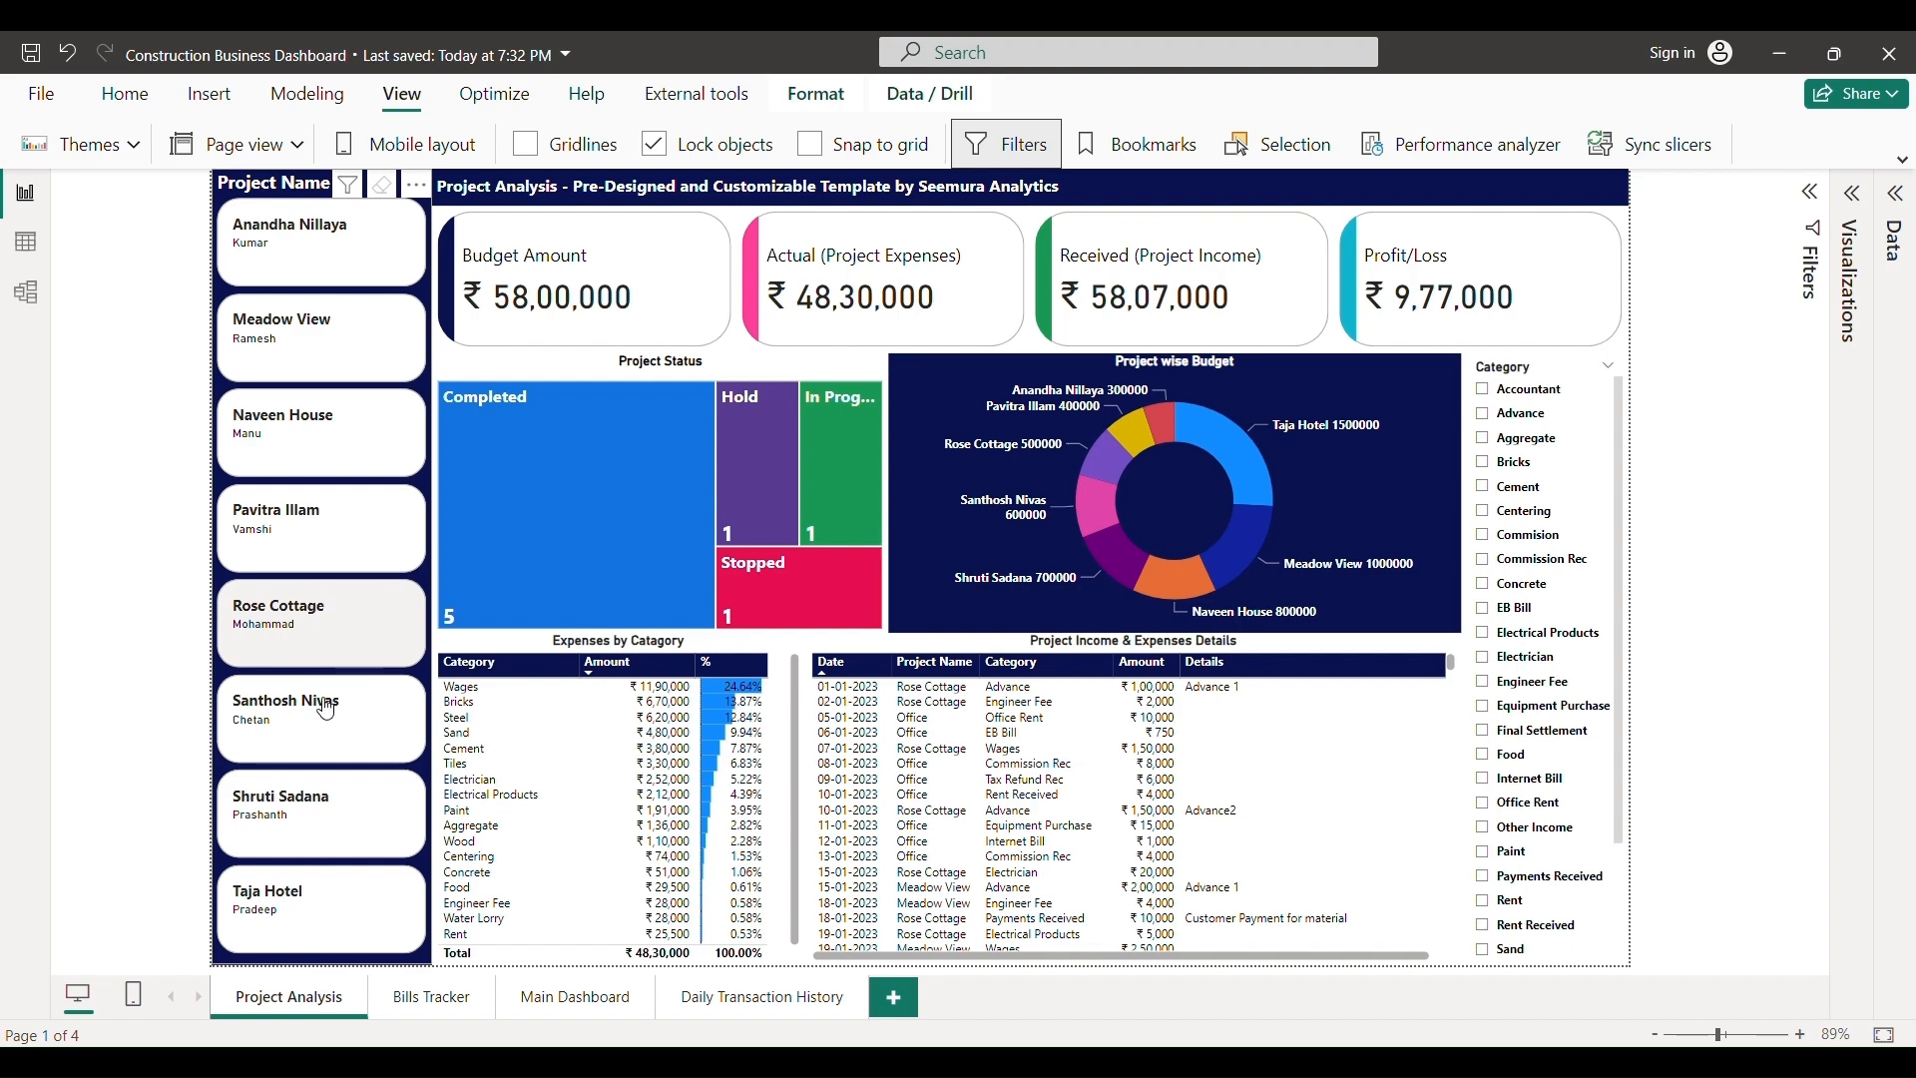
{"action": "left_click", "coordinate": [281, 526]}
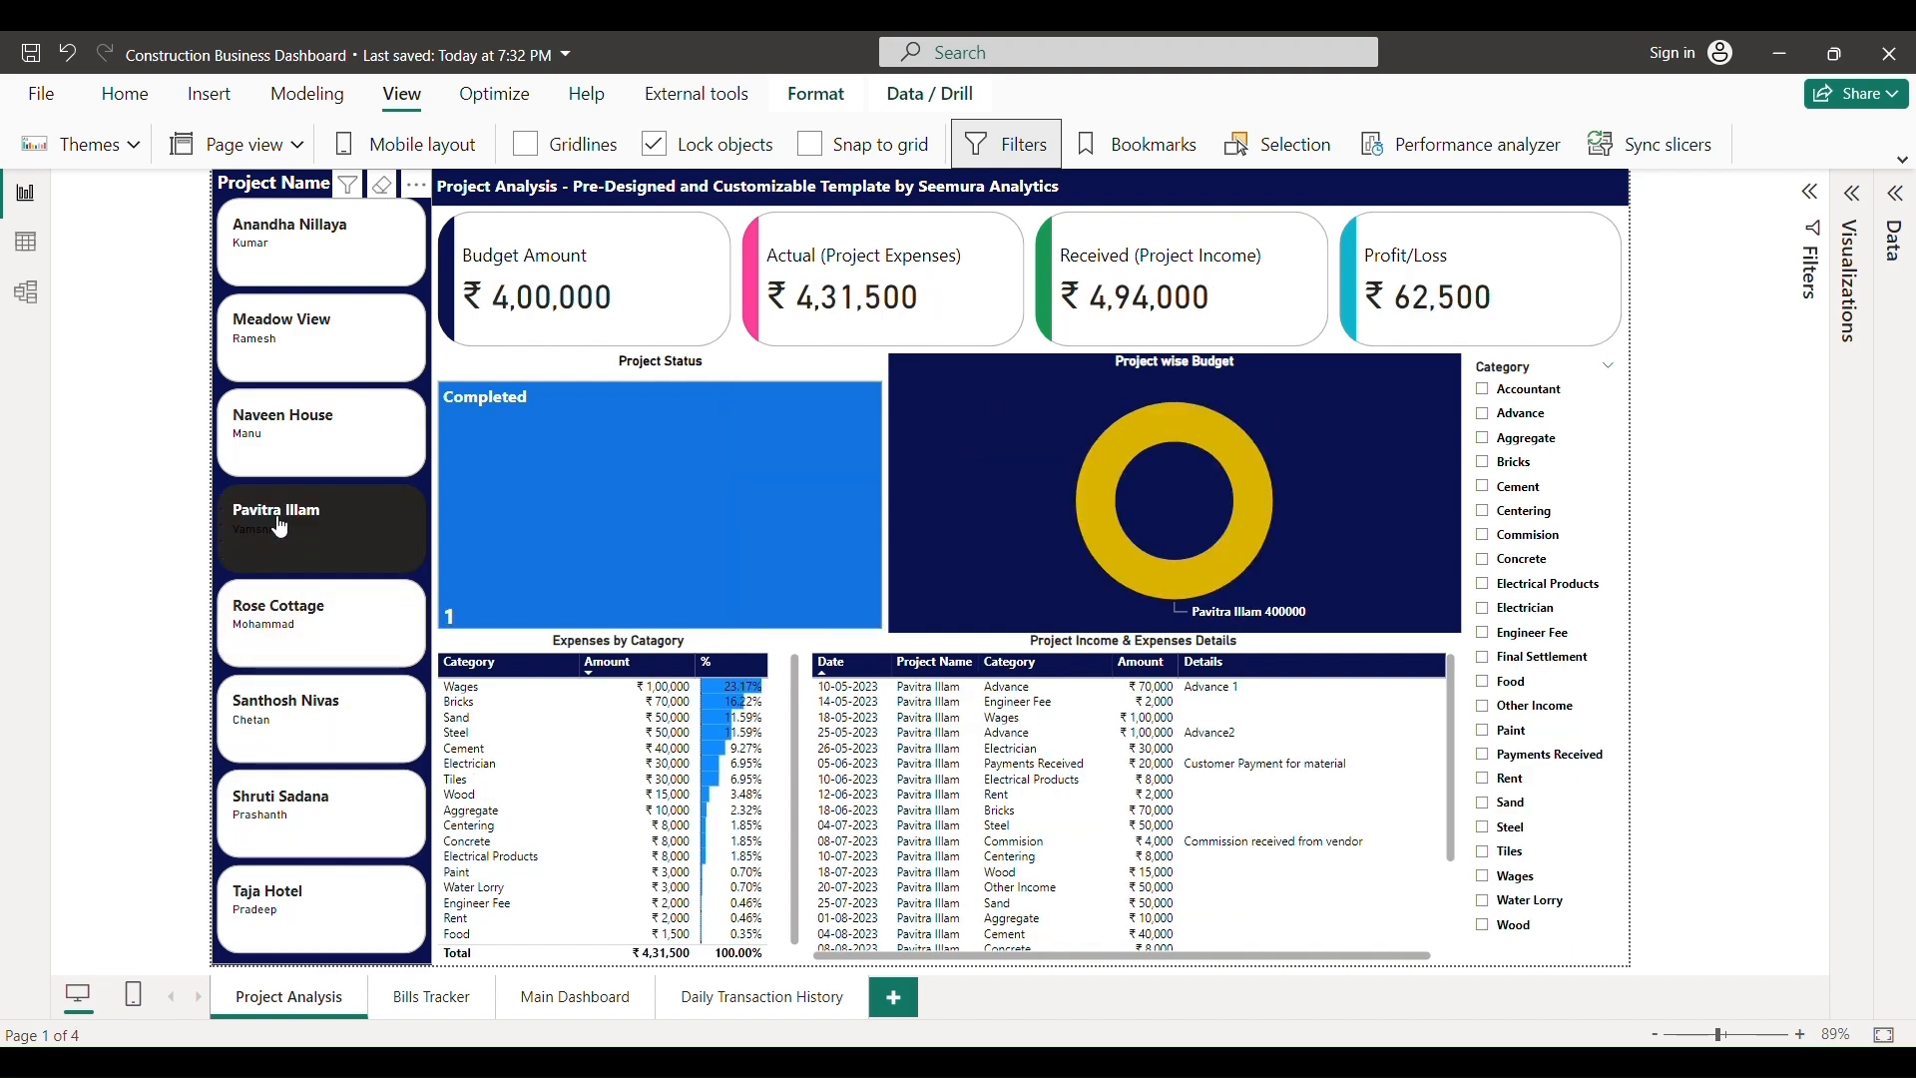
{"action": "mouse_move", "coordinate": [477, 542]}
{"action": "left_click", "coordinate": [343, 540]}
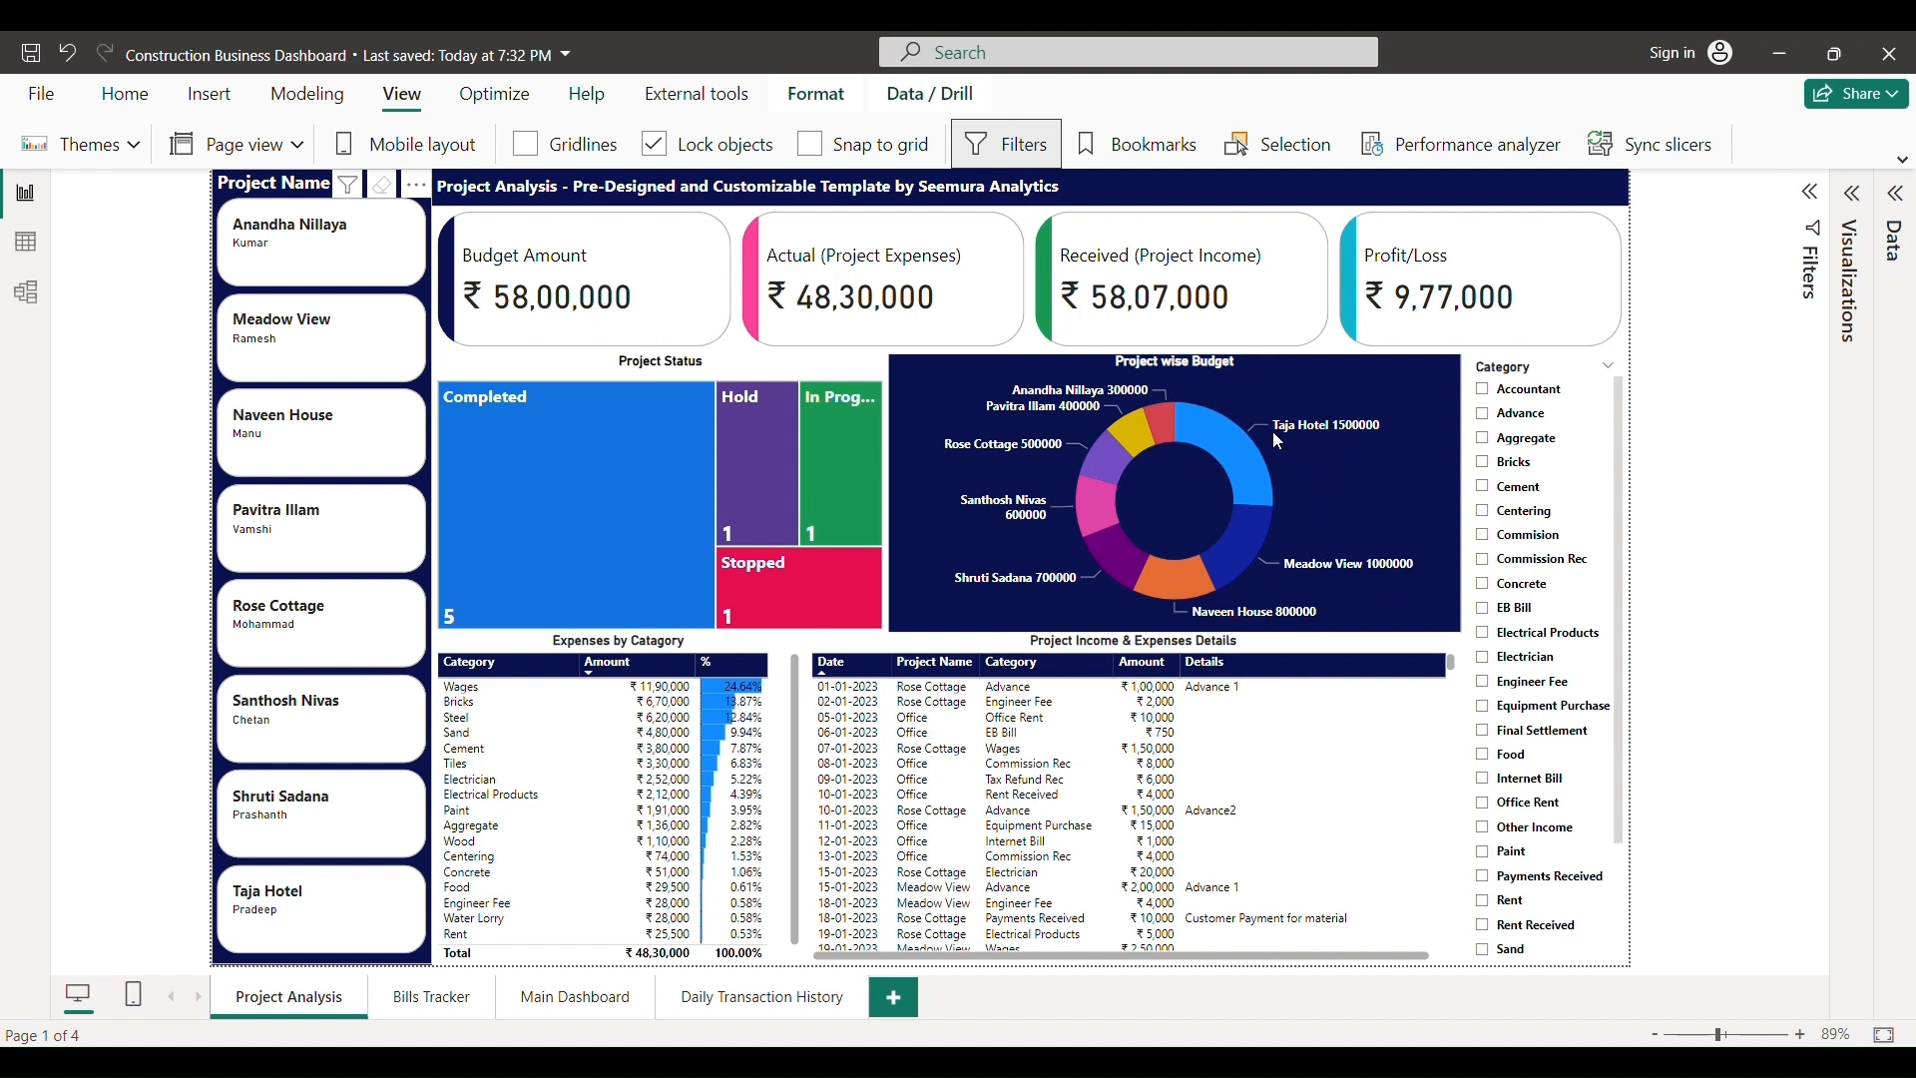
{"action": "mouse_move", "coordinate": [1305, 437]}
{"action": "mouse_move", "coordinate": [1318, 571]}
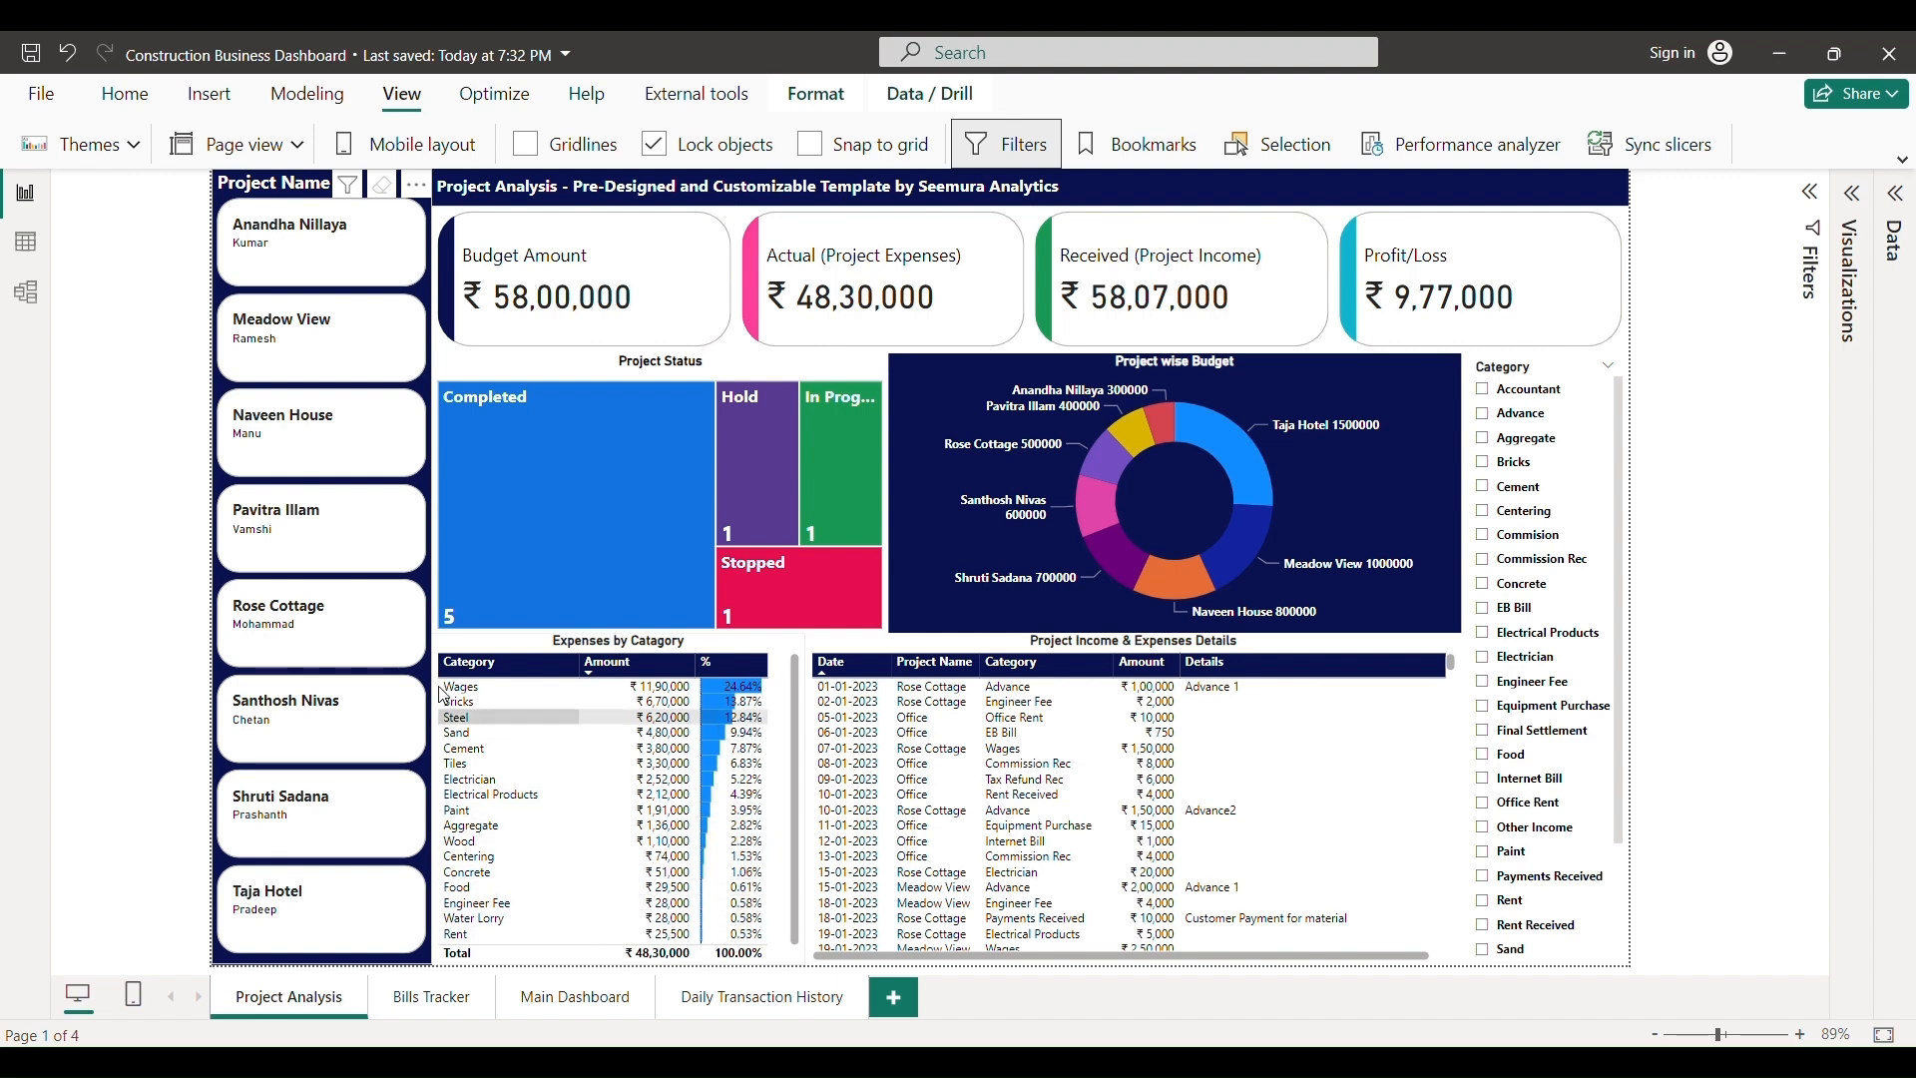
- Filter Project Analysis to Santhosh Nivas, sort details by Category, and show only Advance entries
{"action": "left_click", "coordinate": [297, 645]}
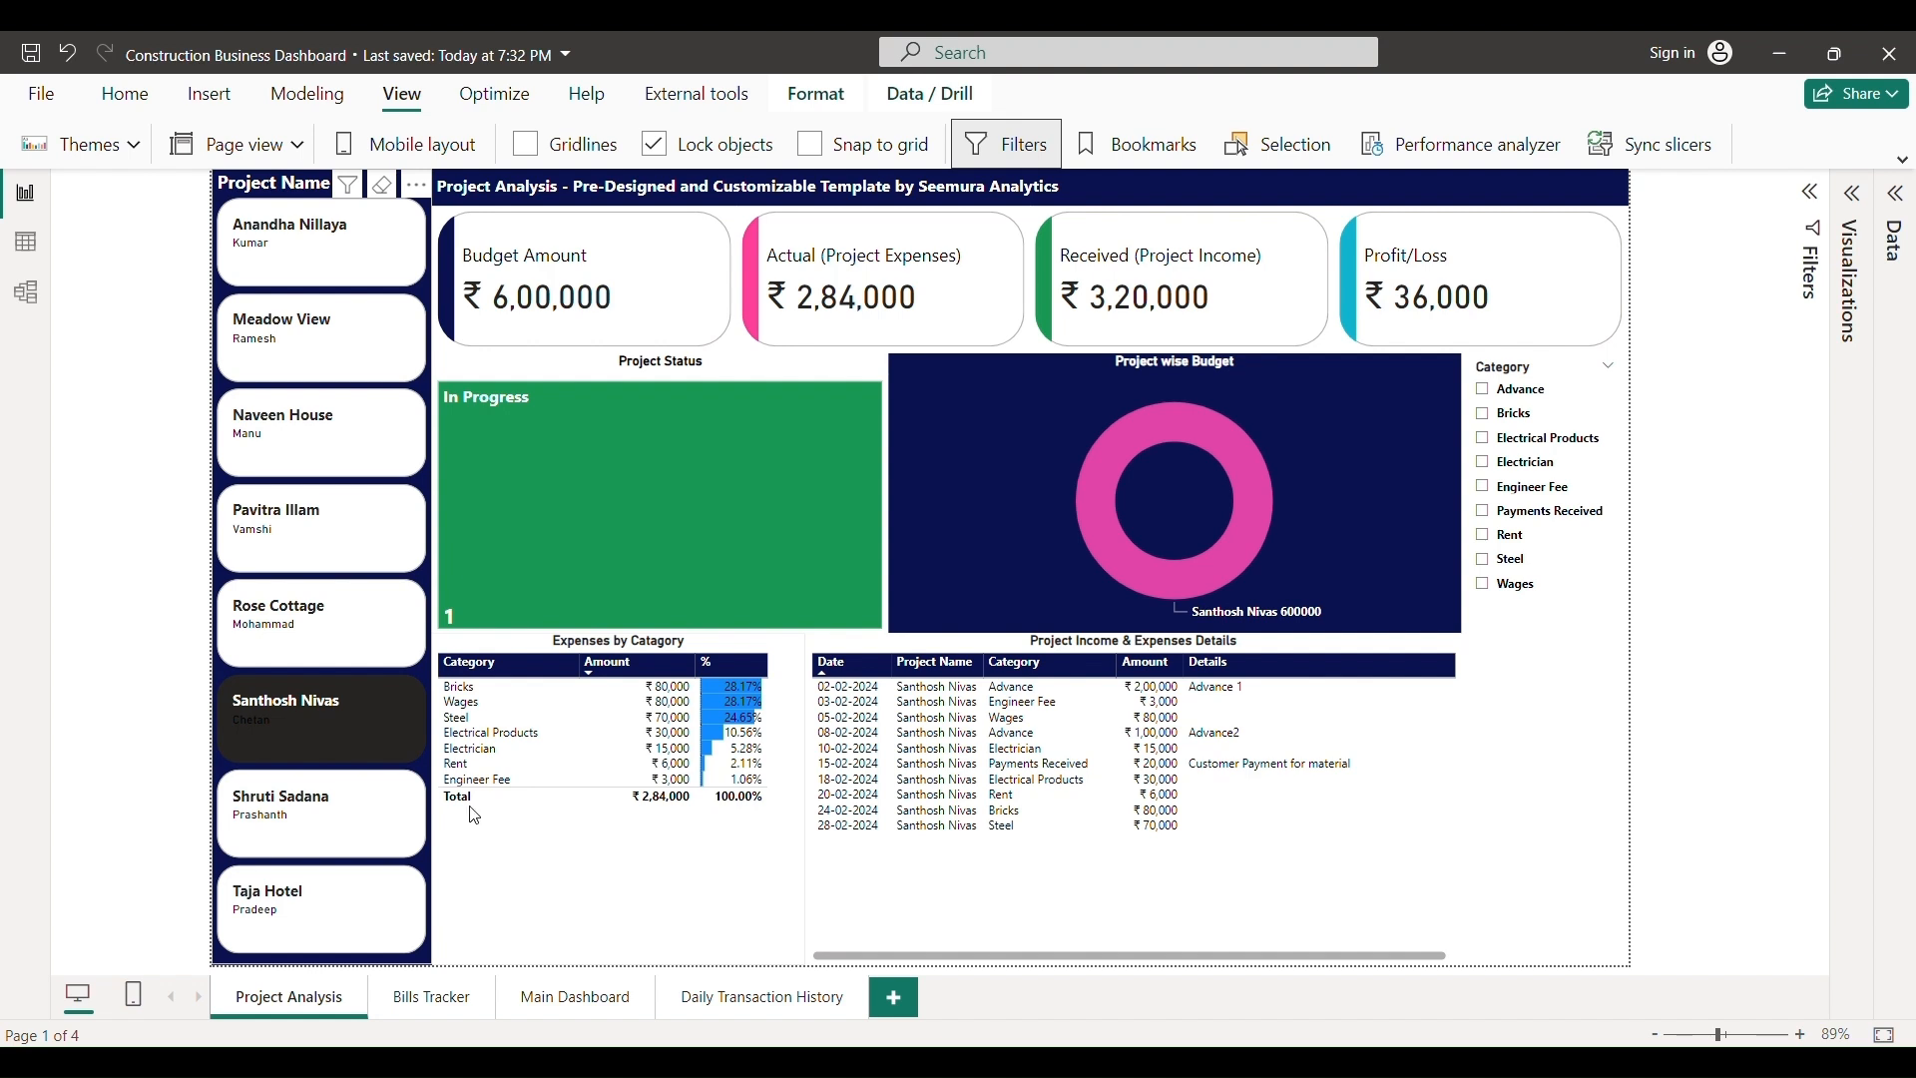
{"action": "left_click", "coordinate": [1051, 665]}
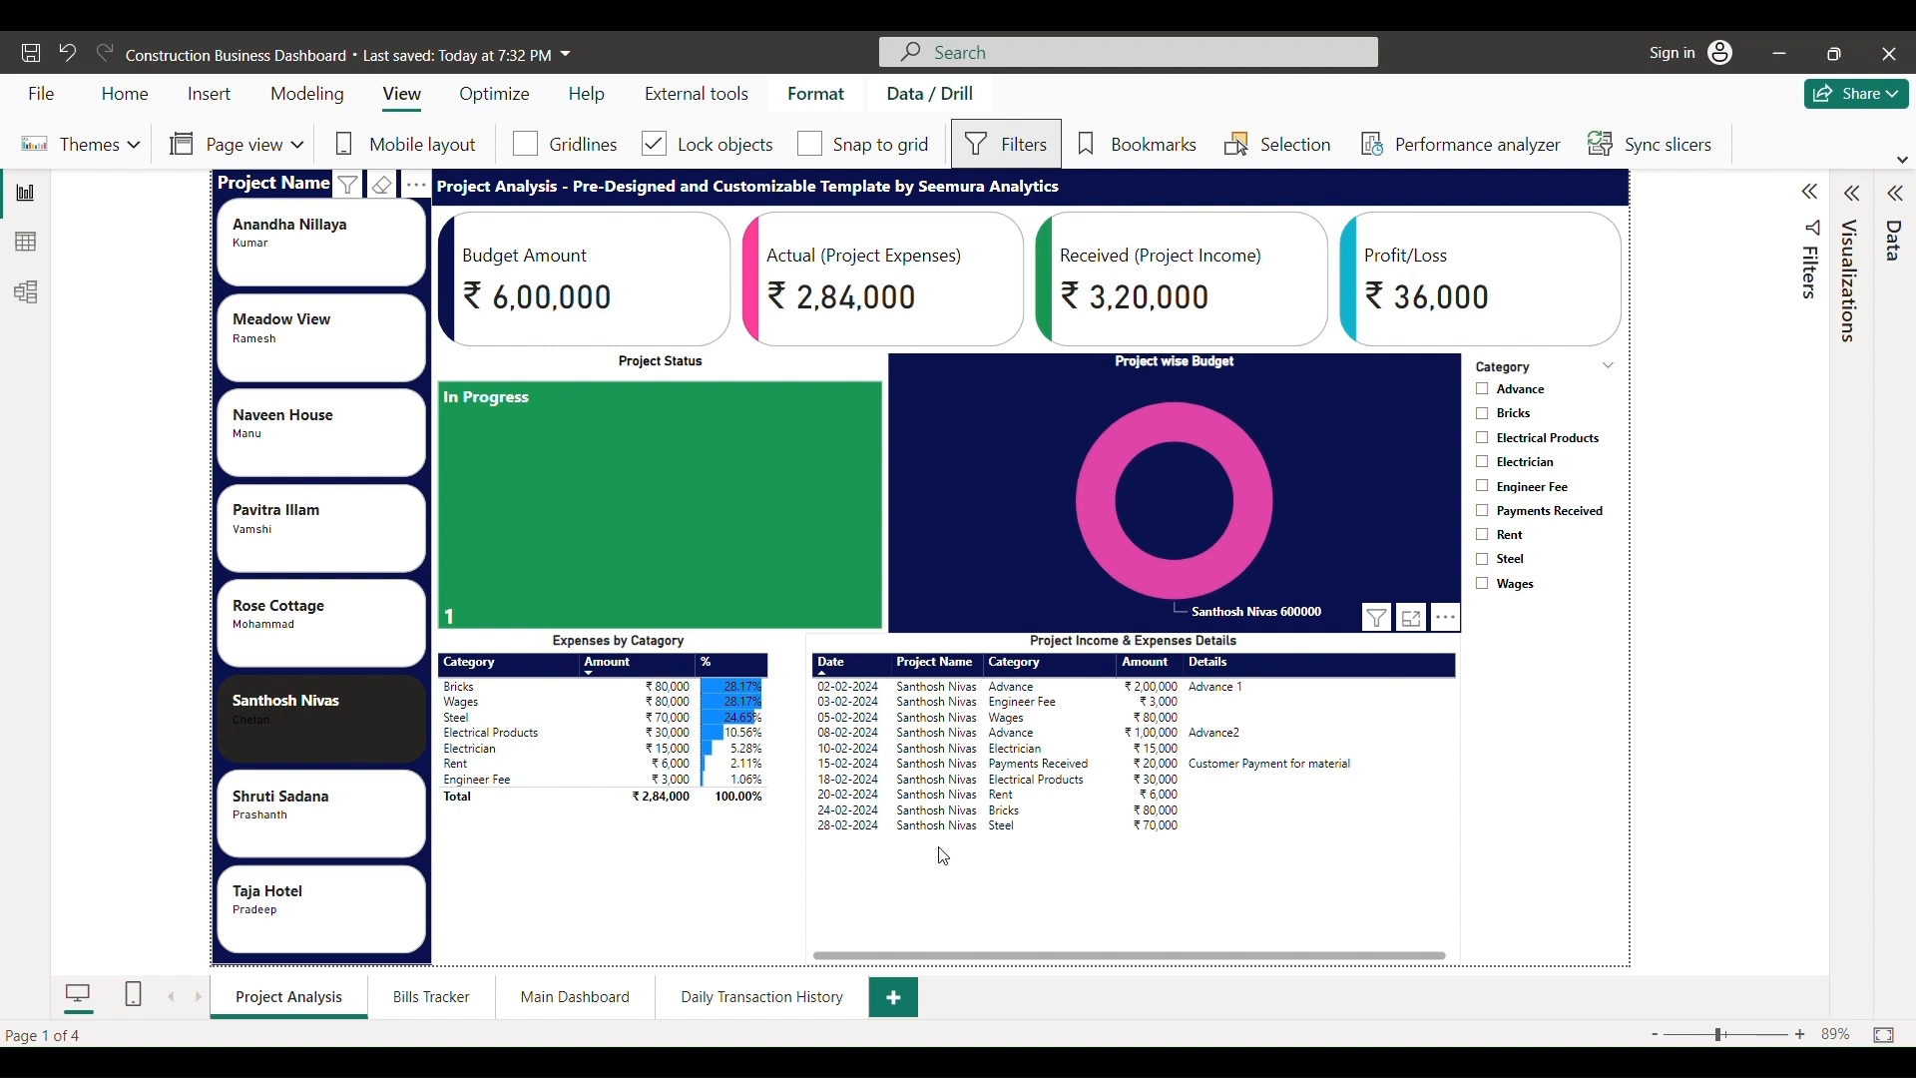
{"action": "left_click", "coordinate": [1486, 392]}
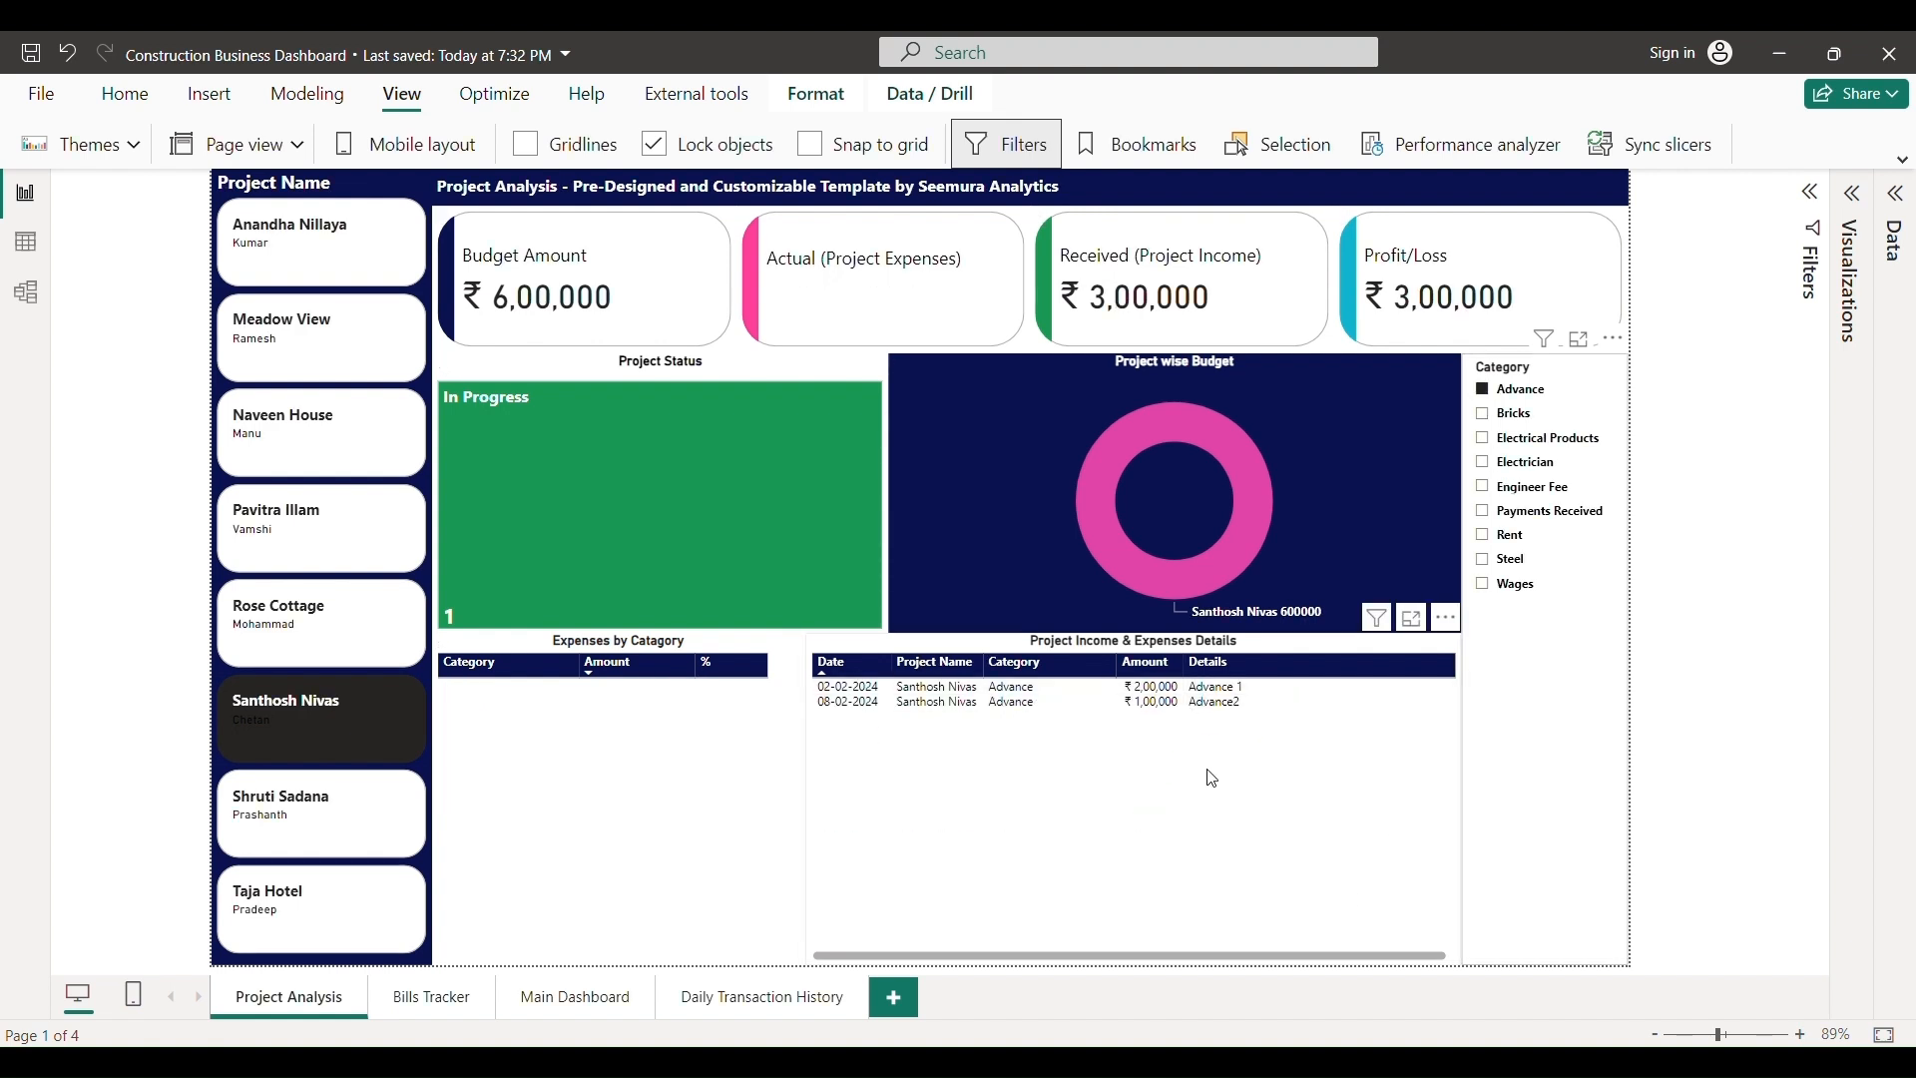
{"action": "left_click", "coordinate": [1504, 397]}
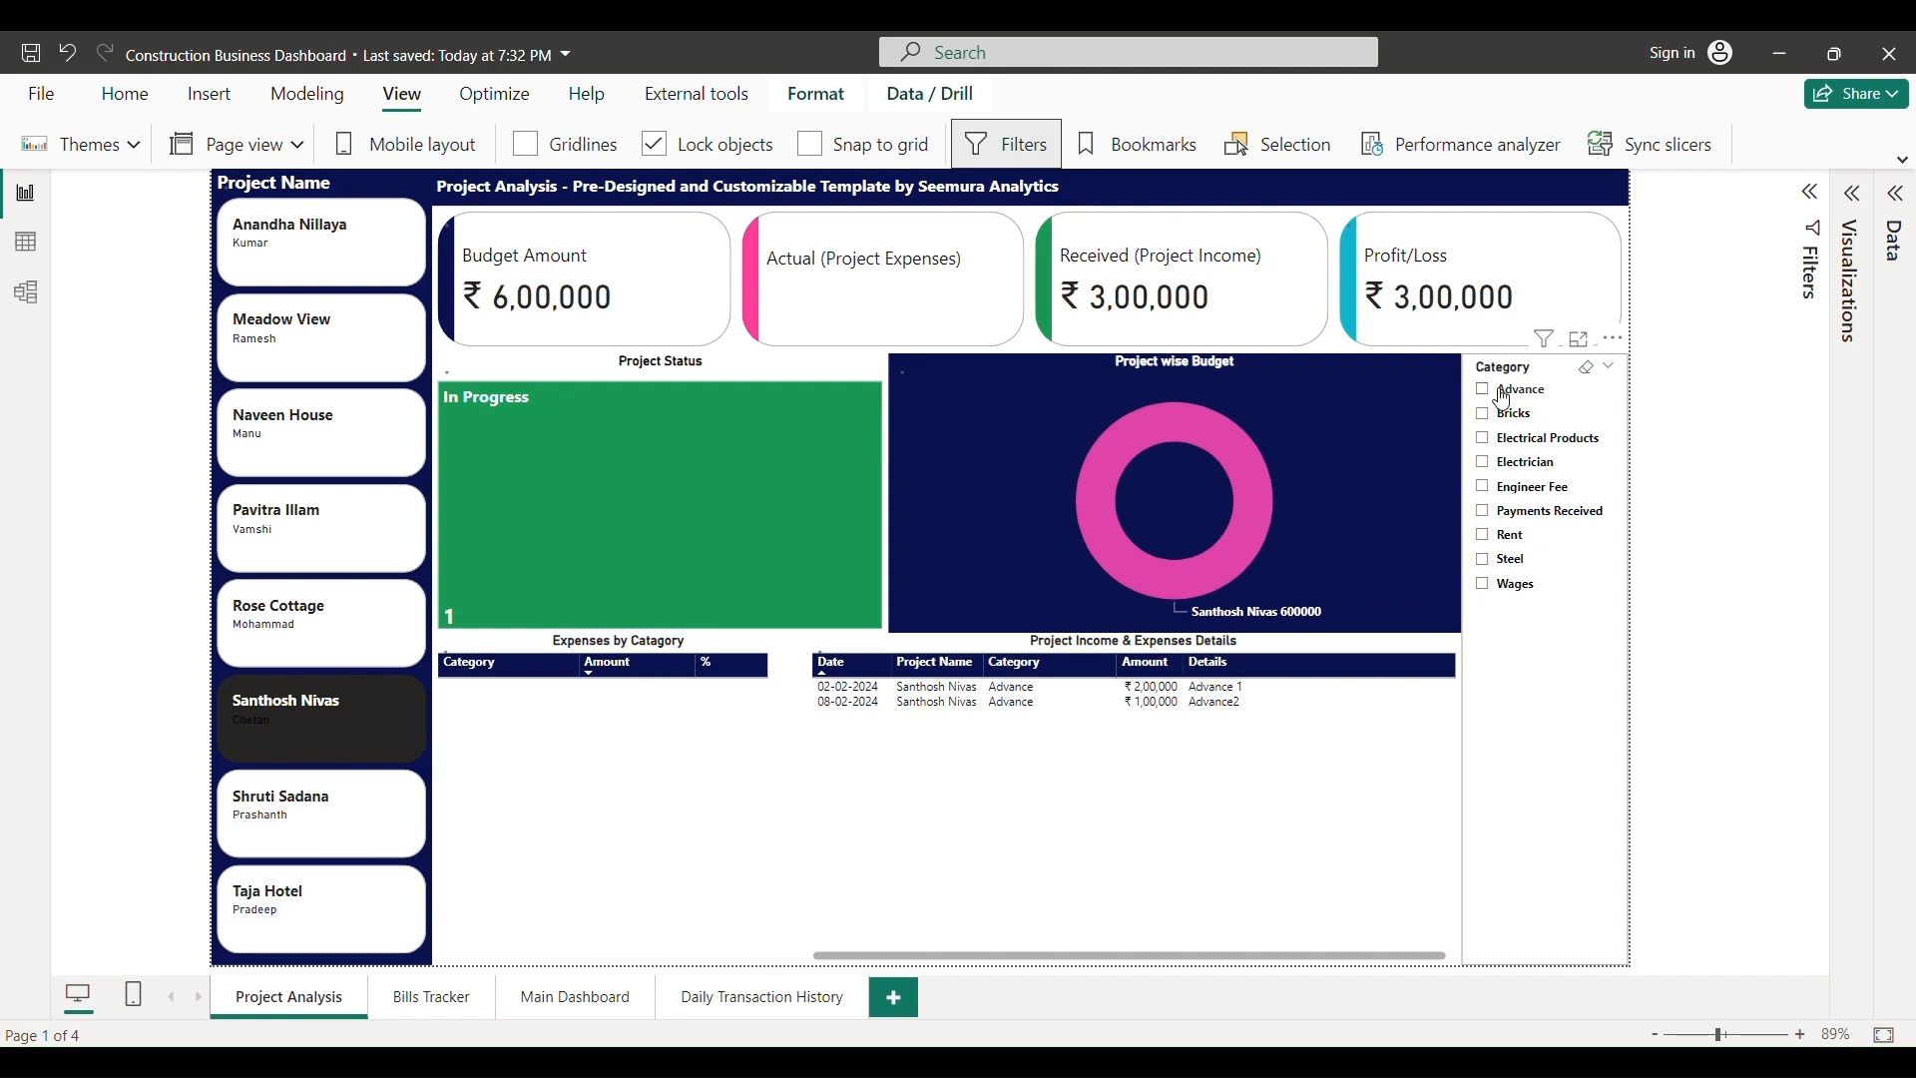
{"action": "left_click", "coordinate": [339, 732]}
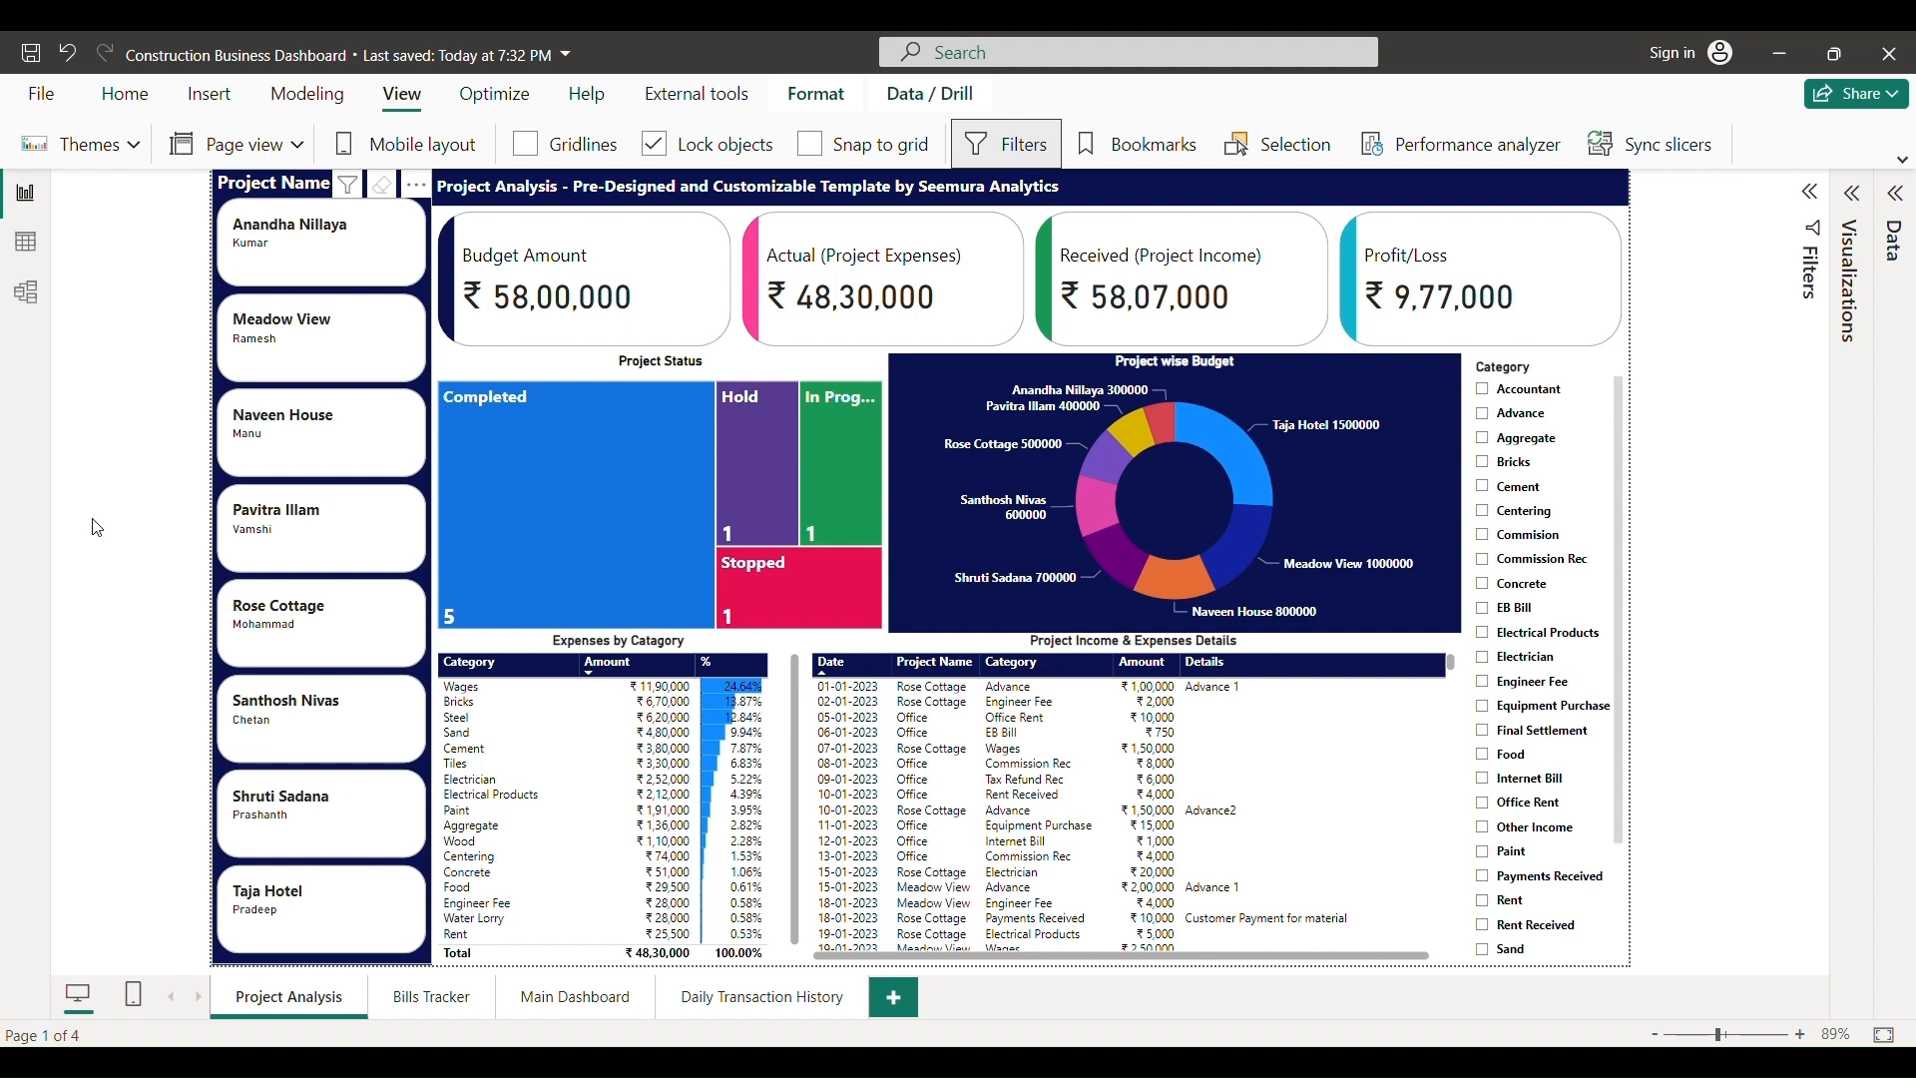
{"action": "left_click", "coordinate": [442, 1014]}
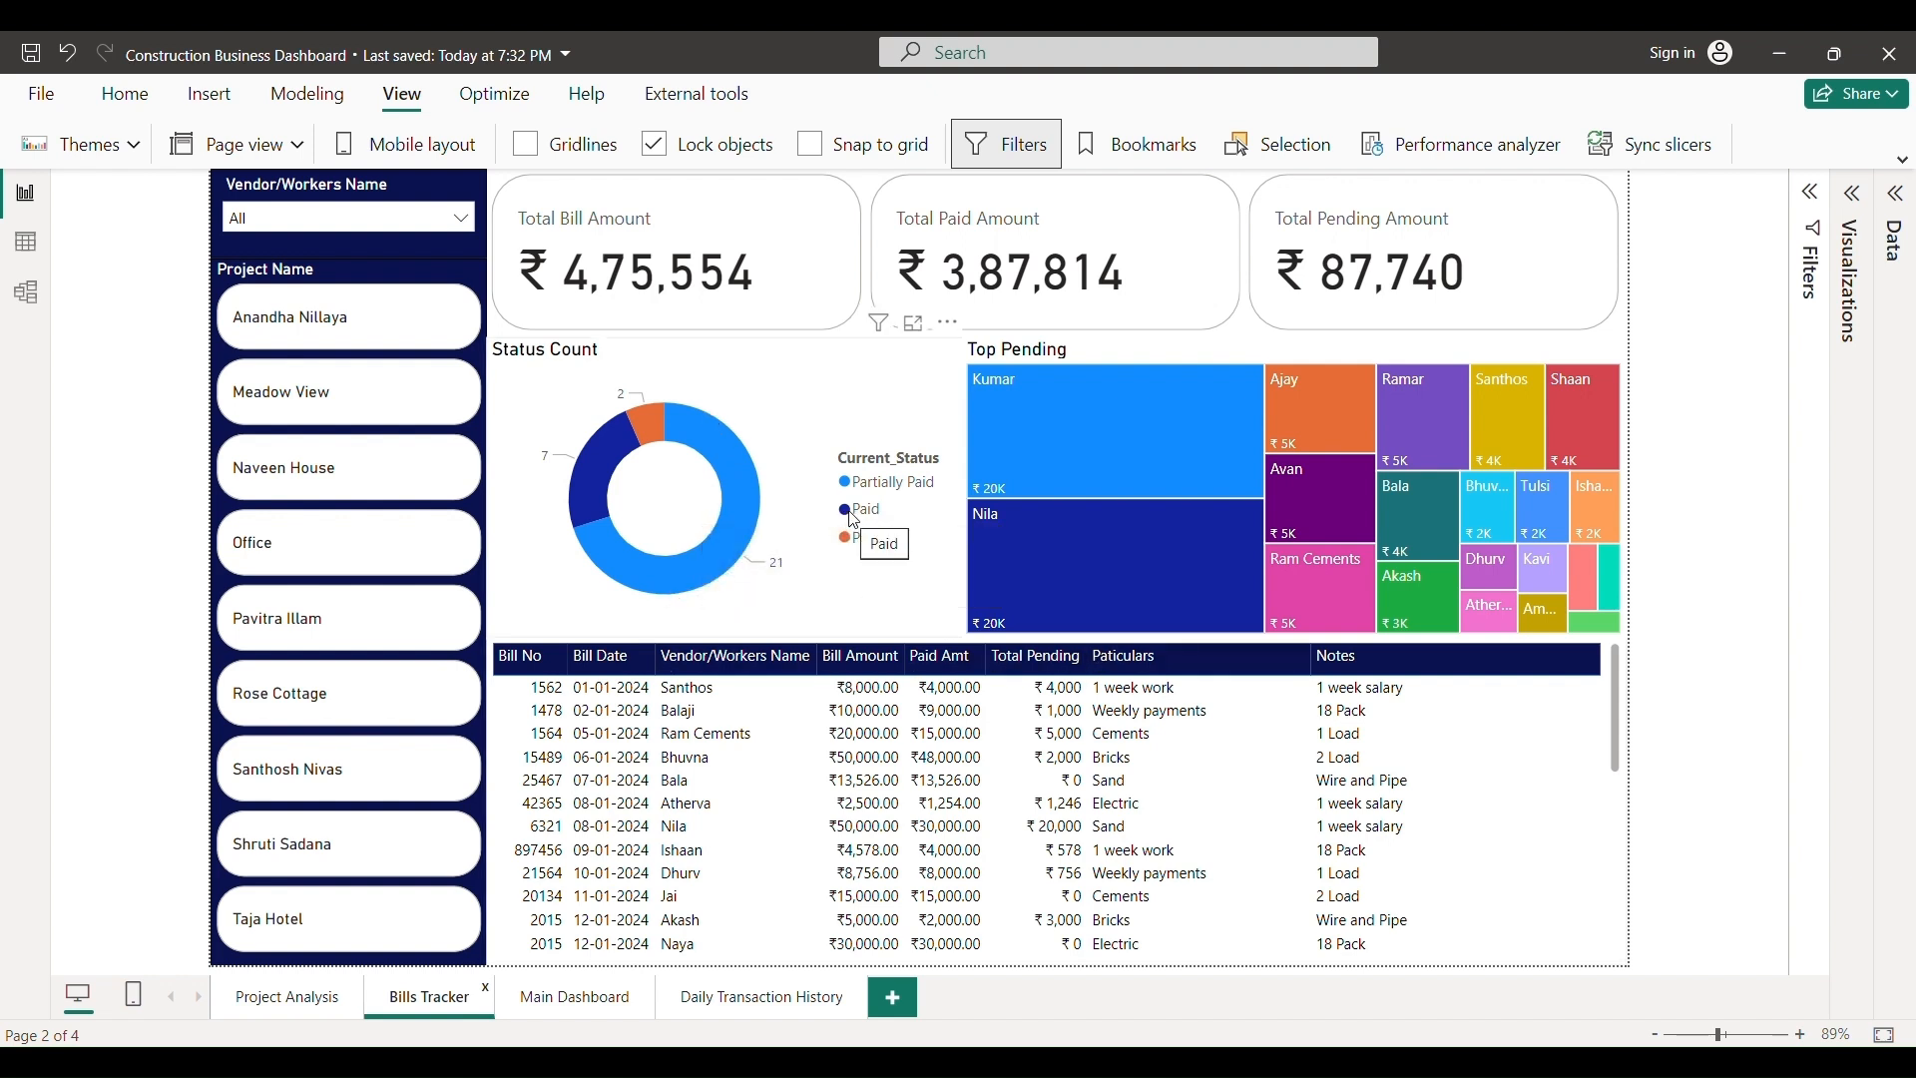
{"action": "mouse_move", "coordinate": [587, 478]}
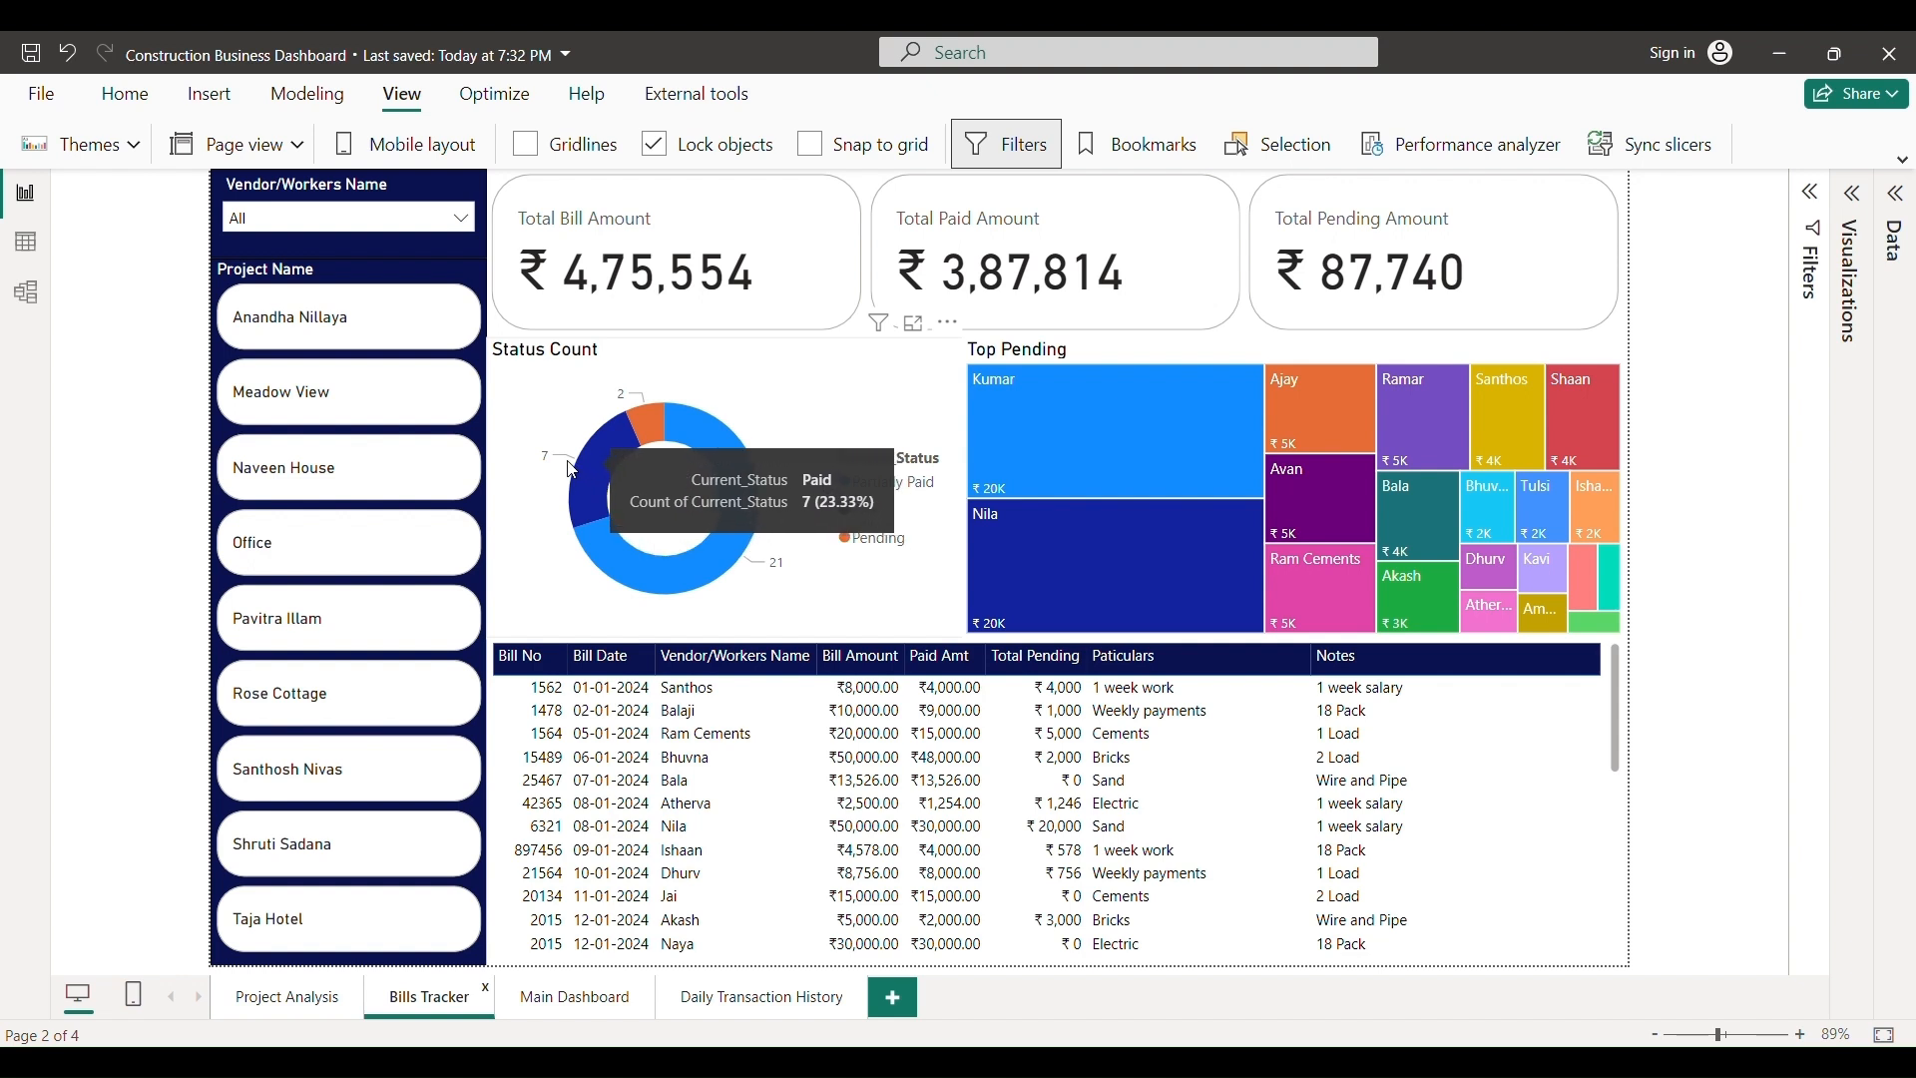
{"action": "mouse_move", "coordinate": [636, 417]}
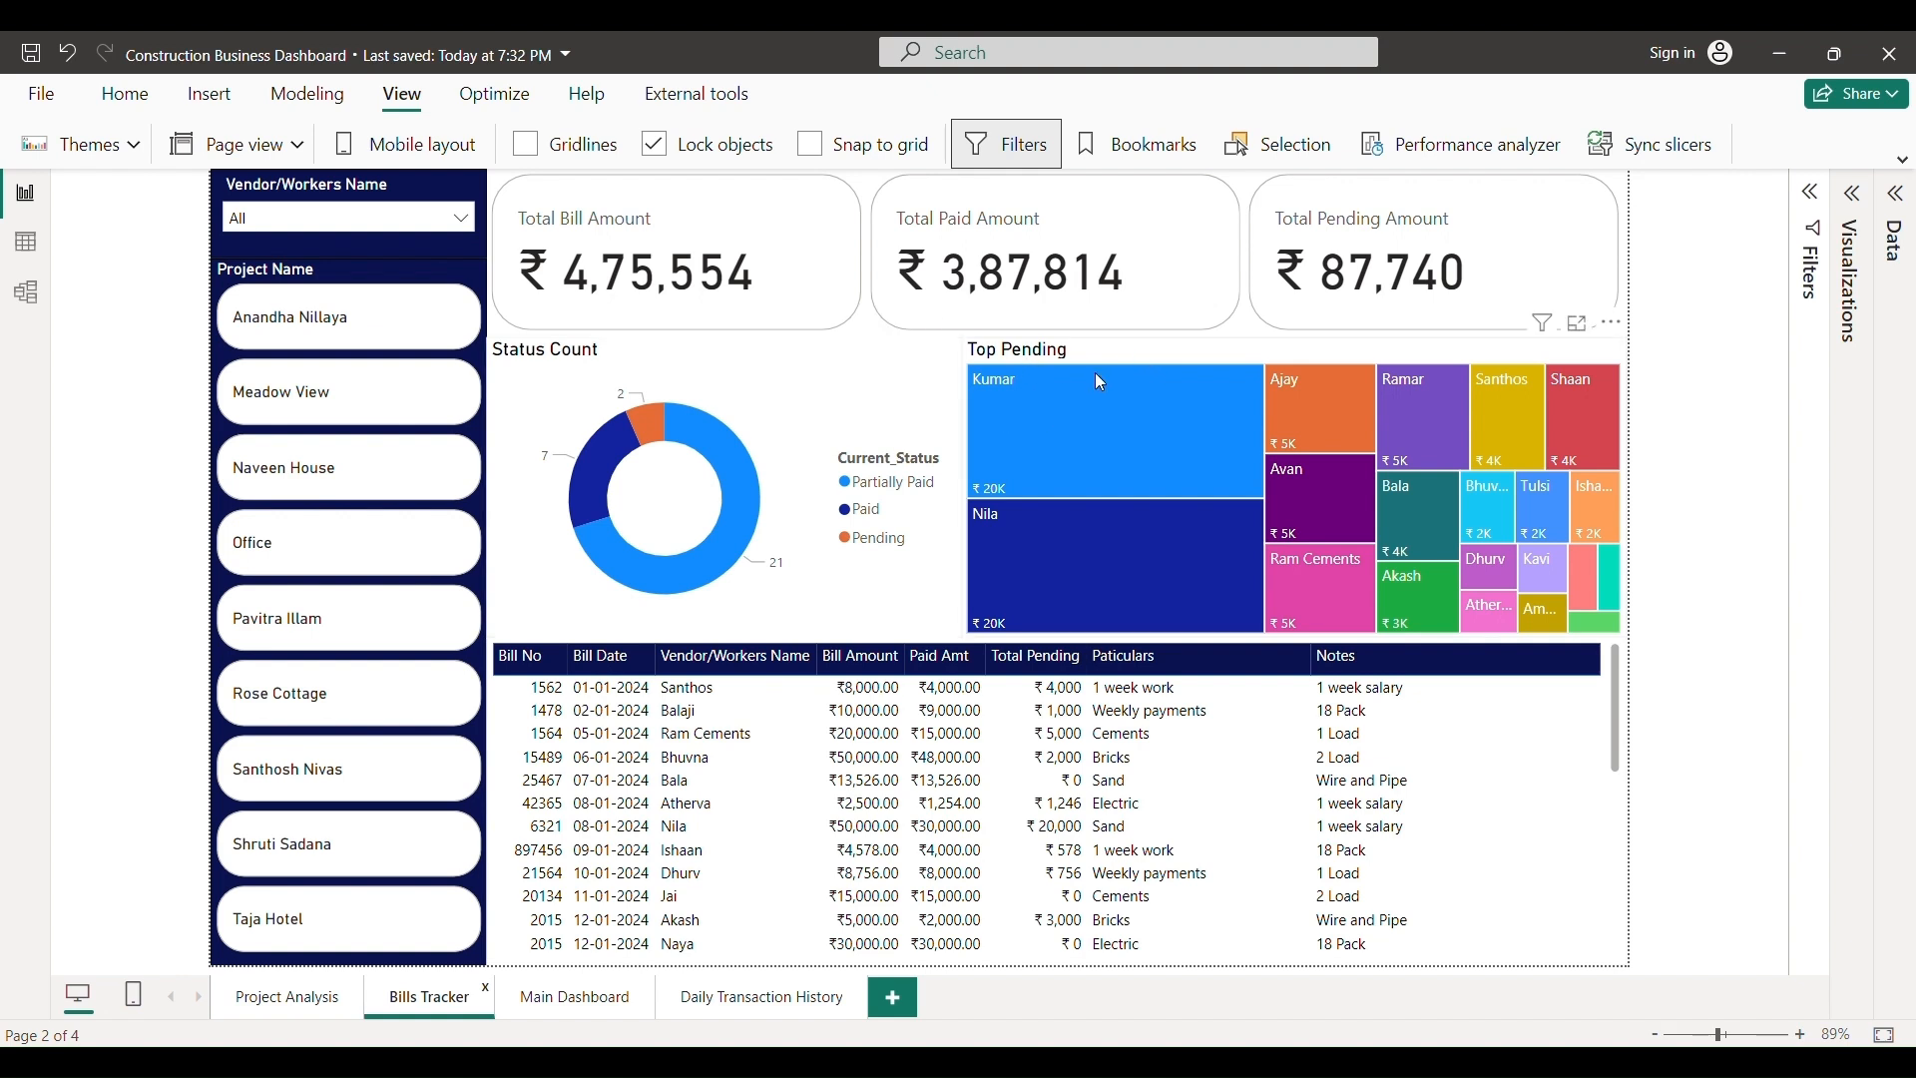
{"action": "mouse_move", "coordinate": [988, 401]}
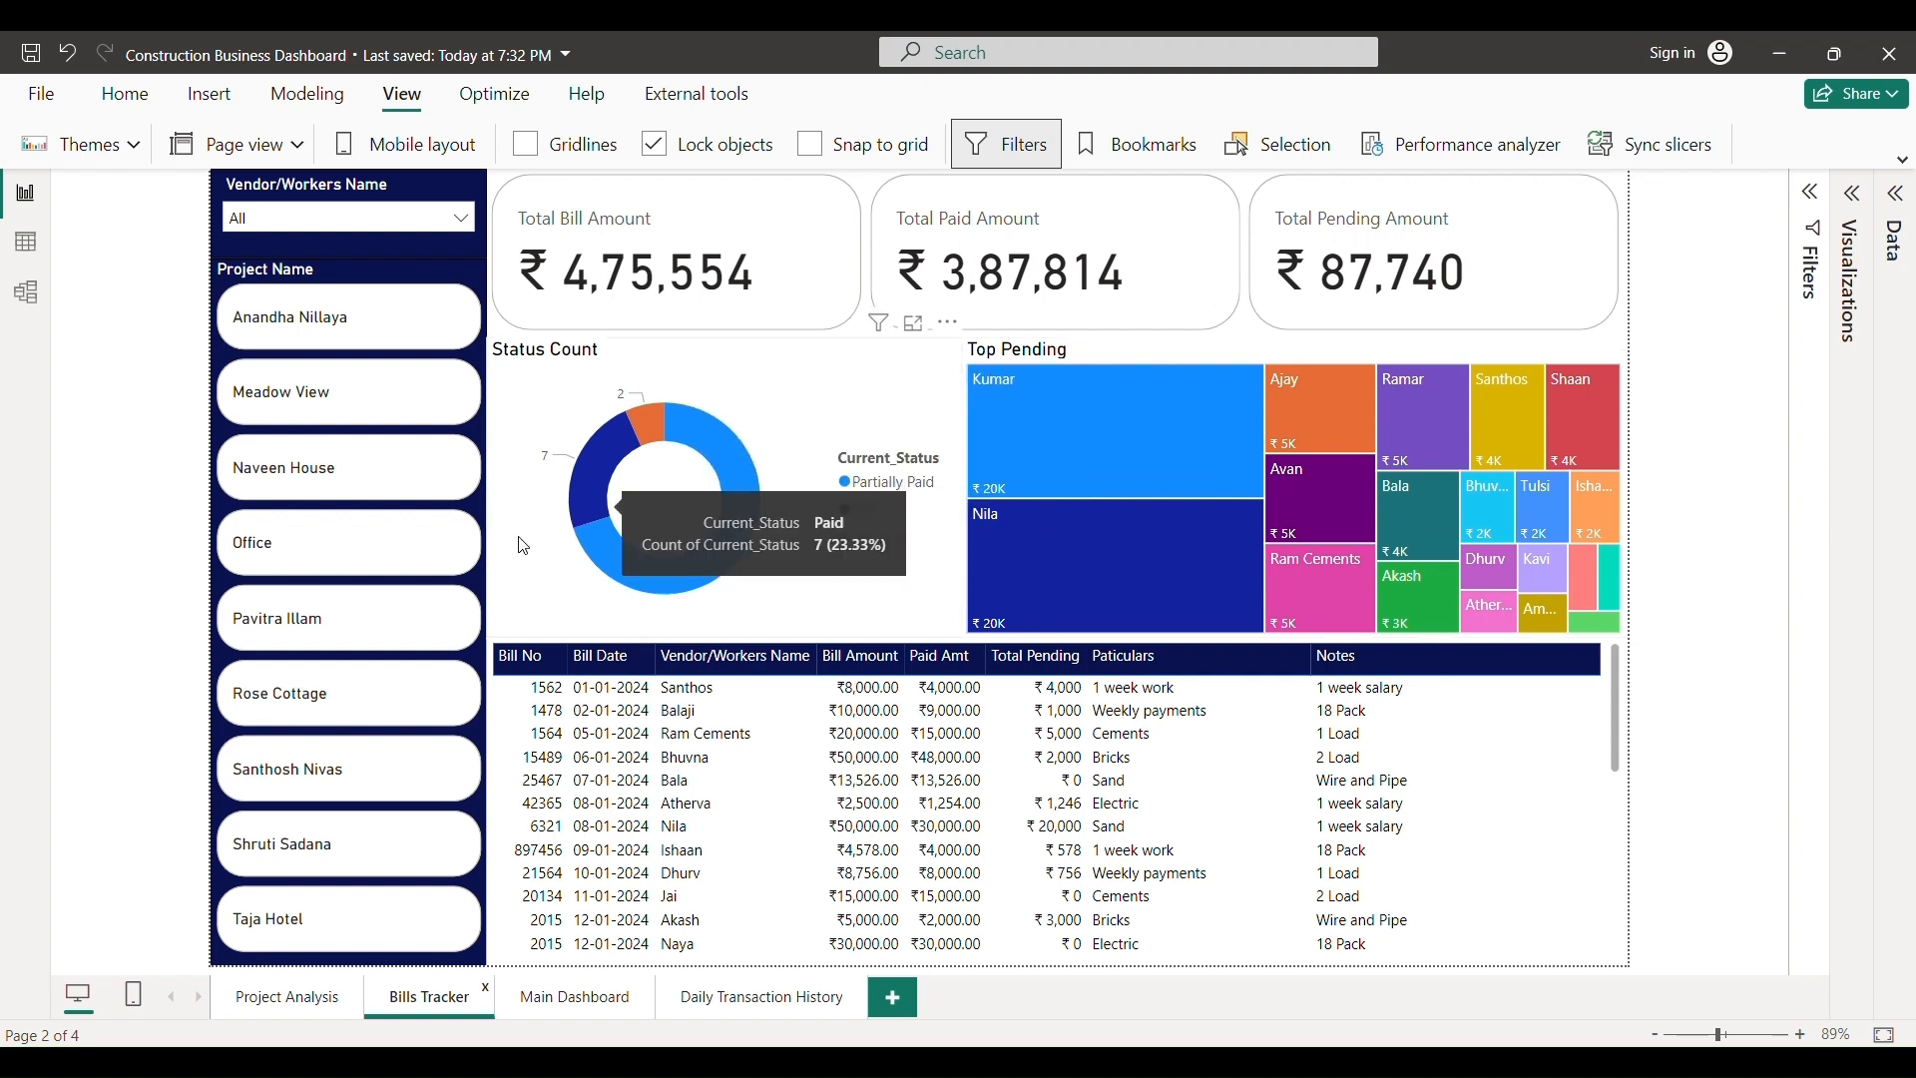
{"action": "left_click", "coordinate": [269, 467]}
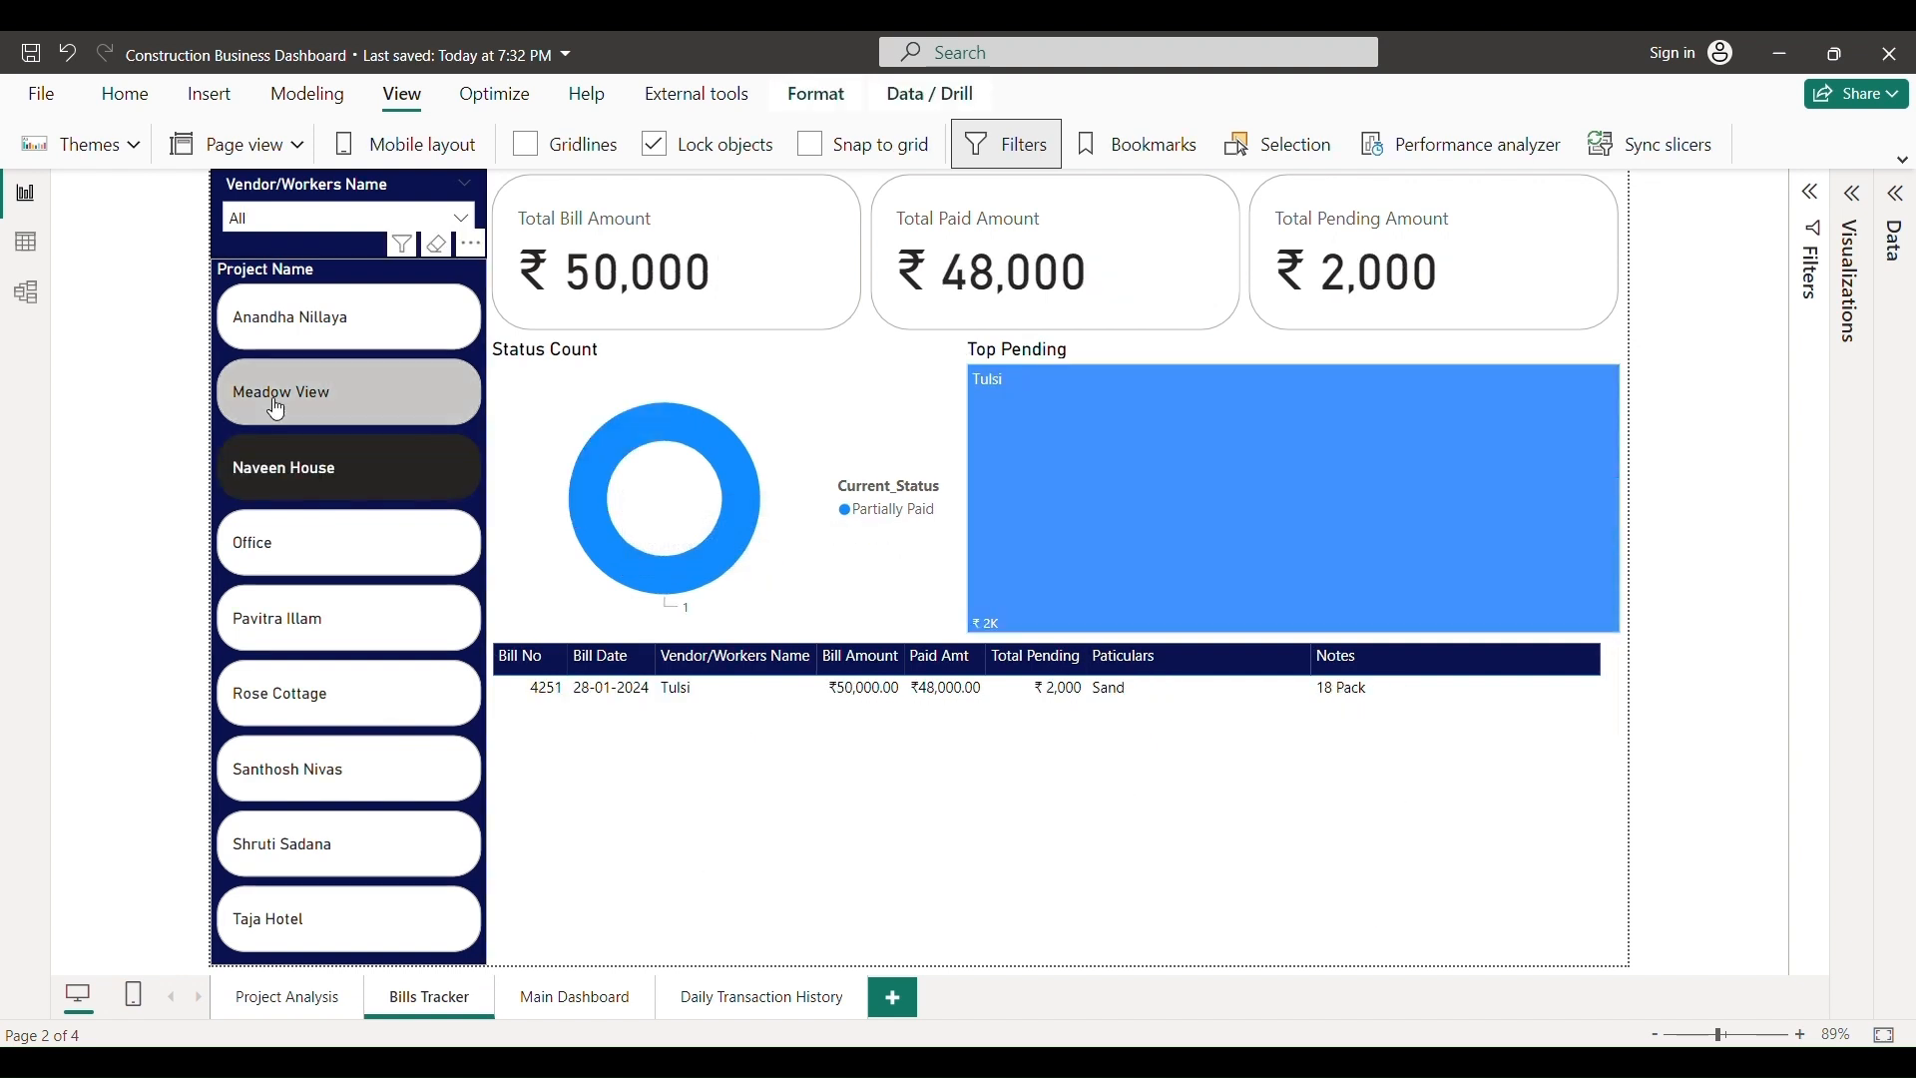
{"action": "left_click", "coordinate": [271, 399]}
{"action": "left_click", "coordinate": [305, 315]}
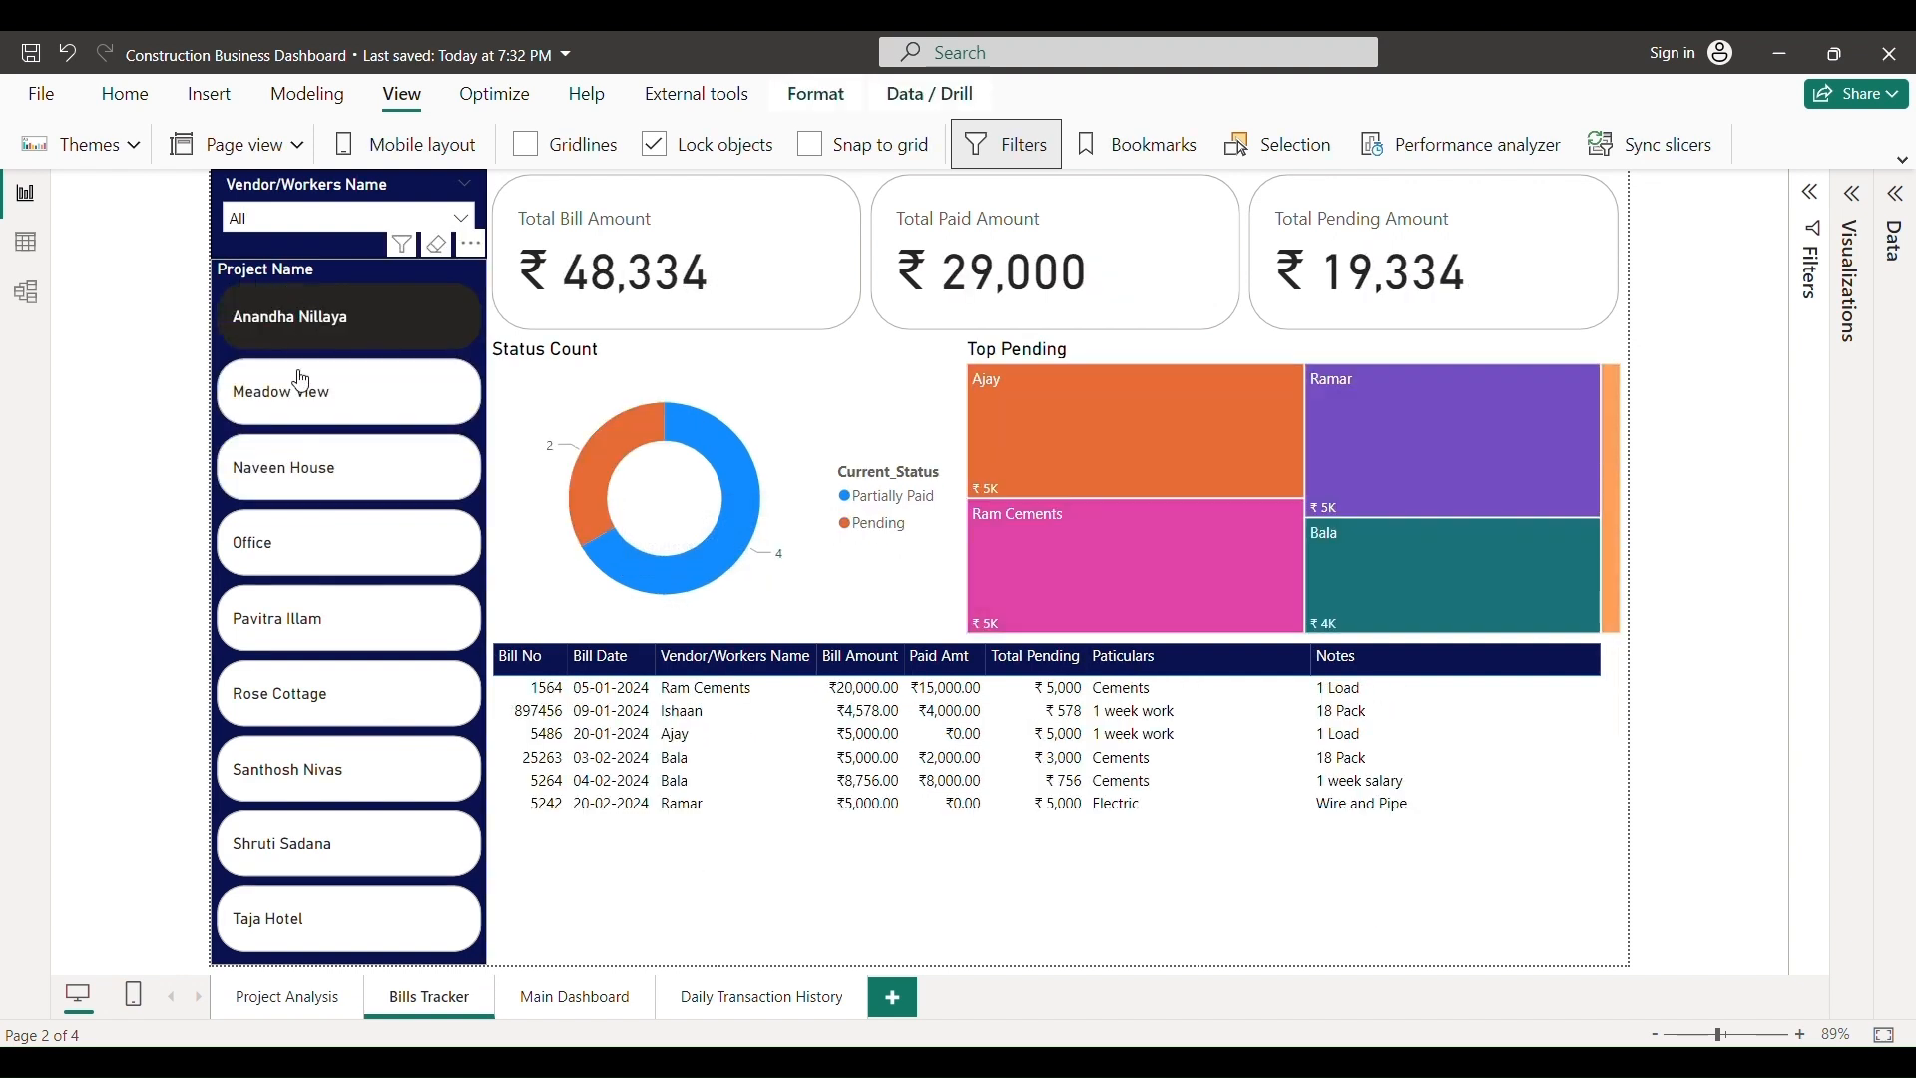
{"action": "left_click", "coordinate": [305, 404]}
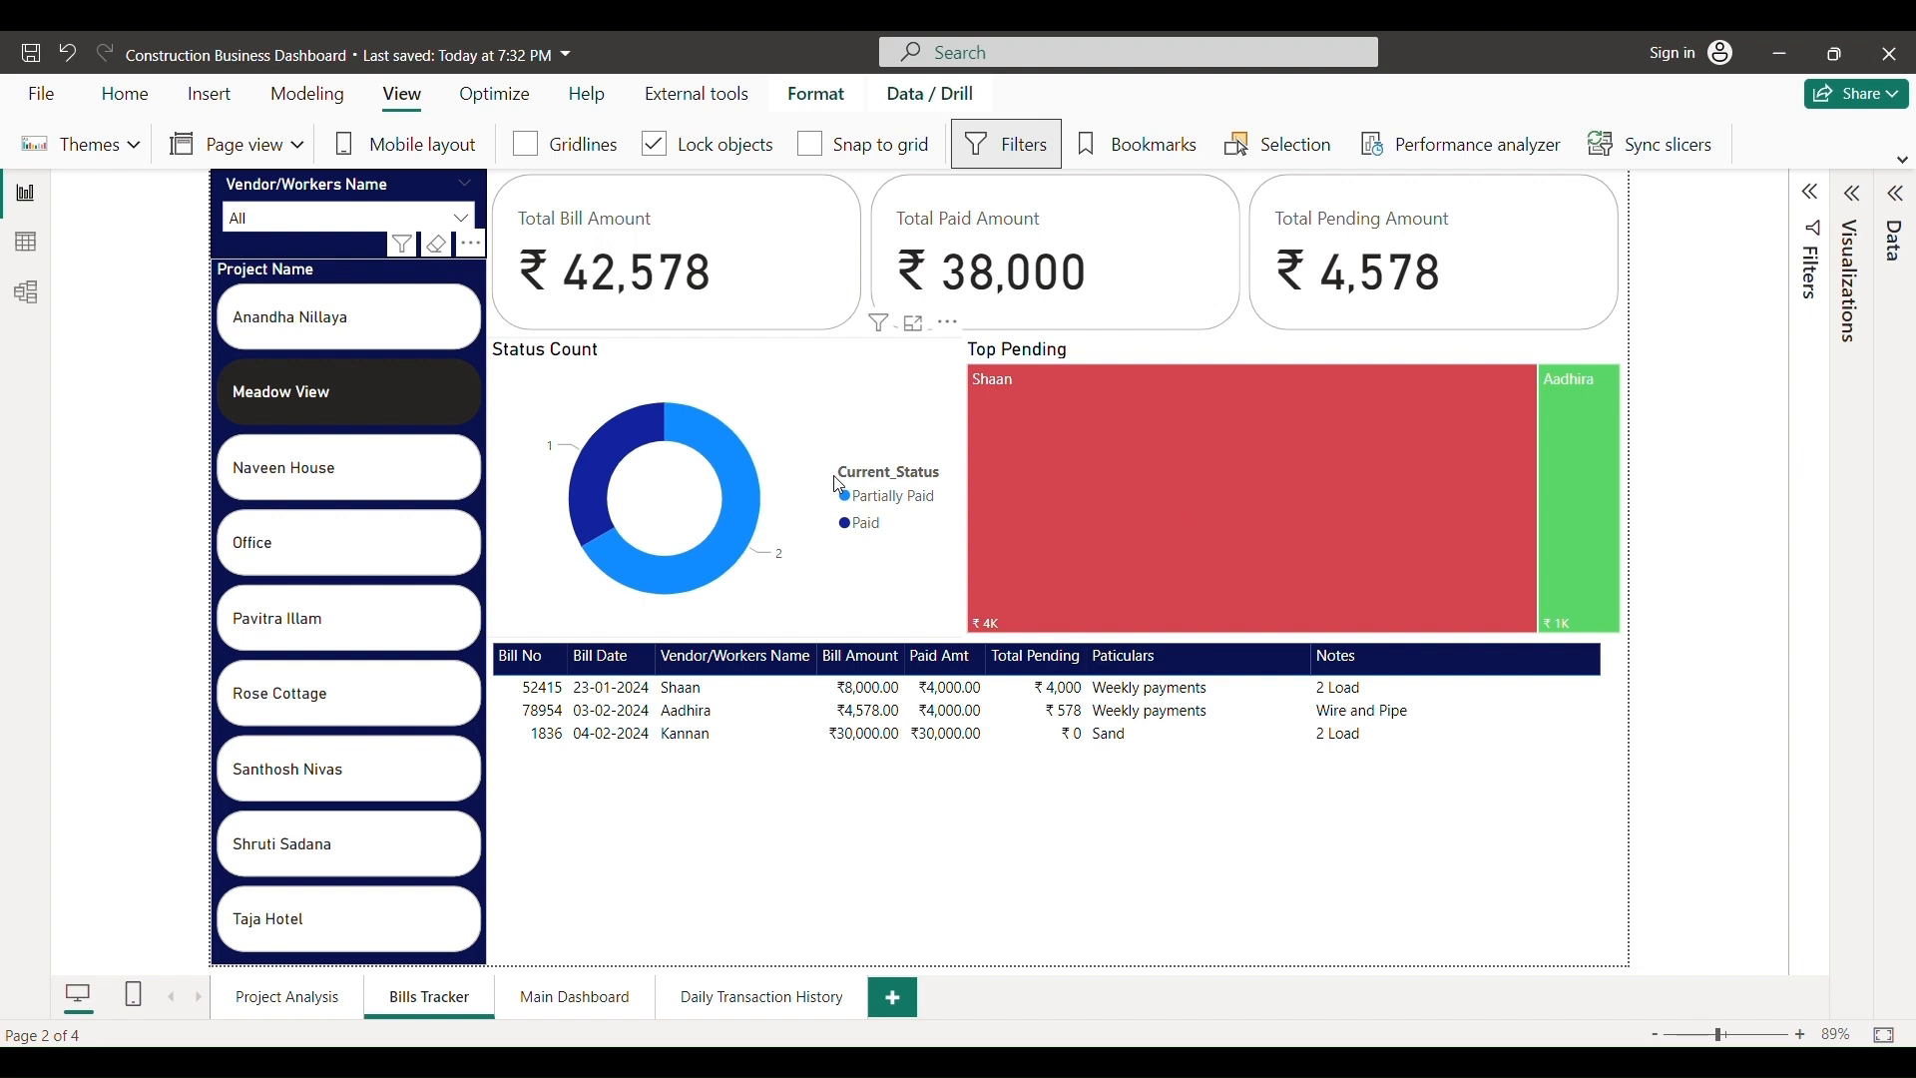
{"action": "left_click", "coordinate": [295, 399]}
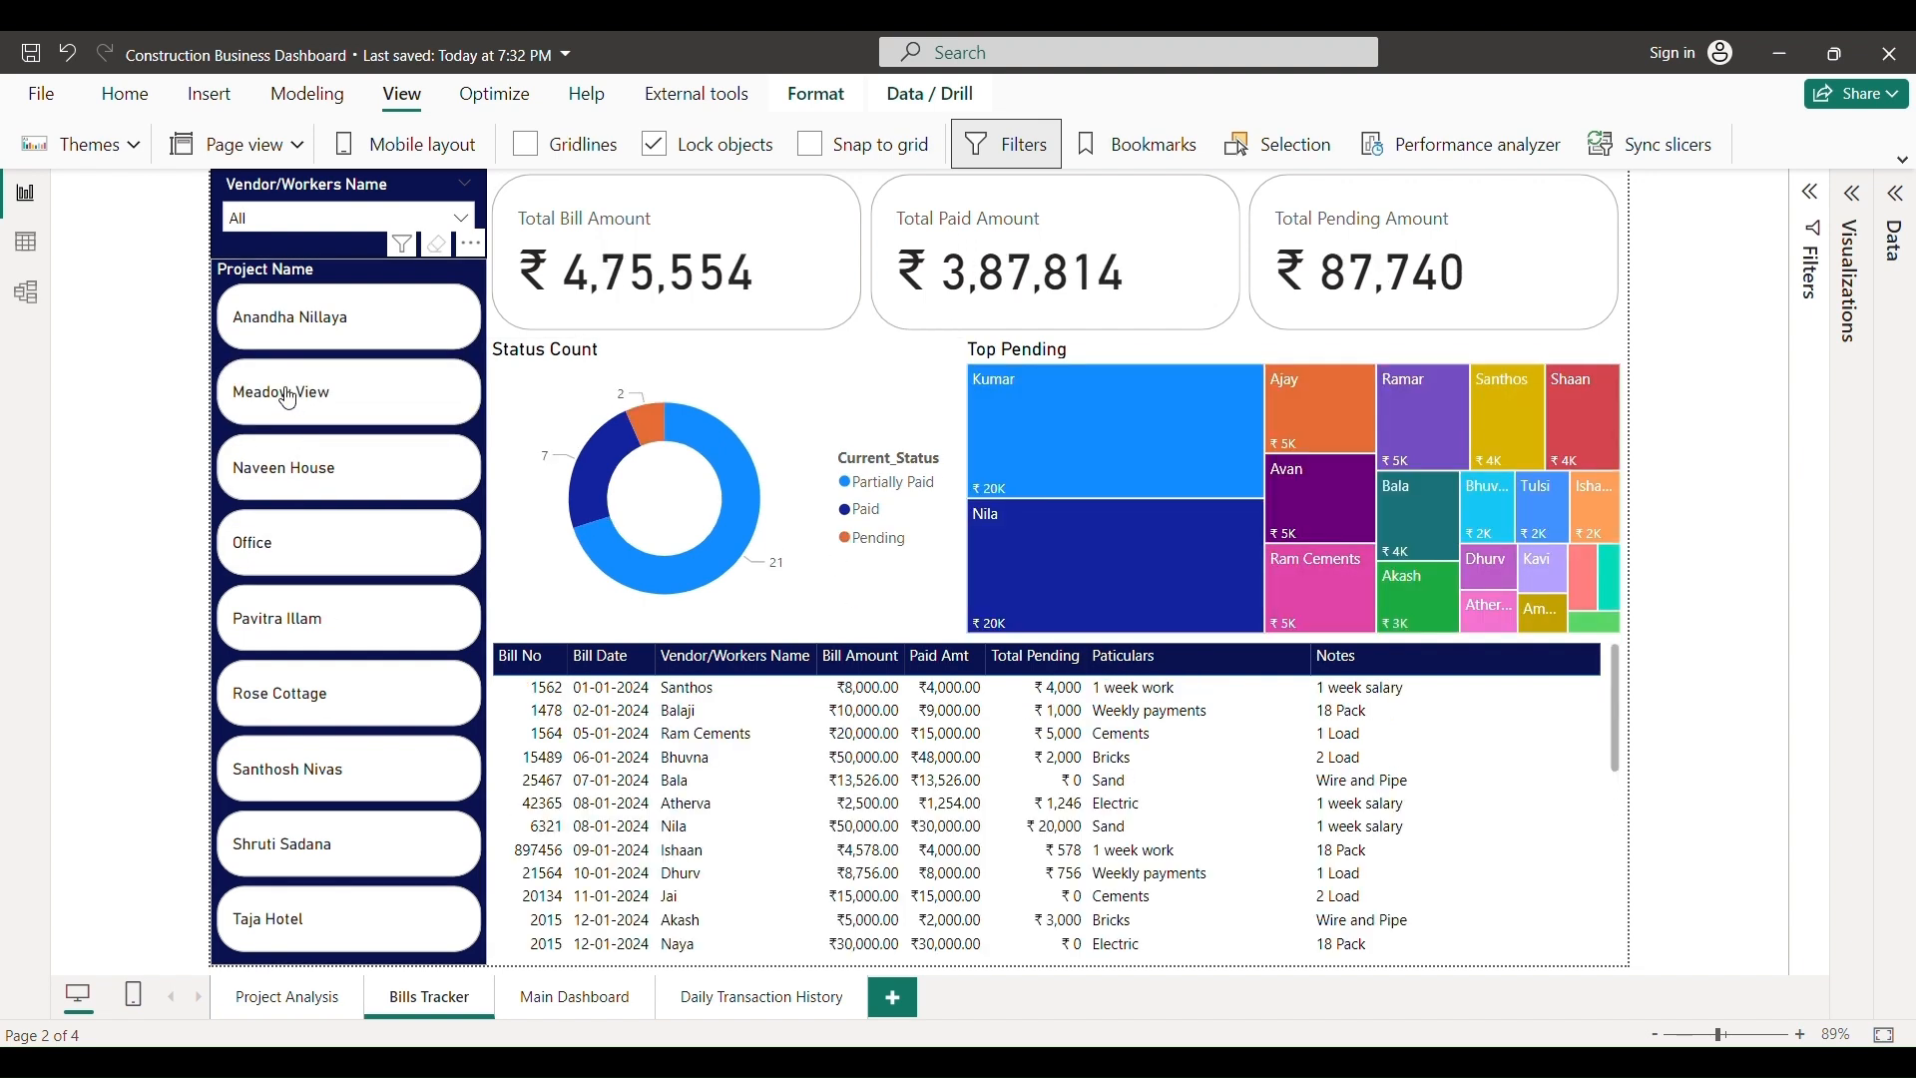
- Open the Main Dashboard and filter it to the year 2023
{"action": "left_click", "coordinate": [575, 998]}
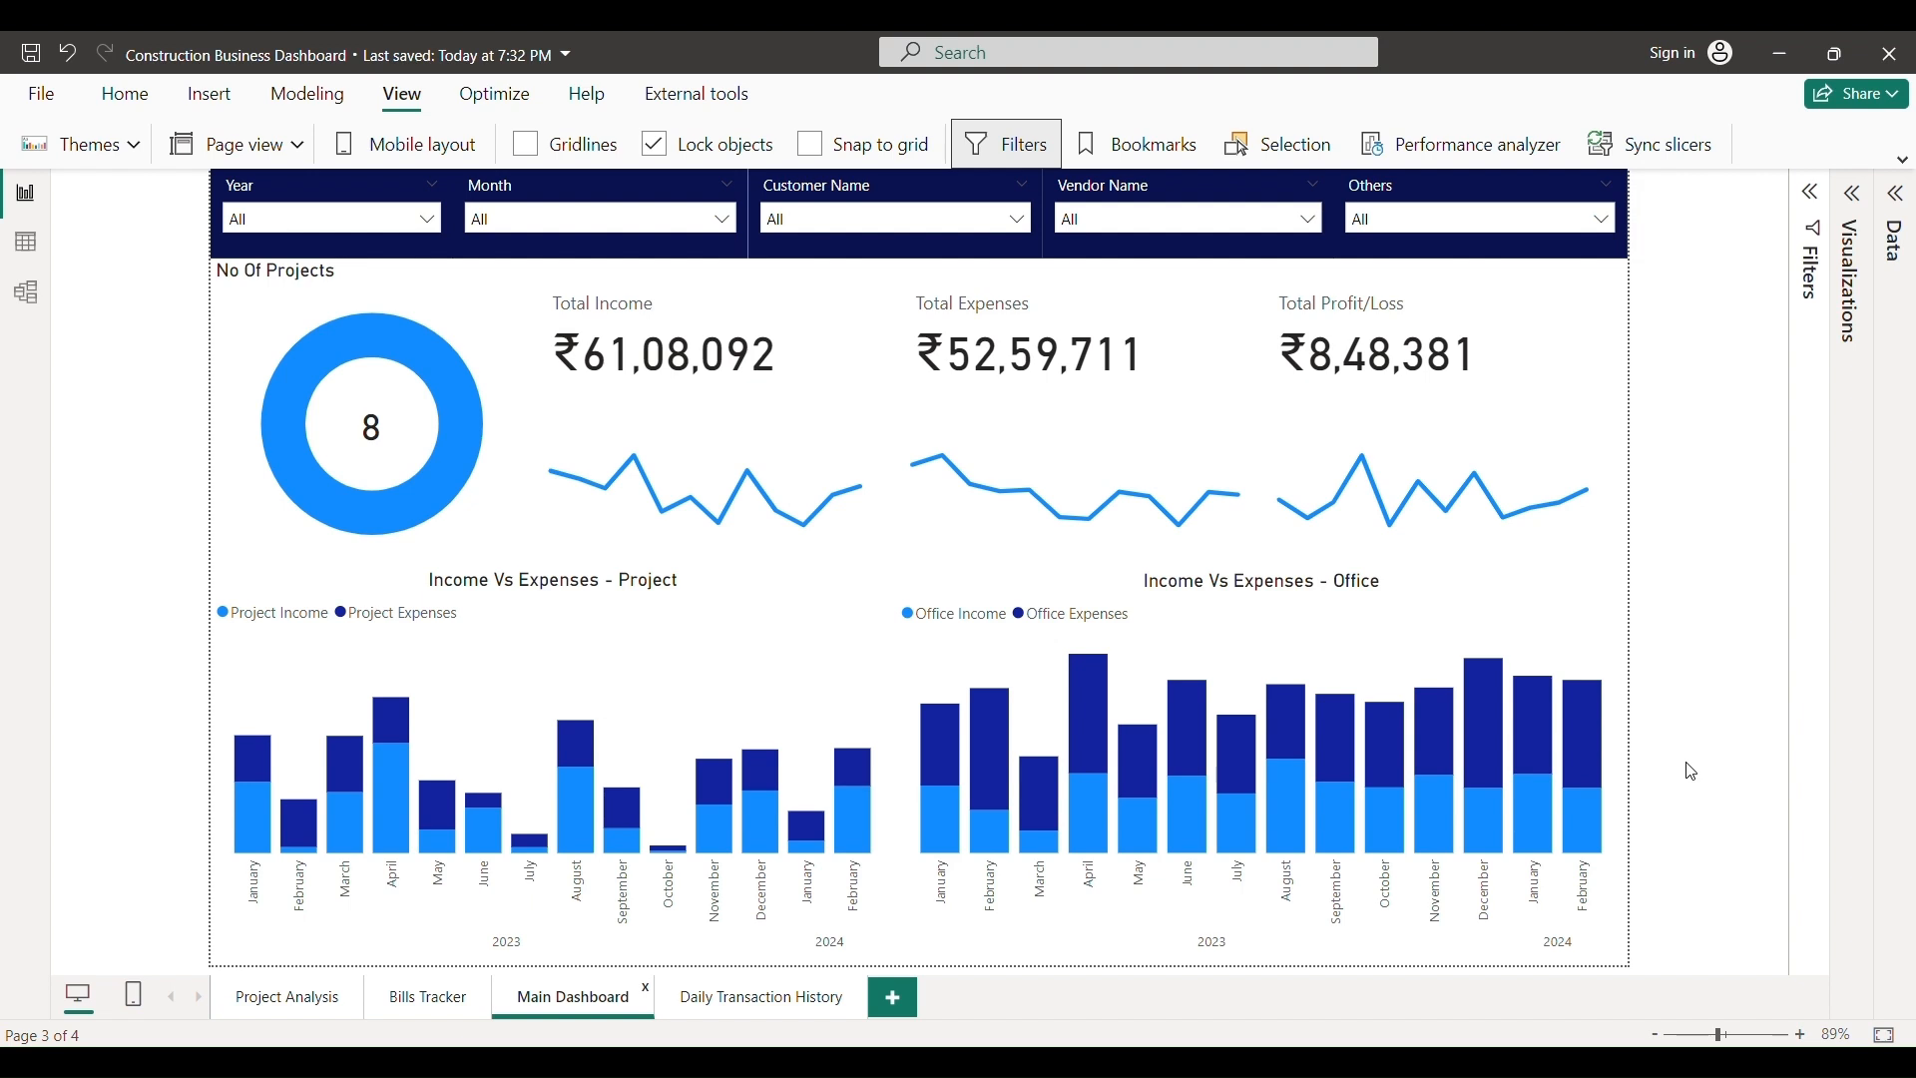
{"action": "left_click", "coordinate": [430, 219]}
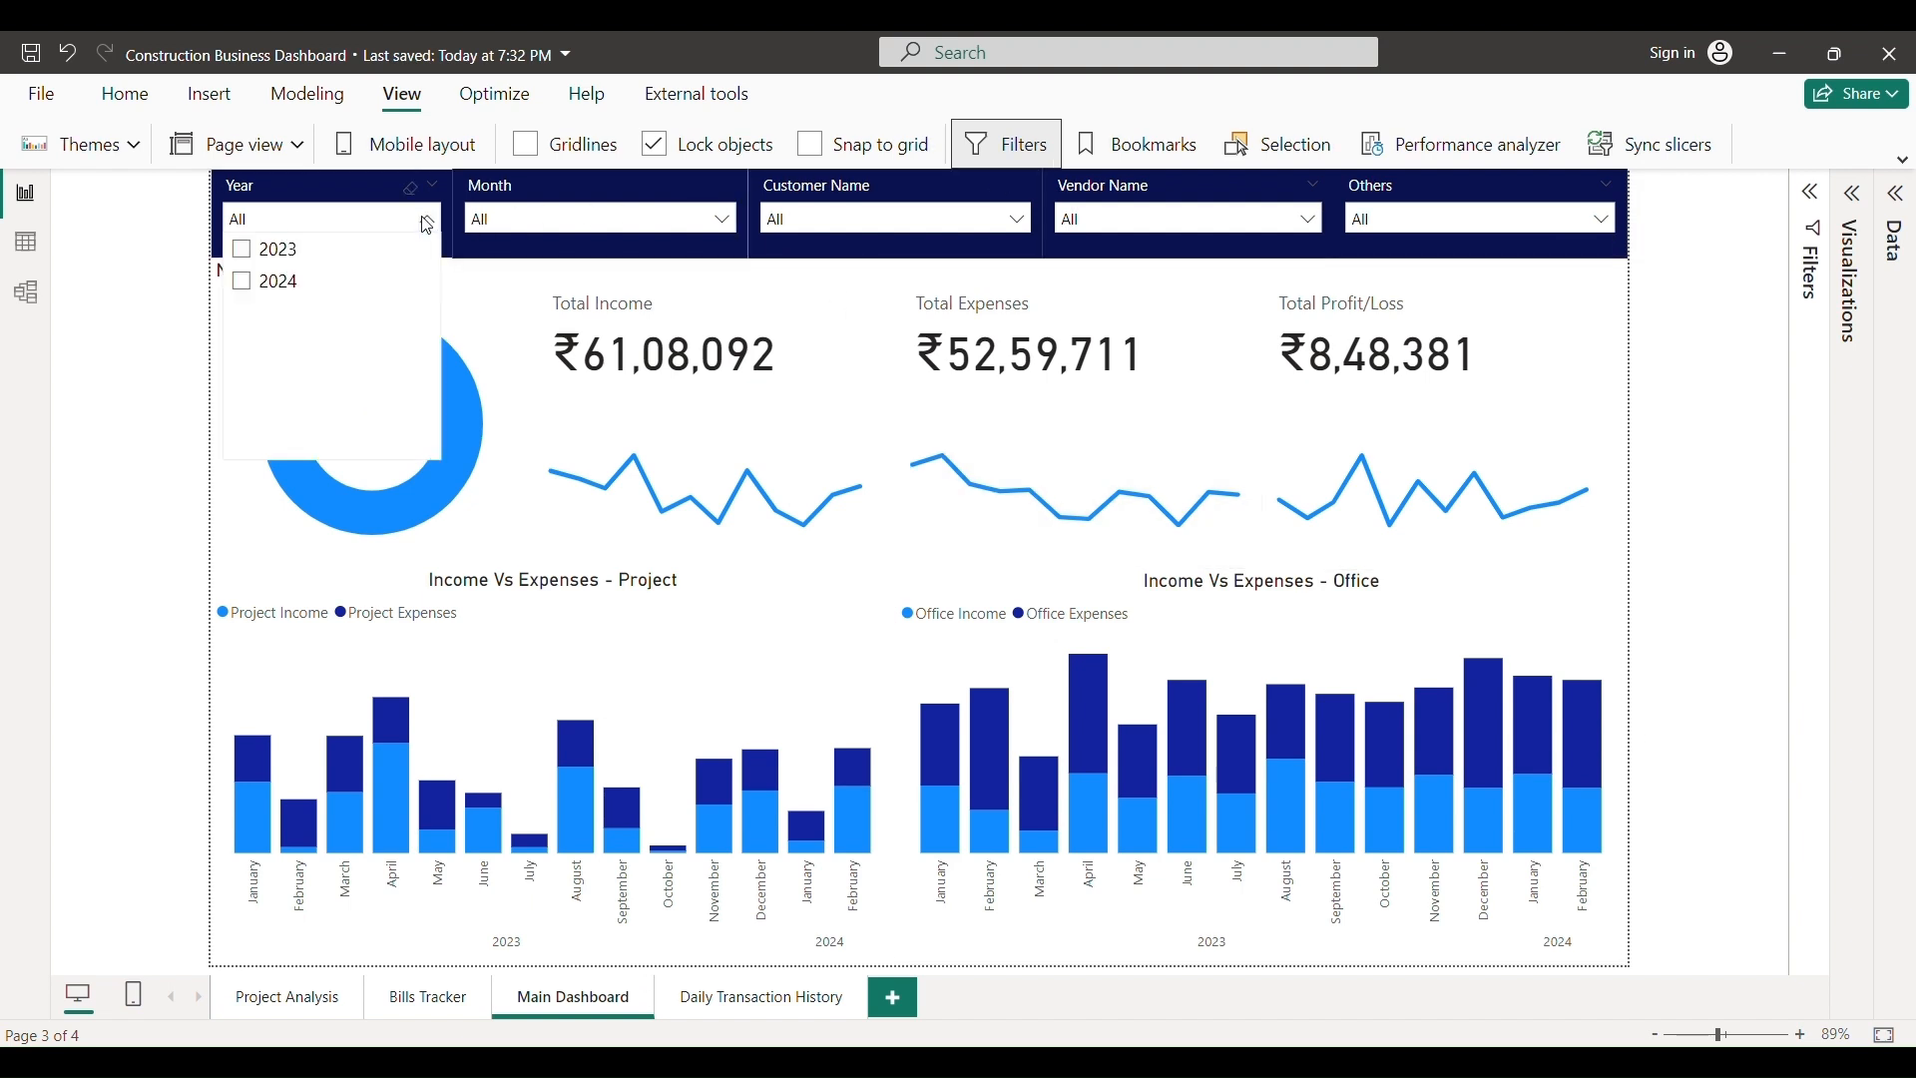
{"action": "left_click", "coordinate": [240, 251]}
{"action": "left_click", "coordinate": [137, 439]}
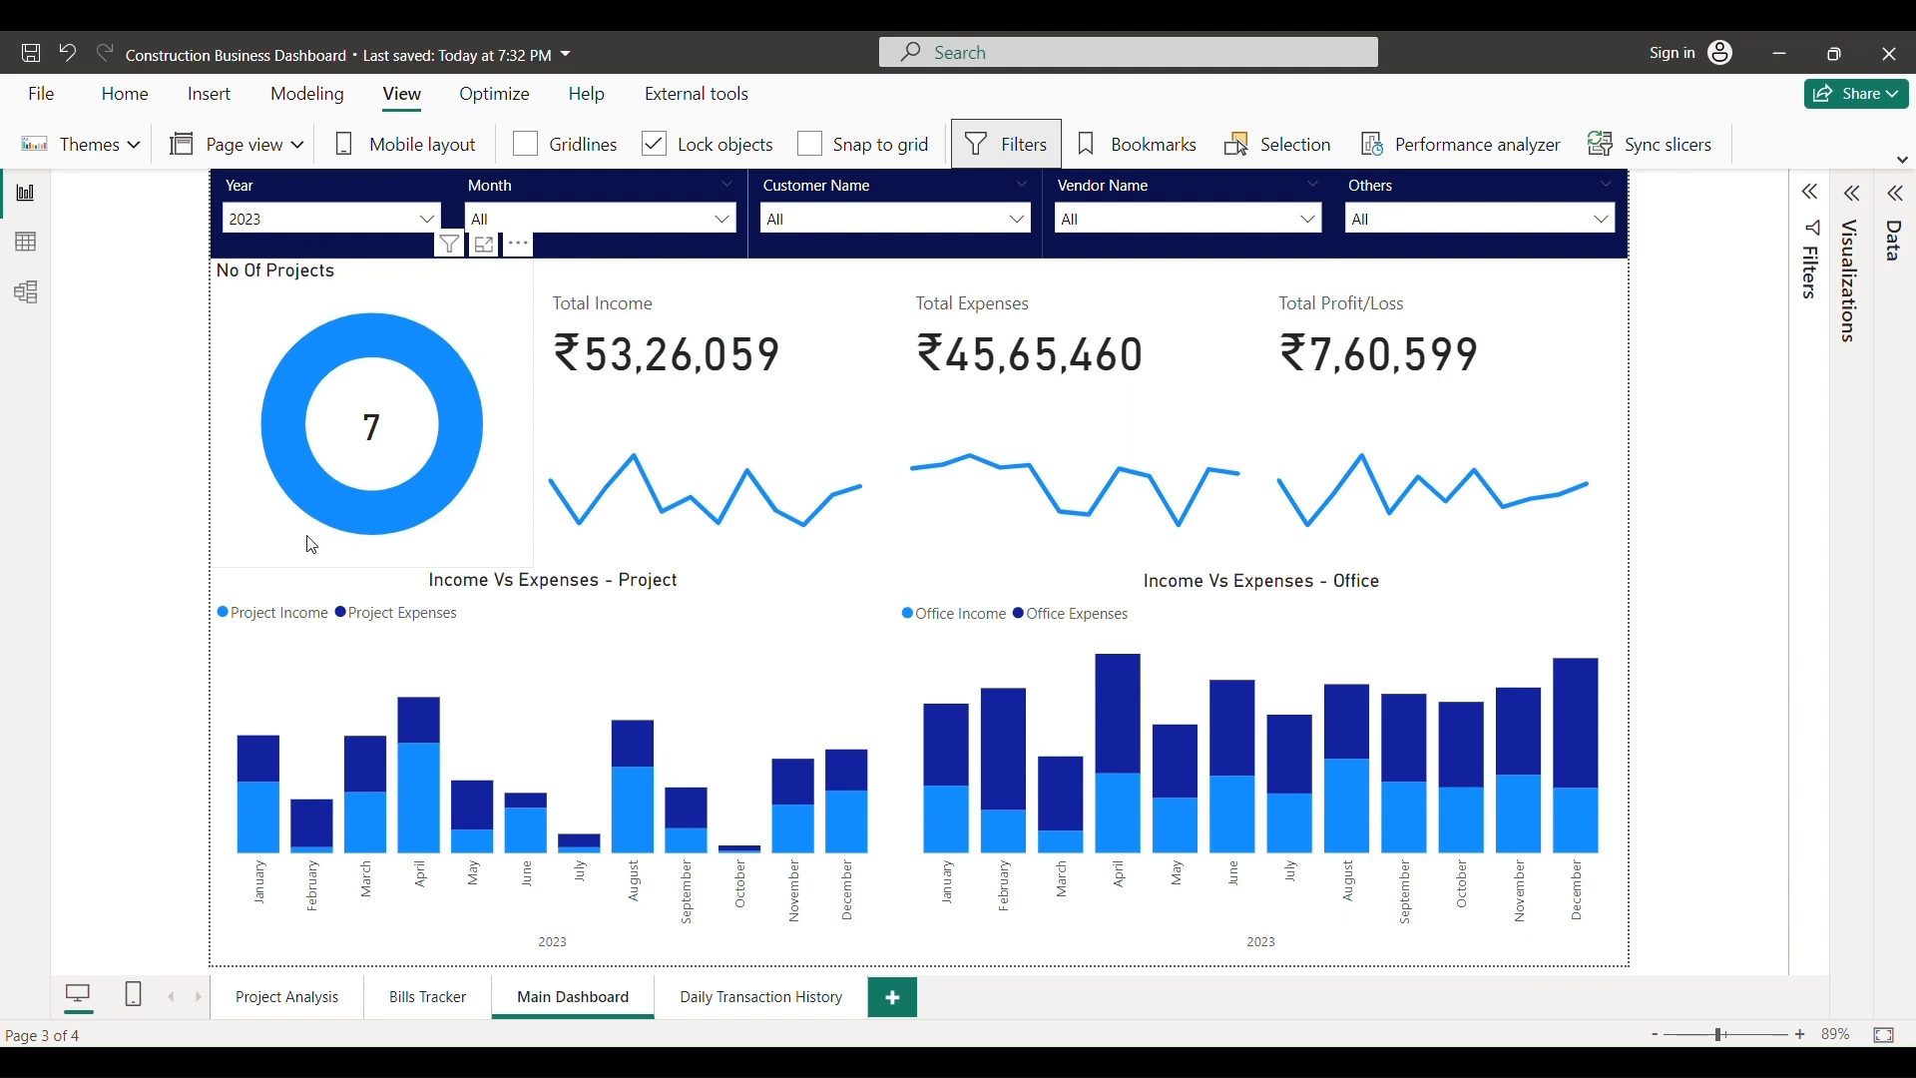
- Clear the 2023 year filter back to all years and go to Daily Transaction History
{"action": "left_click", "coordinate": [379, 220]}
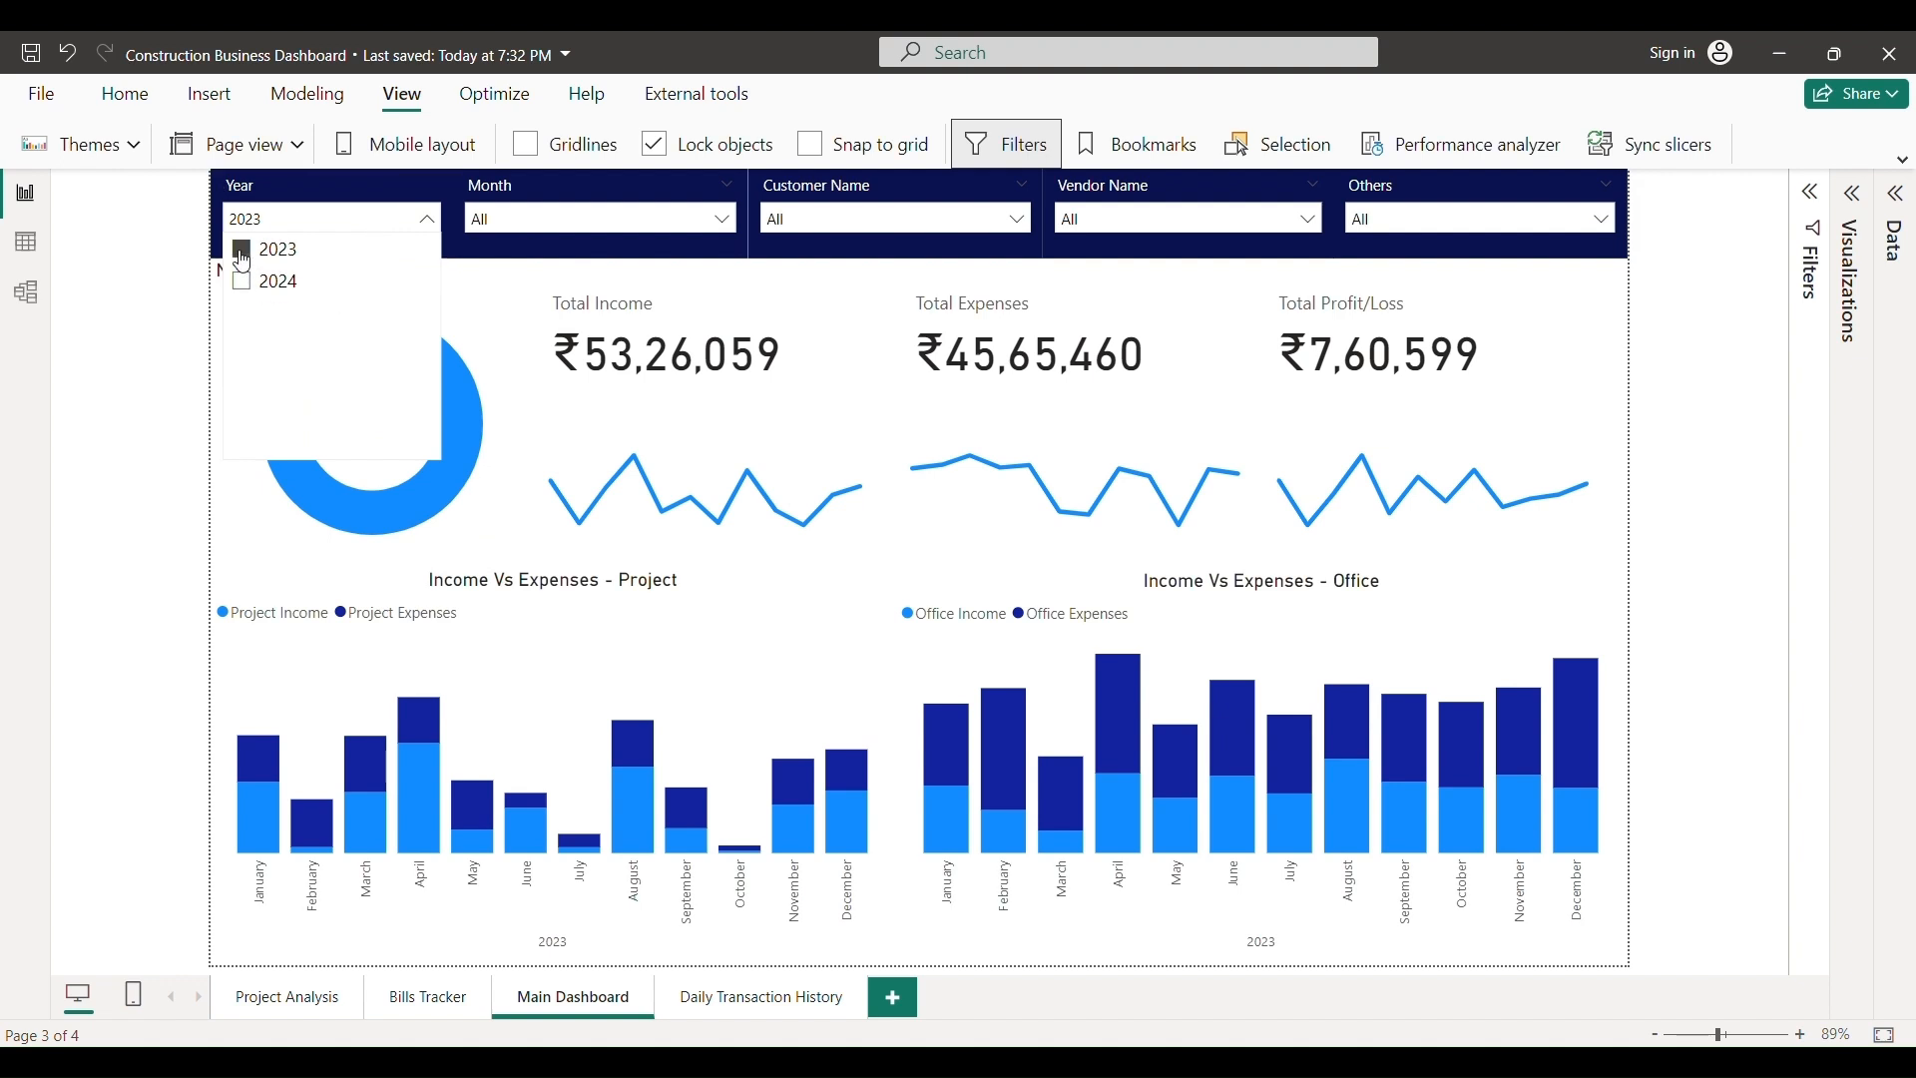
{"action": "left_click", "coordinate": [258, 248]}
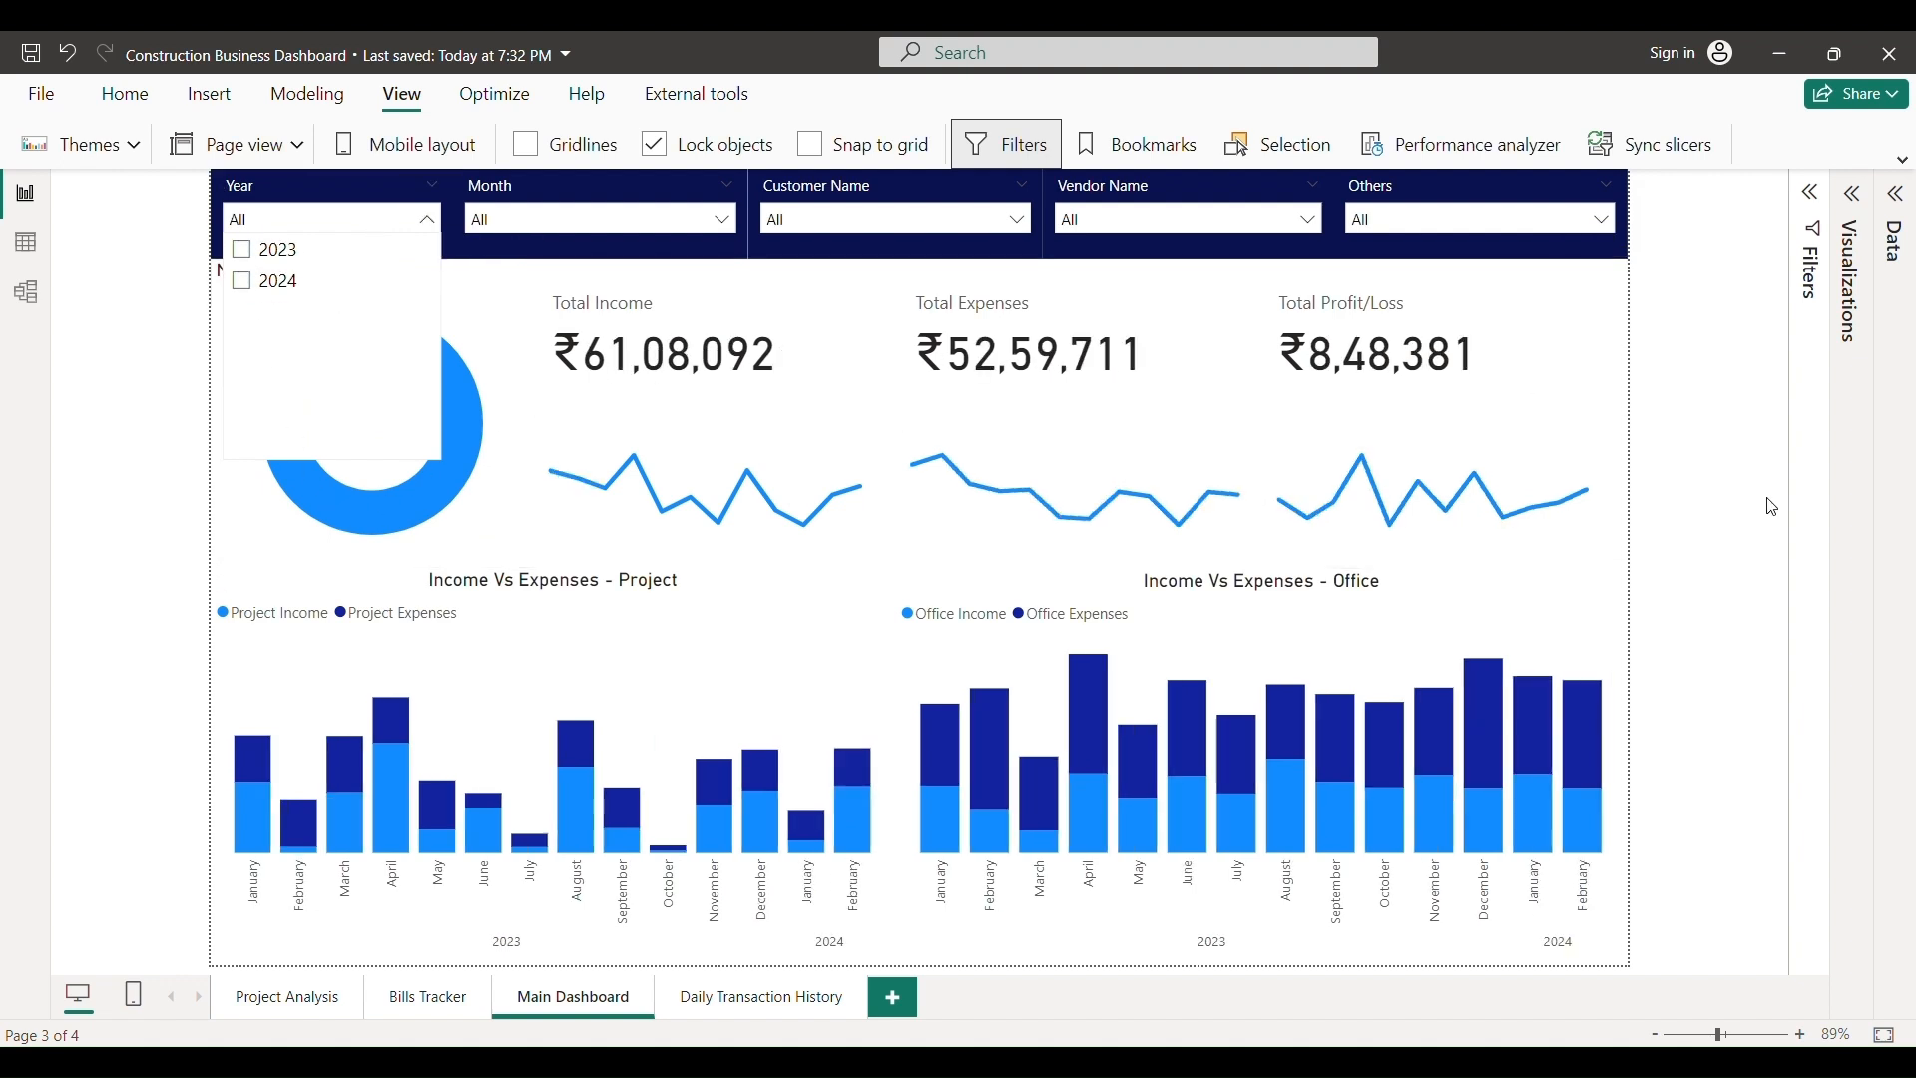
{"action": "left_click", "coordinate": [1652, 546]}
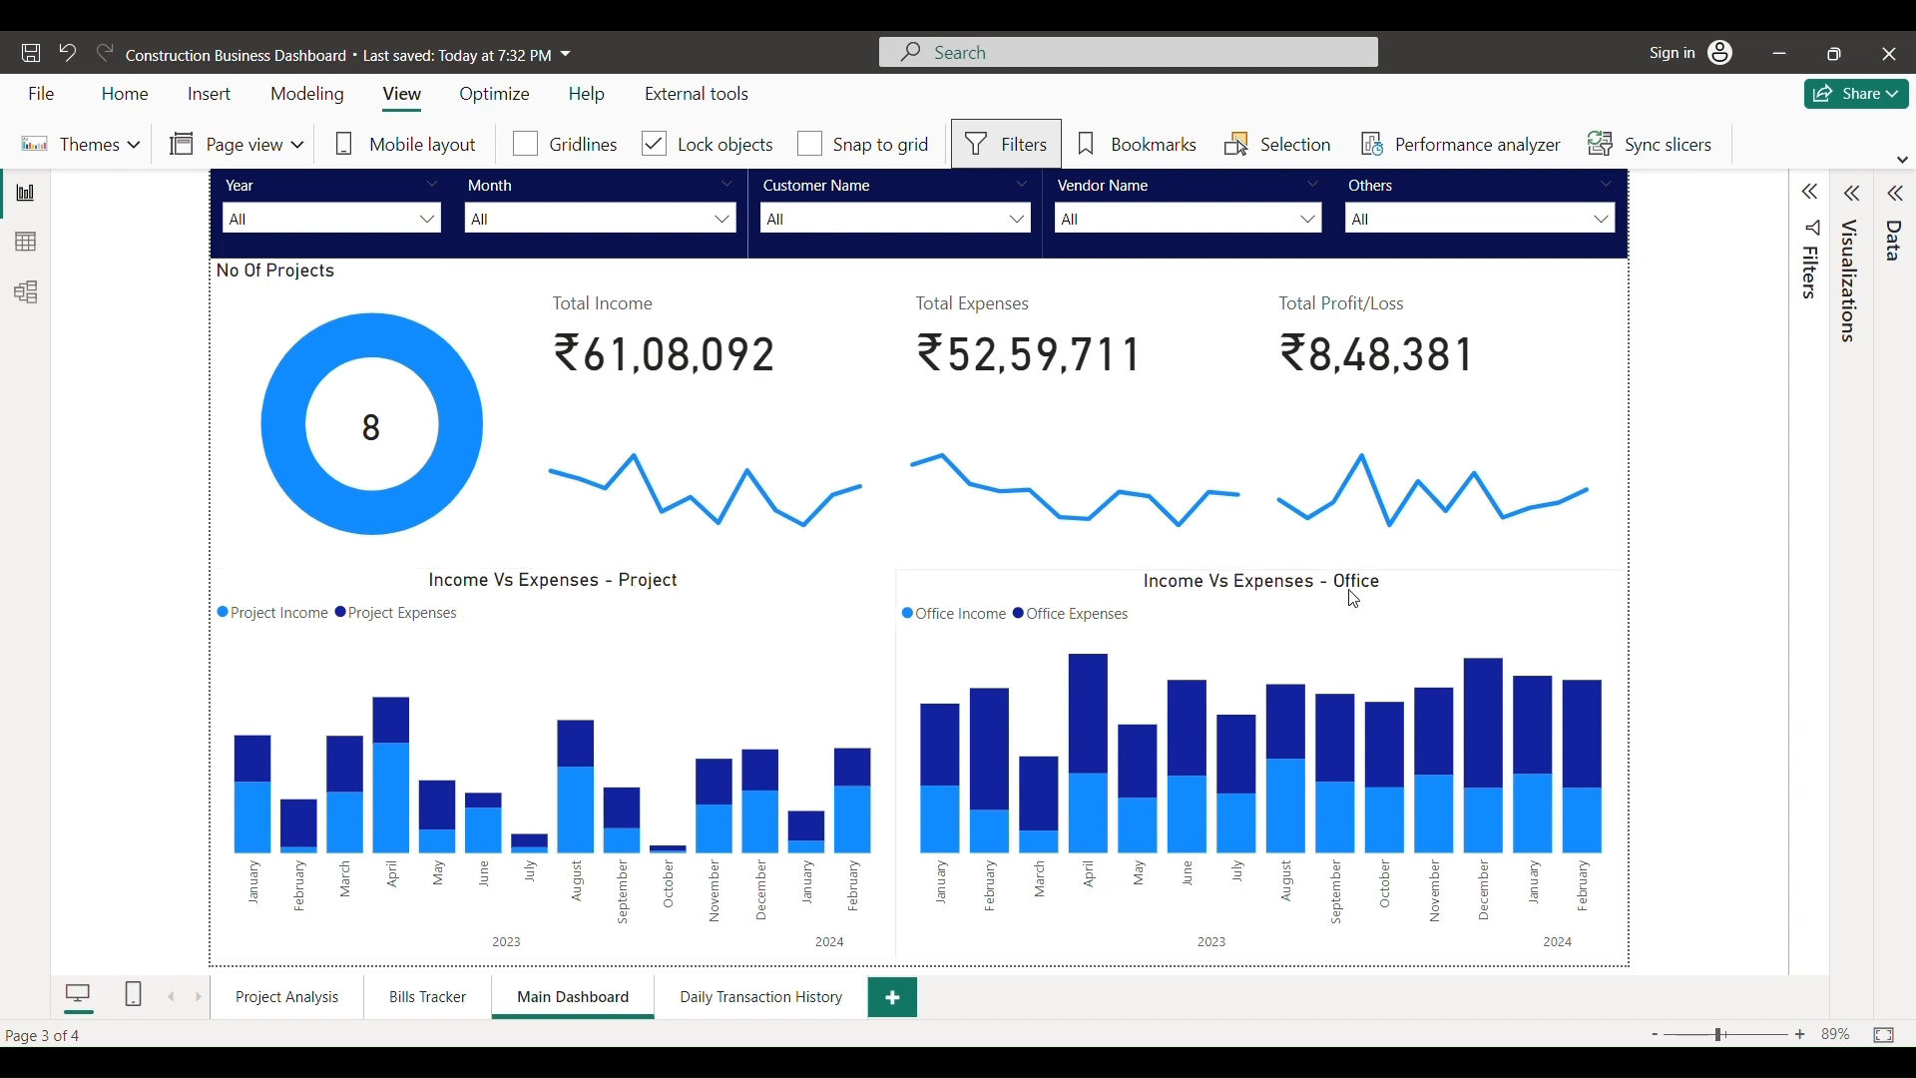
{"action": "mouse_move", "coordinate": [402, 831]}
{"action": "left_click", "coordinate": [721, 1018]}
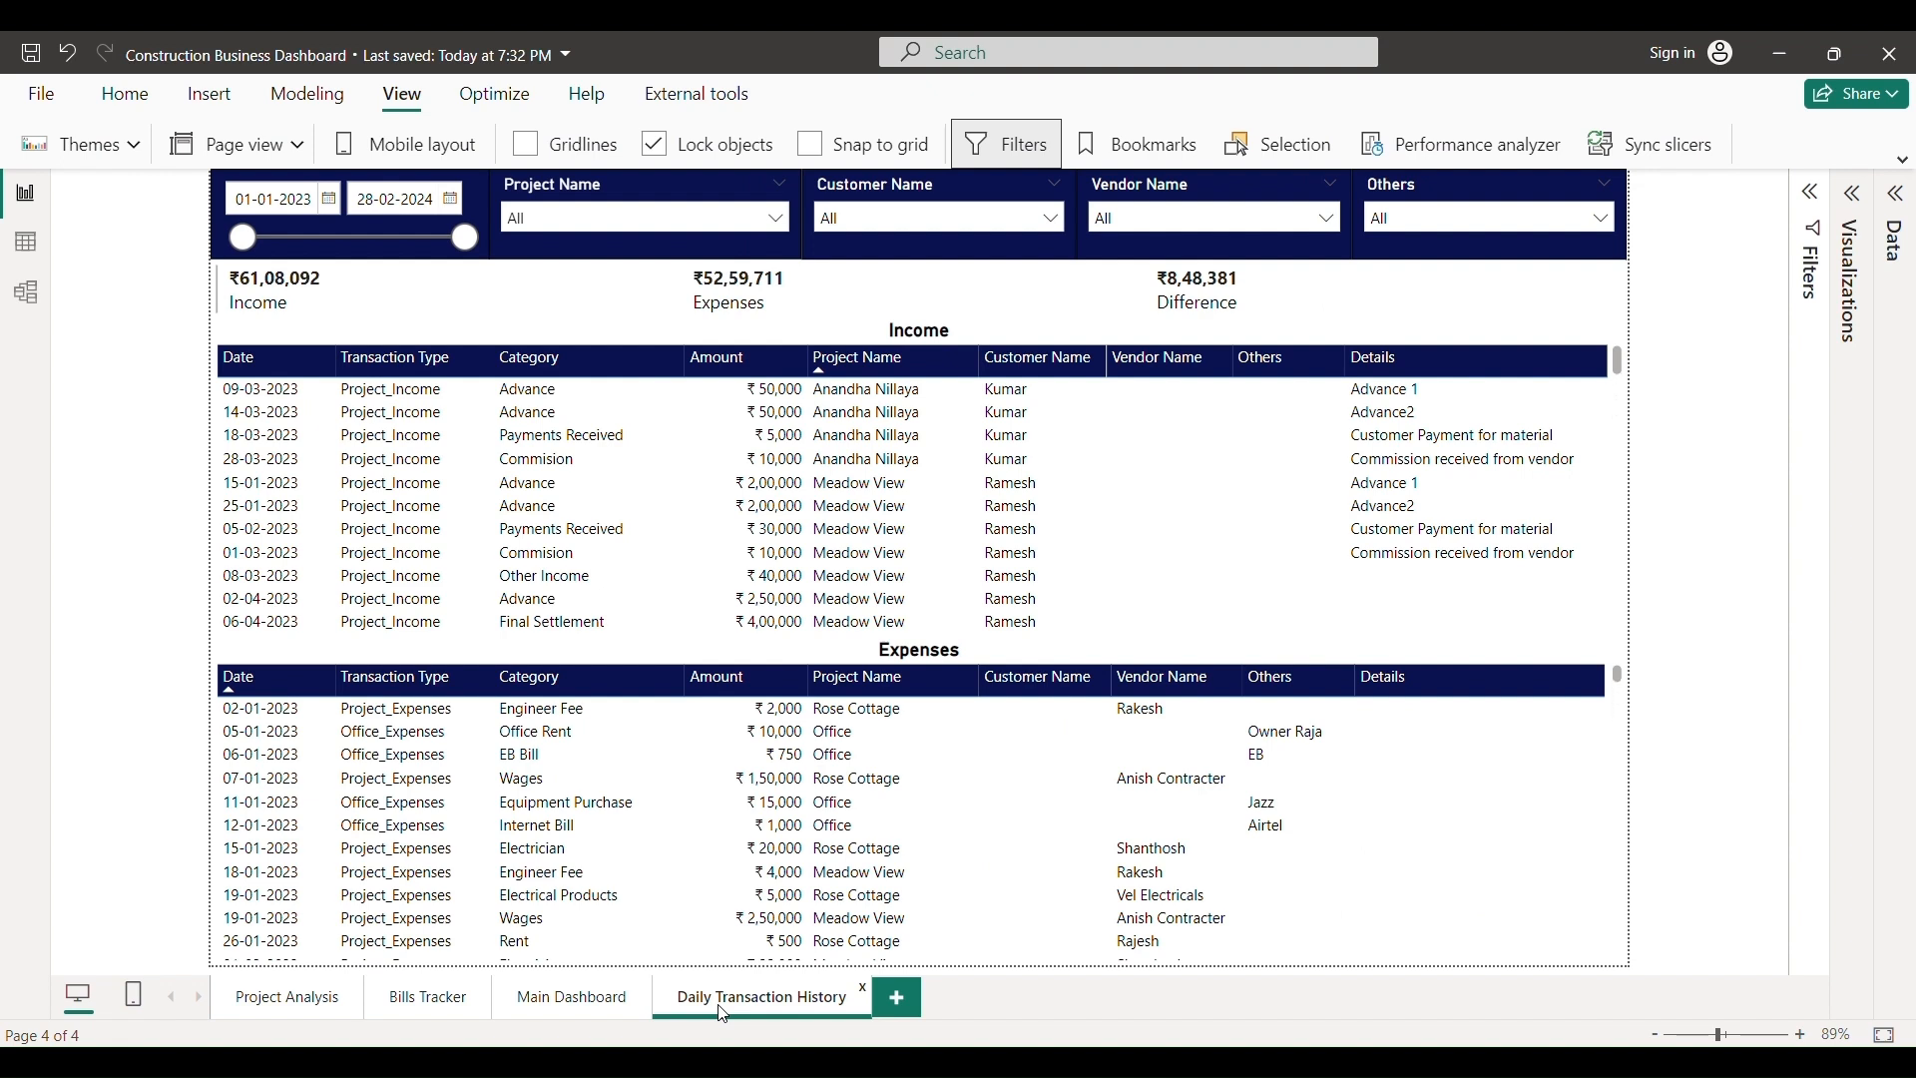
- Set the date filter's start date to 01-02-2024
{"action": "left_click", "coordinate": [333, 202]}
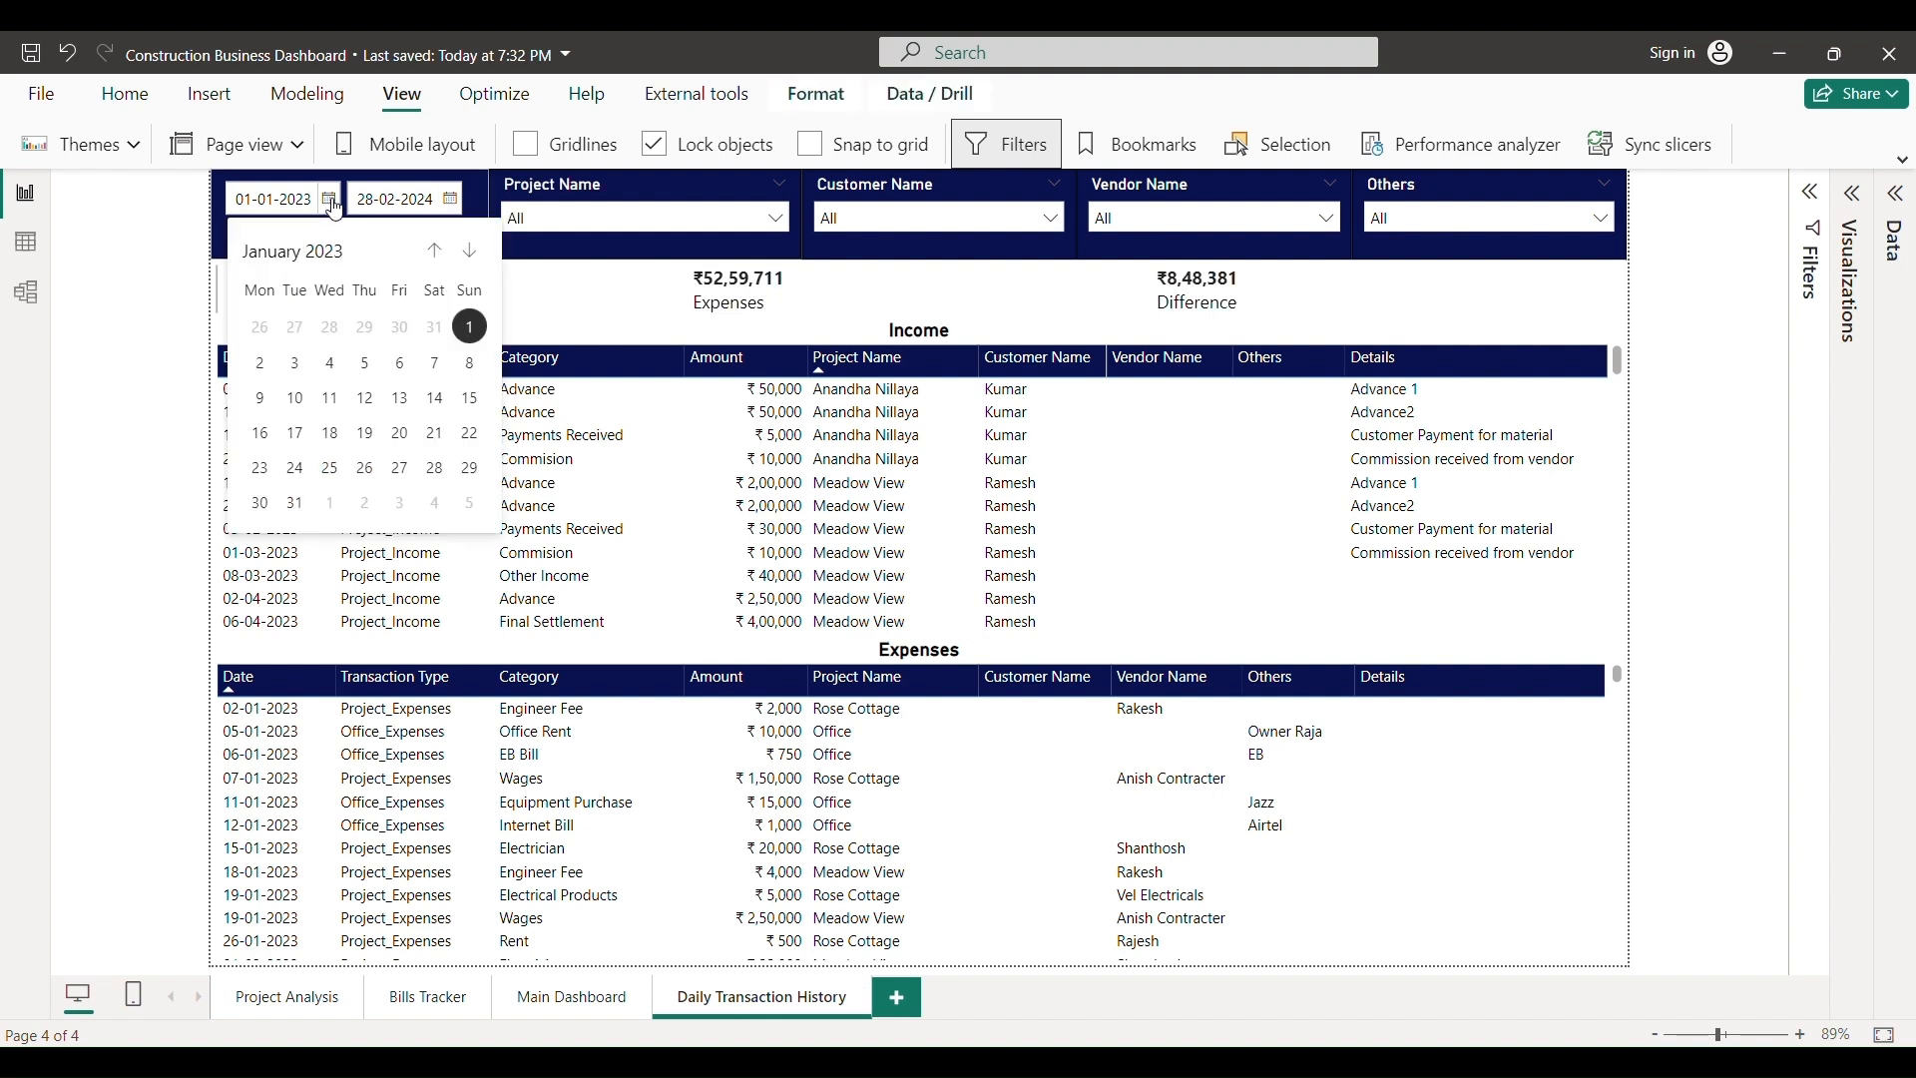
{"action": "left_click", "coordinate": [471, 253]}
{"action": "left_click", "coordinate": [472, 255]}
{"action": "double_click", "coordinate": [471, 253]}
{"action": "double_click", "coordinate": [471, 253]}
{"action": "left_click", "coordinate": [472, 254]}
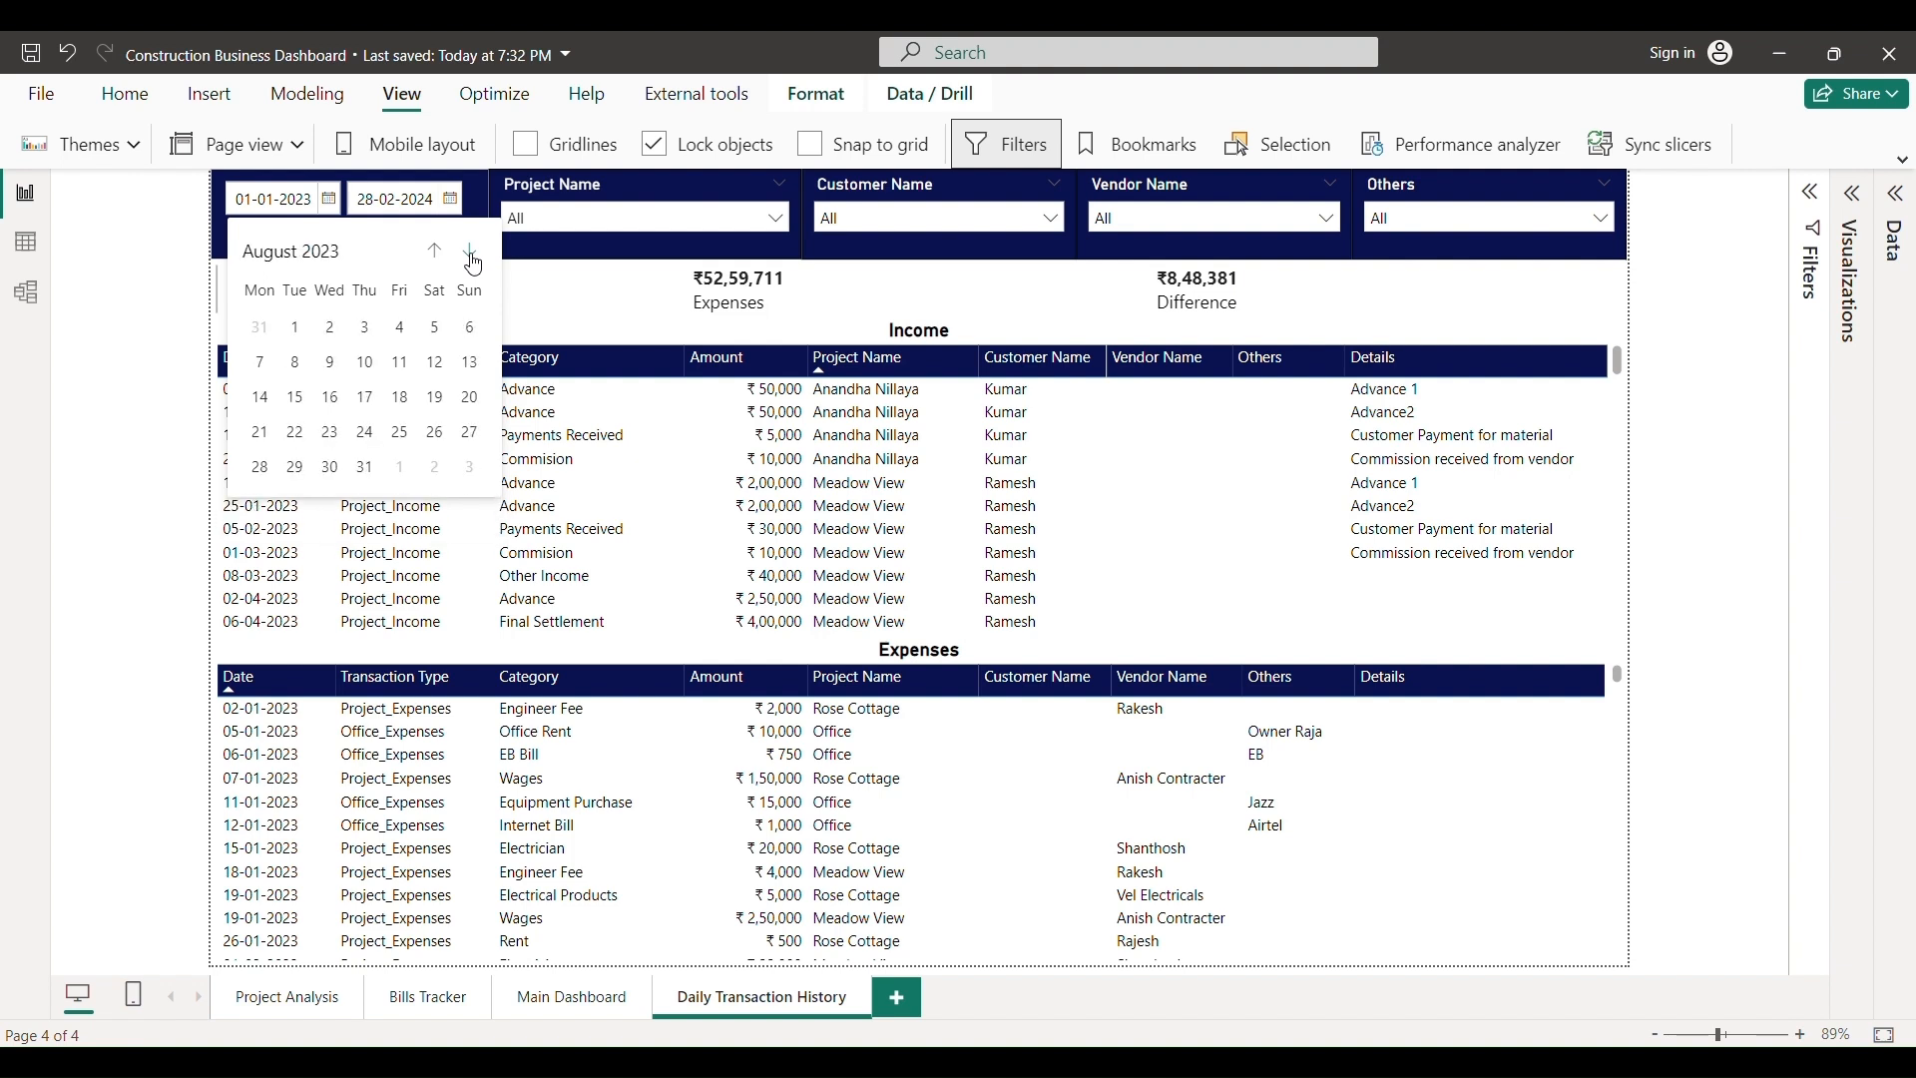
{"action": "double_click", "coordinate": [471, 253]}
{"action": "double_click", "coordinate": [471, 254]}
{"action": "left_click", "coordinate": [473, 258]}
{"action": "left_click", "coordinate": [473, 257]}
{"action": "left_click", "coordinate": [367, 328]}
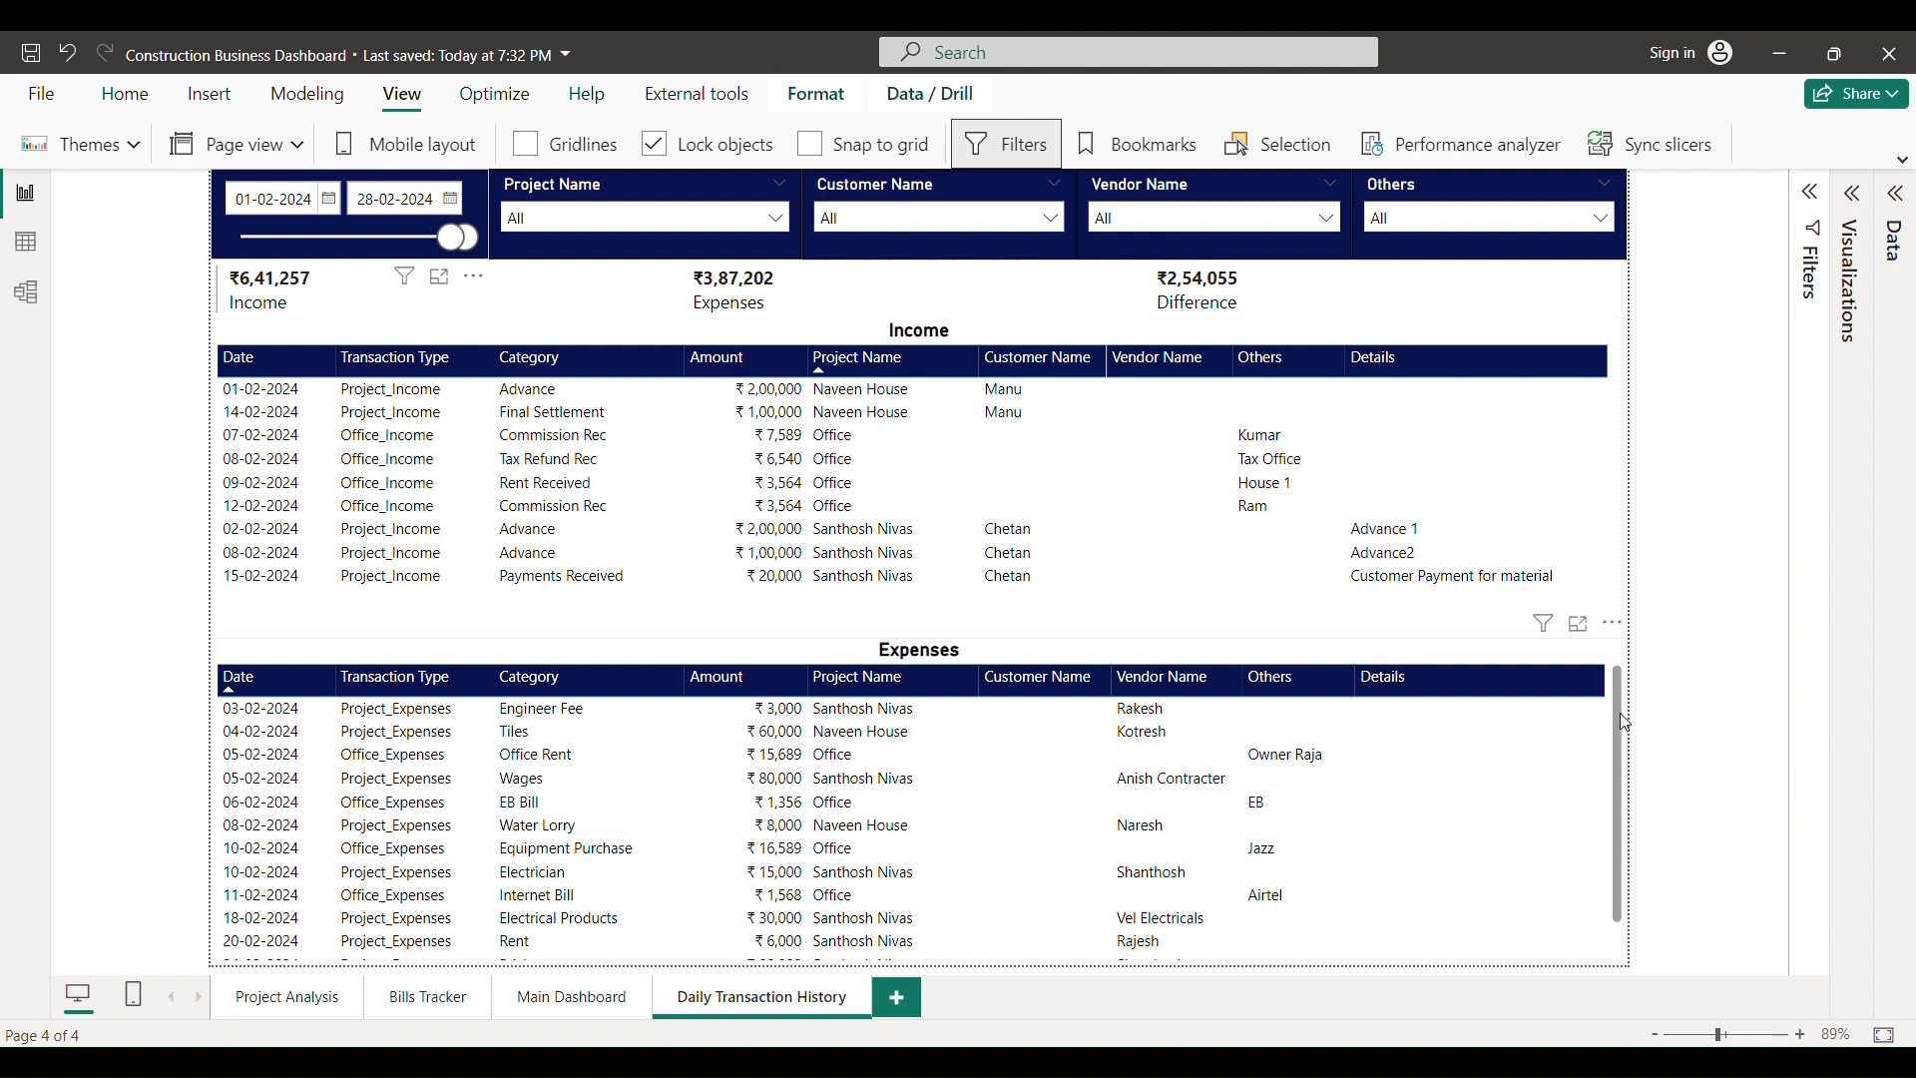
- Look through the Project, Customer, Vendor and Others slicer lists without changing them
{"action": "left_click", "coordinate": [750, 220]}
{"action": "left_click", "coordinate": [952, 220]}
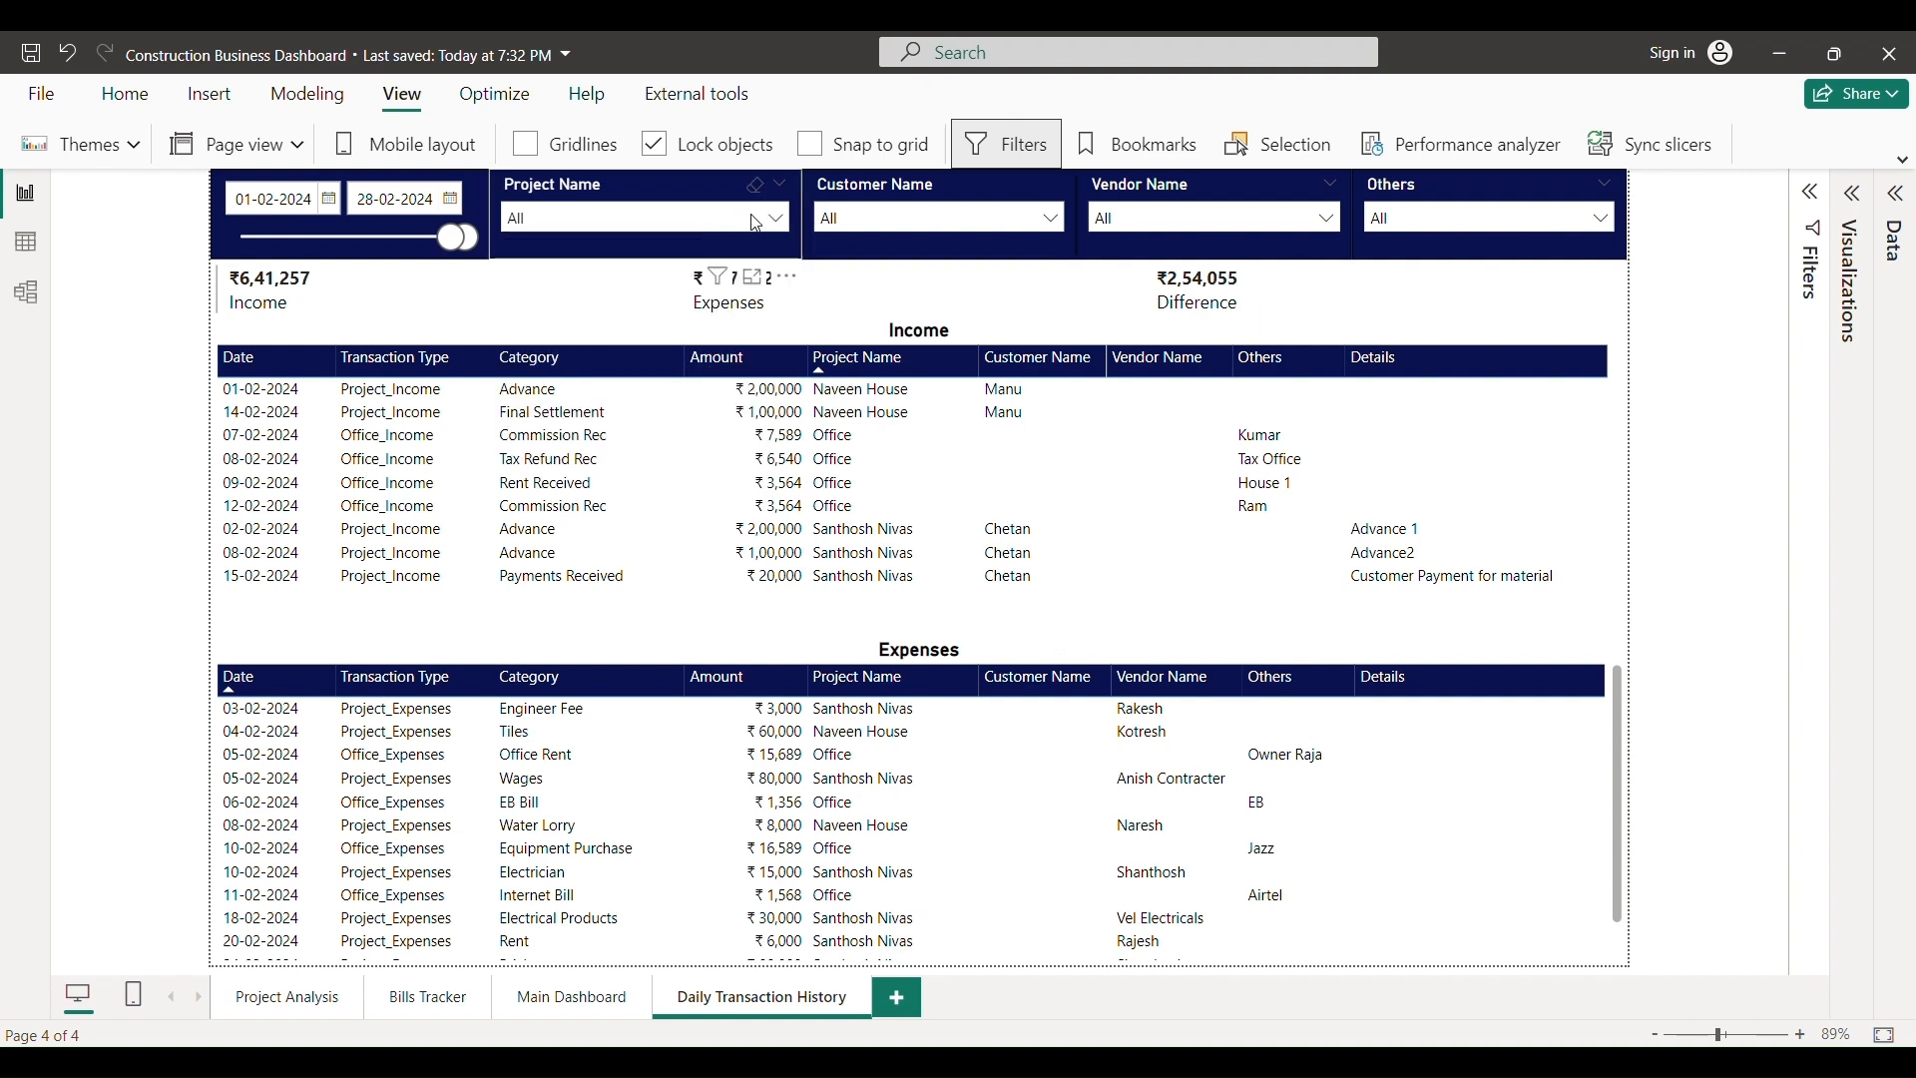
{"action": "left_click", "coordinate": [952, 220]}
{"action": "left_click", "coordinate": [952, 220]}
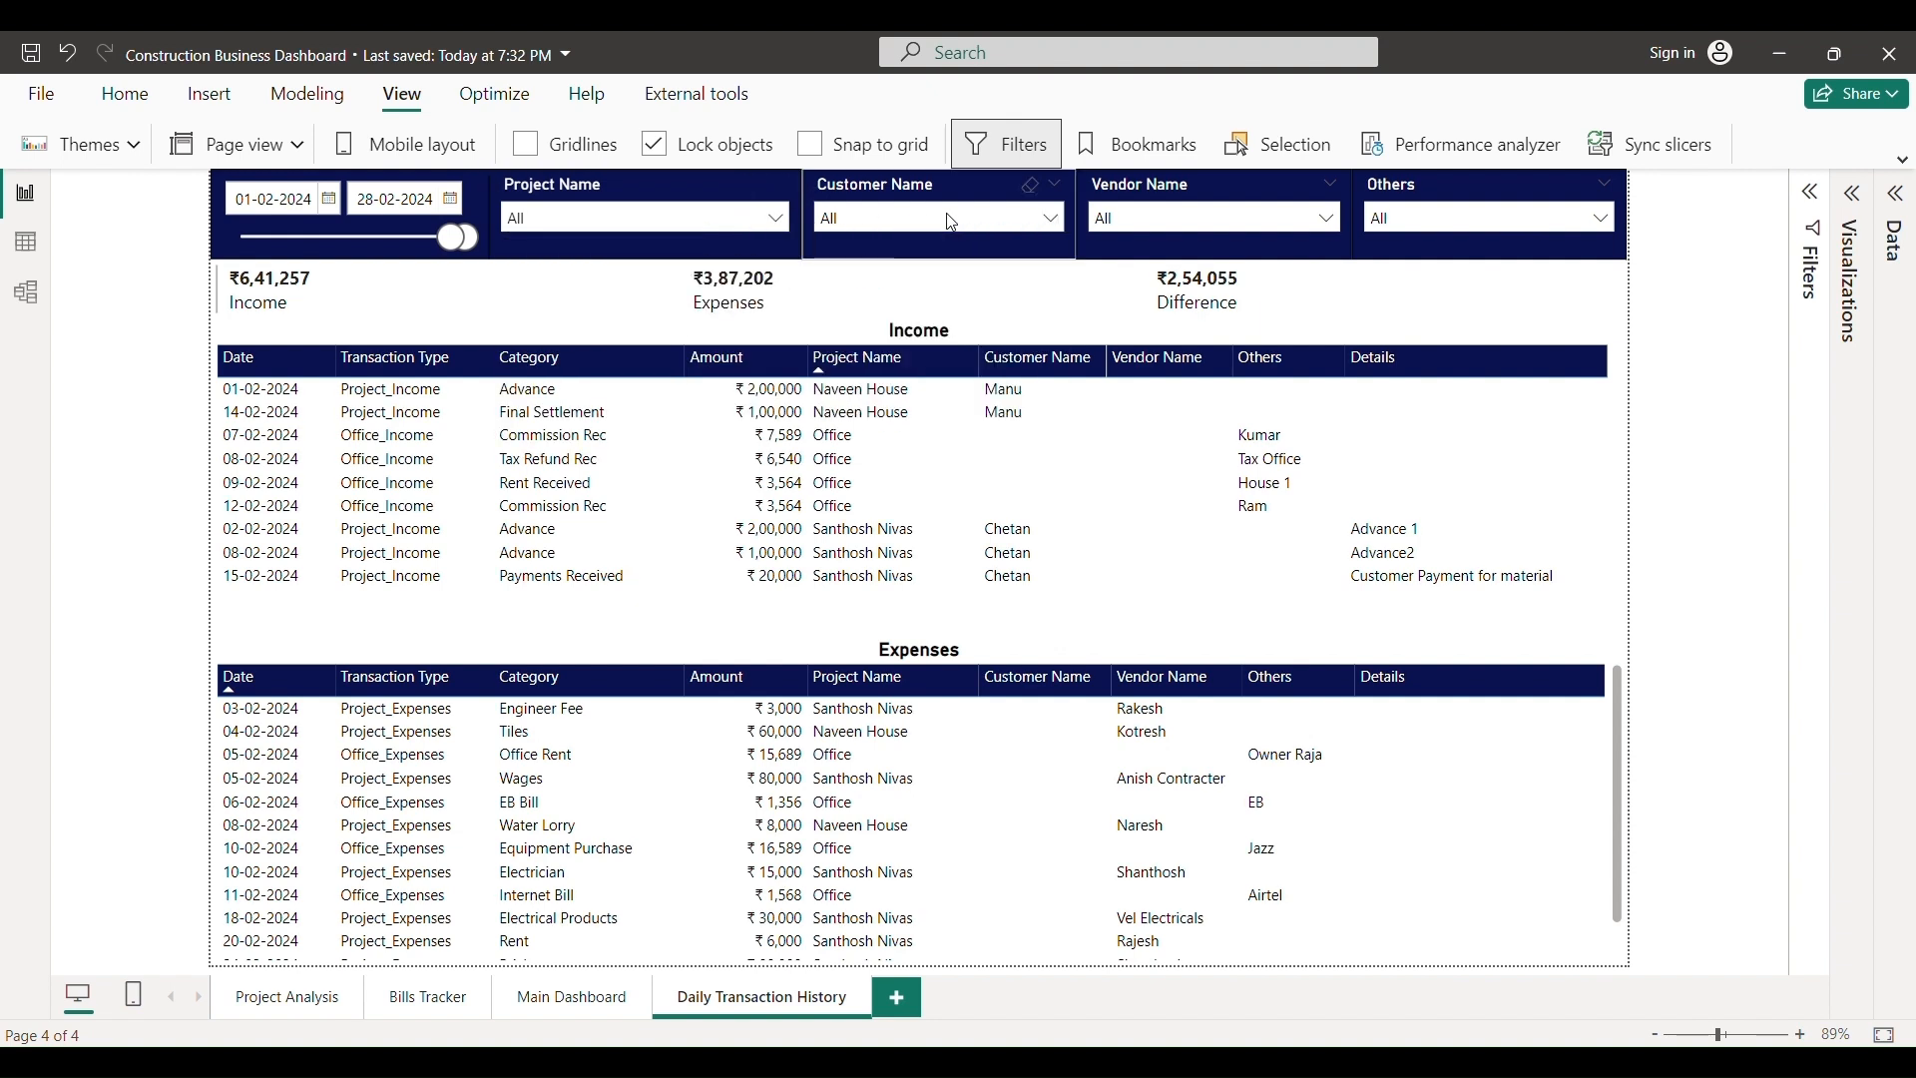
{"action": "left_click", "coordinate": [1166, 219]}
{"action": "left_click", "coordinate": [1387, 220]}
{"action": "left_click", "coordinate": [1438, 221]}
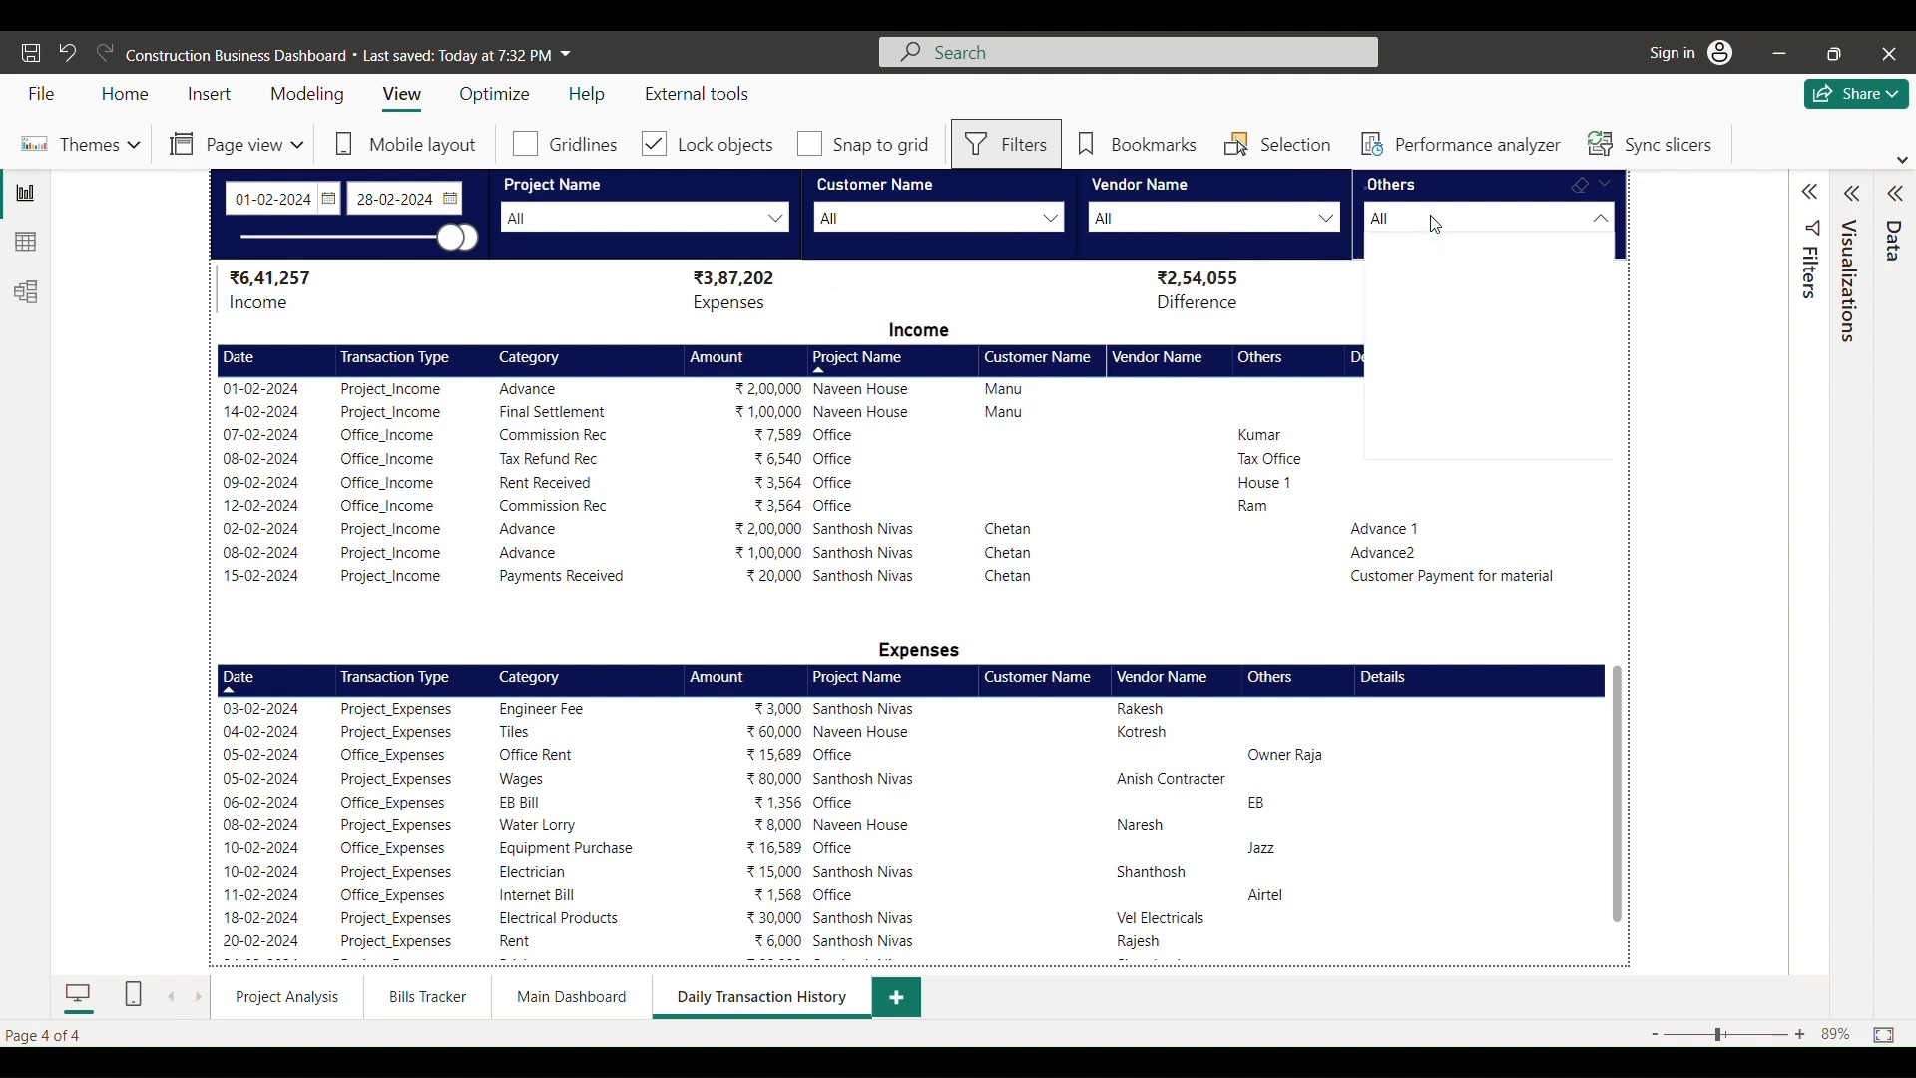
{"action": "left_click", "coordinate": [1437, 221]}
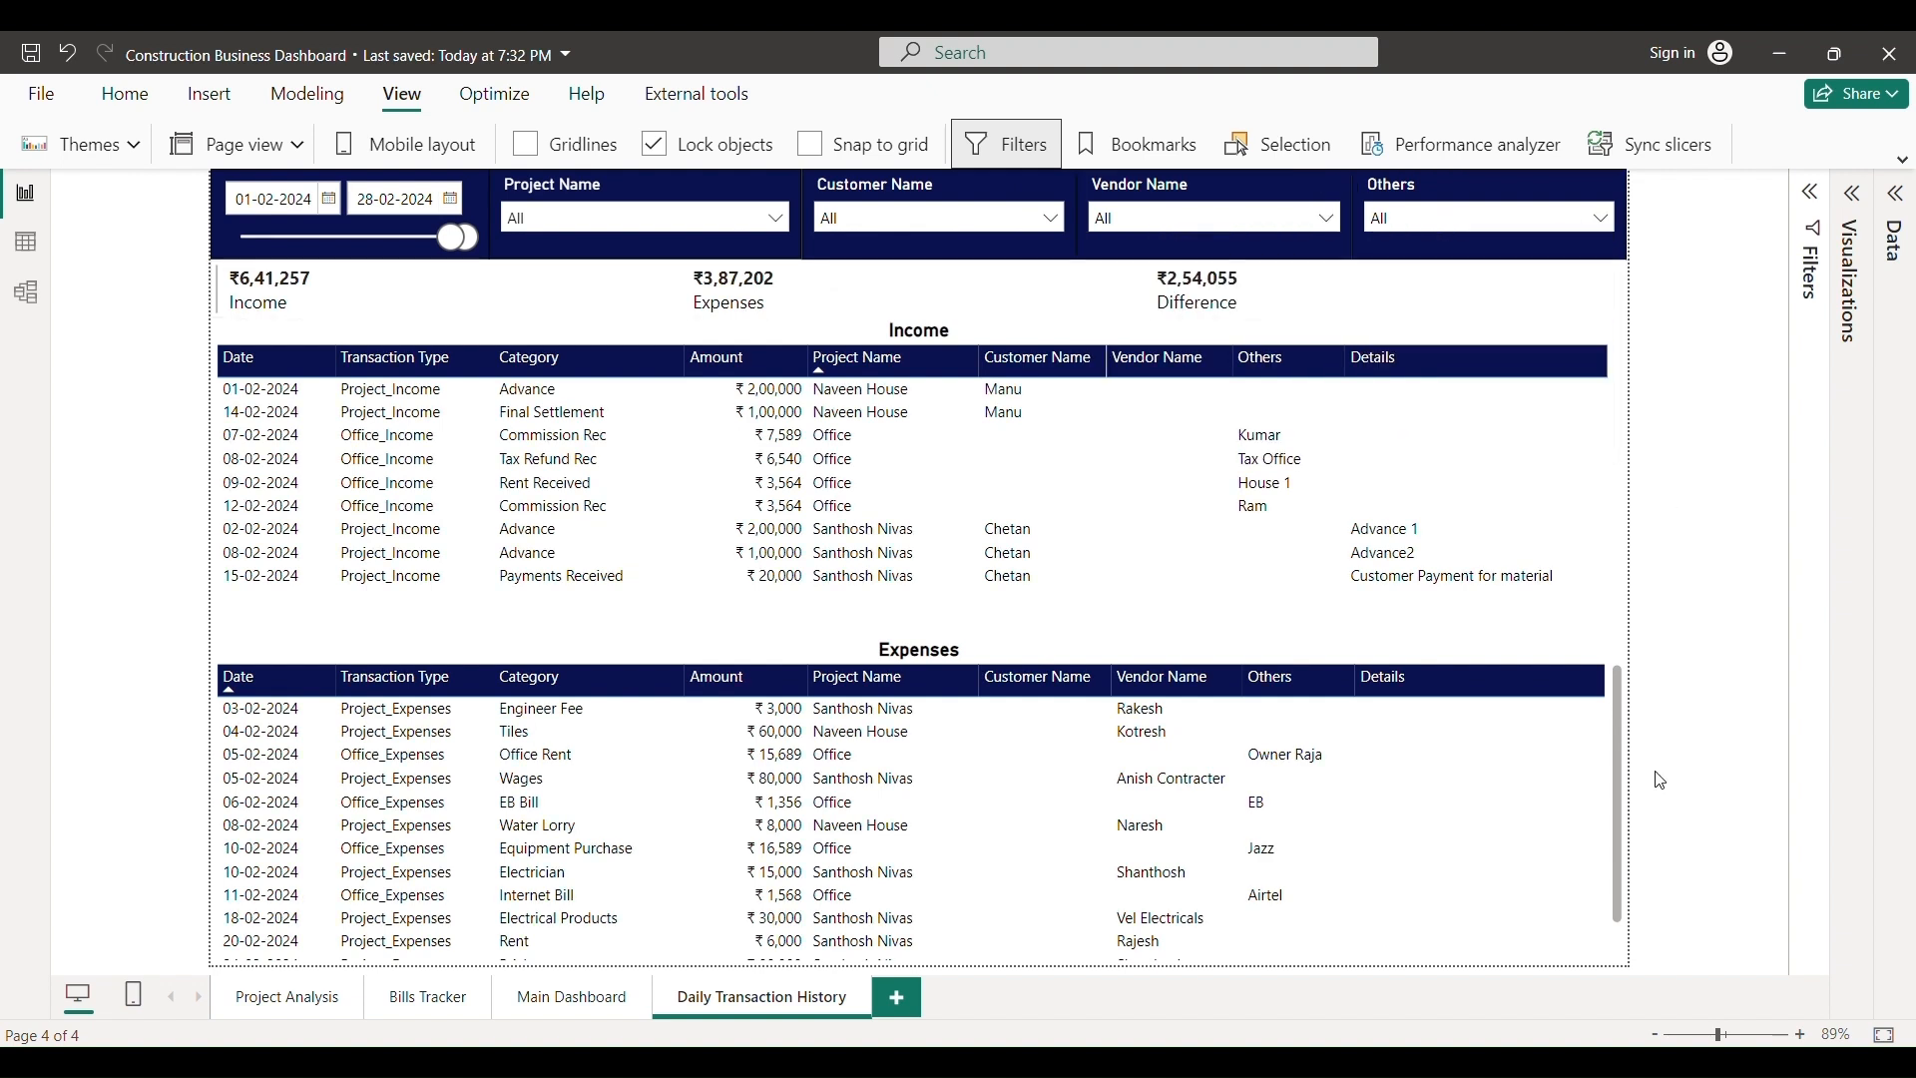
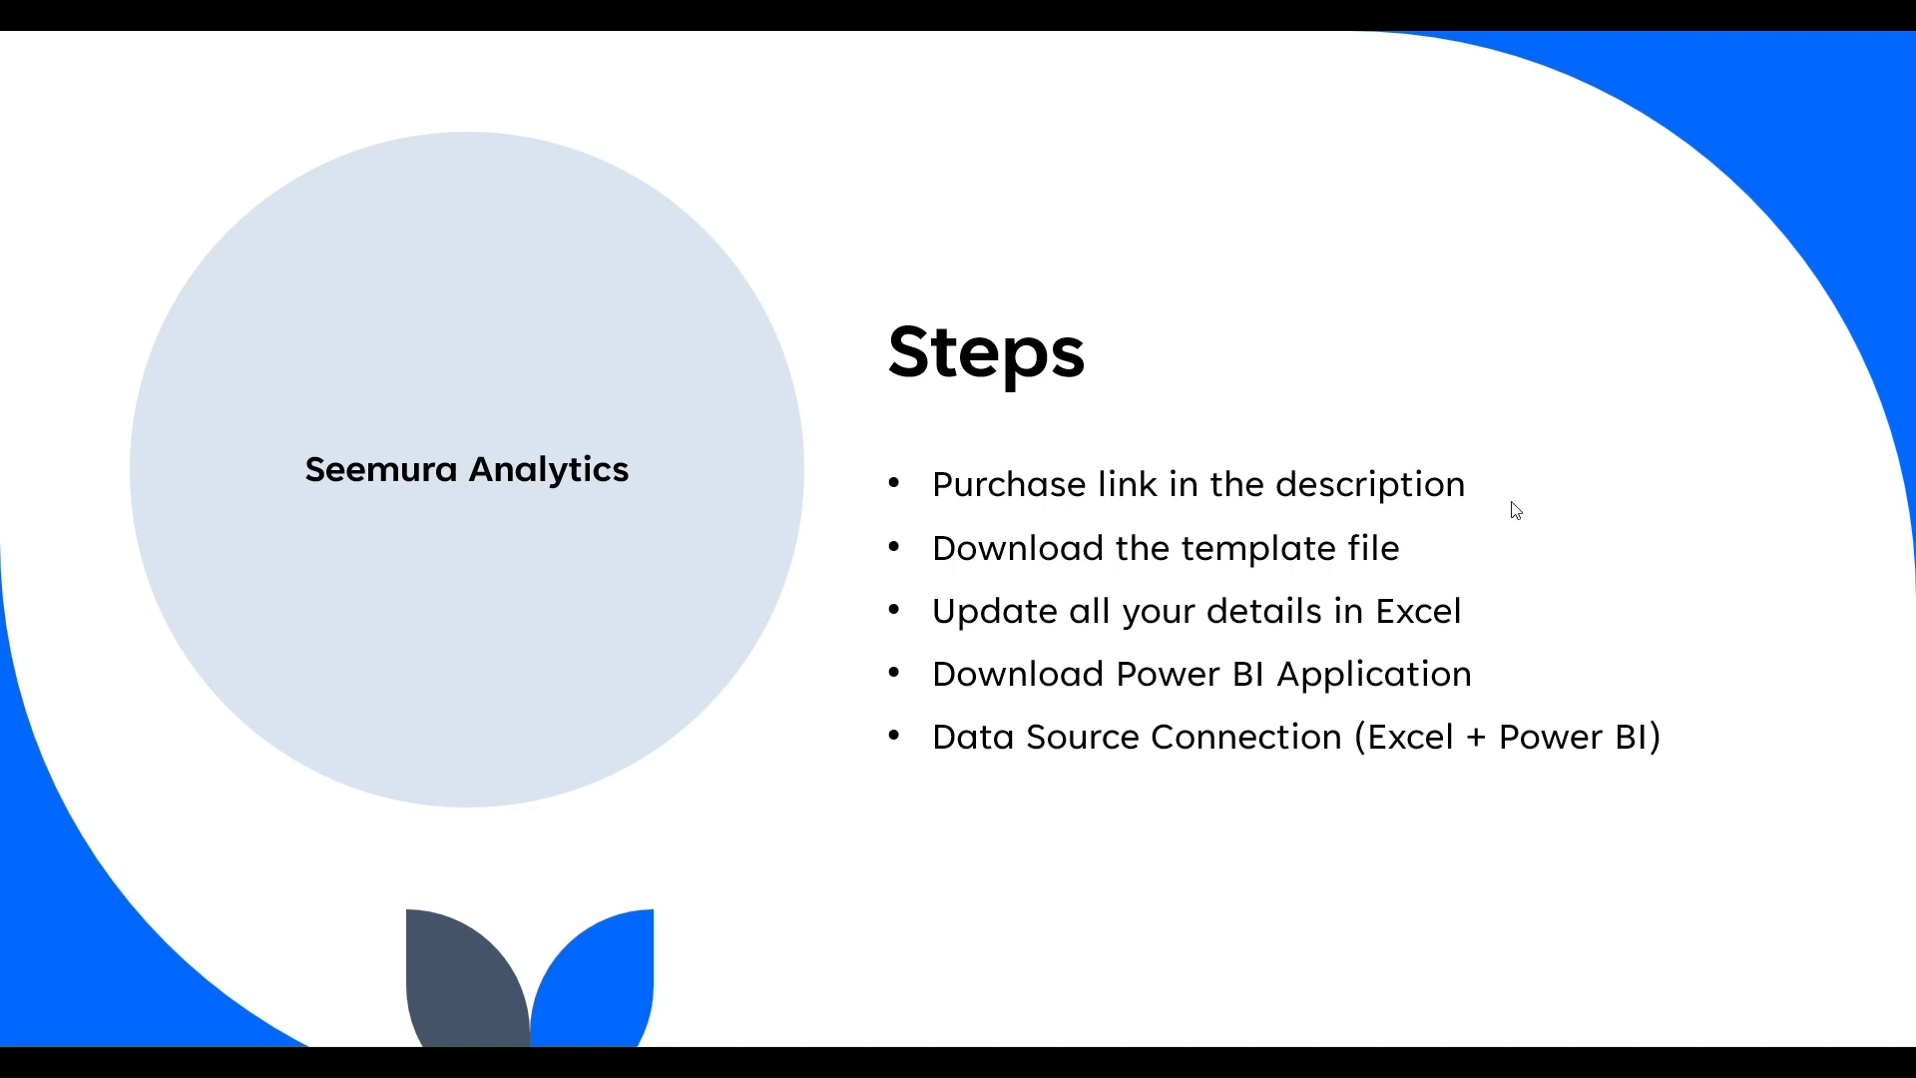
- Switch from the PowerPoint Steps slide to the browser's Construction Industry dashboard page (Rs. 450)
{"action": "left_click", "coordinate": [832, 80]}
{"action": "key", "text": "alt+Tab"}
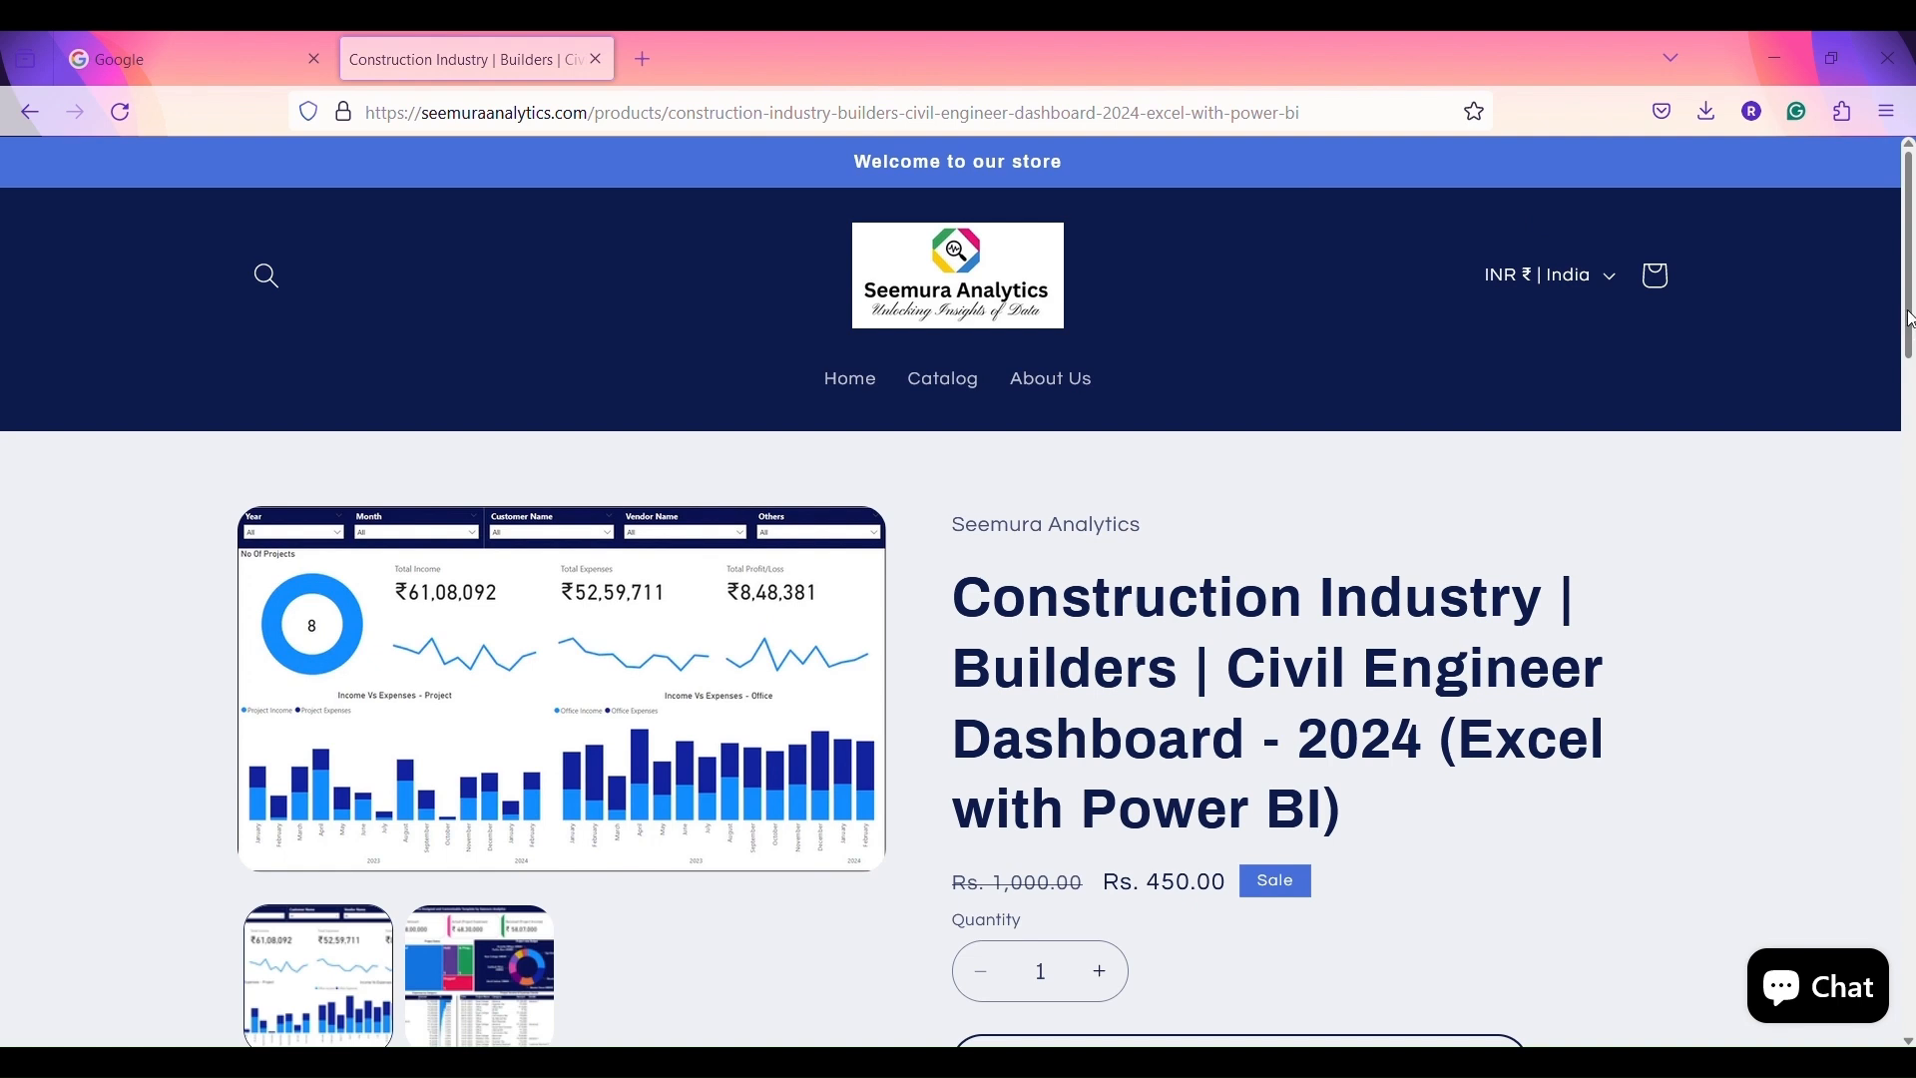
- Choose Buy it now on the Construction Industry dashboard to reach the ₹450 checkout
{"action": "left_click_drag", "start_coordinate": [1911, 319], "coordinate": [1911, 469]}
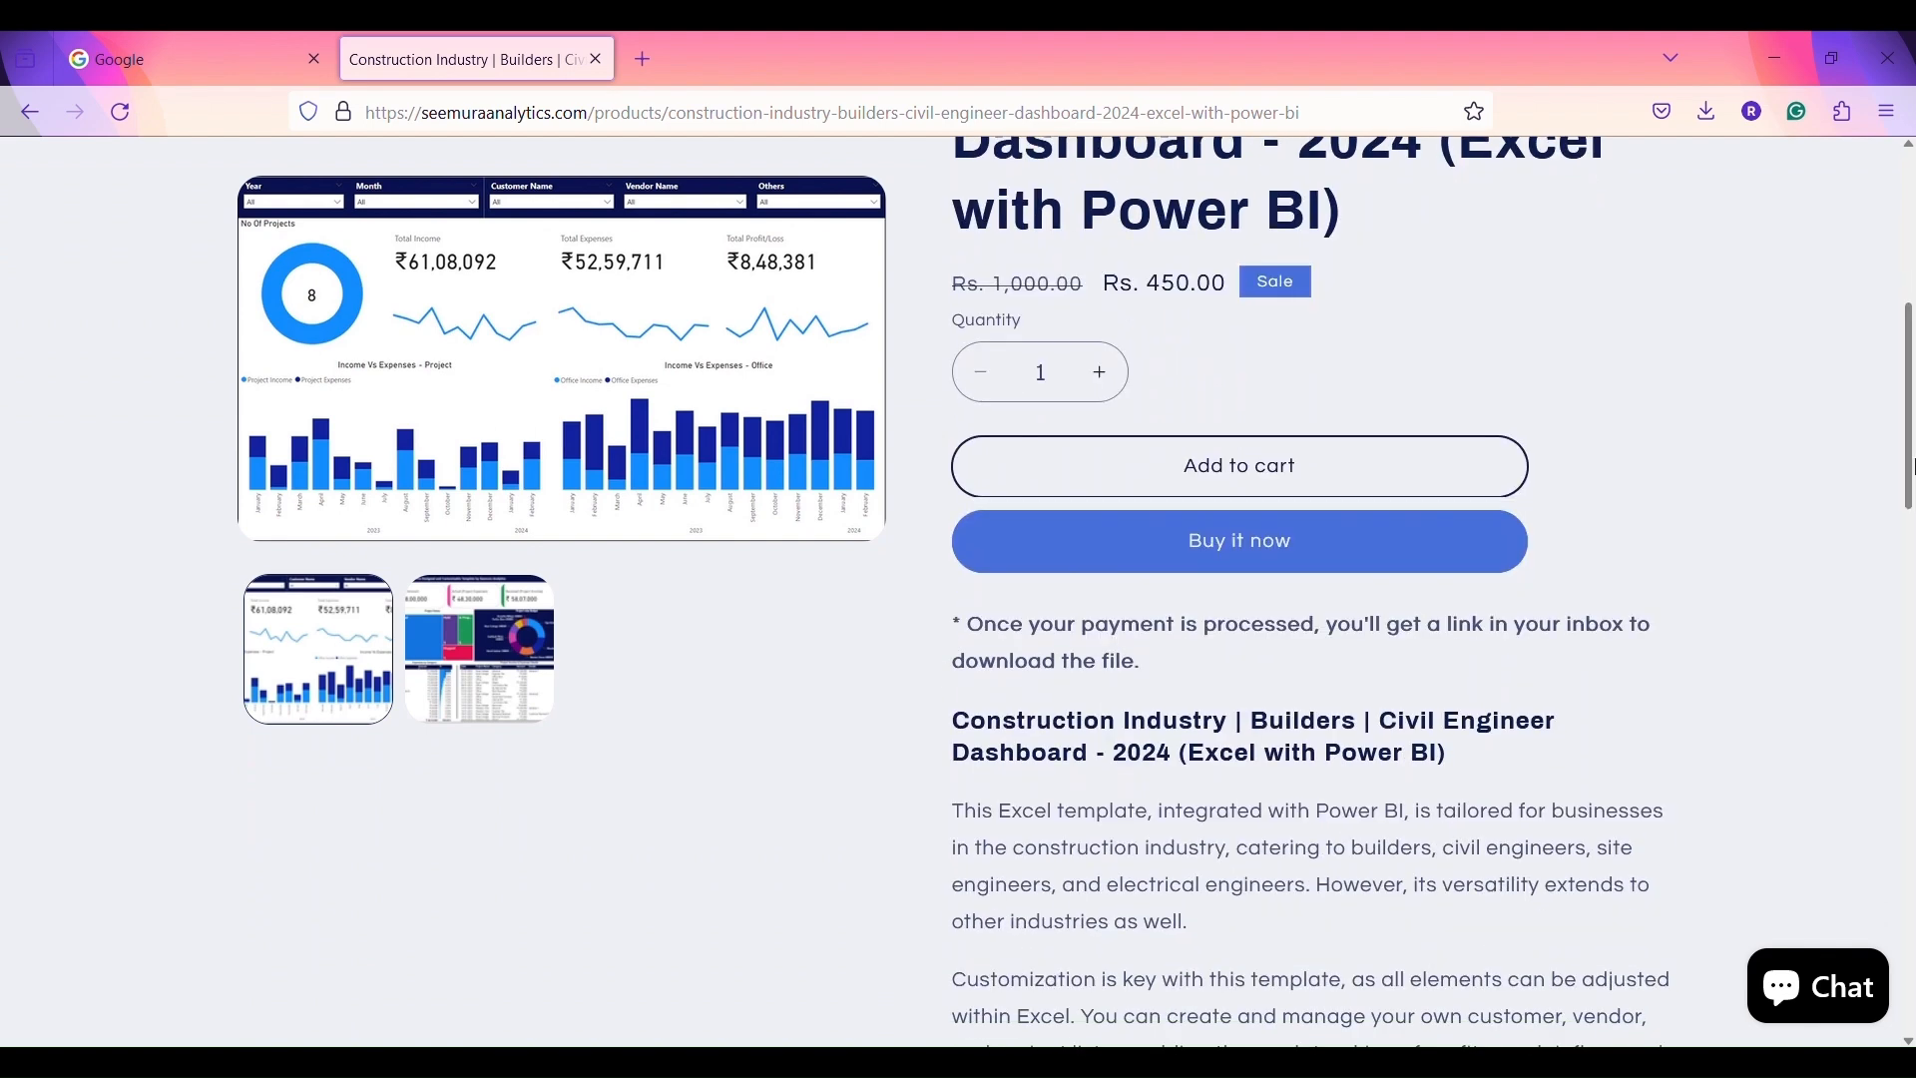
{"action": "left_click", "coordinate": [1197, 554]}
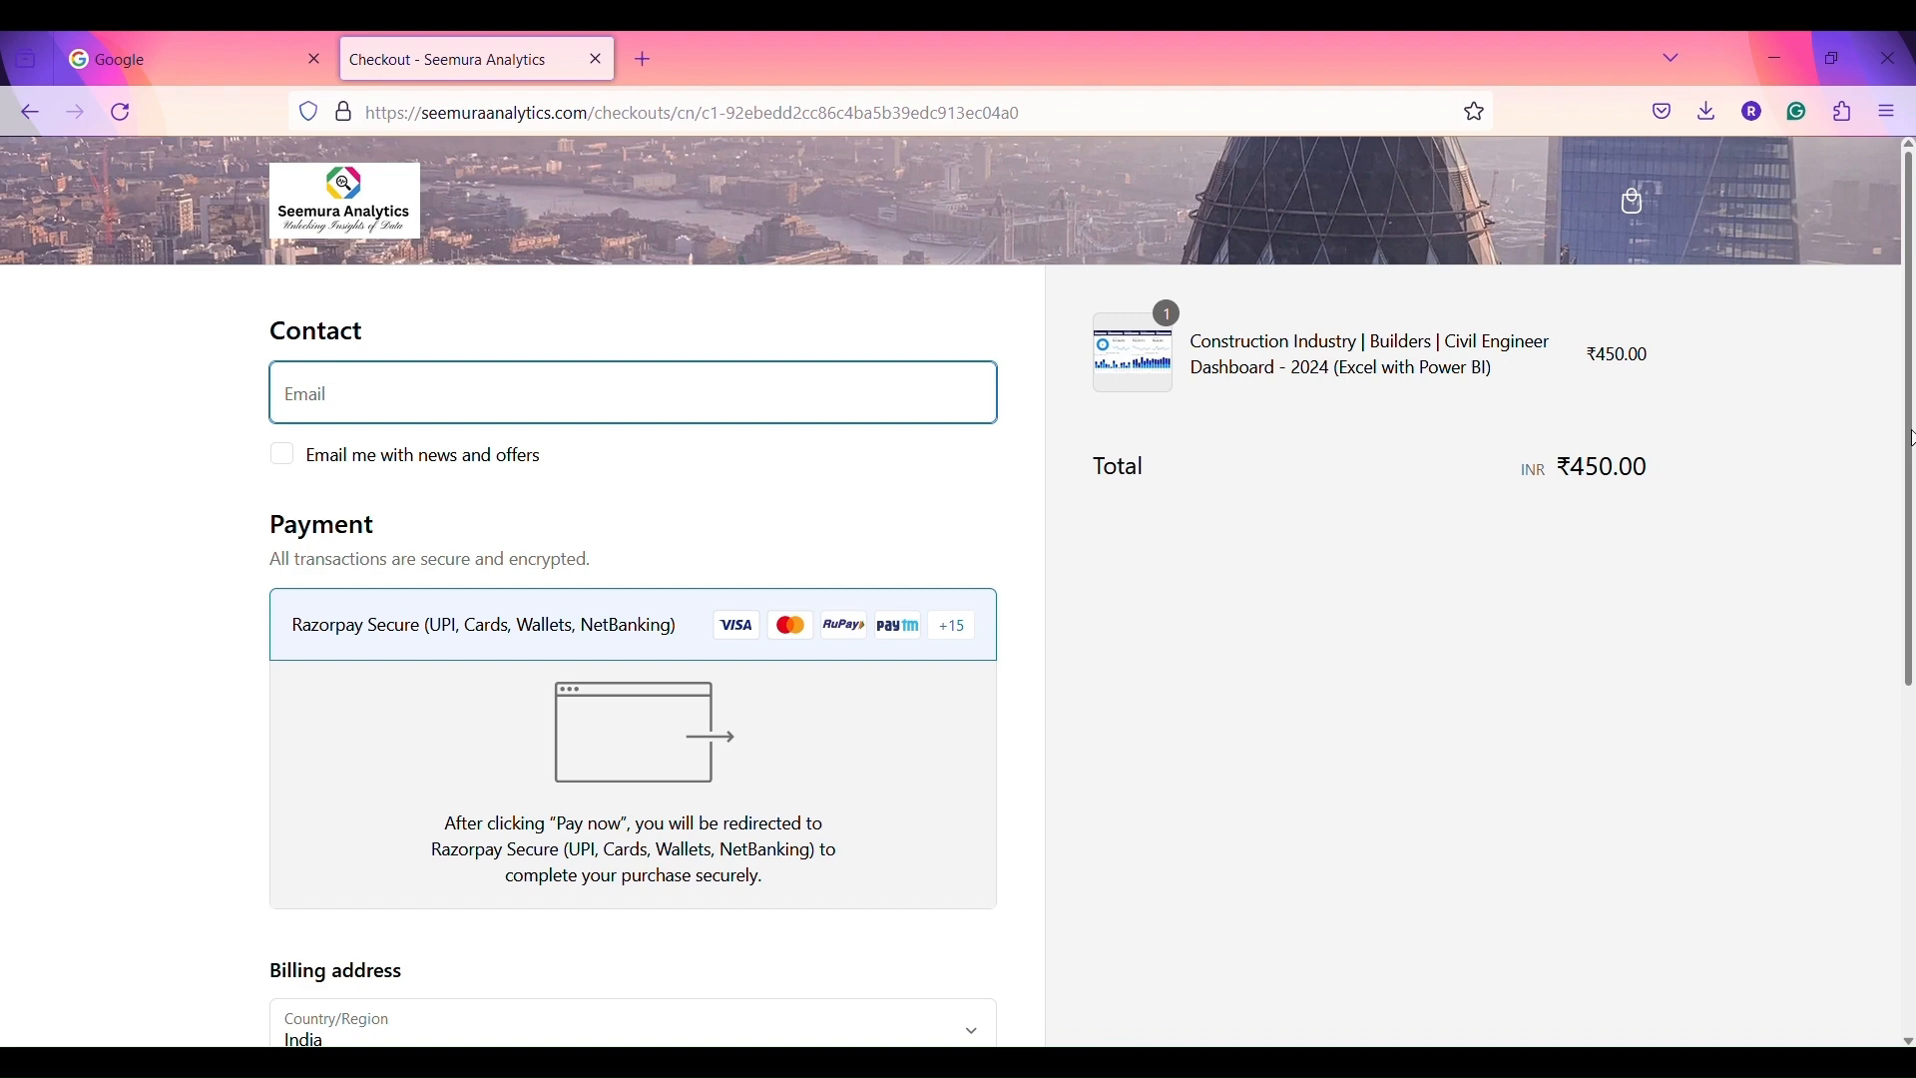
- Fill the contact e-mail field with a saved autofill address
{"action": "left_click", "coordinate": [469, 399]}
{"action": "key", "text": "Down"}
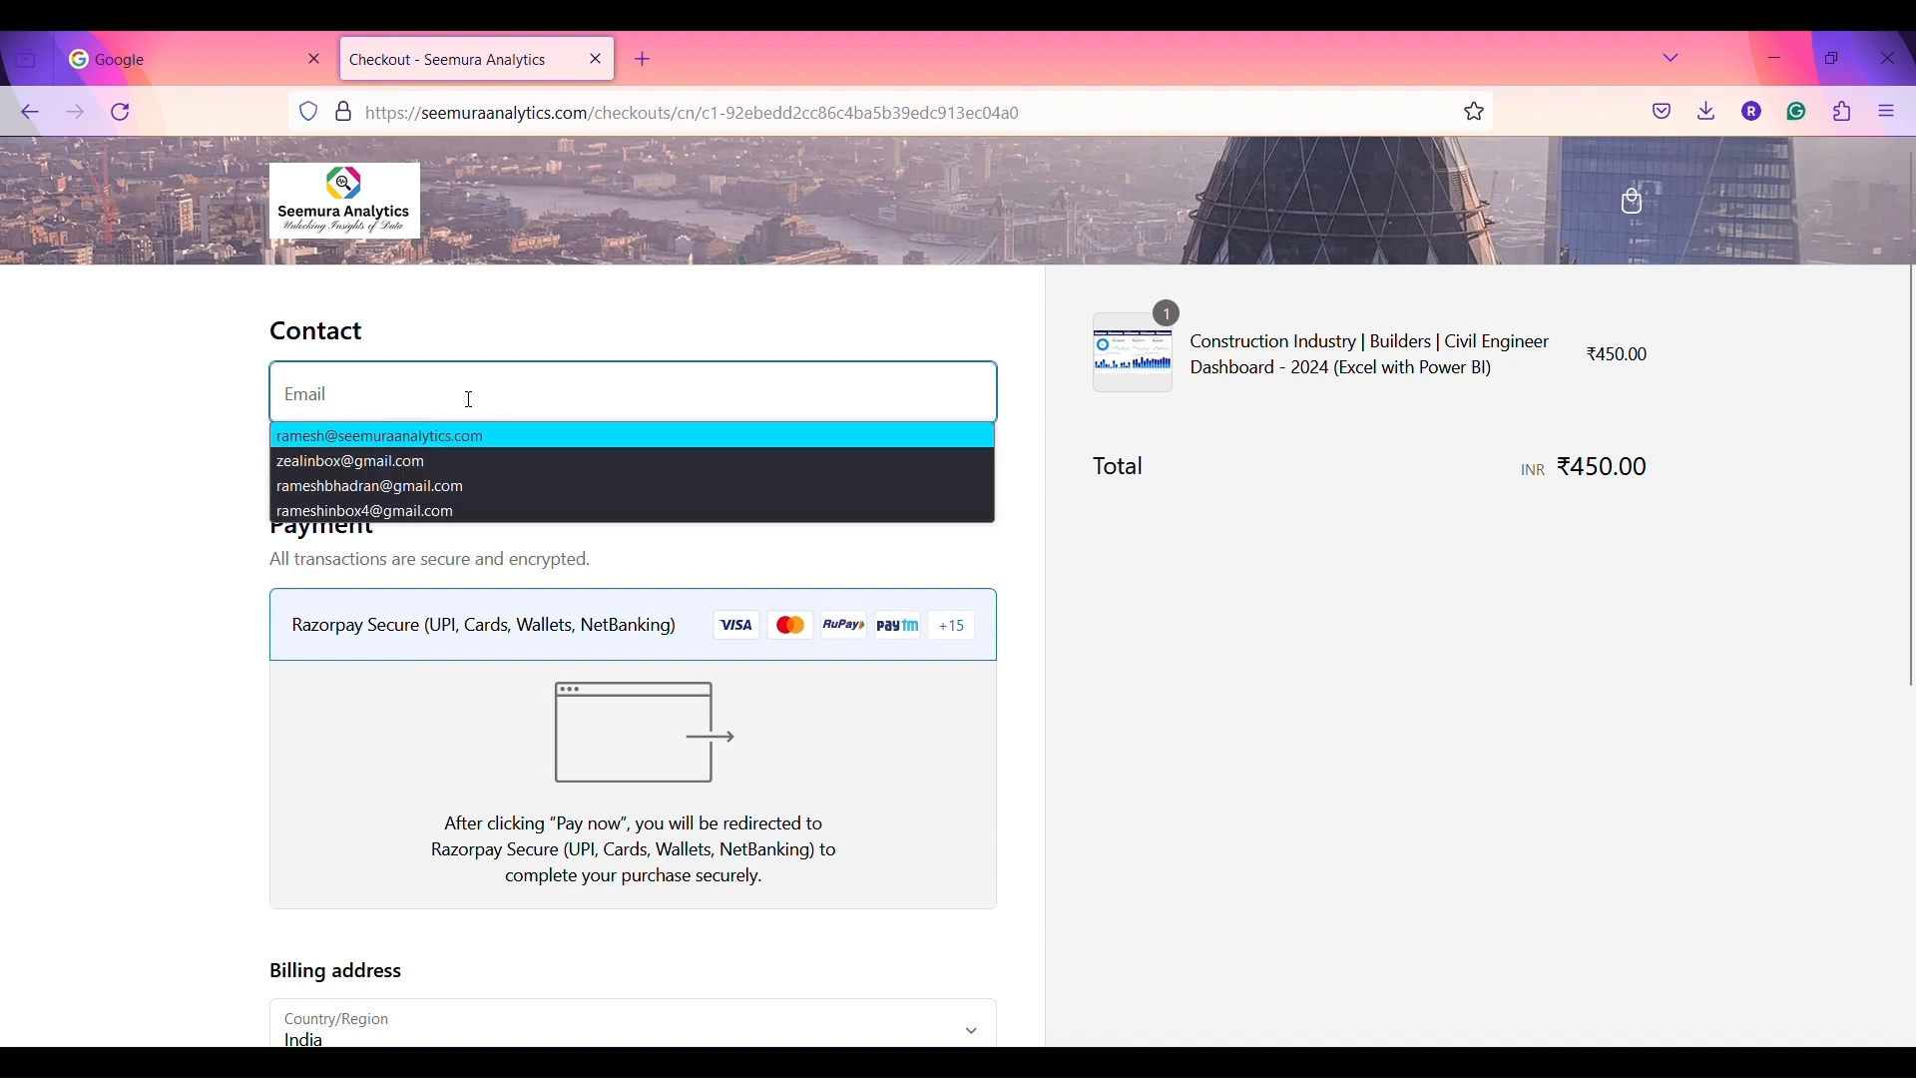
{"action": "key", "text": "Return"}
{"action": "key", "text": "ctrl+a"}
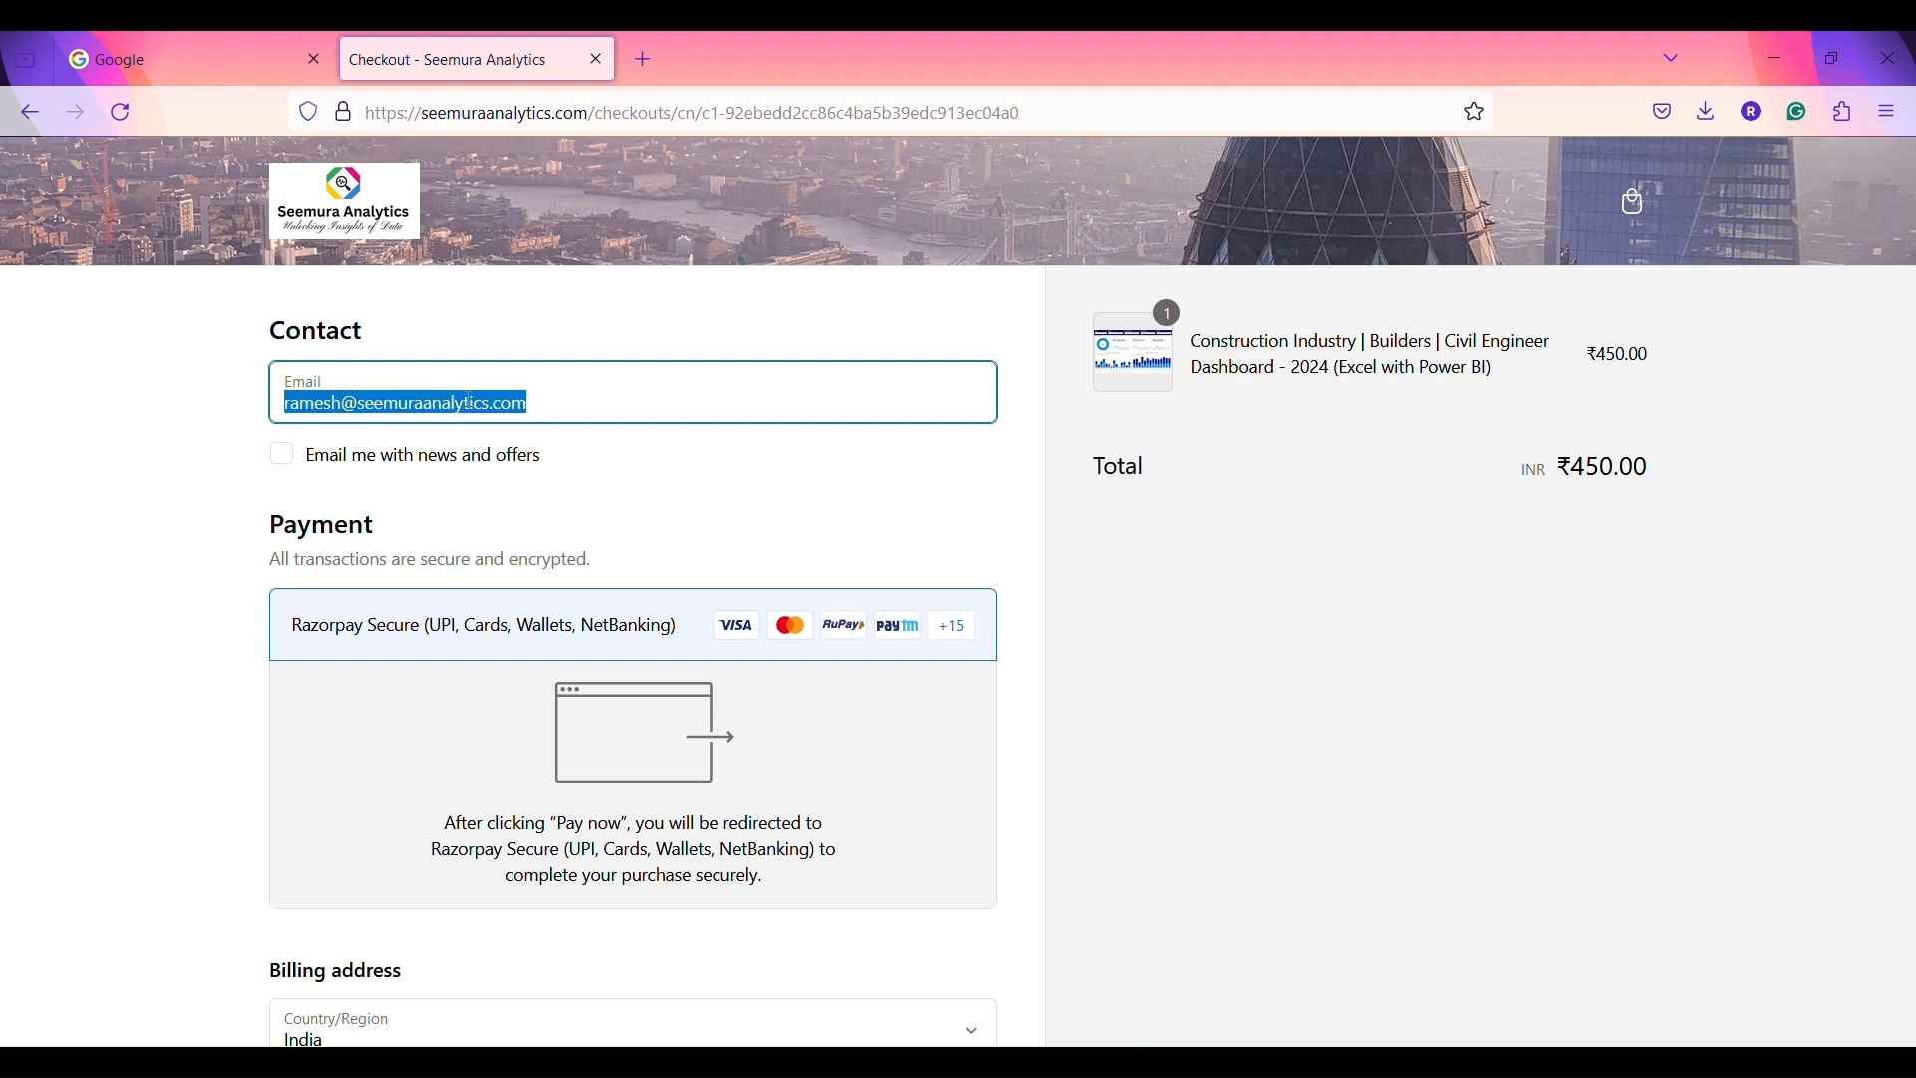
{"action": "key", "text": "BackSpace"}
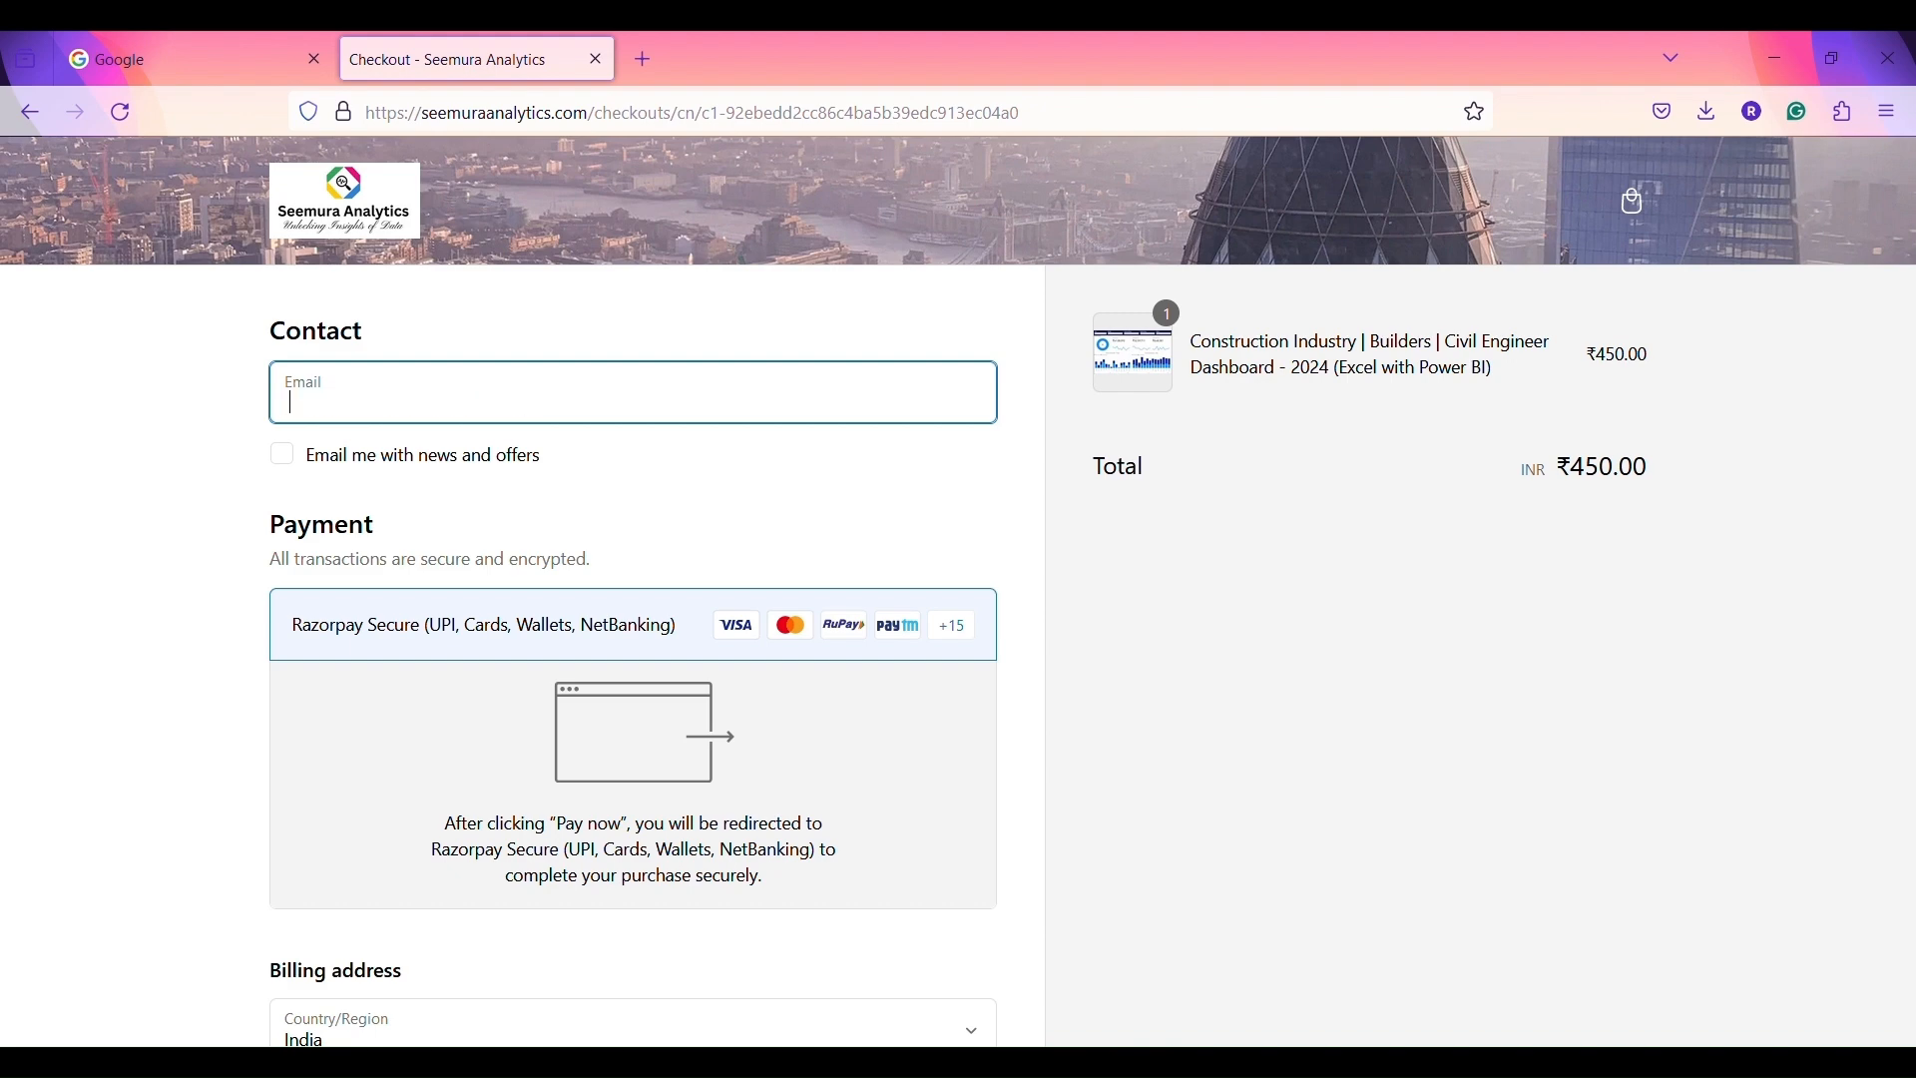
{"action": "type", "text": "r"}
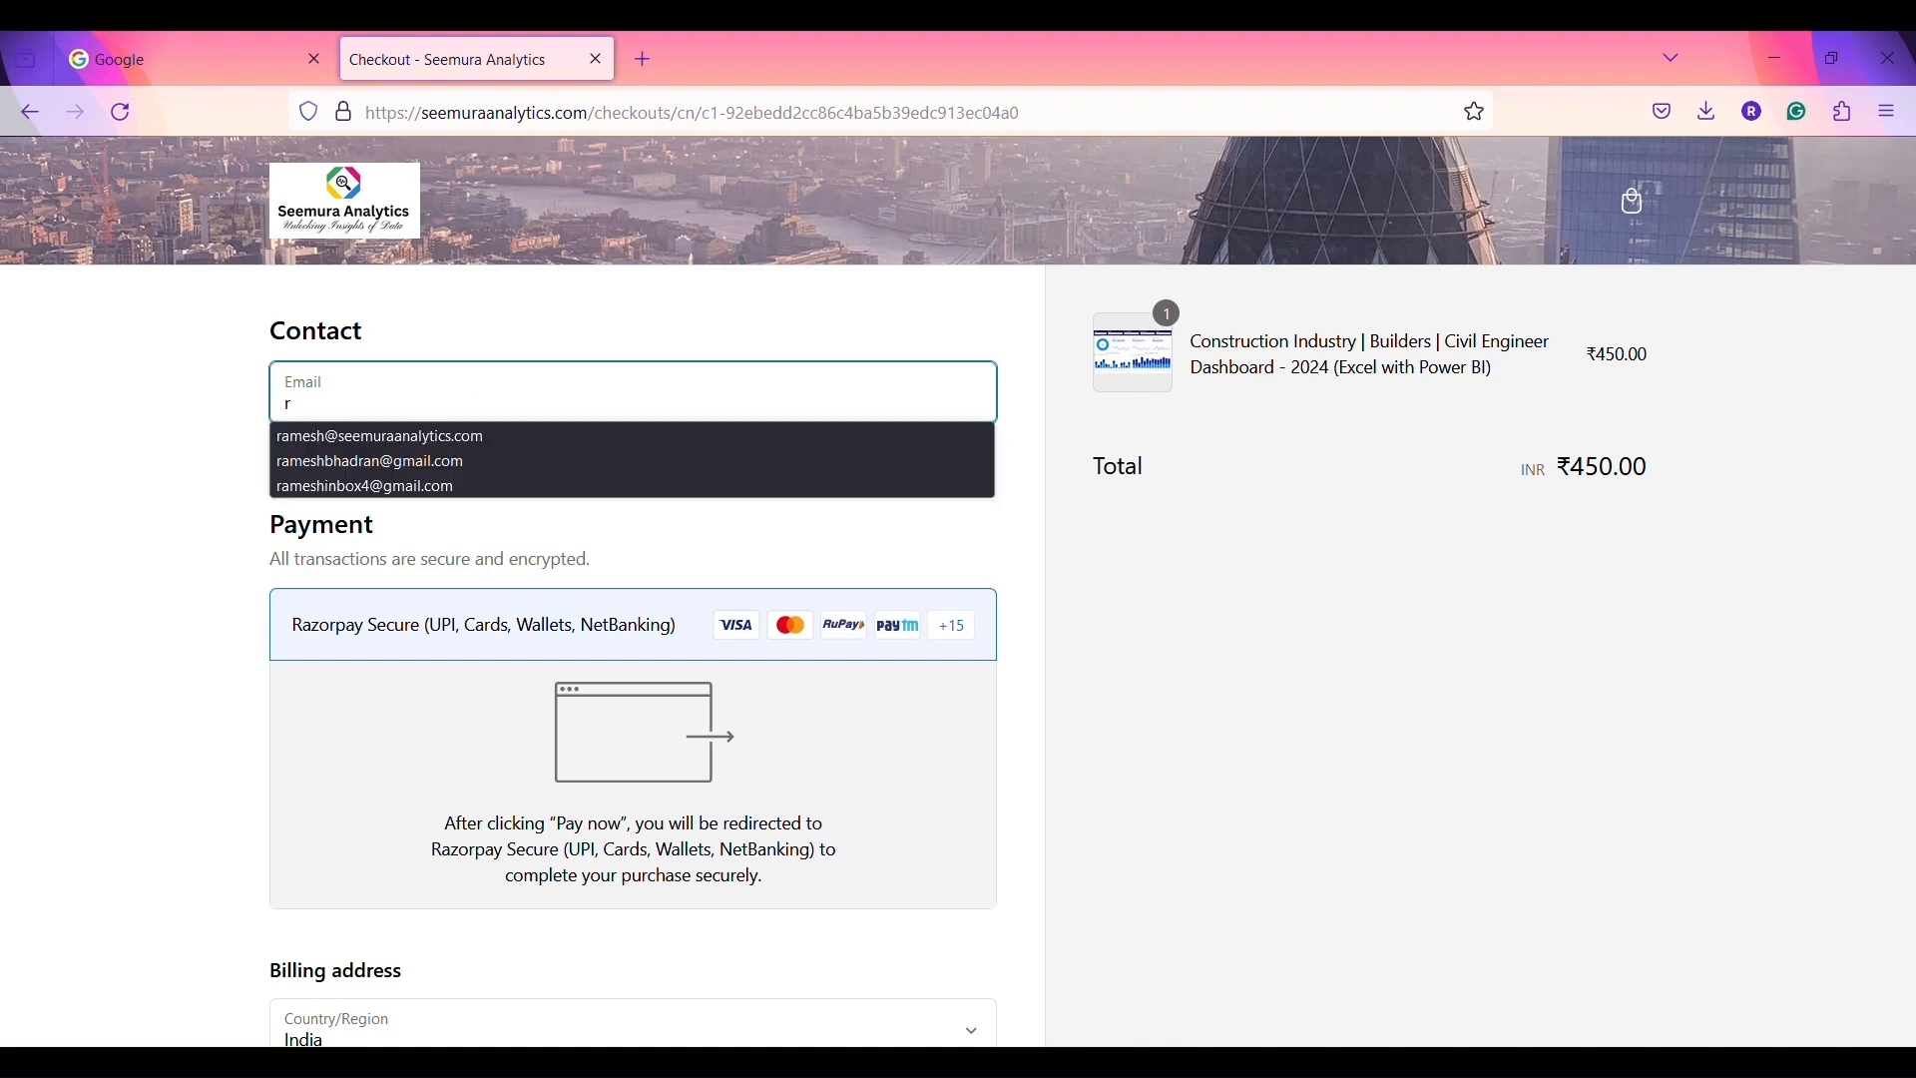
{"action": "key", "text": "Down"}
{"action": "key", "text": "Down"}
{"action": "key", "text": "Return"}
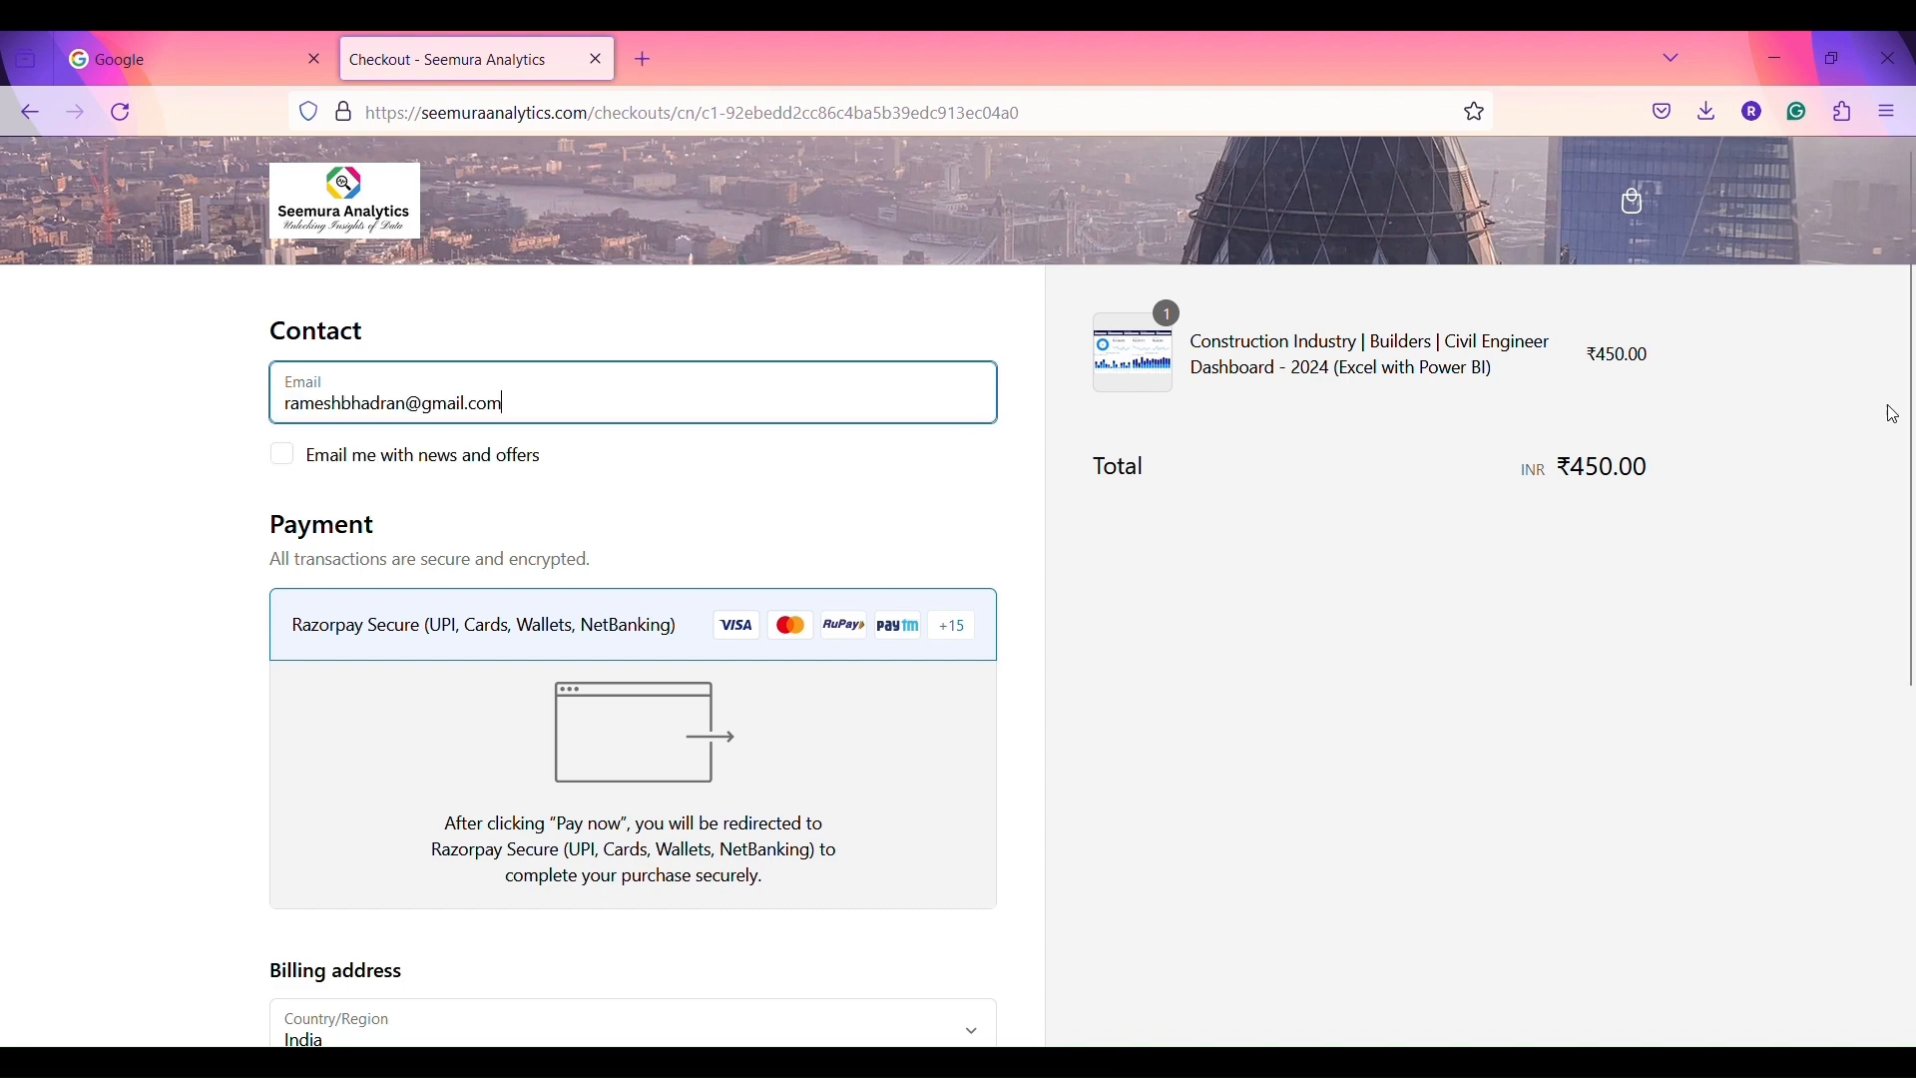
- Enter the billing first name, last name, street address and the start of the city
{"action": "scroll", "coordinate": [1912, 424], "scroll_direction": "down", "scroll_amount": 5}
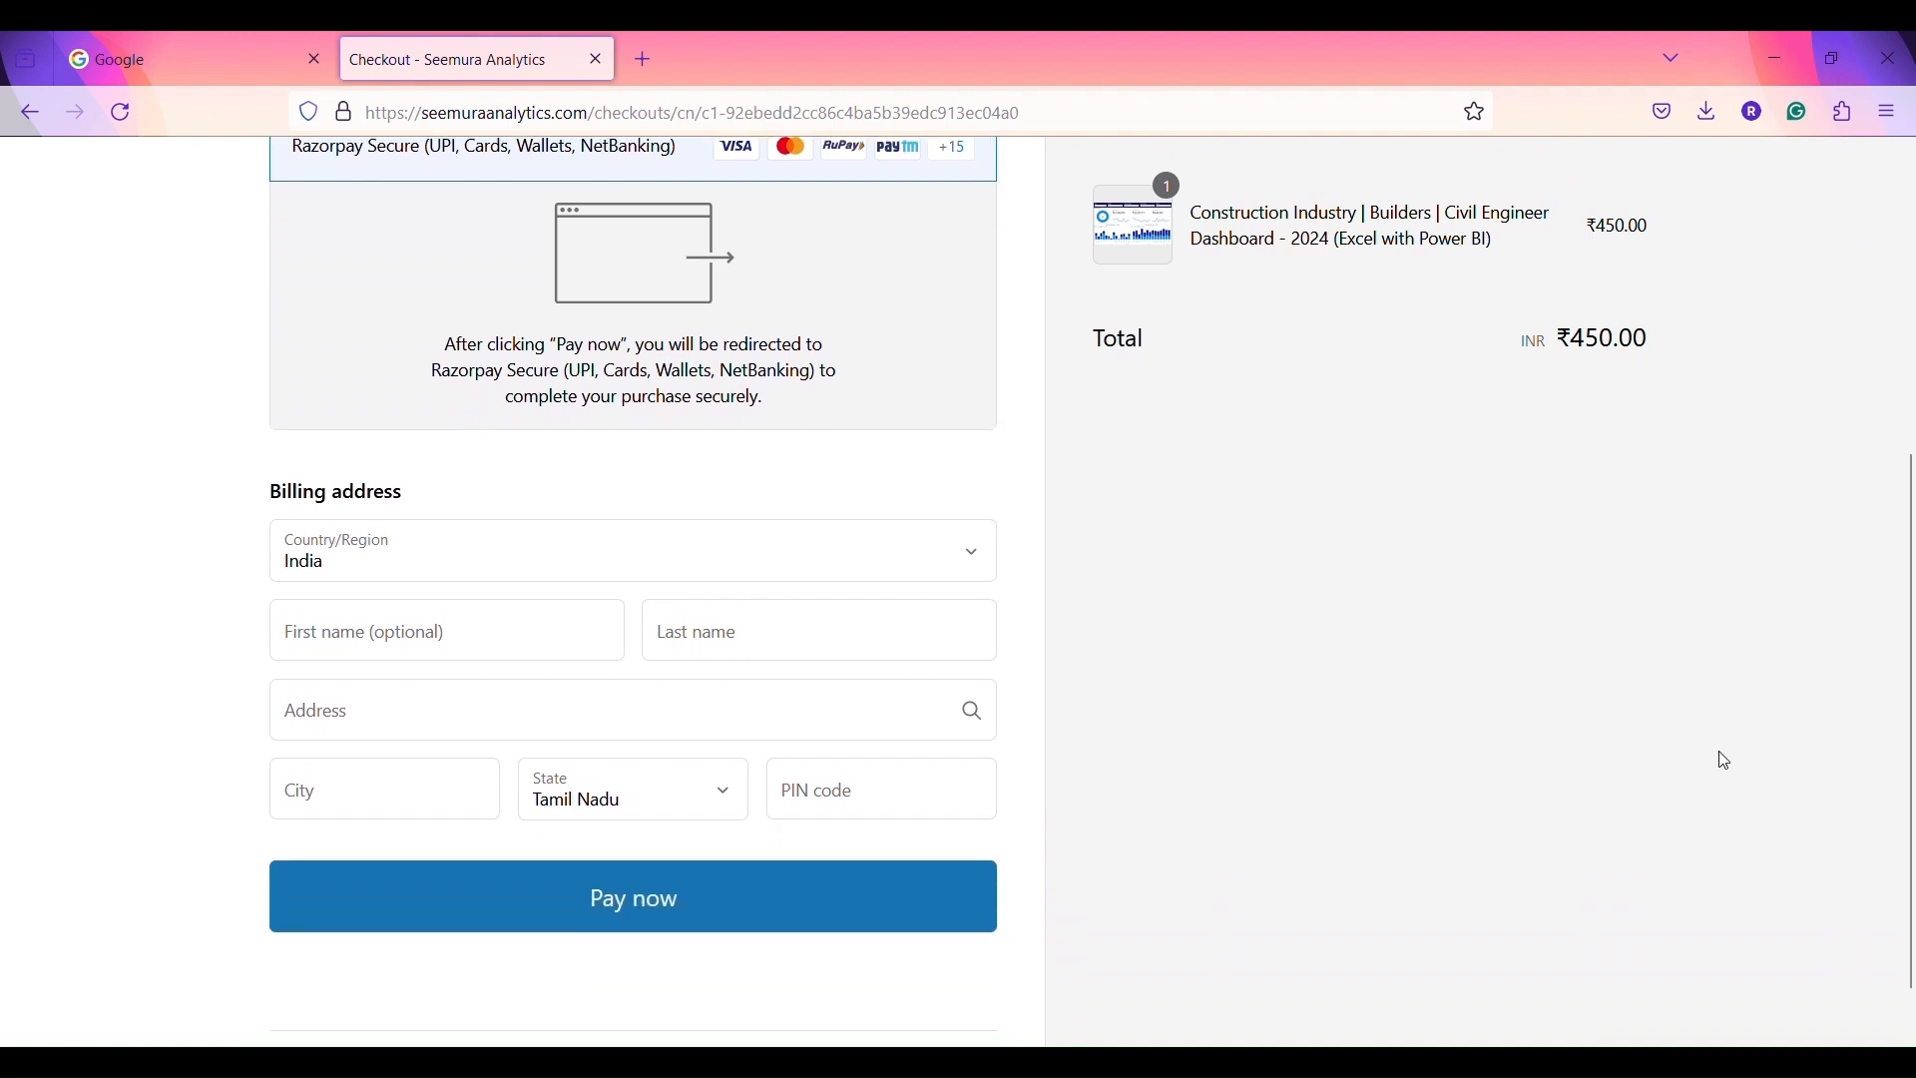
{"action": "left_click", "coordinate": [435, 631]}
{"action": "type", "text": "Ra"}
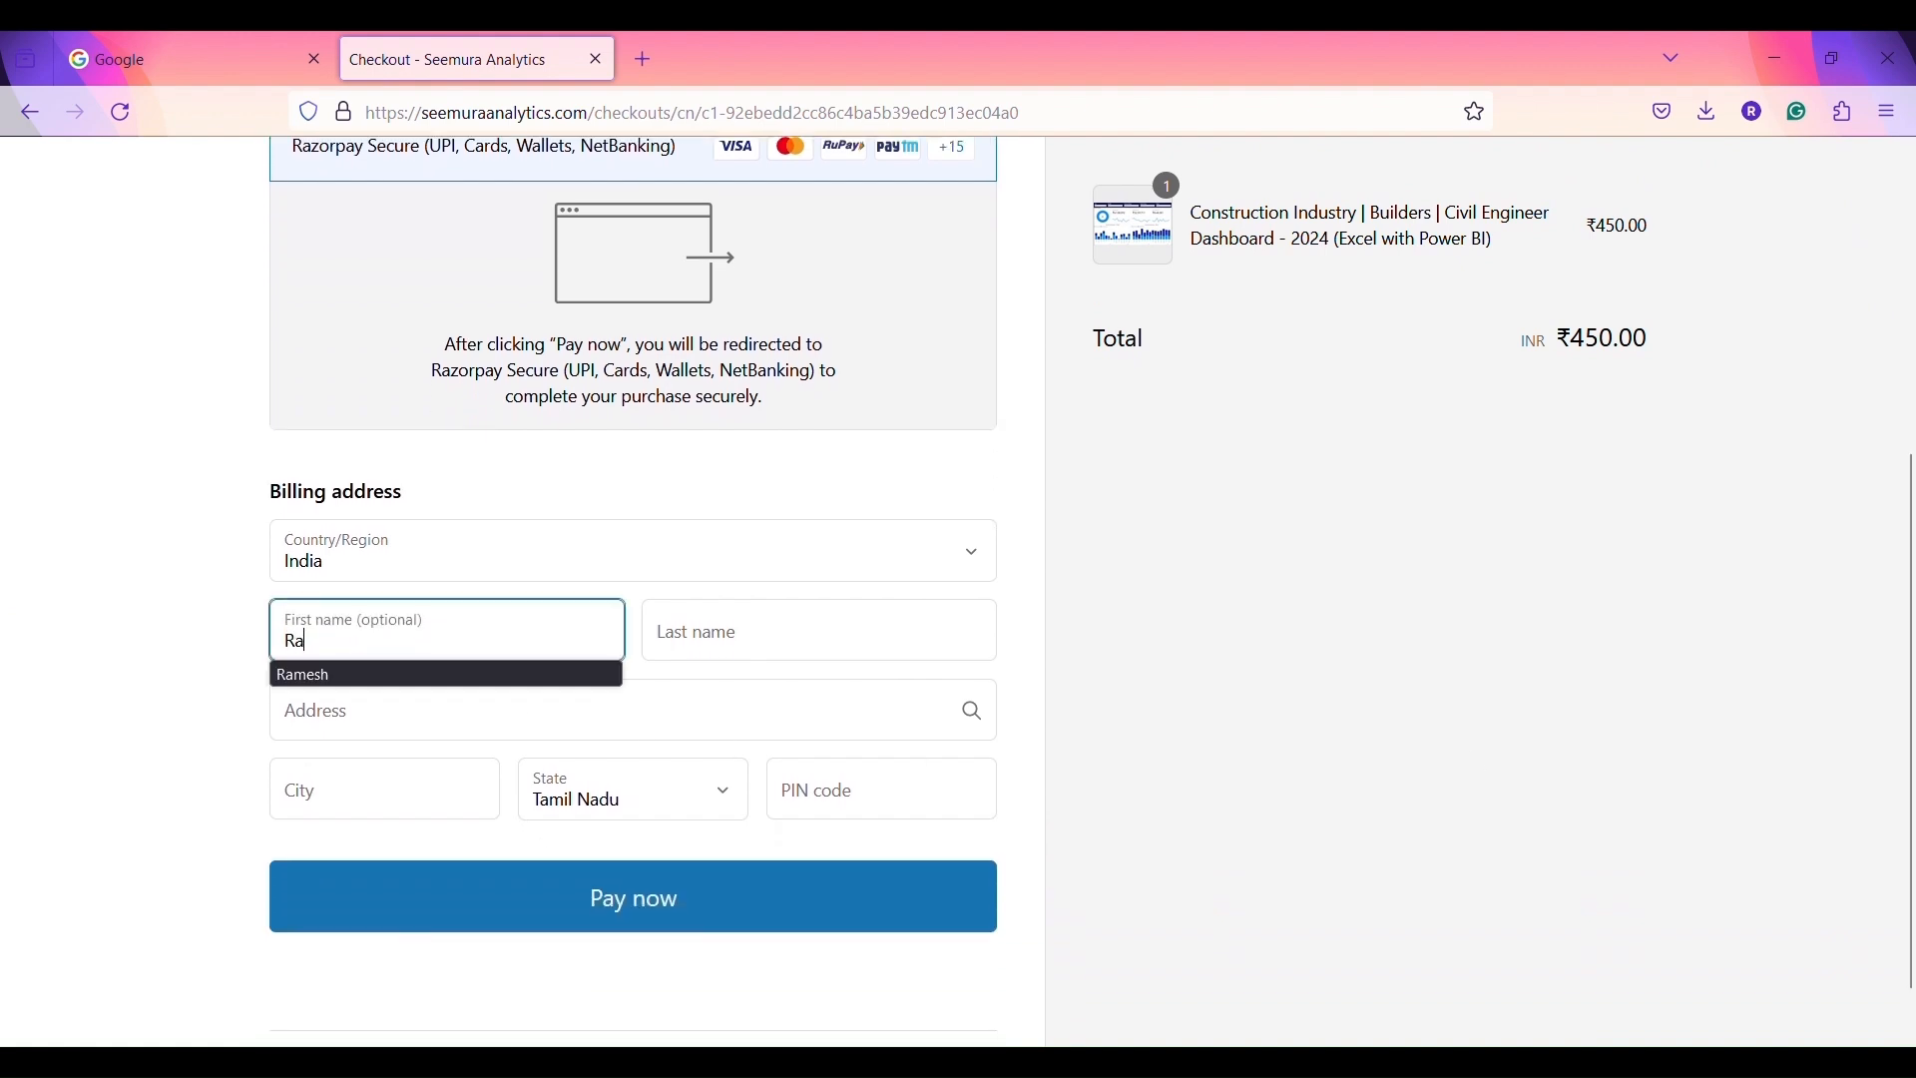
{"action": "type", "text": "mesh"}
{"action": "left_click", "coordinate": [818, 630]}
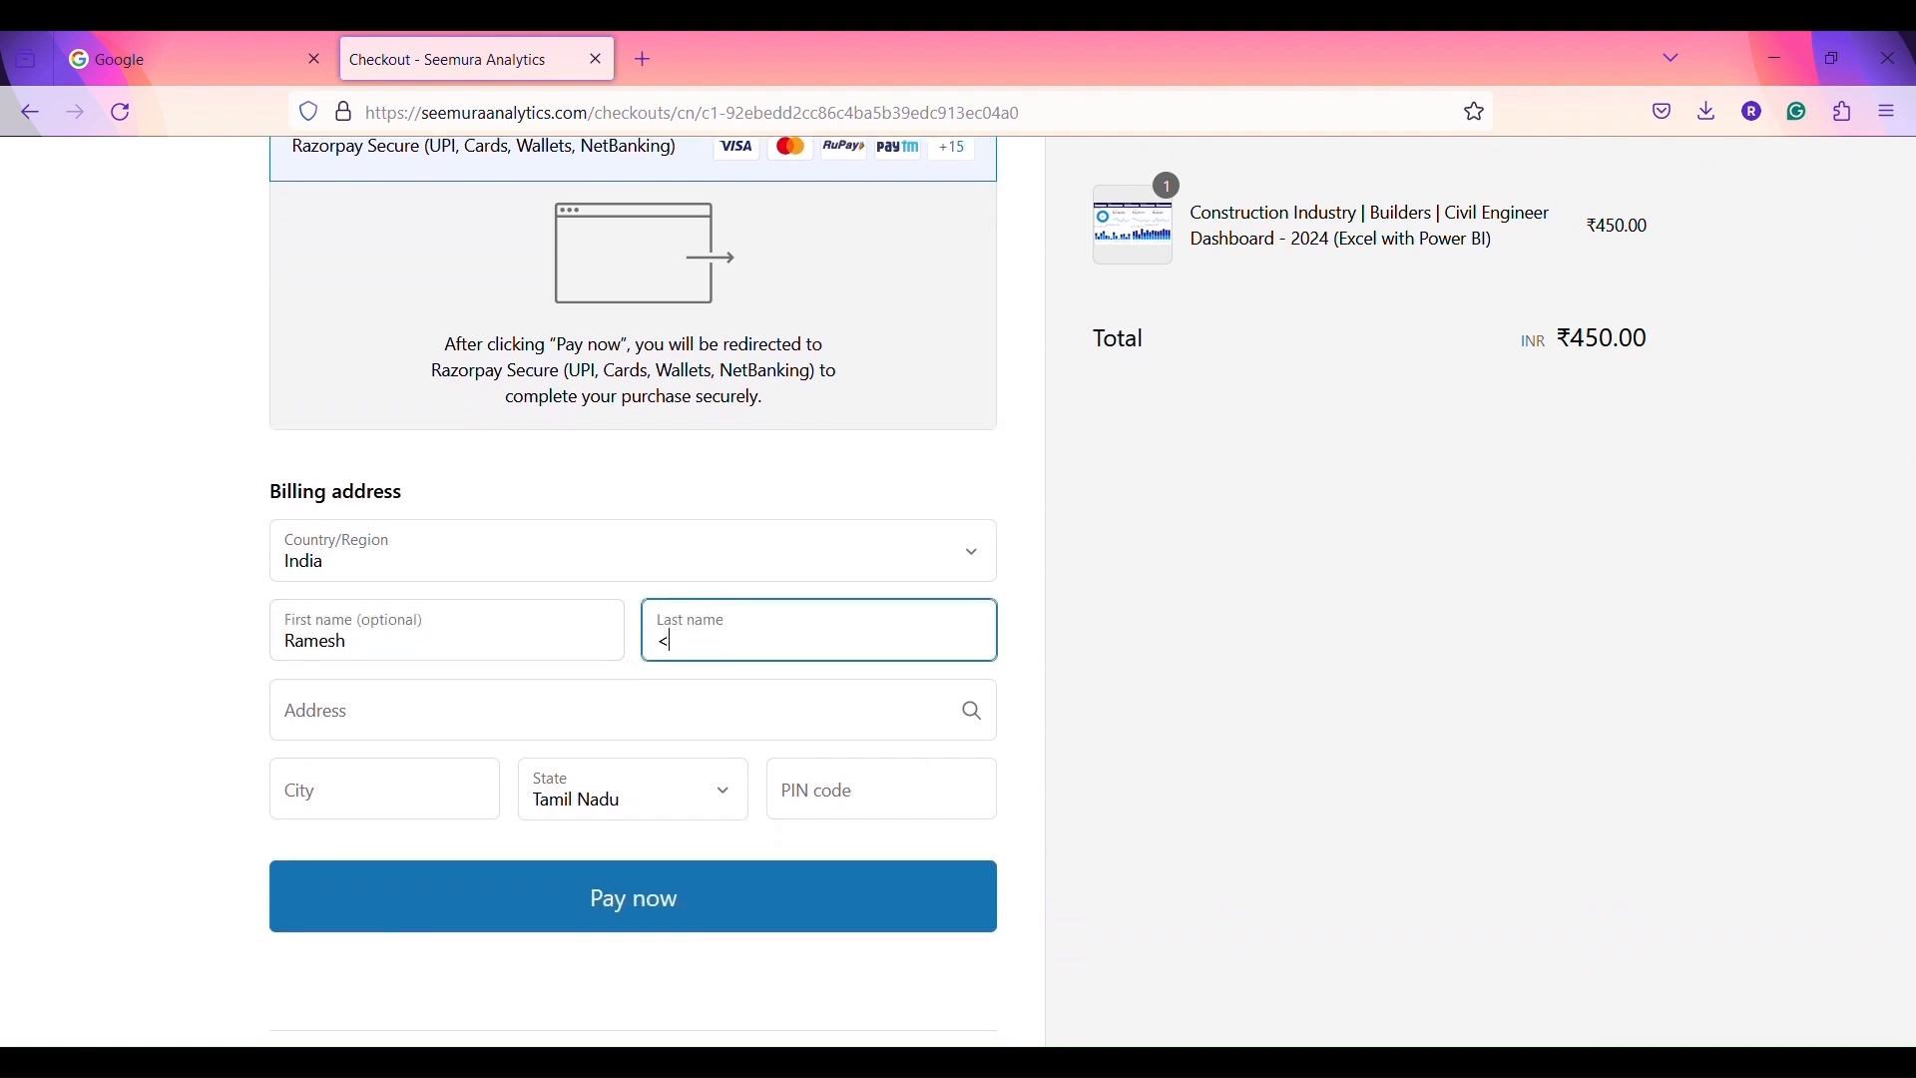
{"action": "type", "text": "M"}
{"action": "left_click", "coordinate": [609, 714]}
{"action": "type", "text": "hftj"}
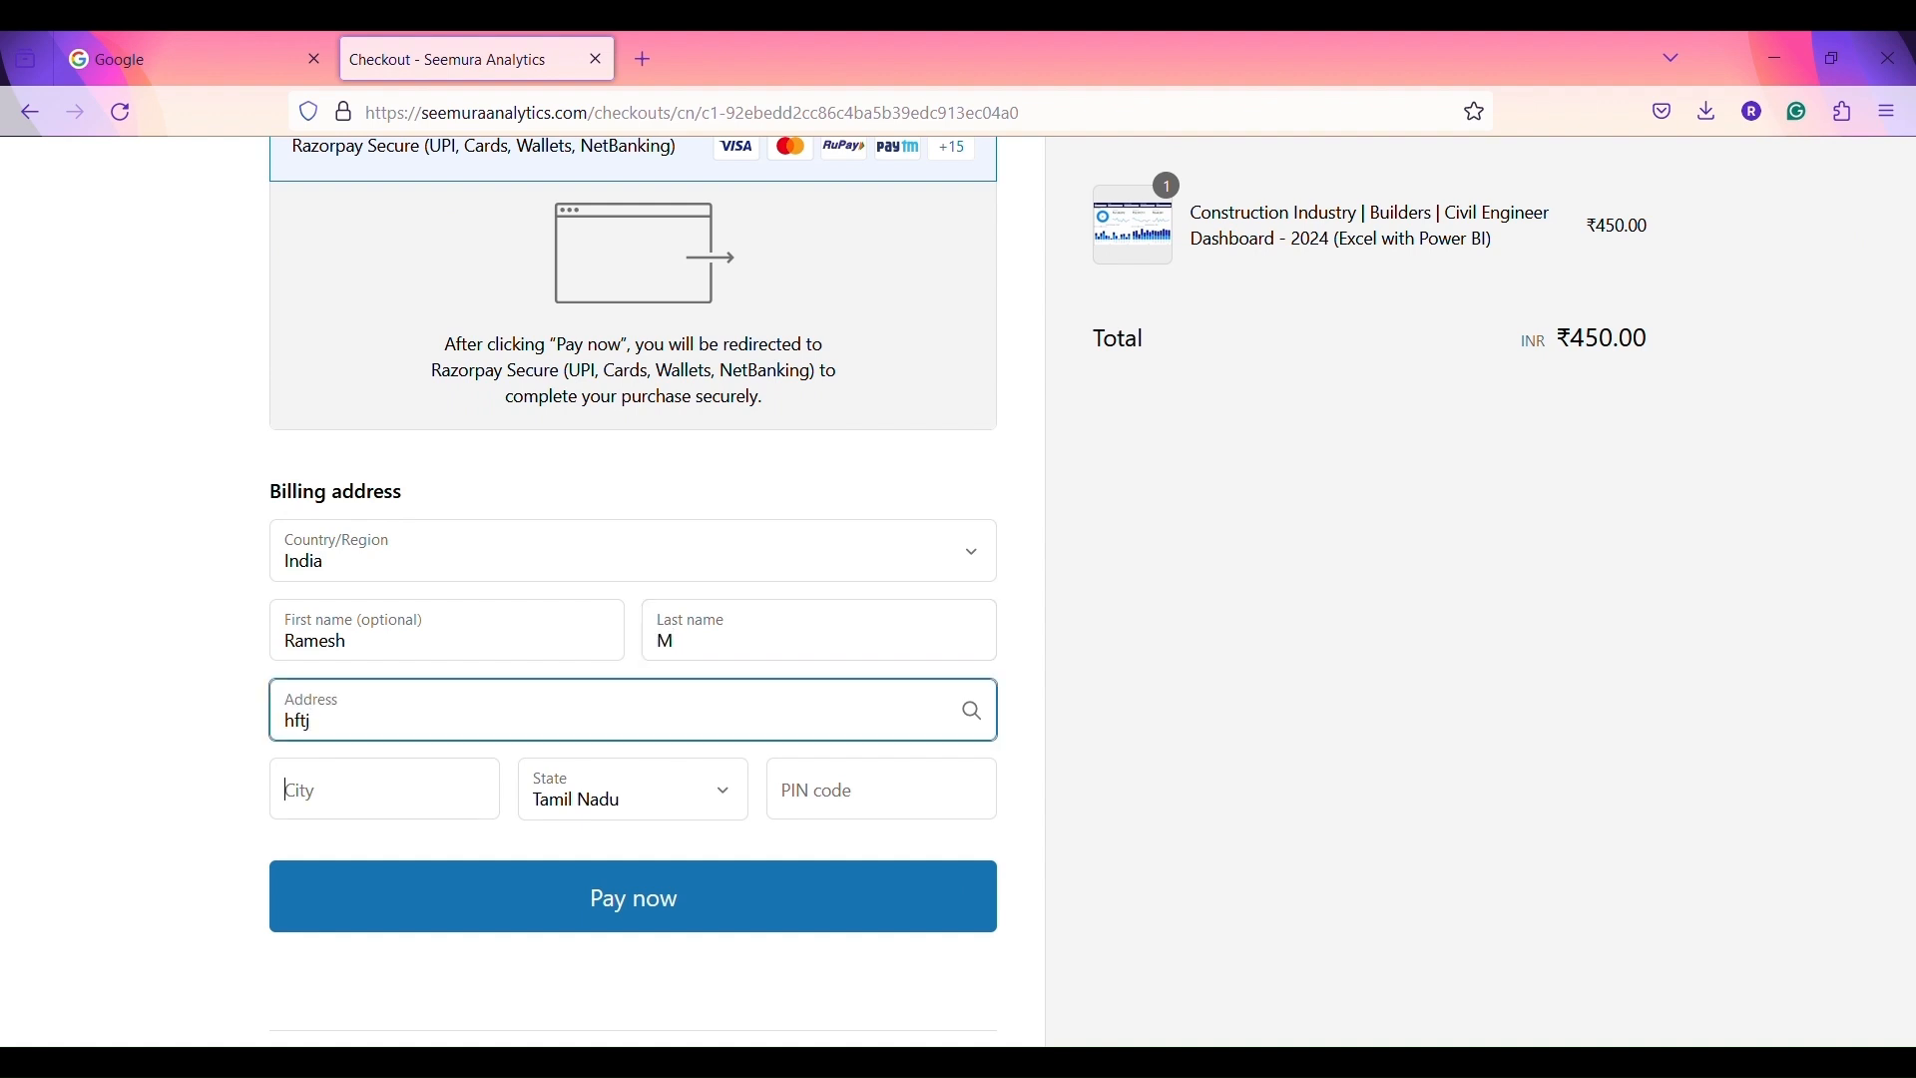
{"action": "left_click", "coordinate": [288, 791]}
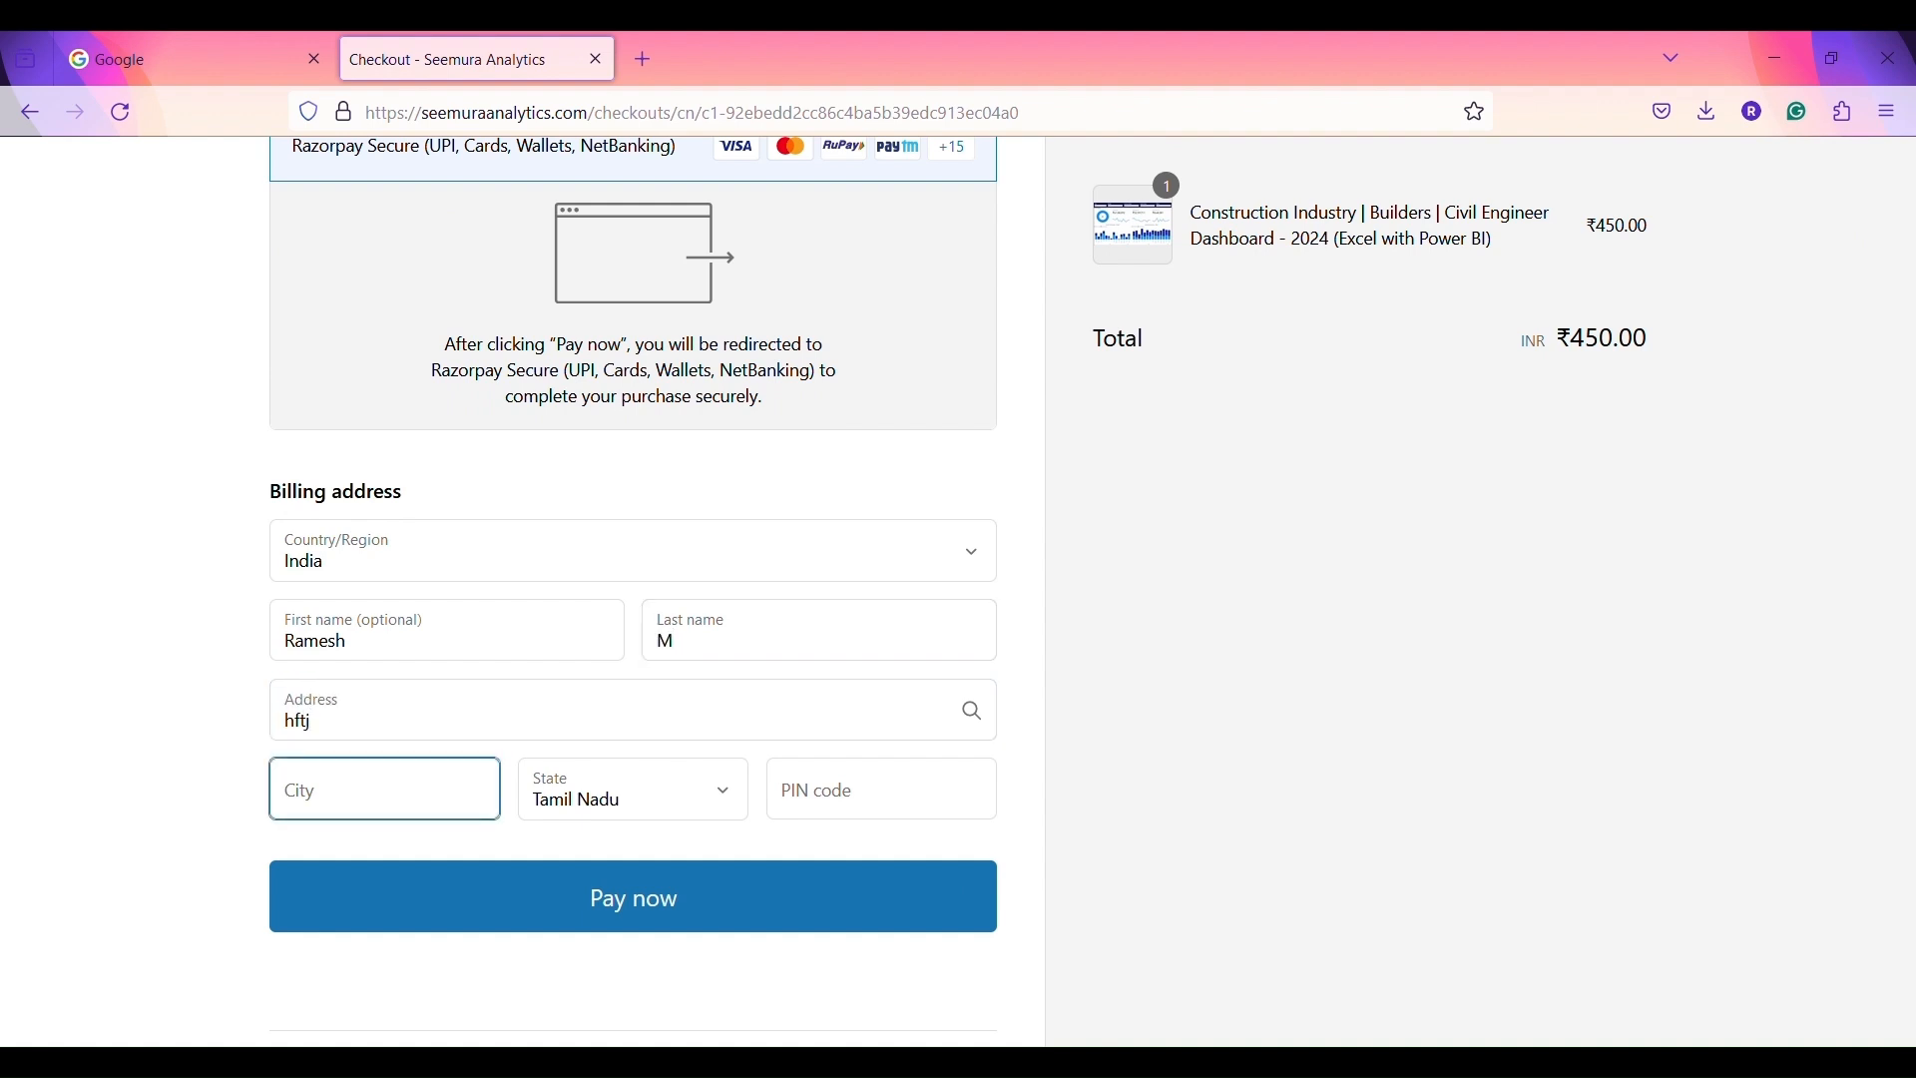
{"action": "type", "text": "Ch"}
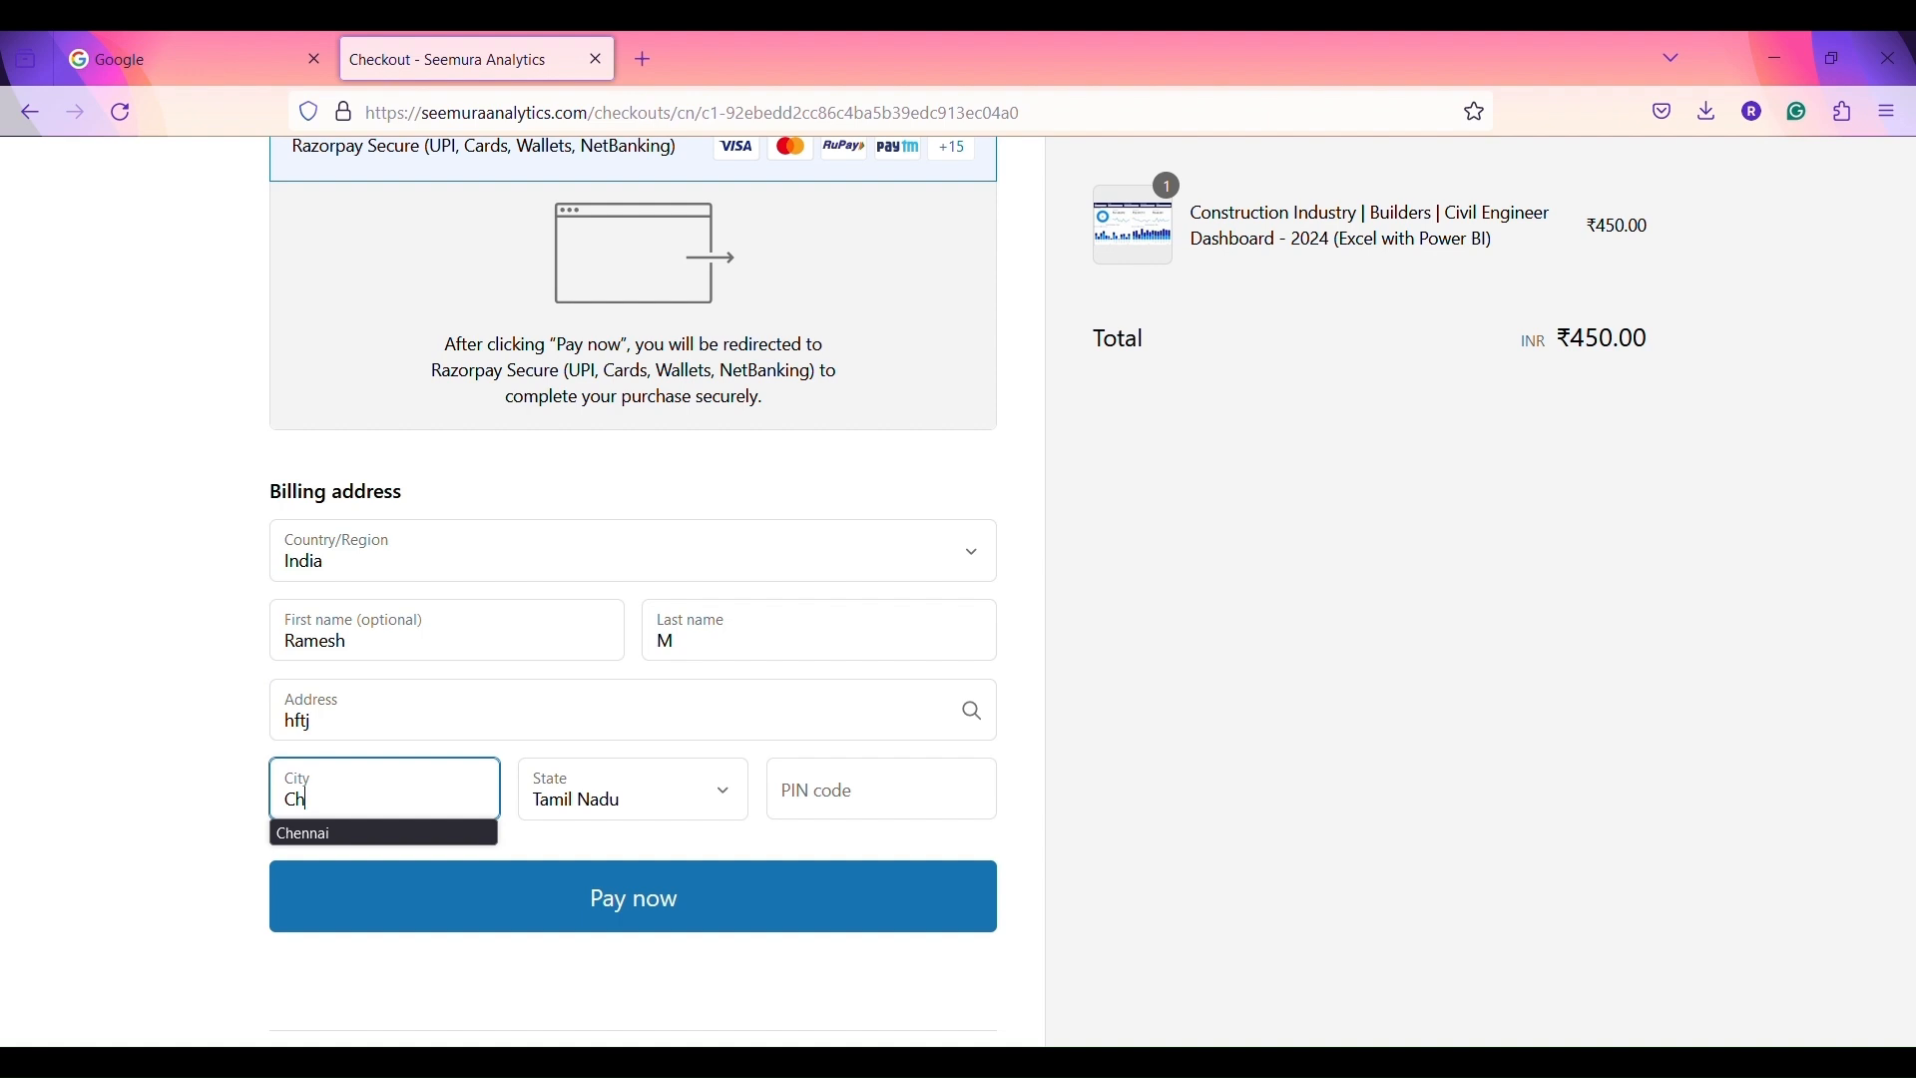
- Complete the city and PIN code, then submit the order with Pay now
{"action": "left_click", "coordinate": [633, 900]}
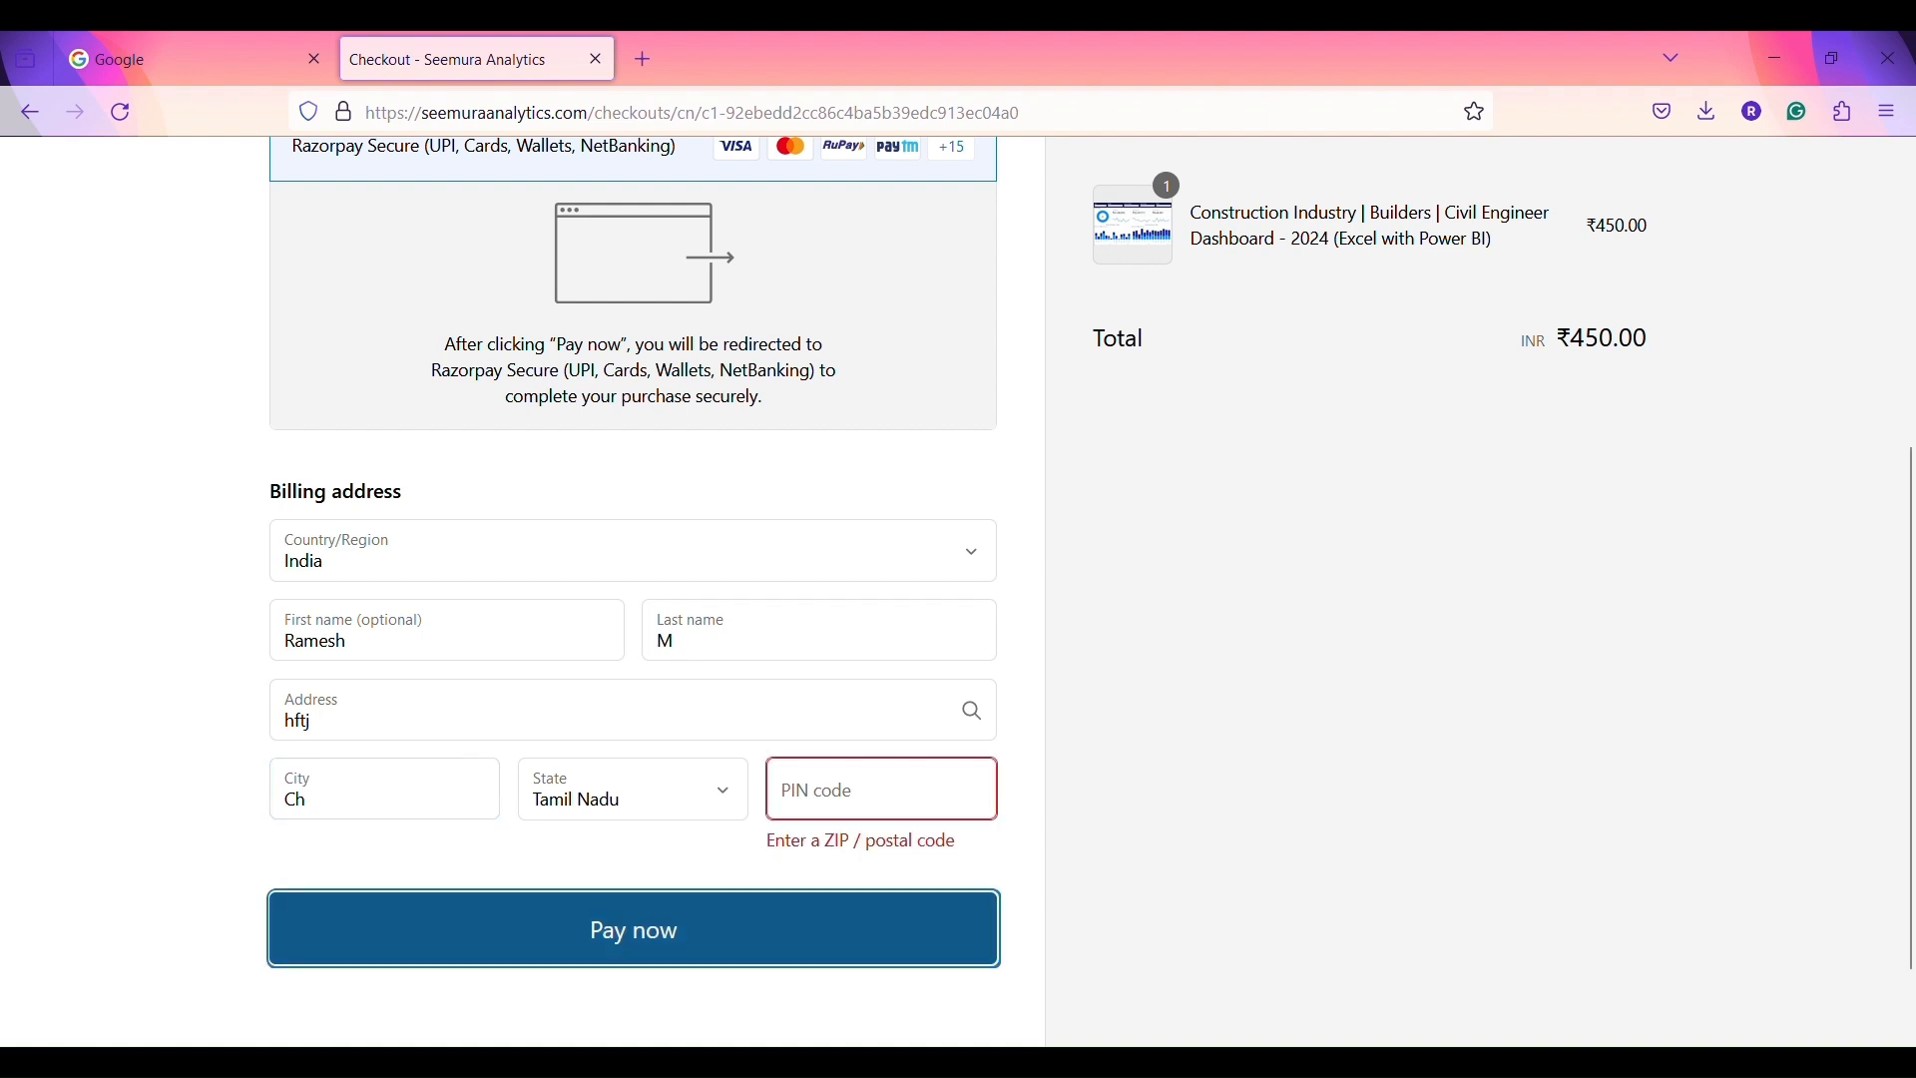
{"action": "left_click", "coordinate": [393, 804]}
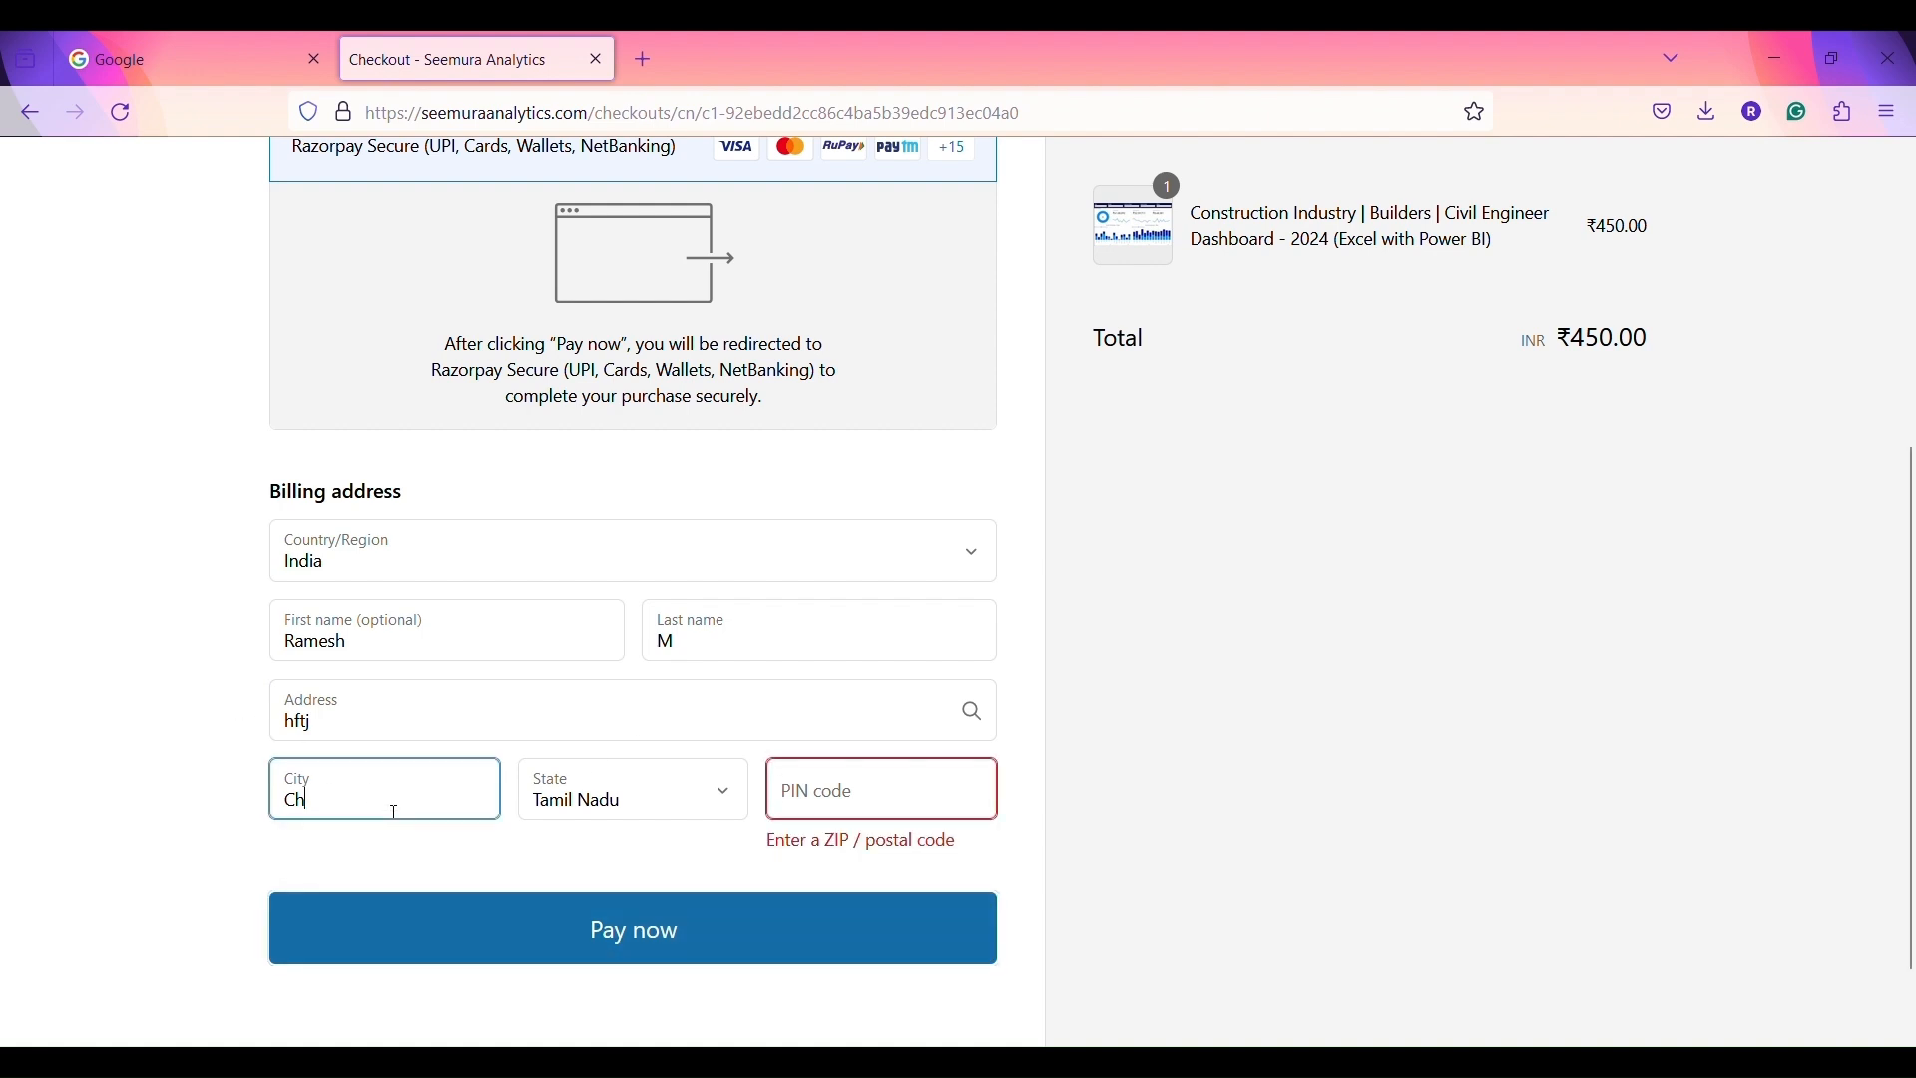
{"action": "type", "text": "ennai"}
{"action": "key", "text": "Tab"}
{"action": "key", "text": "Tab"}
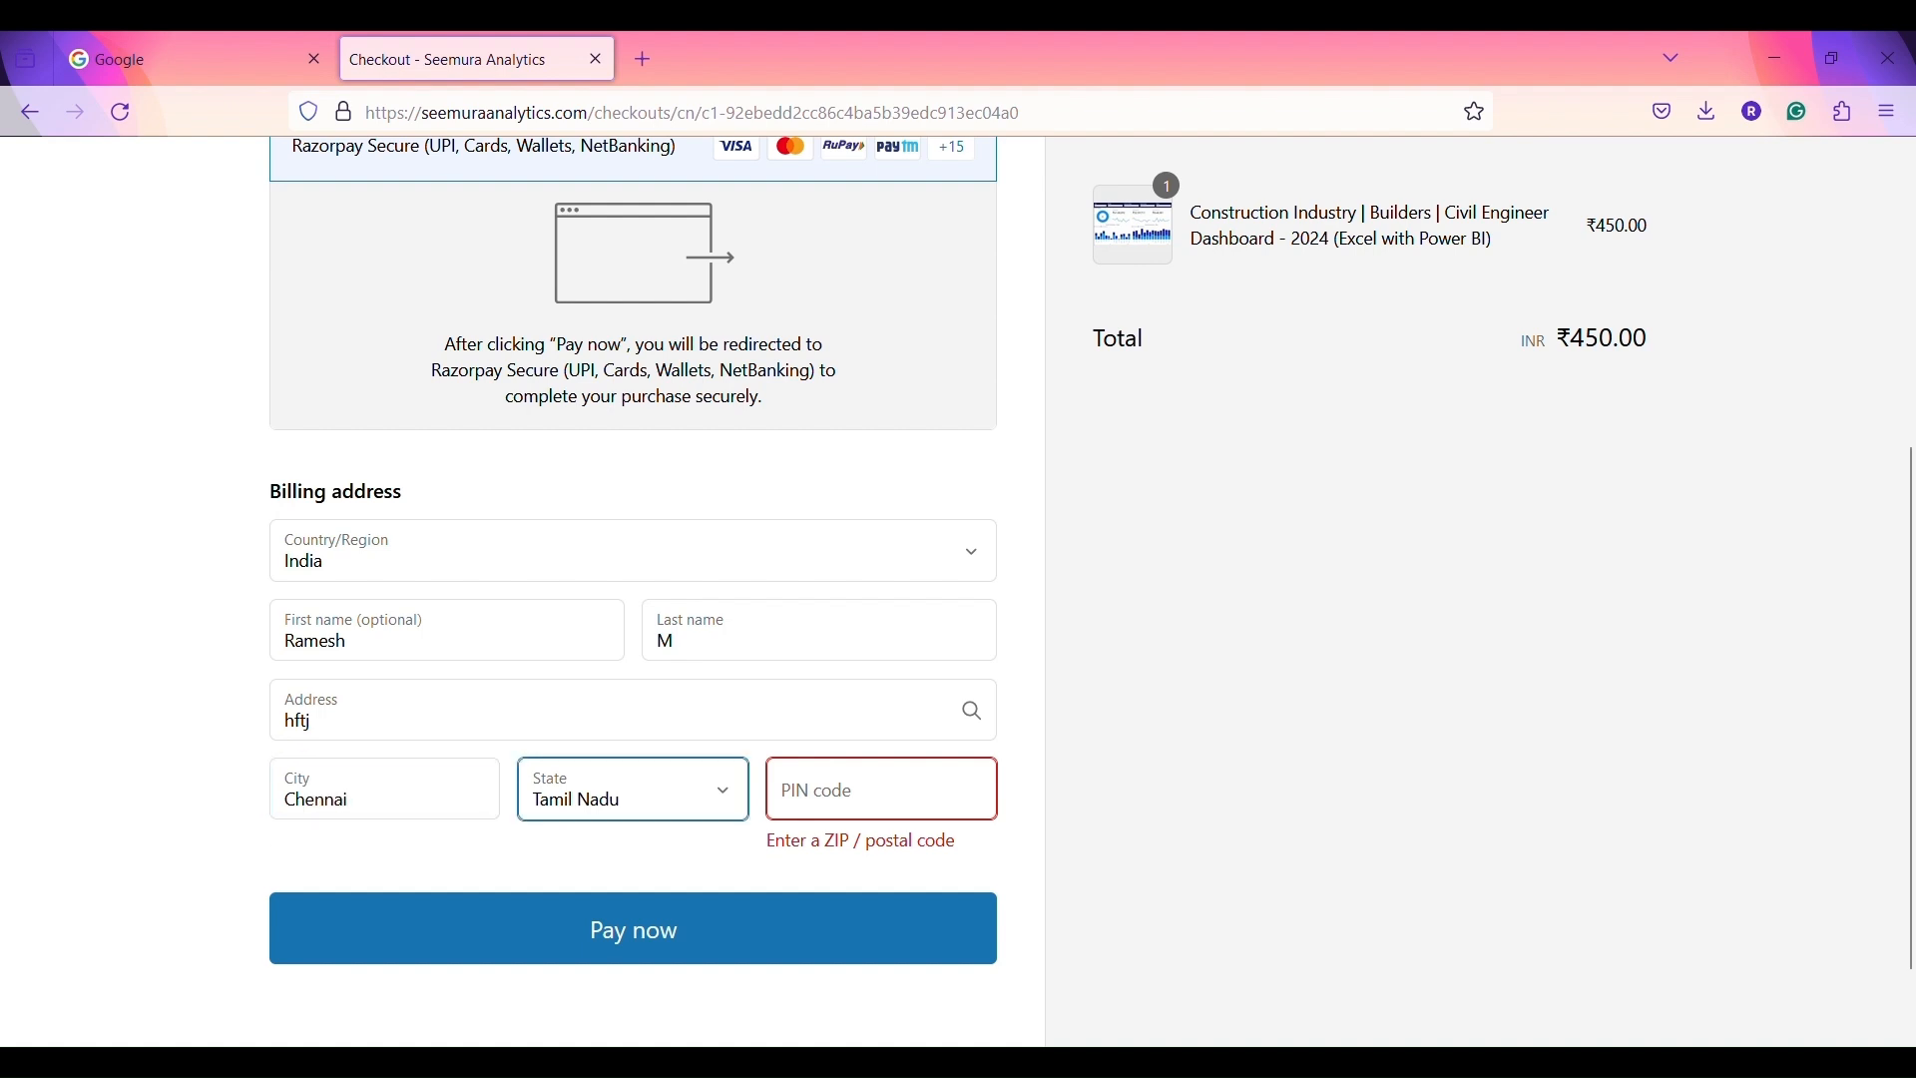
{"action": "type", "text": "600"}
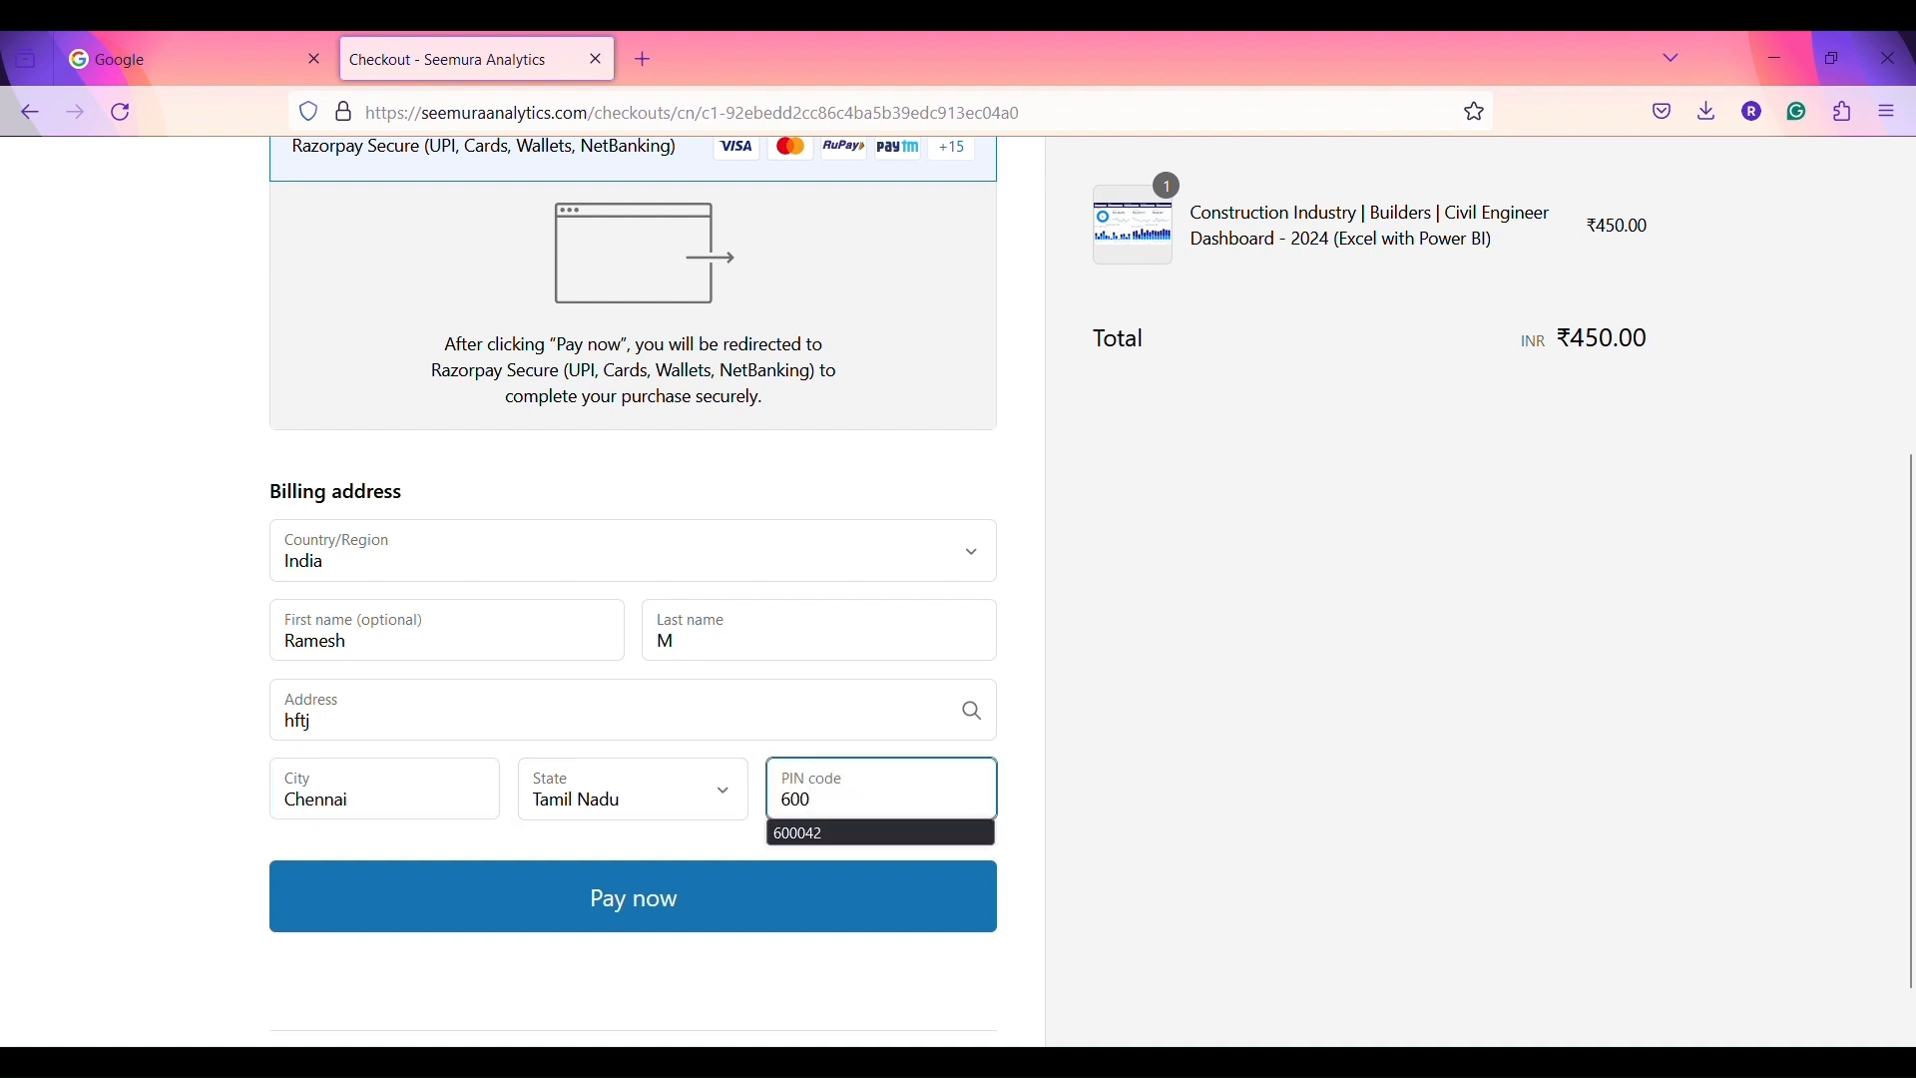
{"action": "key", "text": "Down"}
{"action": "key", "text": "Return"}
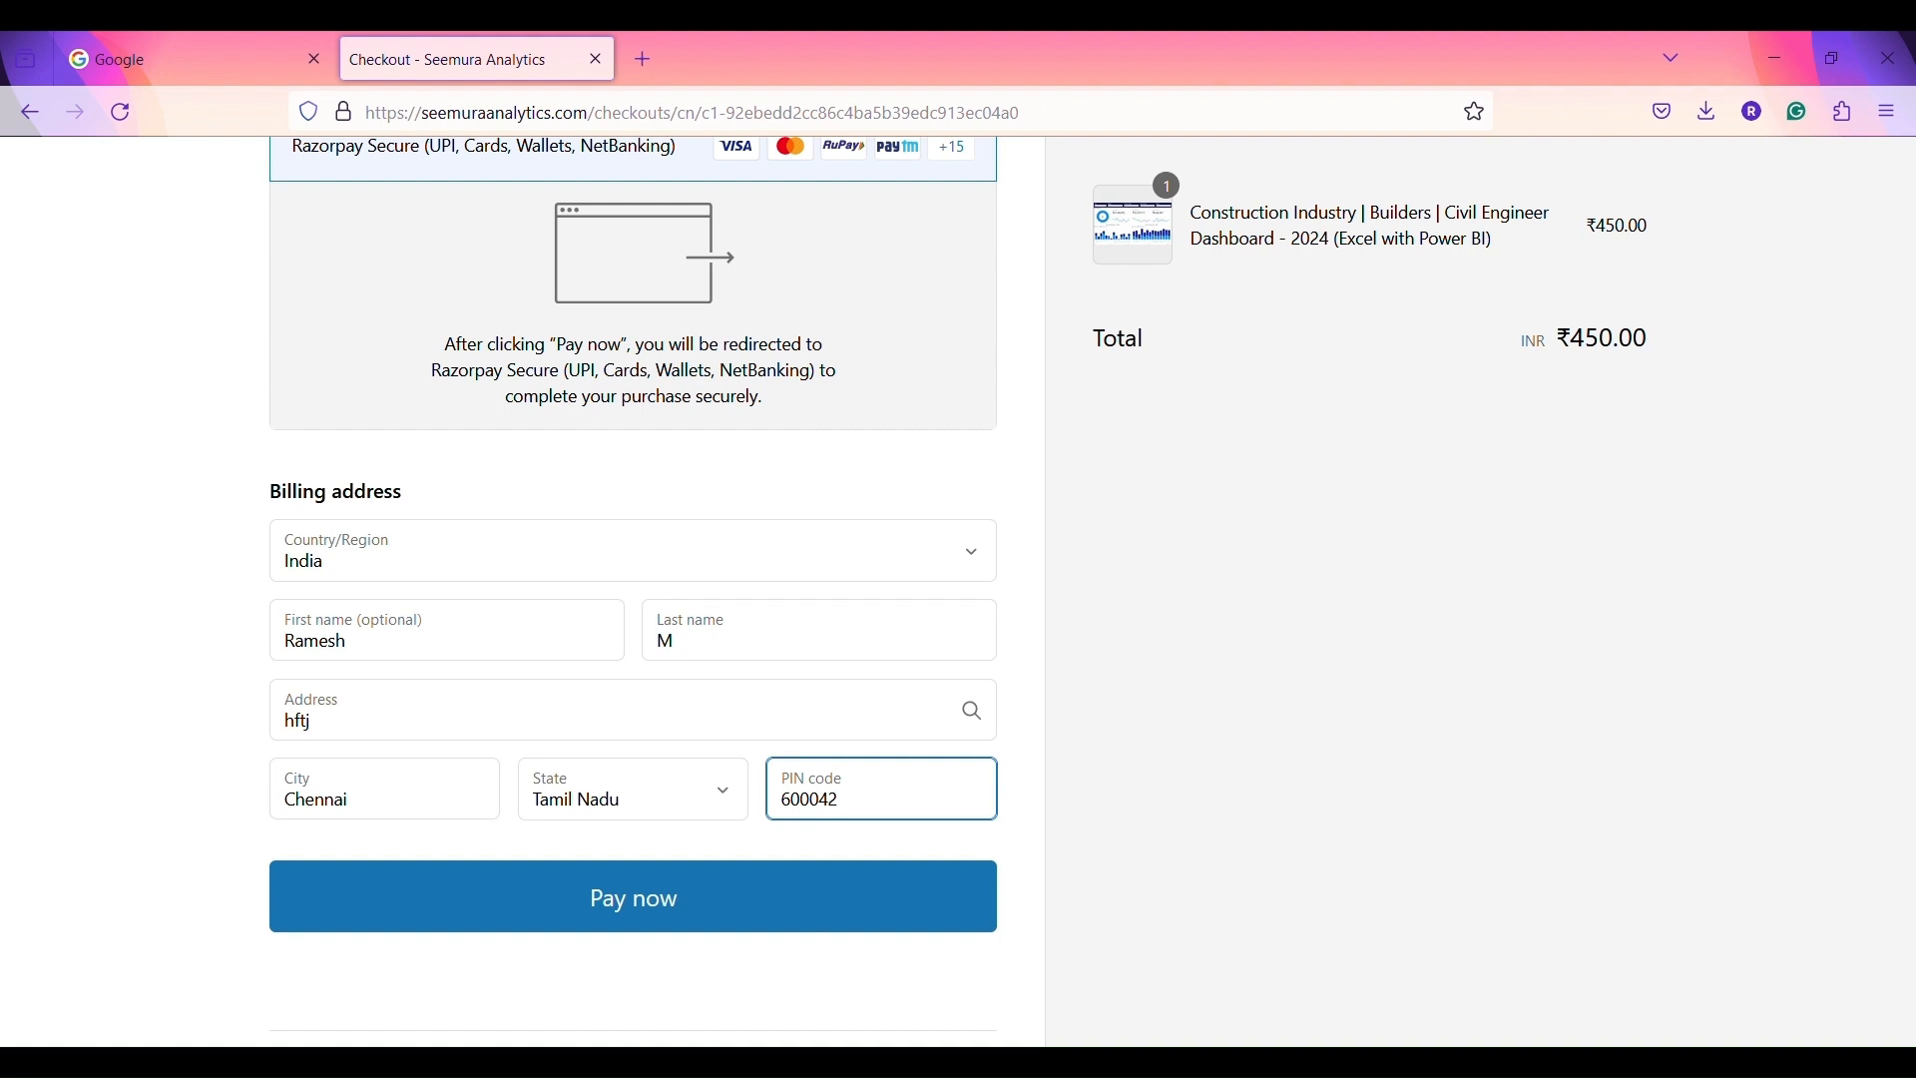
{"action": "left_click", "coordinate": [624, 906]}
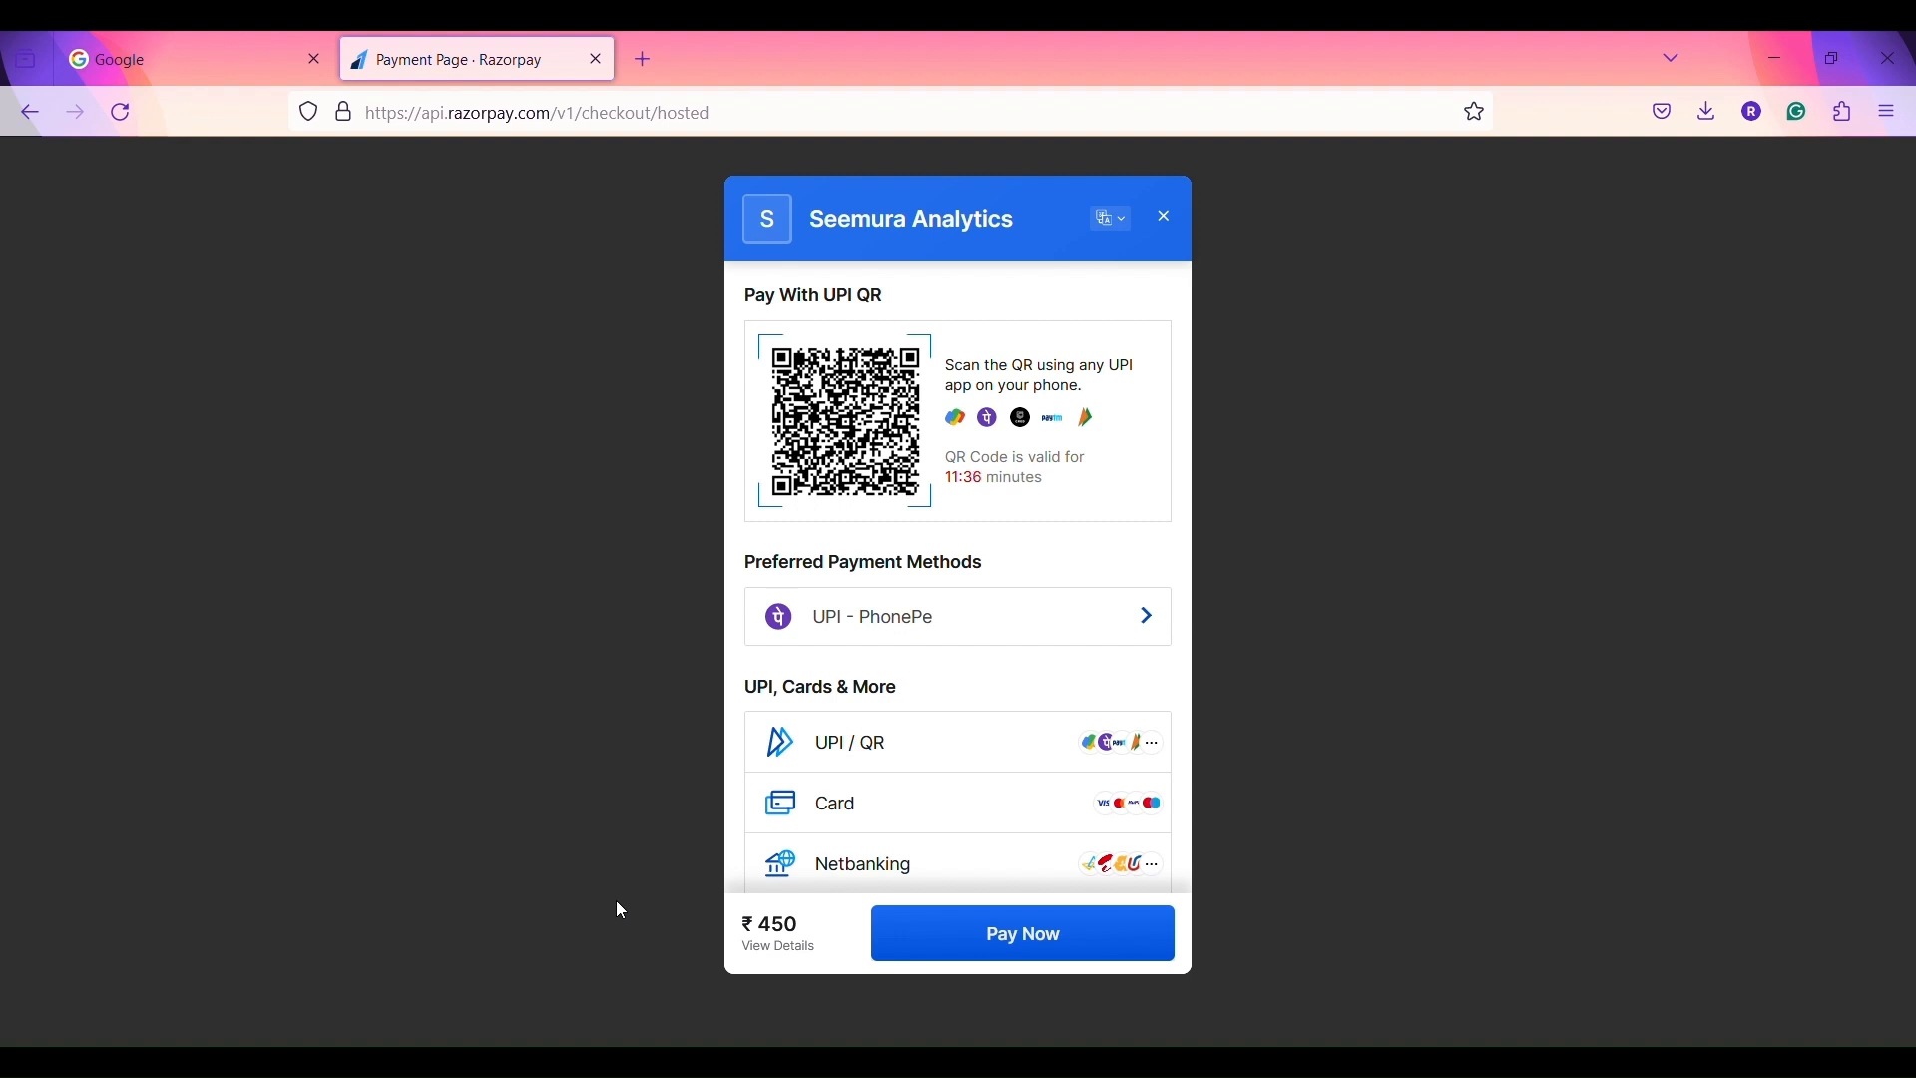
- Leave the Razorpay payment page and switch via the Steps slide to the Downloads folder
{"action": "key", "text": "alt+Tab"}
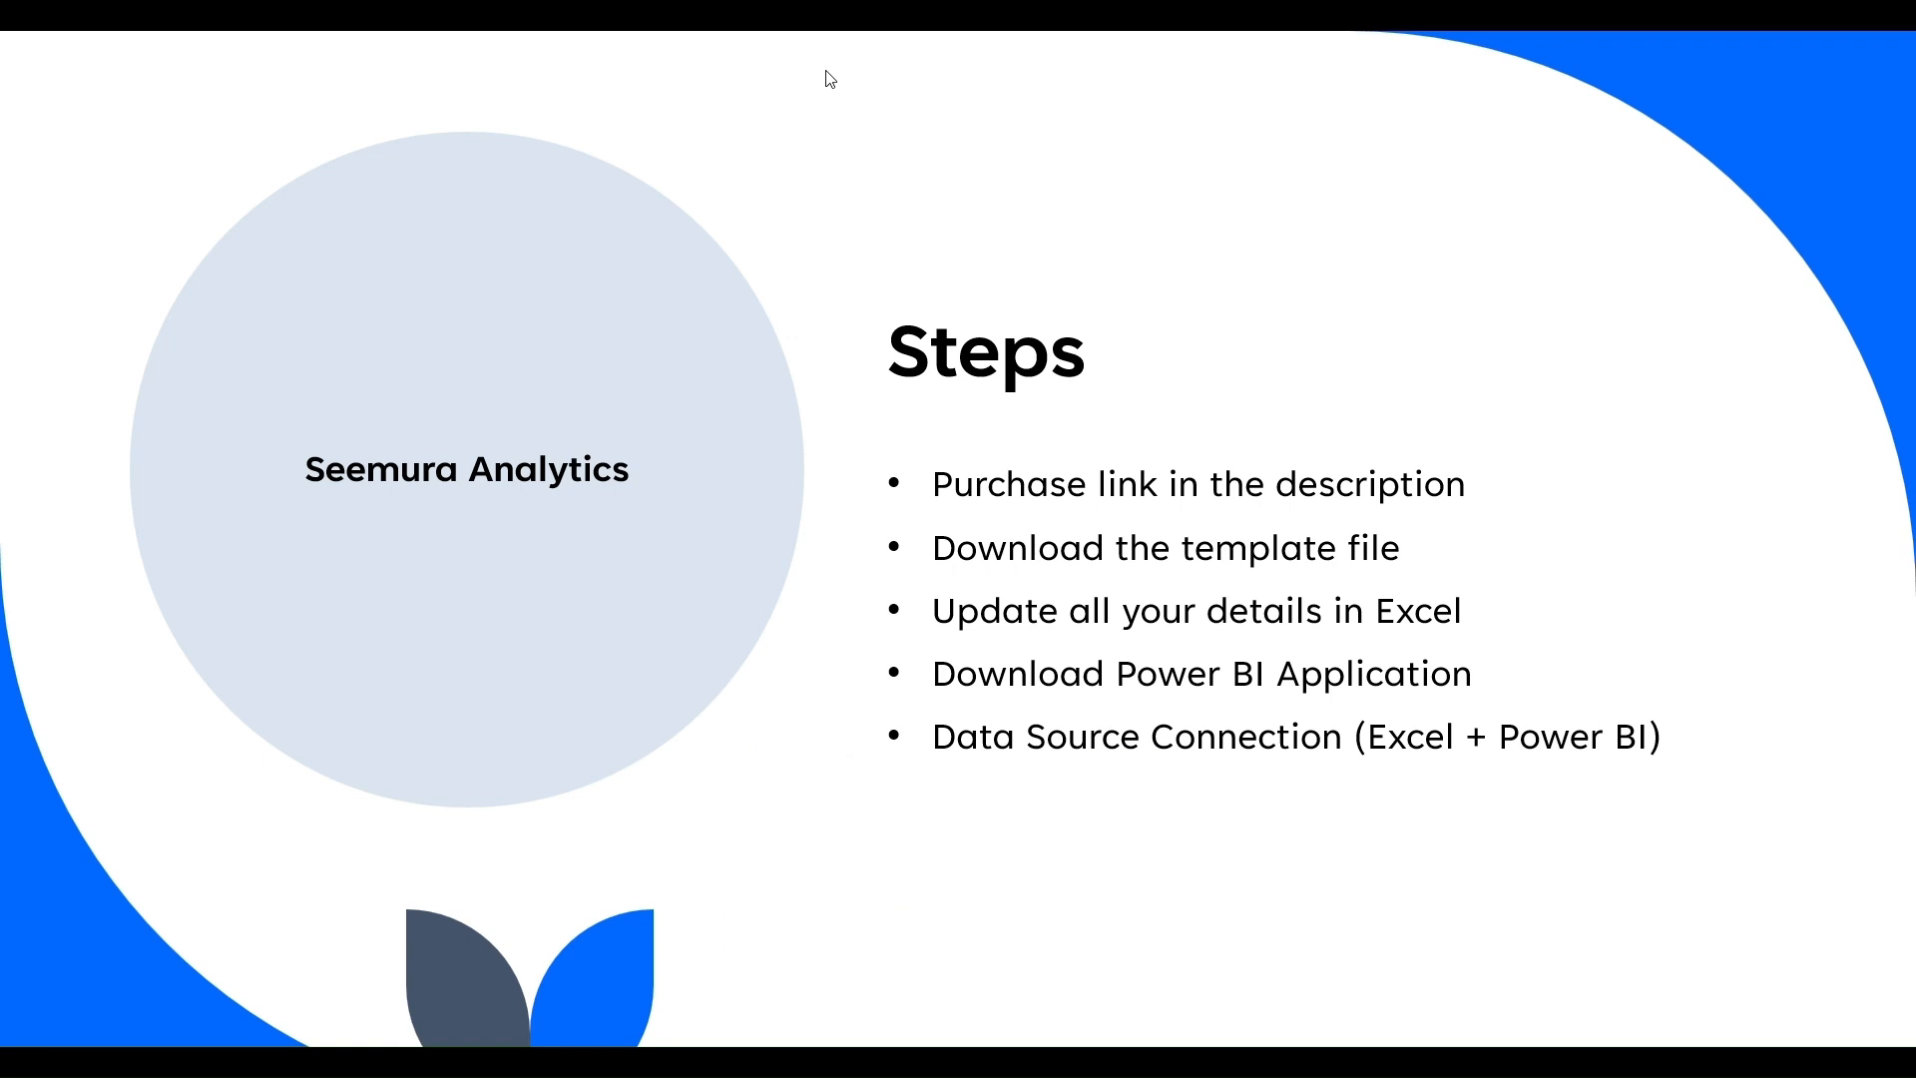
{"action": "key", "text": "alt+Tab"}
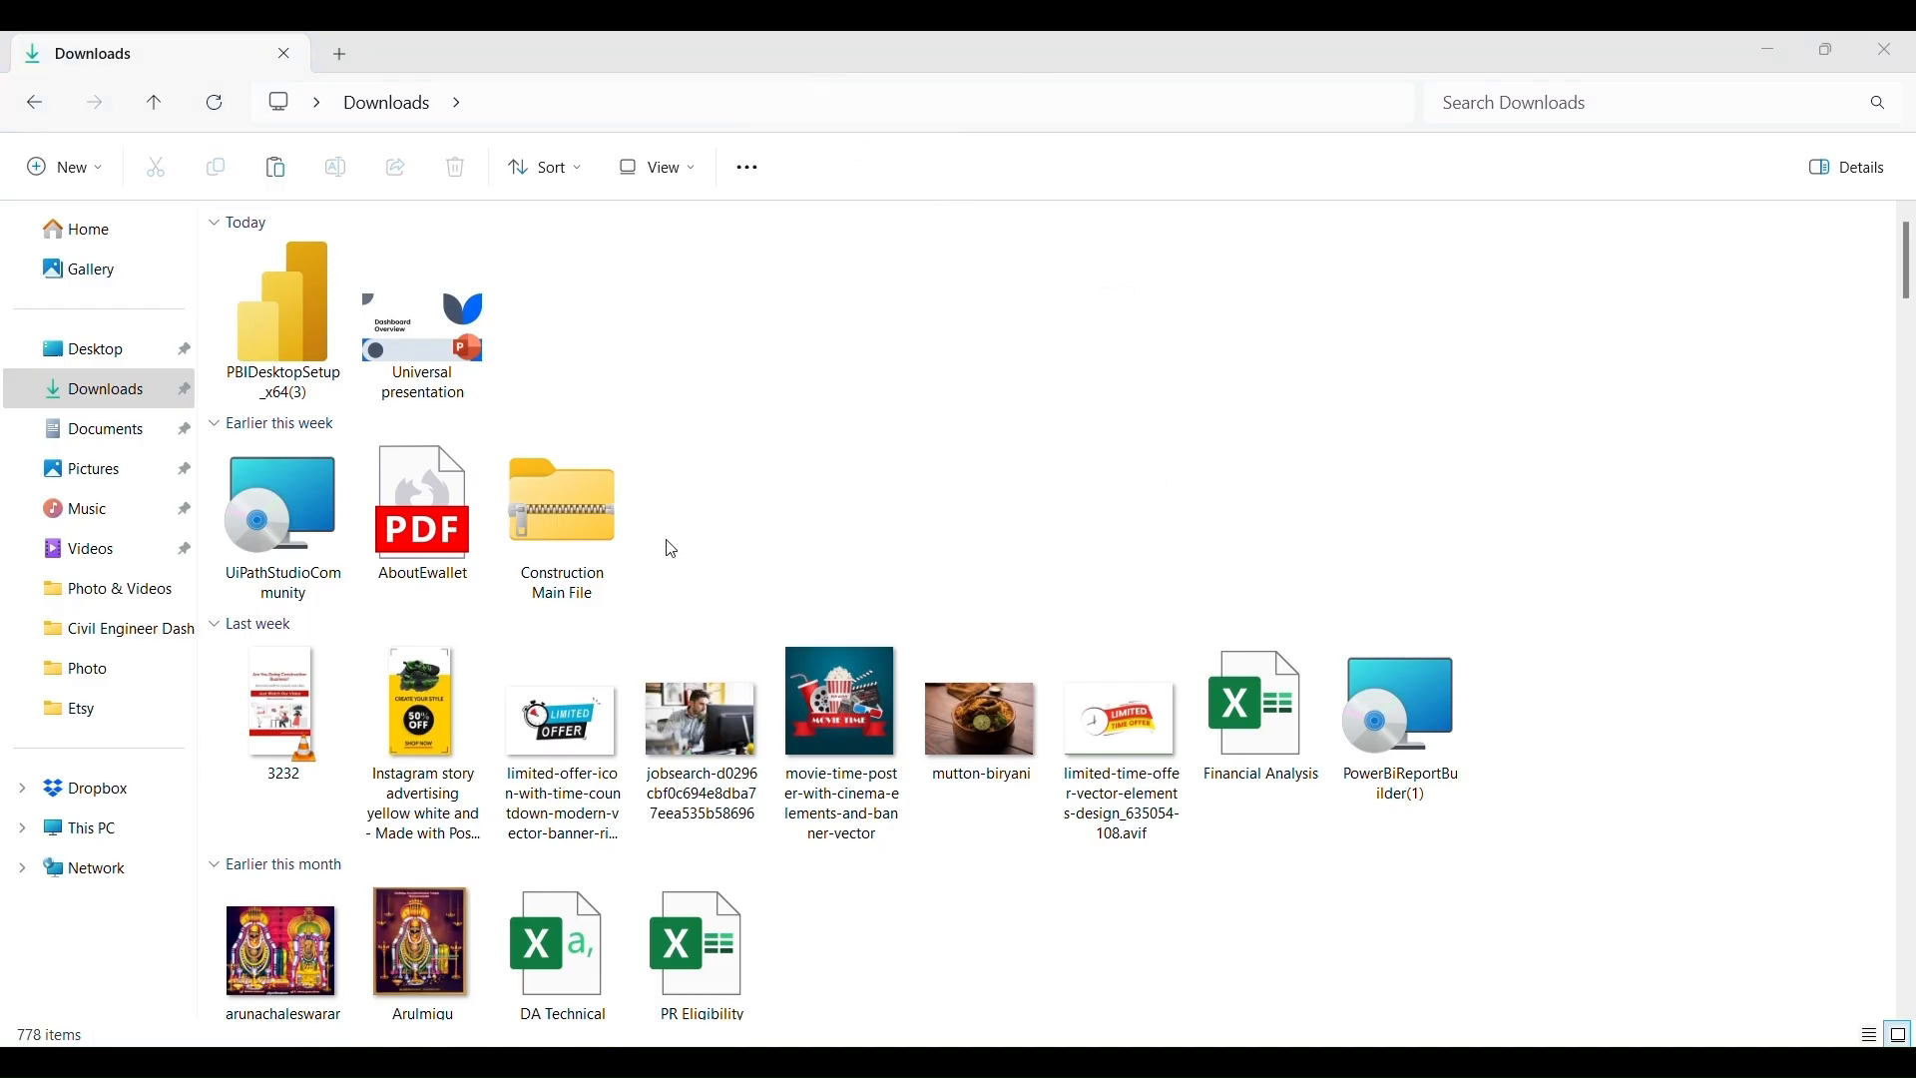
- Extract all contents of the Construction Main File zip archive
{"action": "left_click", "coordinate": [559, 524]}
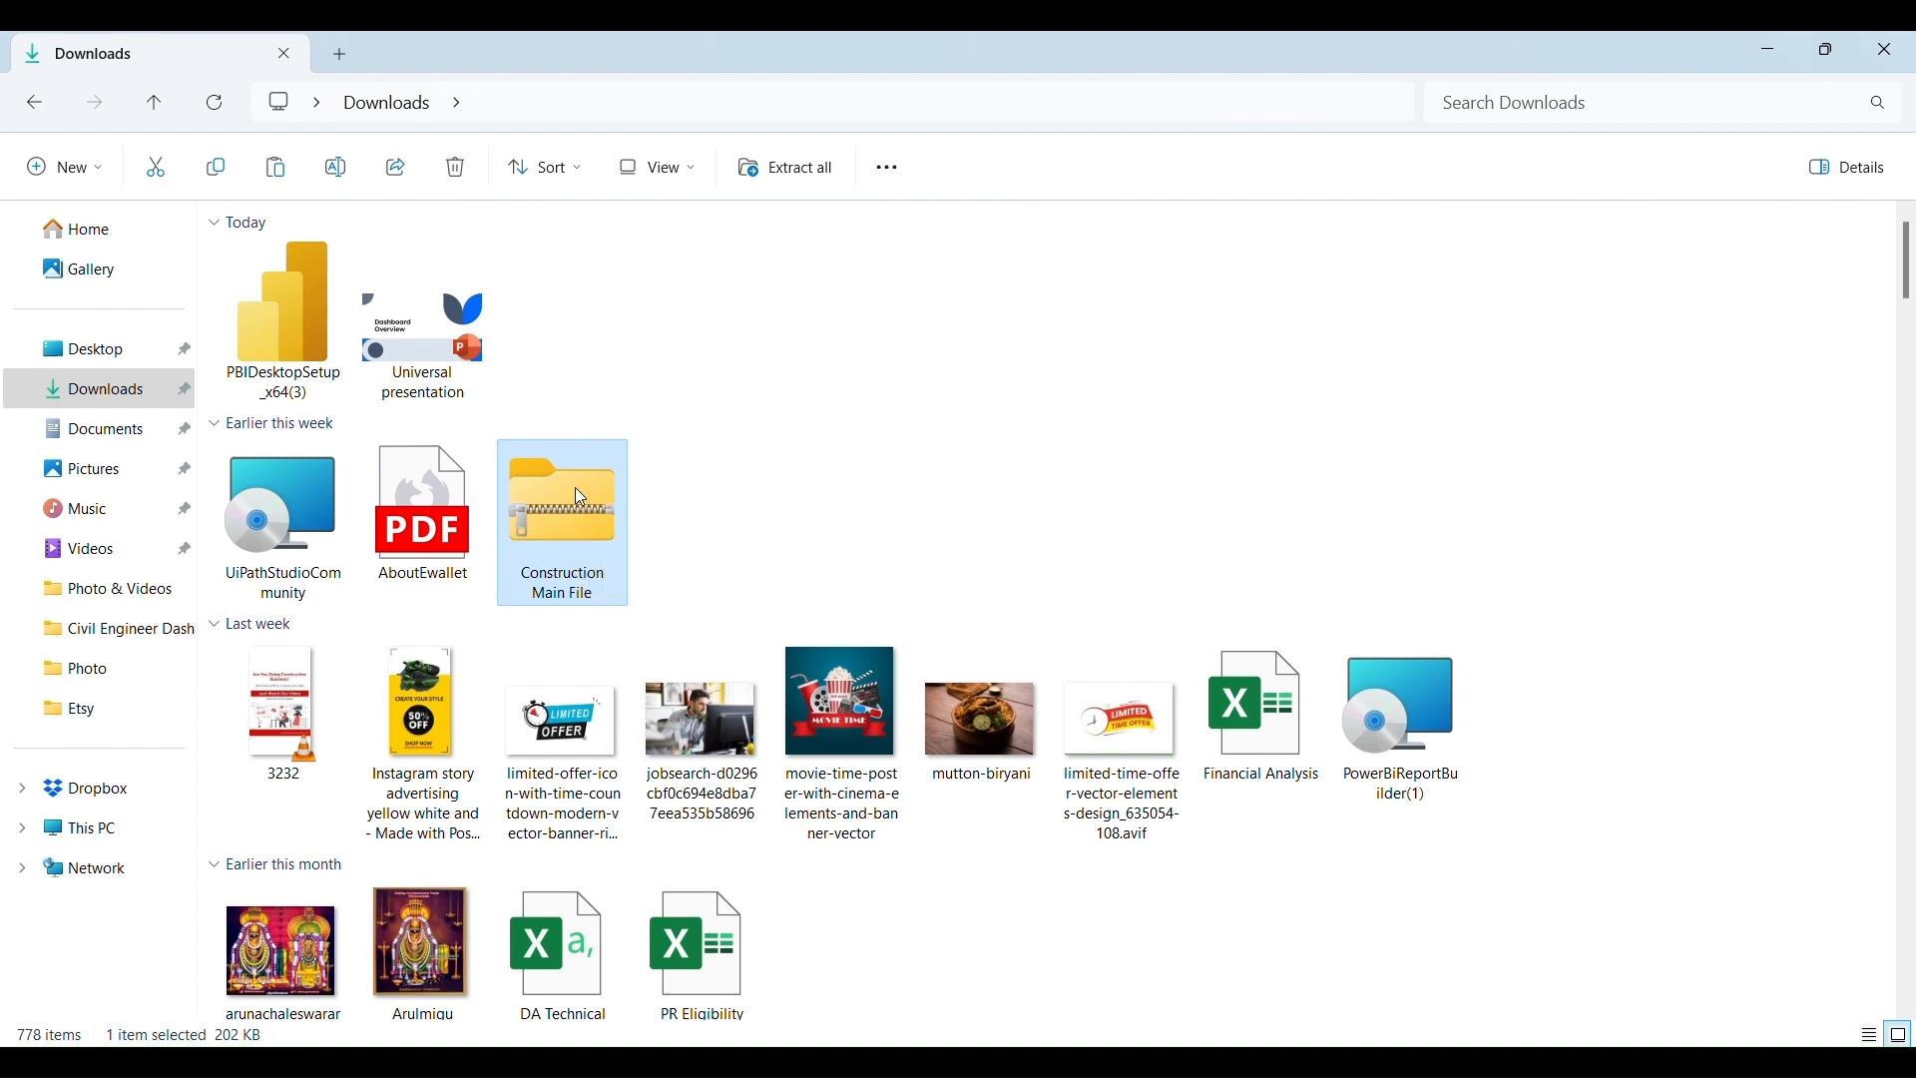
{"action": "right_click", "coordinate": [577, 491]}
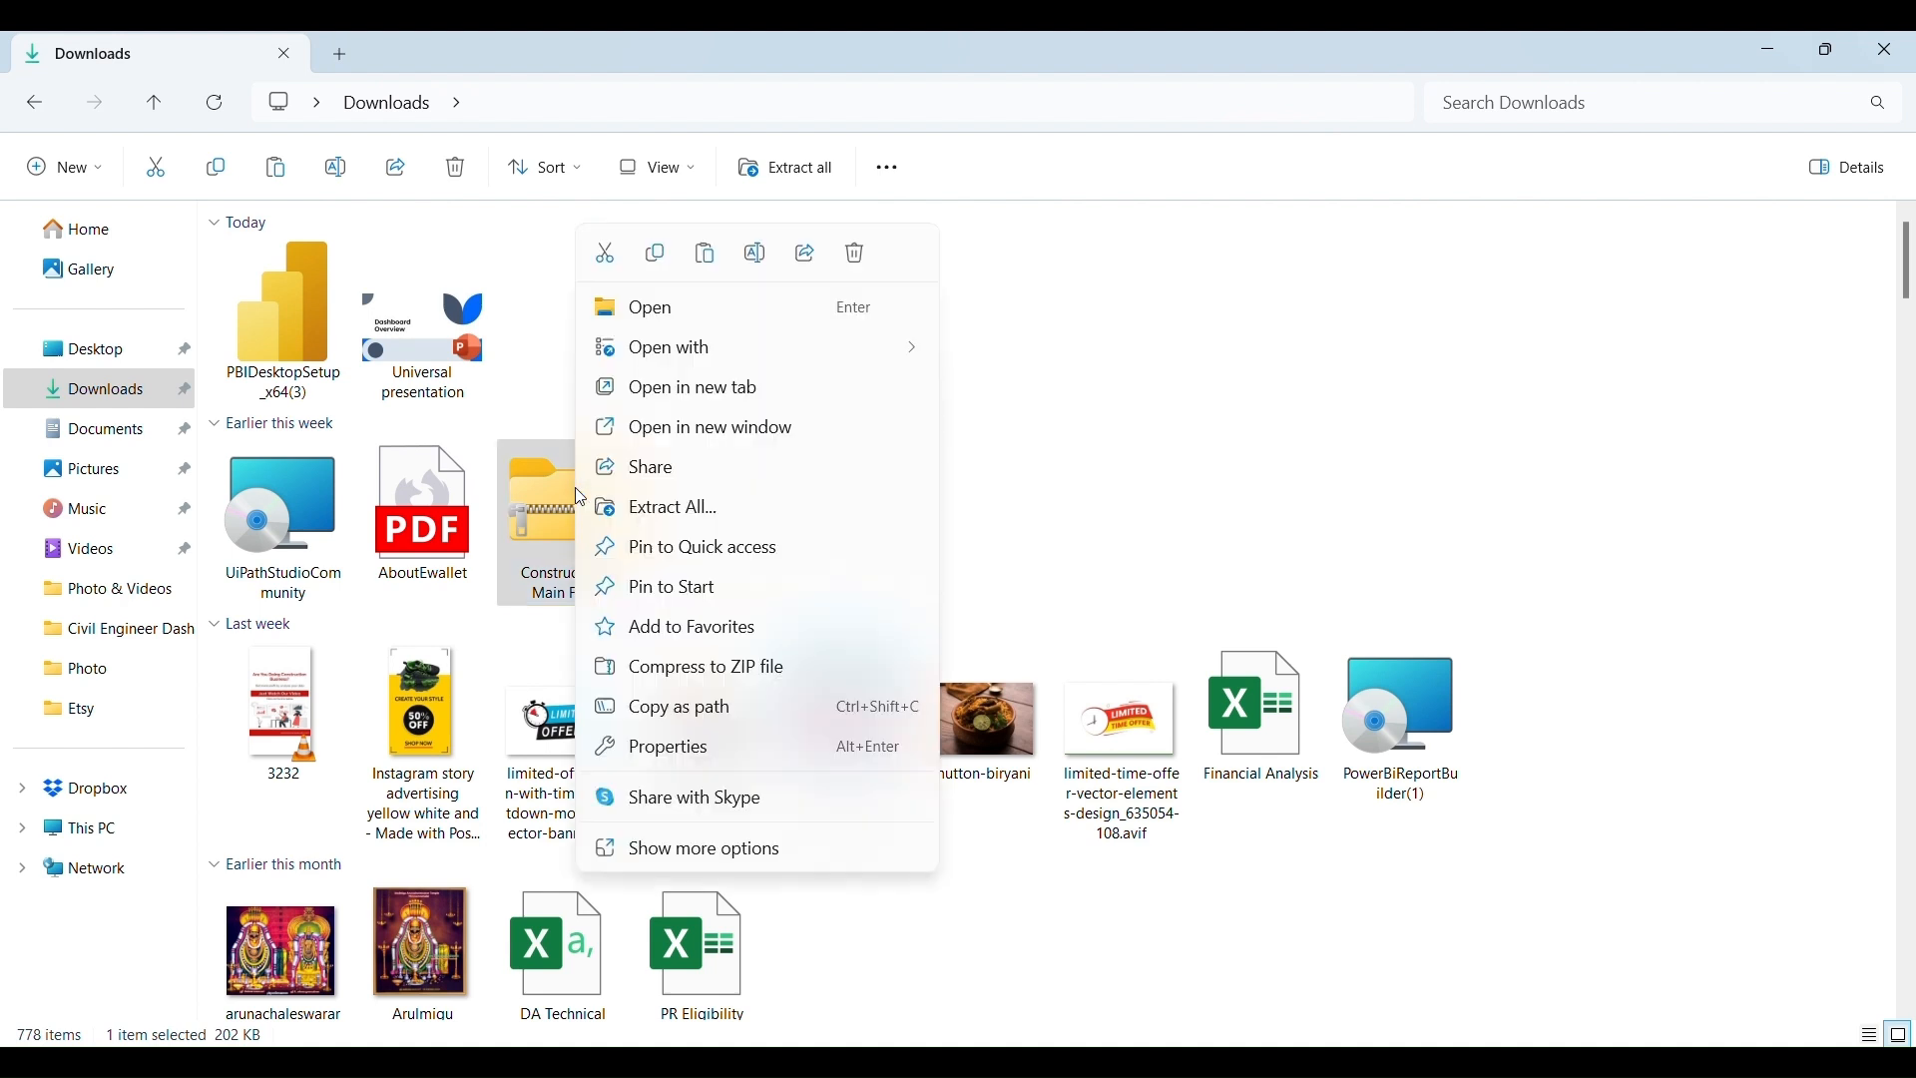
{"action": "left_click", "coordinate": [730, 512]}
{"action": "left_click", "coordinate": [1183, 812]}
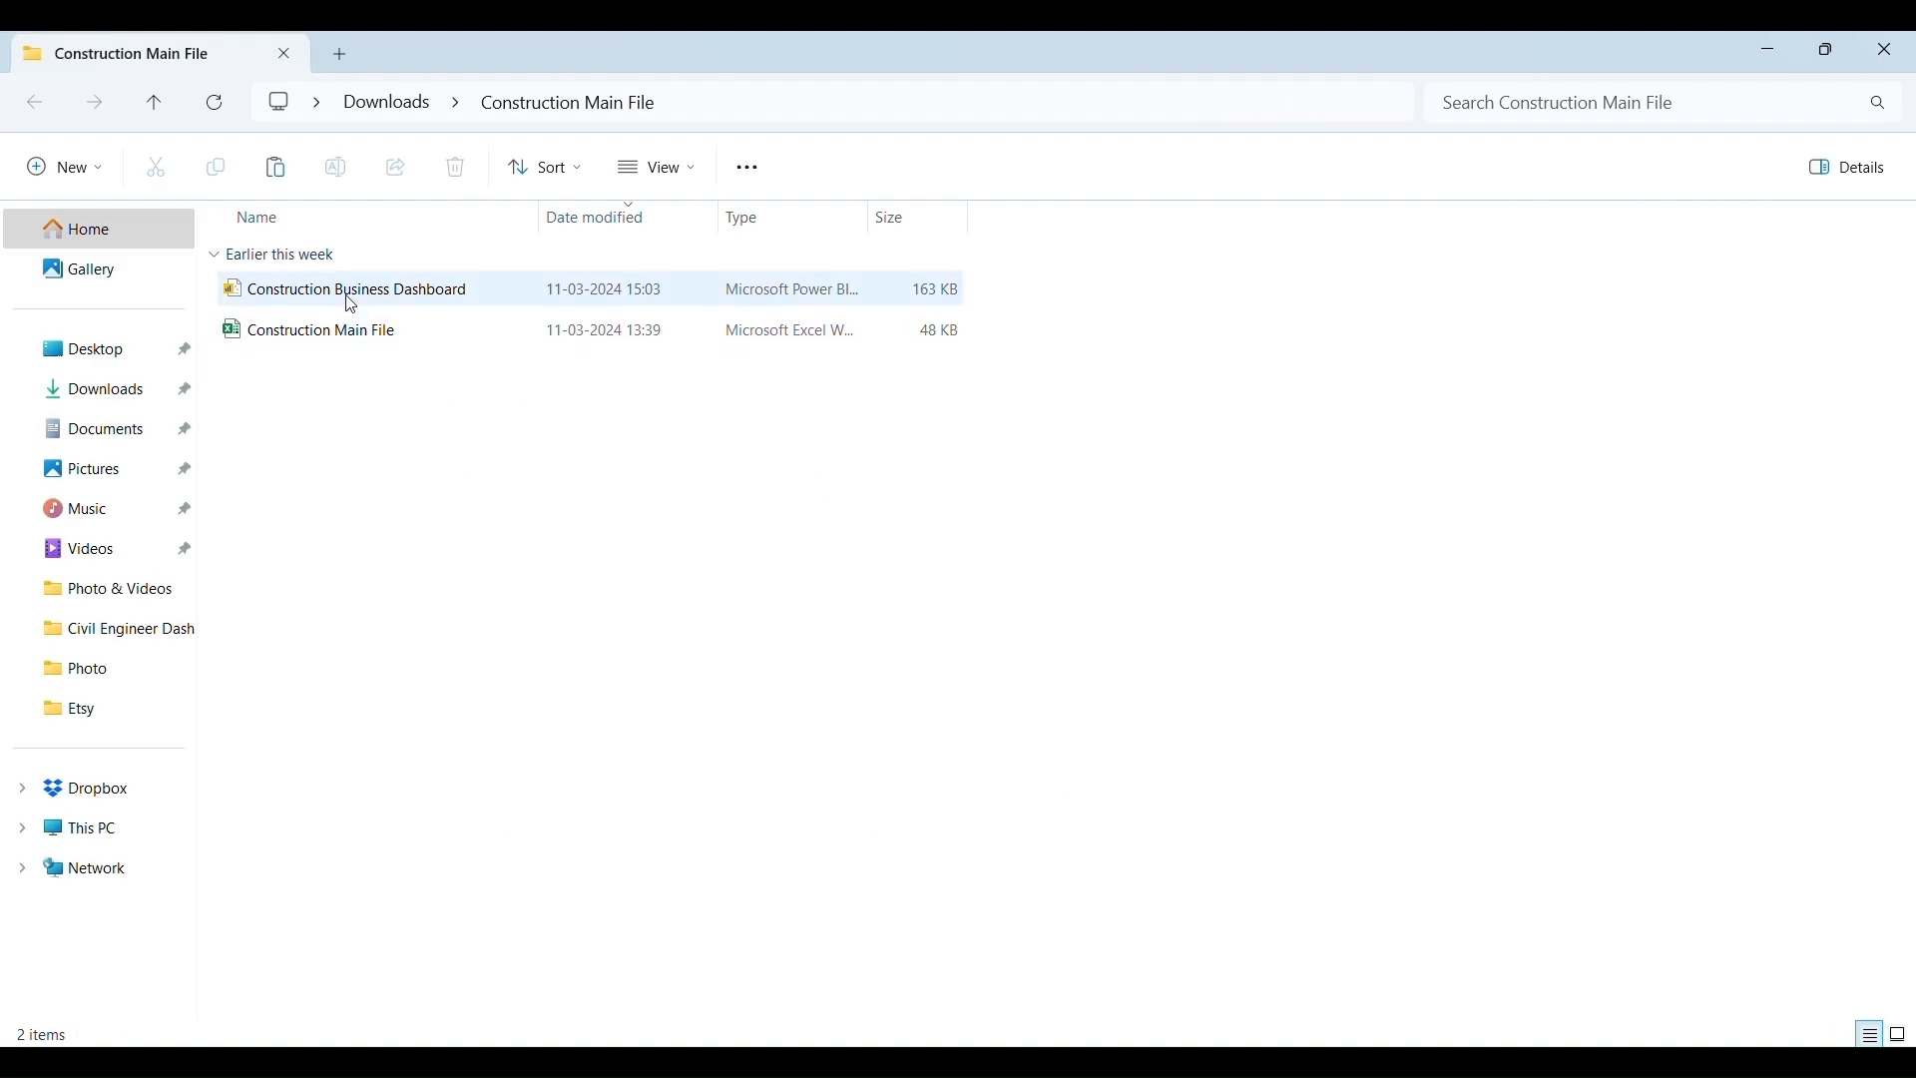
- Inspect the Construction Business Dashboard file, then switch to the browser's Google page
{"action": "left_click", "coordinate": [352, 304]}
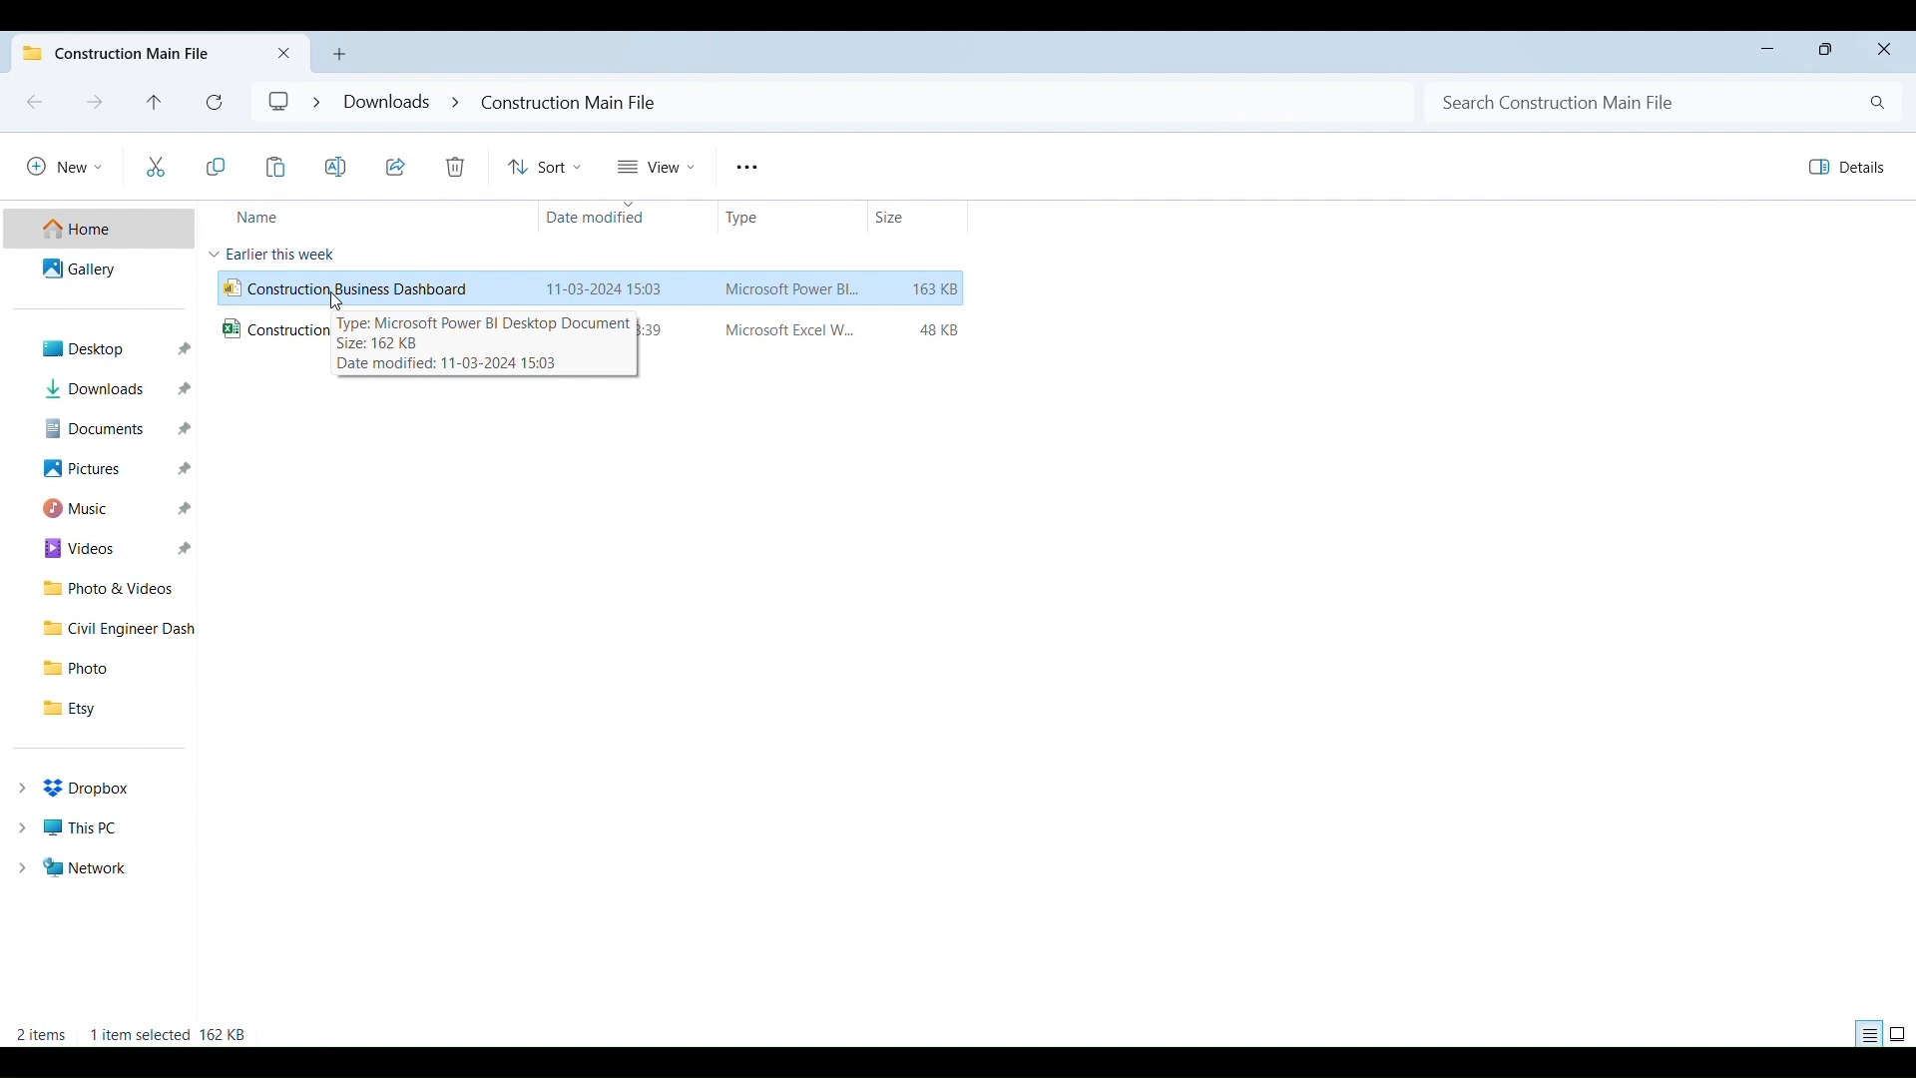
{"action": "left_click", "coordinate": [723, 489]}
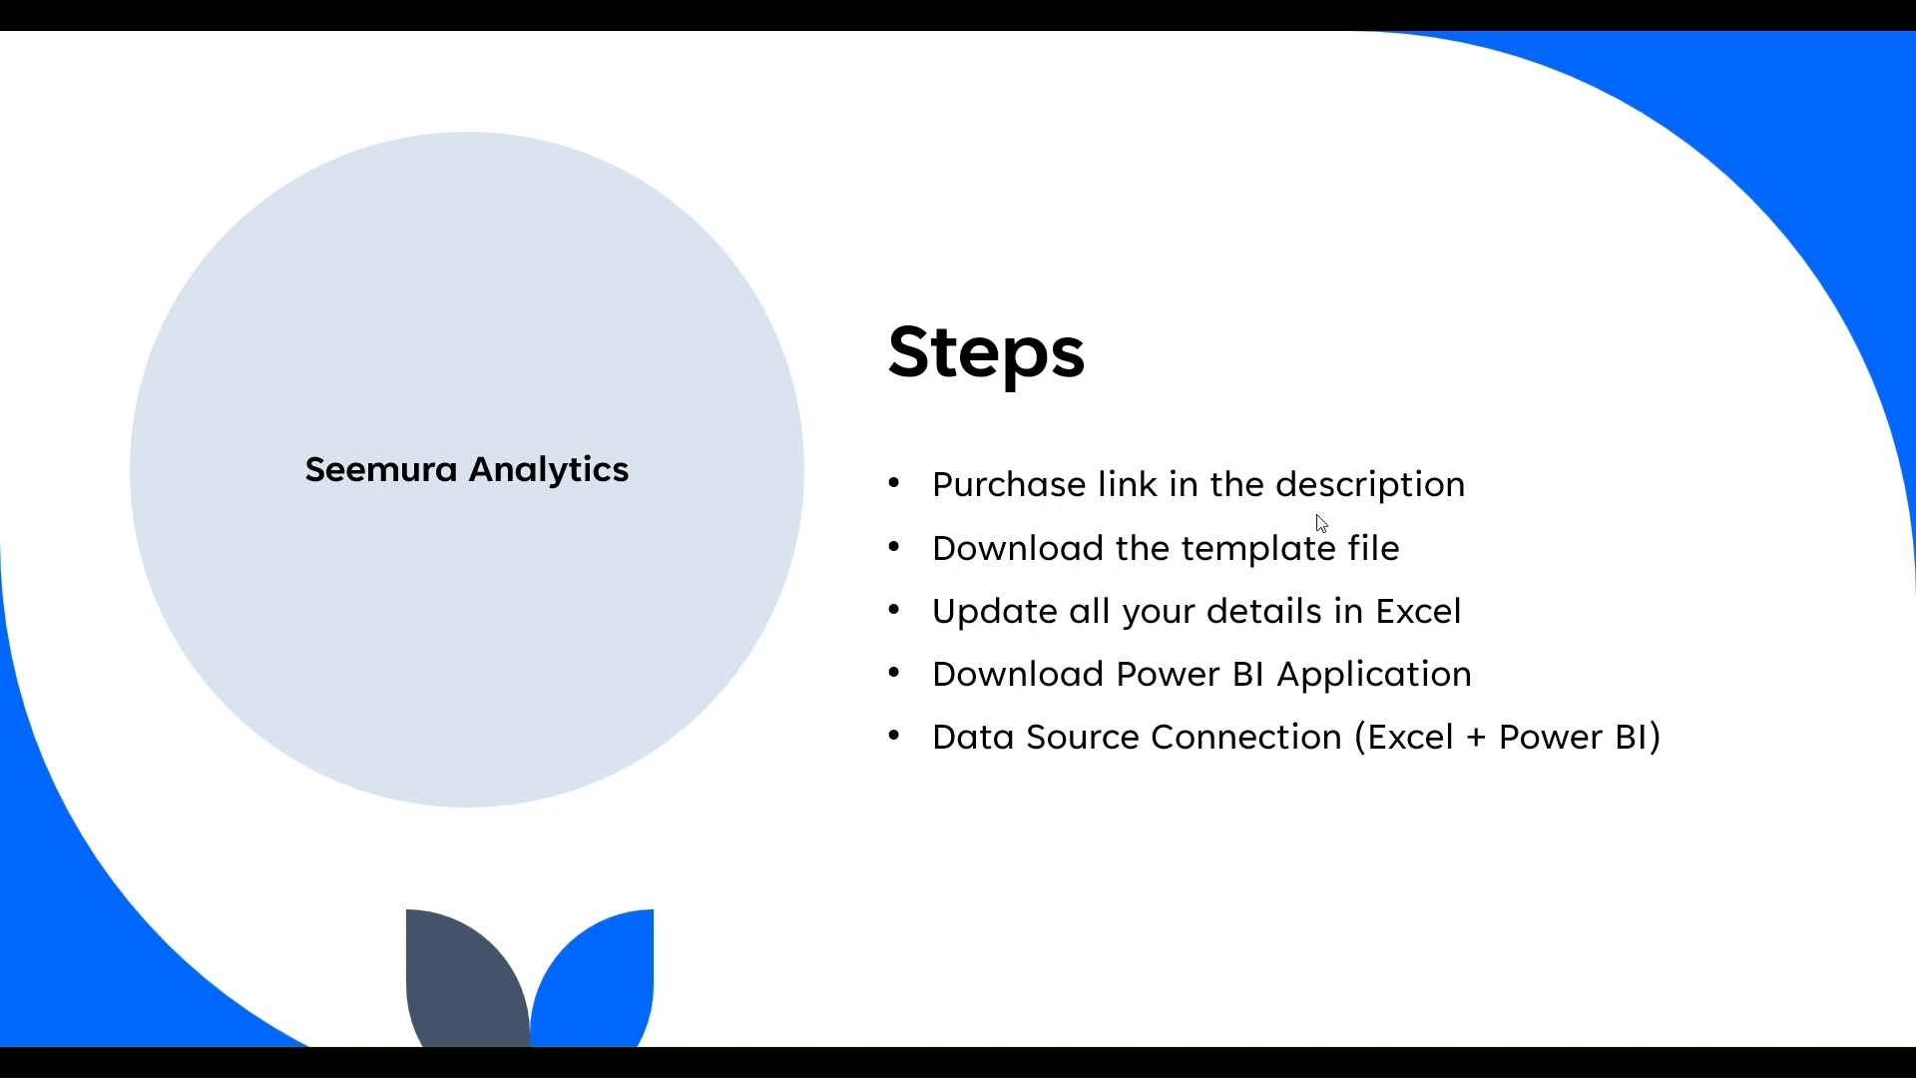
{"action": "key", "text": "alt+Tab"}
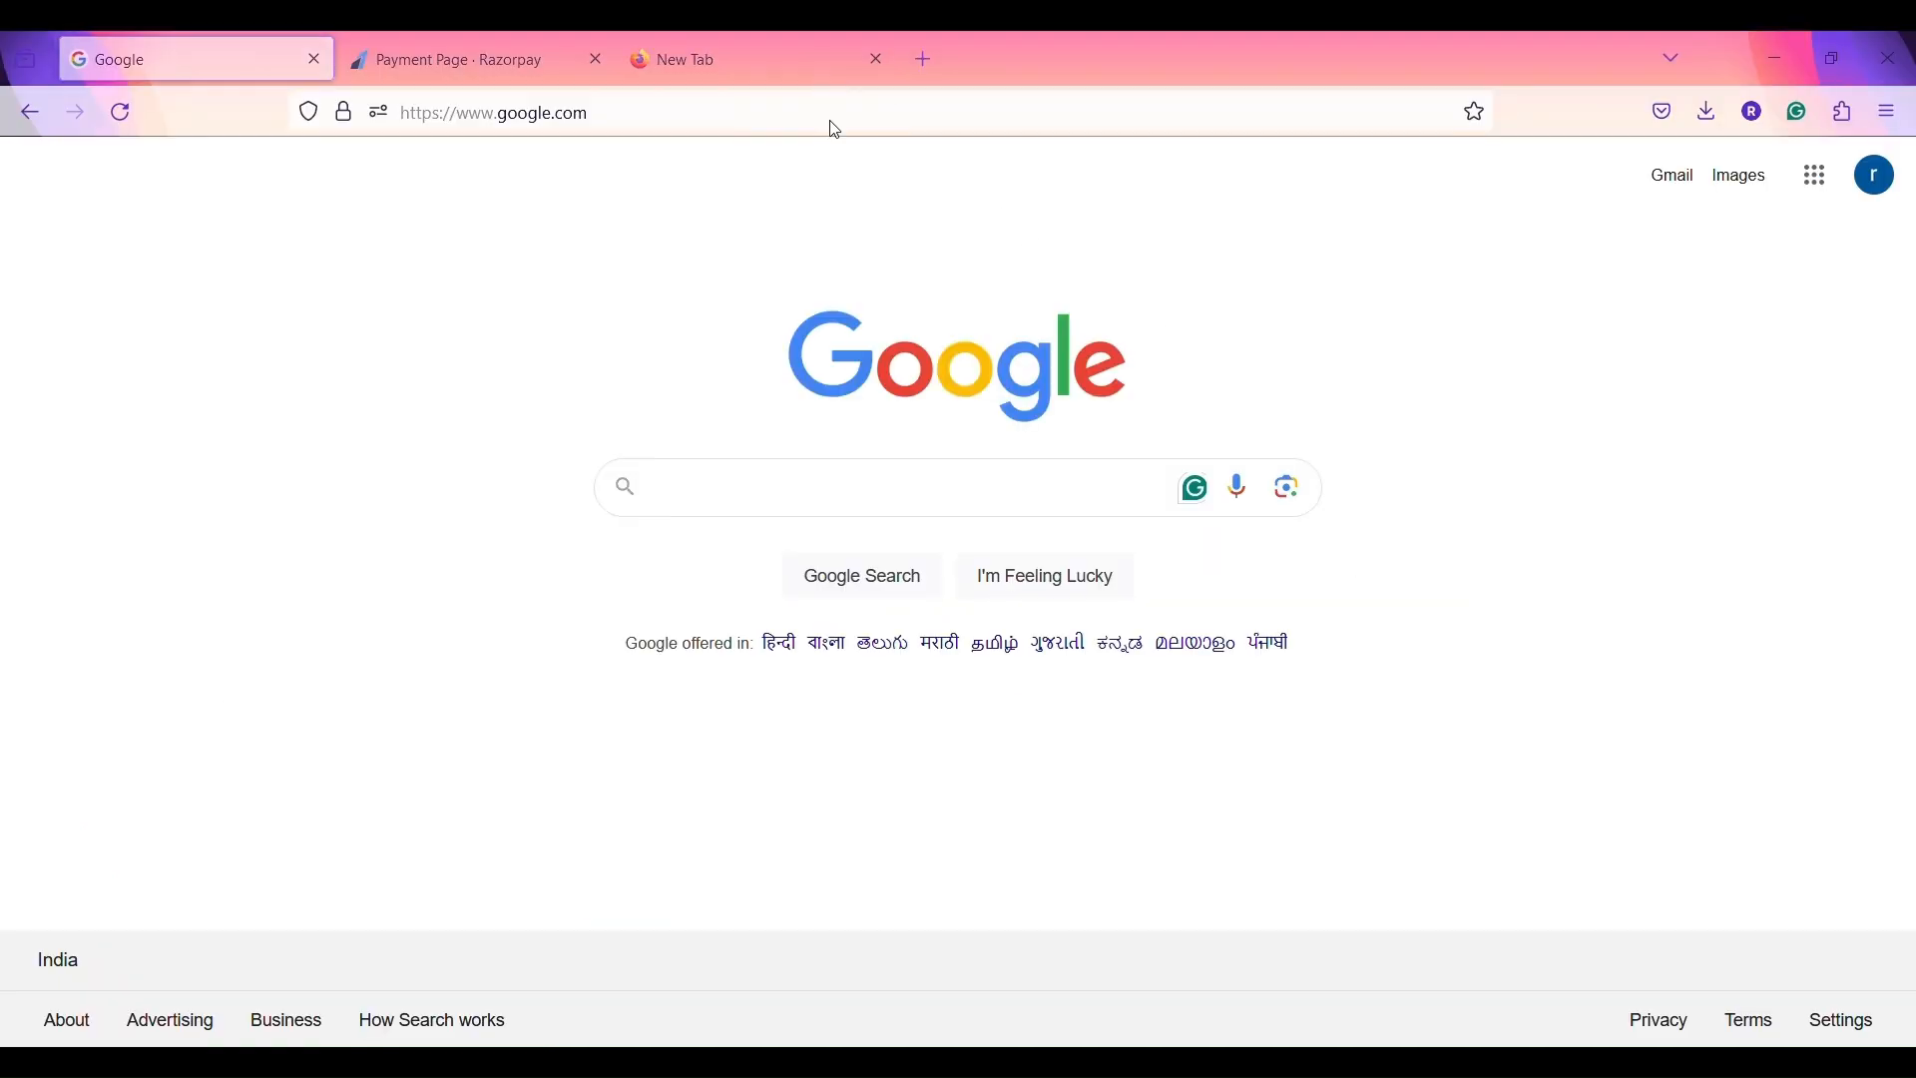
- Search Google for 'power bi desktop download' and open Microsoft's official result
{"action": "left_click", "coordinate": [879, 487]}
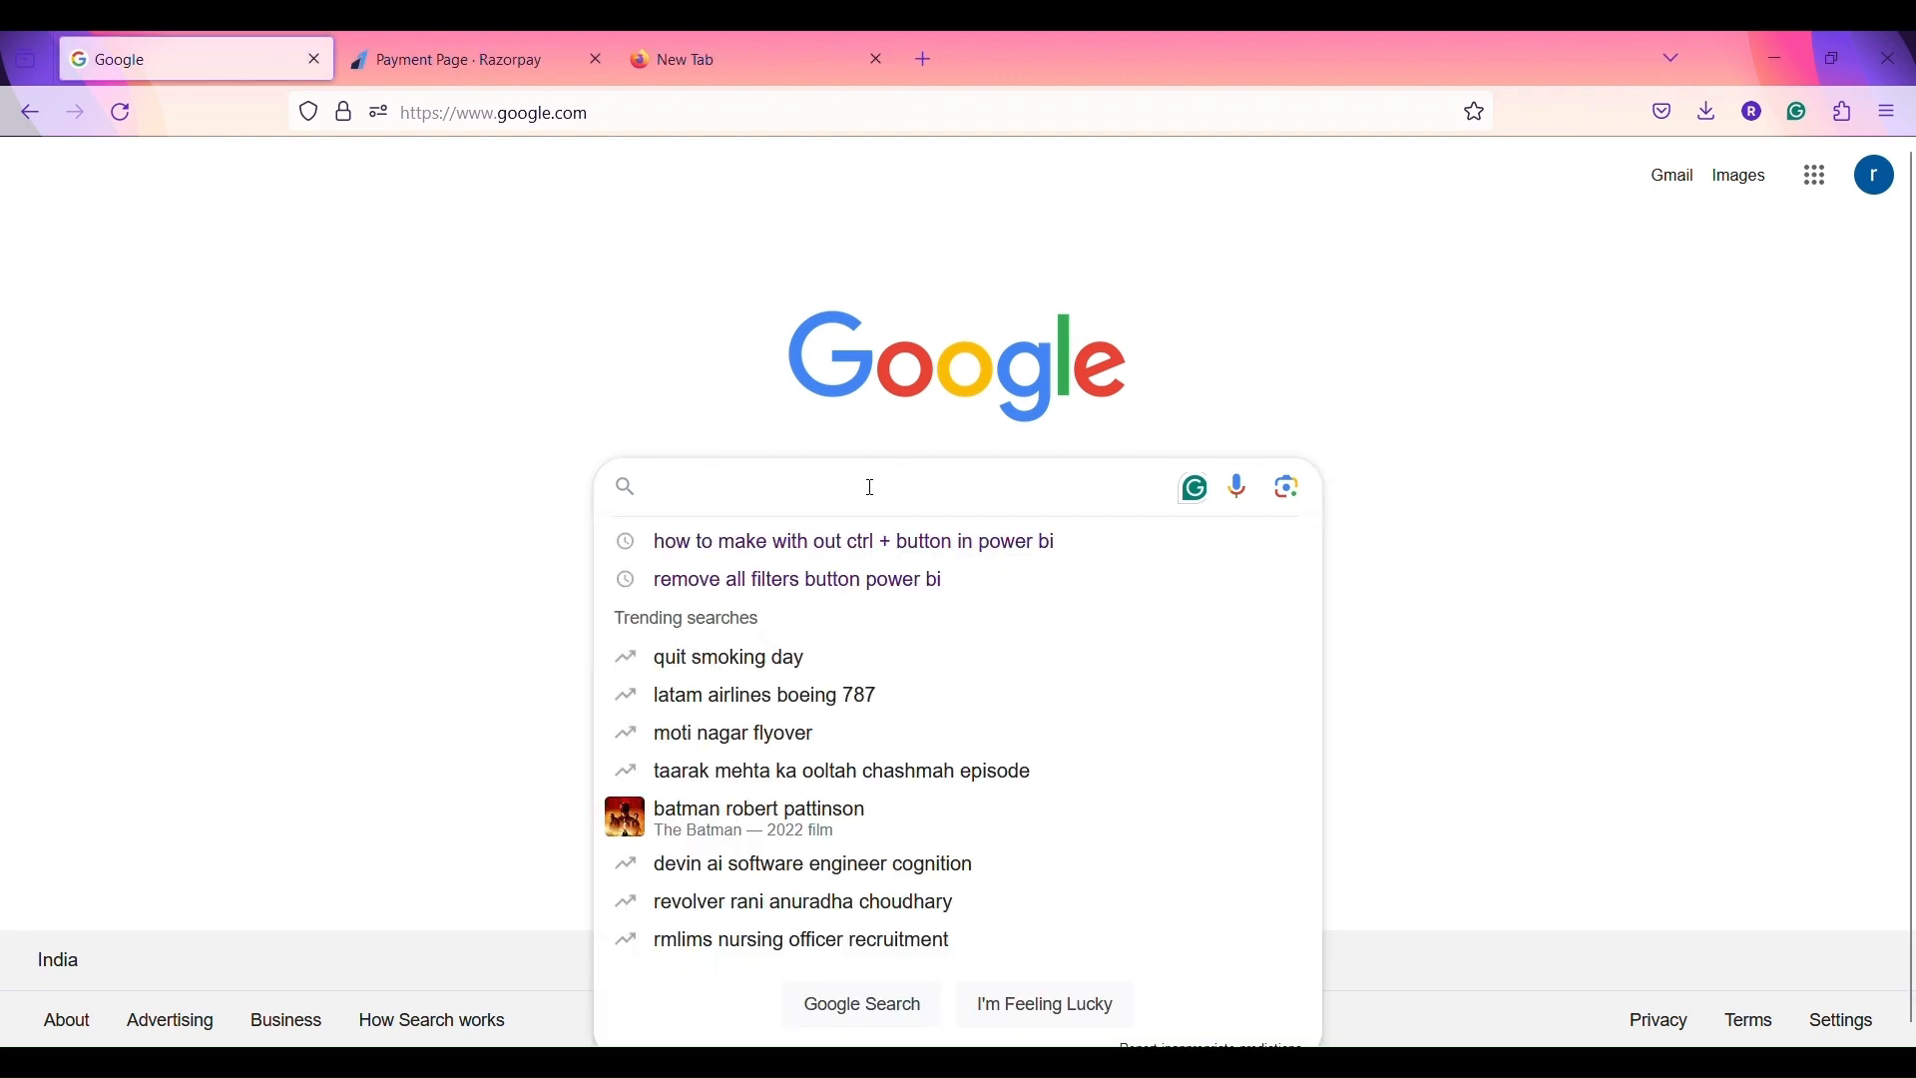
{"action": "type", "text": "power "}
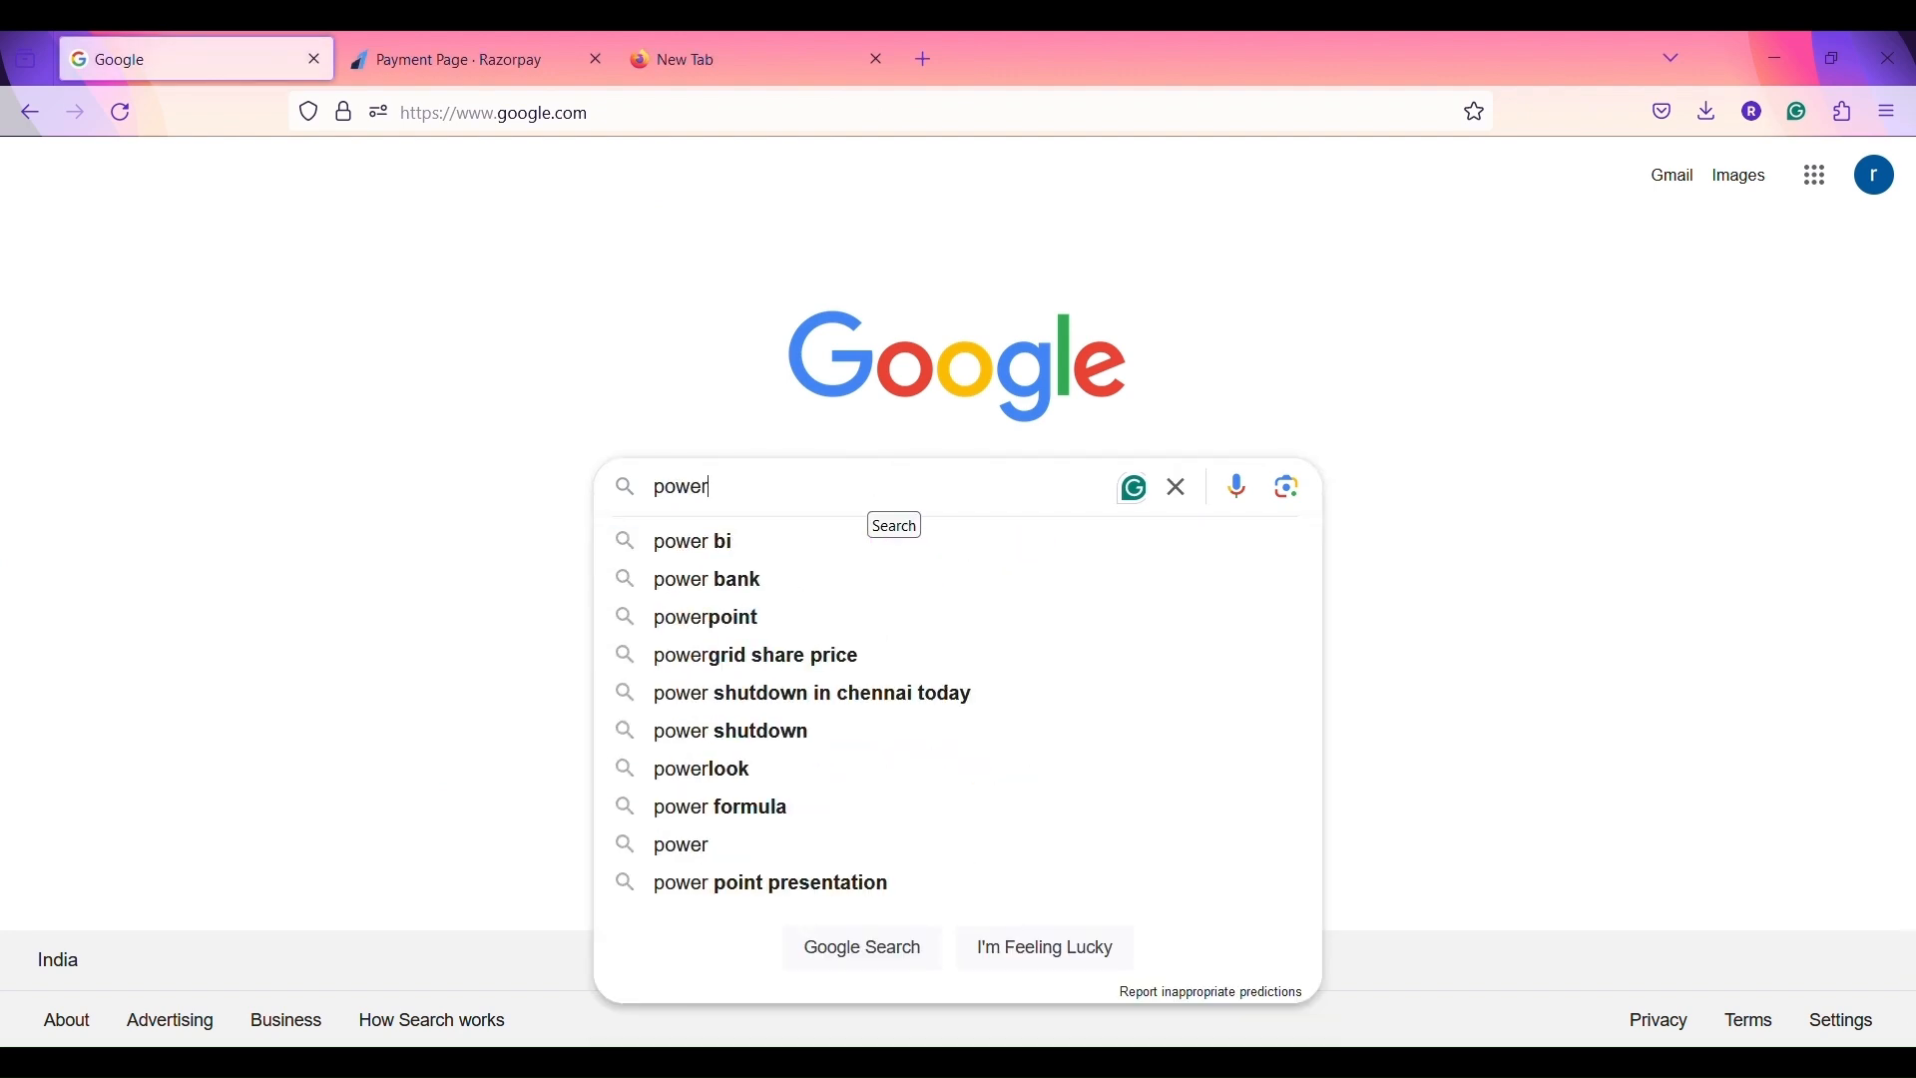
{"action": "type", "text": "bi d"}
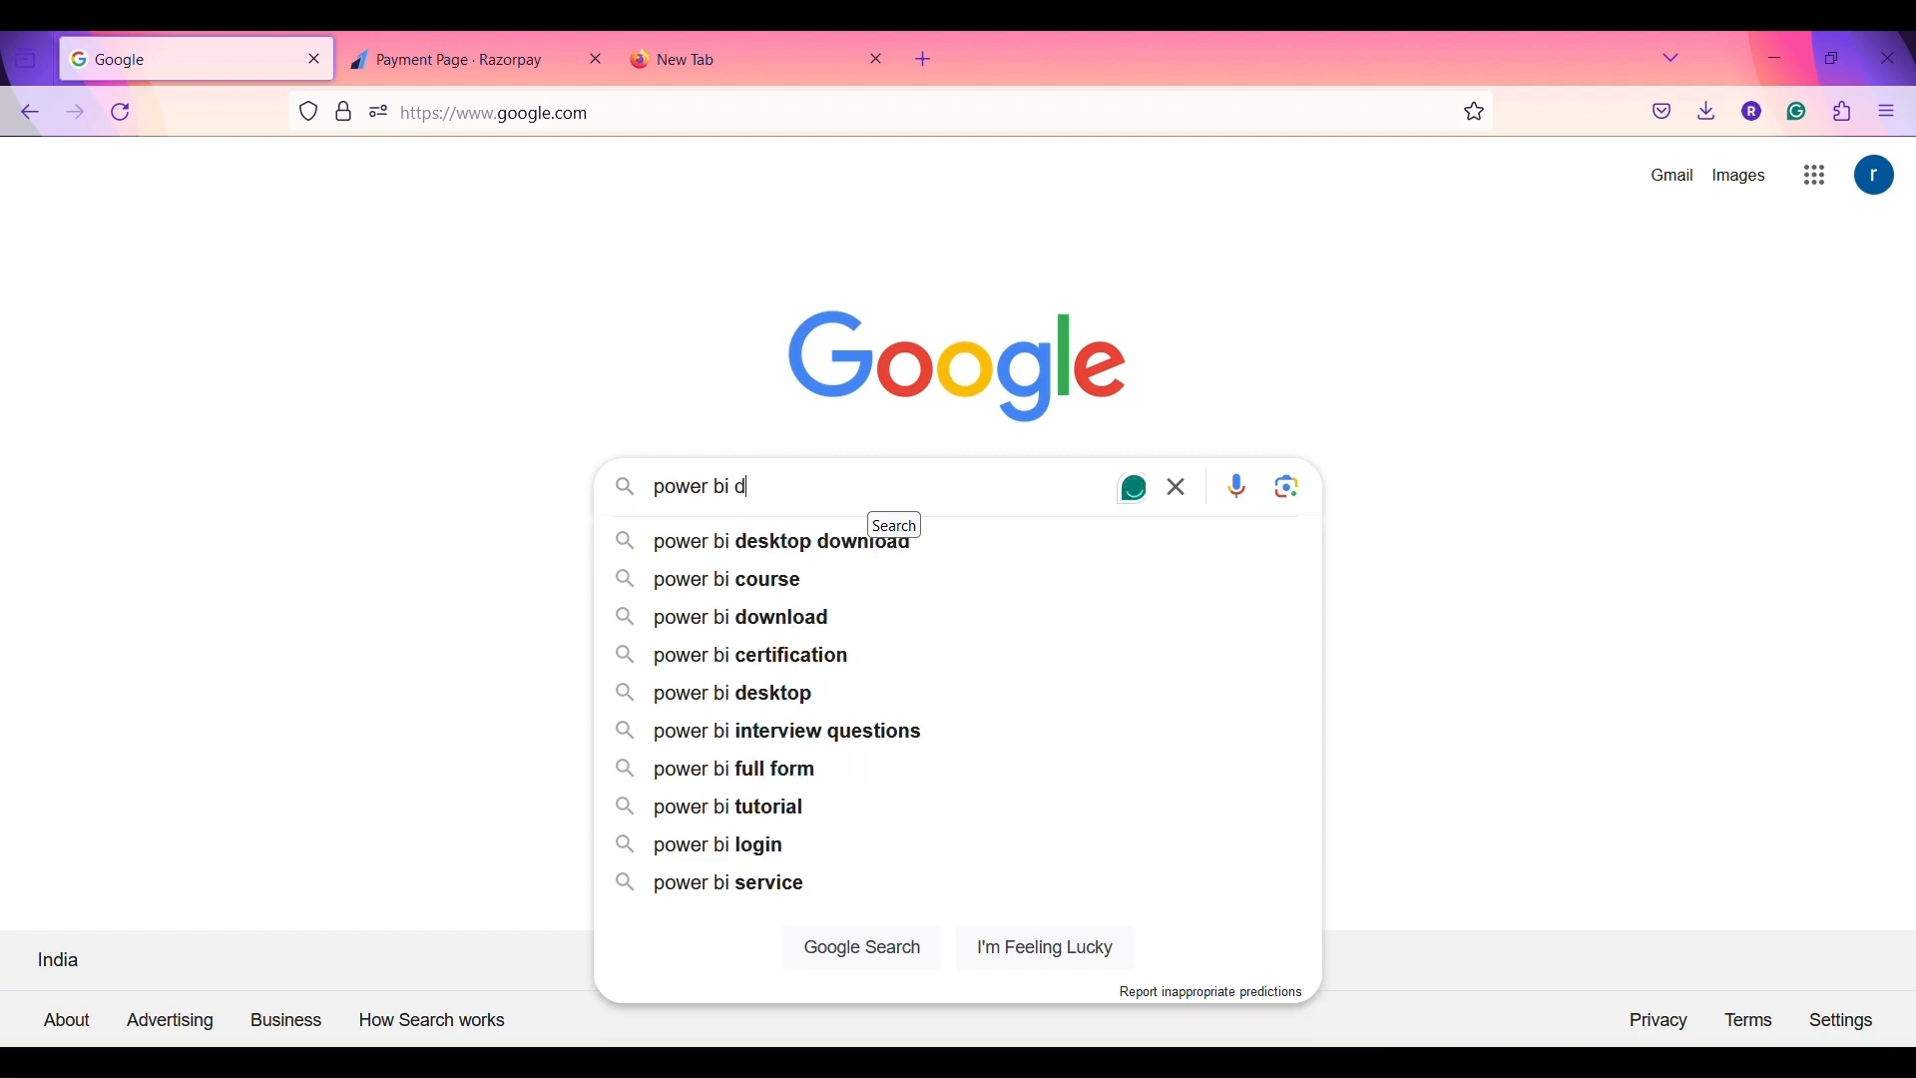
{"action": "type", "text": "esktop"}
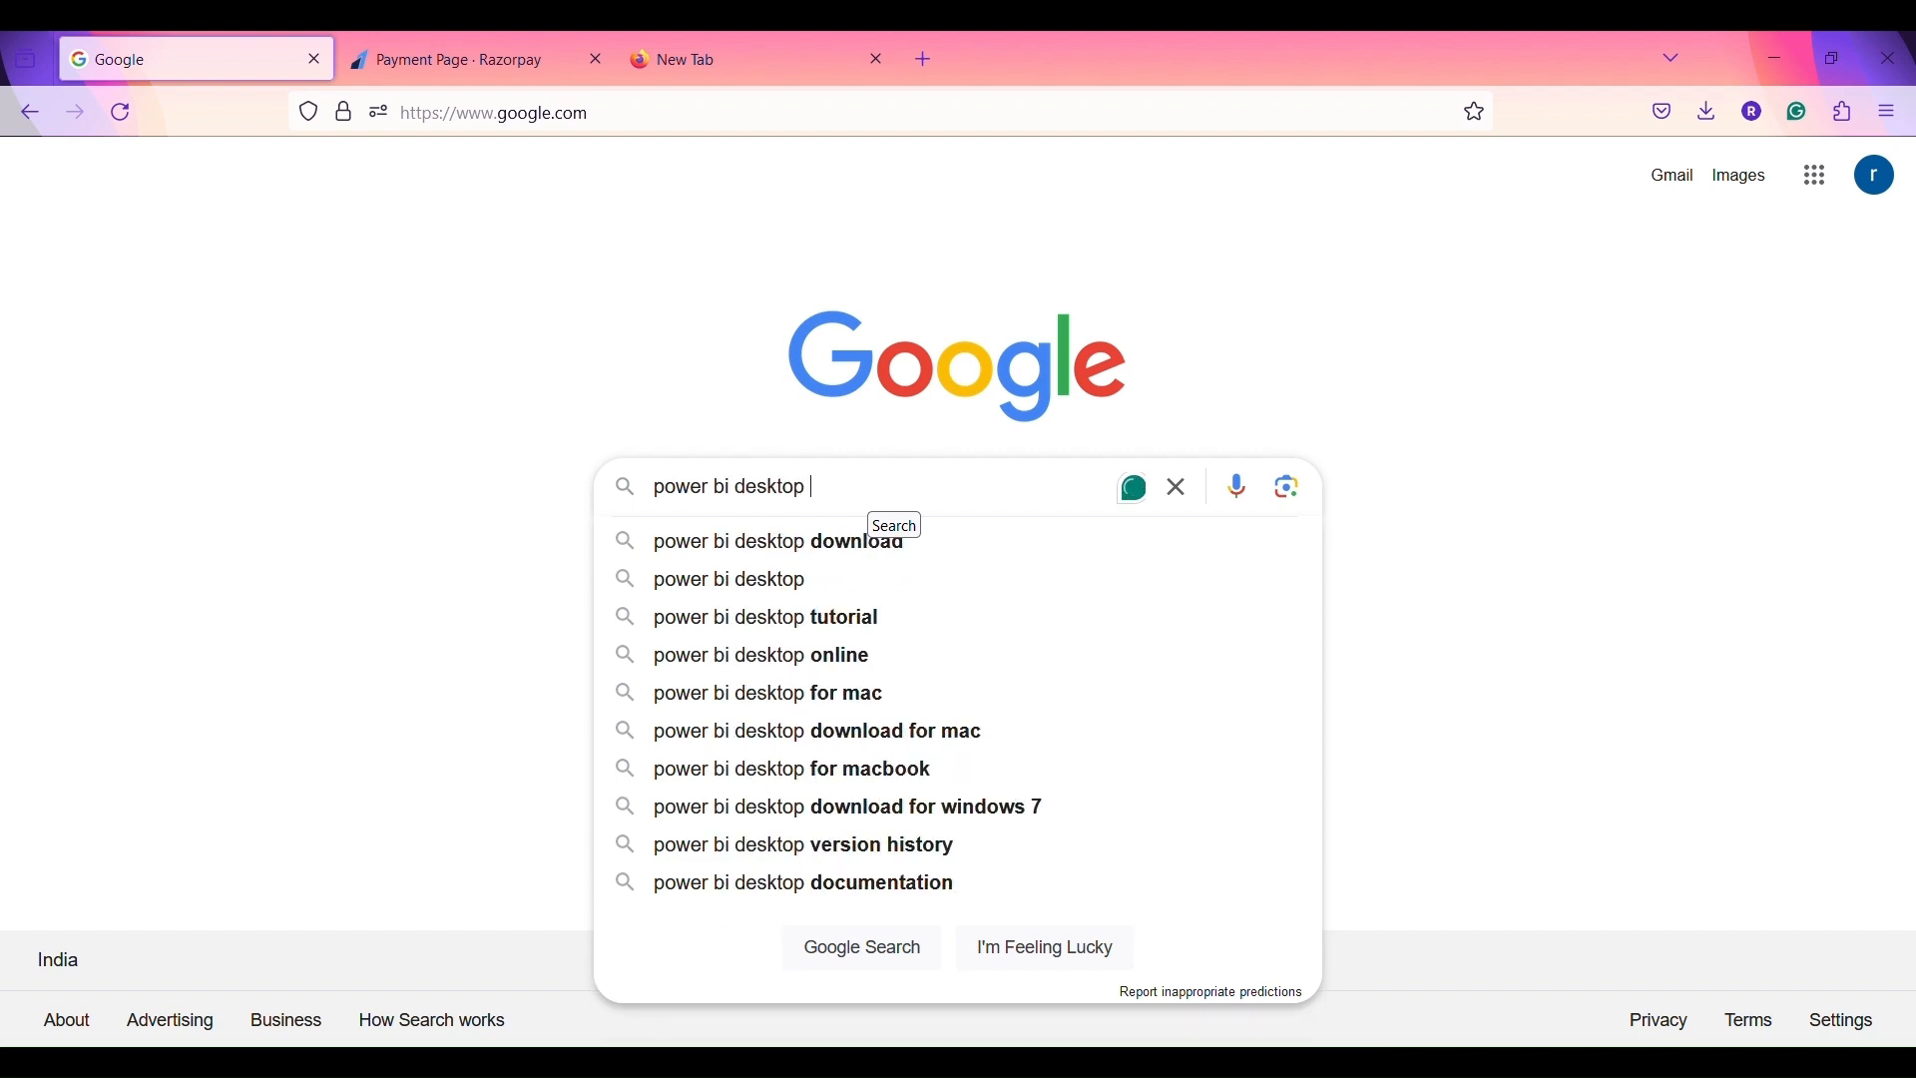
{"action": "type", "text": " download"}
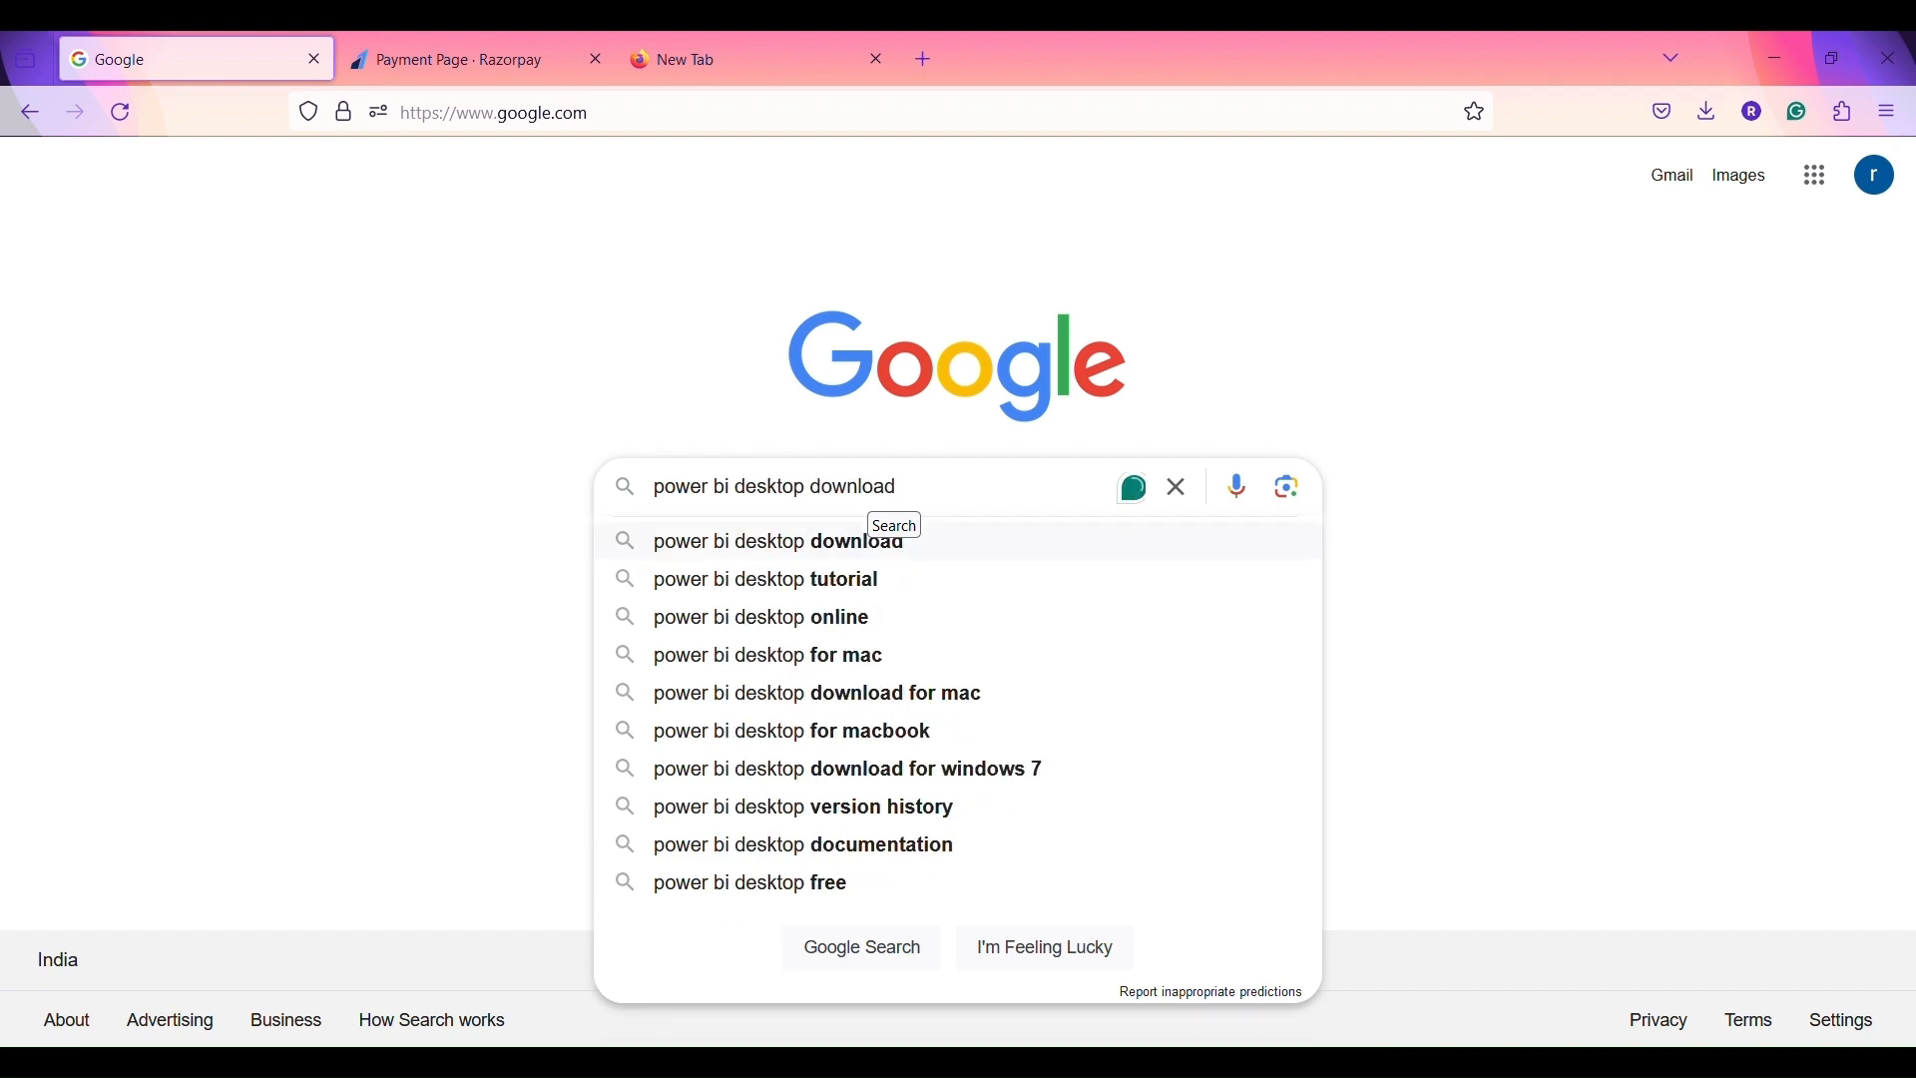
{"action": "key", "text": "Return"}
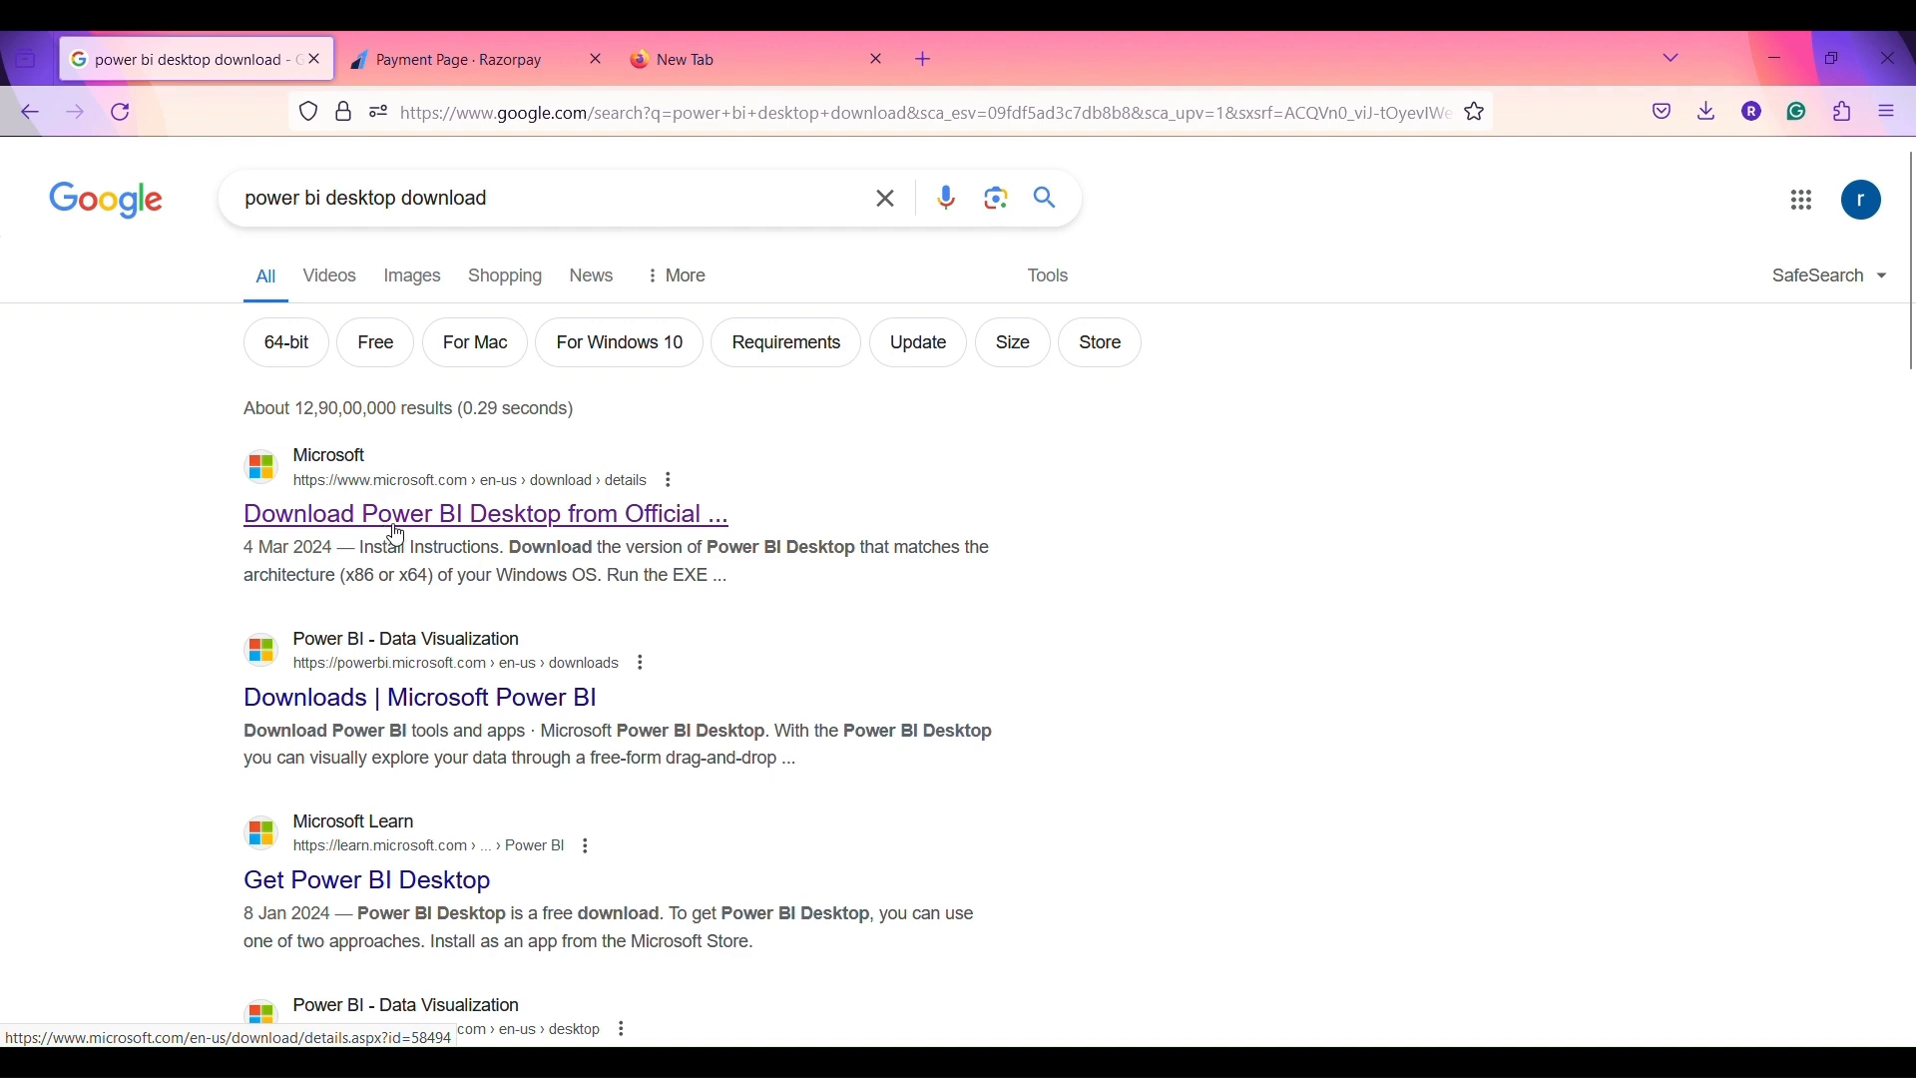
{"action": "left_click", "coordinate": [398, 531]}
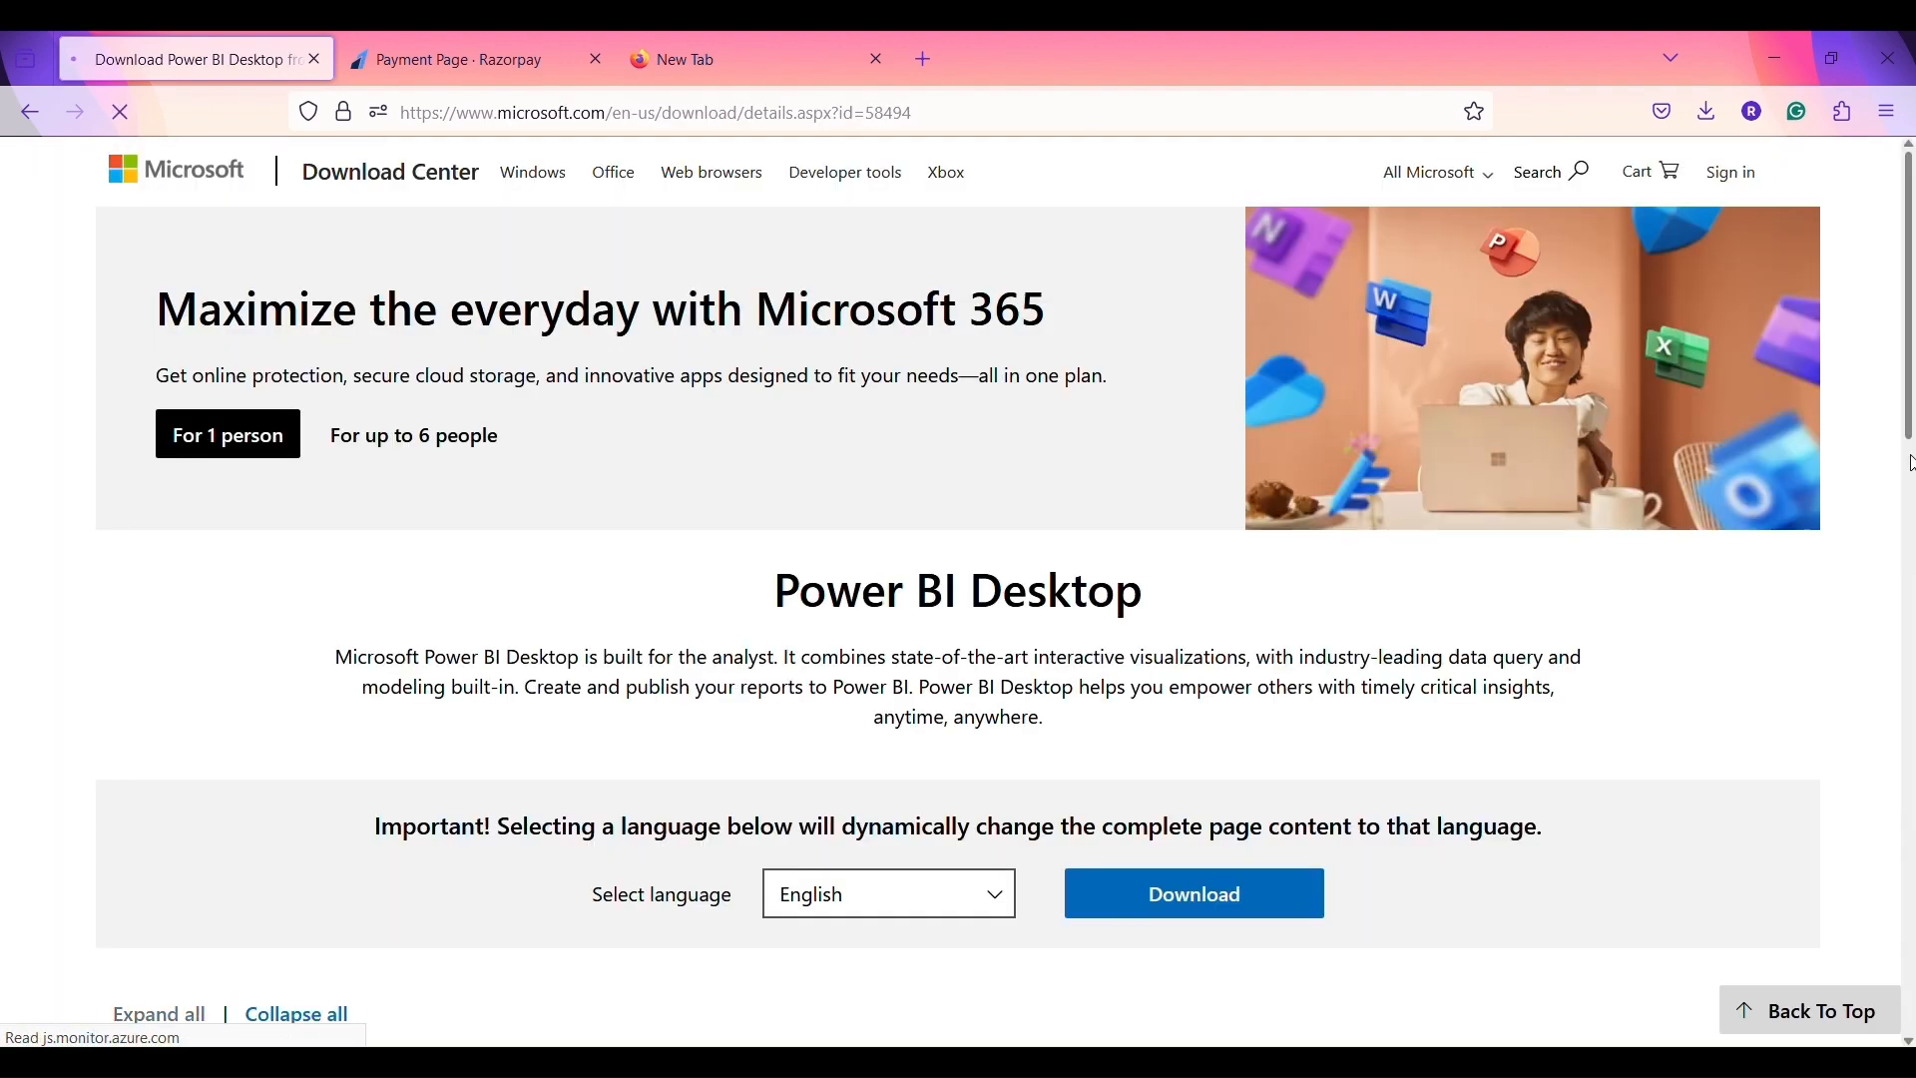
- Download the 64-bit installer PBIDesktopSetup_x64.exe from the Microsoft page
{"action": "left_click", "coordinate": [1912, 462]}
{"action": "scroll", "coordinate": [1911, 300], "scroll_direction": "up", "scroll_amount": 7}
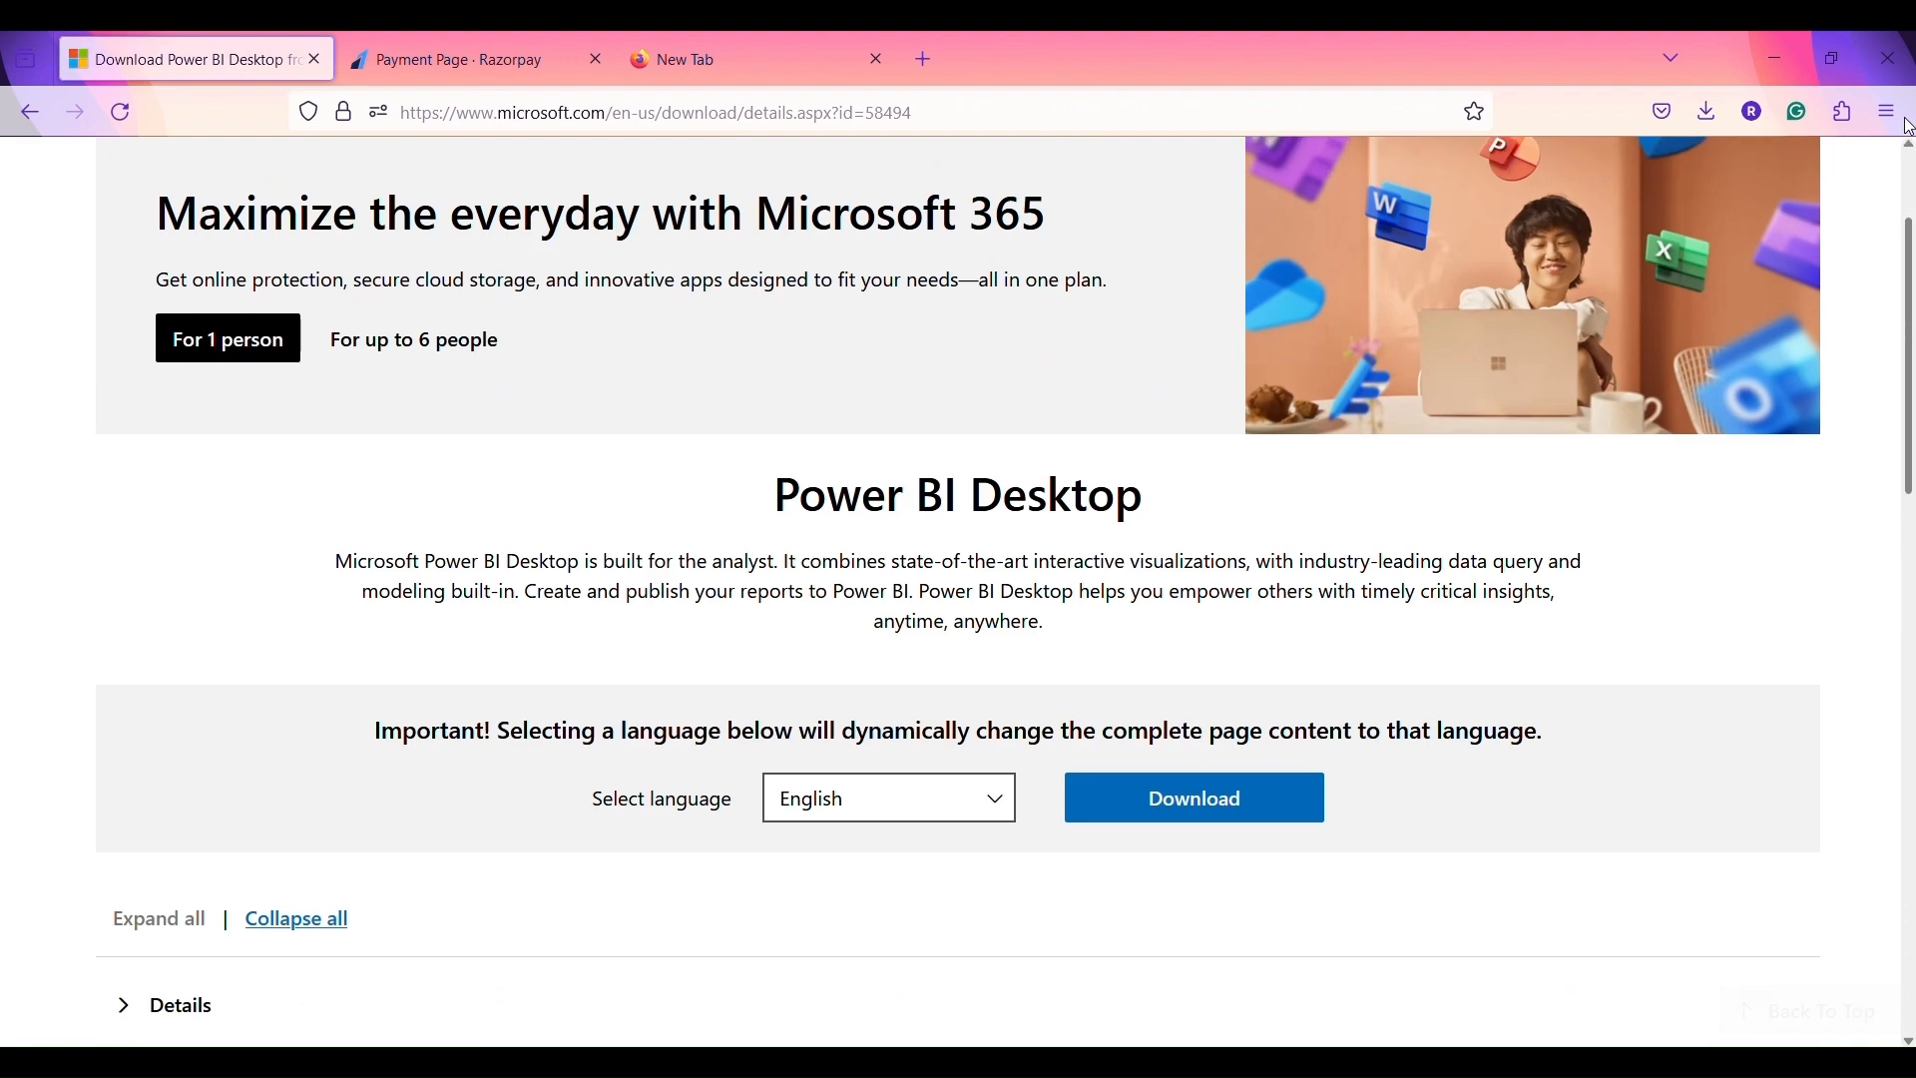
{"action": "left_click", "coordinate": [1195, 801]}
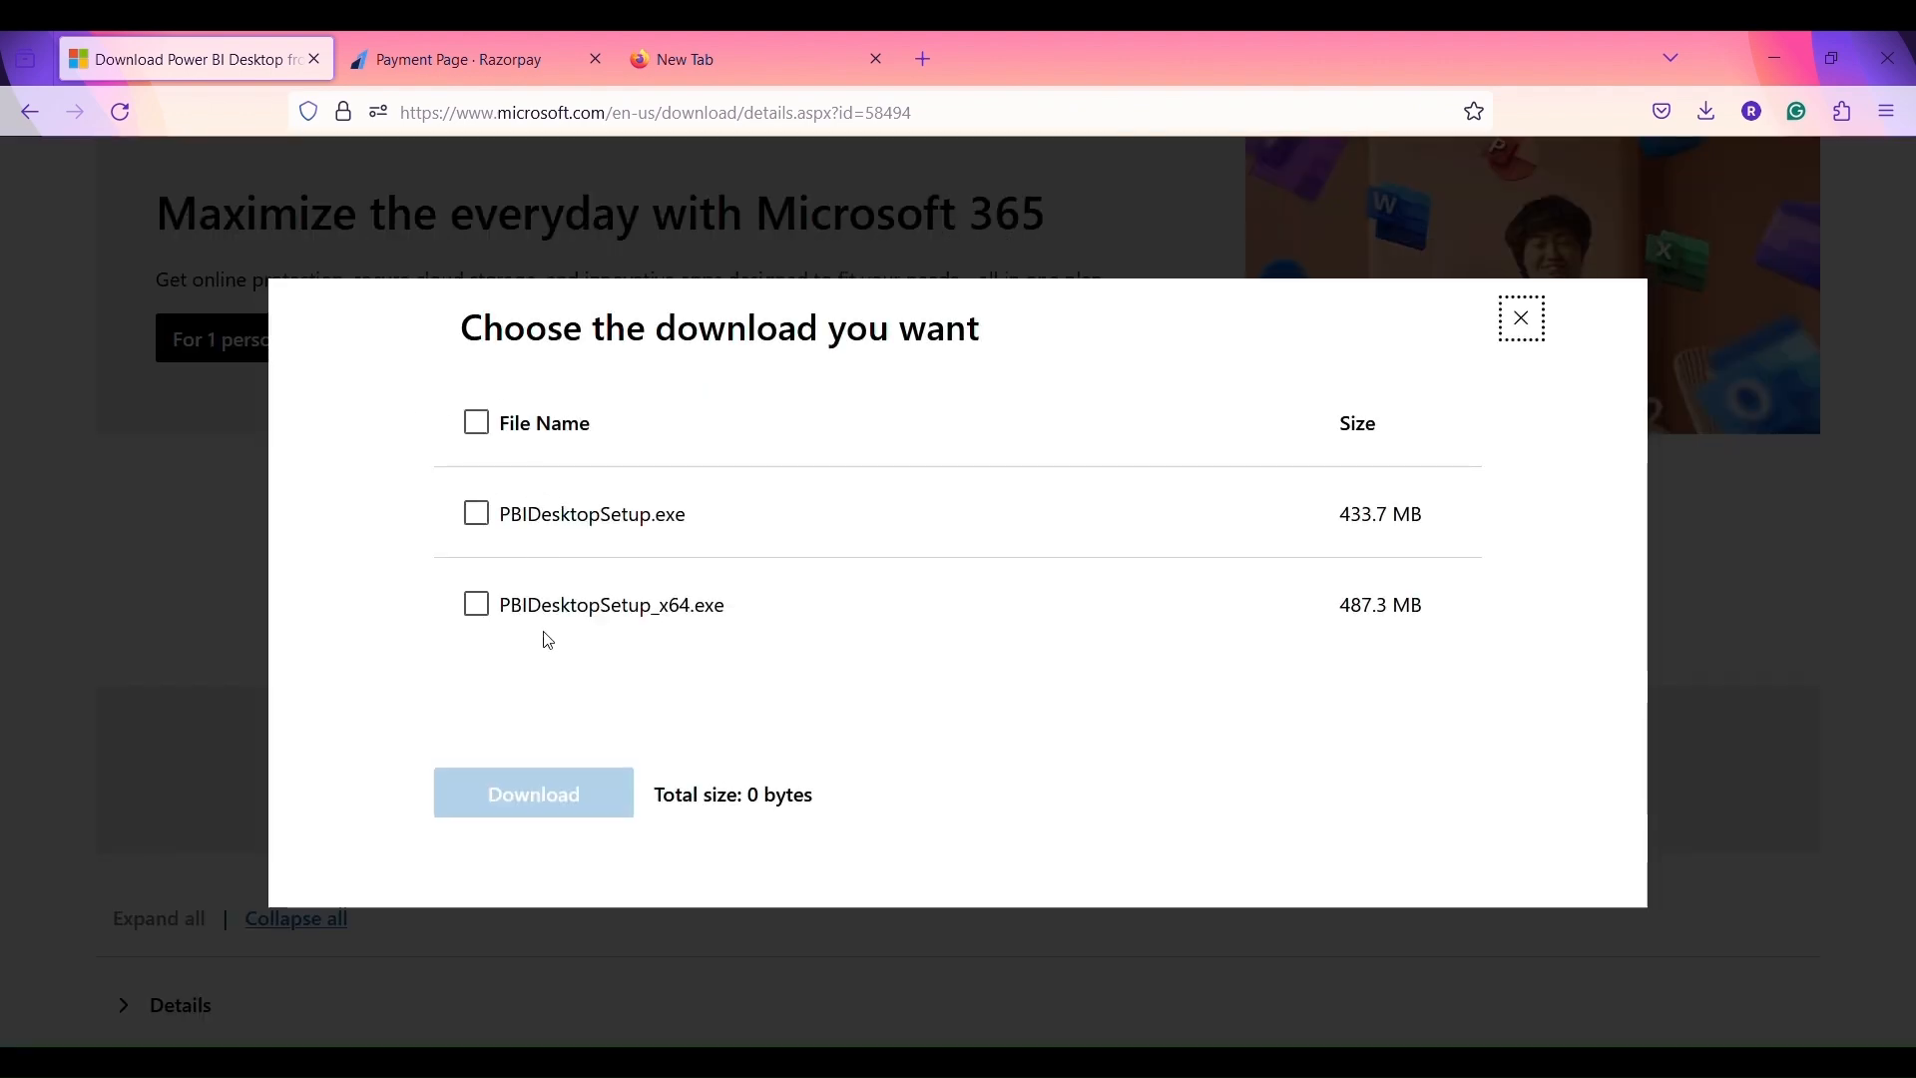
{"action": "left_click", "coordinate": [478, 607]}
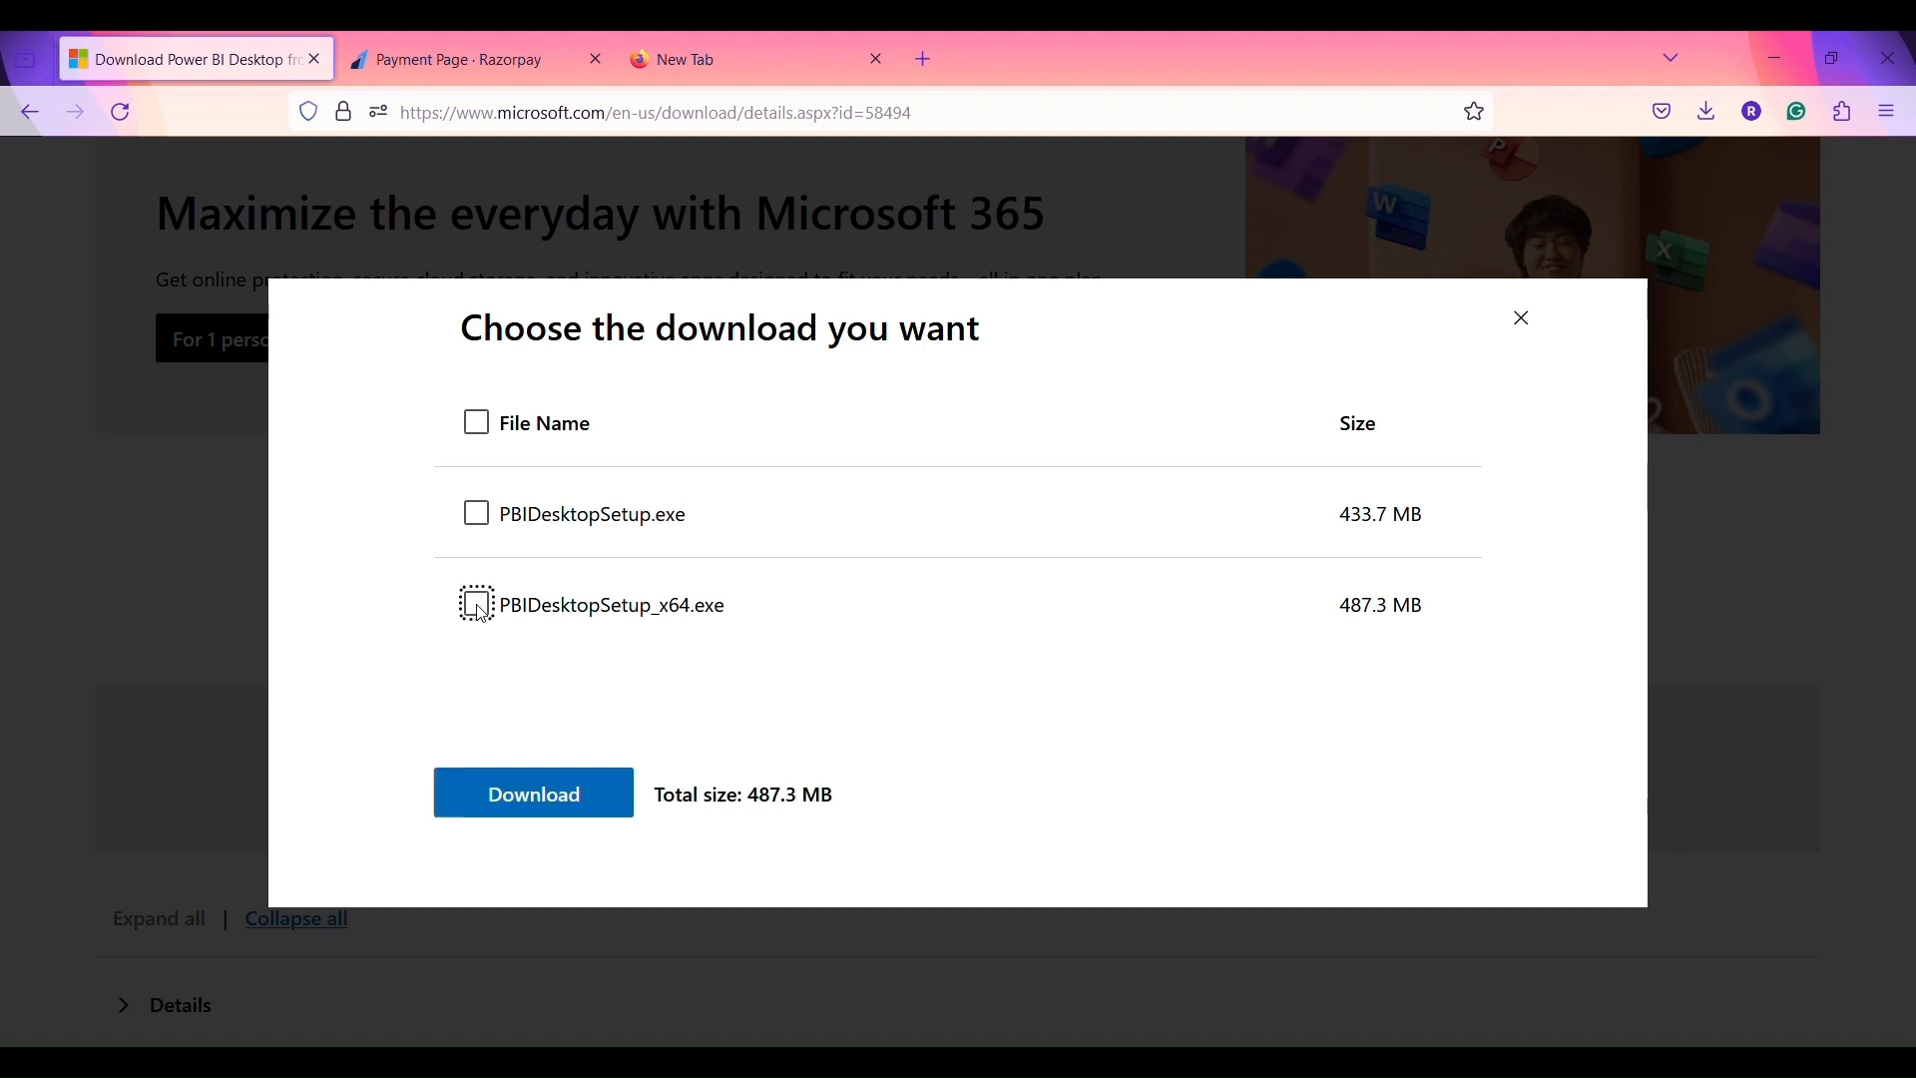
{"action": "left_click", "coordinate": [521, 799]}
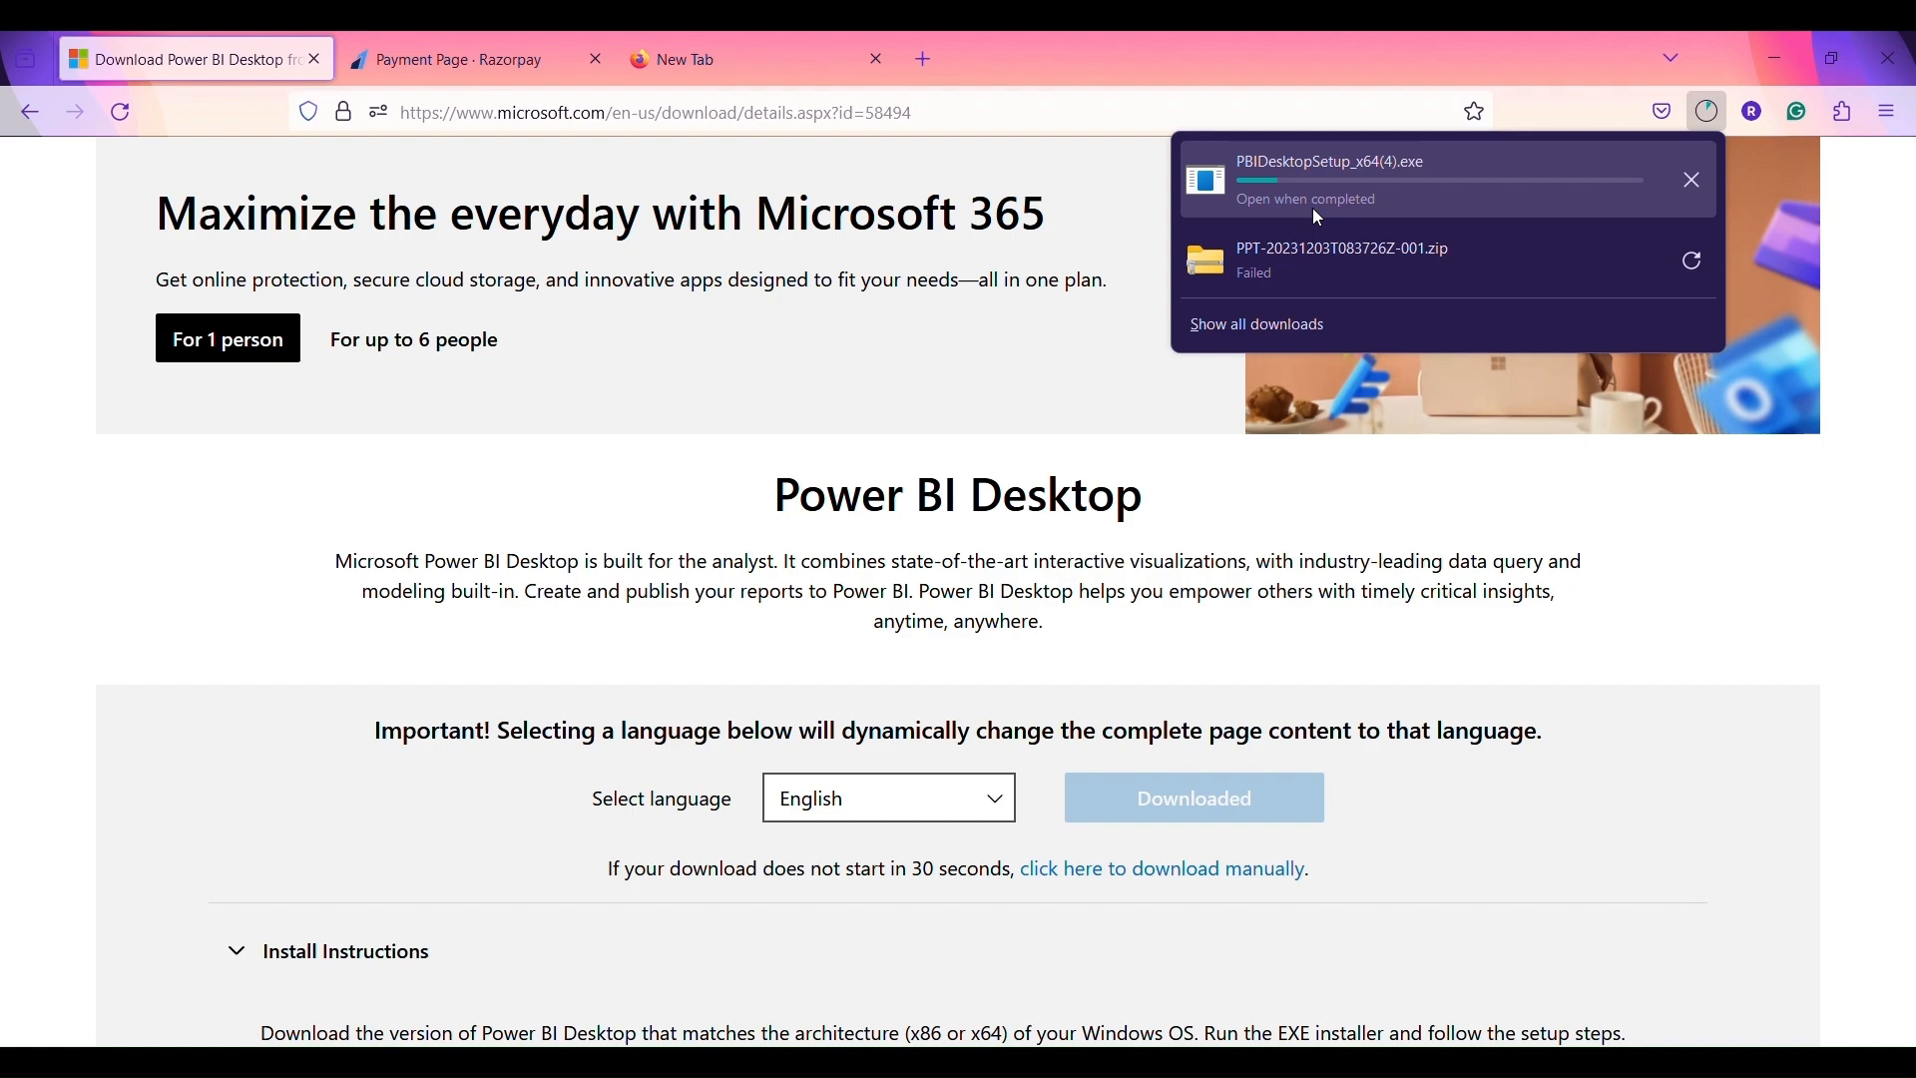
- Run the Power BI installer from Downloads, accept the licence, keep the default folder and install
{"action": "key", "text": "alt+Tab"}
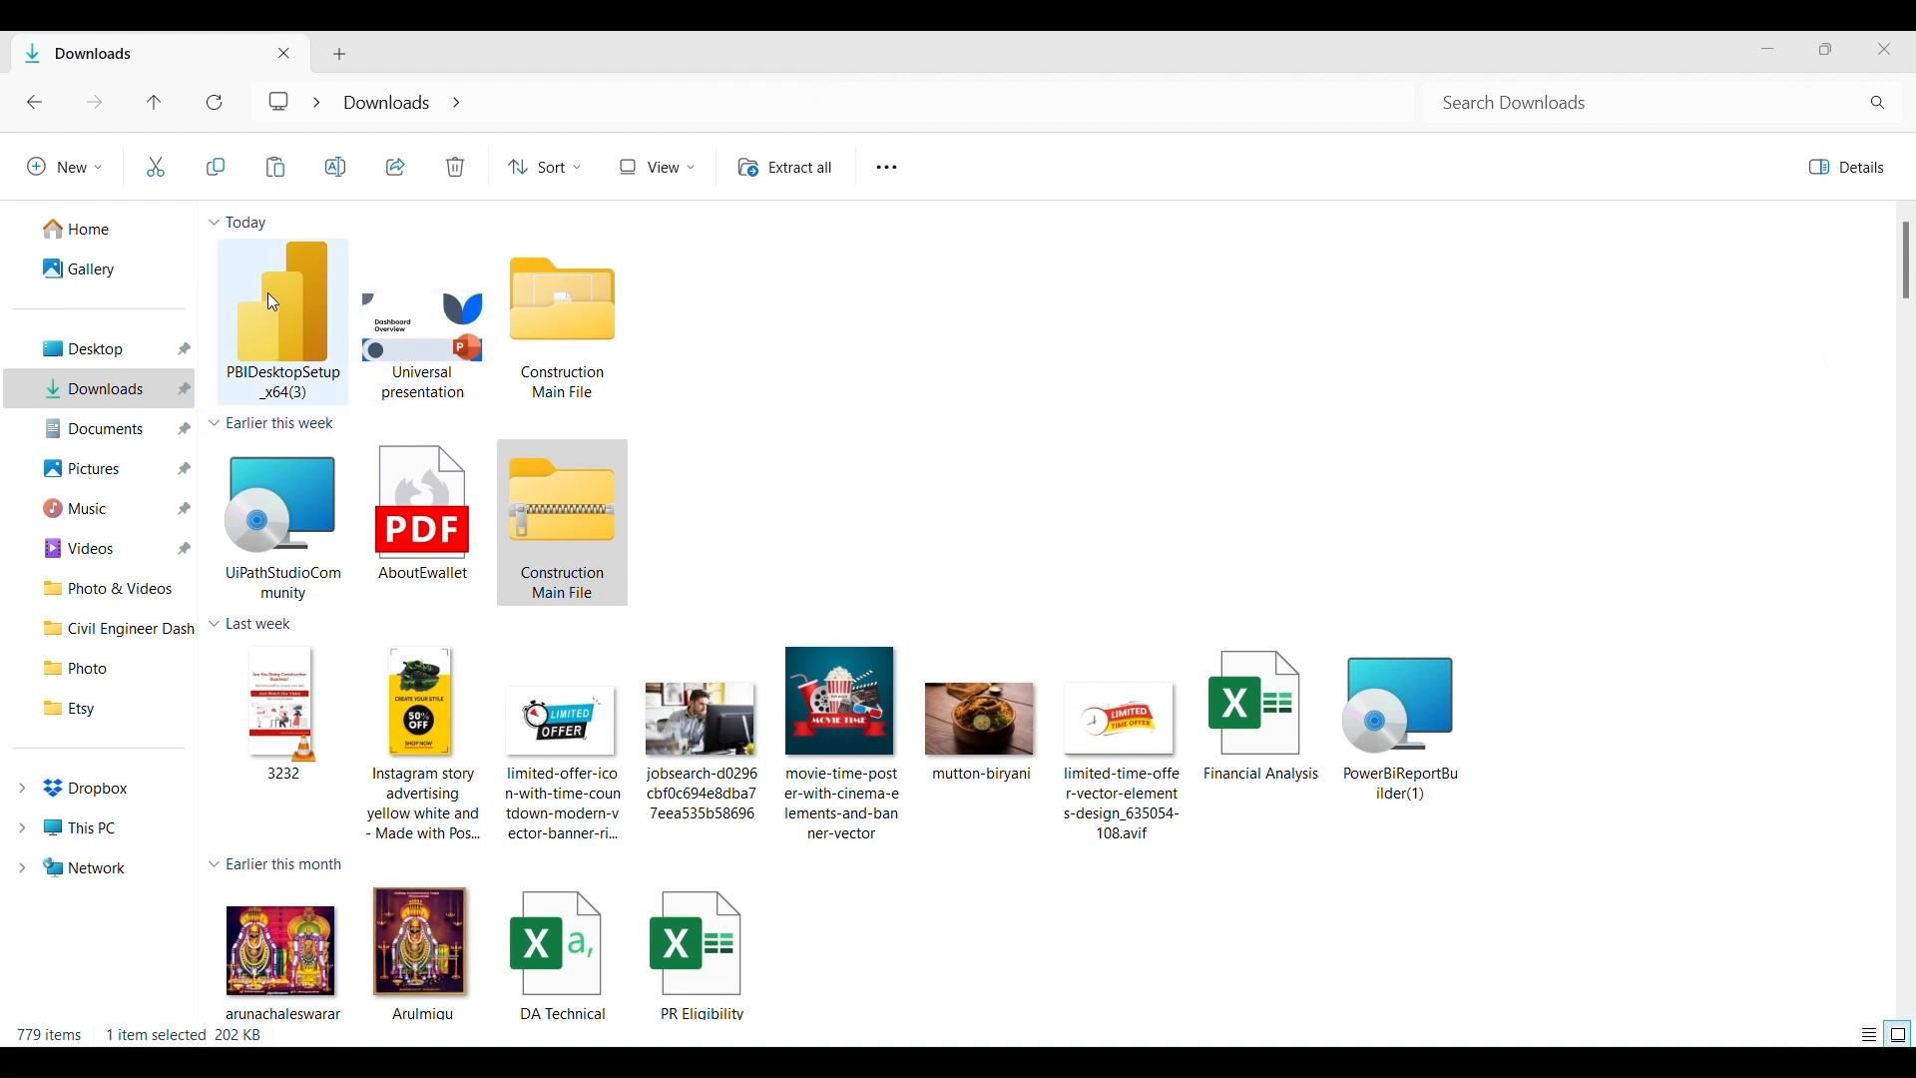
{"action": "double_click", "coordinate": [276, 319]}
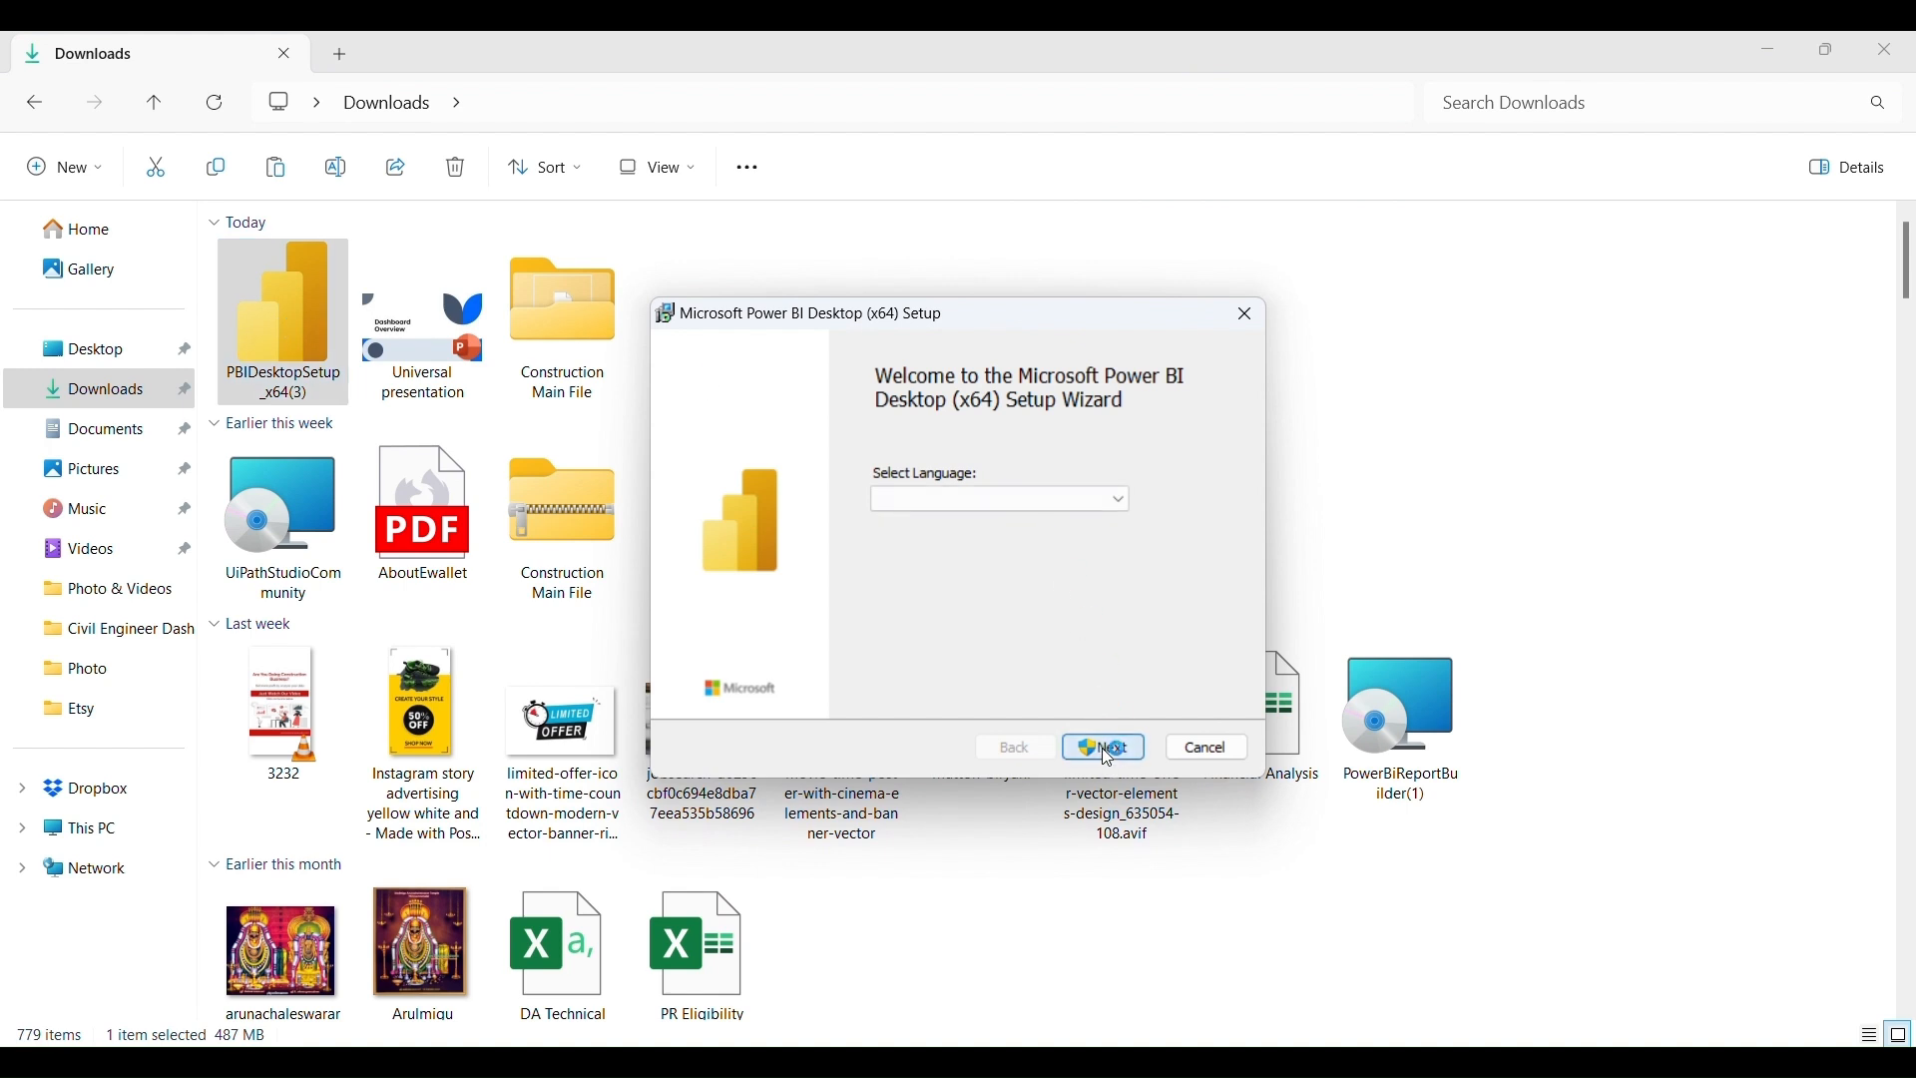
{"action": "left_click", "coordinate": [1107, 762]}
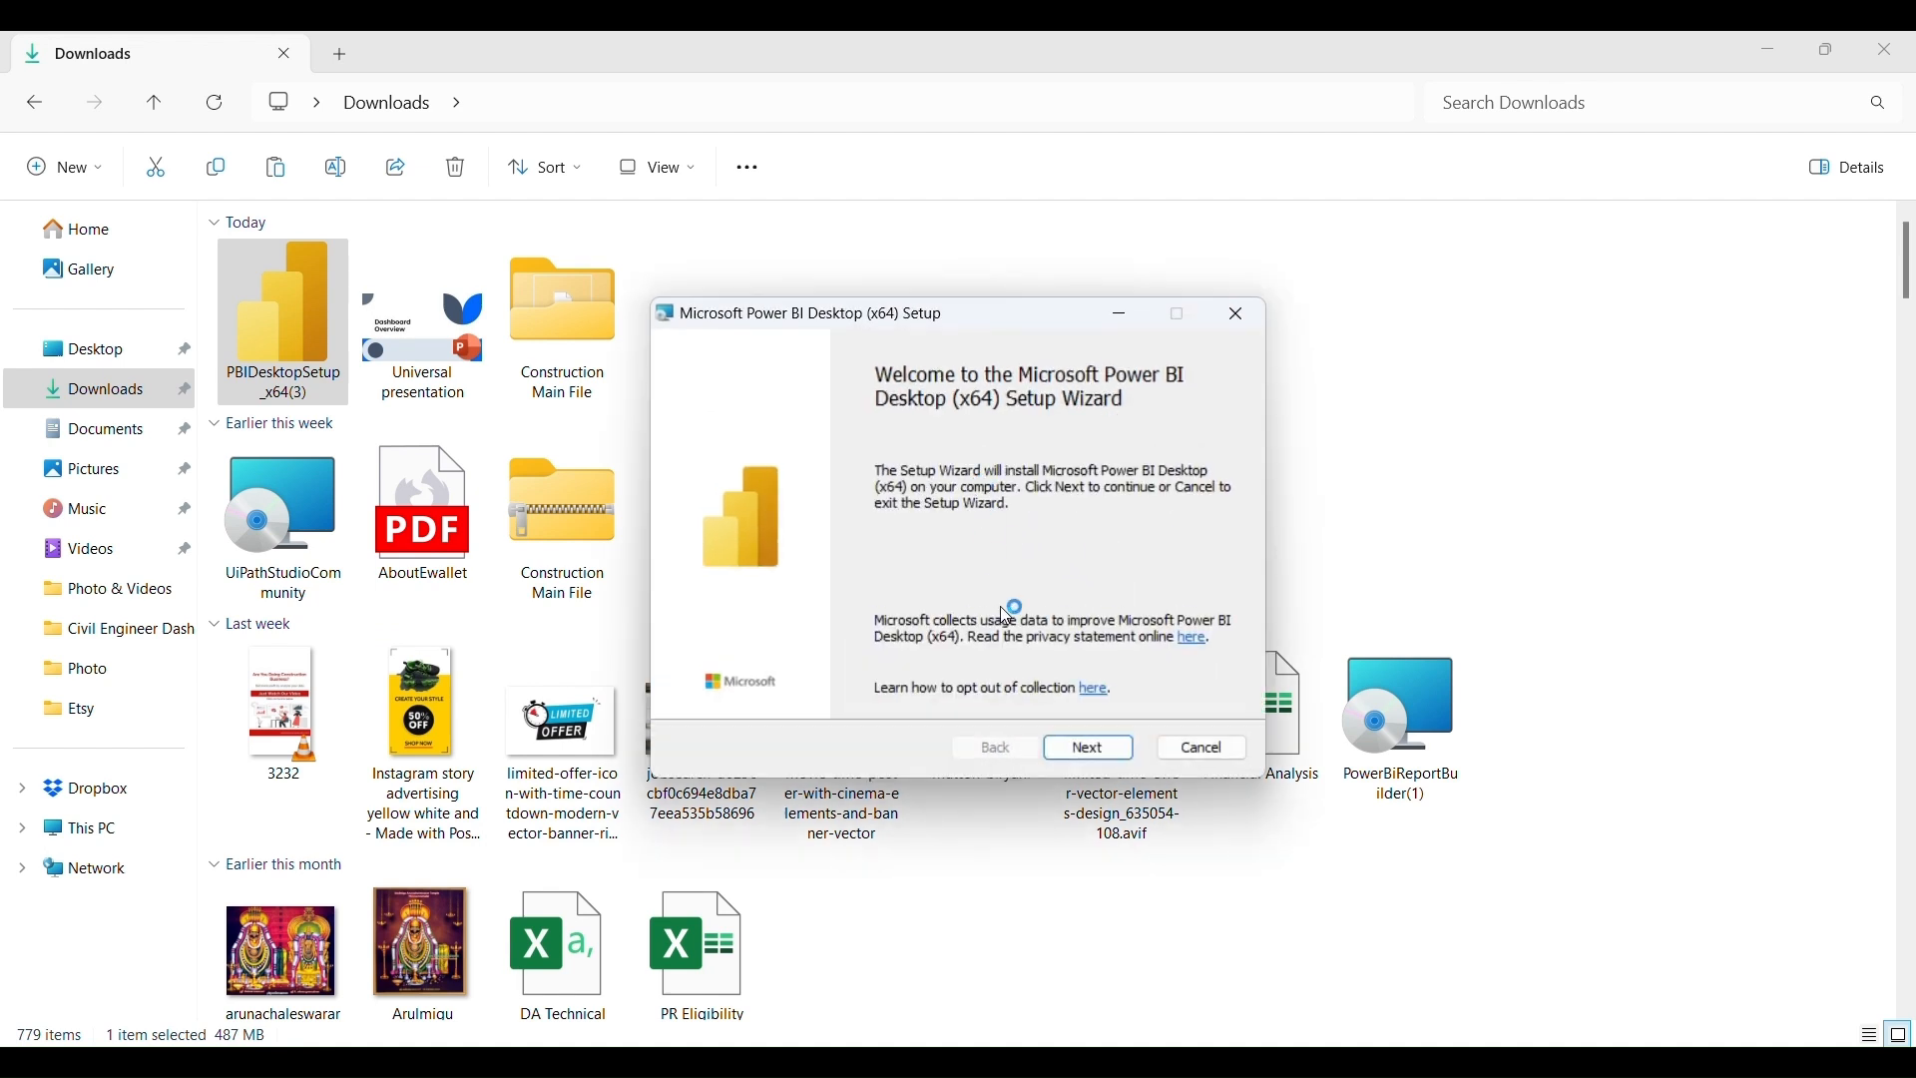
{"action": "left_click", "coordinate": [1090, 751]}
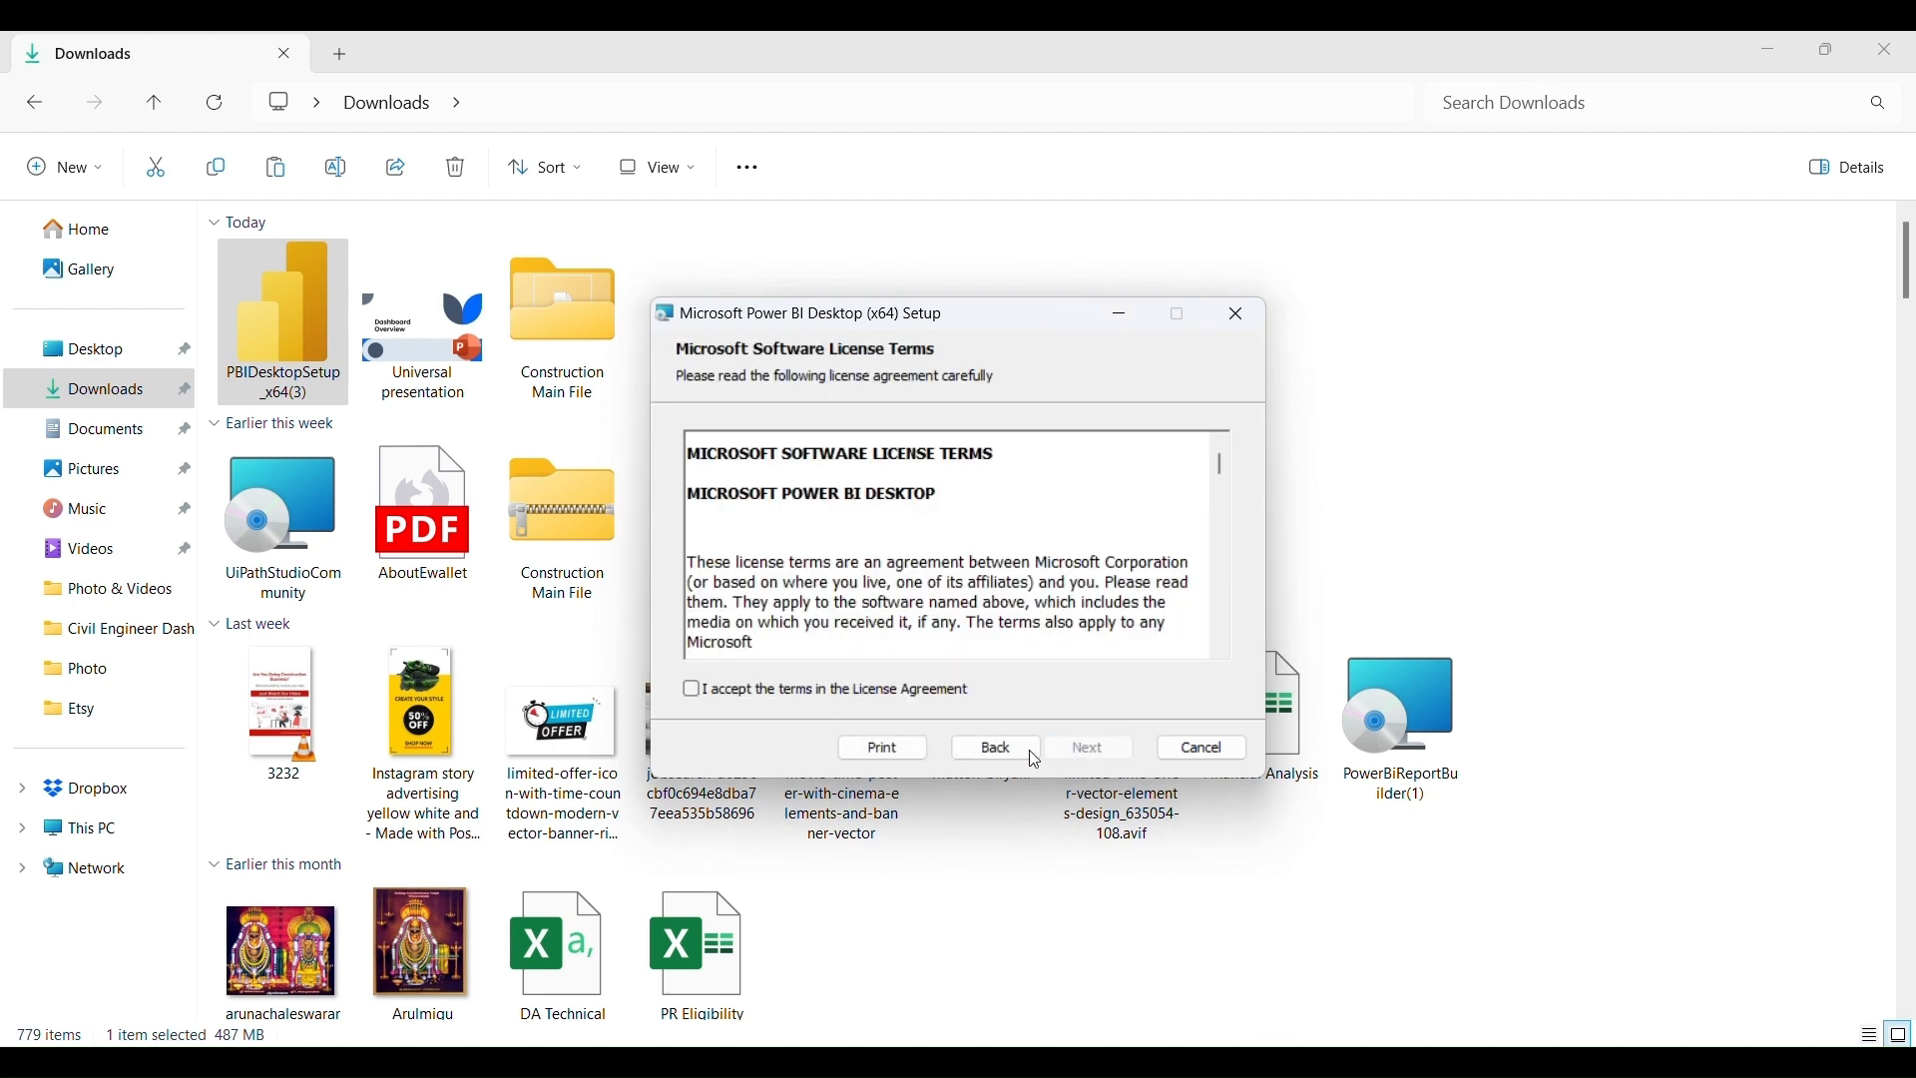
{"action": "left_click", "coordinate": [693, 695]}
{"action": "left_click", "coordinate": [1112, 756]}
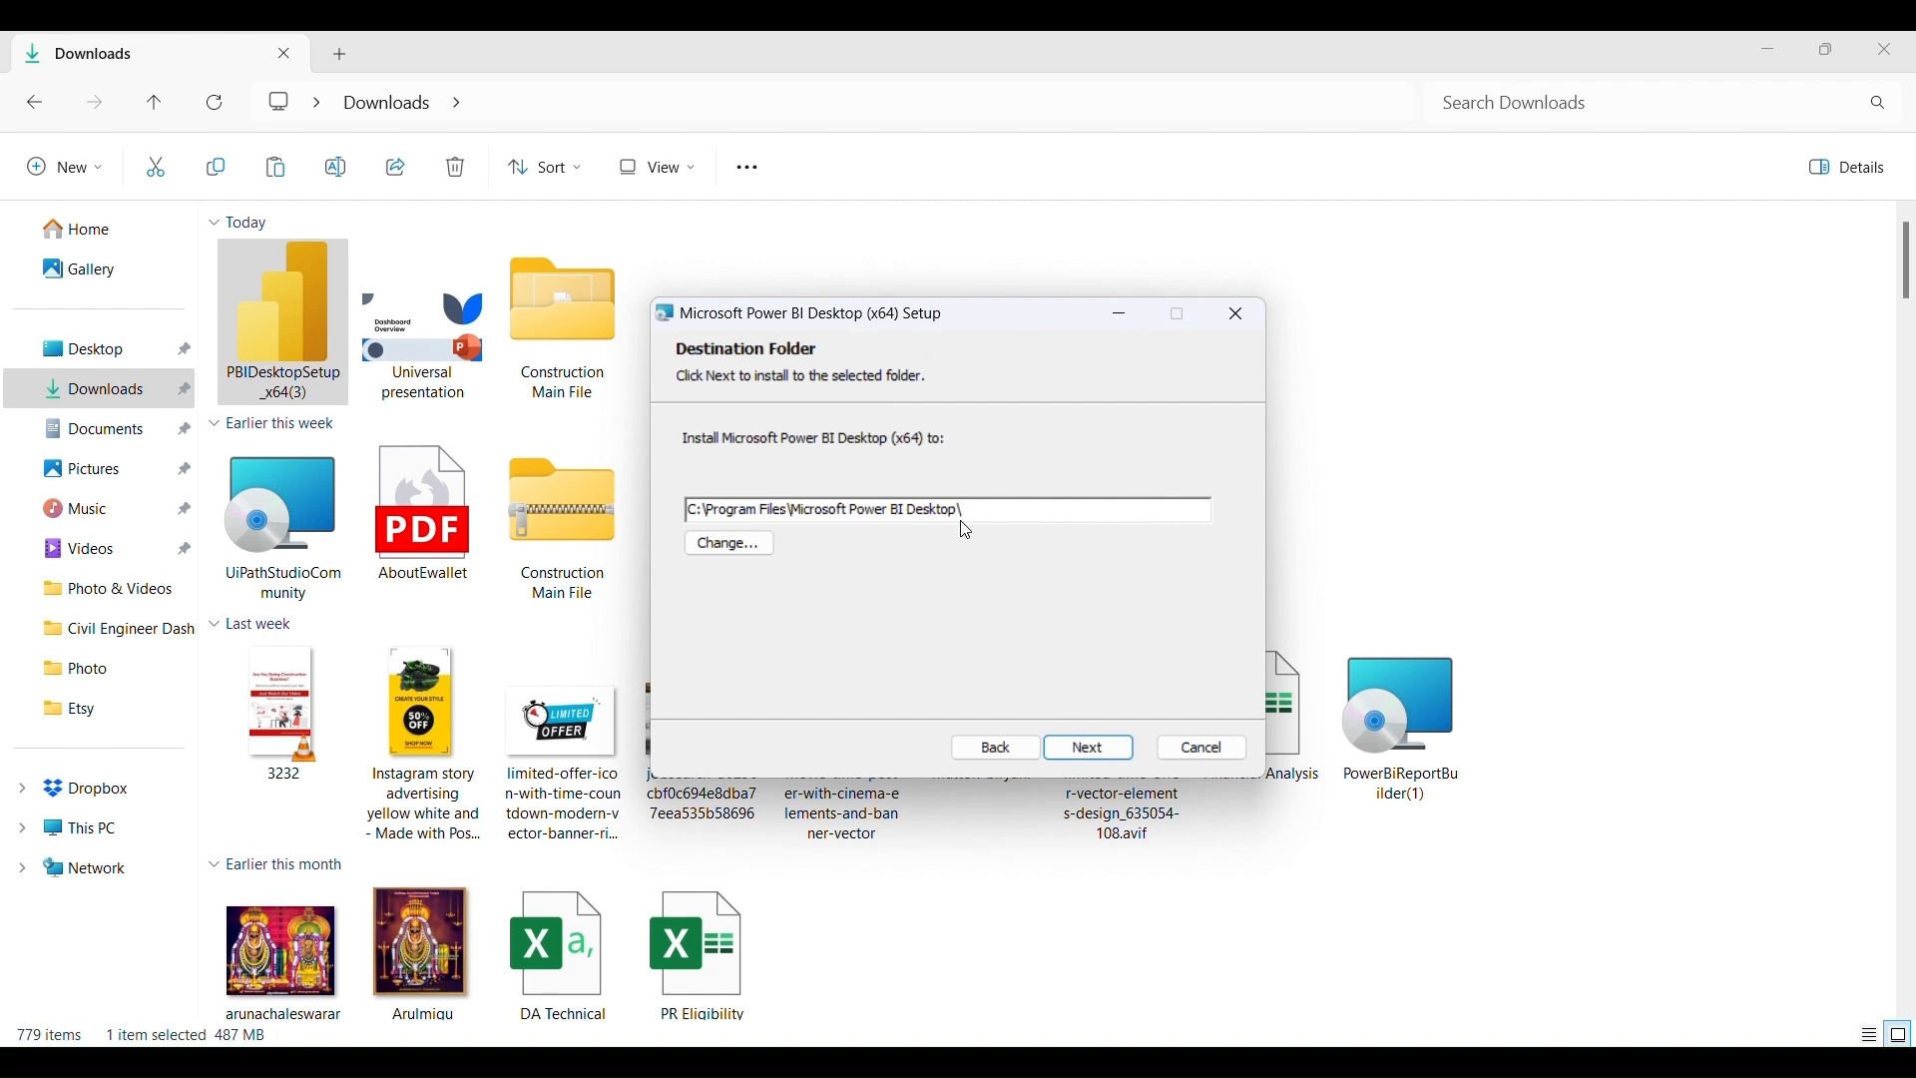
{"action": "left_click", "coordinate": [1092, 752]}
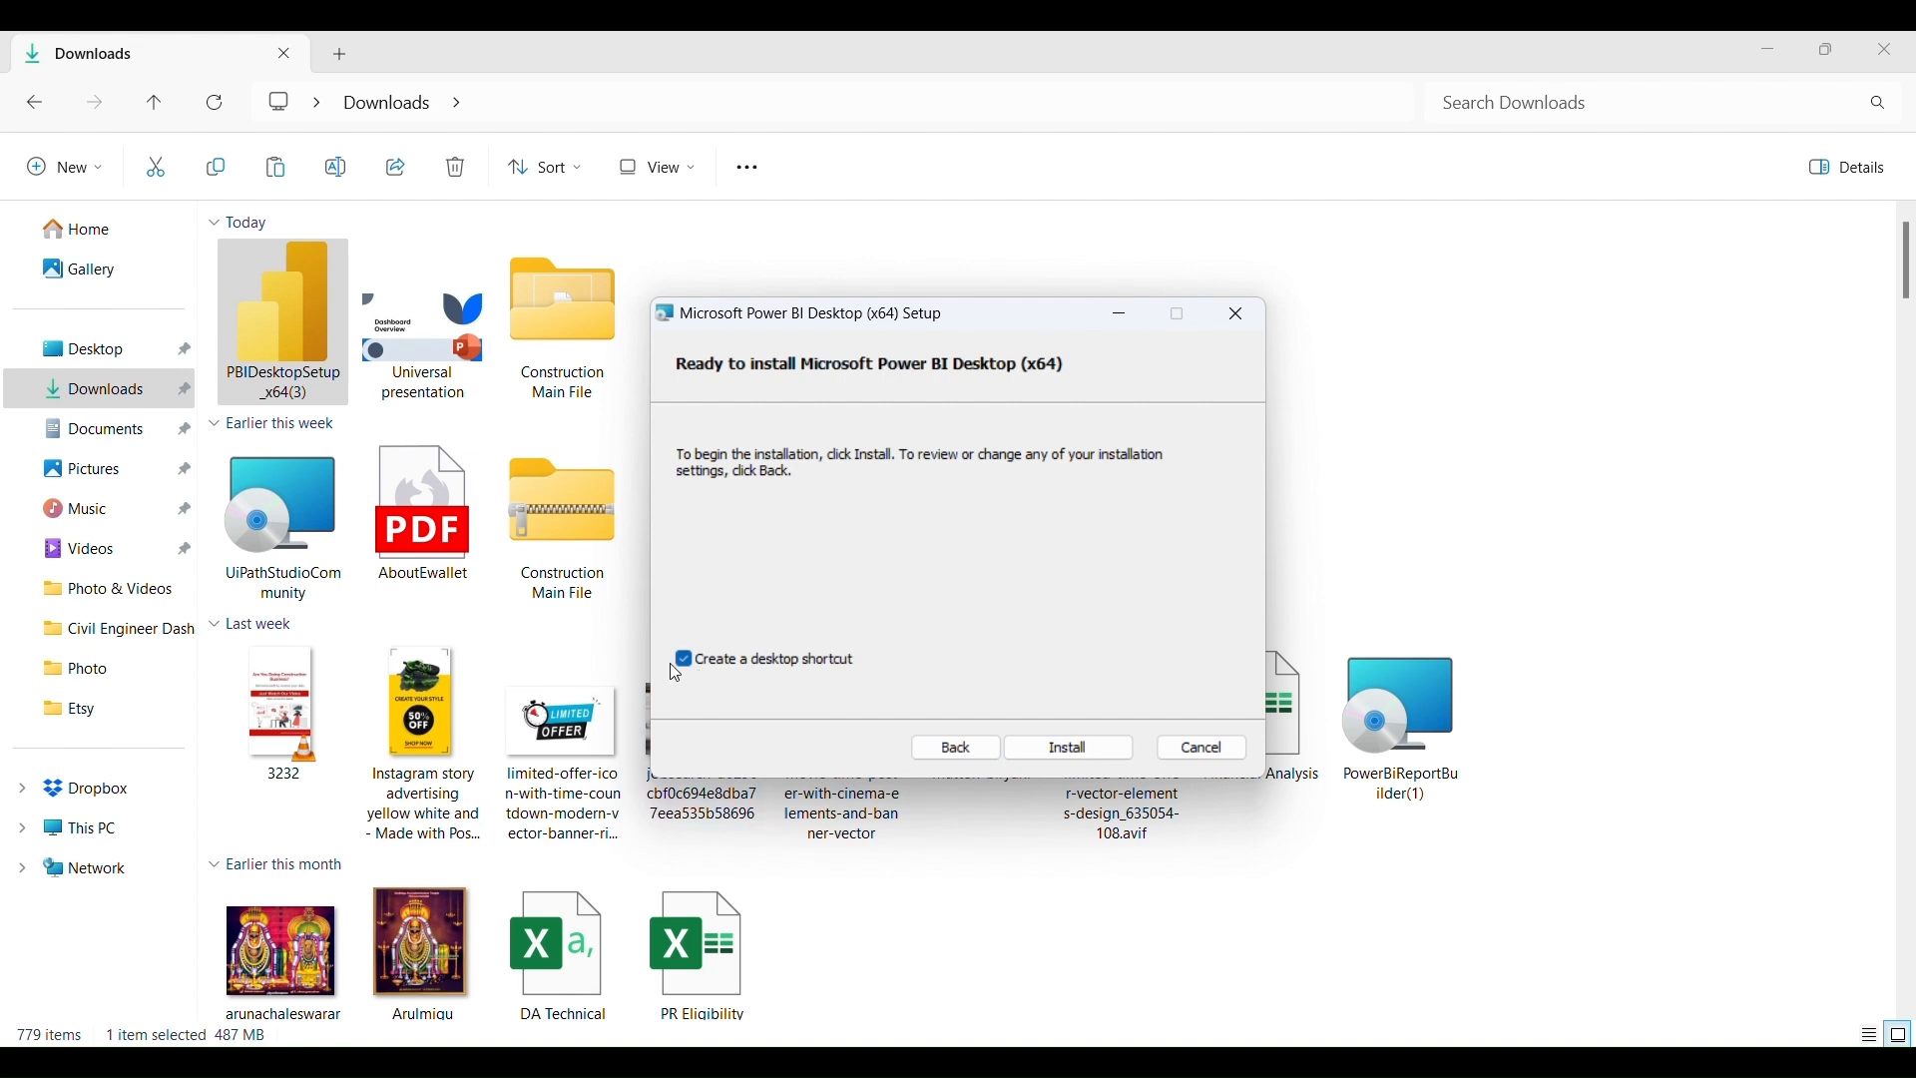
{"action": "left_click", "coordinate": [1081, 754]}
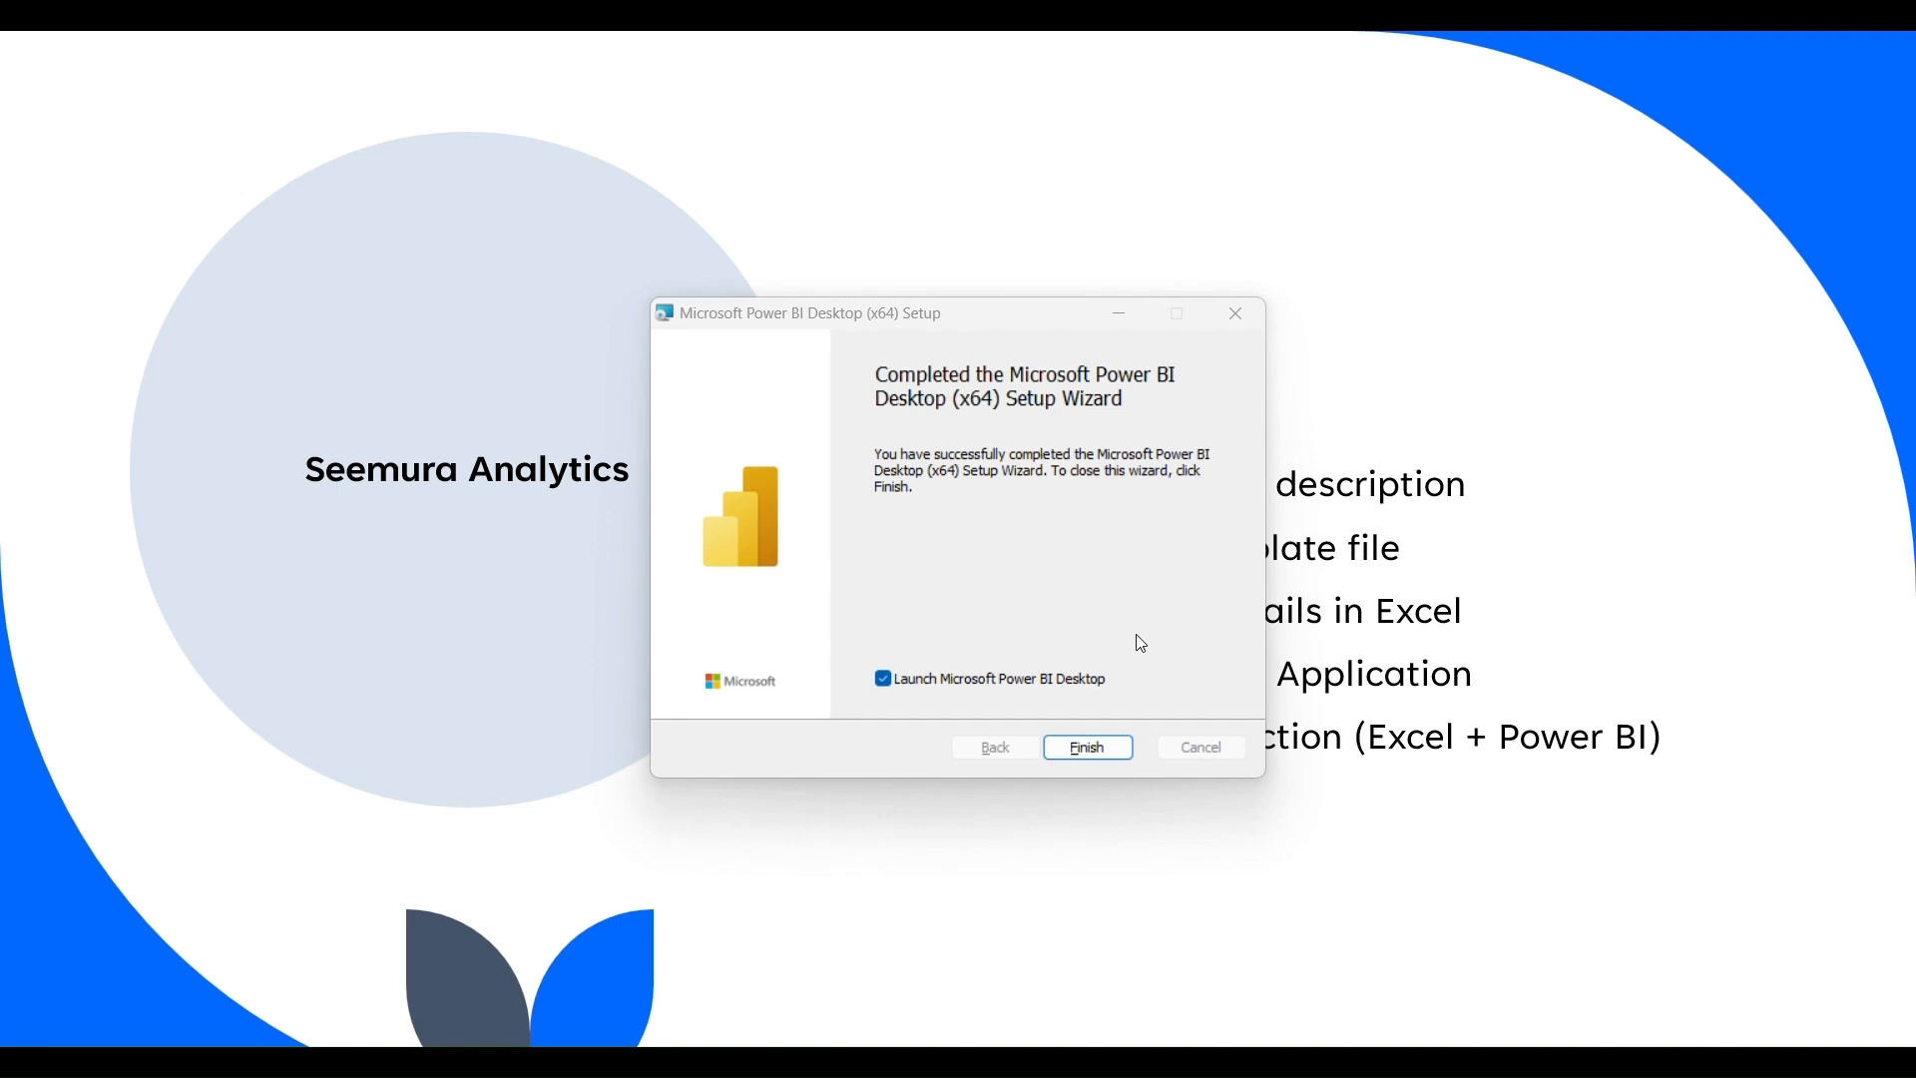
- Finish the completed Power BI Desktop setup wizard
{"action": "left_click", "coordinate": [1098, 751]}
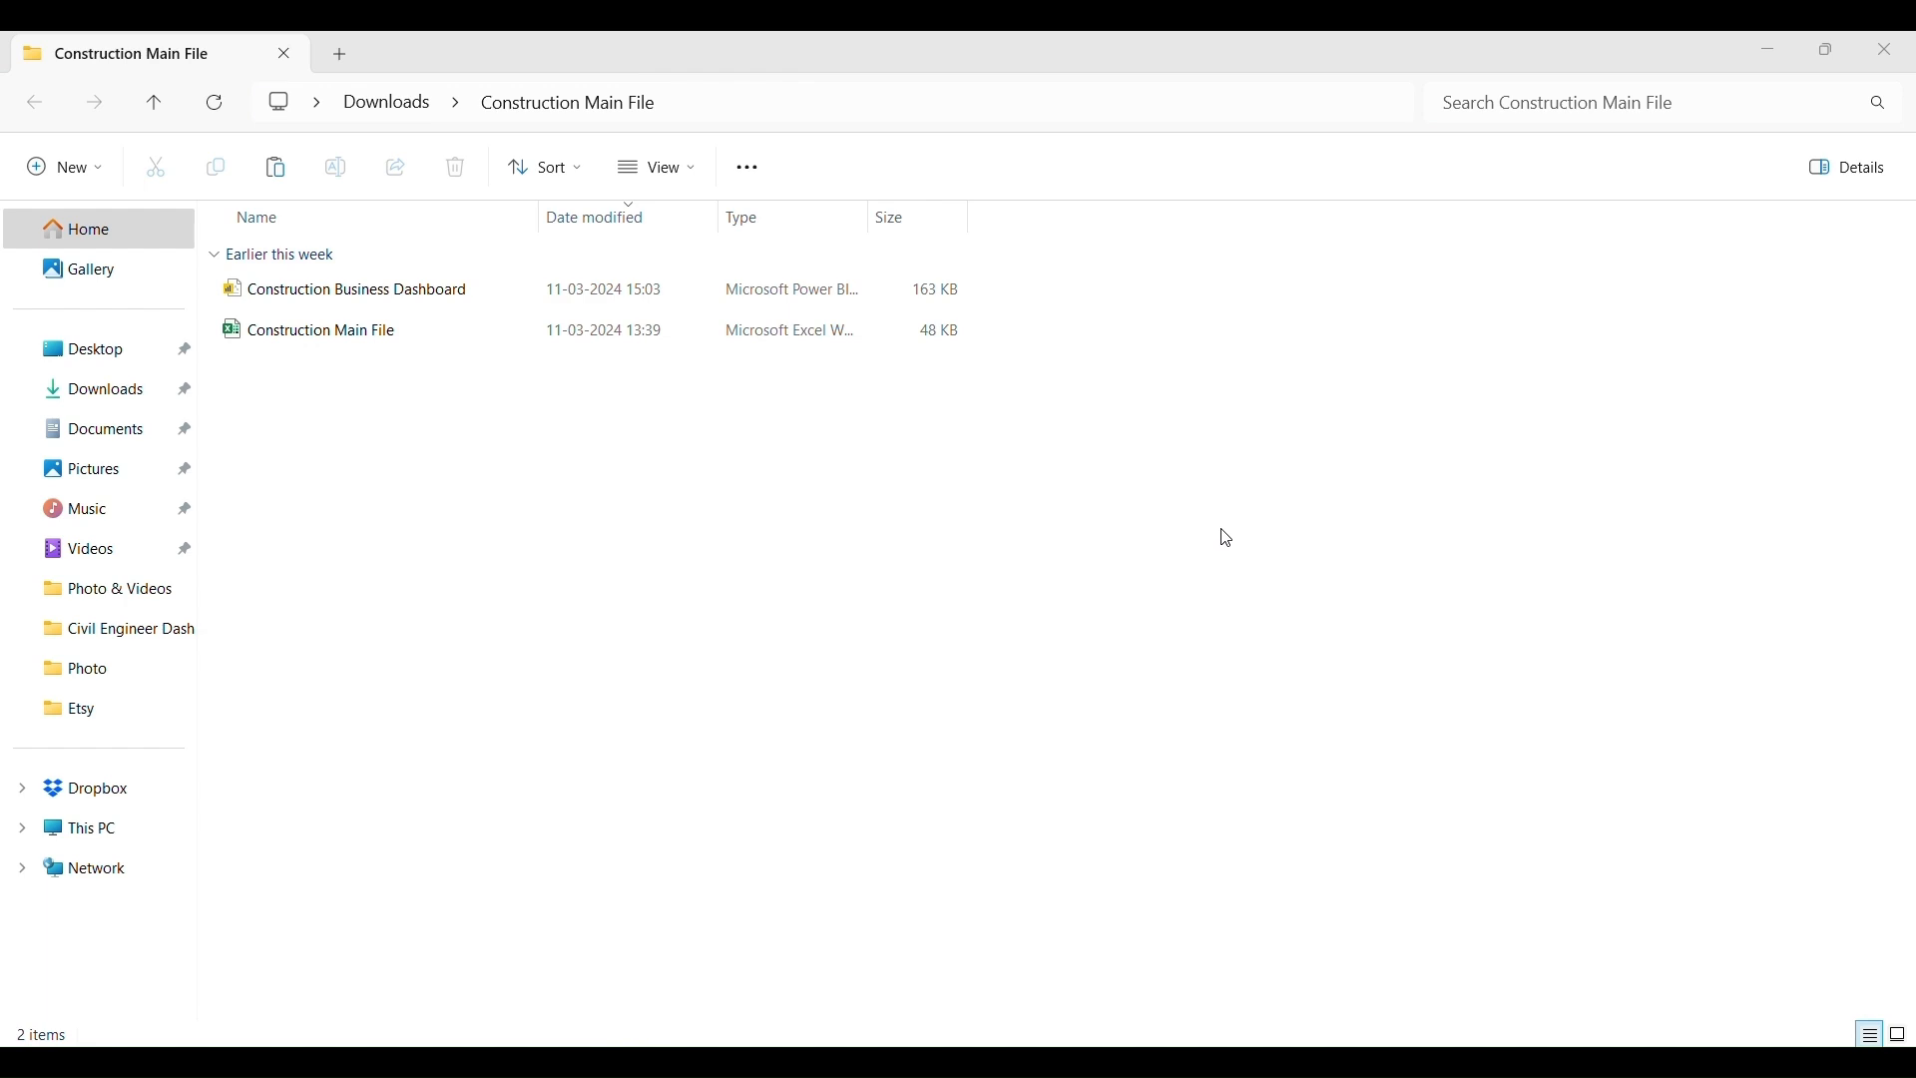
- Open Construction Business Dashboard.pbix and collapse the Filters, Visualizations and Data panes
{"action": "left_click", "coordinate": [311, 303]}
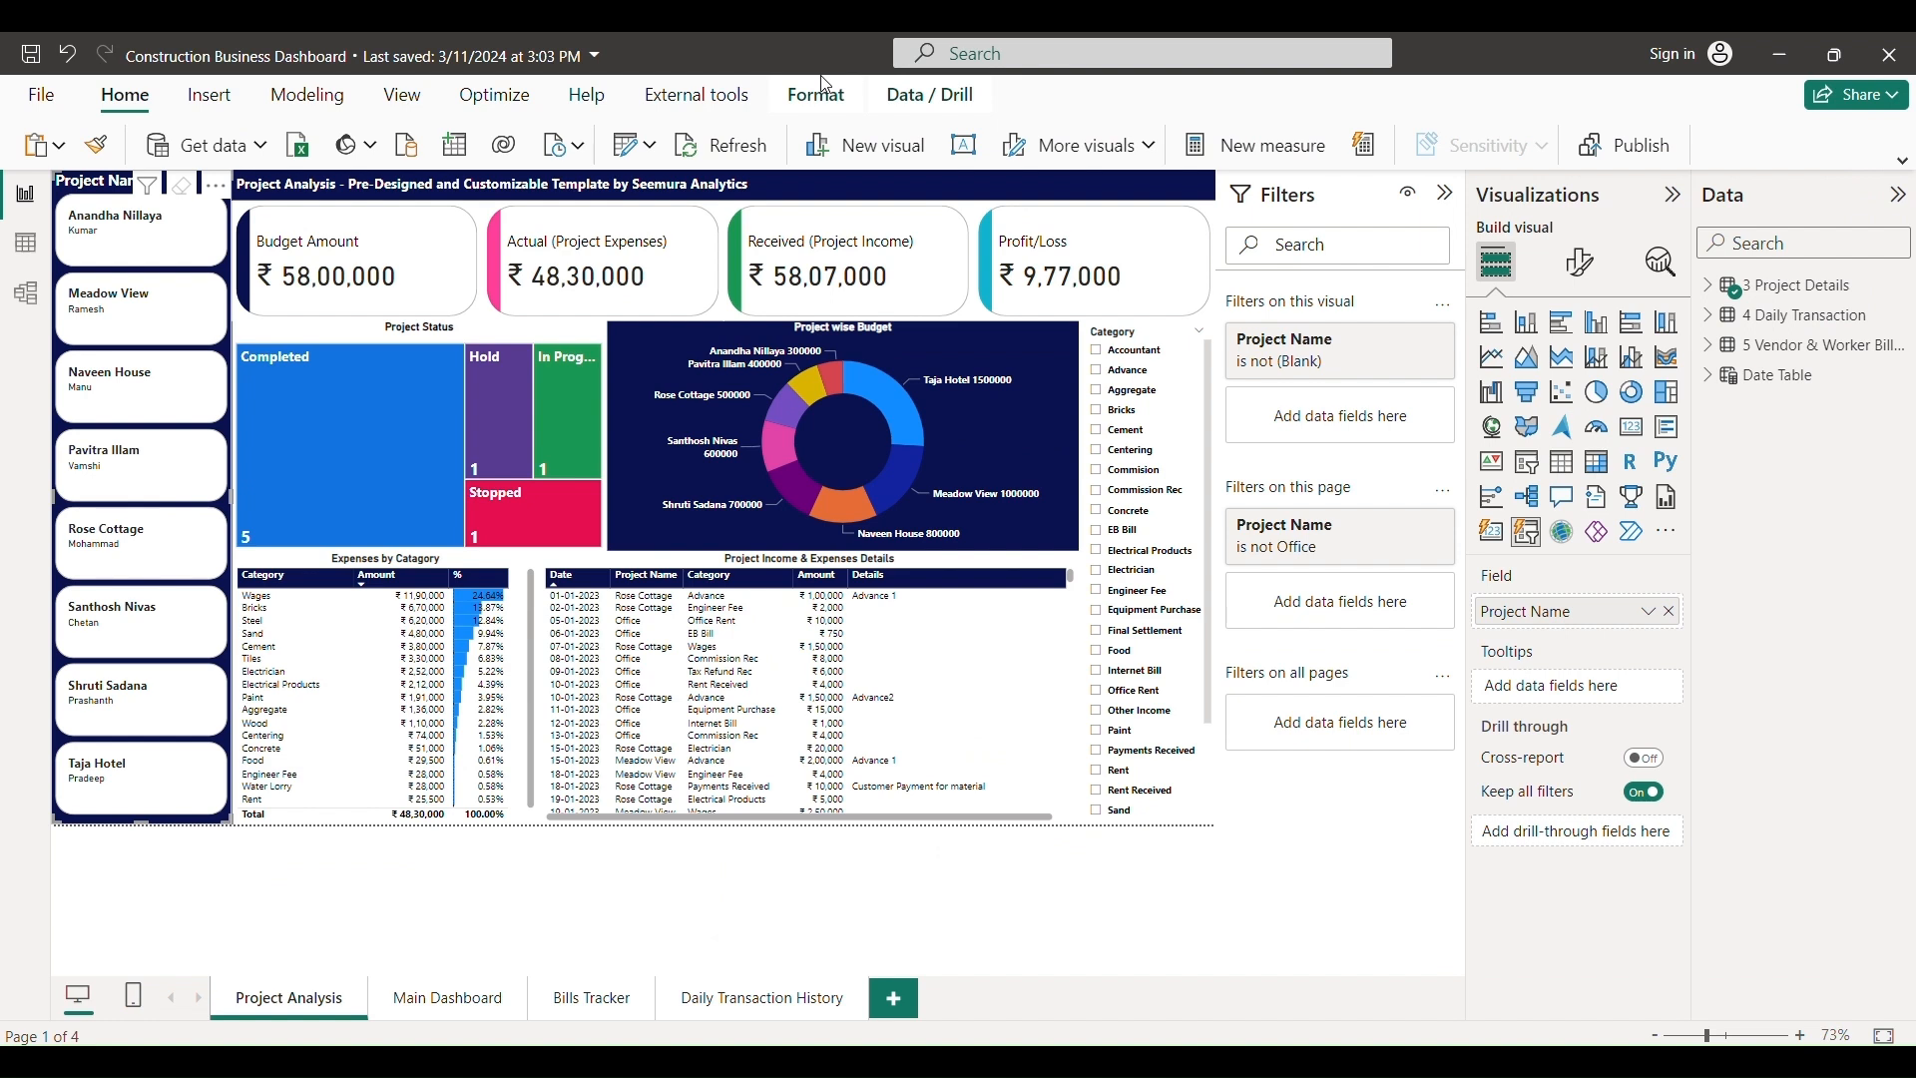
{"action": "left_click", "coordinate": [1448, 200]}
{"action": "left_click", "coordinate": [1675, 200]}
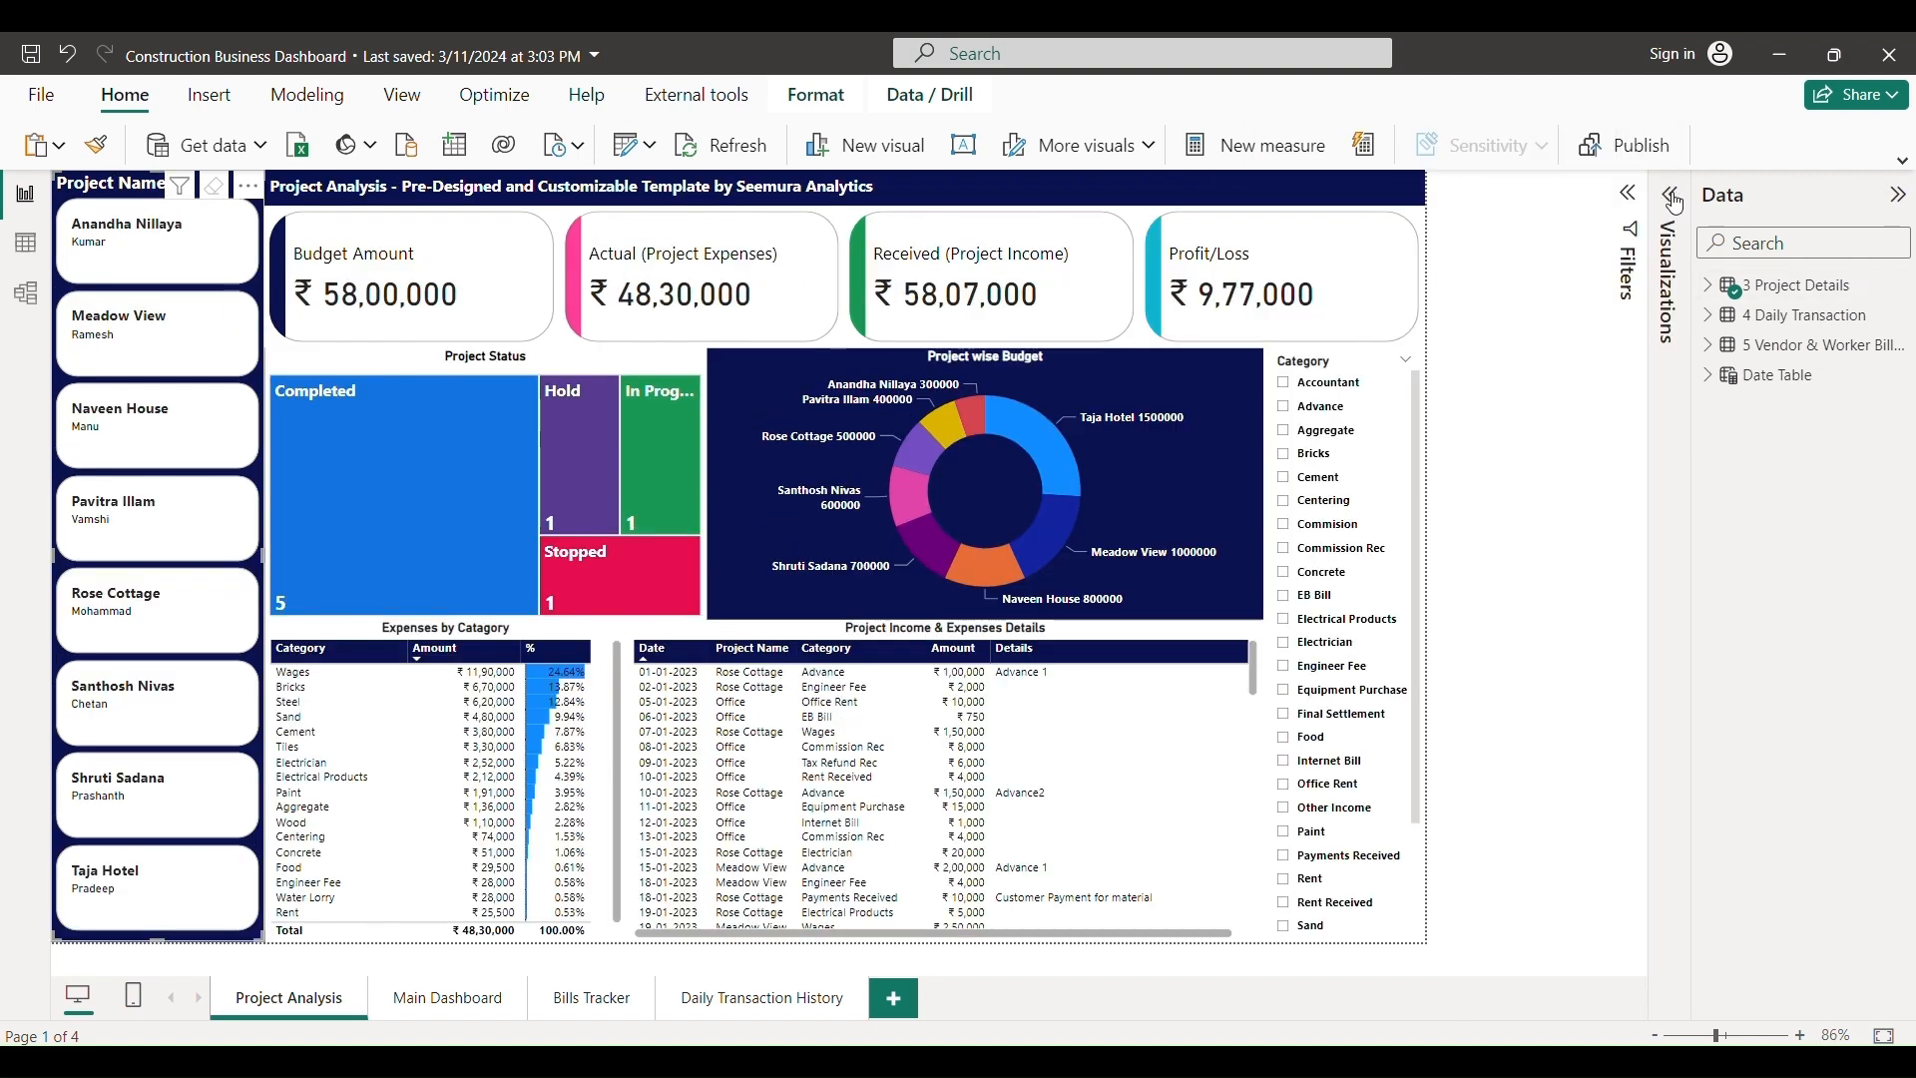
{"action": "left_click", "coordinate": [1899, 195]}
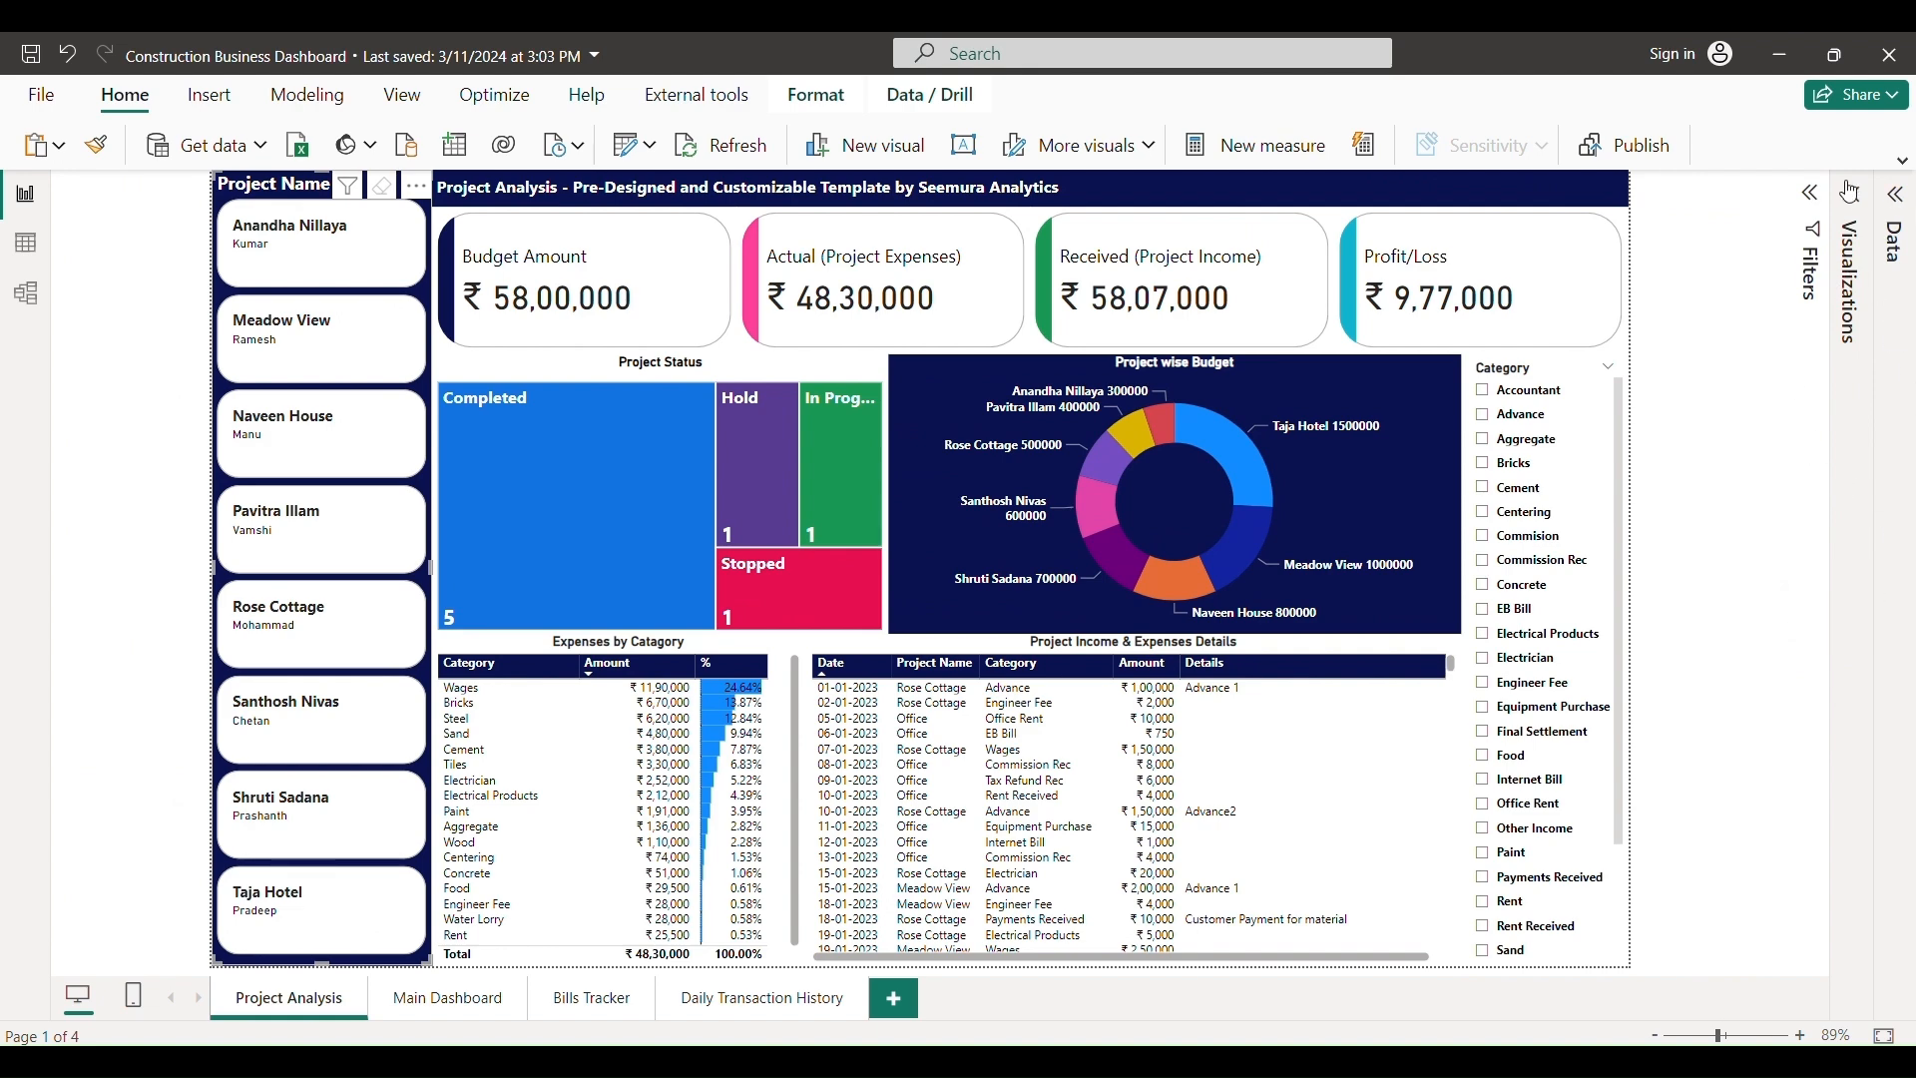
- Toggle the ribbon layout and try the Pavitra Illam project slicer, then clear it
{"action": "left_click", "coordinate": [1903, 160]}
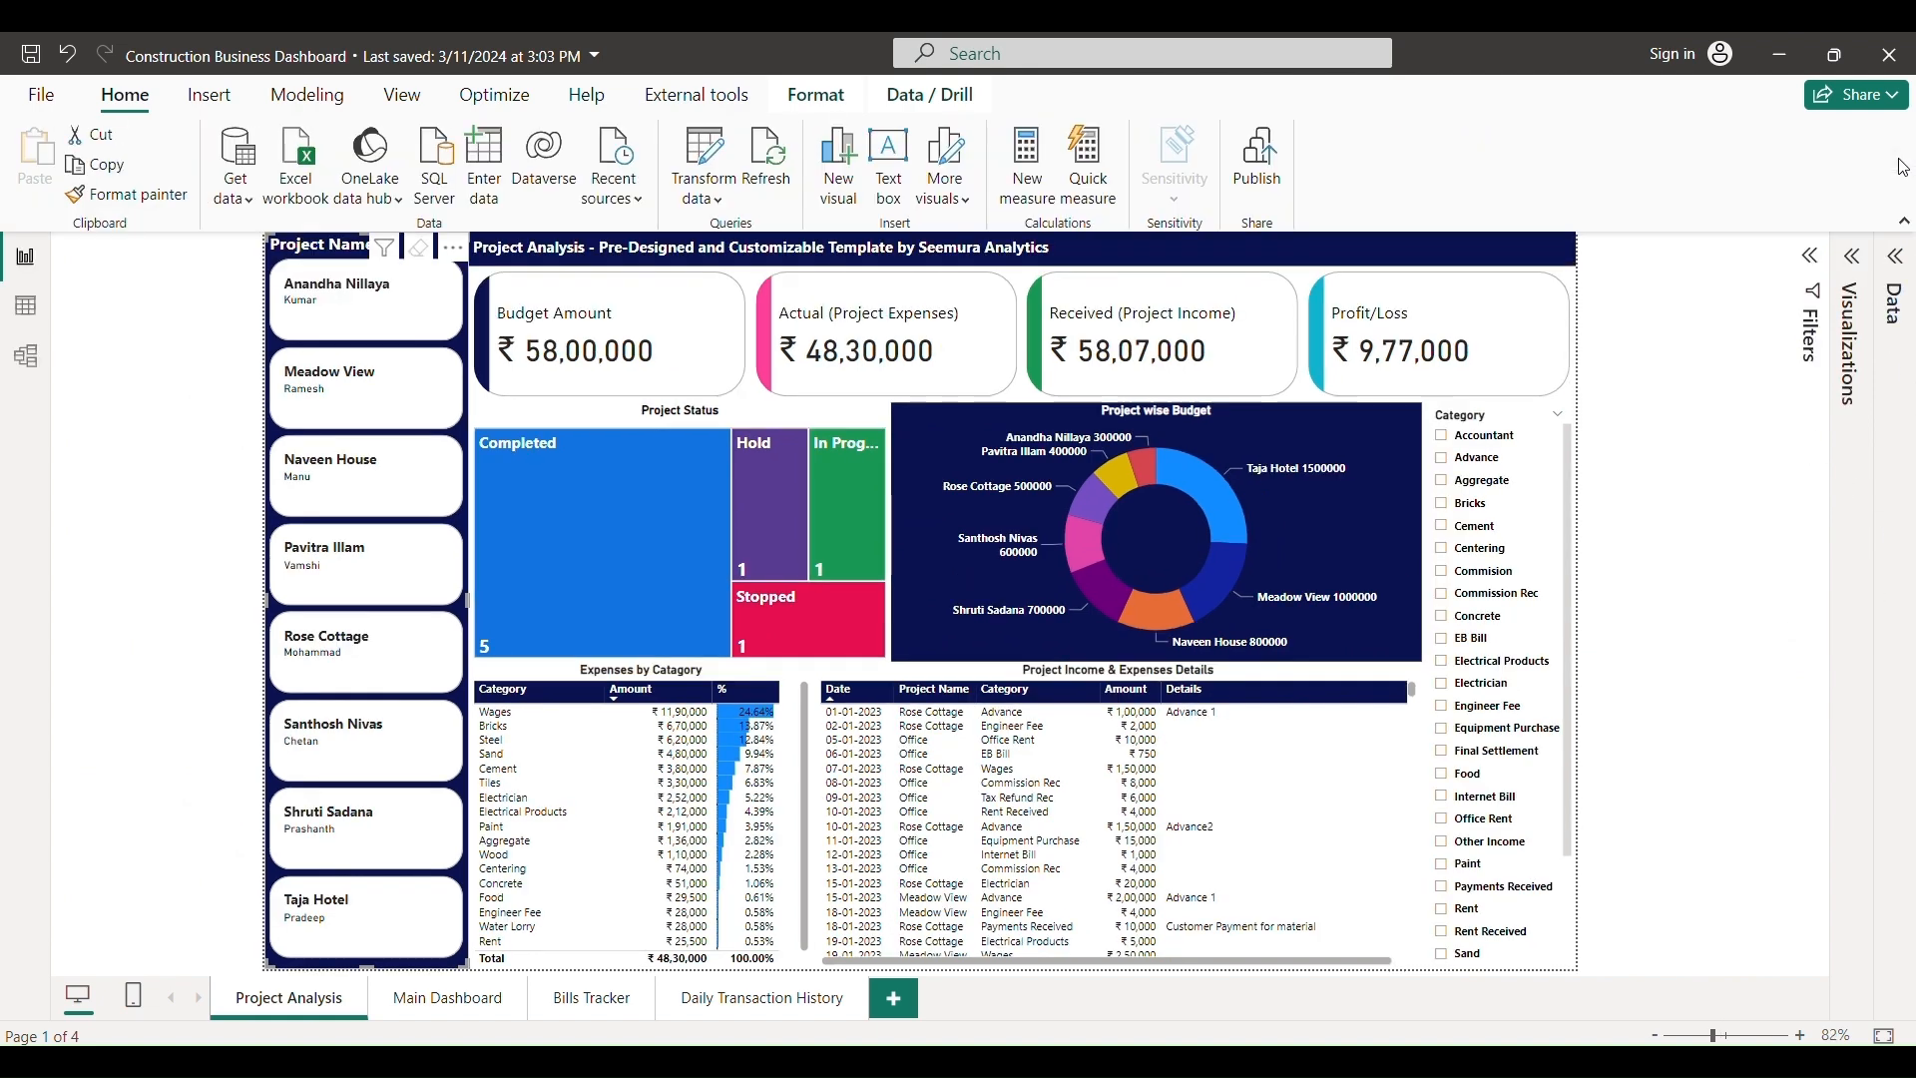
{"action": "left_click", "coordinate": [1905, 227]}
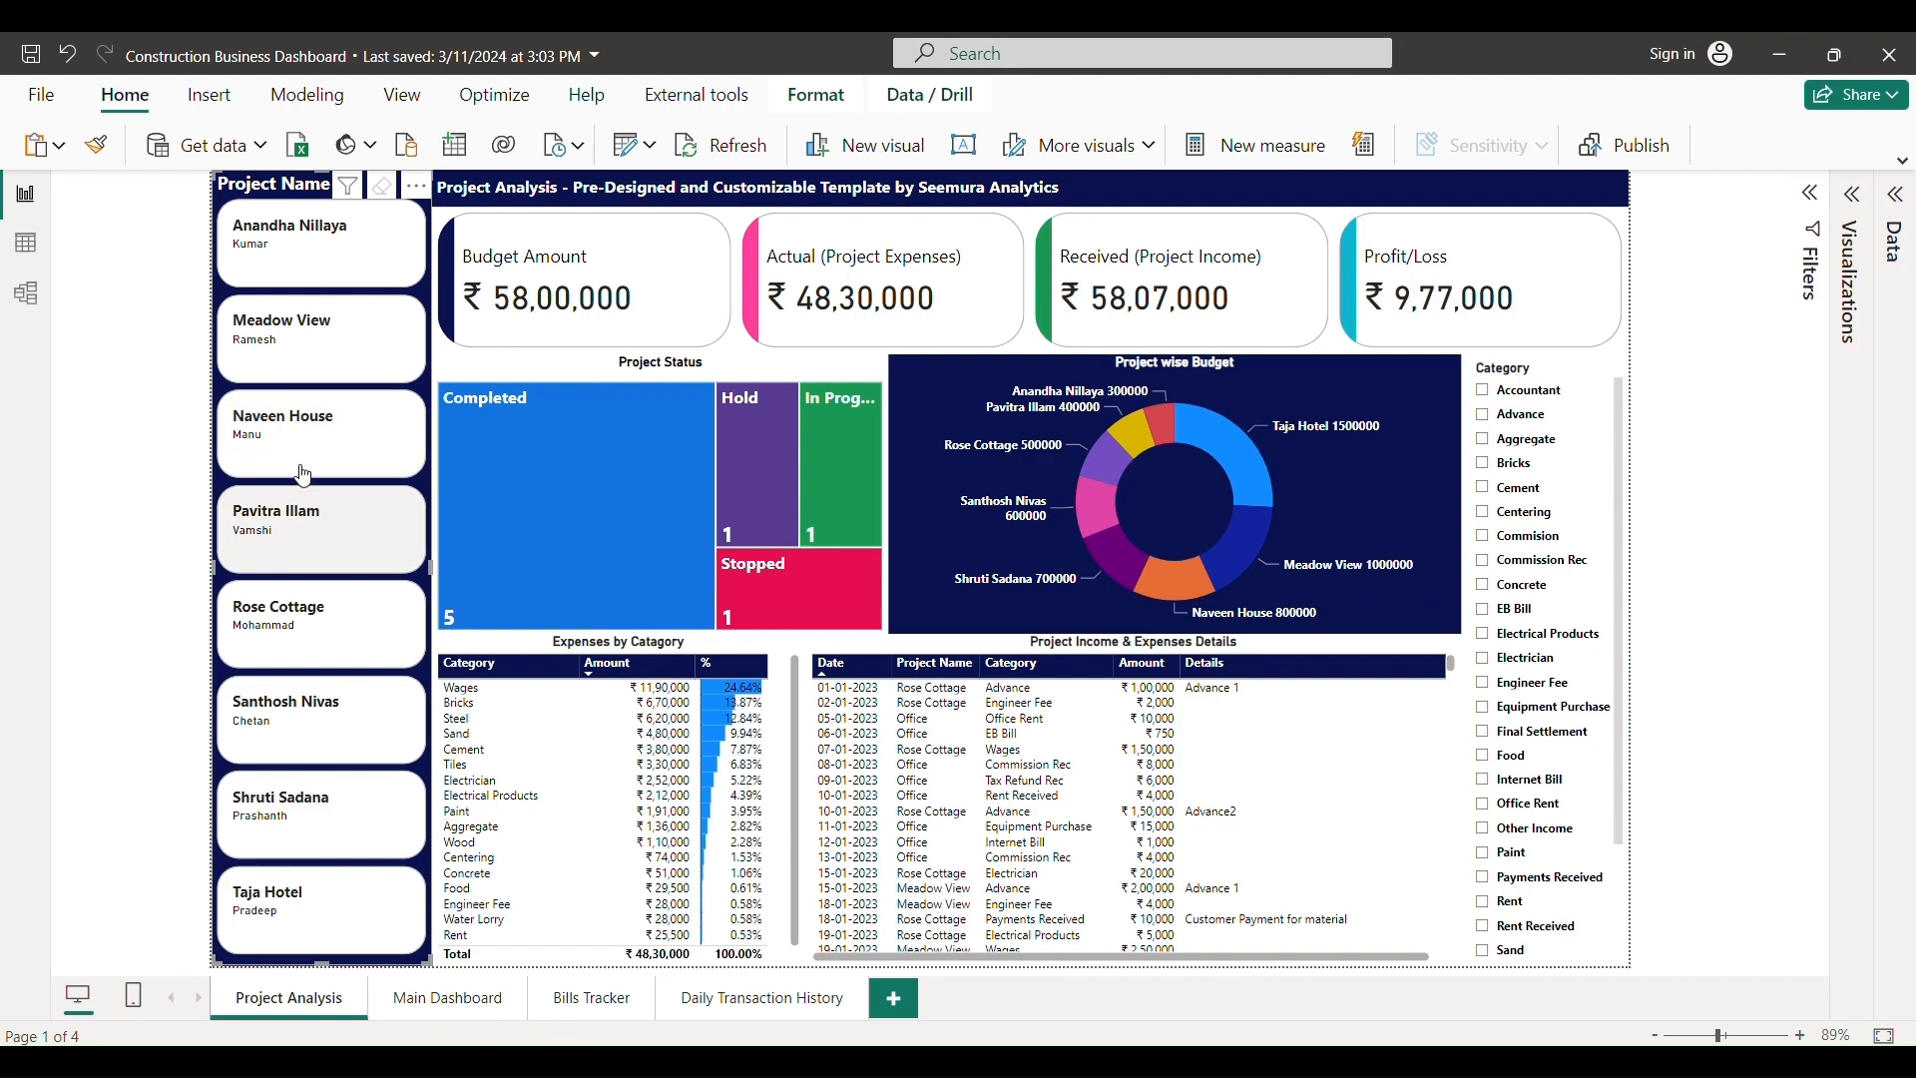
{"action": "left_click", "coordinate": [291, 544]}
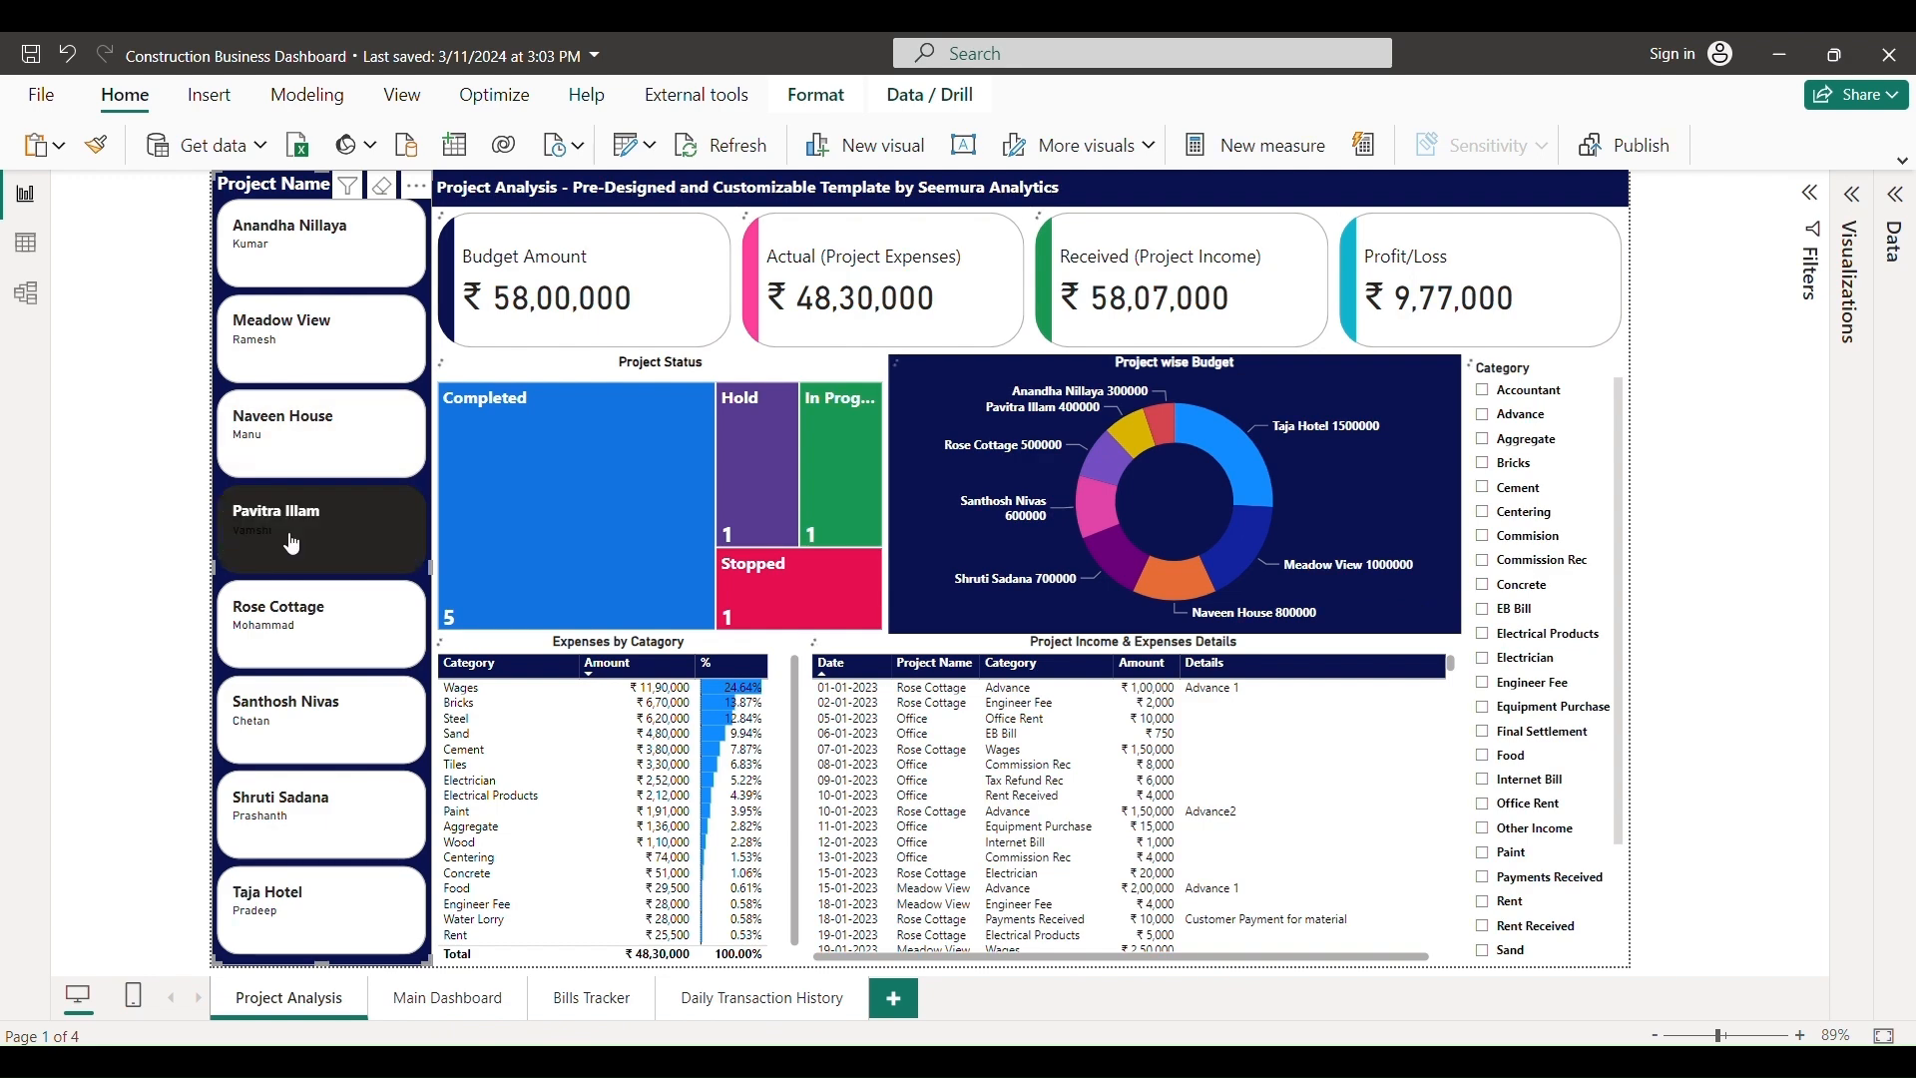
{"action": "left_click", "coordinate": [292, 544]}
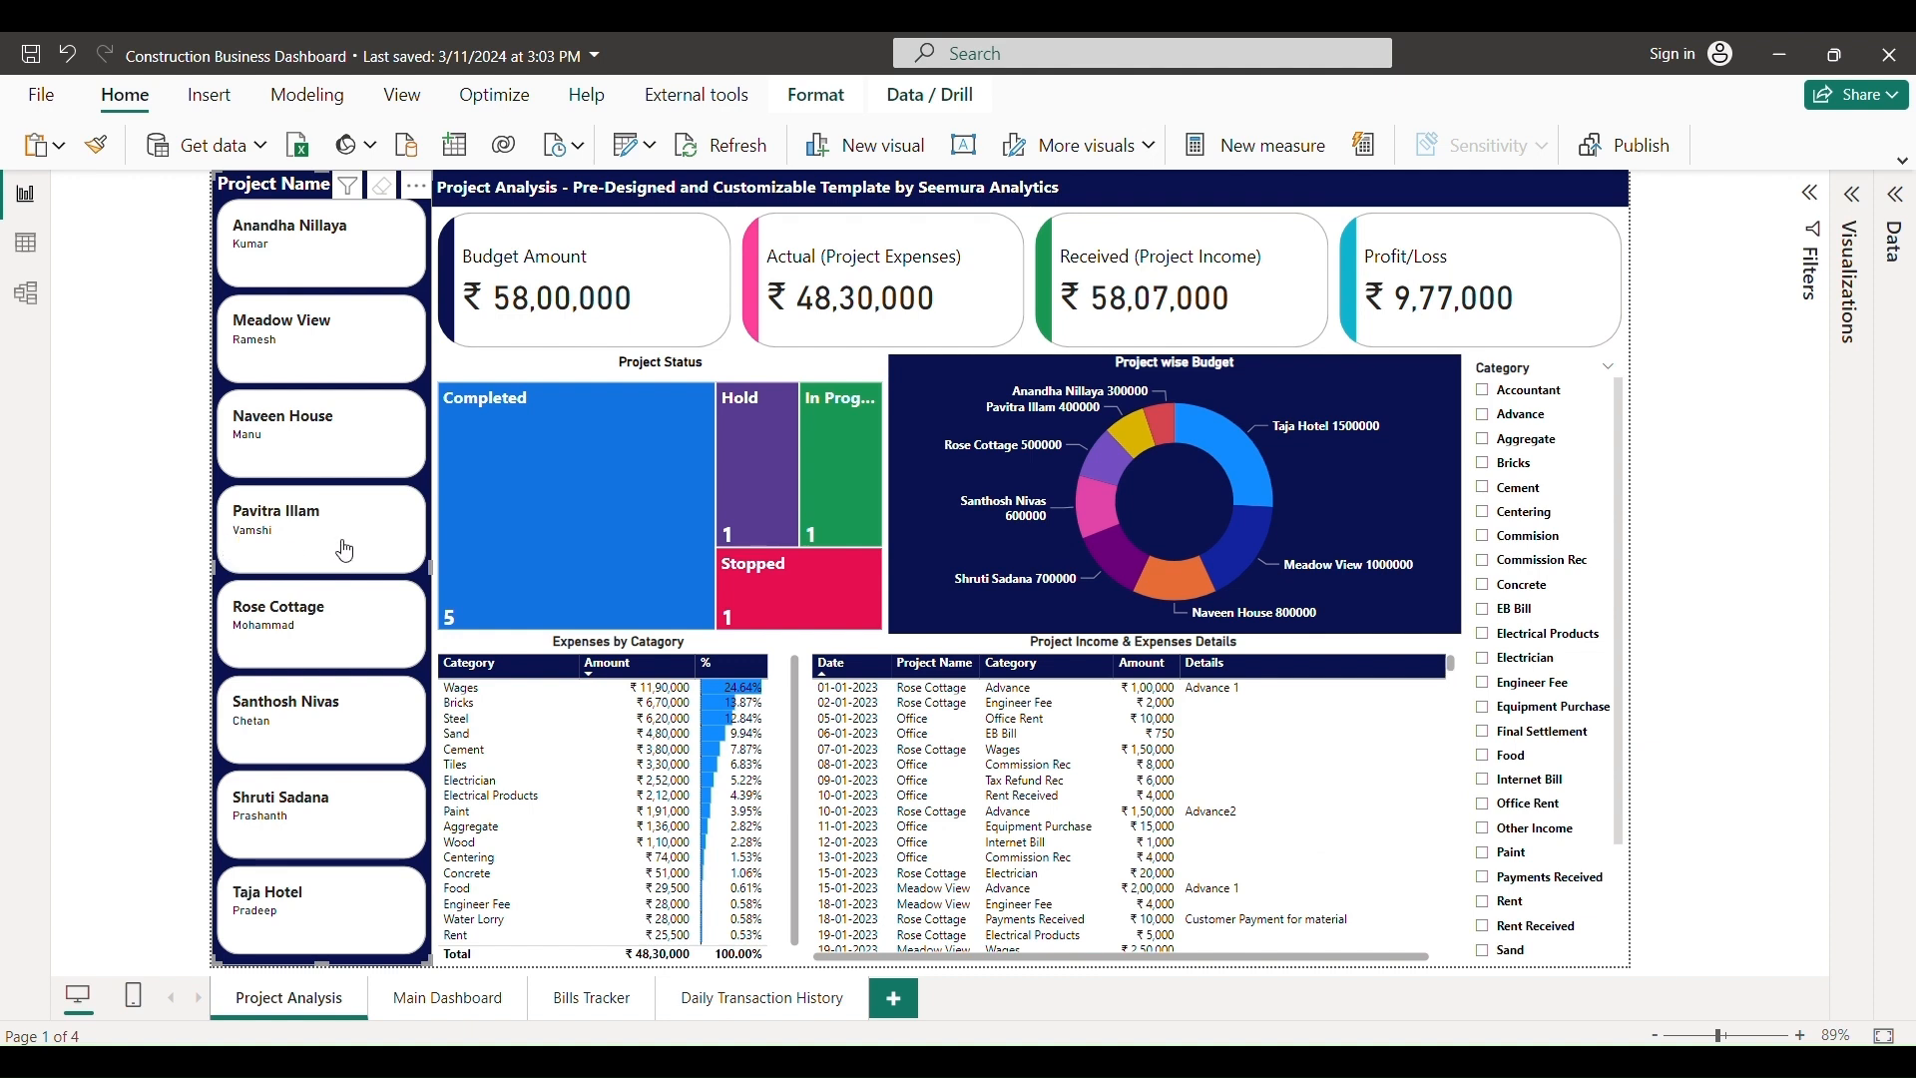
- Change the report's xlsx data source to the Construction Main File workbook in Data source settings
{"action": "left_click", "coordinate": [651, 147]}
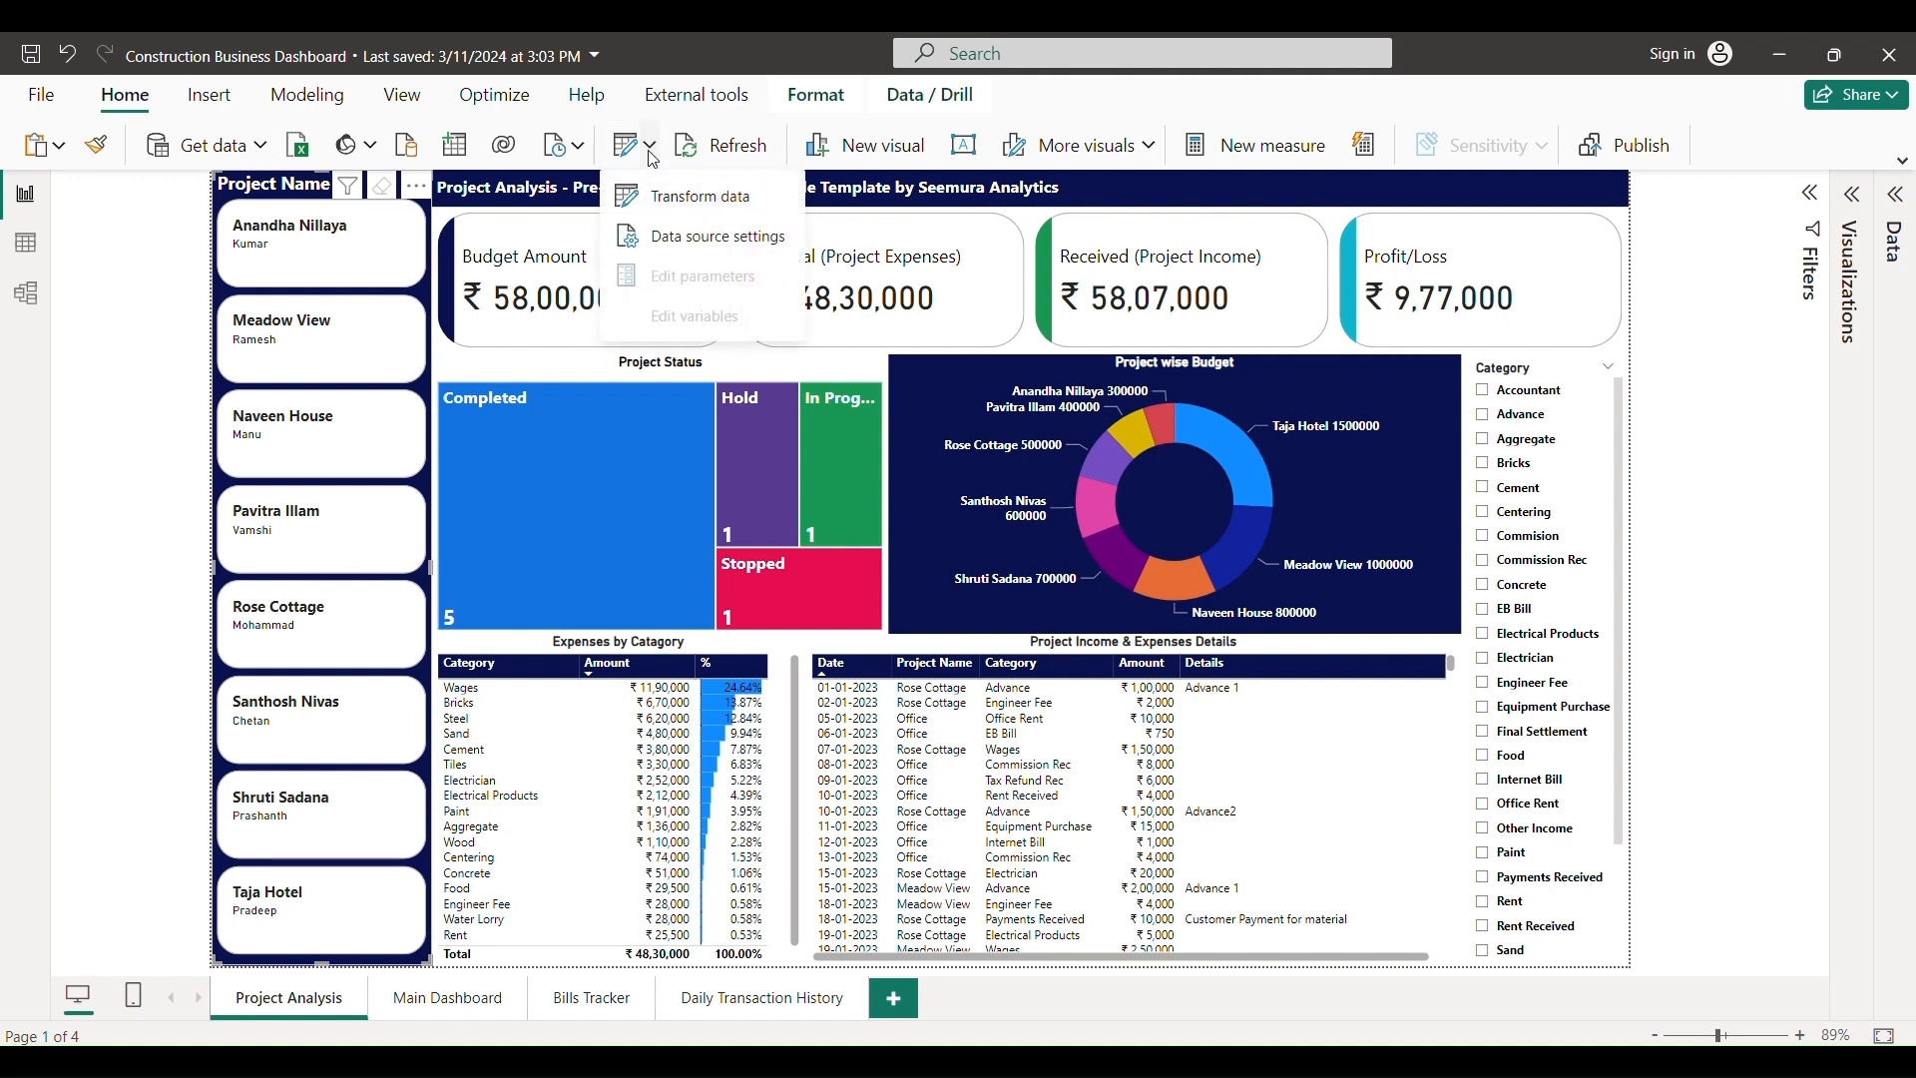
{"action": "left_click", "coordinate": [663, 238]}
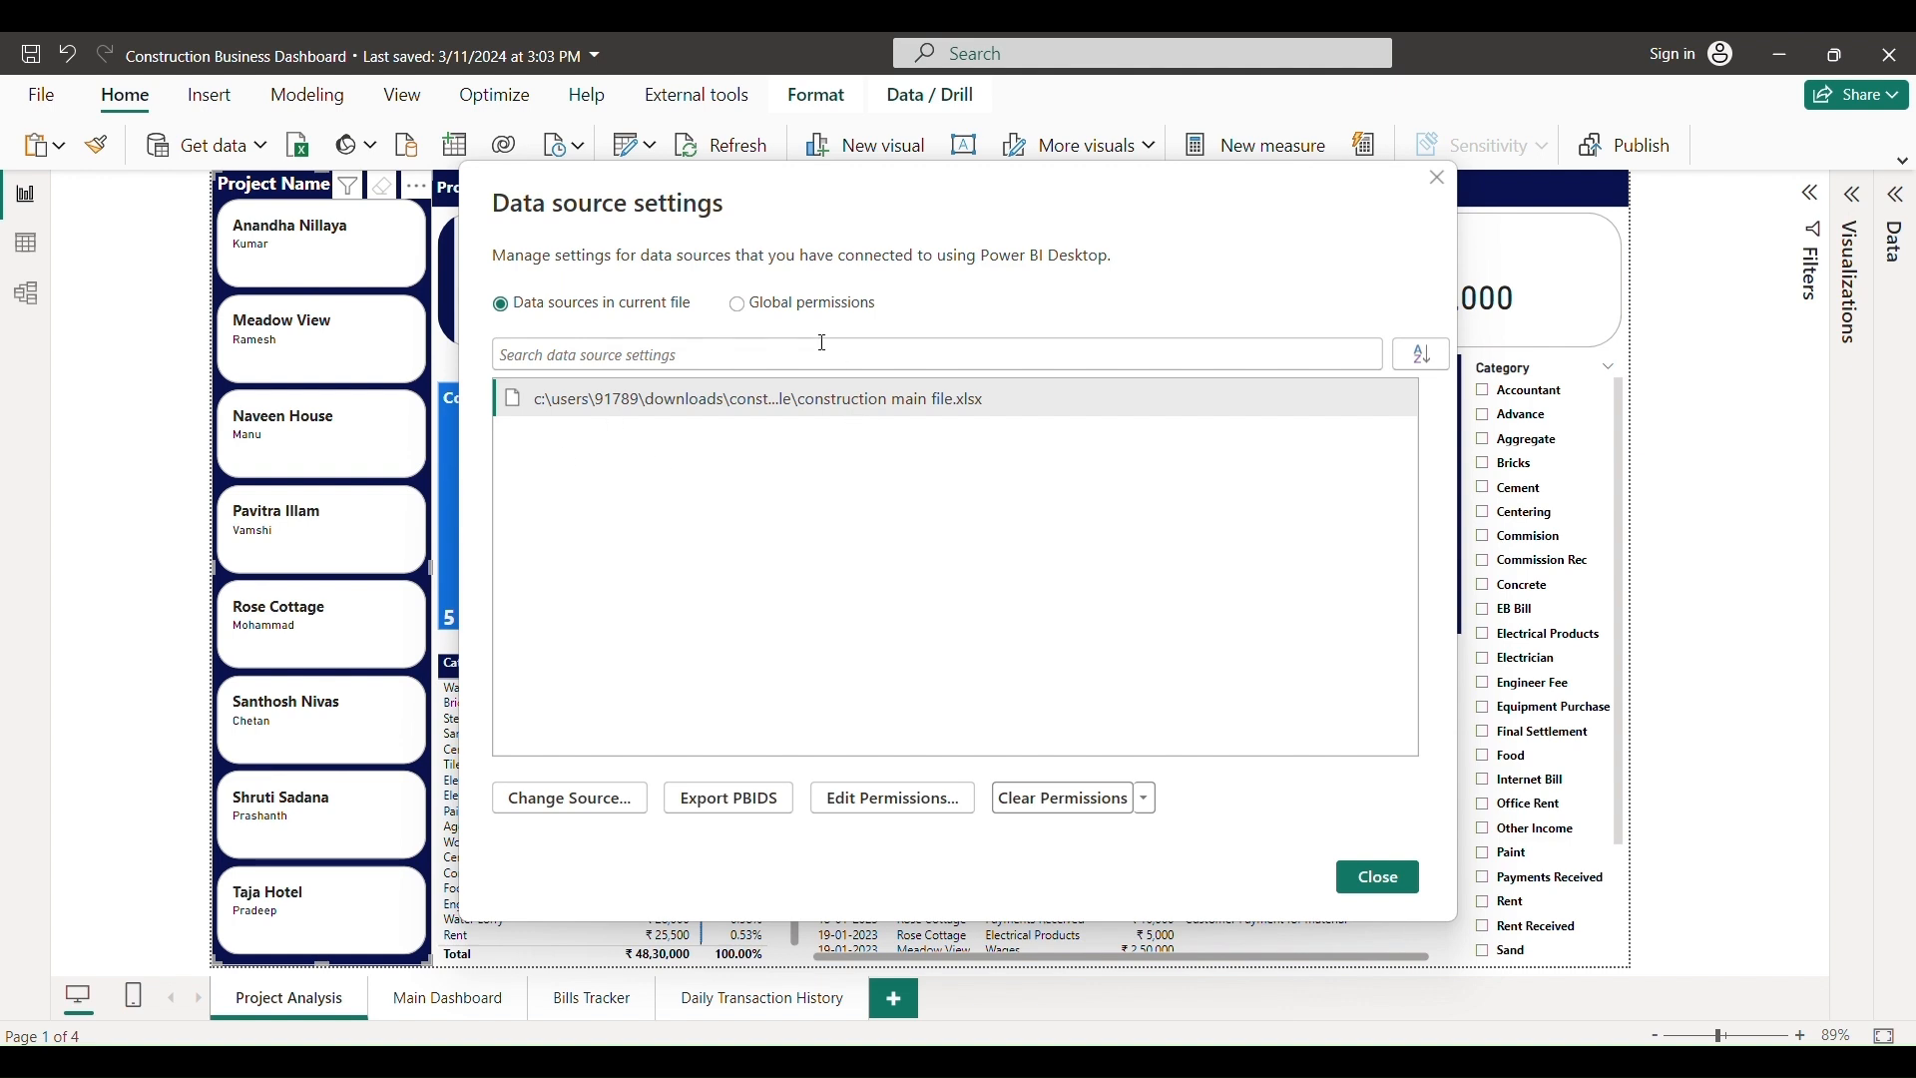
{"action": "left_click", "coordinate": [575, 405]}
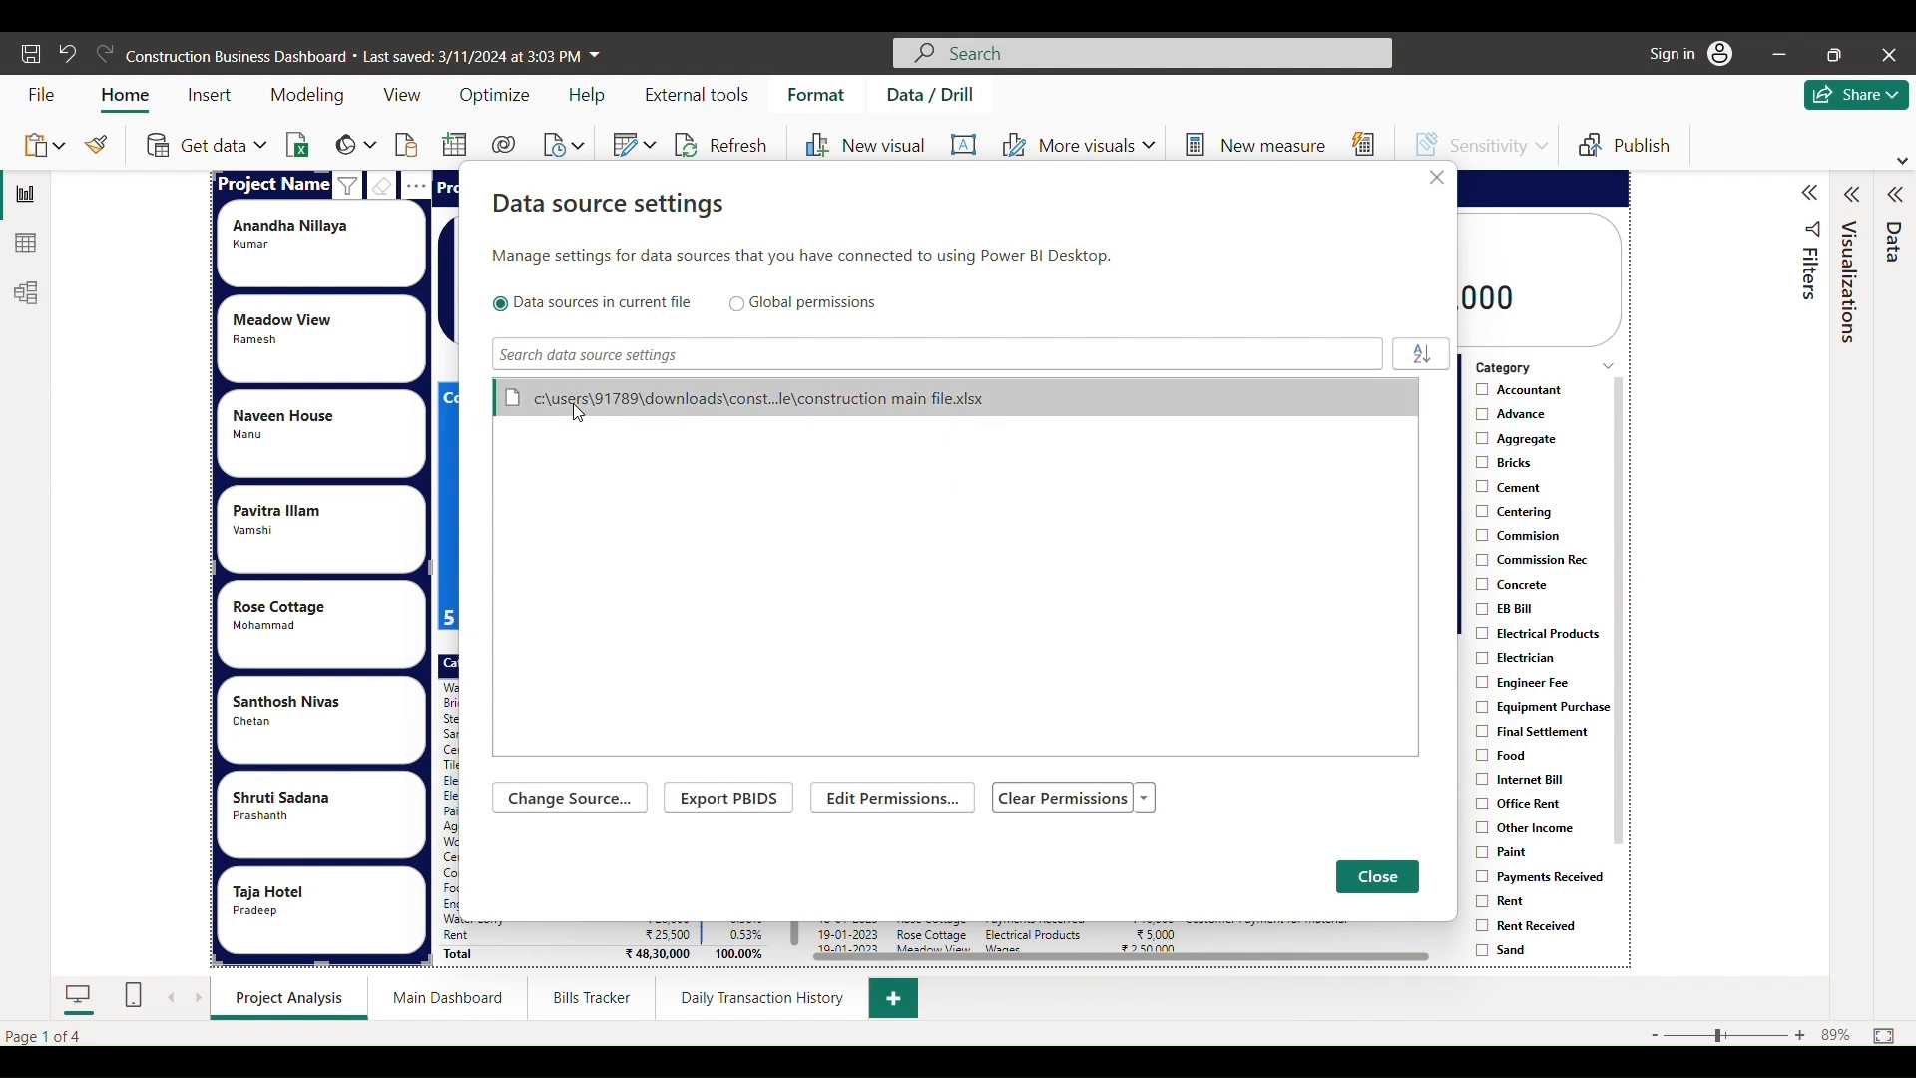
{"action": "left_click", "coordinate": [563, 800]}
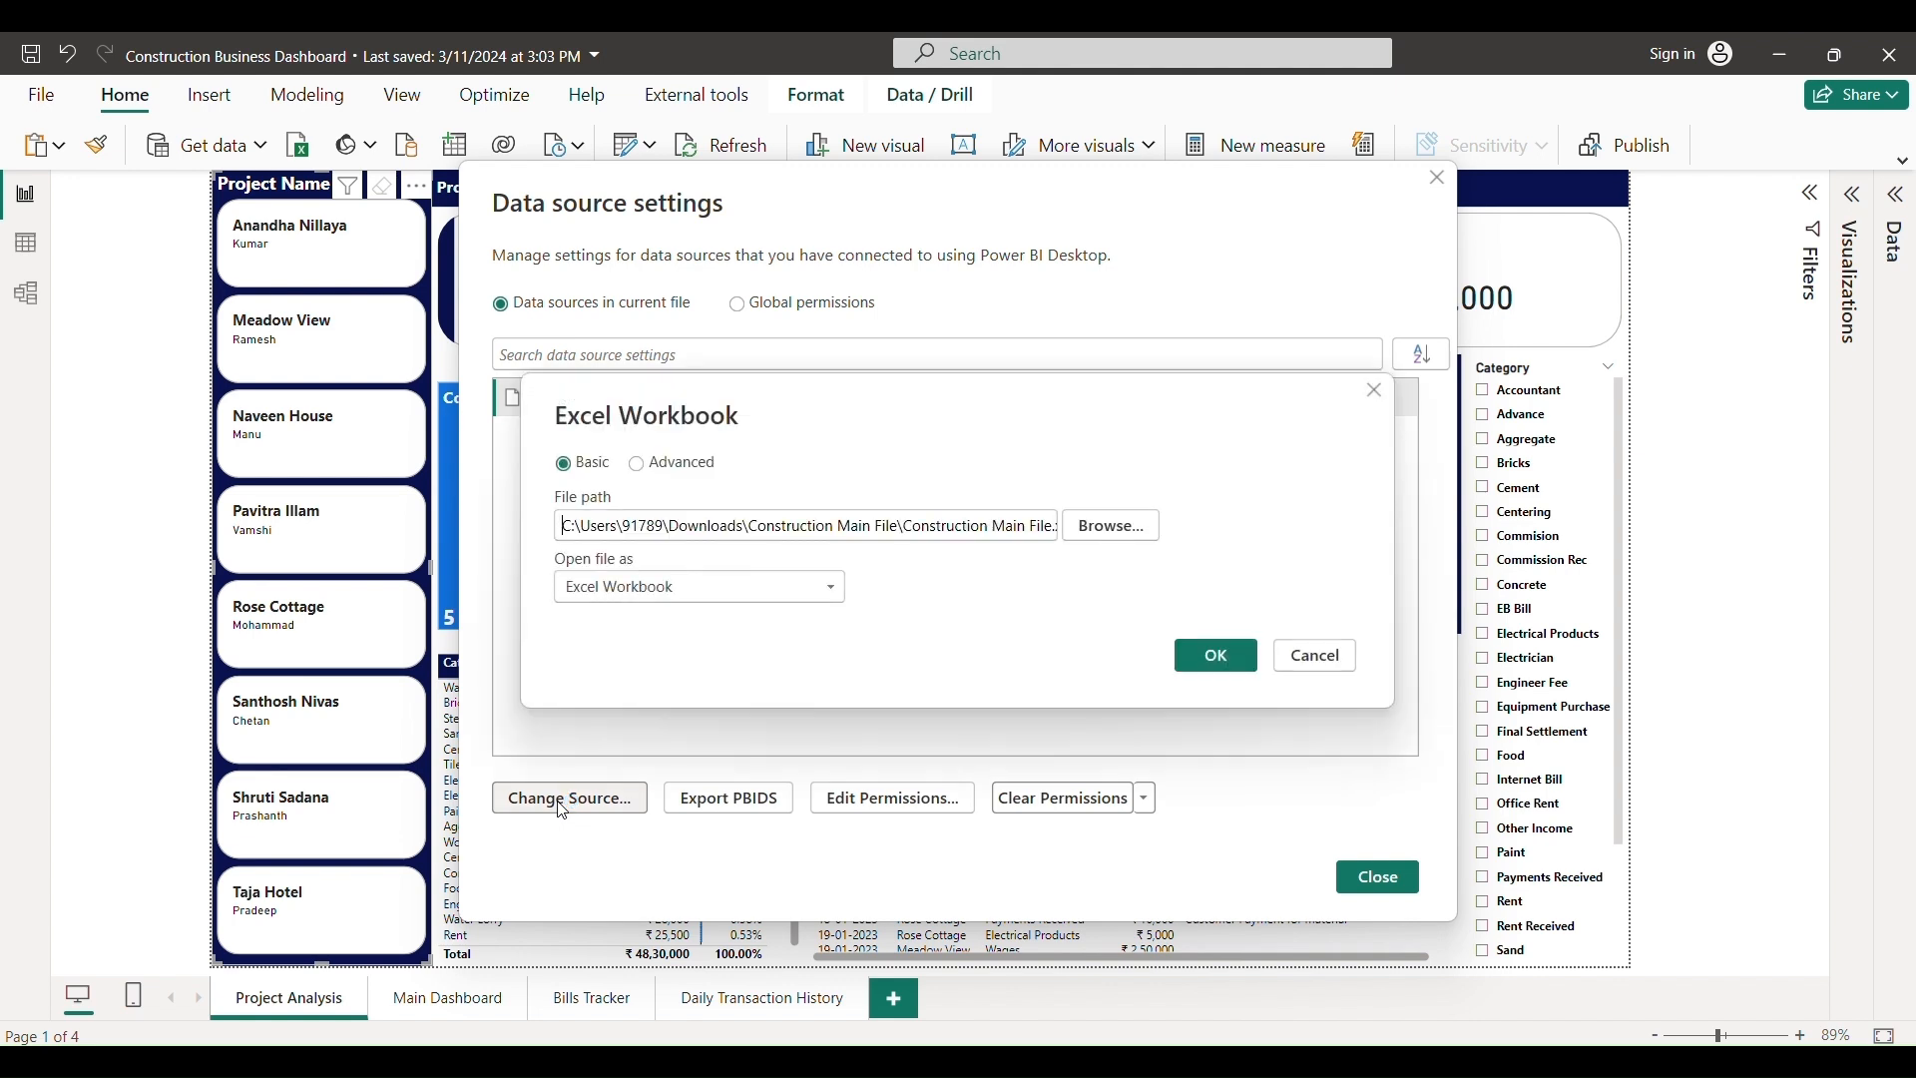
{"action": "left_click", "coordinate": [1099, 542]}
{"action": "left_click", "coordinate": [836, 614]}
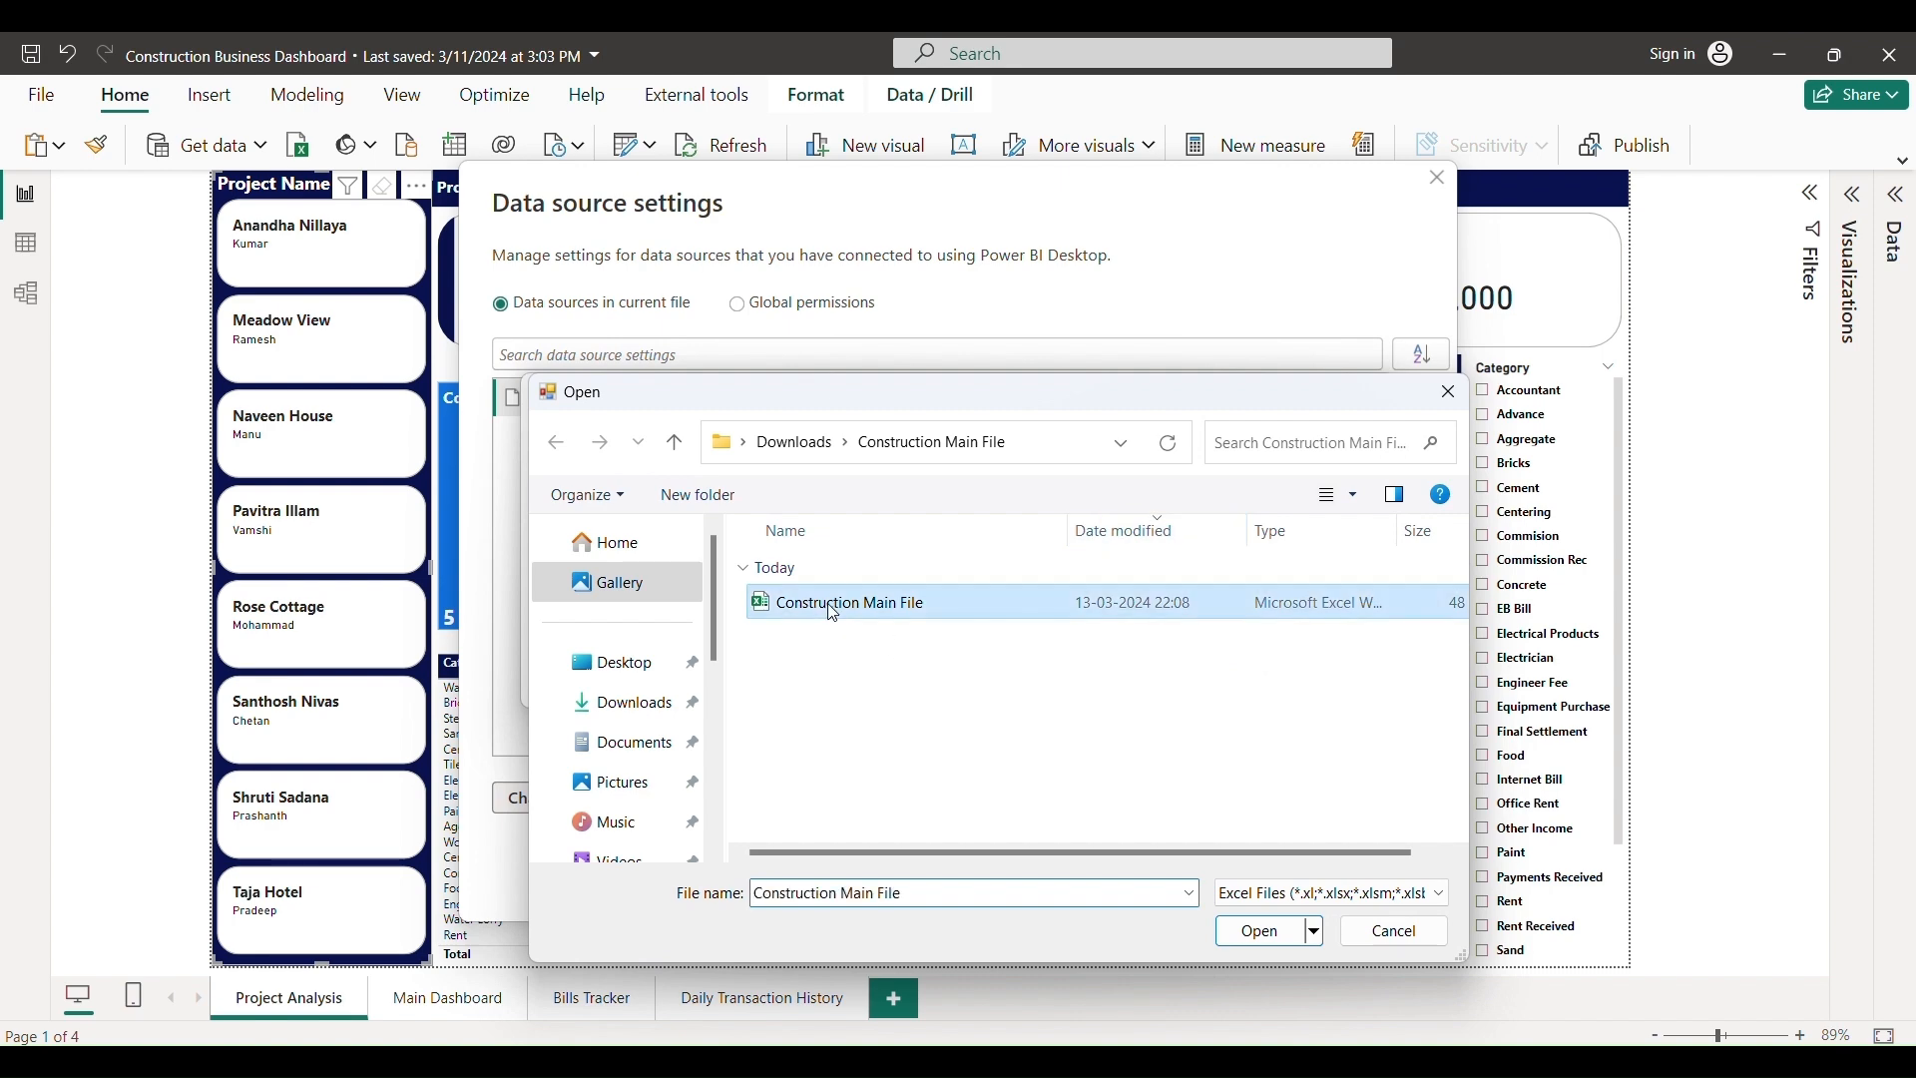
{"action": "left_click", "coordinate": [1260, 938]}
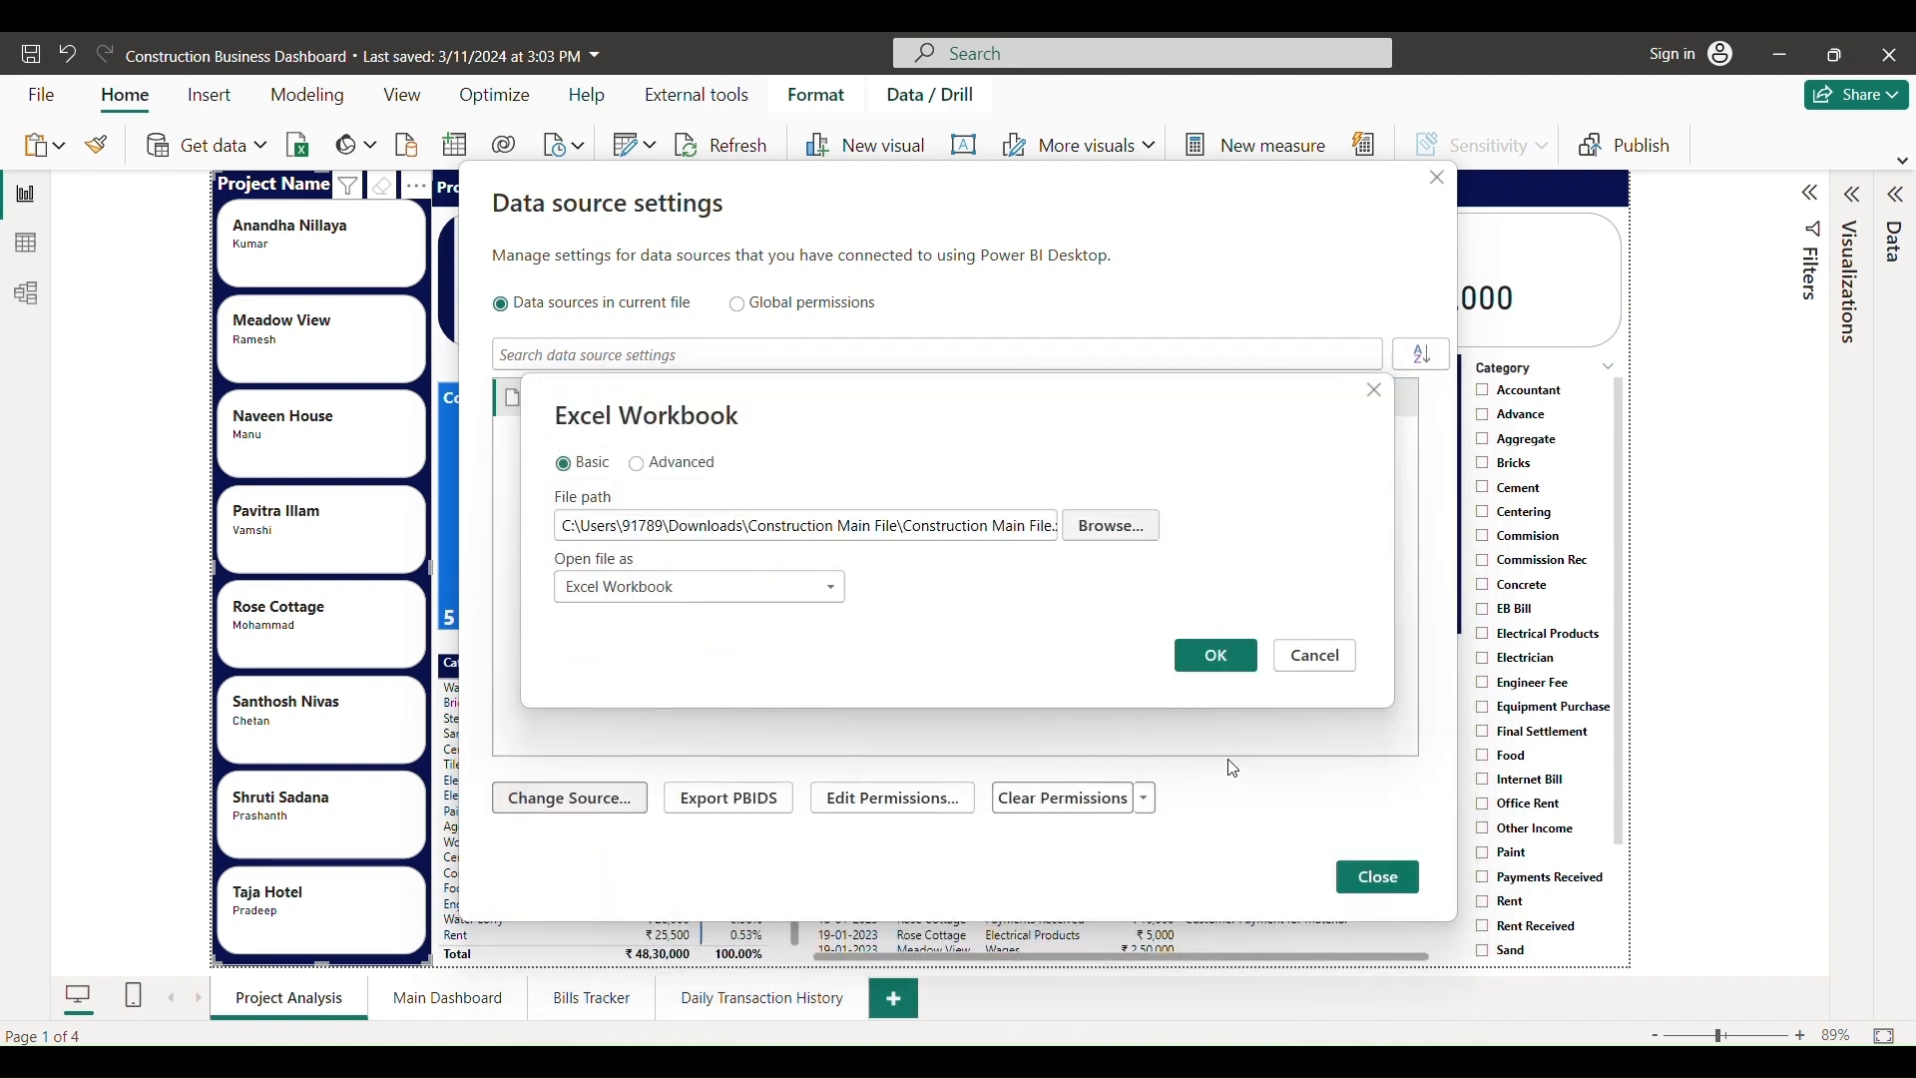
{"action": "left_click", "coordinate": [1223, 662]}
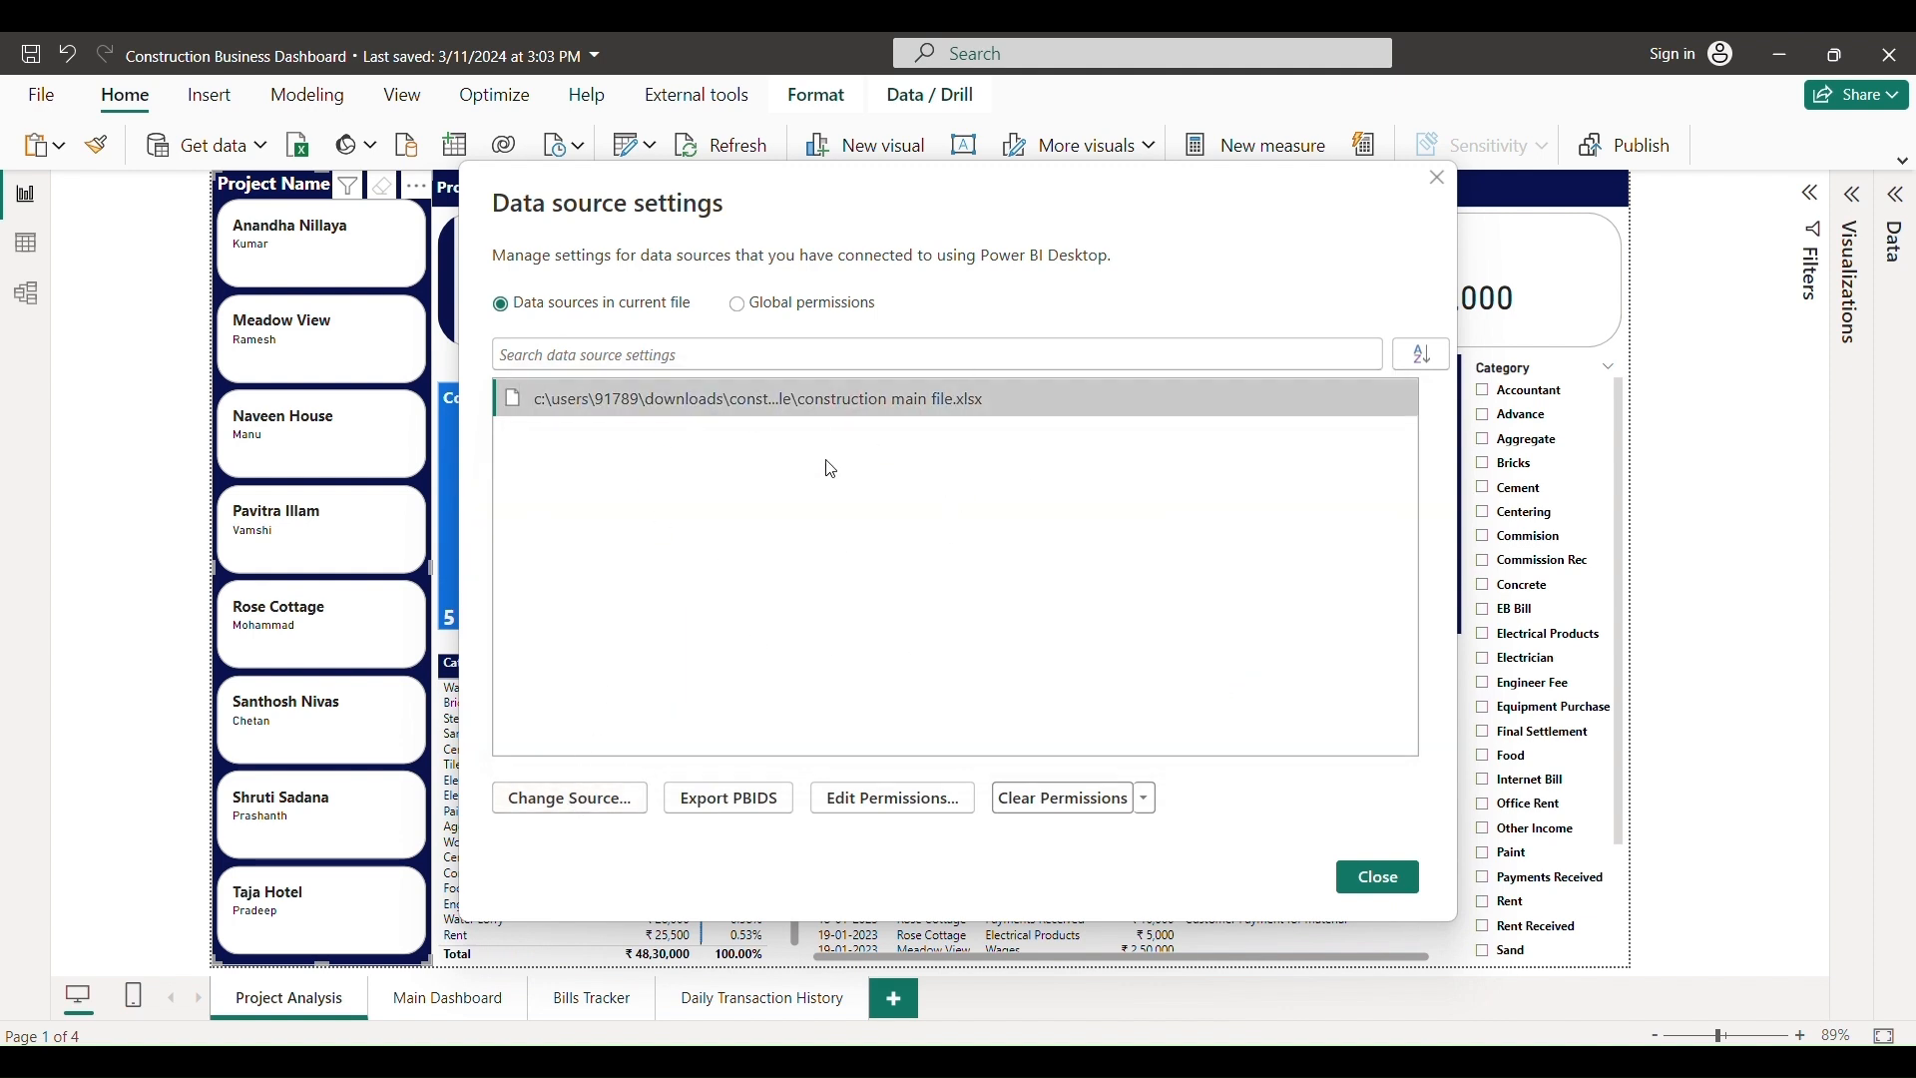
{"action": "left_click", "coordinate": [1378, 880]}
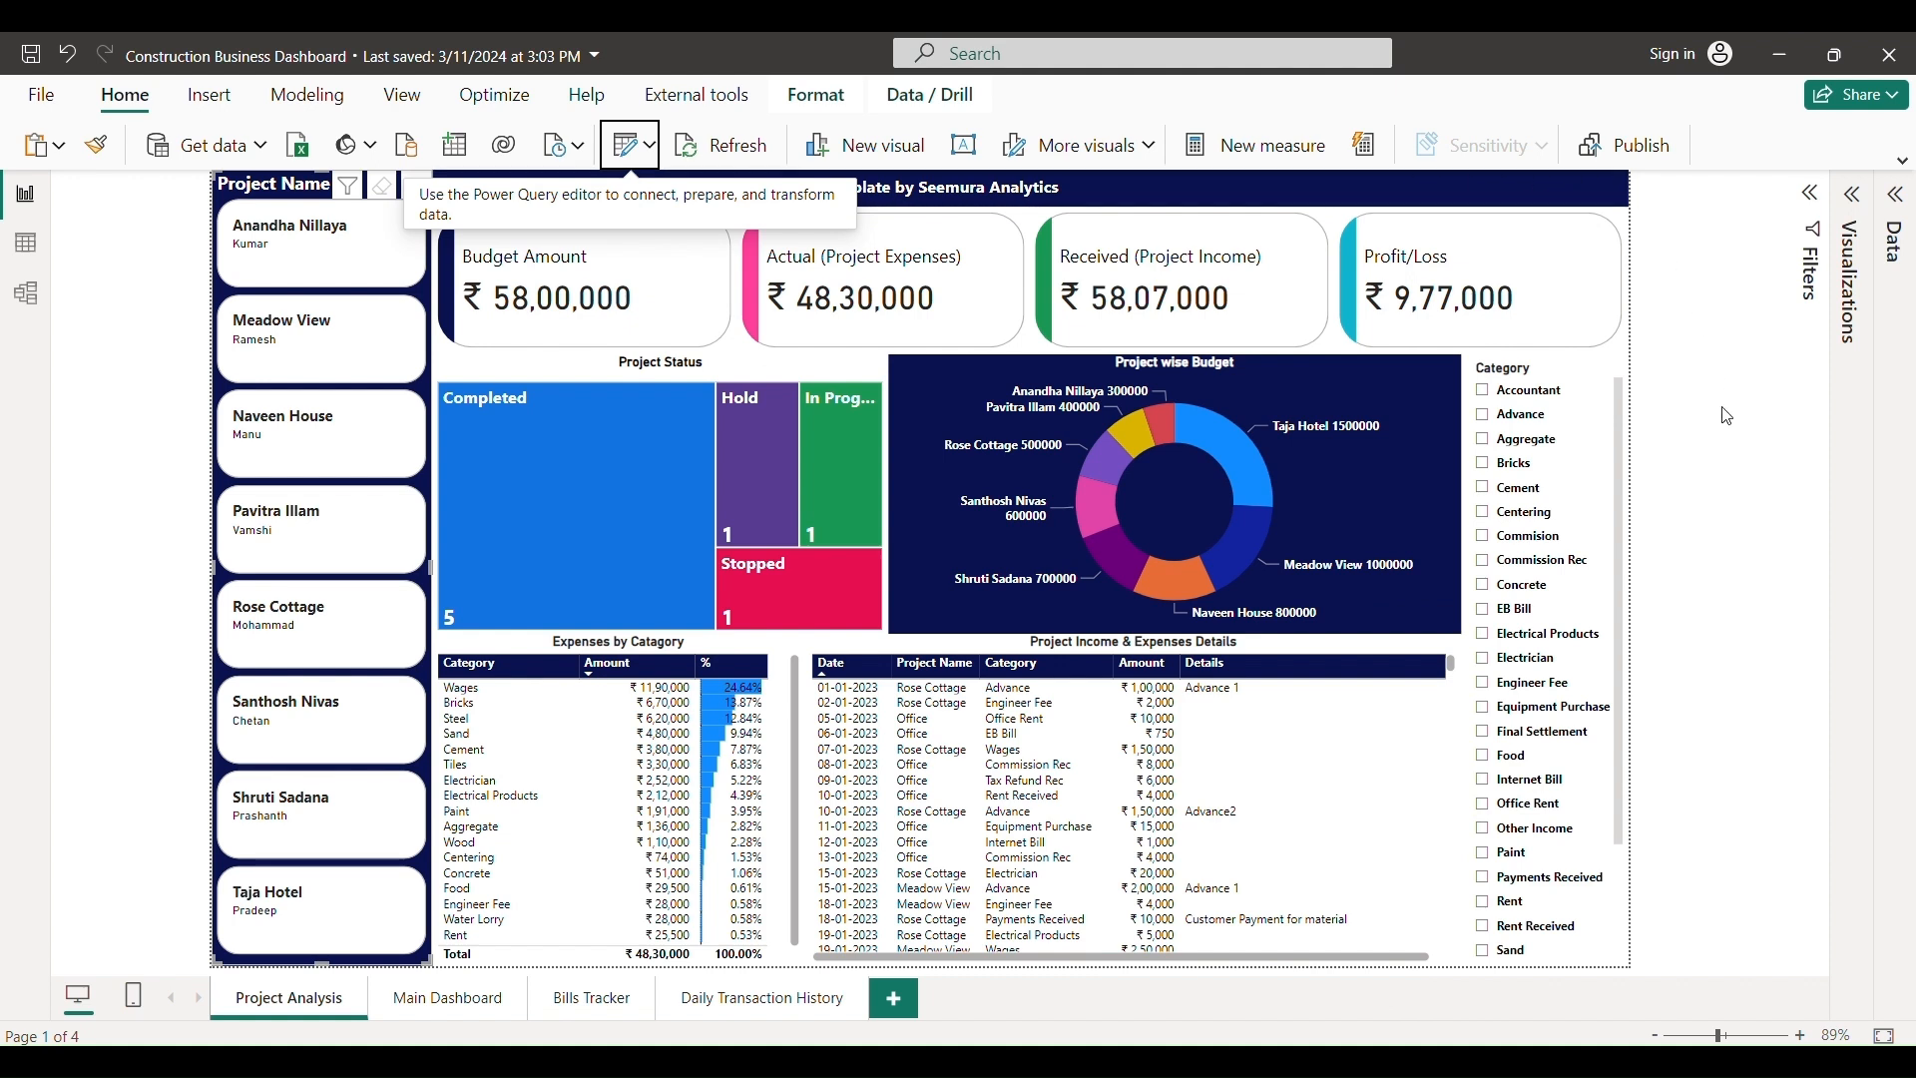
- Refresh the report data from the new workbook, then return to the PowerPoint slide show
{"action": "left_click", "coordinate": [712, 157]}
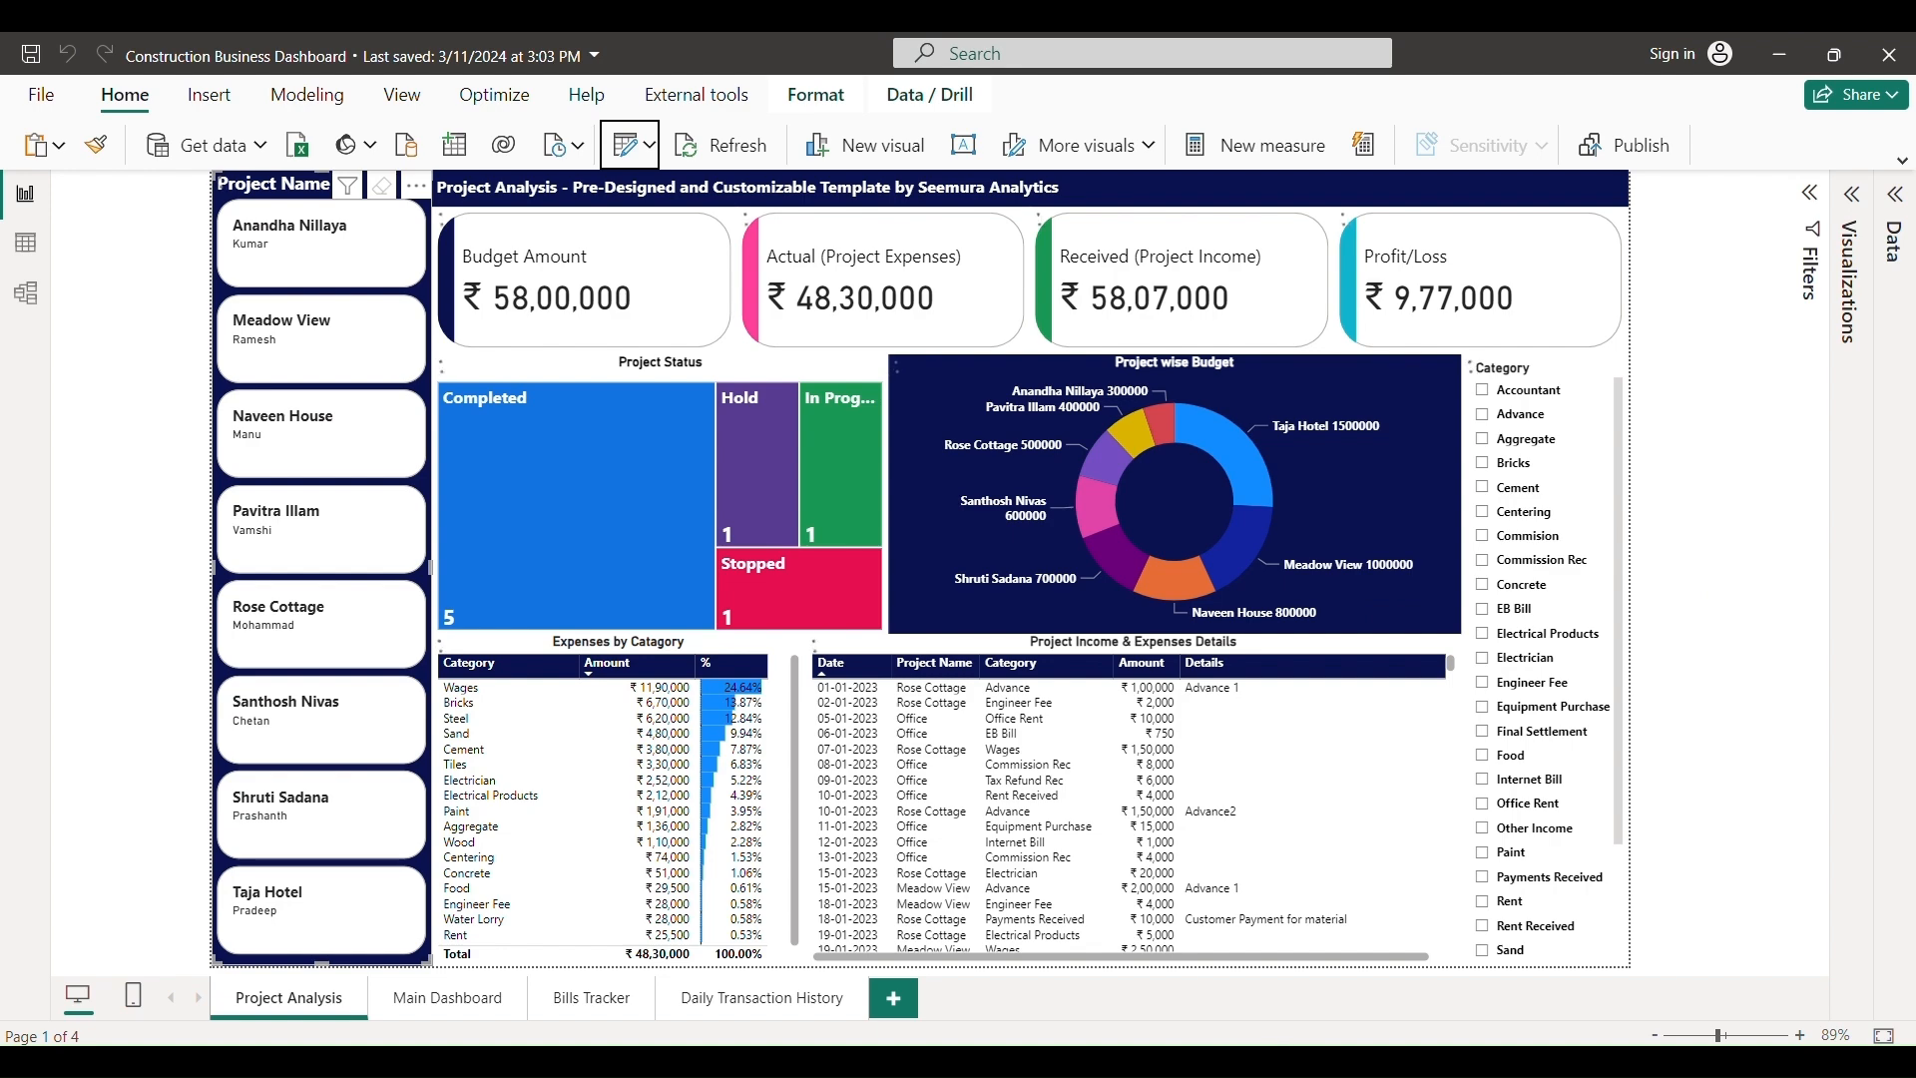
{"action": "mouse_move", "coordinate": [1076, 1062]}
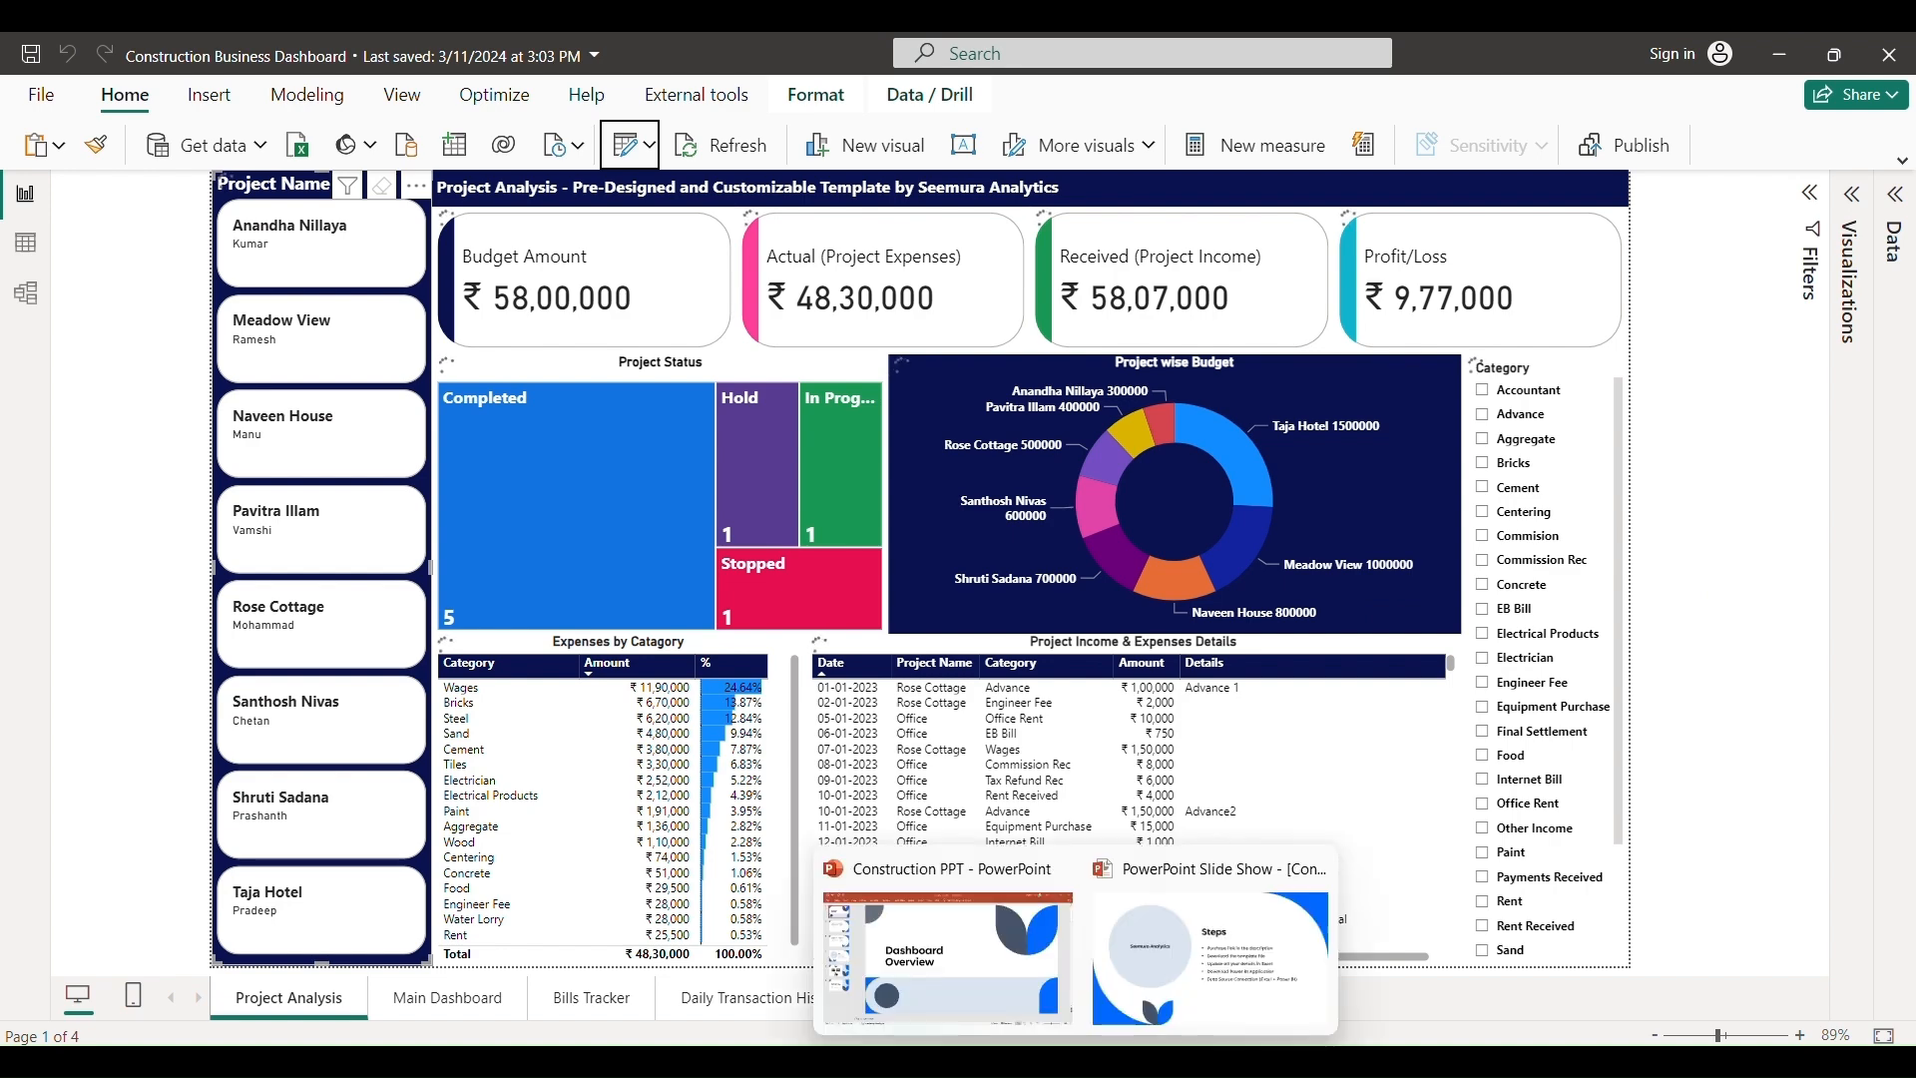
{"action": "left_click", "coordinate": [1204, 963]}
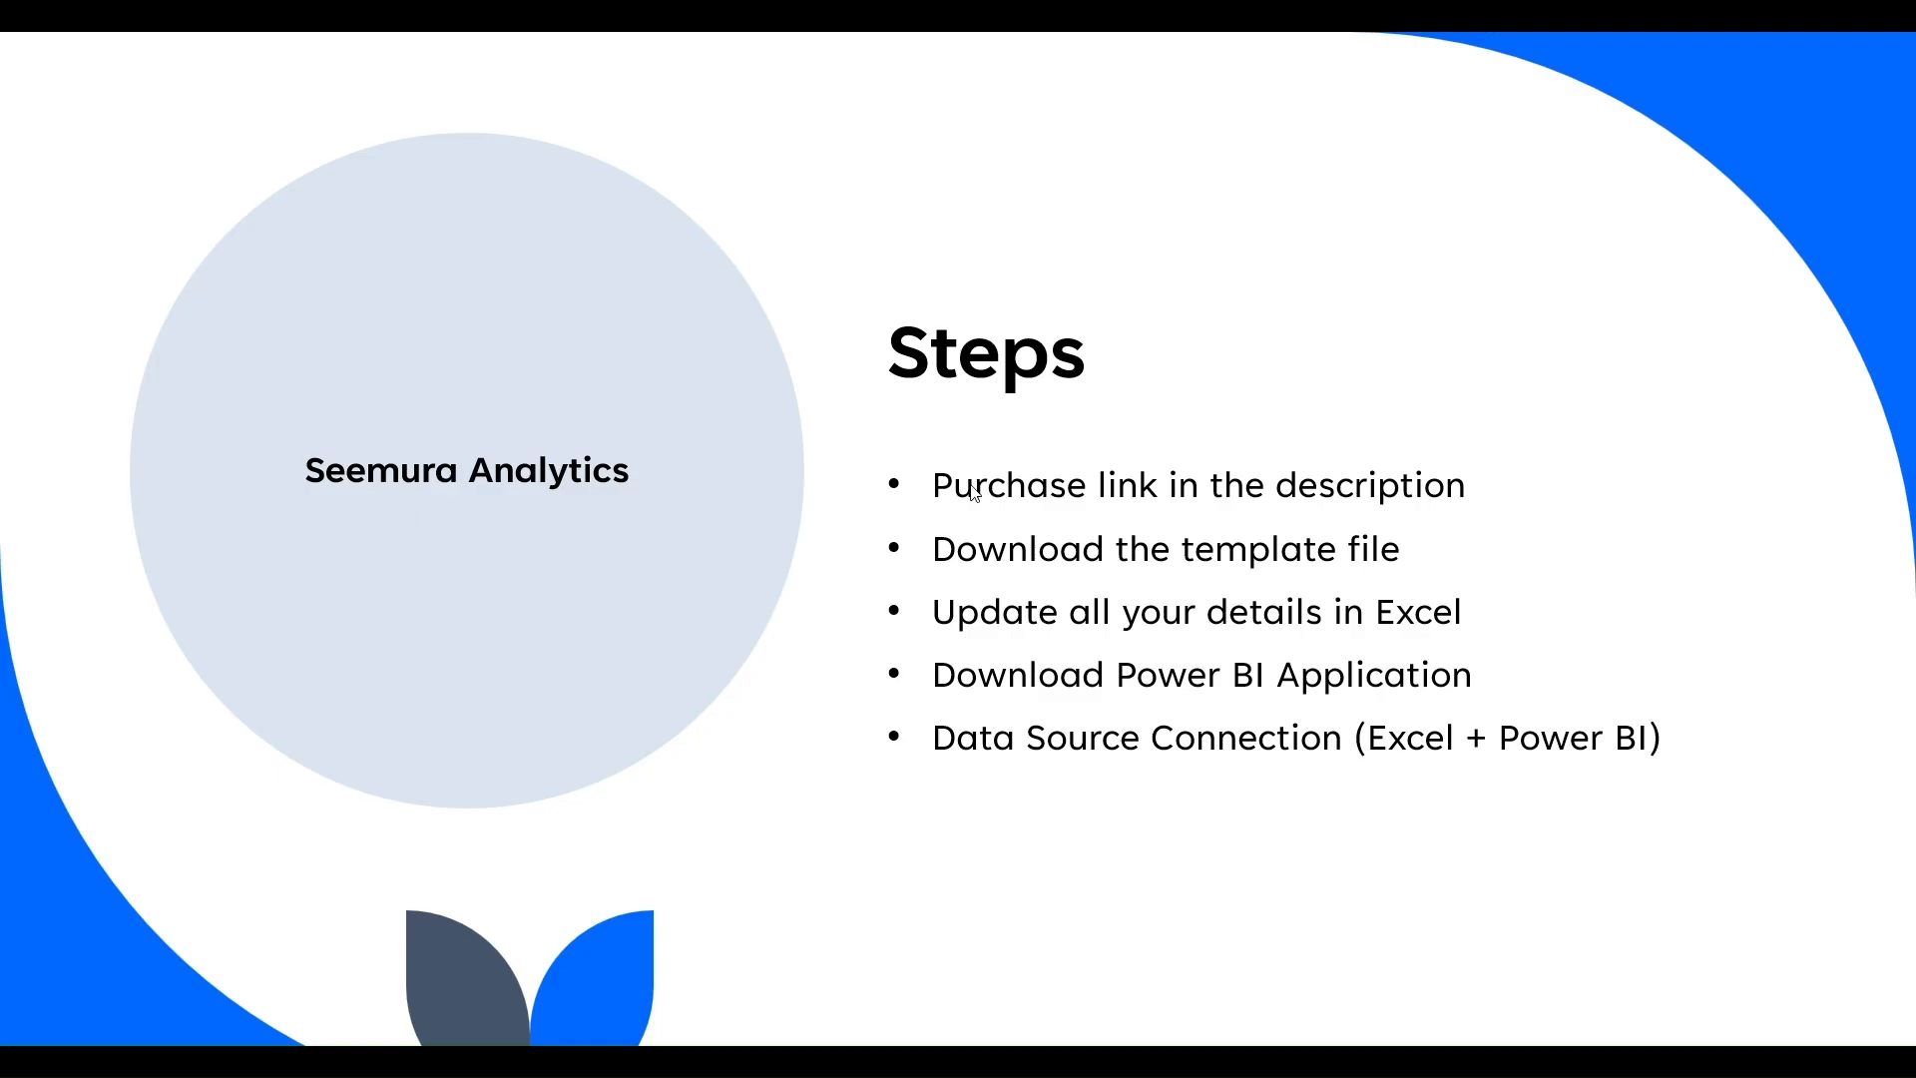